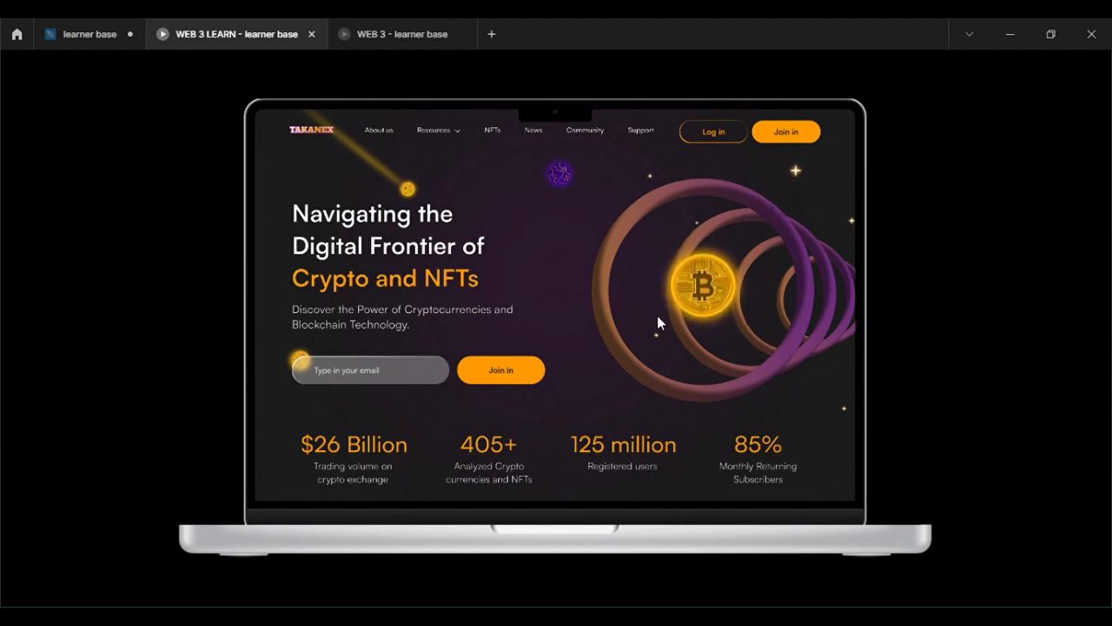
# Look through the WEB 3 prototype's sections down to Join Our Community and return to the learner base design file.
pyautogui.click(404, 33)
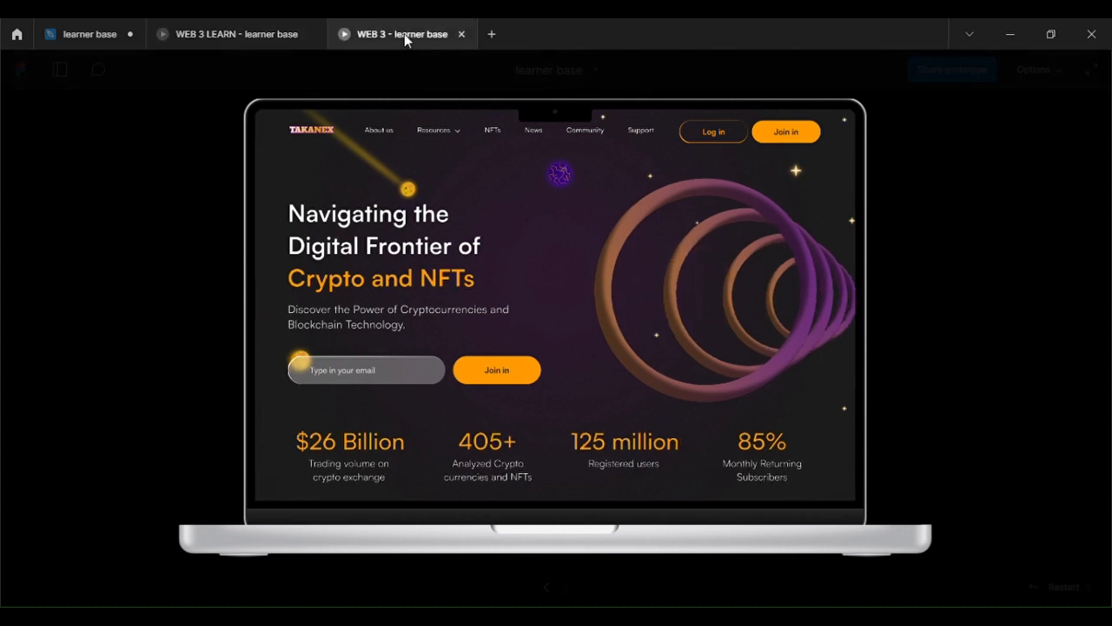
pyautogui.scroll(-5, 458, 328)
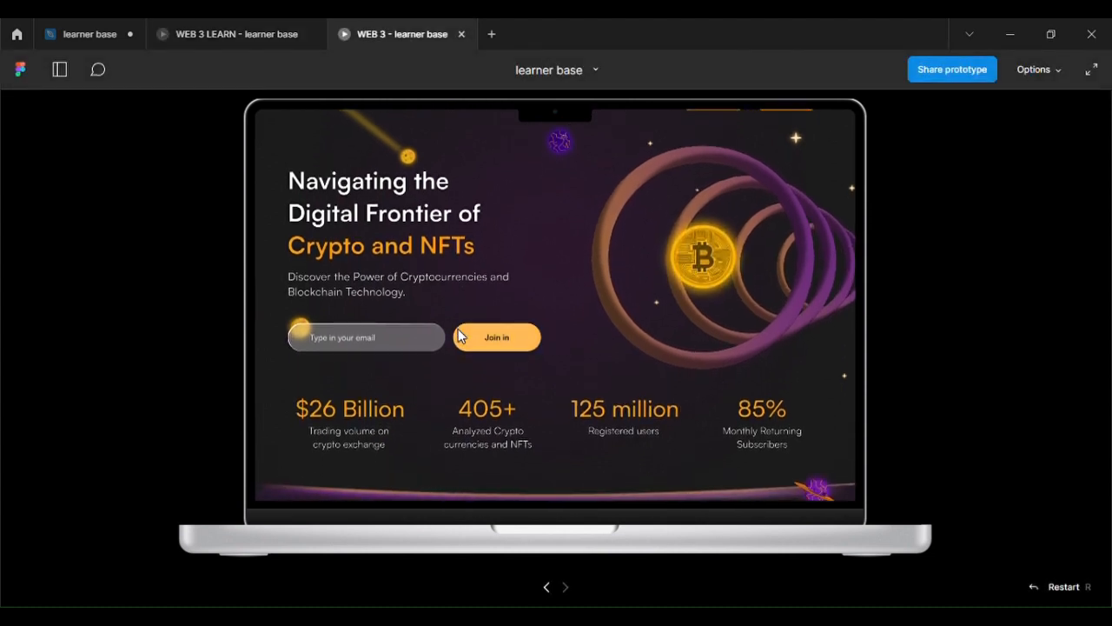
pyautogui.scroll(-5, 459, 332)
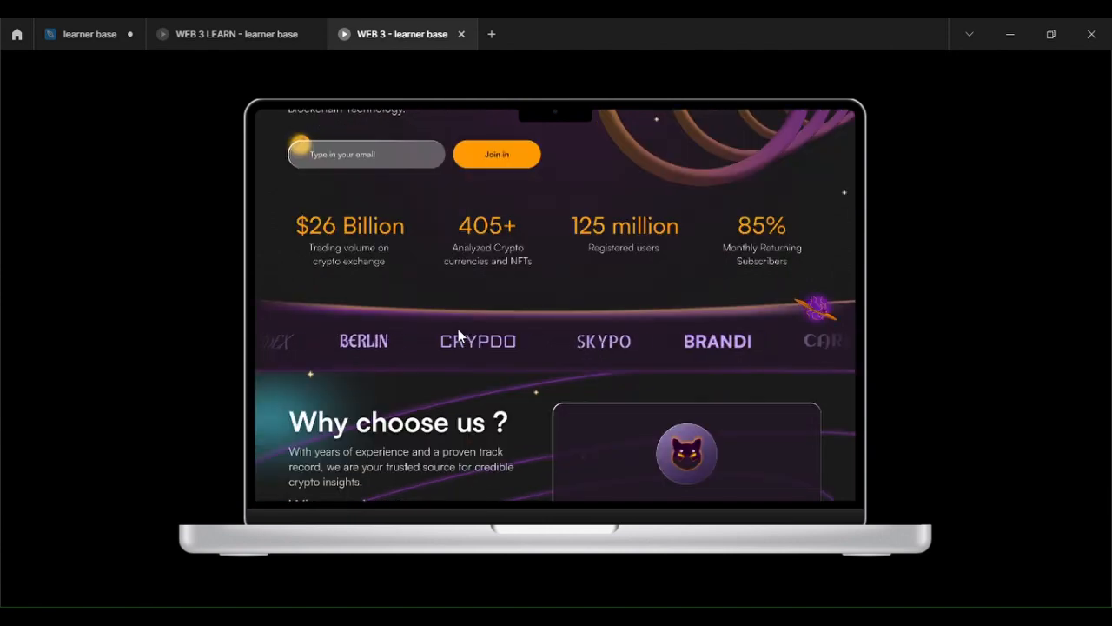
pyautogui.scroll(-5, 459, 336)
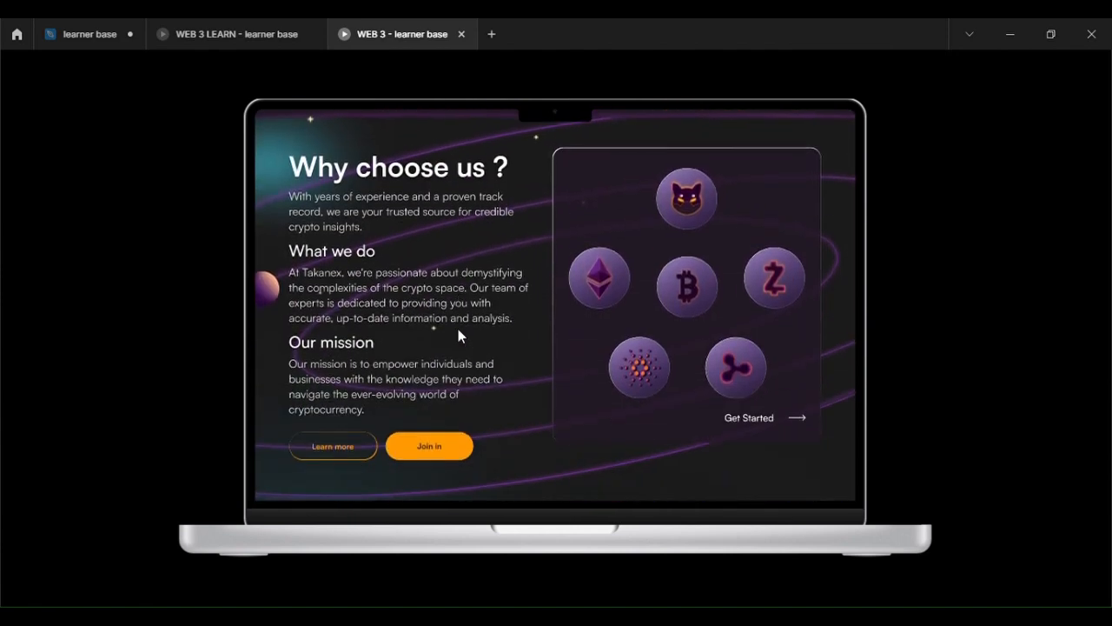
pyautogui.moveTo(606, 320)
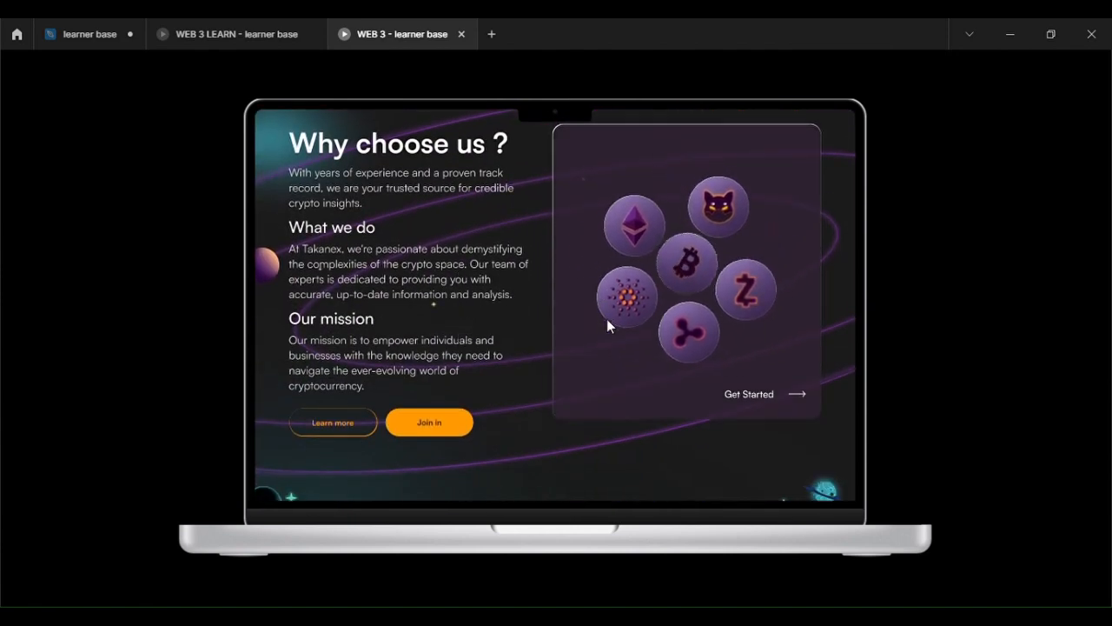
pyautogui.scroll(-7, 551, 442)
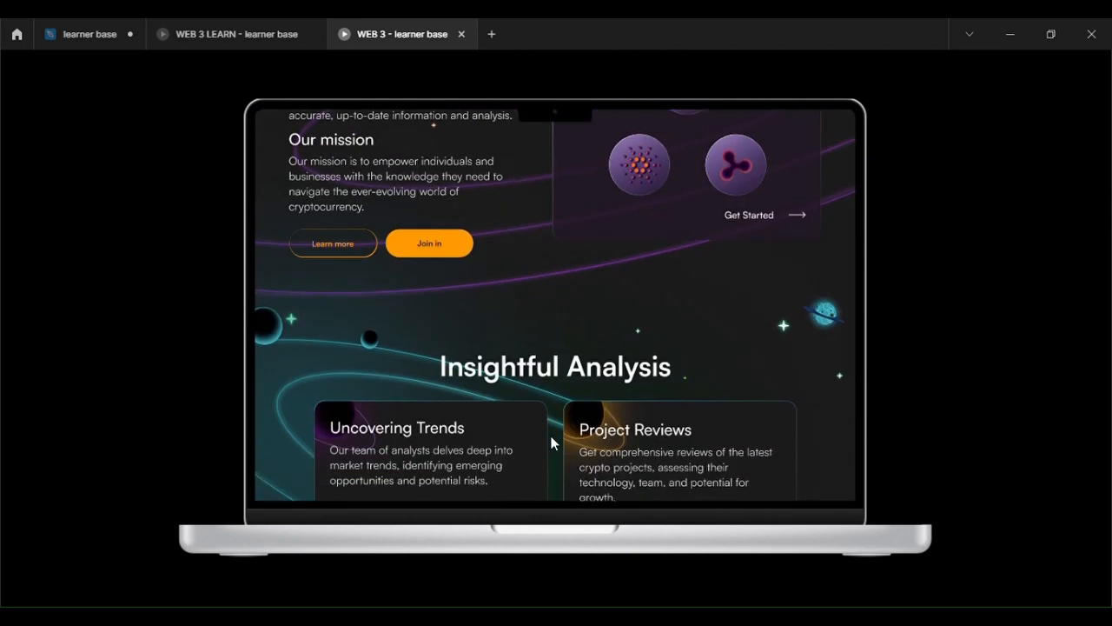
pyautogui.scroll(-8, 551, 443)
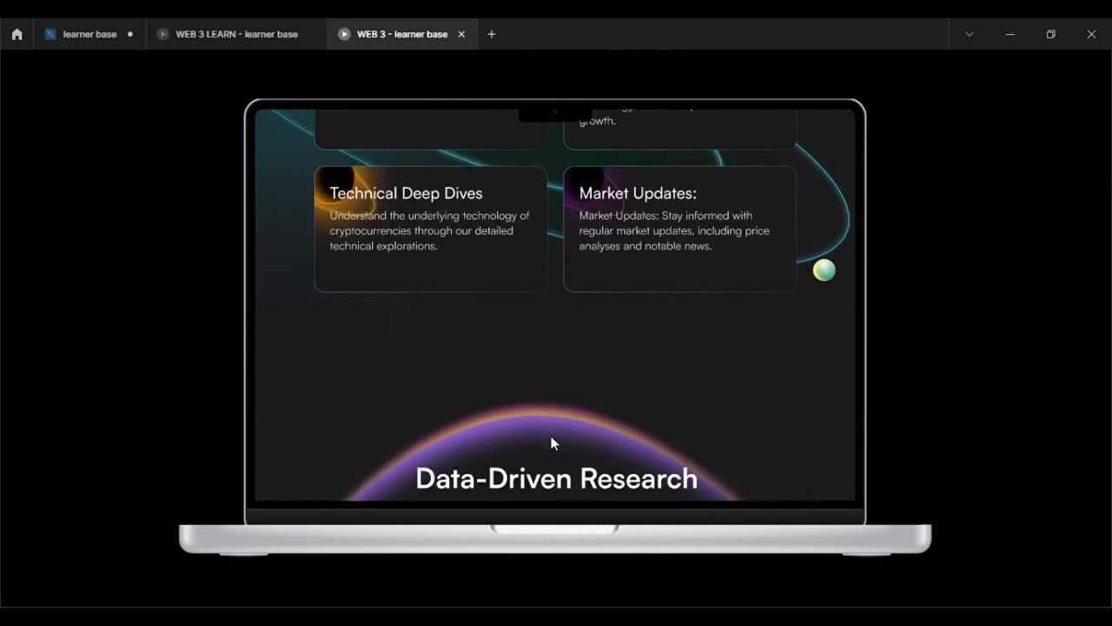
pyautogui.scroll(-5, 551, 442)
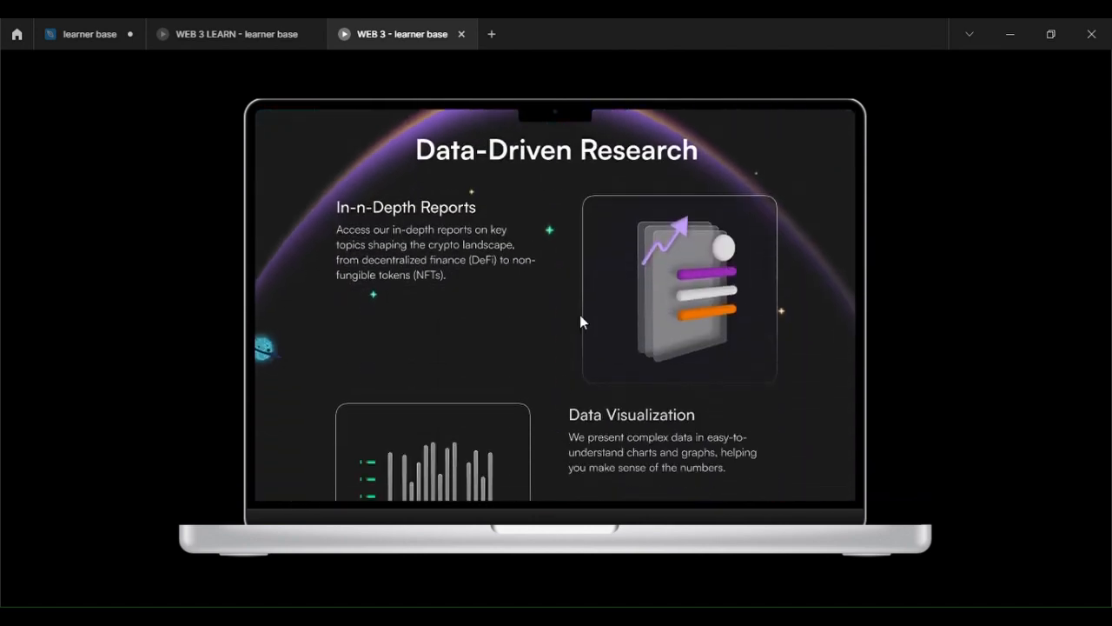
pyautogui.scroll(-2, 585, 434)
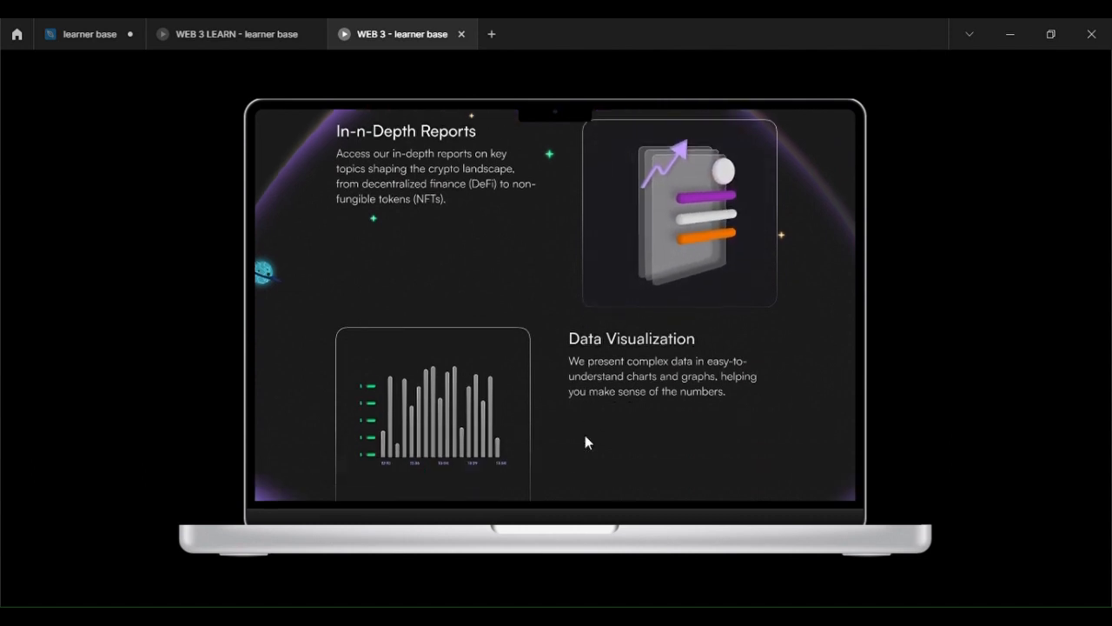
pyautogui.scroll(-2, 585, 434)
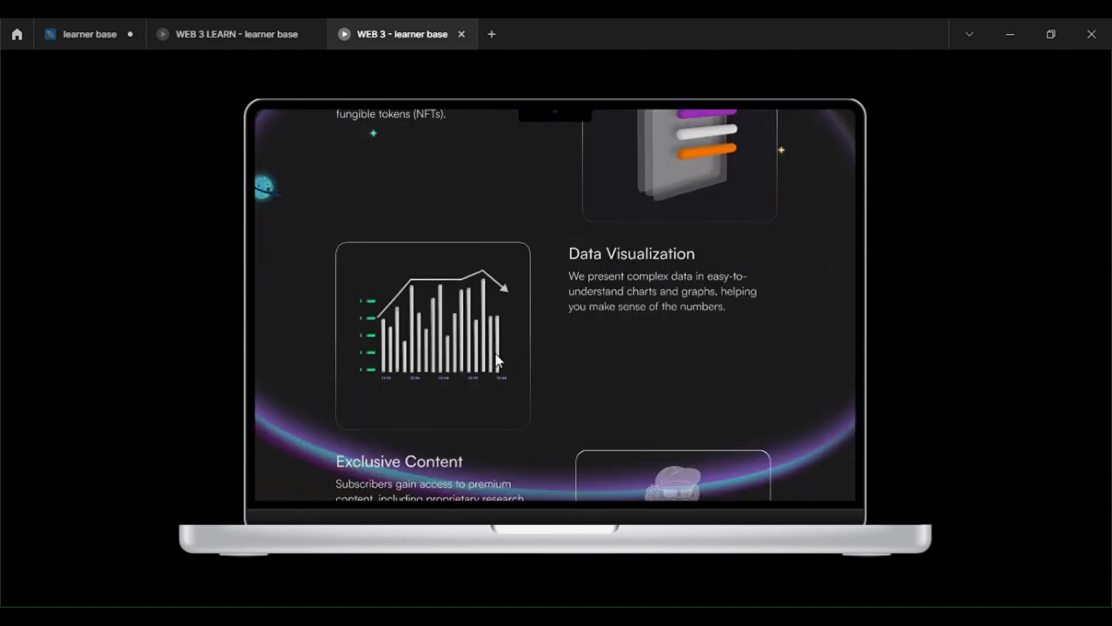
pyautogui.scroll(-2, 549, 373)
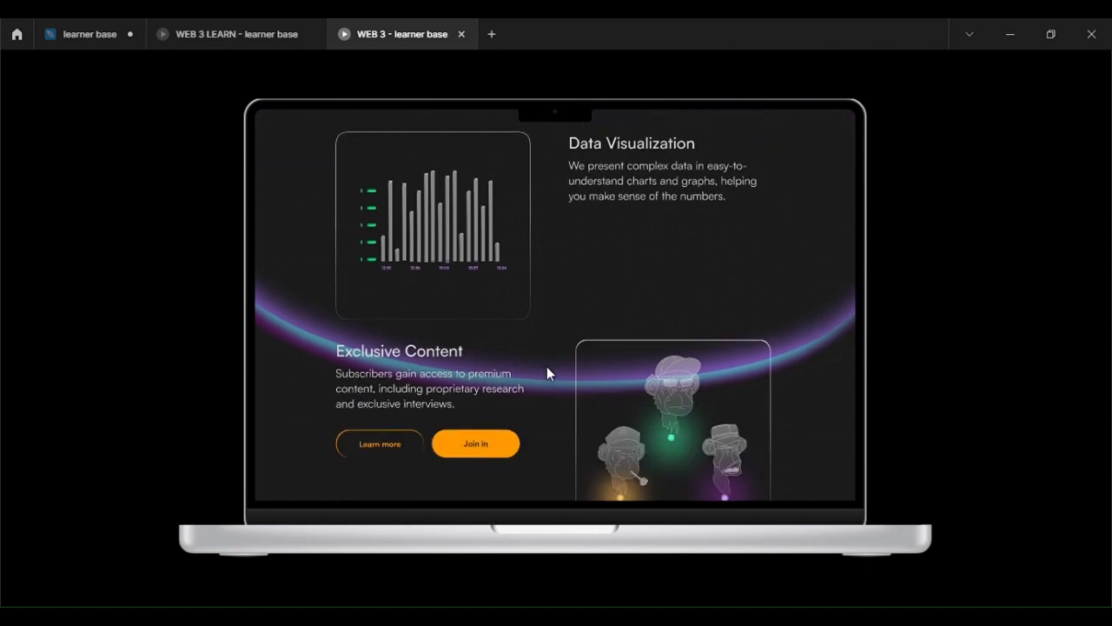
pyautogui.scroll(-2, 548, 374)
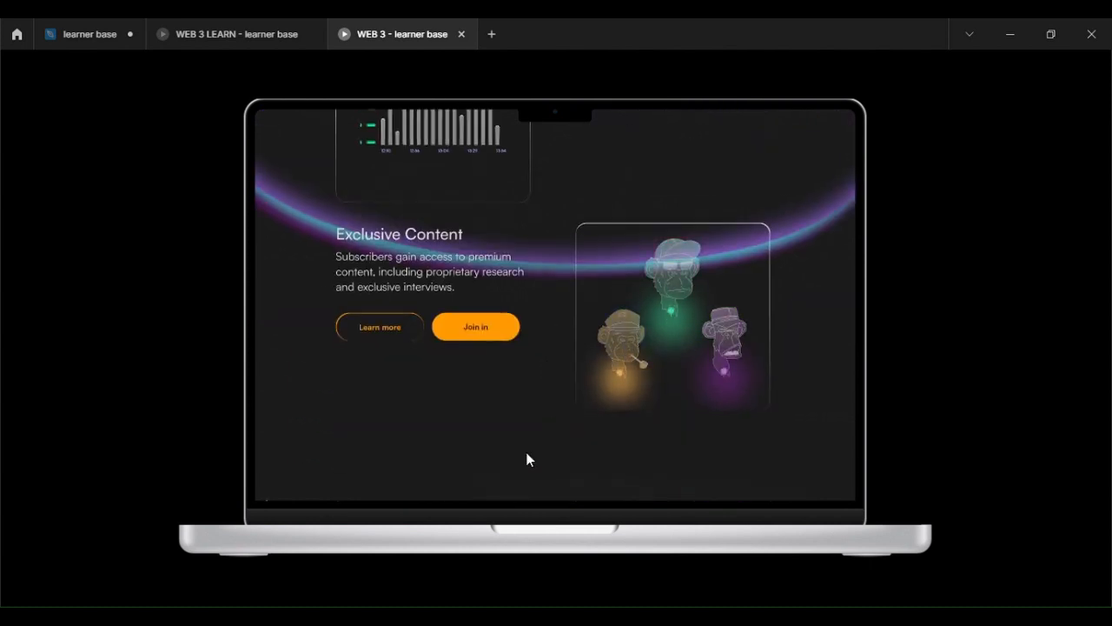
pyautogui.scroll(-5, 527, 454)
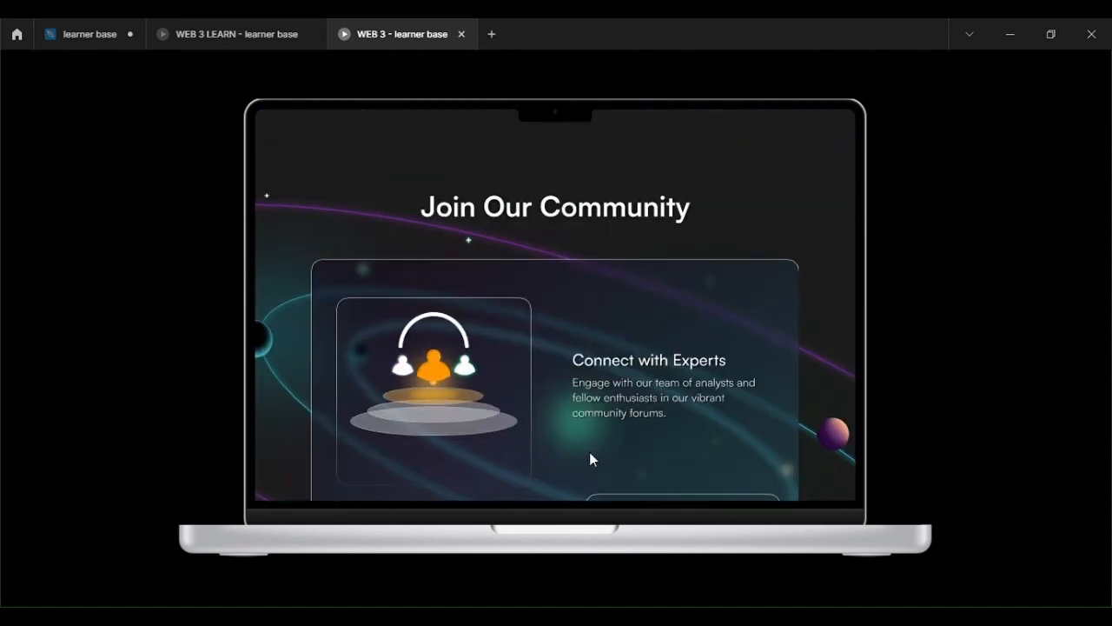
pyautogui.click(81, 35)
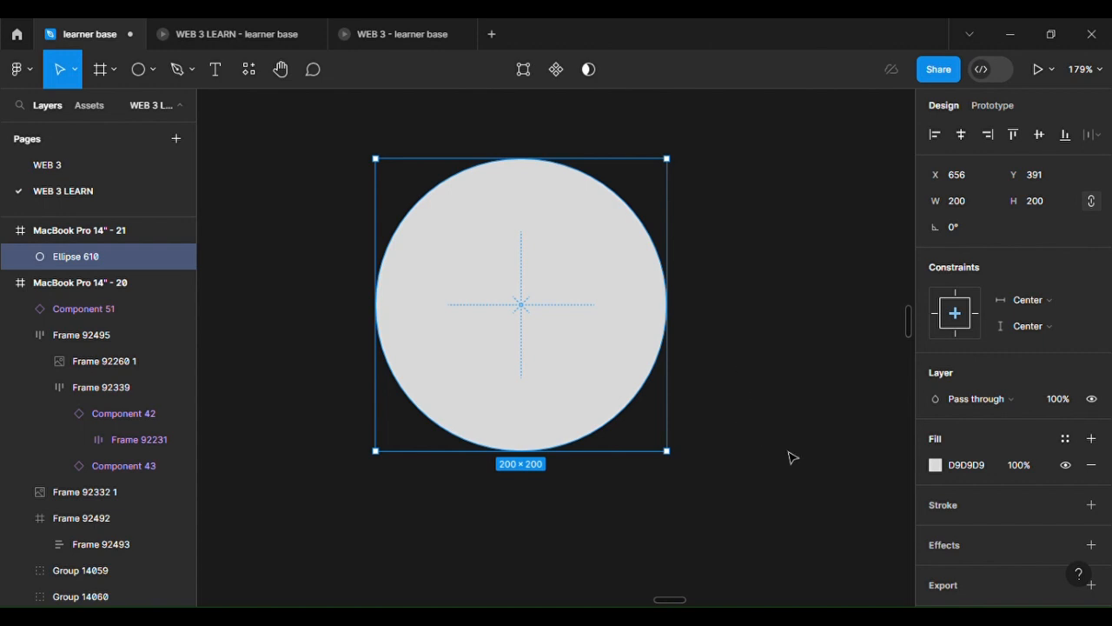
# Add an inner shadow effect to the 200 × 200 grey circle with an X offset of 53.
pyautogui.click(1090, 545)
pyautogui.click(999, 571)
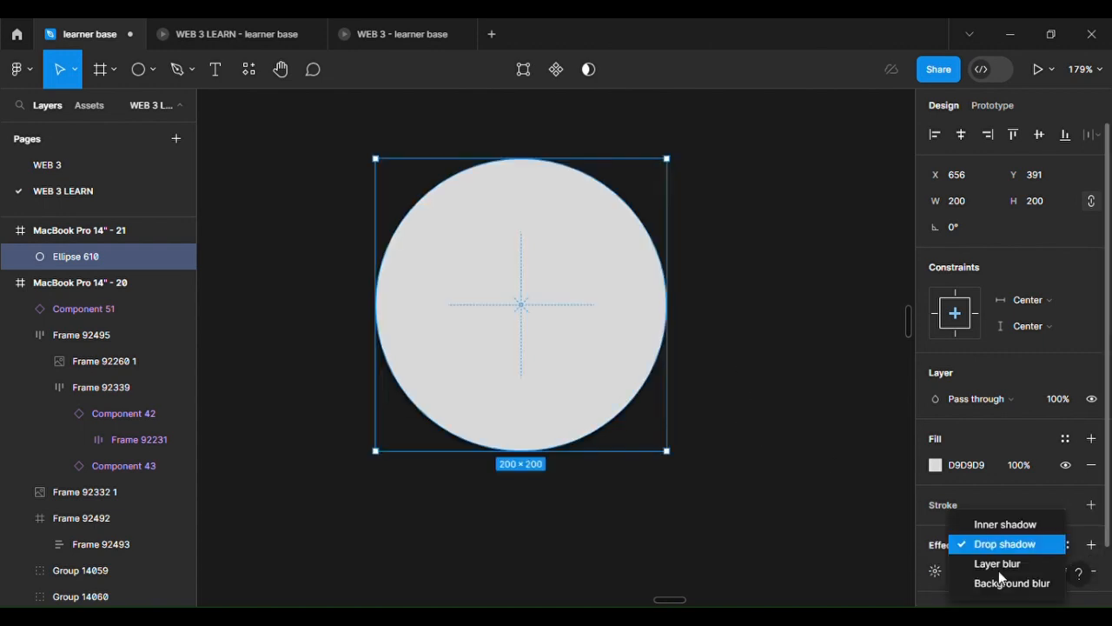
pyautogui.click(997, 525)
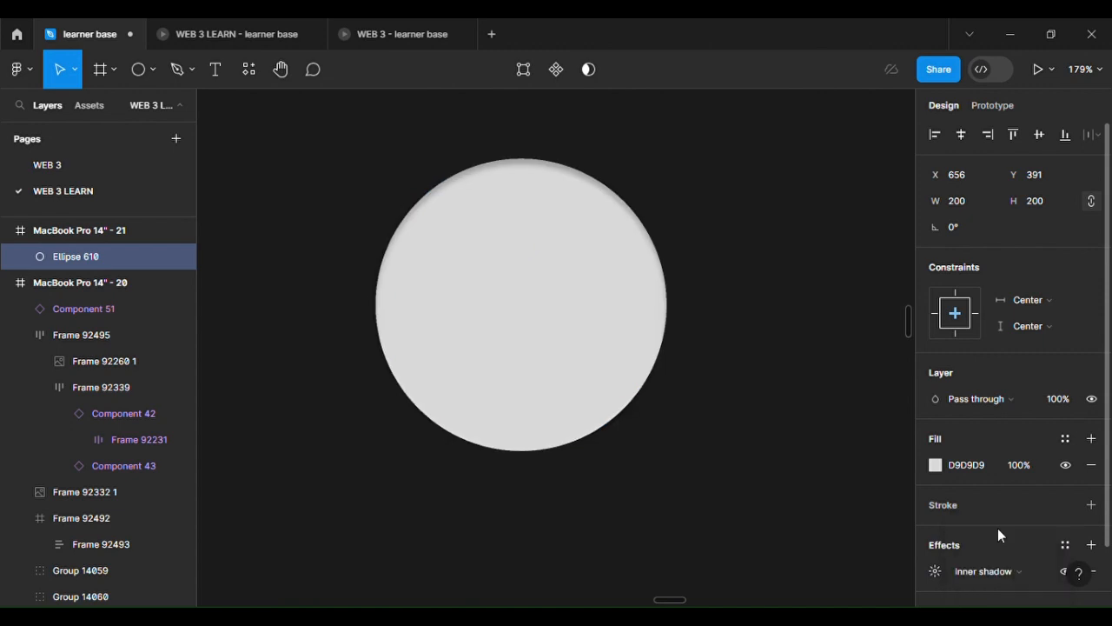
pyautogui.click(934, 571)
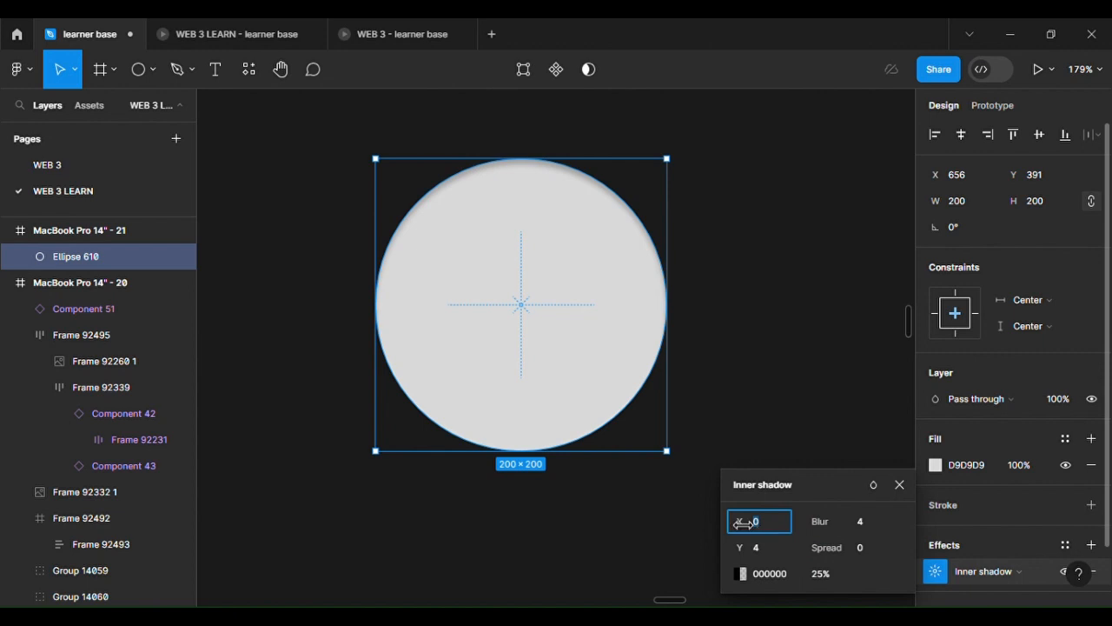
pyautogui.moveTo(749, 525); pyautogui.dragTo(828, 533)
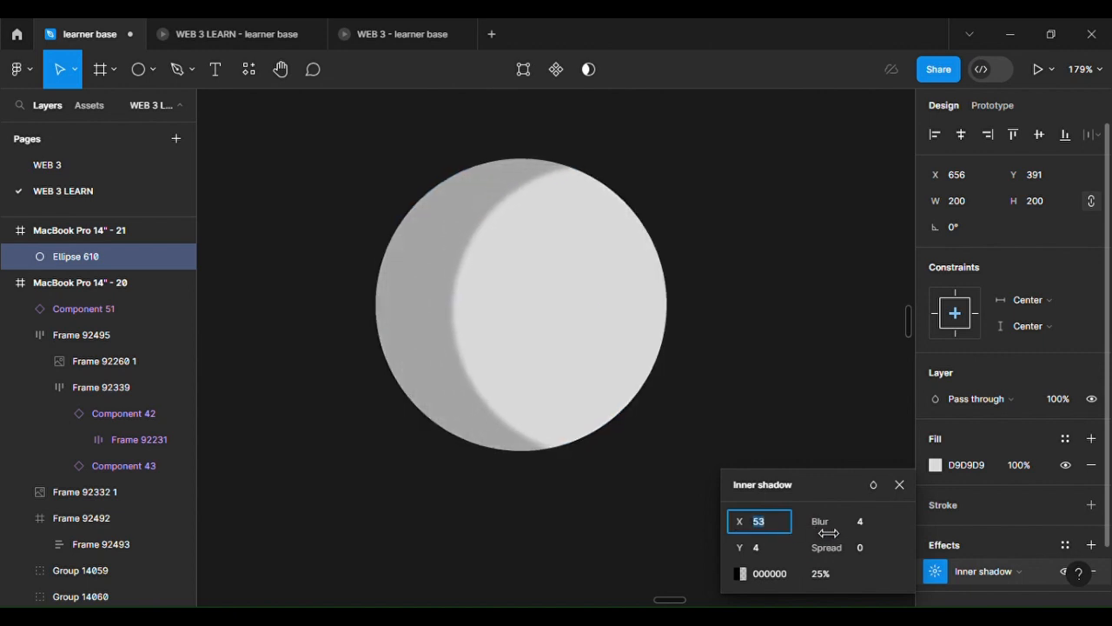
pyautogui.click(728, 375)
pyautogui.scroll(-3, 729, 375)
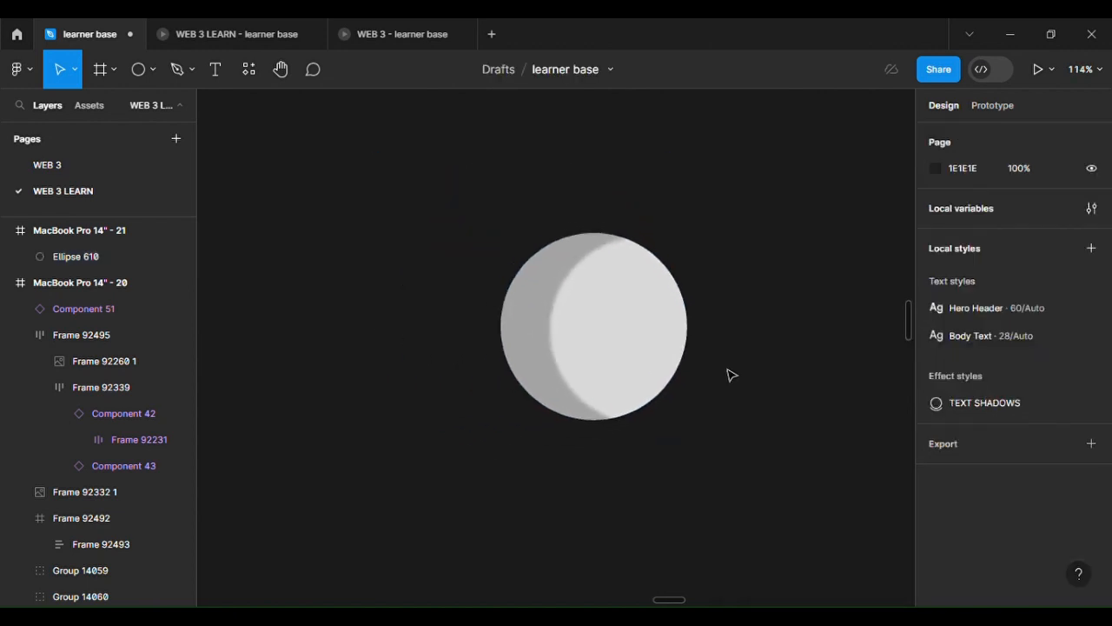
pyautogui.scroll(4, 730, 376)
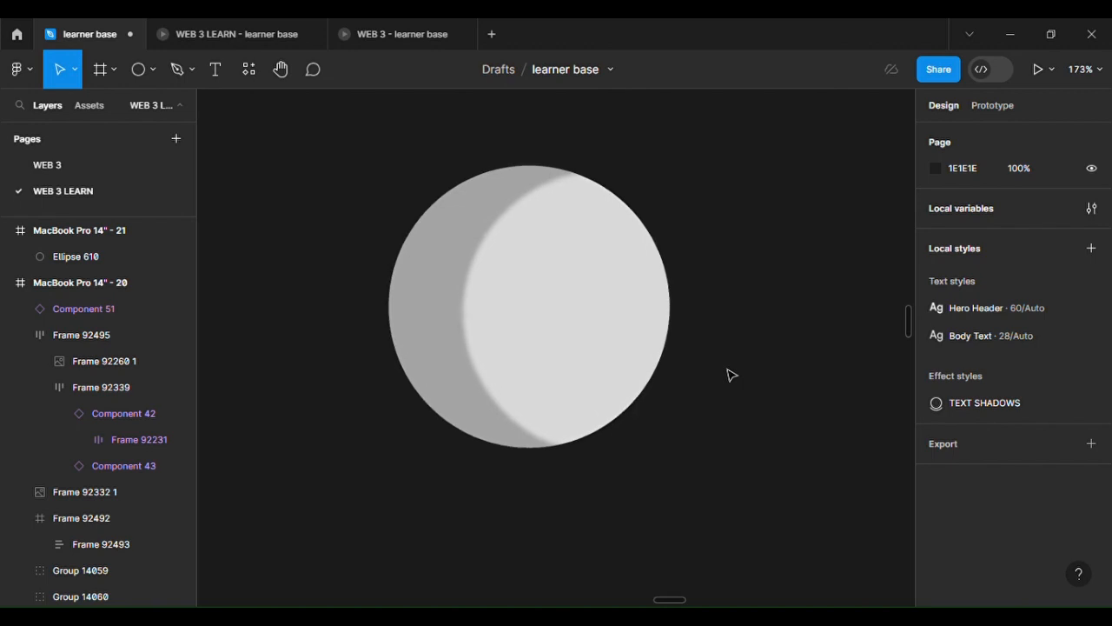
# Set the blur of the circle's inner shadow to 24 and the shadow's opacity to 50%.
pyautogui.click(647, 369)
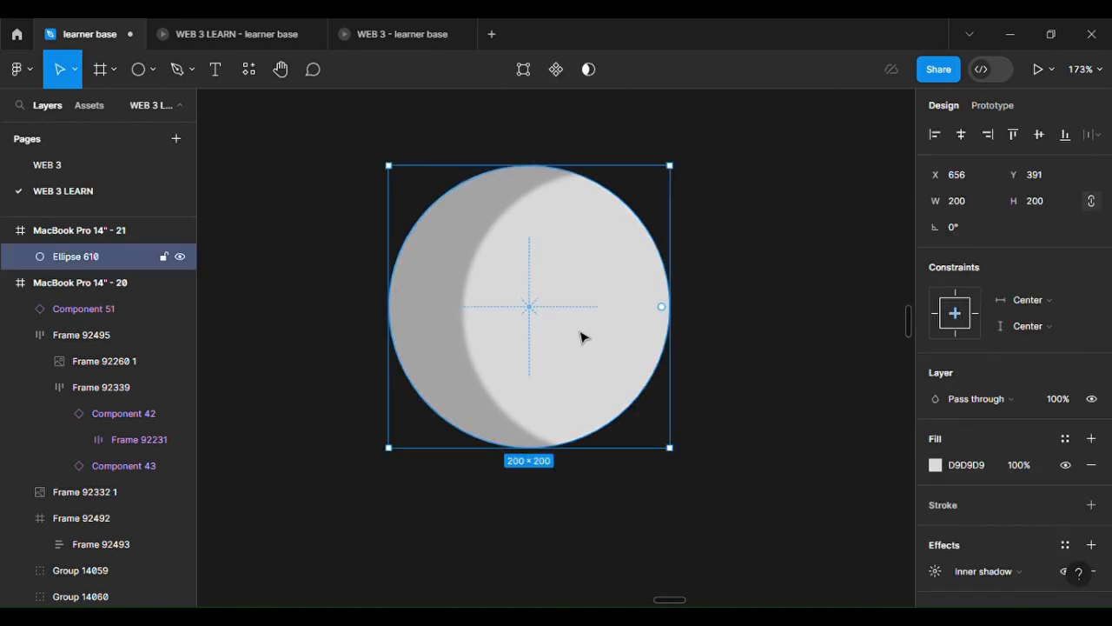
pyautogui.click(934, 573)
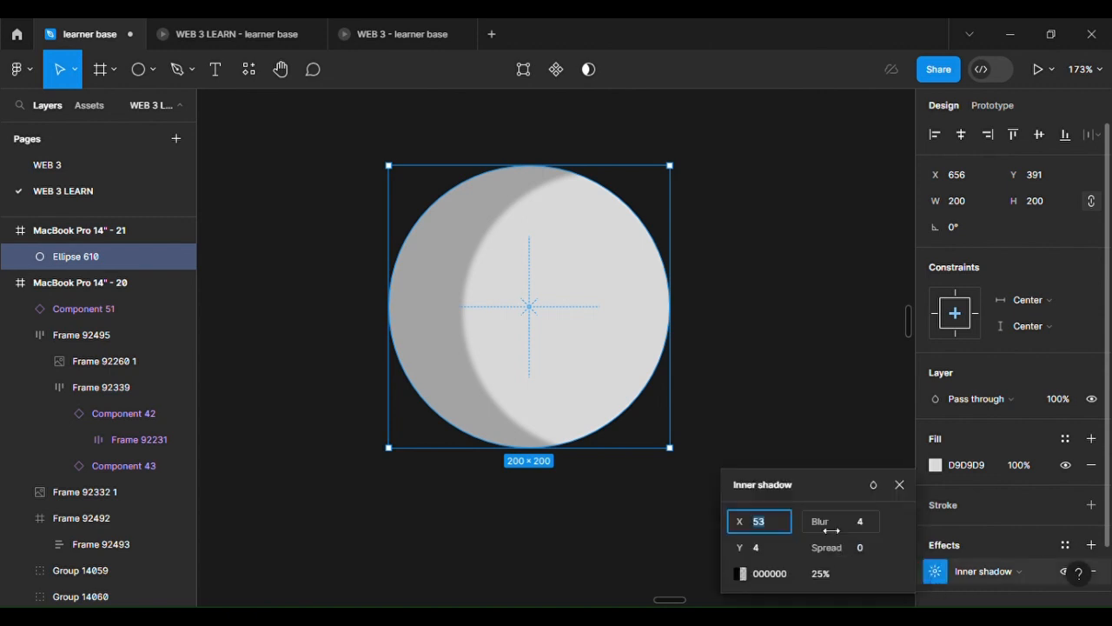
pyautogui.moveTo(831, 529)
pyautogui.mouseDown()
pyautogui.moveTo(977, 546)
pyautogui.moveTo(818, 527)
pyautogui.moveTo(966, 567)
pyautogui.moveTo(825, 528)
pyautogui.mouseUp()
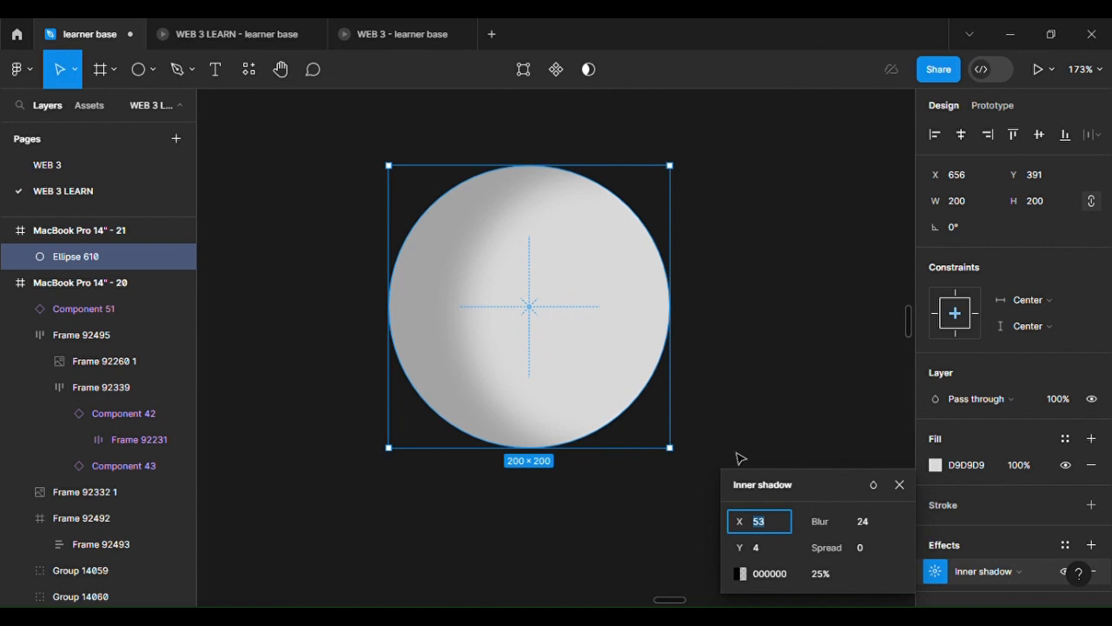
pyautogui.click(822, 575)
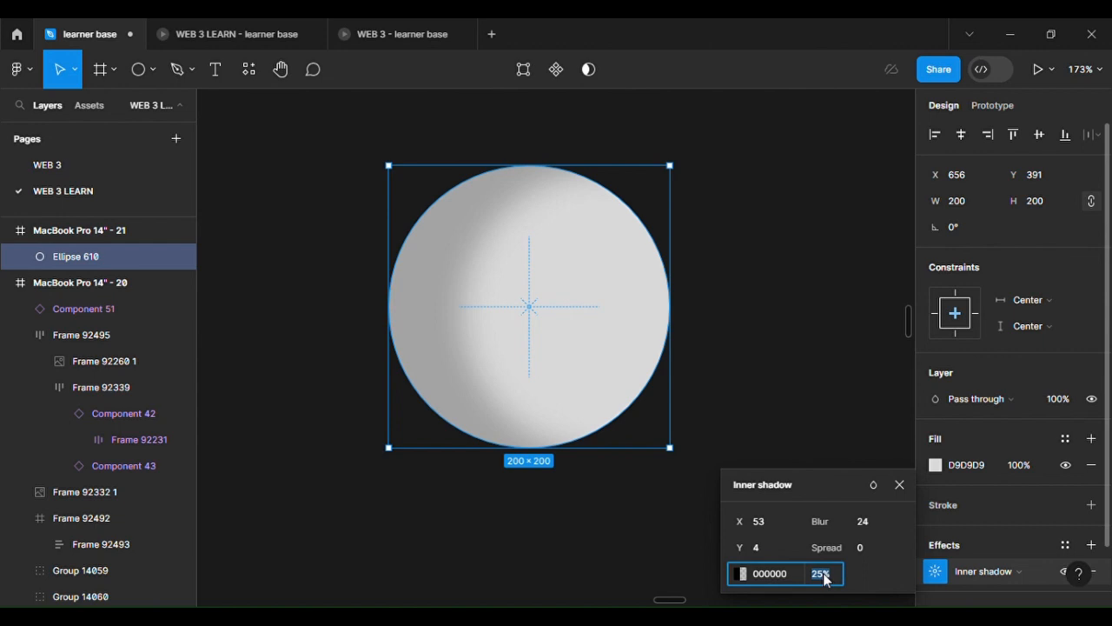
pyautogui.write('50')
pyautogui.press('Return')
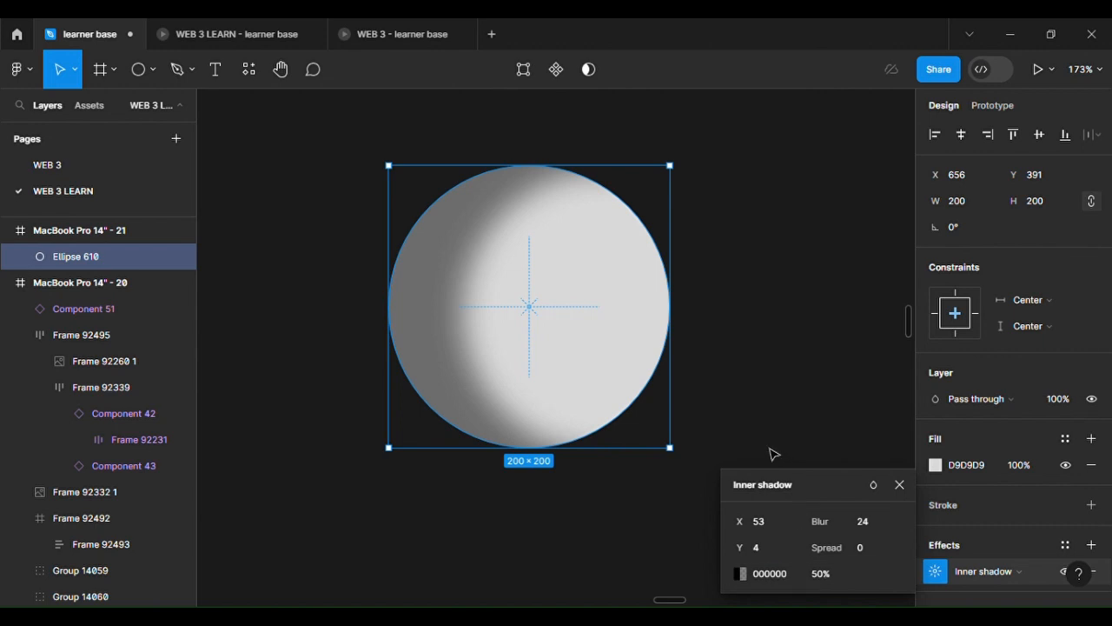
pyautogui.click(761, 396)
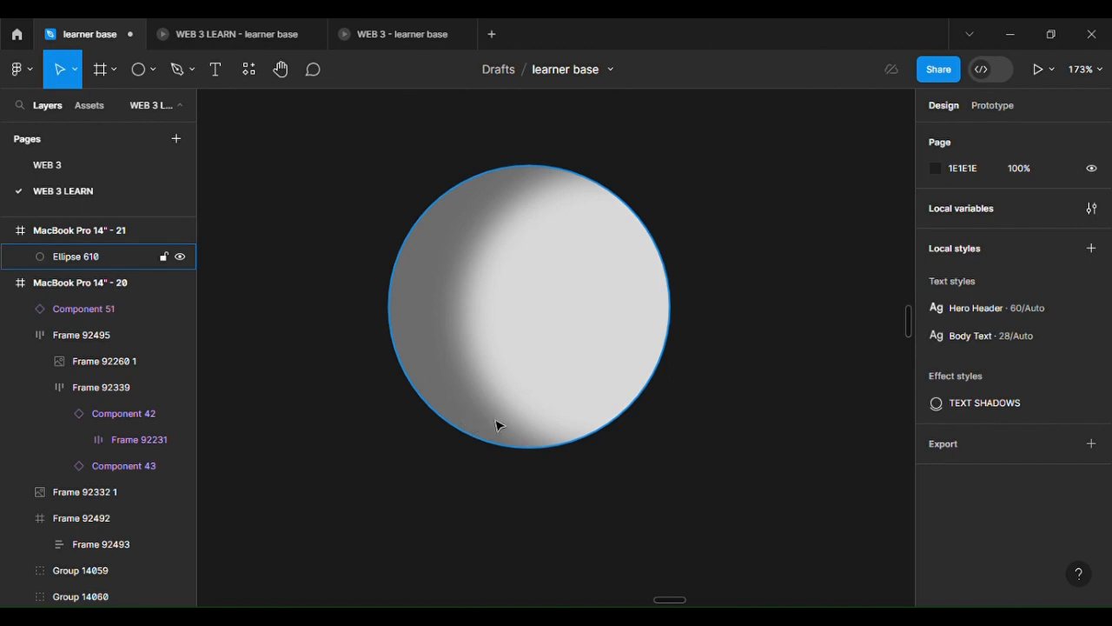
# Increase the blur of the circle's inner shadow further for a softer shading transition.
pyautogui.click(483, 389)
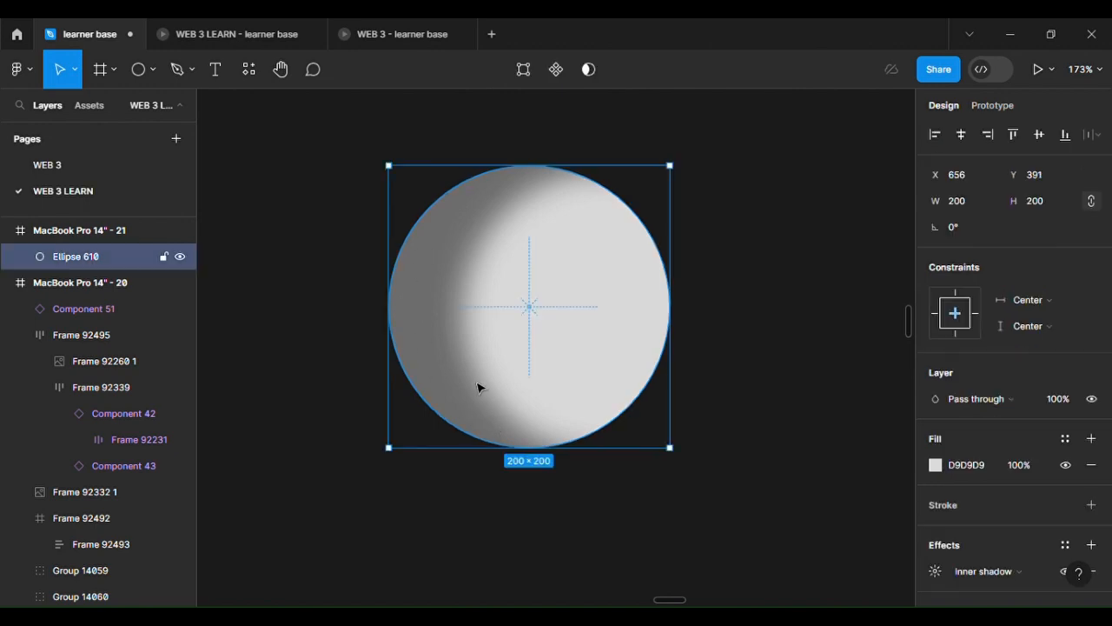
pyautogui.click(935, 572)
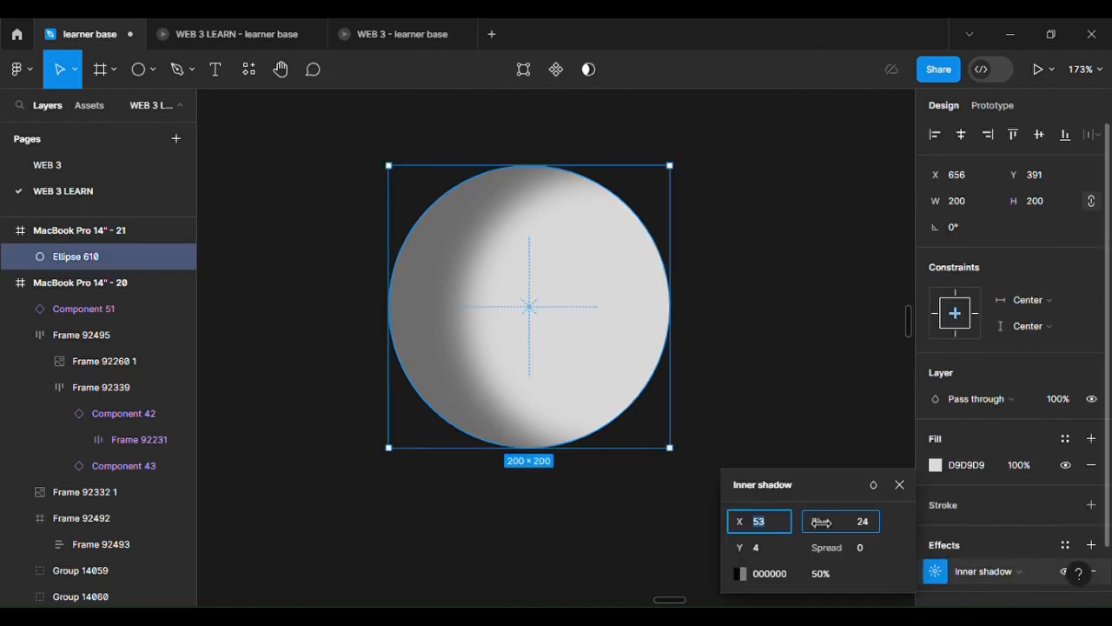
pyautogui.moveTo(820, 522); pyautogui.dragTo(1019, 554)
pyautogui.click(730, 391)
pyautogui.scroll(-5, 730, 391)
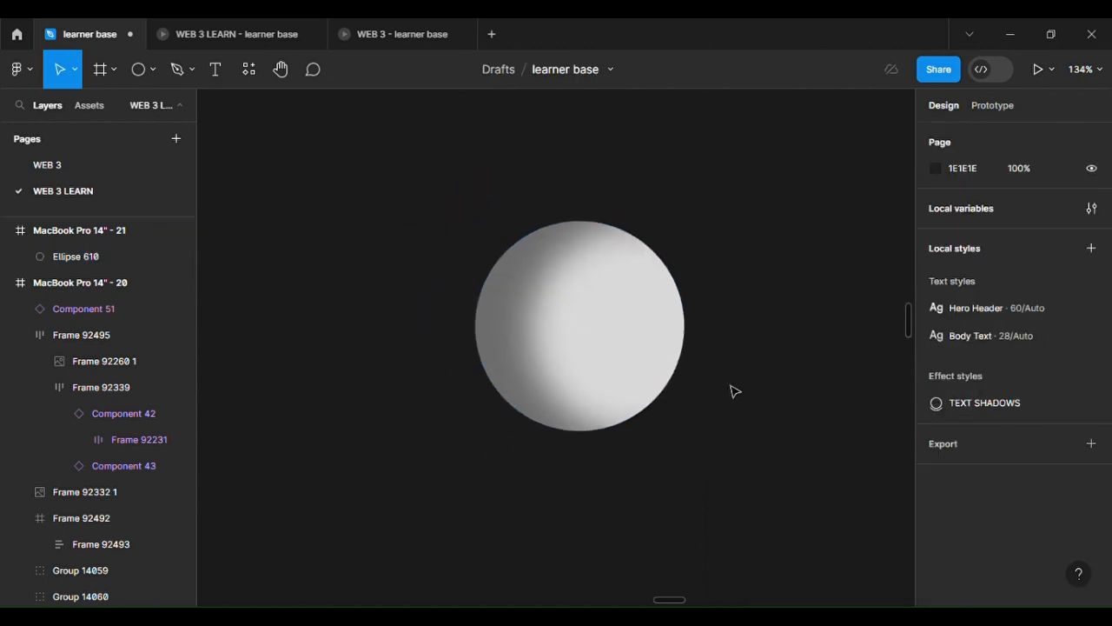
pyautogui.hscroll(2, 730, 391)
pyautogui.scroll(4, 730, 391)
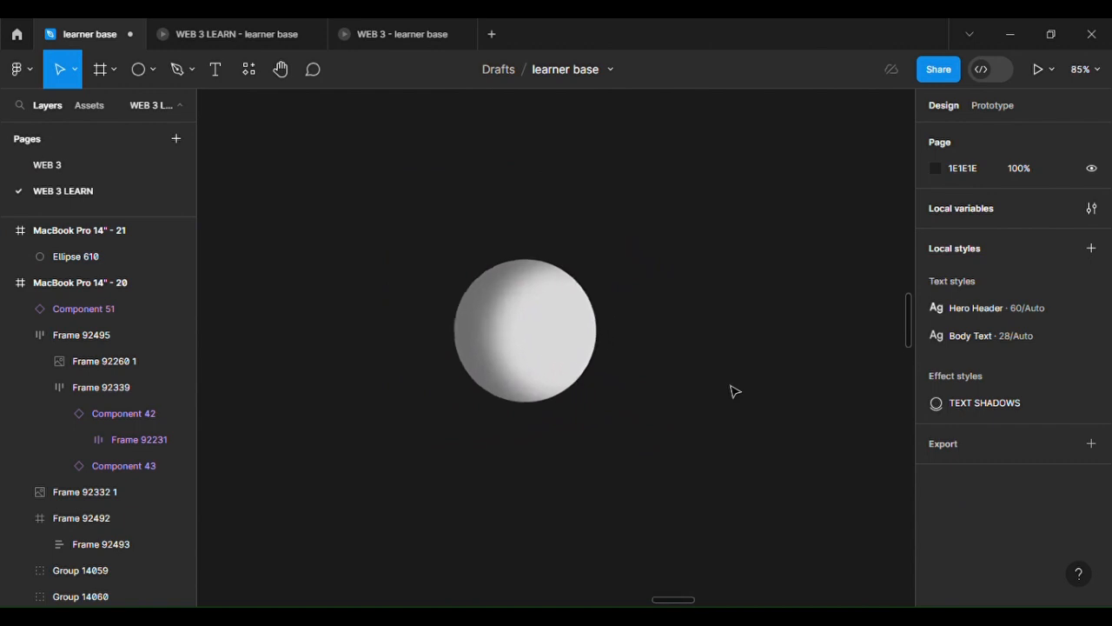
pyautogui.hscroll(-2, 730, 391)
pyautogui.scroll(1, 730, 391)
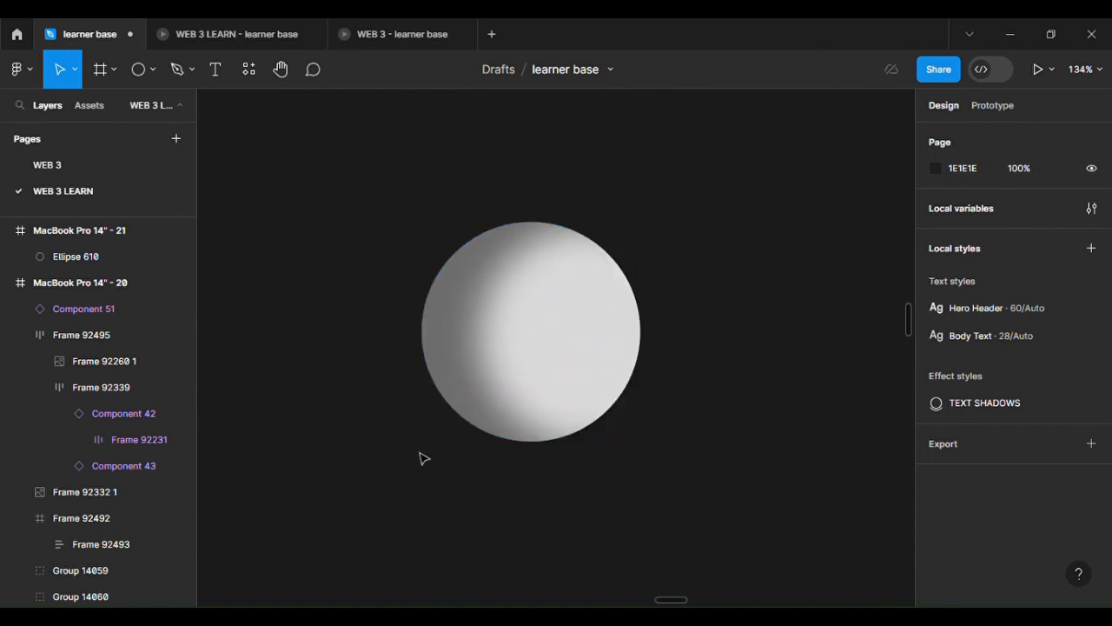
# Replace the shaded circle in the MacBook Pro 14" - 21 frame with a new plain 100 × 100 ellipse.
pyautogui.click(586, 366)
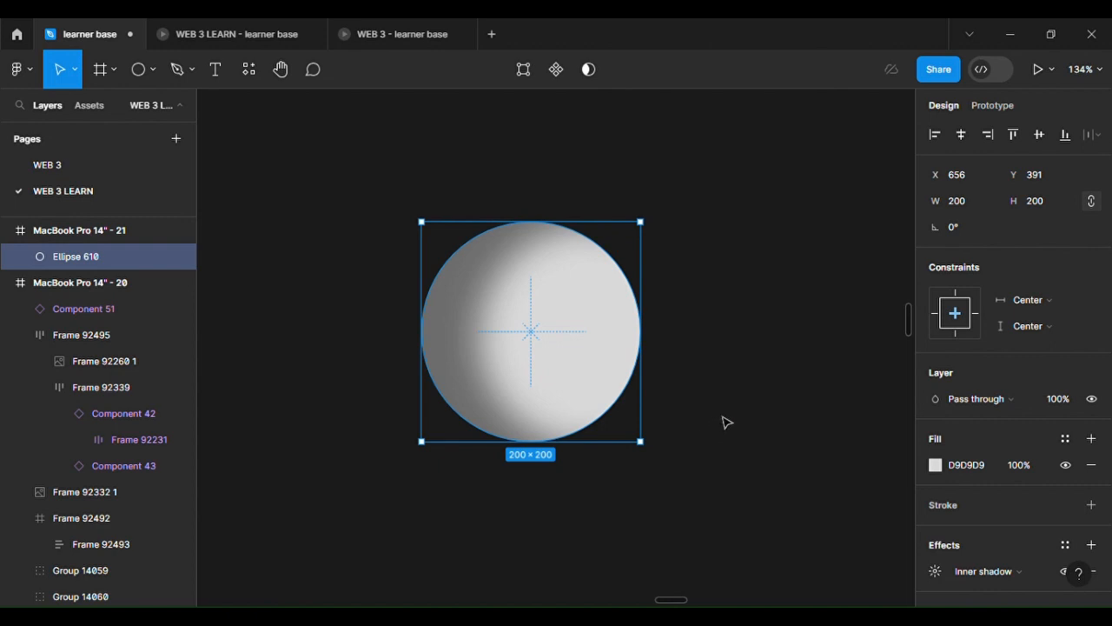
pyautogui.press('Delete')
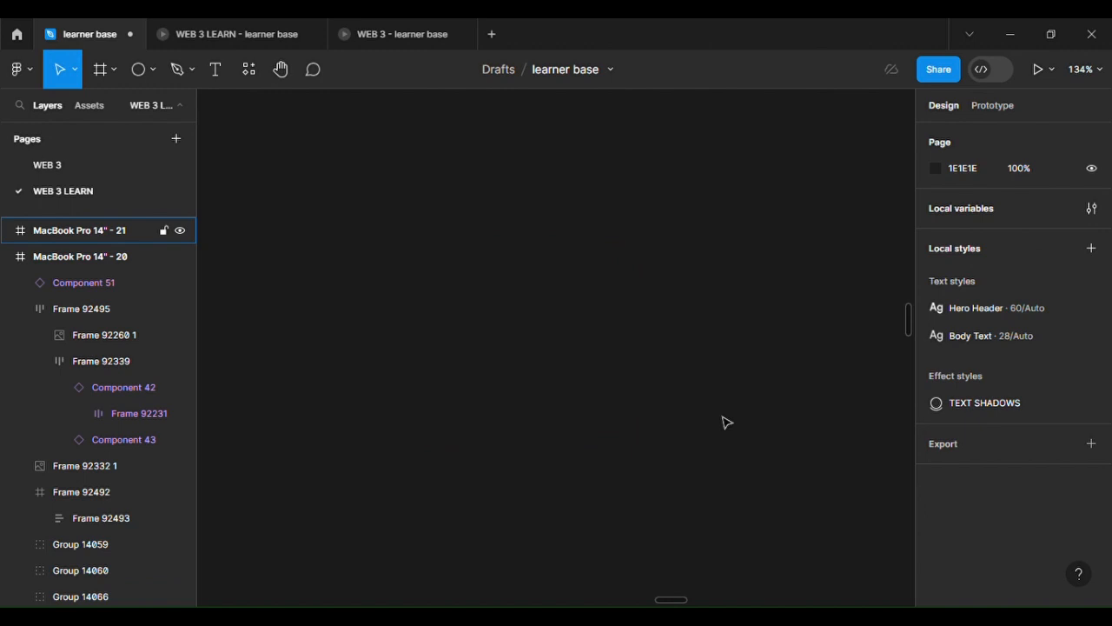
pyautogui.click(137, 71)
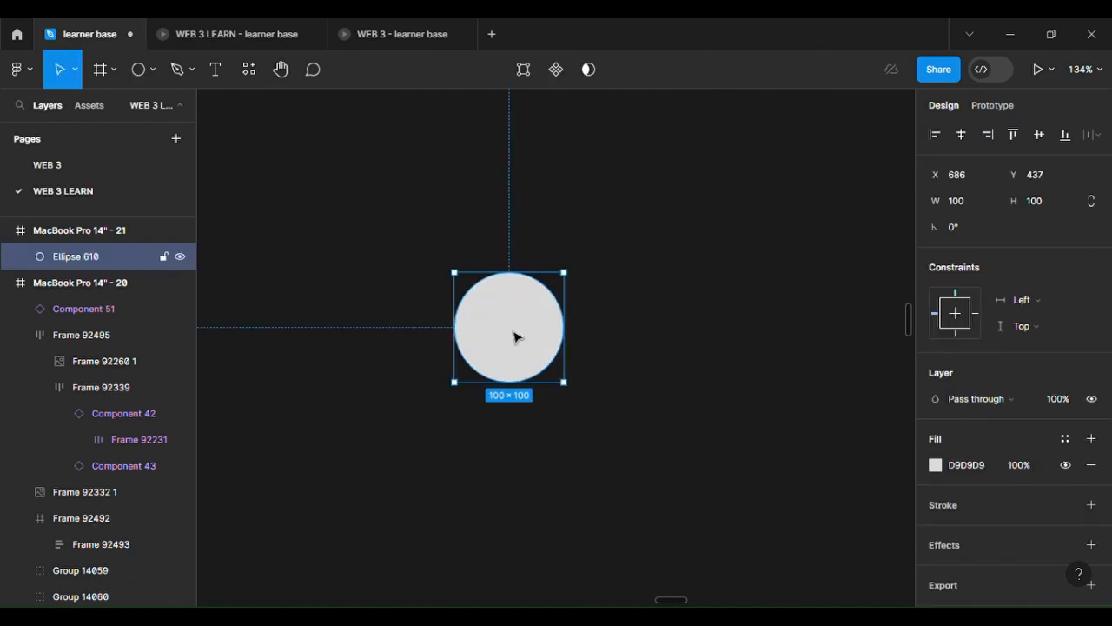
pyautogui.click(517, 338)
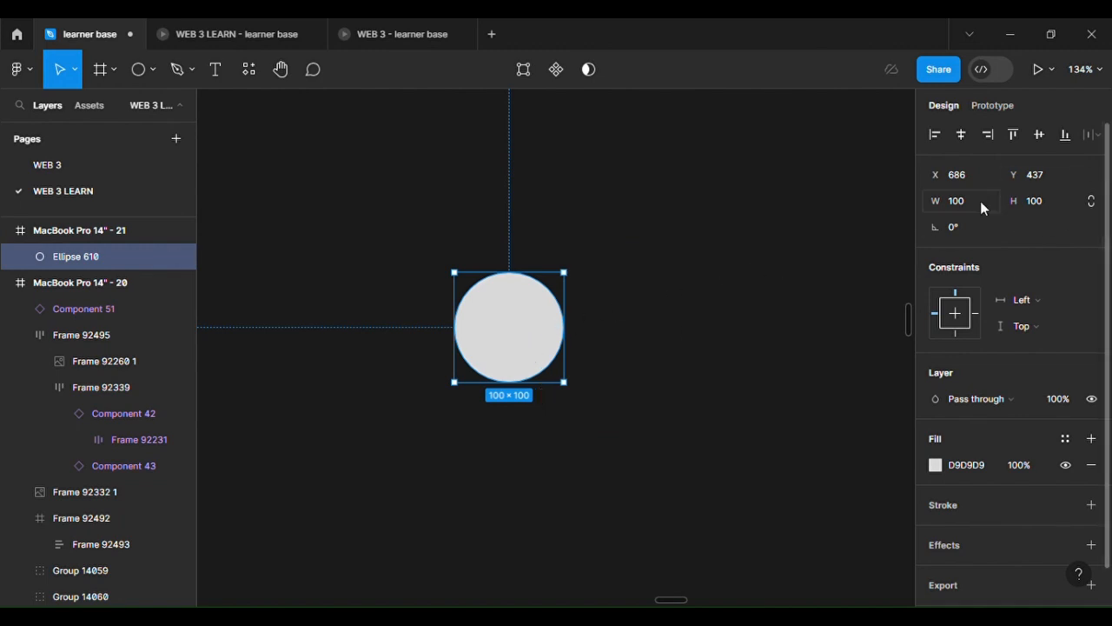
# Lock the ellipse's proportions and resize it to 300 × 300.
pyautogui.click(1092, 206)
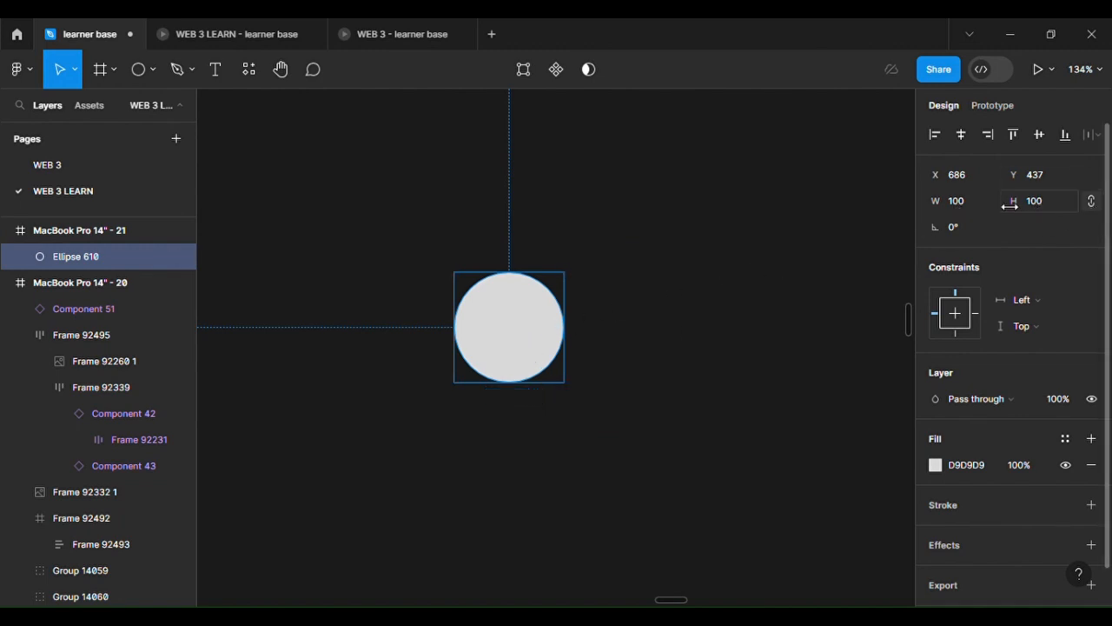
pyautogui.click(980, 213)
pyautogui.write('3')
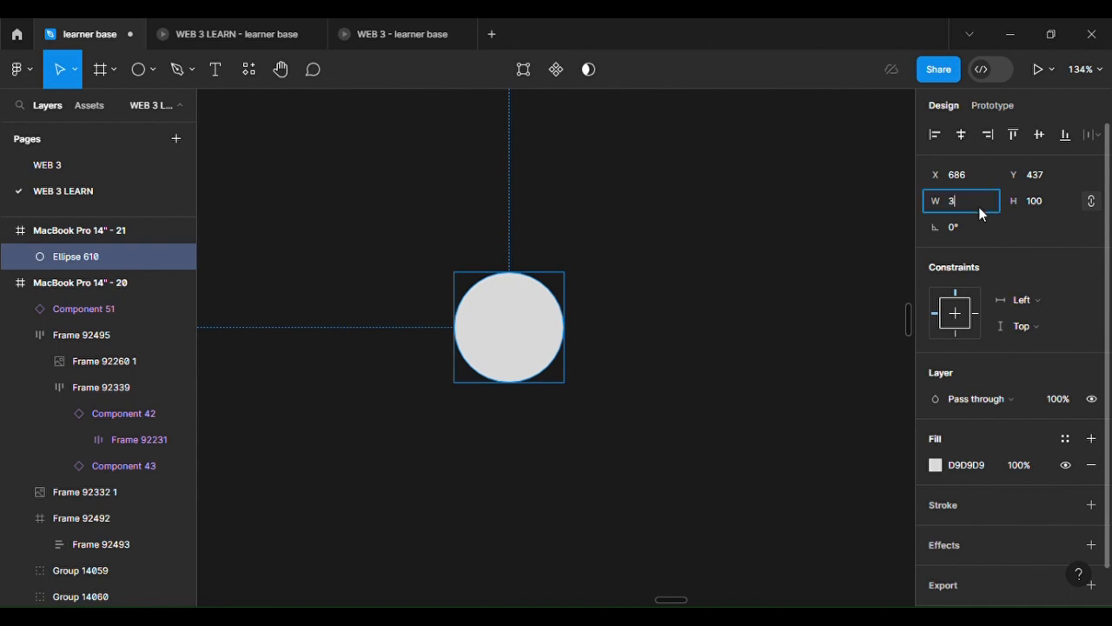
pyautogui.write('00')
pyautogui.press('Return')
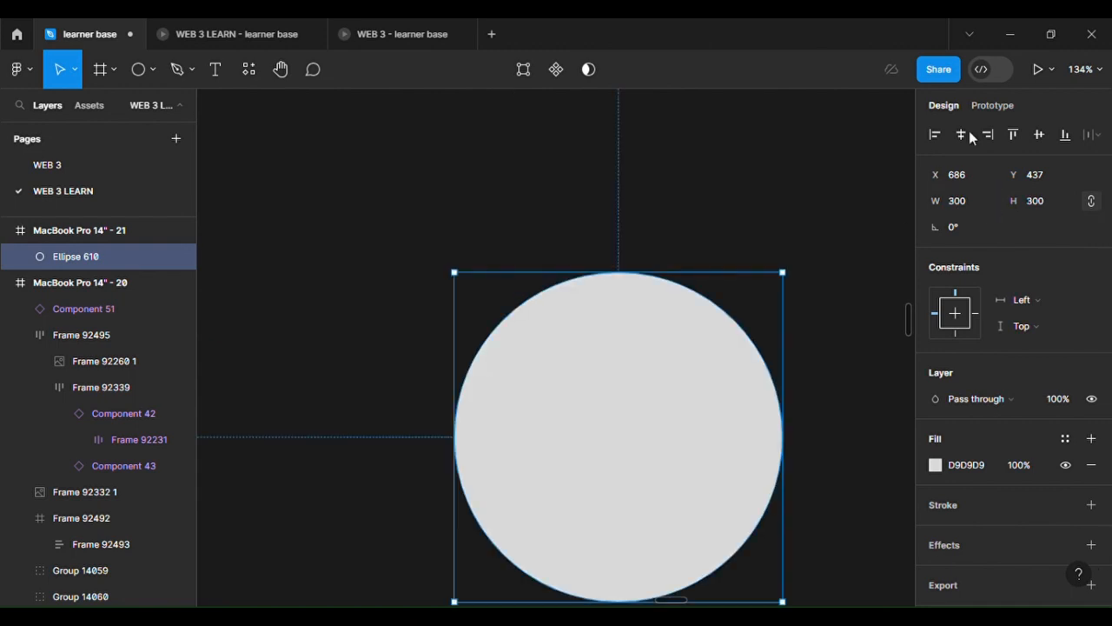
# Center the 300 × 300 circle vertically and horizontally in the MacBook Pro 14" - 21 frame.
pyautogui.click(1038, 138)
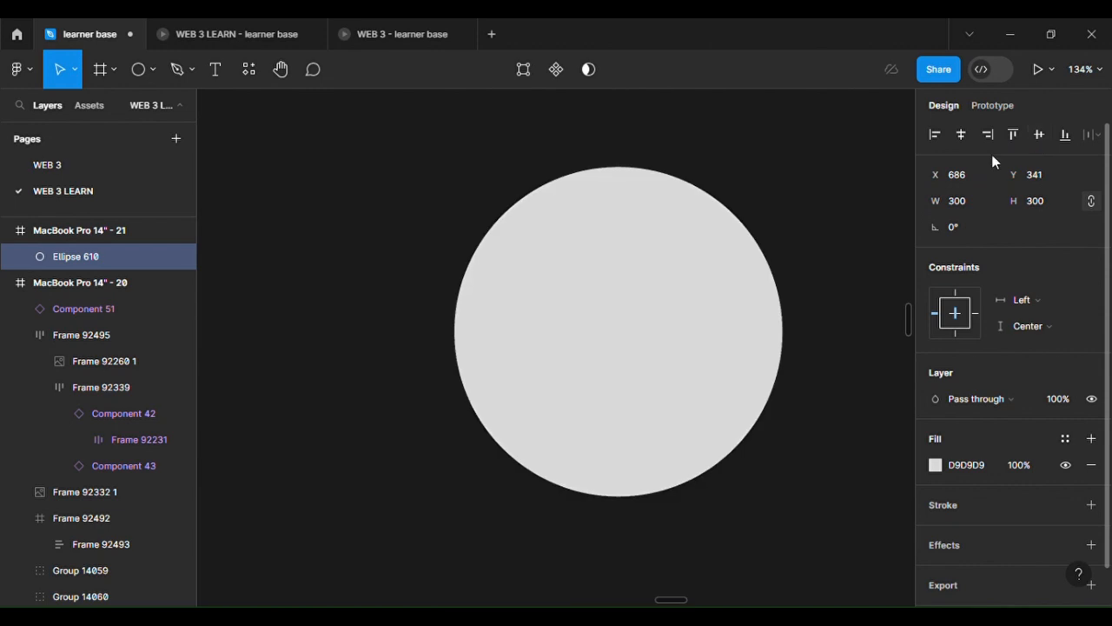
pyautogui.click(959, 137)
pyautogui.scroll(-5, 735, 305)
pyautogui.scroll(5, 736, 305)
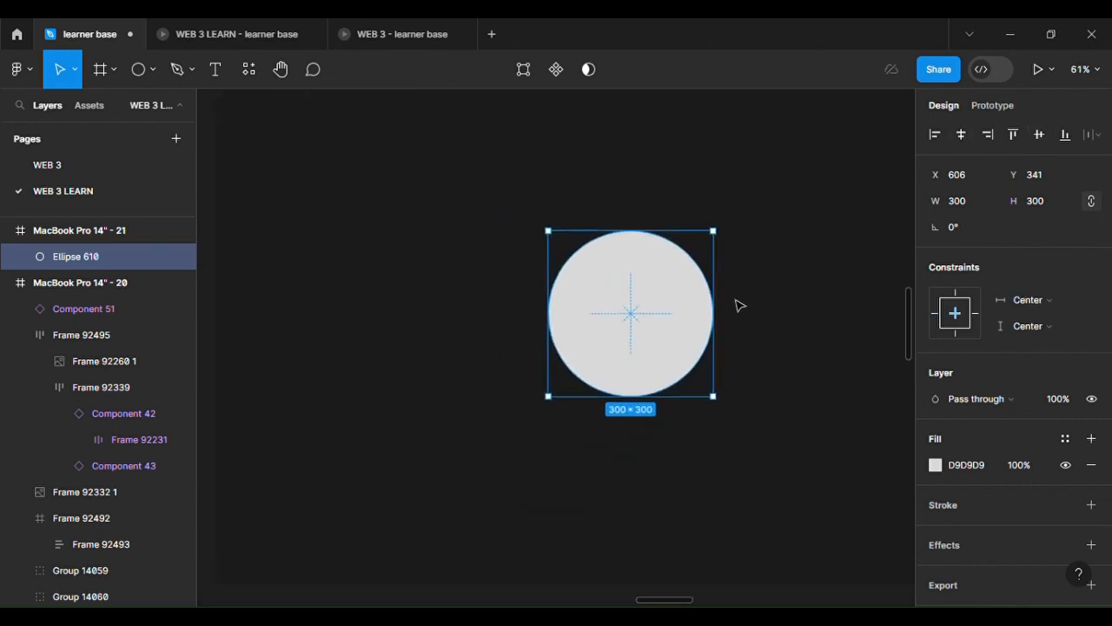
# Add an inside stroke with a weight of 25 to the circle and remove its fill to leave a ring.
pyautogui.click(1091, 505)
pyautogui.click(1038, 563)
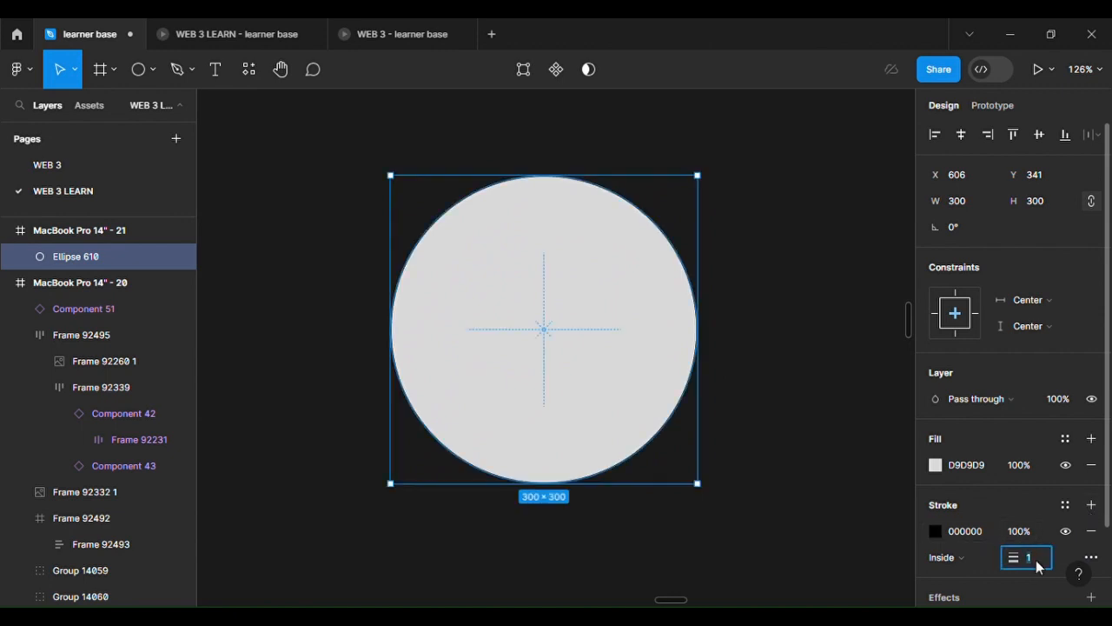
pyautogui.press('Return')
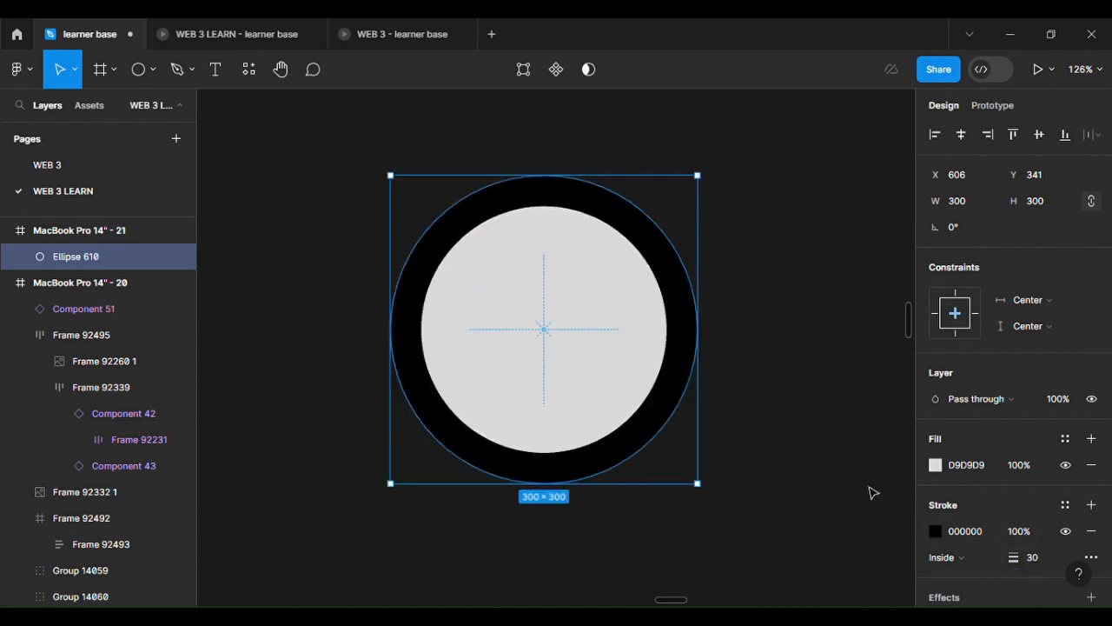
pyautogui.click(1035, 558)
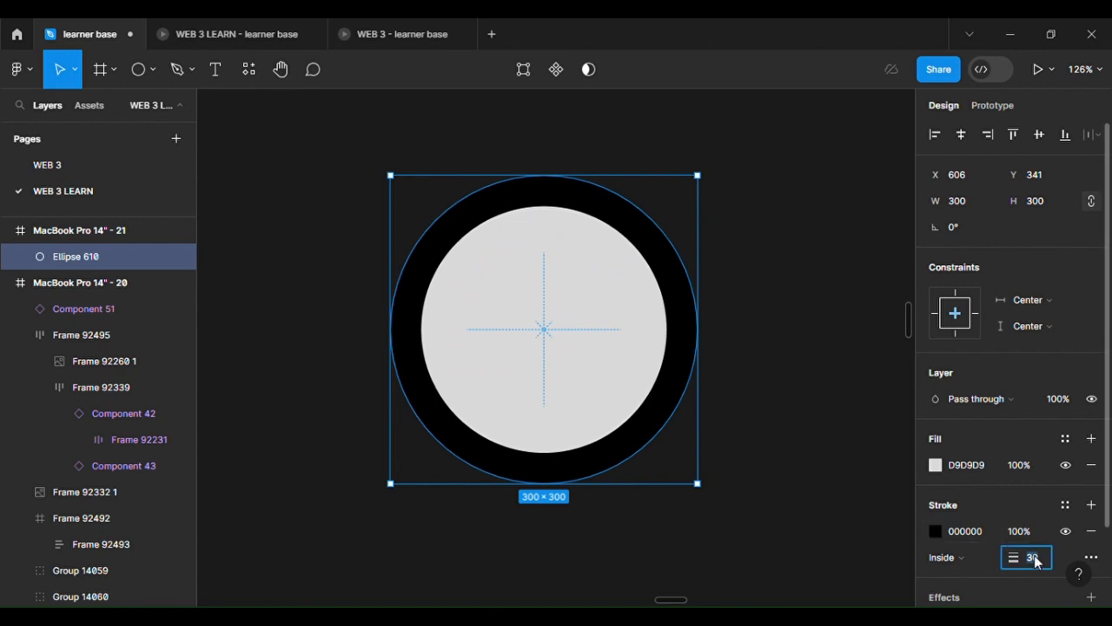
pyautogui.write('25')
pyautogui.press('Return')
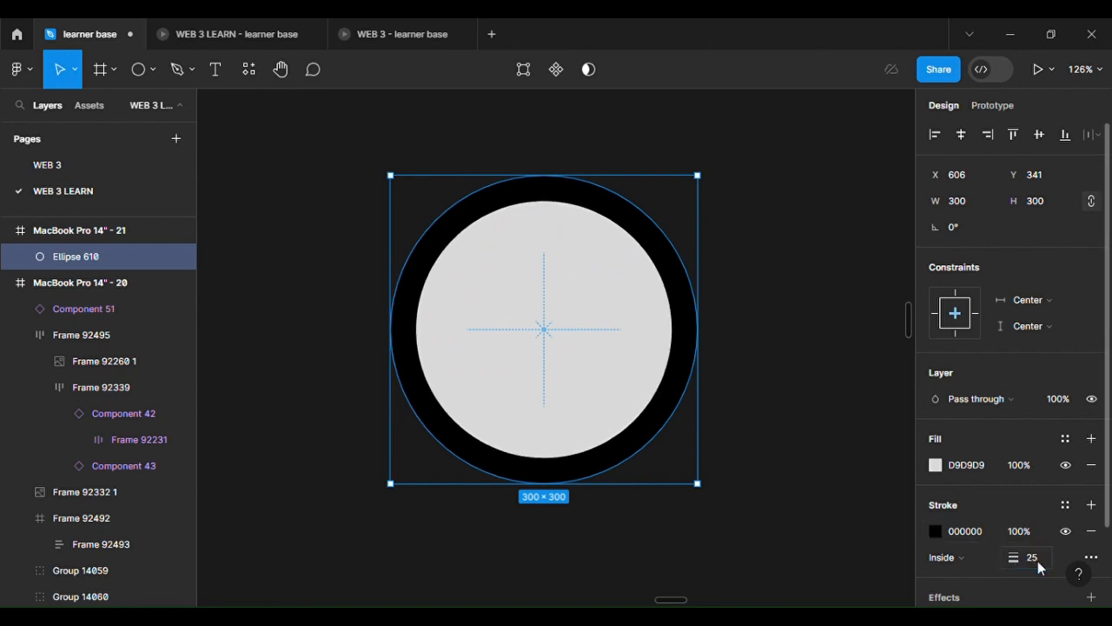
pyautogui.click(1091, 465)
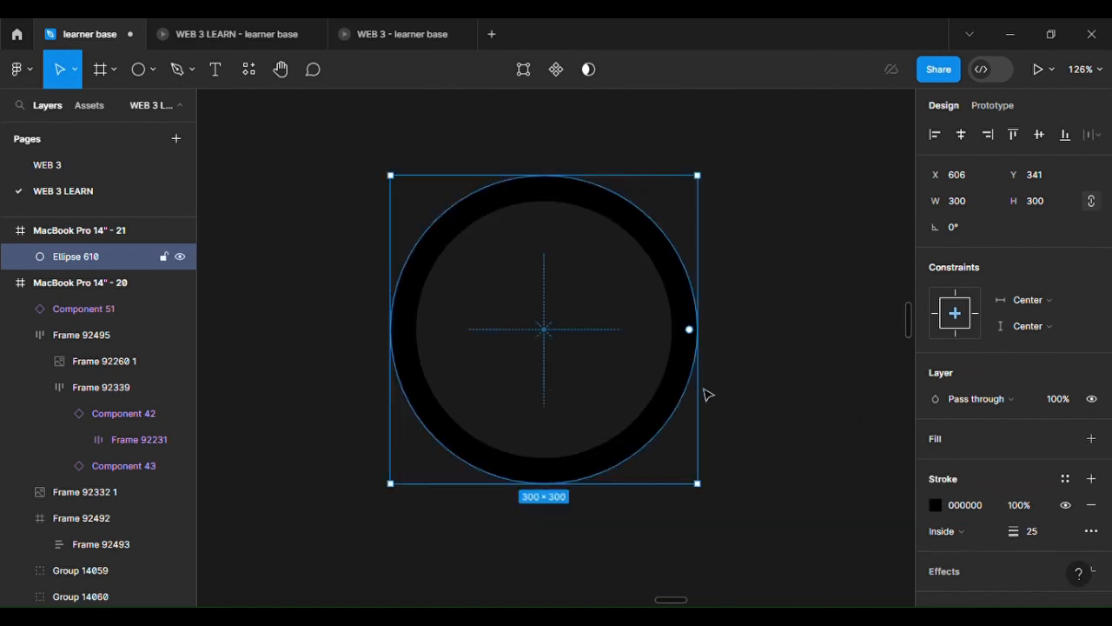
# Change the ring's stroke color to the grey AEAEAE.
pyautogui.click(930, 505)
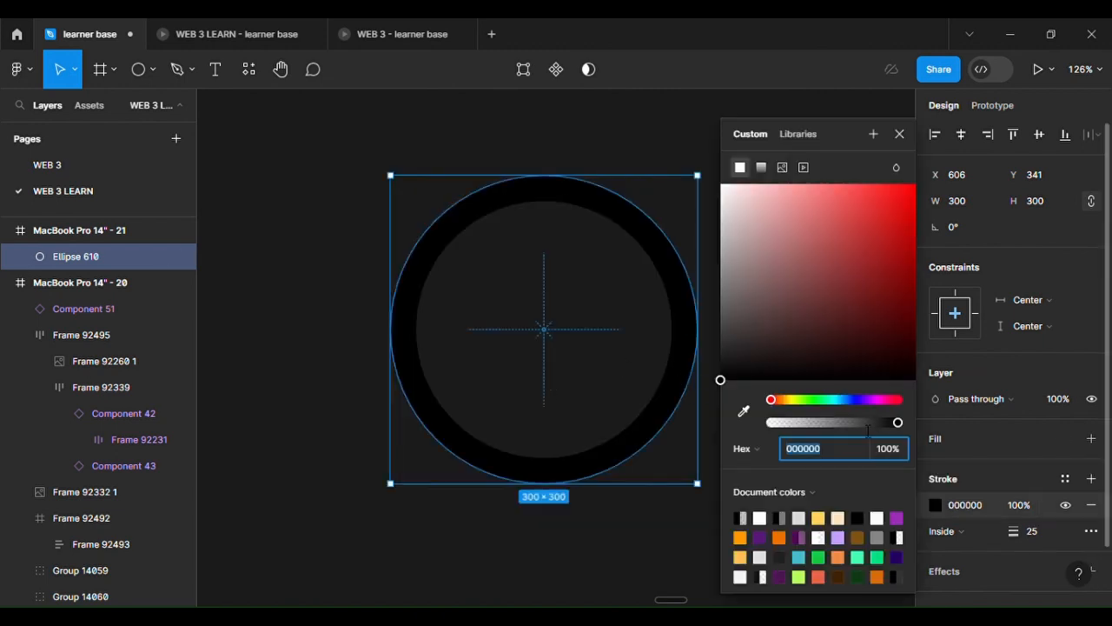
pyautogui.moveTo(722, 247); pyautogui.dragTo(723, 260)
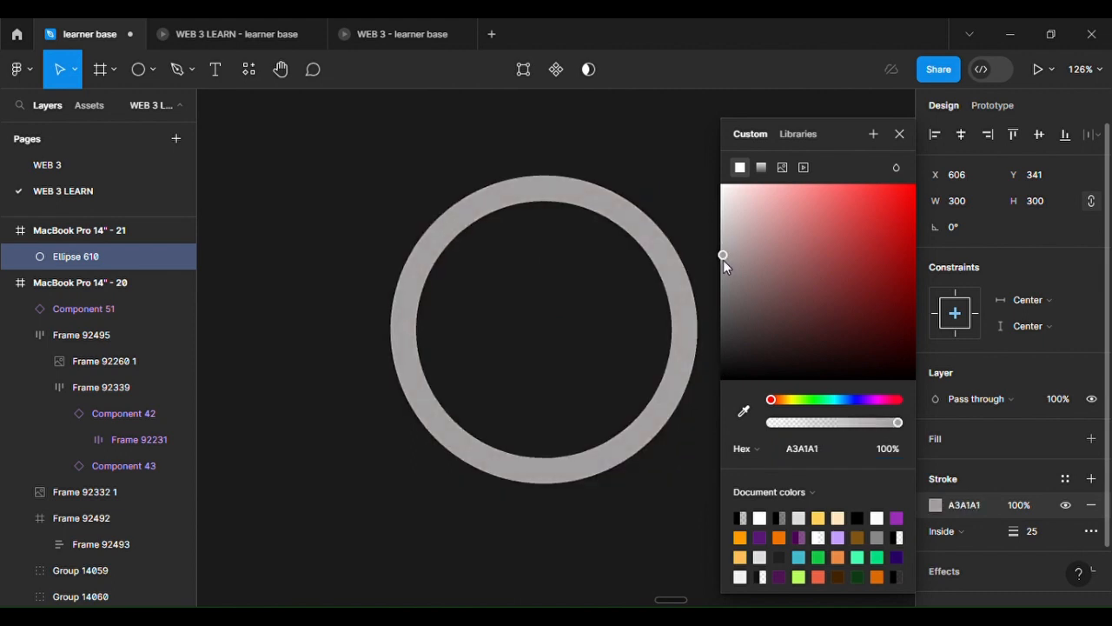
pyautogui.moveTo(723, 260); pyautogui.dragTo(720, 251)
pyautogui.scroll(3, 635, 224)
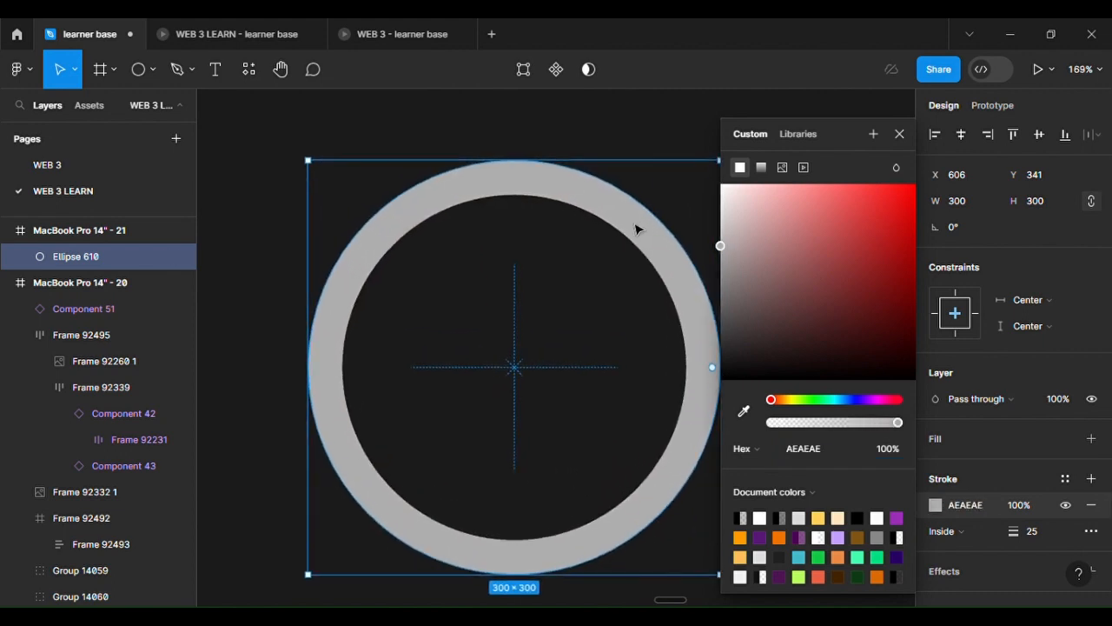
pyautogui.scroll(-1, 635, 224)
pyautogui.hscroll(1, 635, 224)
pyautogui.scroll(-2, 636, 224)
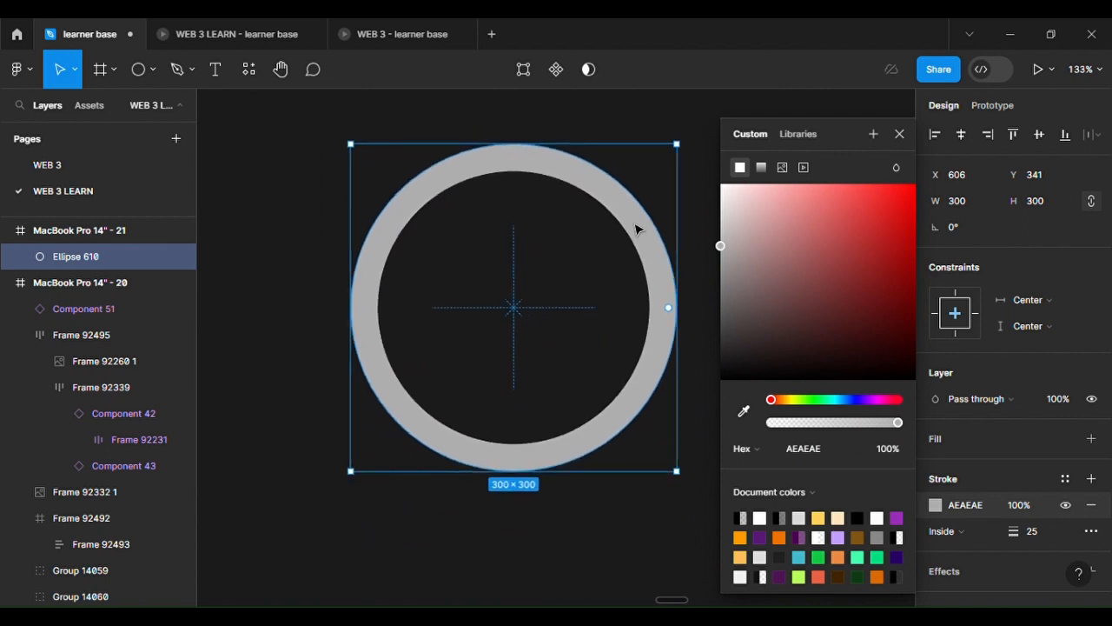
pyautogui.click(899, 134)
# Add an effect to the grey ring and make it an inner shadow.
pyautogui.scroll(2, 746, 318)
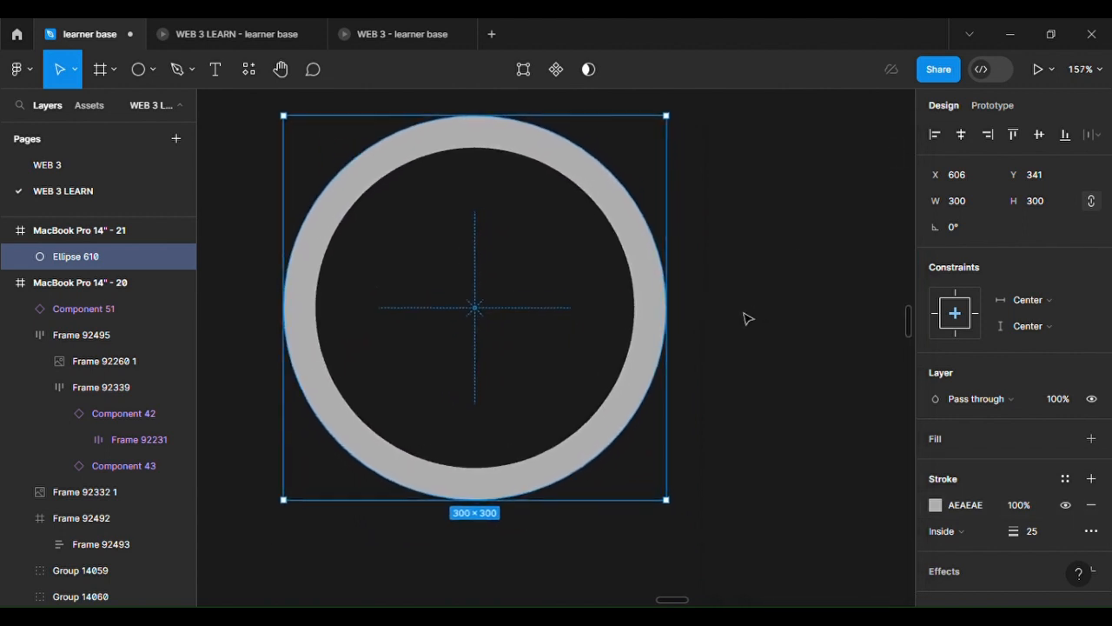
pyautogui.hscroll(-1, 745, 319)
pyautogui.scroll(1, 744, 318)
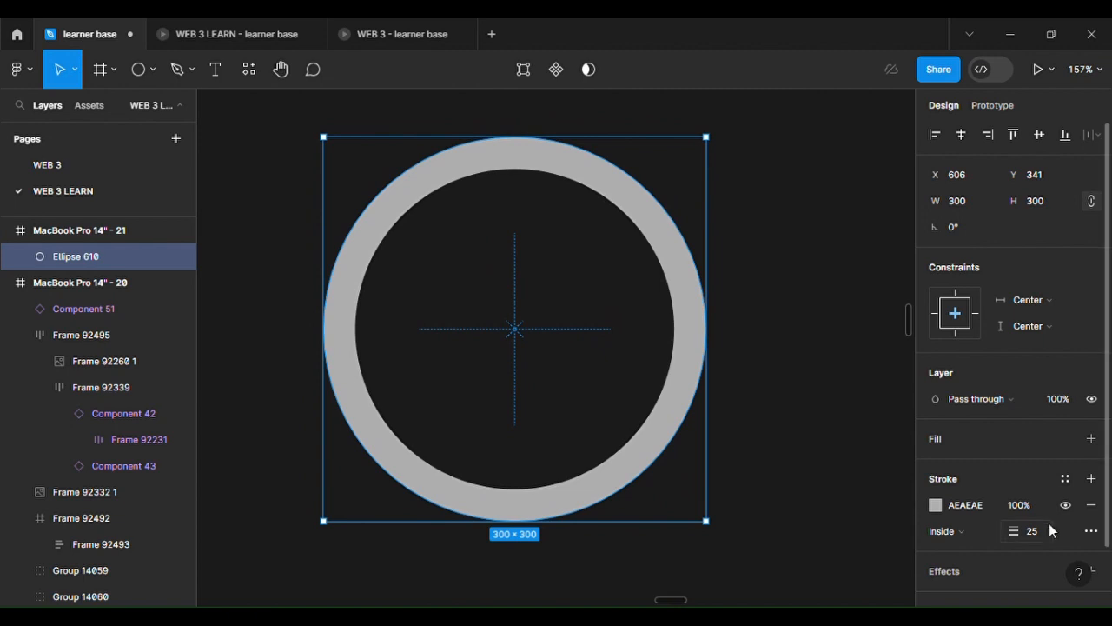
pyautogui.scroll(-1, 986, 543)
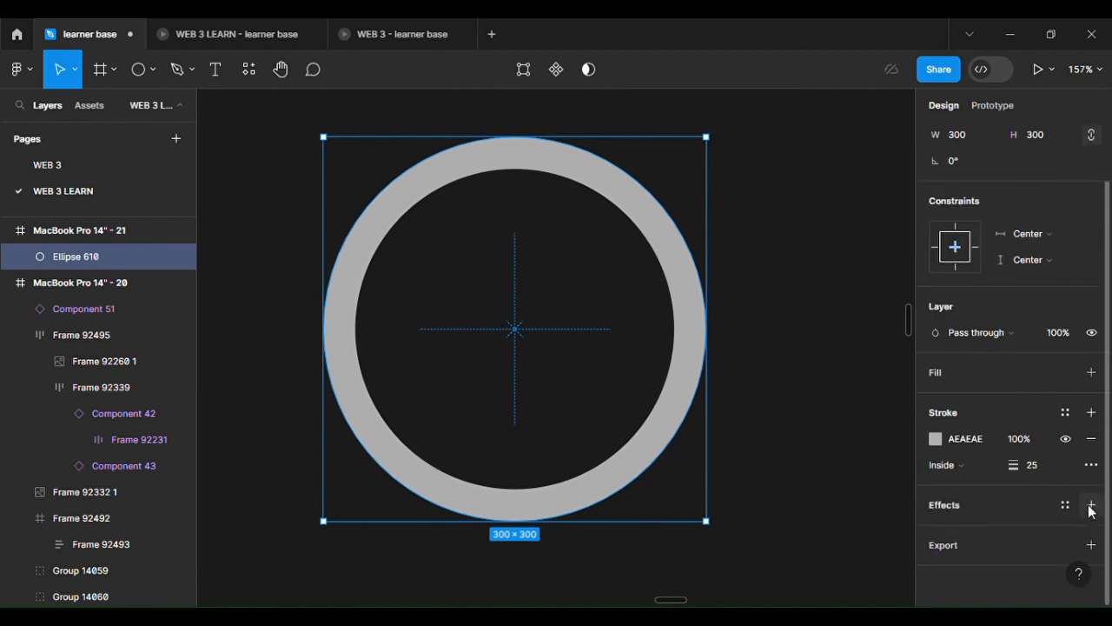
pyautogui.click(1092, 505)
pyautogui.click(1007, 531)
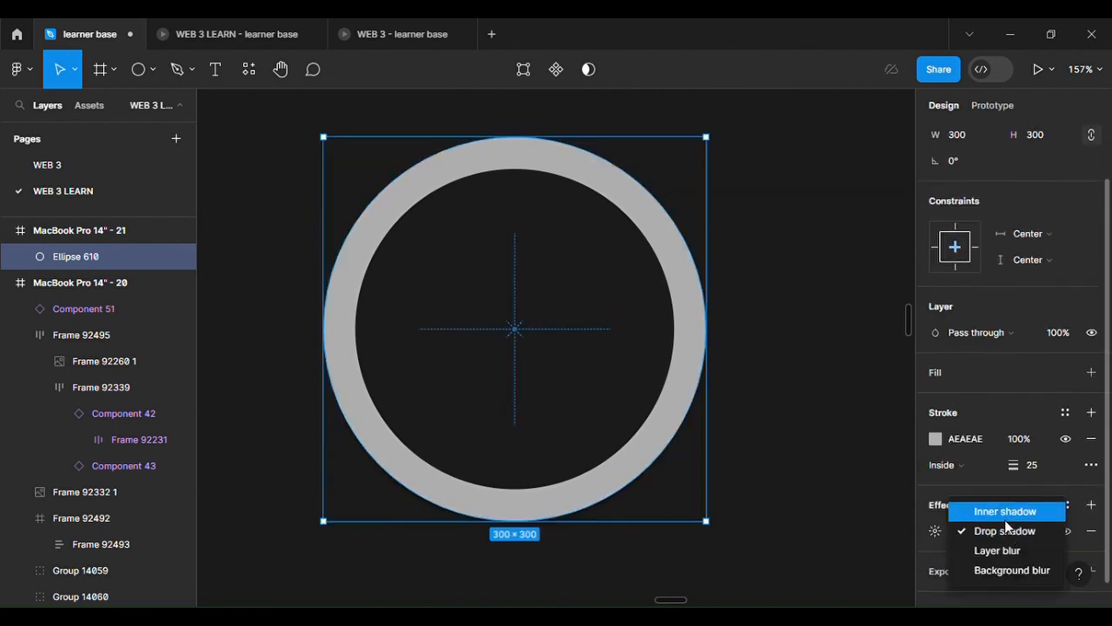
pyautogui.click(1003, 516)
# Set the ring's inner shadow offset to X 11 and Y 4.
pyautogui.click(935, 532)
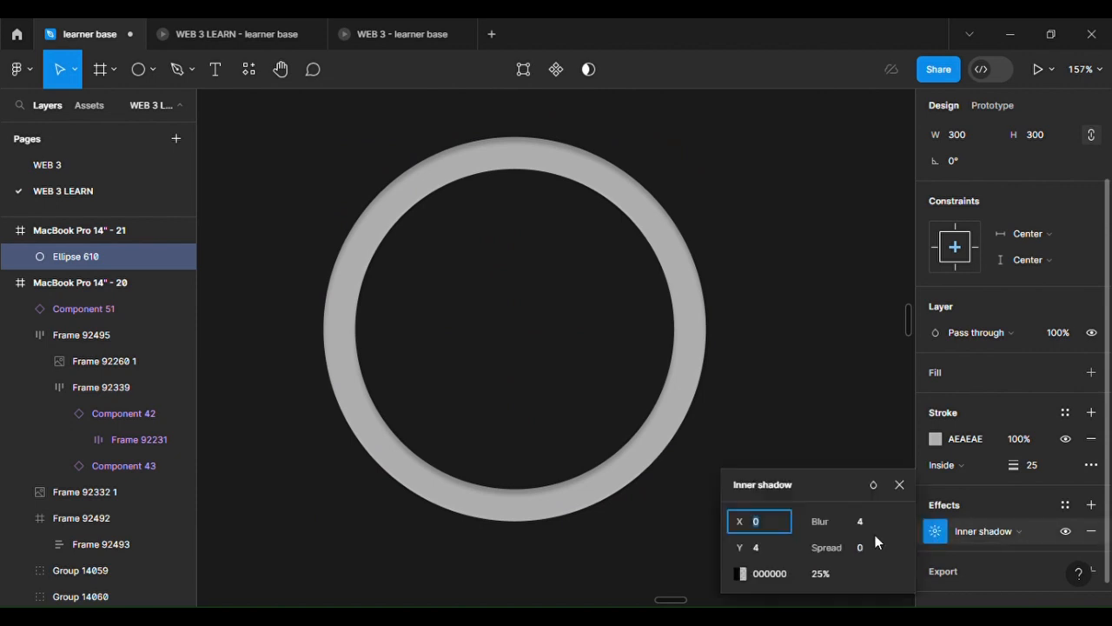
pyautogui.moveTo(745, 520)
pyautogui.mouseDown()
pyautogui.moveTo(762, 523)
pyautogui.moveTo(722, 521)
pyautogui.moveTo(760, 526)
pyautogui.moveTo(753, 522)
pyautogui.moveTo(754, 554)
pyautogui.moveTo(739, 549)
pyautogui.moveTo(749, 549)
pyautogui.moveTo(741, 530)
pyautogui.moveTo(743, 539)
pyautogui.mouseUp()
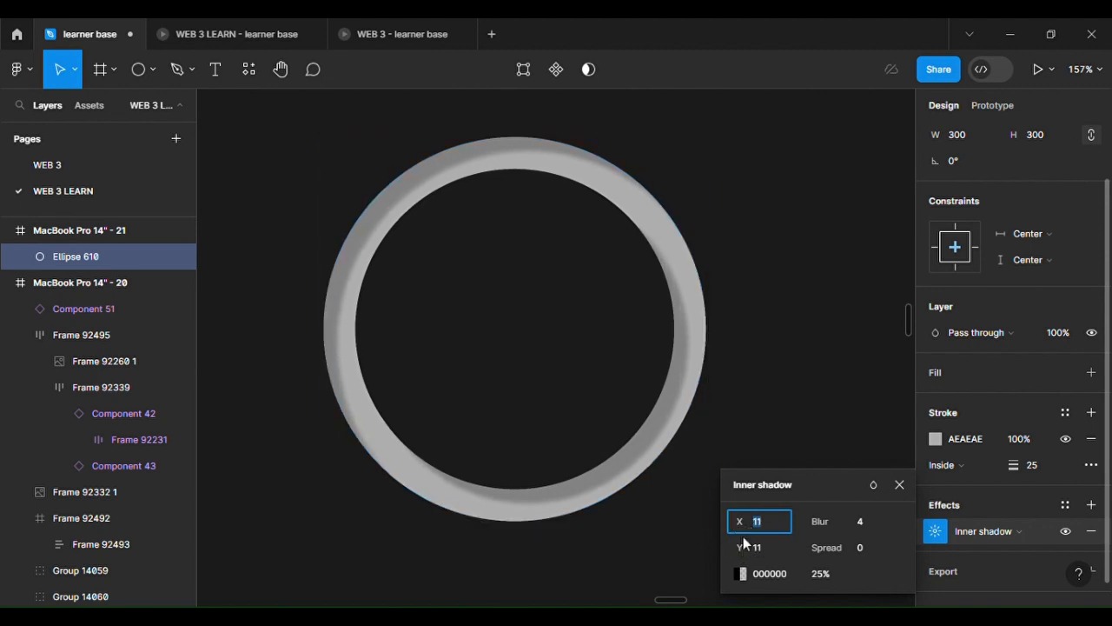
pyautogui.click(759, 545)
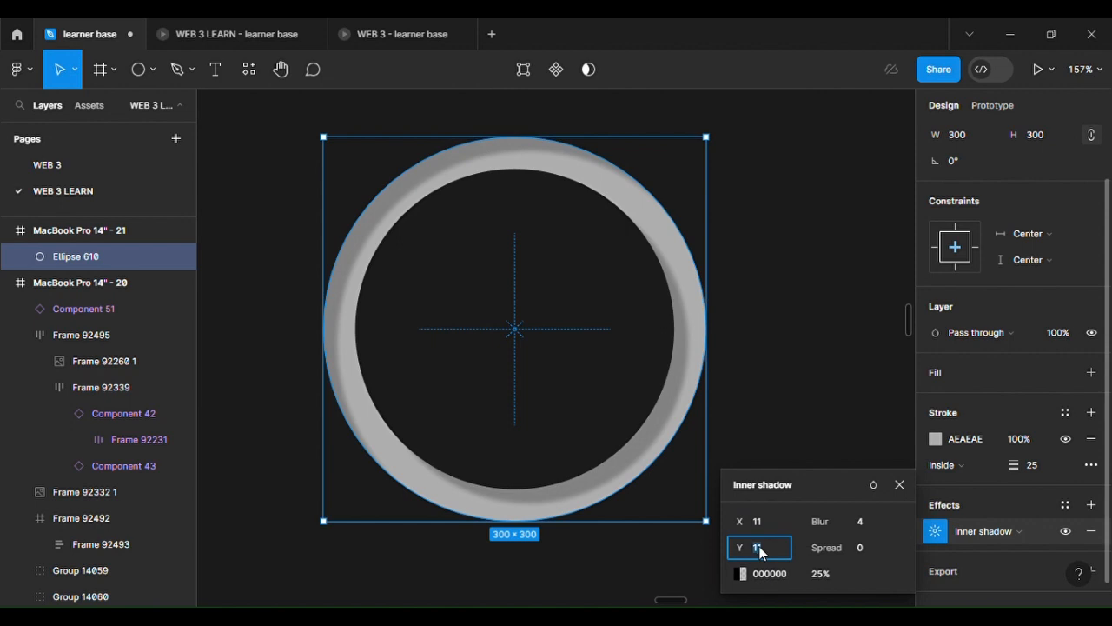
pyautogui.write('4')
pyautogui.press('Return')
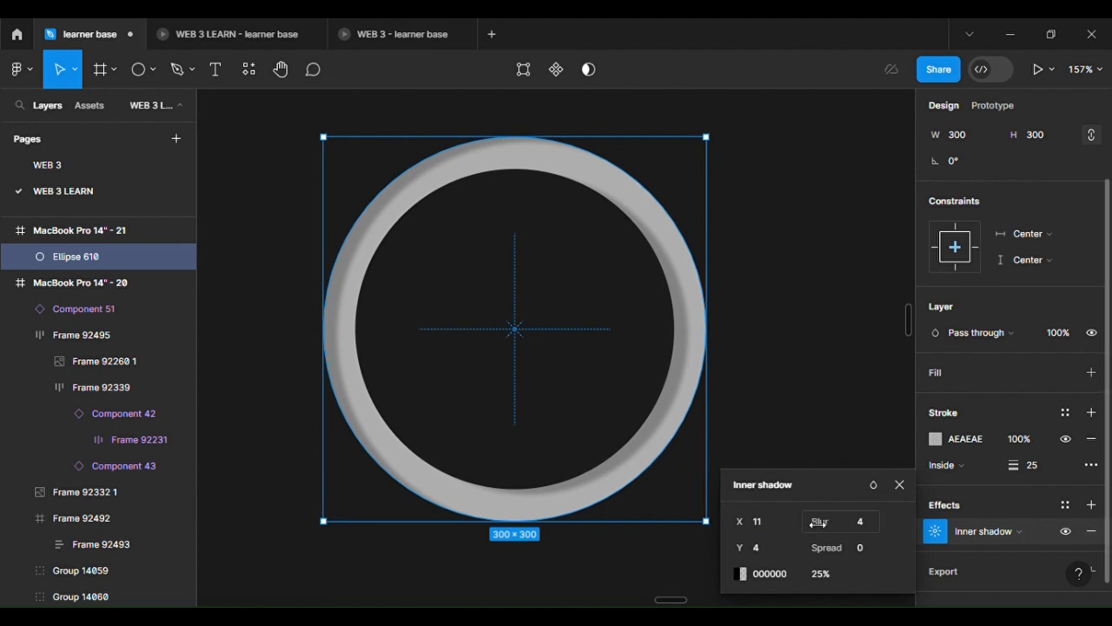
# Set the ring's inner shadow blur to 8 and its opacity to 50%, and check the shading.
pyautogui.moveTo(821, 522); pyautogui.dragTo(880, 534)
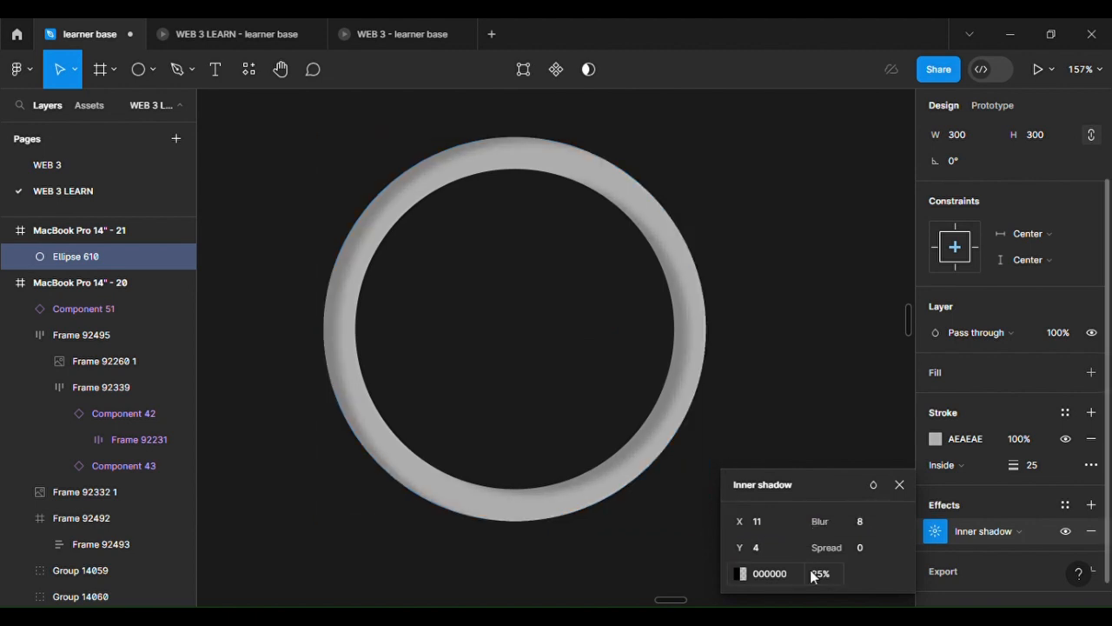
pyautogui.click(839, 576)
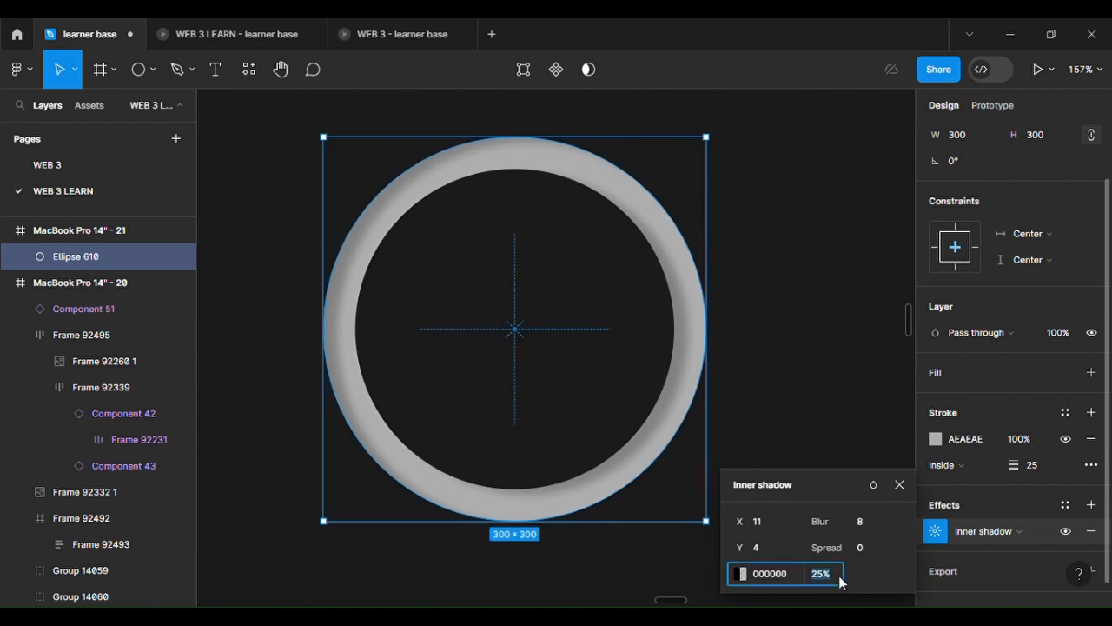
pyautogui.write('50')
pyautogui.press('Return')
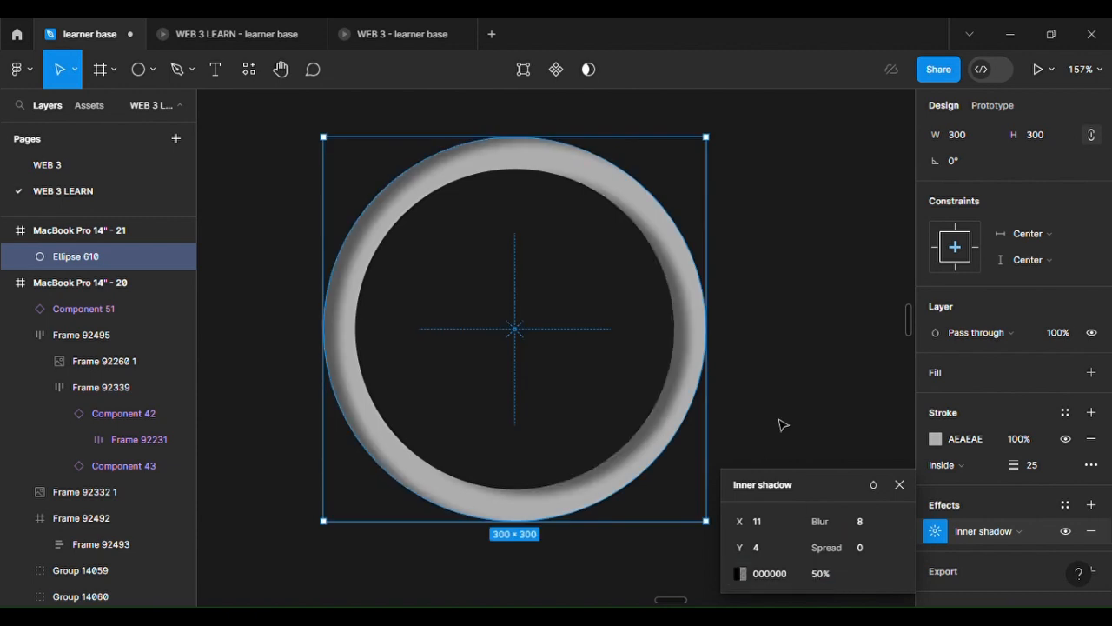
pyautogui.click(780, 425)
pyautogui.scroll(-5, 780, 424)
pyautogui.scroll(3, 781, 424)
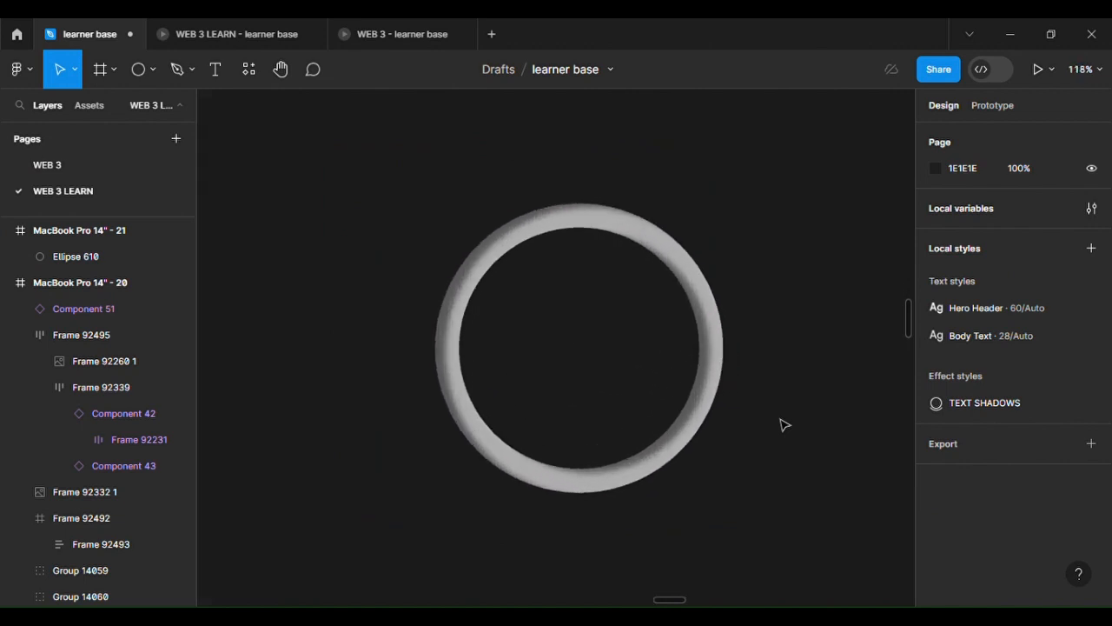
pyautogui.scroll(4, 781, 424)
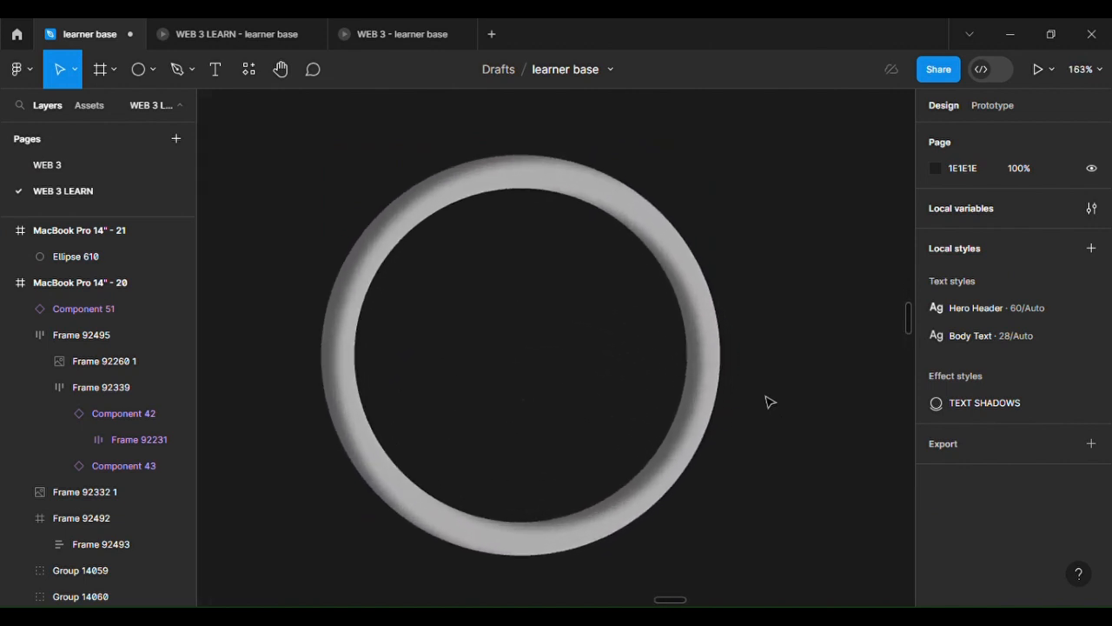
# Raise the blur of the ring's inner shadow to 11.
pyautogui.click(713, 372)
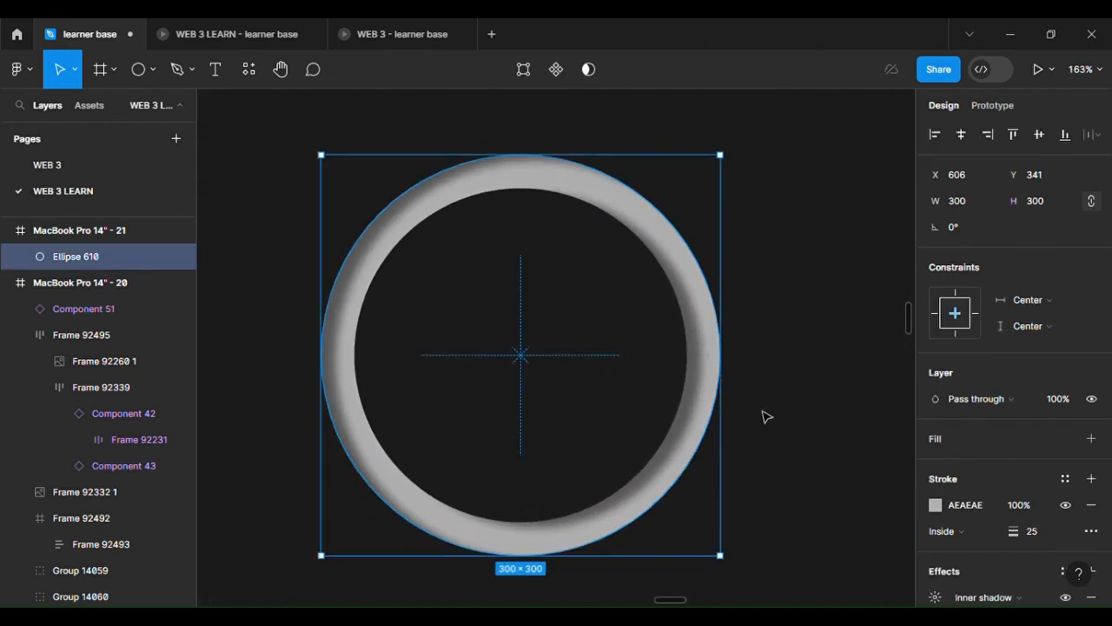
pyautogui.click(936, 597)
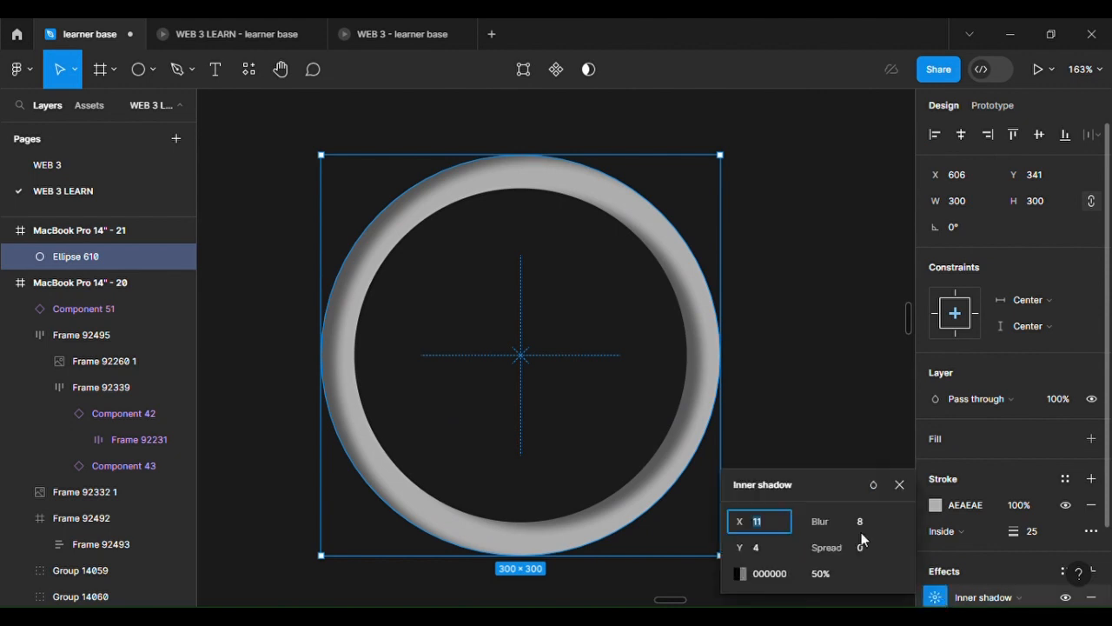
pyautogui.moveTo(830, 525); pyautogui.dragTo(864, 522)
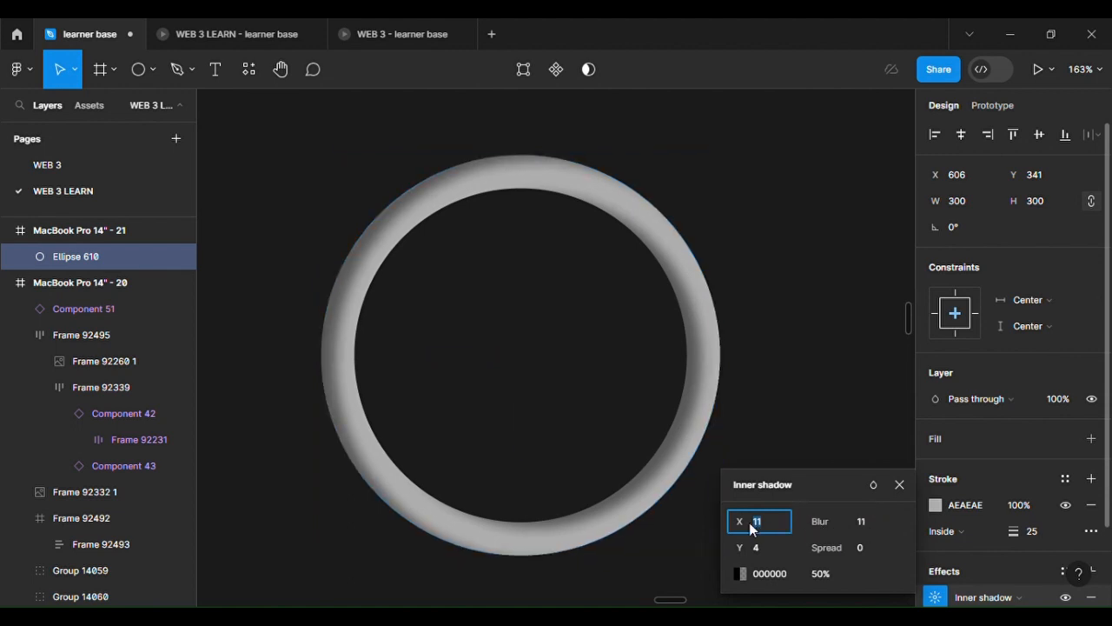
pyautogui.moveTo(750, 523); pyautogui.dragTo(750, 523)
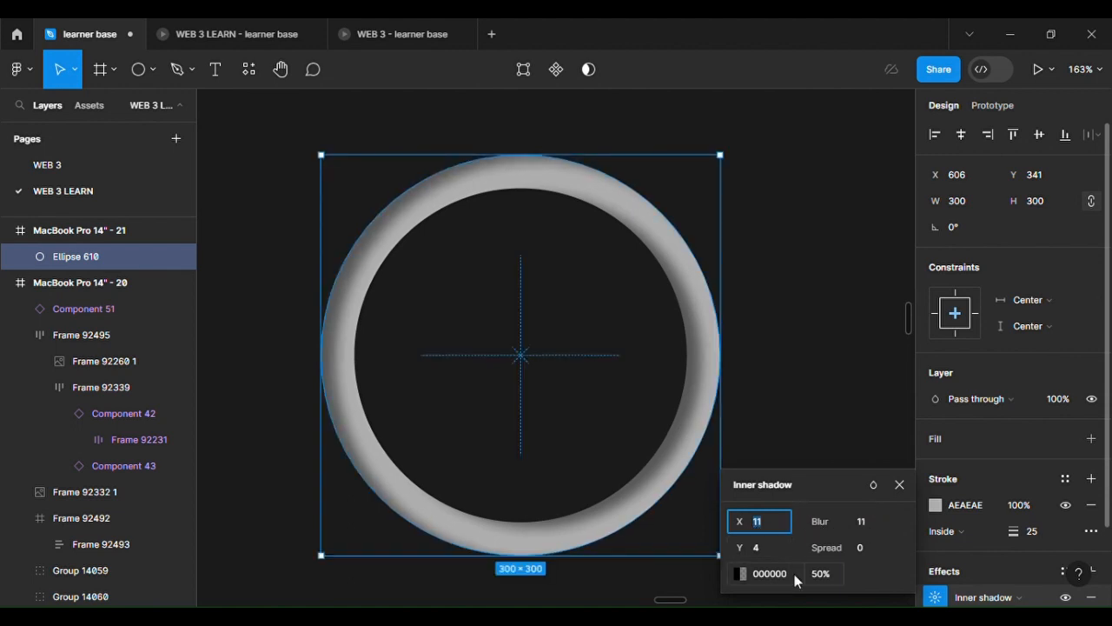
pyautogui.click(820, 419)
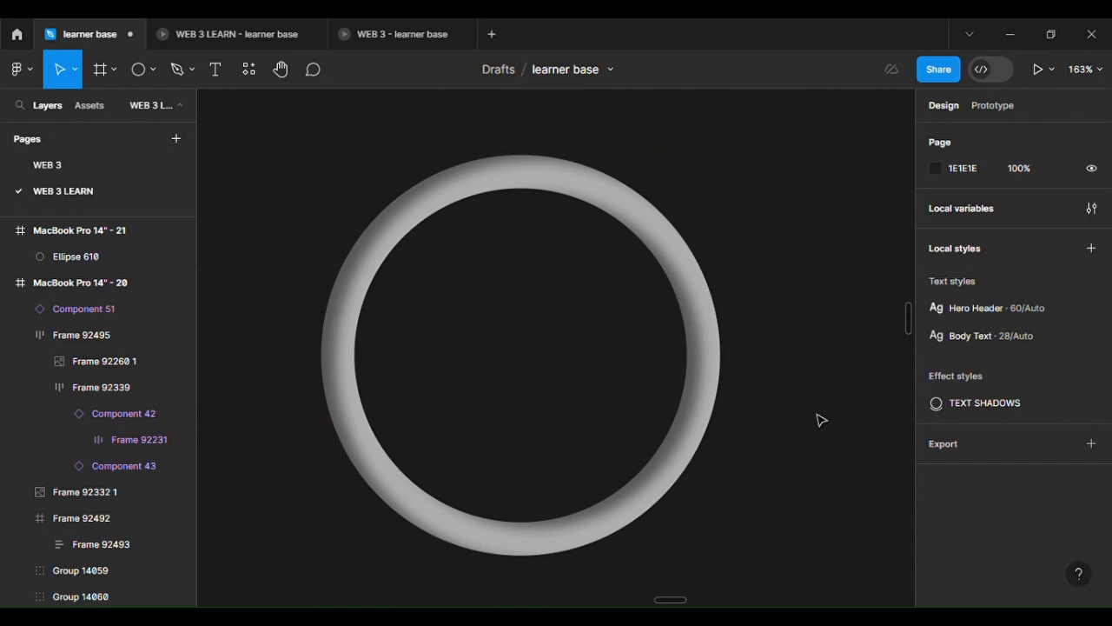
# Change the grey ring's stroke colour to brown 845116.
pyautogui.click(714, 383)
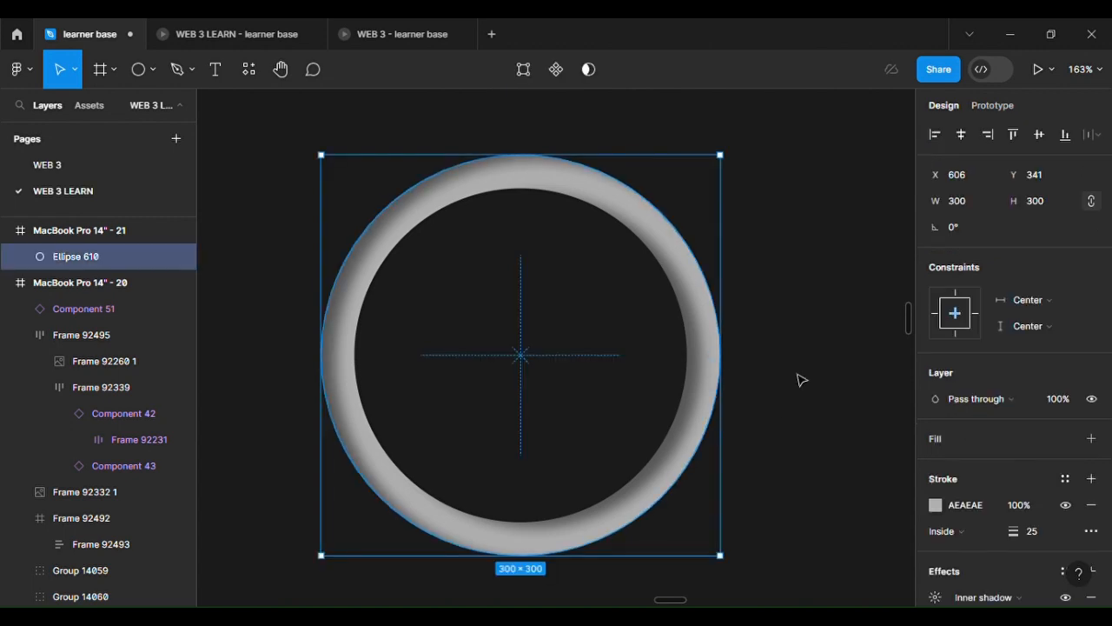
pyautogui.click(928, 503)
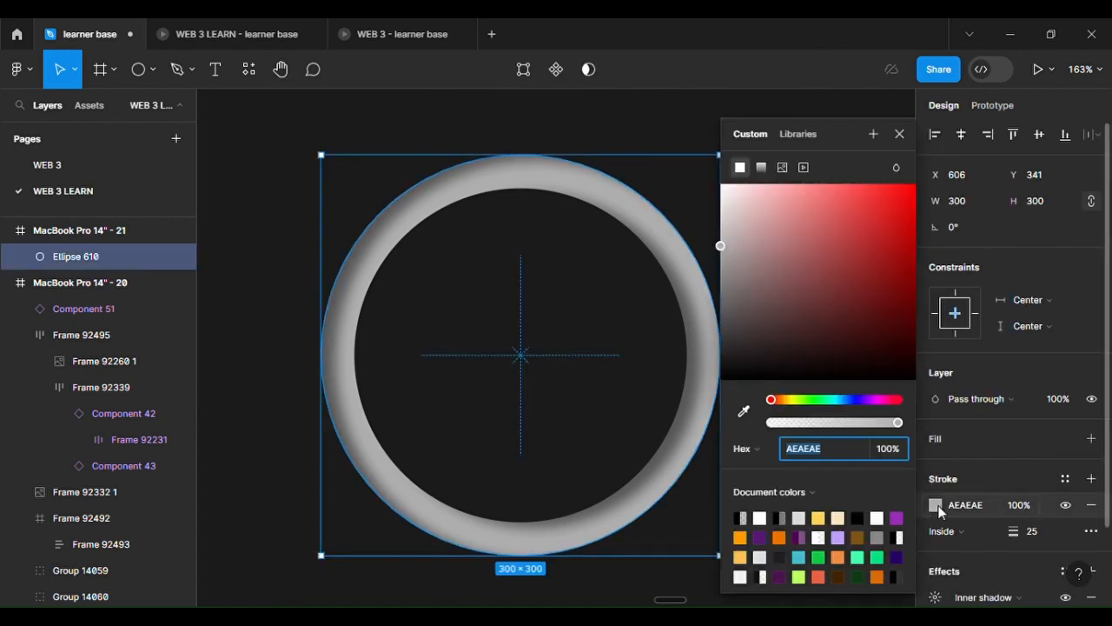
pyautogui.click(784, 399)
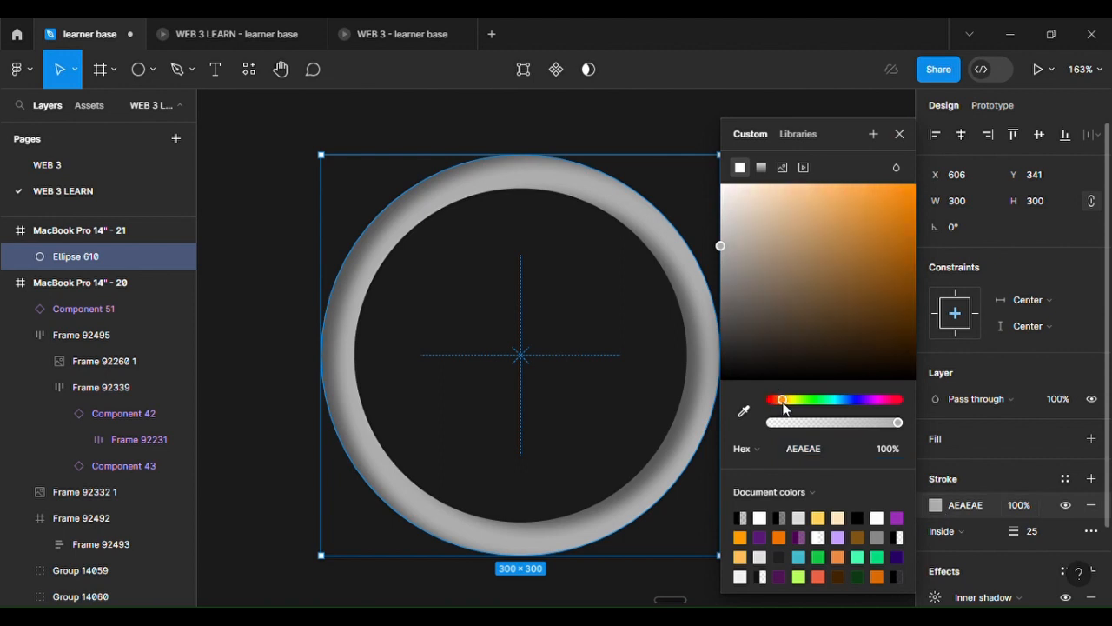
pyautogui.click(872, 267)
pyautogui.moveTo(872, 273); pyautogui.dragTo(884, 283)
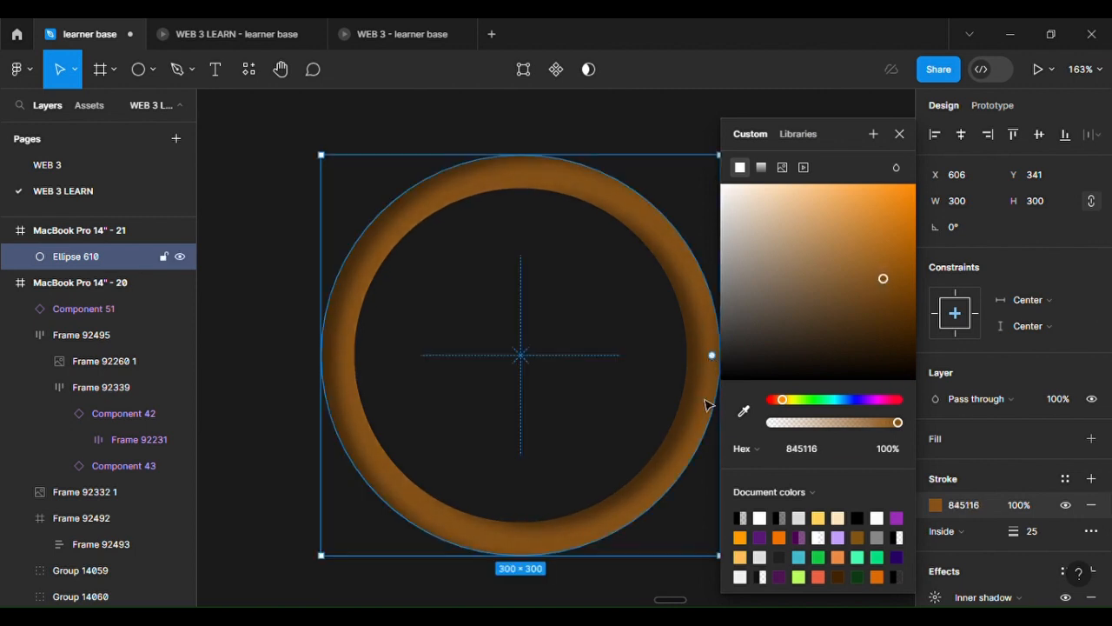
# Change the colour of the ring's inner shadow to dark brown 1F0E05.
pyautogui.scroll(-2, 945, 597)
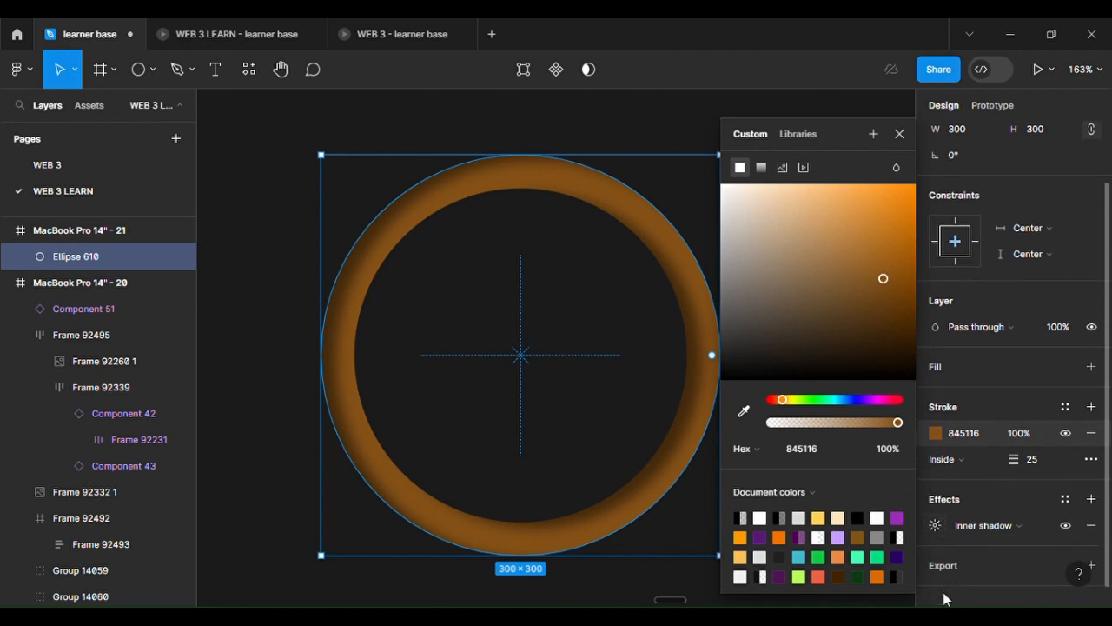
pyautogui.click(935, 525)
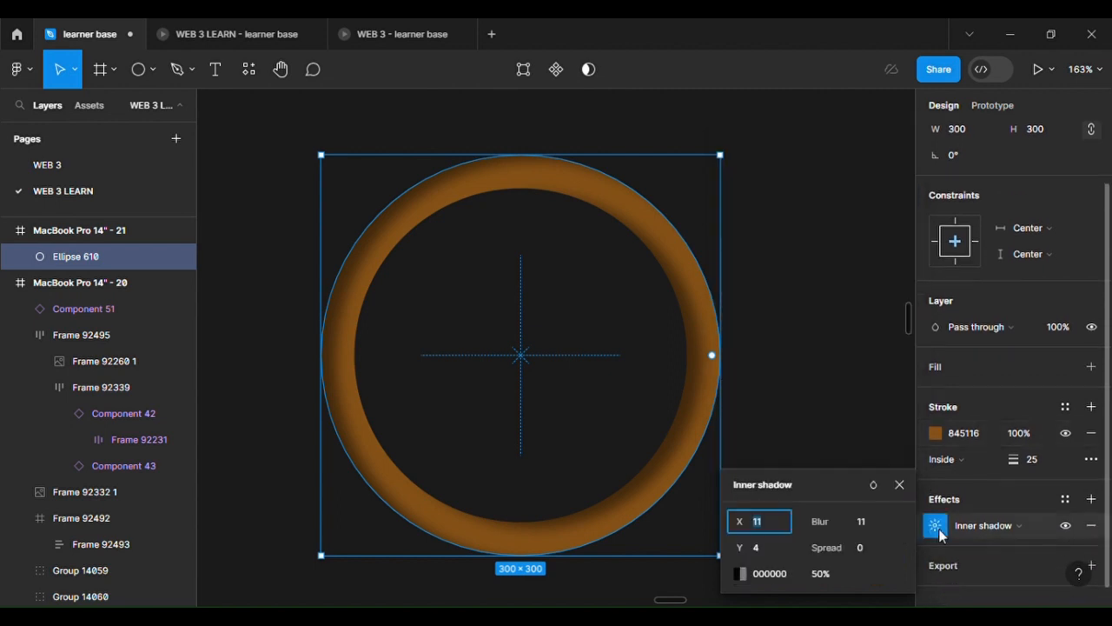
pyautogui.click(741, 570)
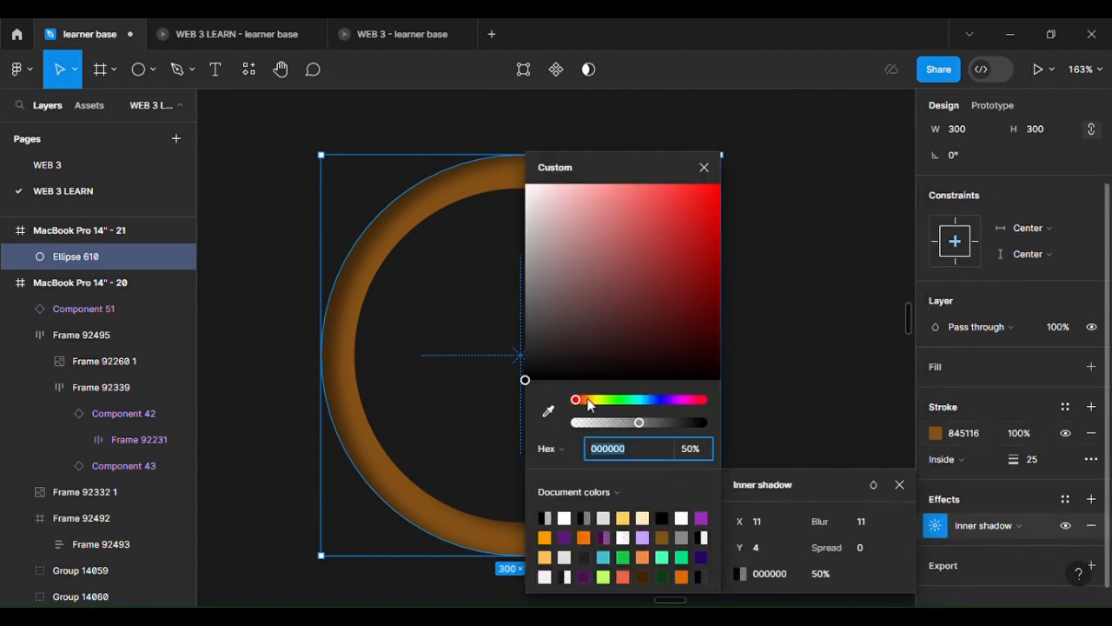
pyautogui.click(583, 400)
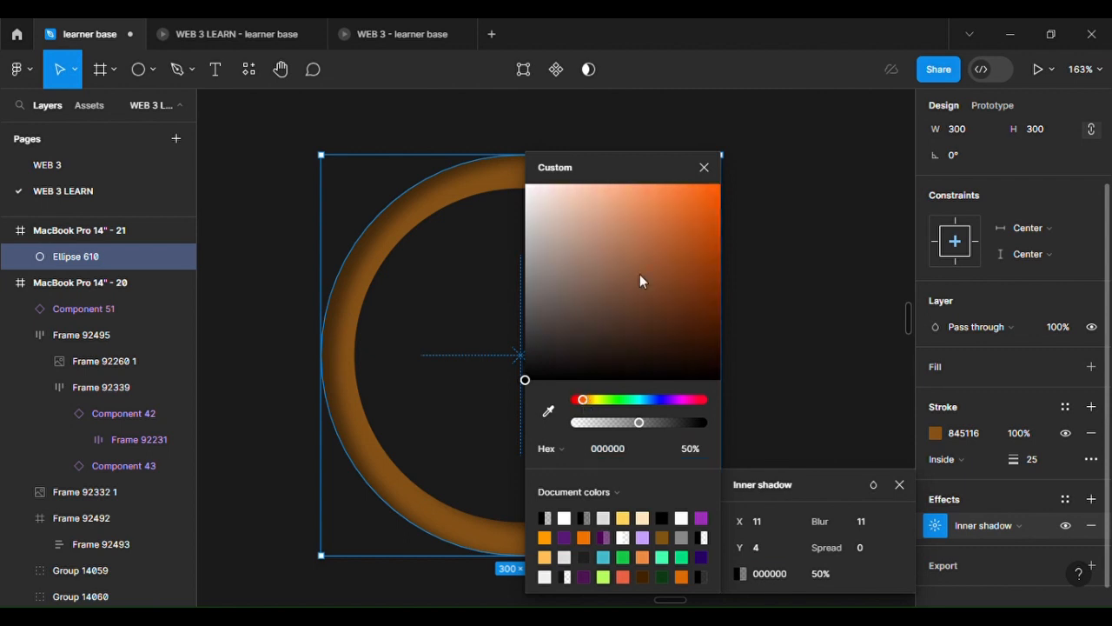
pyautogui.click(691, 336)
pyautogui.moveTo(691, 336); pyautogui.dragTo(690, 356)
# Set the opacity of the ring's inner shadow to 80% and check the shading on the canvas.
pyautogui.click(681, 422)
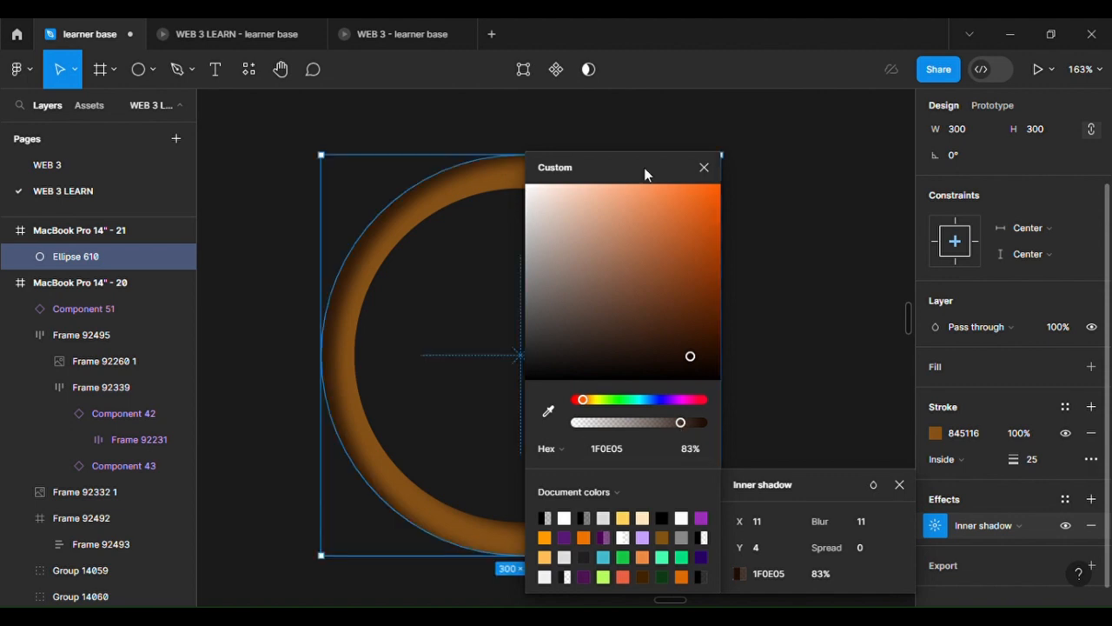
pyautogui.moveTo(644, 167); pyautogui.dragTo(809, 132)
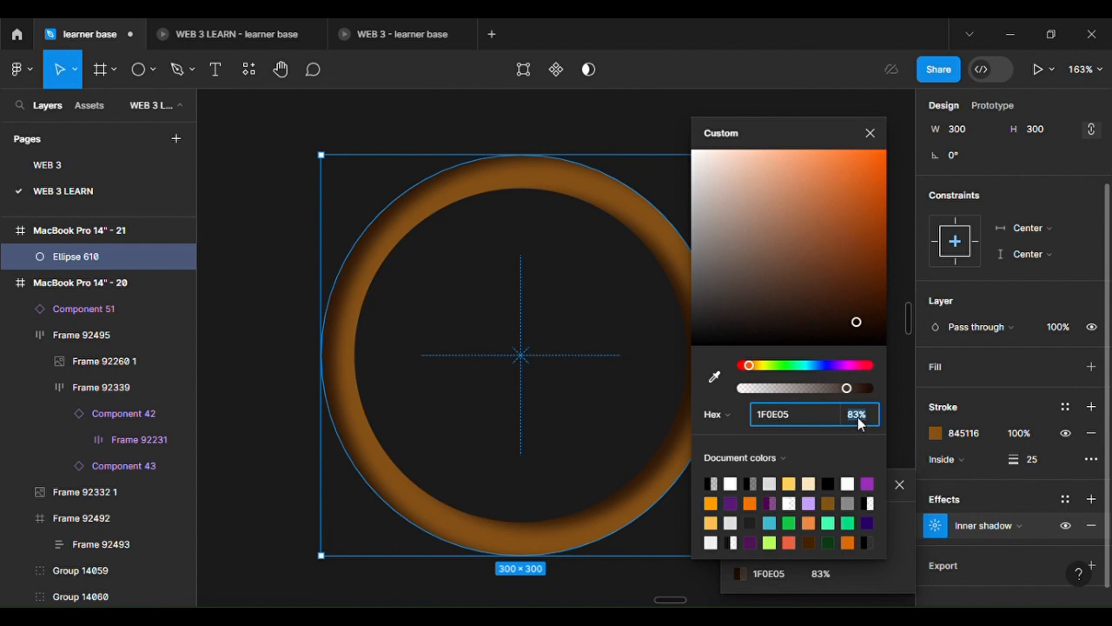
pyautogui.write('80')
pyautogui.press('Return')
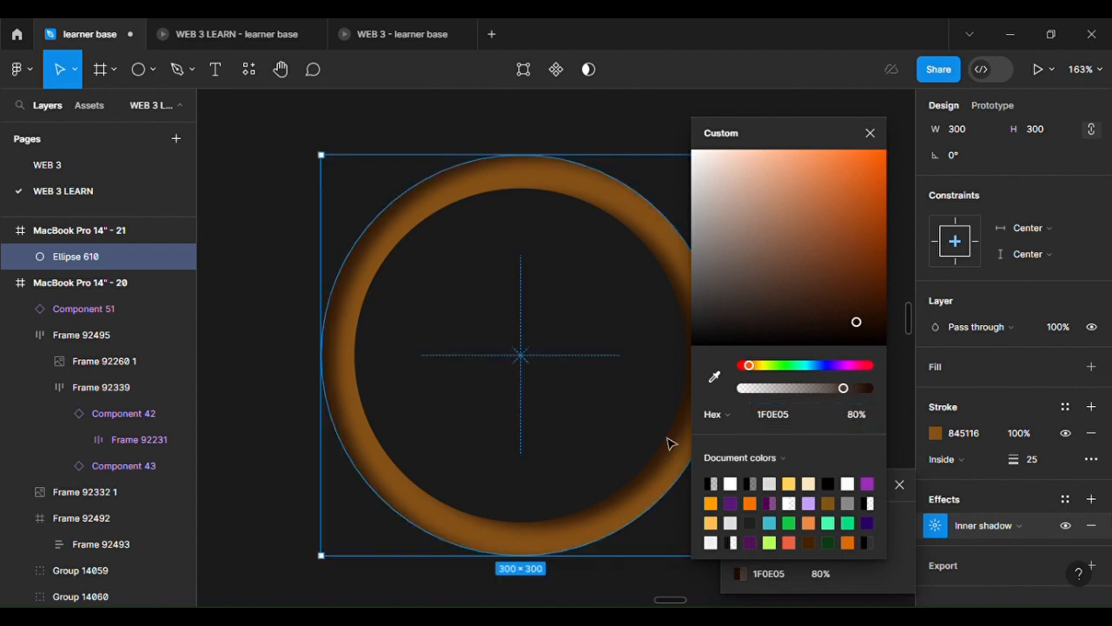
pyautogui.click(271, 259)
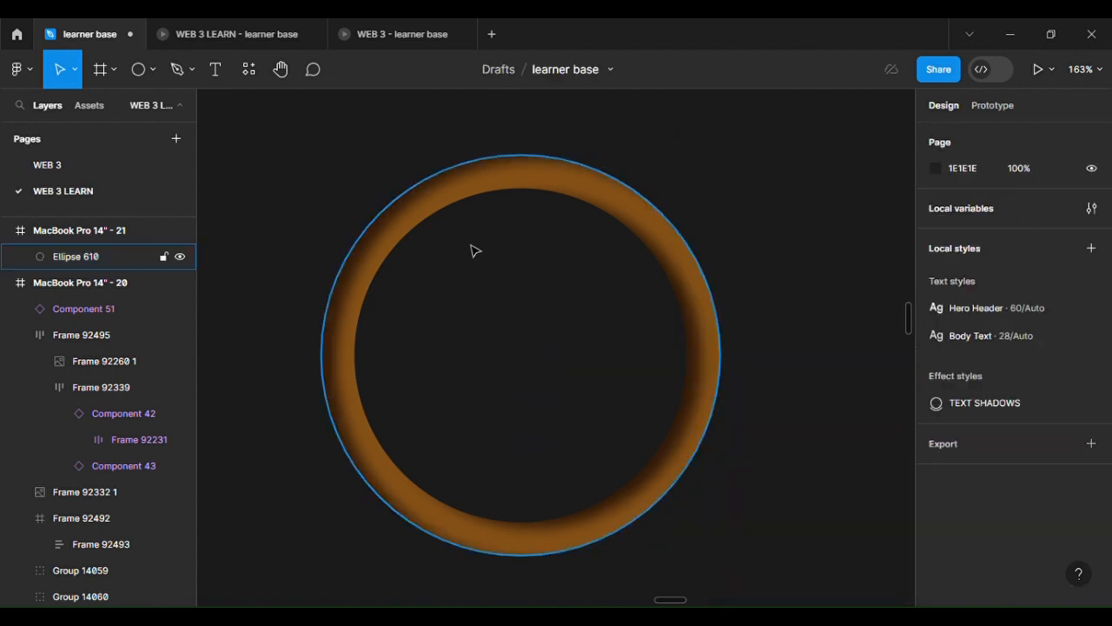
pyautogui.scroll(-3, 786, 281)
pyautogui.scroll(3, 787, 280)
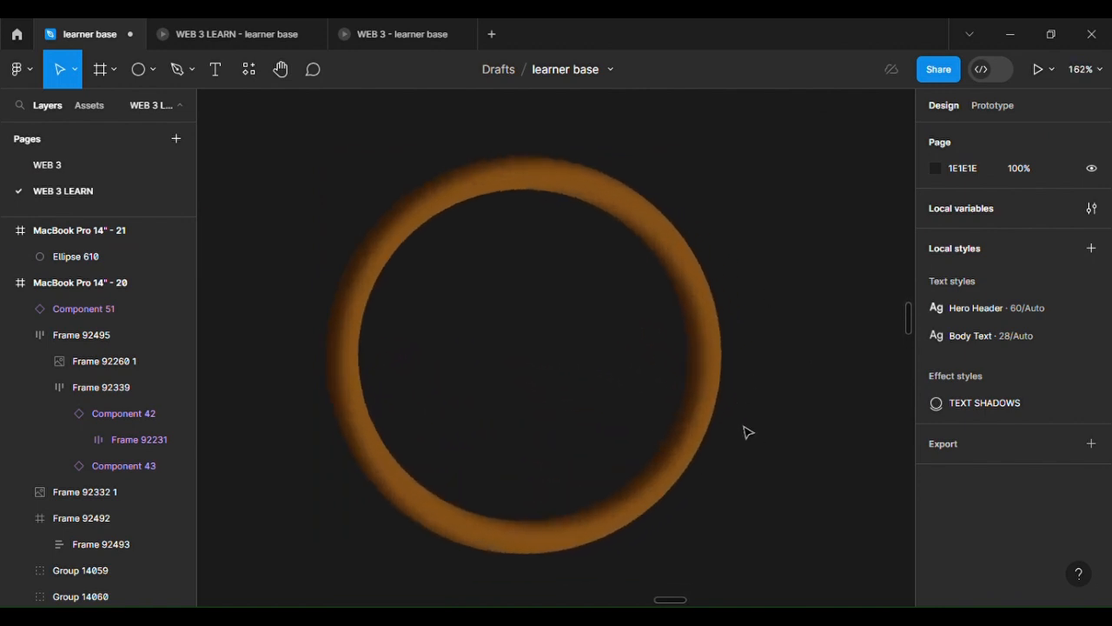
# Duplicate the brown ring, scale the copy down to about 199 × 199 and centre it in the frame.
pyautogui.click(714, 422)
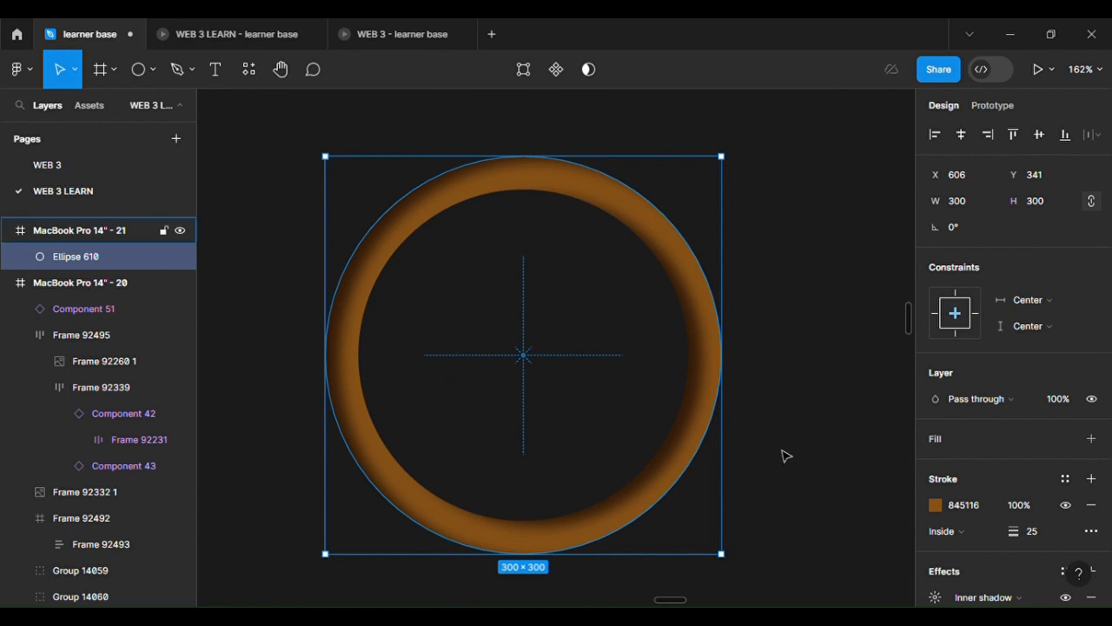
pyautogui.hotkey('ctrl', 'd')
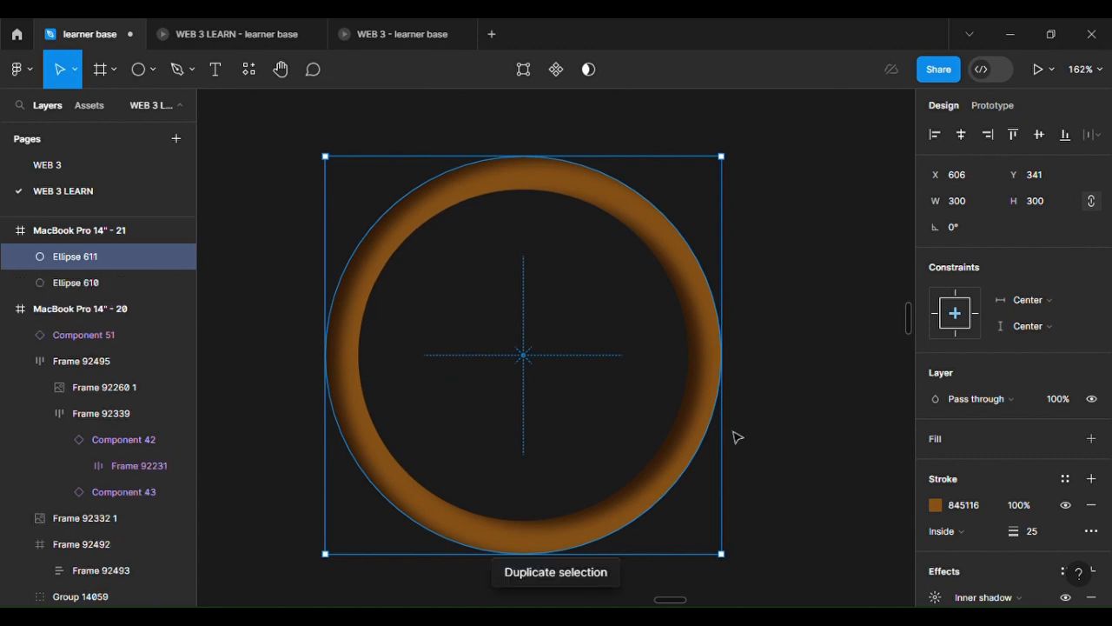
pyautogui.press('k')
pyautogui.moveTo(730, 429); pyautogui.dragTo(596, 385)
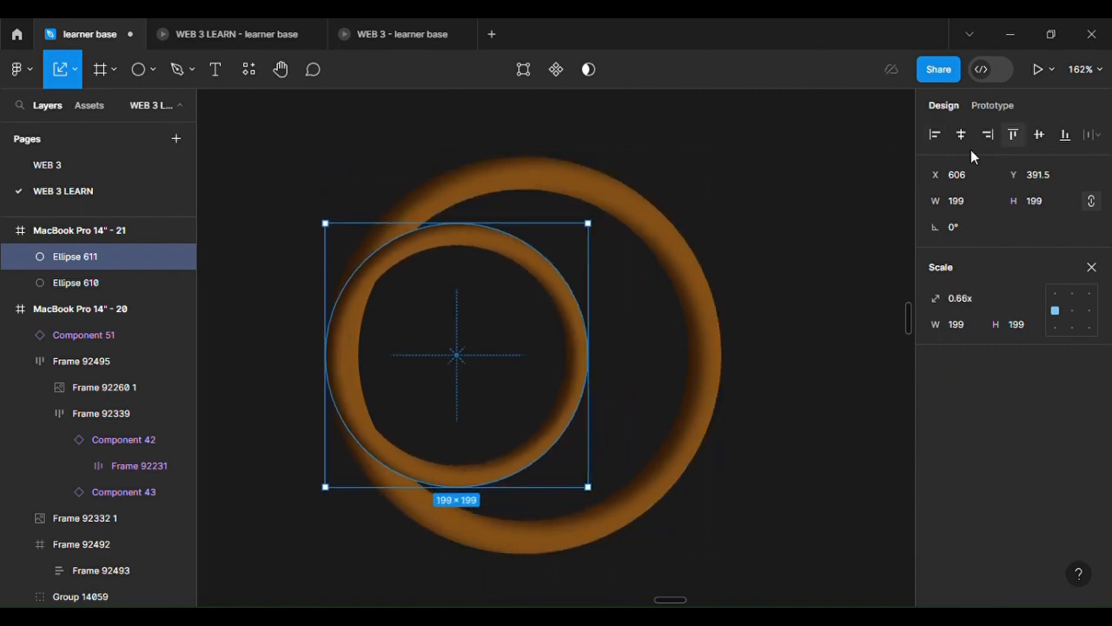
pyautogui.click(1040, 135)
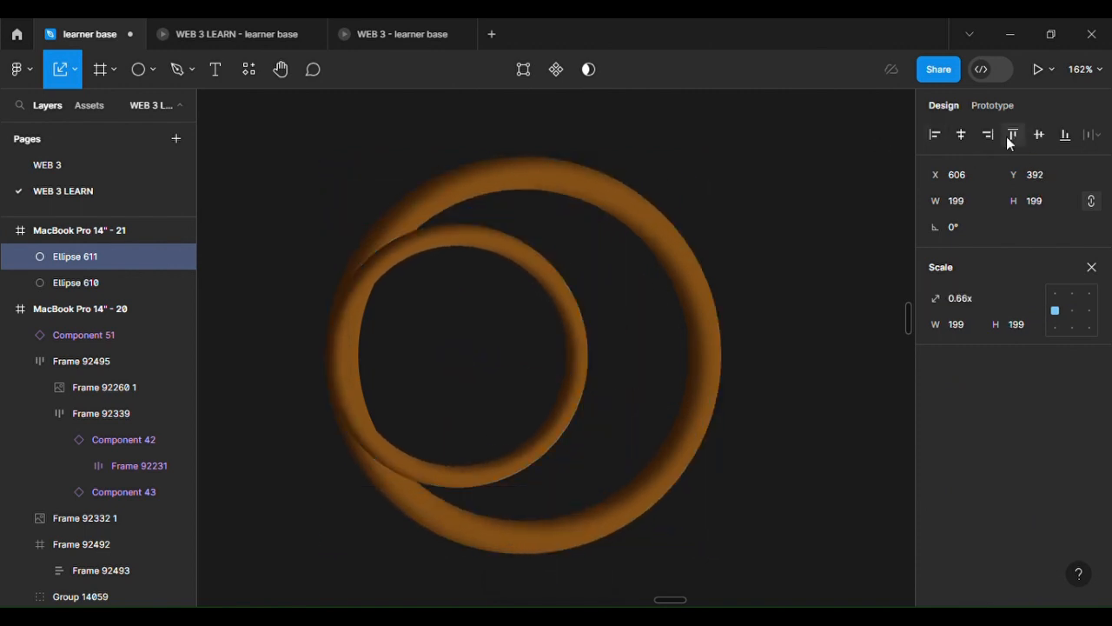
pyautogui.click(962, 135)
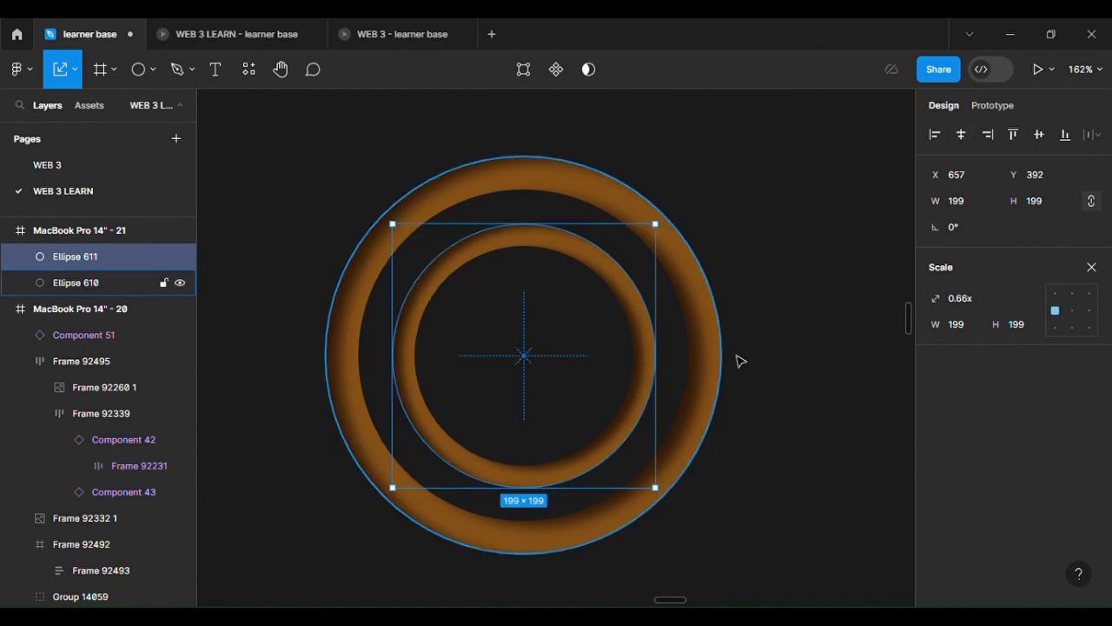
# Leave scaling mode and set the smaller ring's stroke weight to 20.
pyautogui.click(1097, 266)
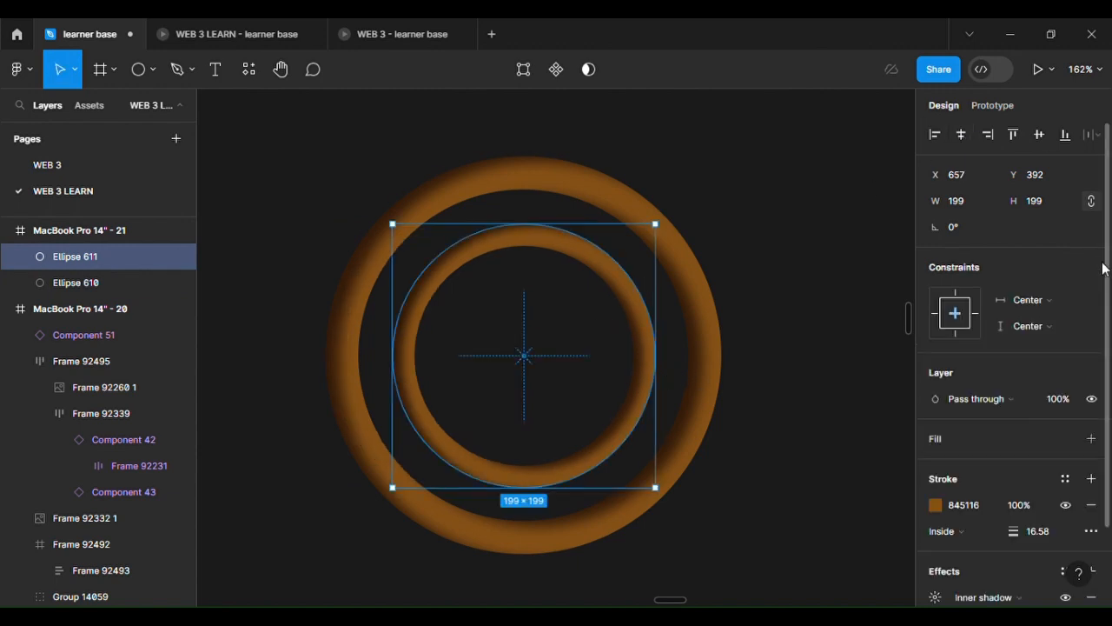
pyautogui.click(1035, 526)
pyautogui.write('20')
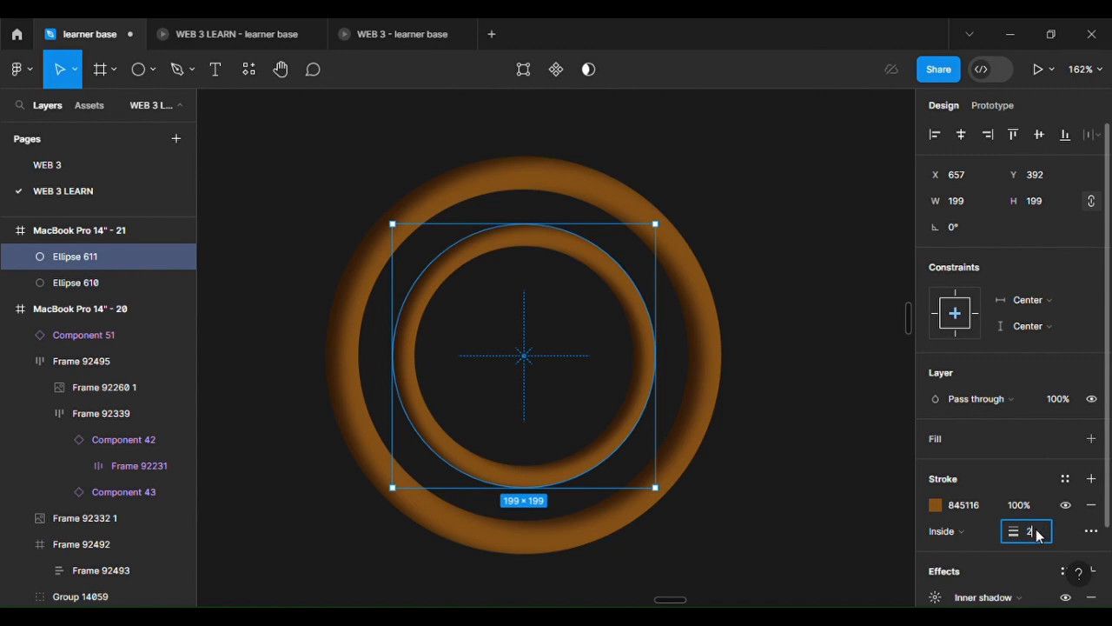
pyautogui.press('Return')
# Try a stroke weight of 25 on the smaller ring and compare it with the outer ring.
pyautogui.click(695, 392)
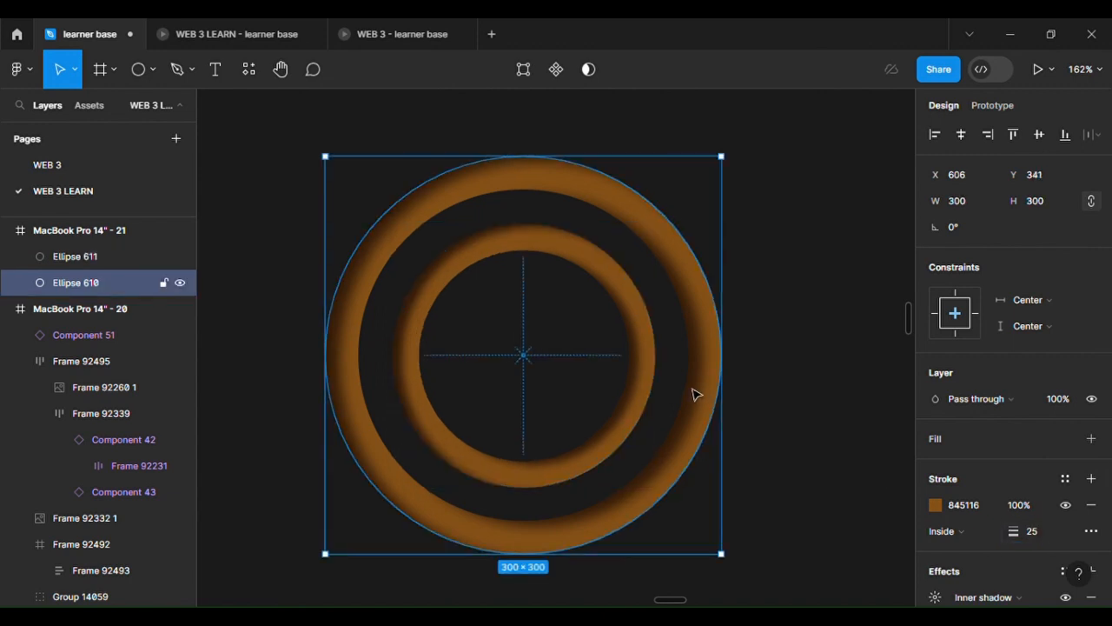
pyautogui.click(650, 396)
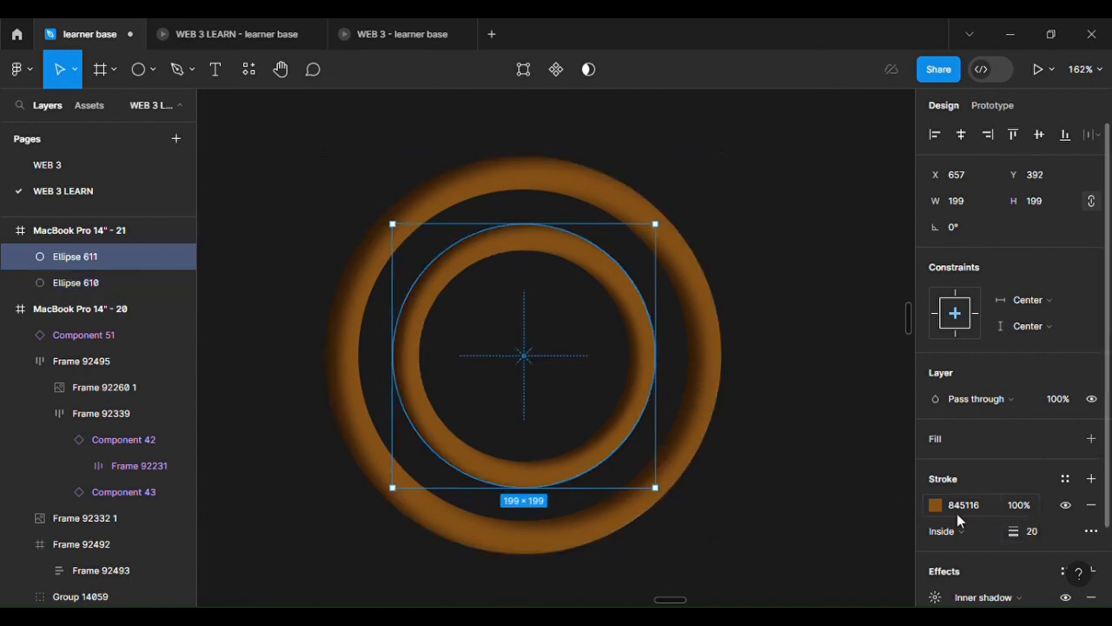
pyautogui.click(1045, 536)
pyautogui.press('Return')
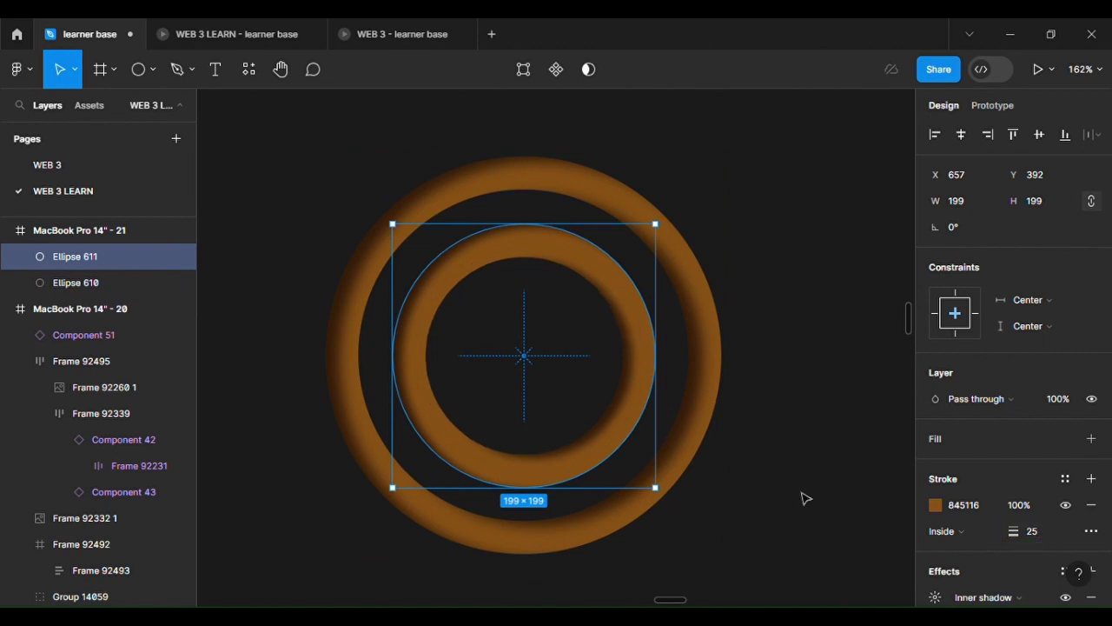
pyautogui.click(774, 461)
pyautogui.scroll(2, 596, 455)
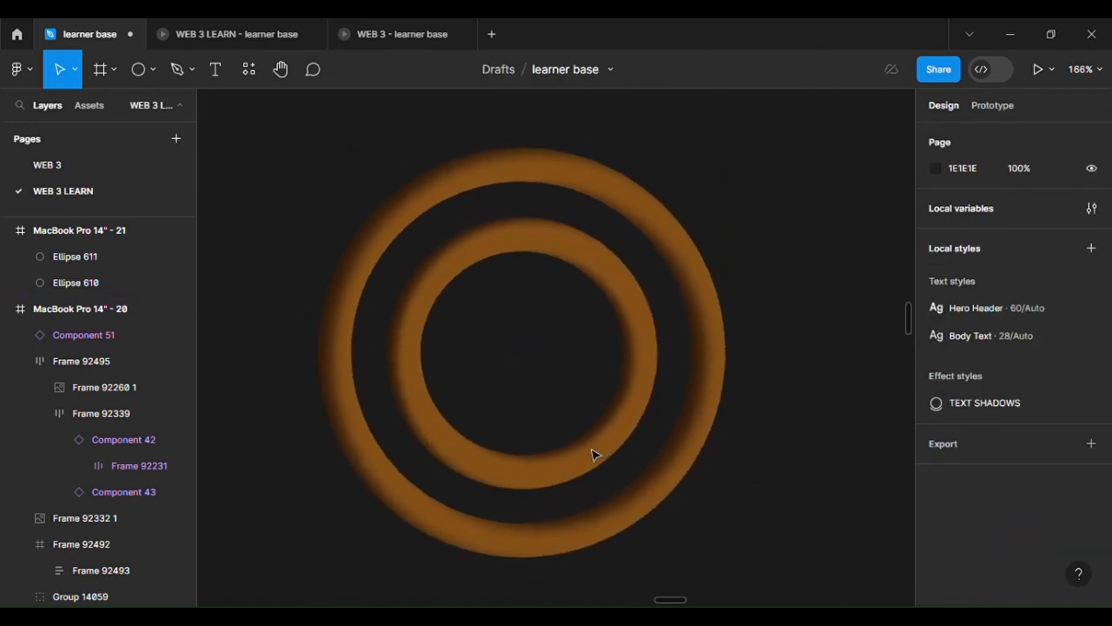
# Set the smaller ring's stroke weight back to 20.
pyautogui.click(606, 464)
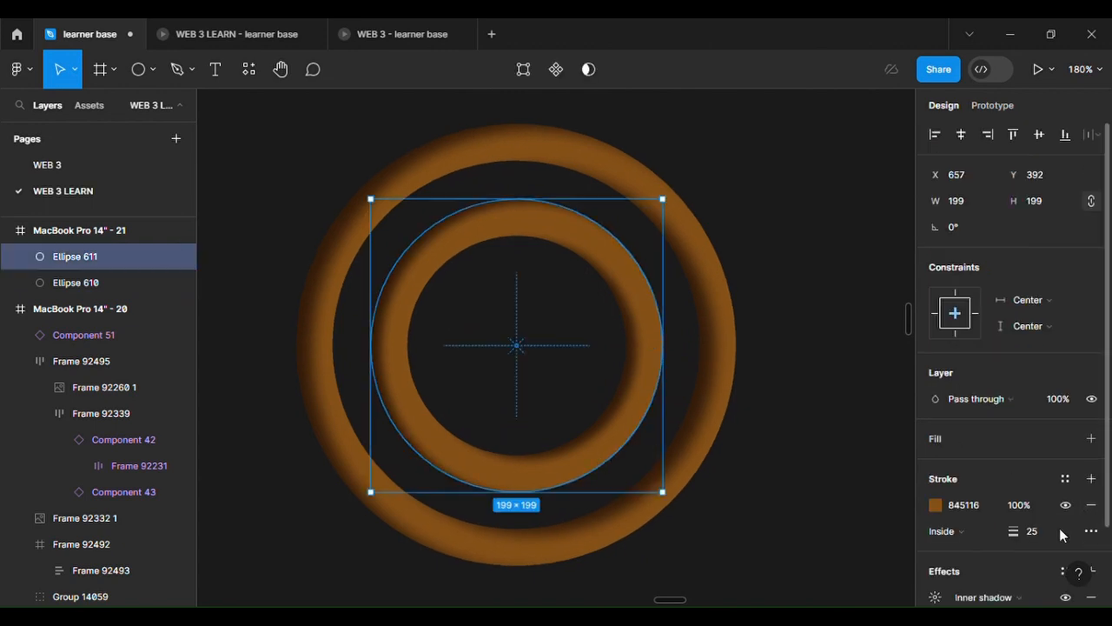
pyautogui.write('20')
pyautogui.press('Return')
# Duplicate the smaller ring, scale the copy down to about 150 × 150 and centre it in the frame.
pyautogui.hotkey('ctrl', 'd')
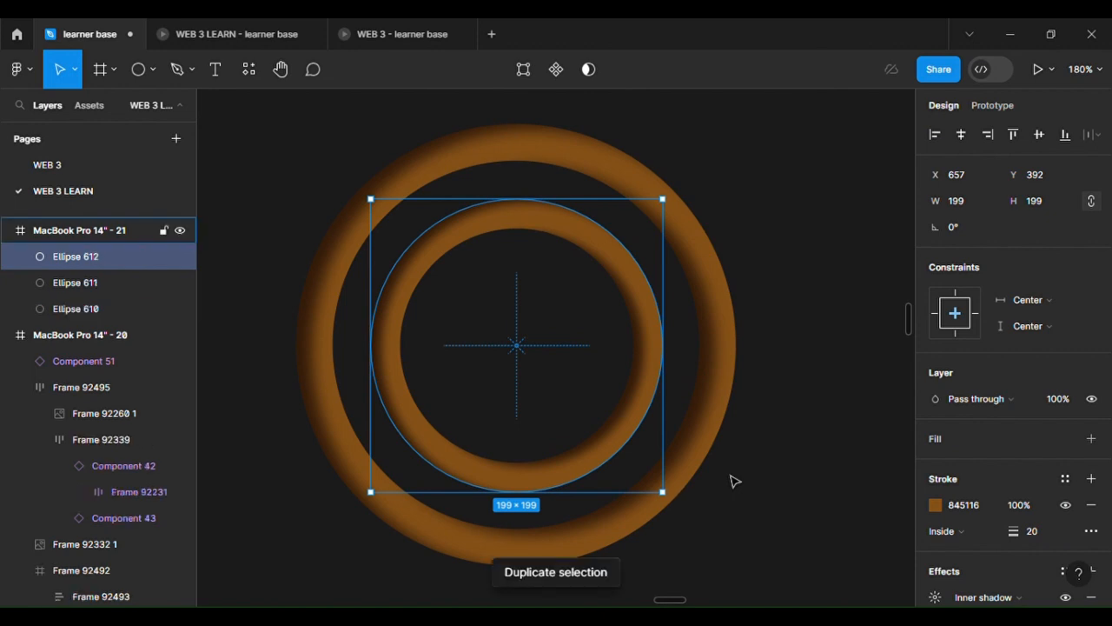
pyautogui.press('k')
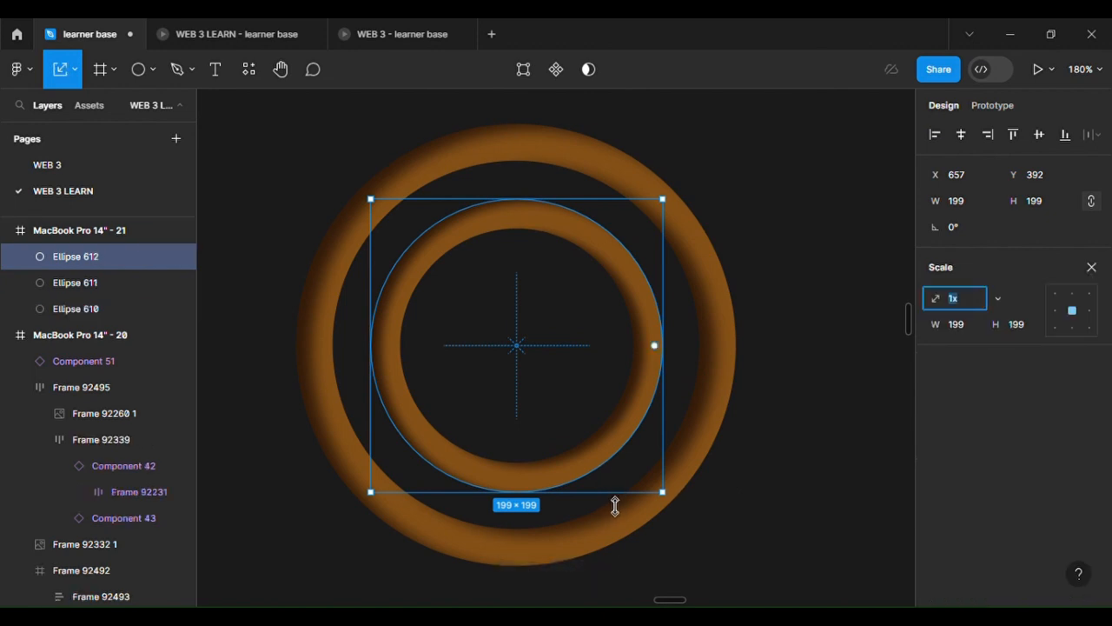
pyautogui.moveTo(615, 509); pyautogui.dragTo(594, 433)
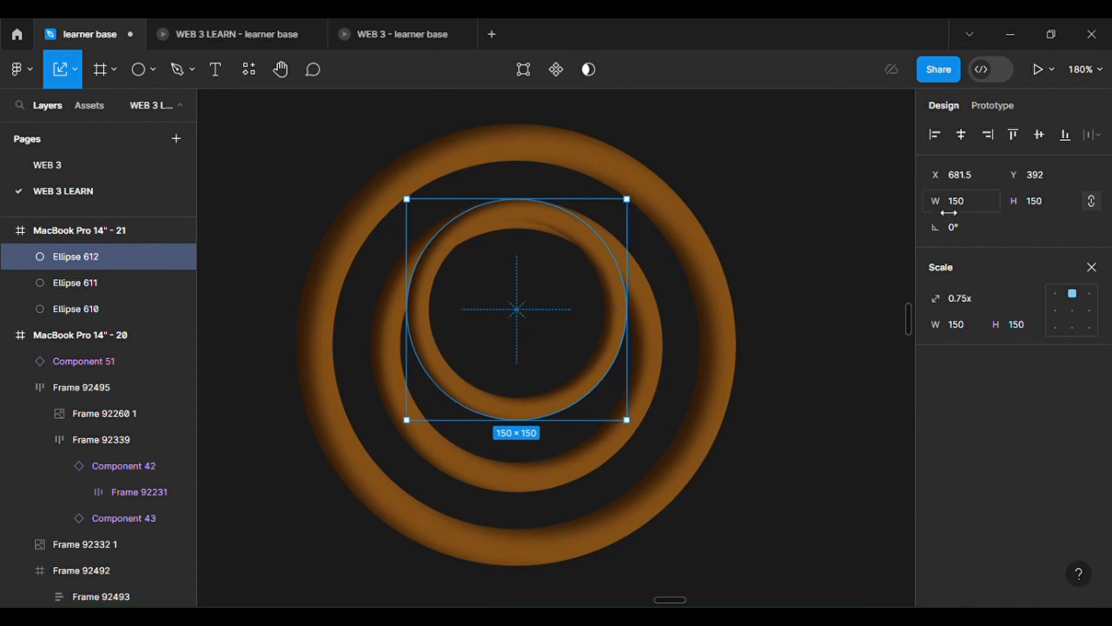
pyautogui.click(1037, 136)
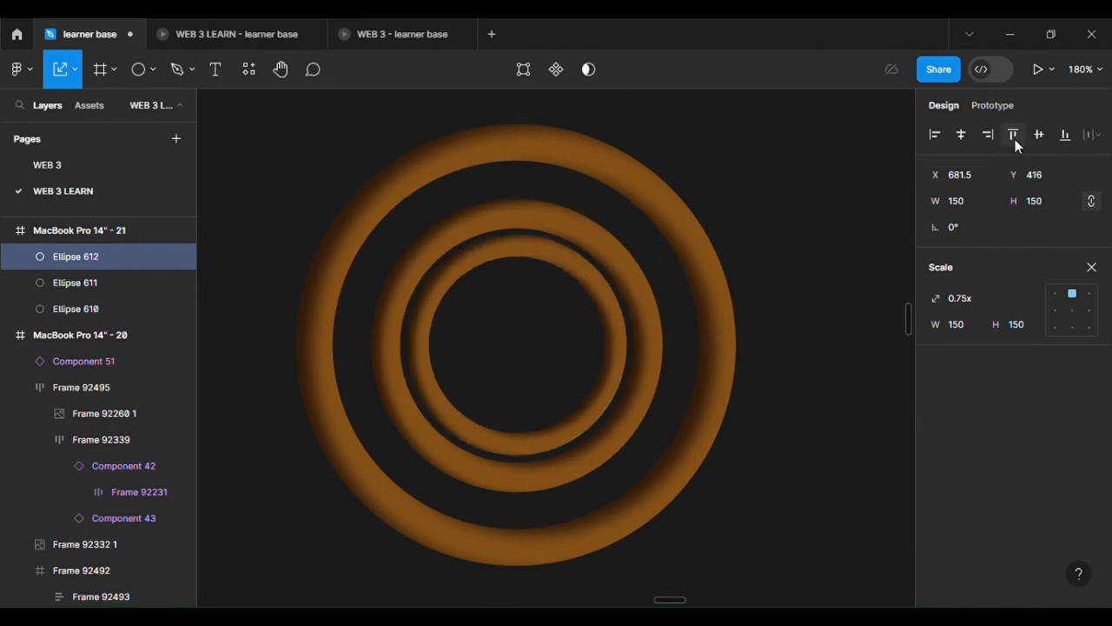
pyautogui.click(963, 139)
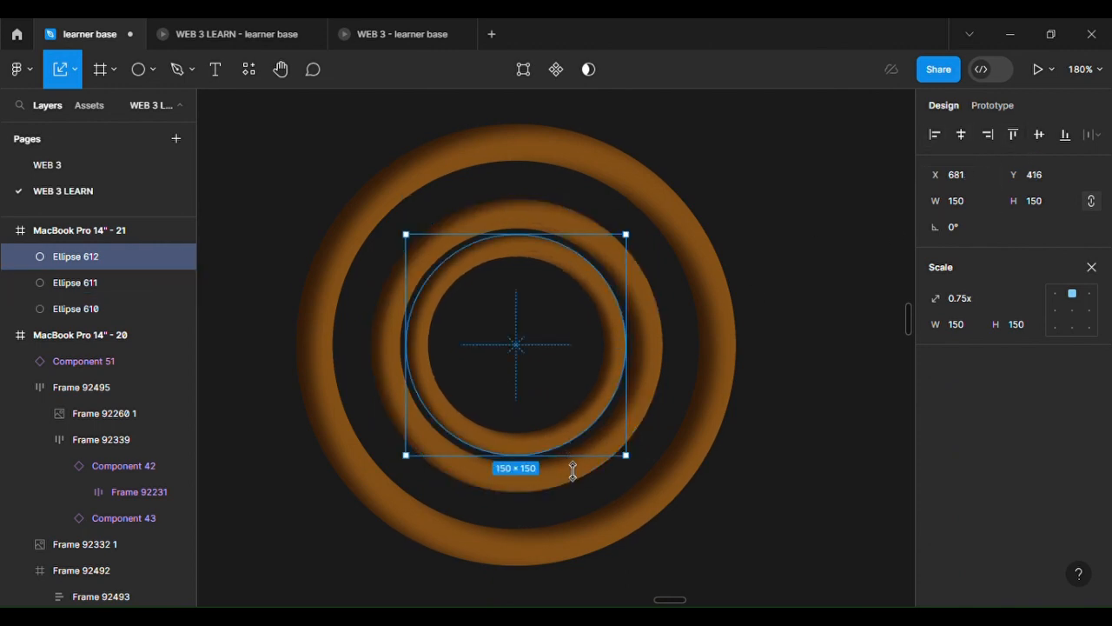
# Scale the innermost ring down further to about 117 × 117 and centre it again.
pyautogui.moveTo(571, 463); pyautogui.dragTo(564, 421)
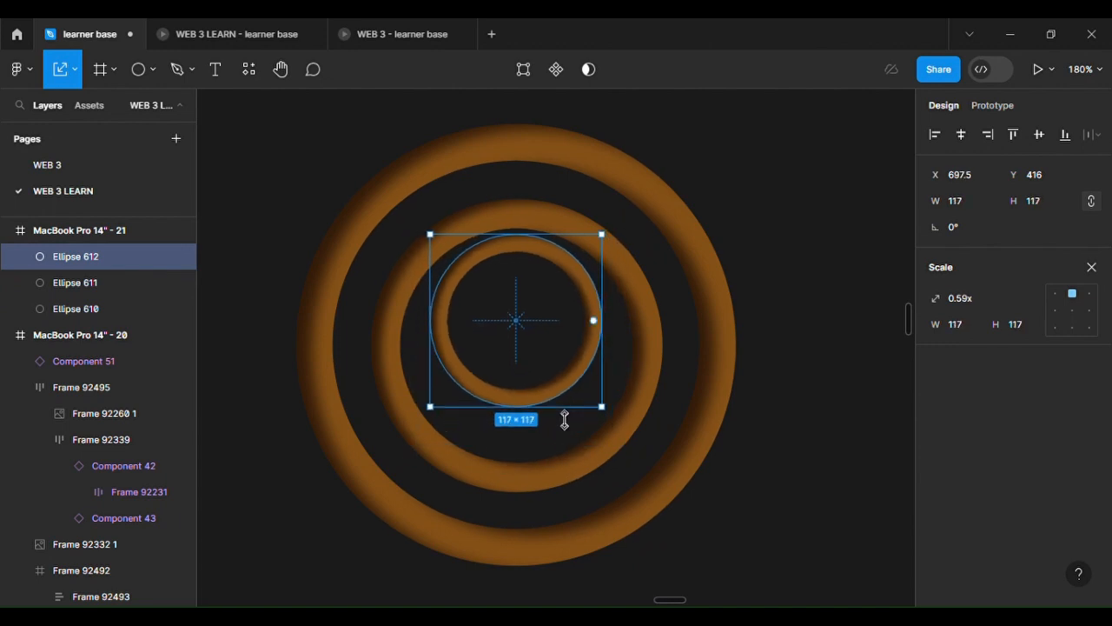
pyautogui.click(968, 135)
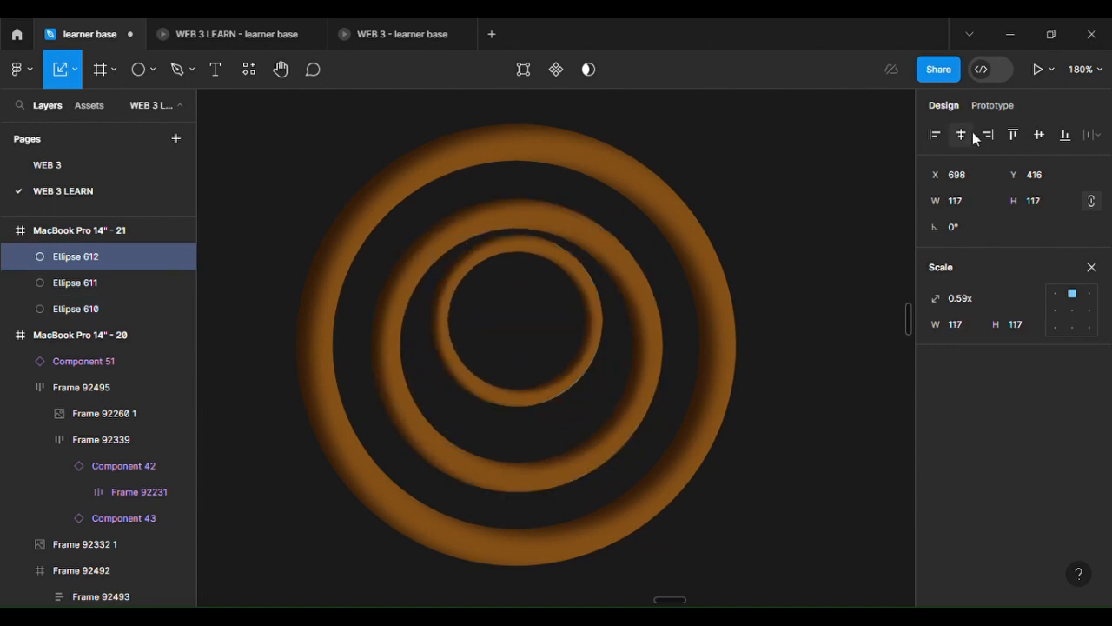
pyautogui.click(1040, 135)
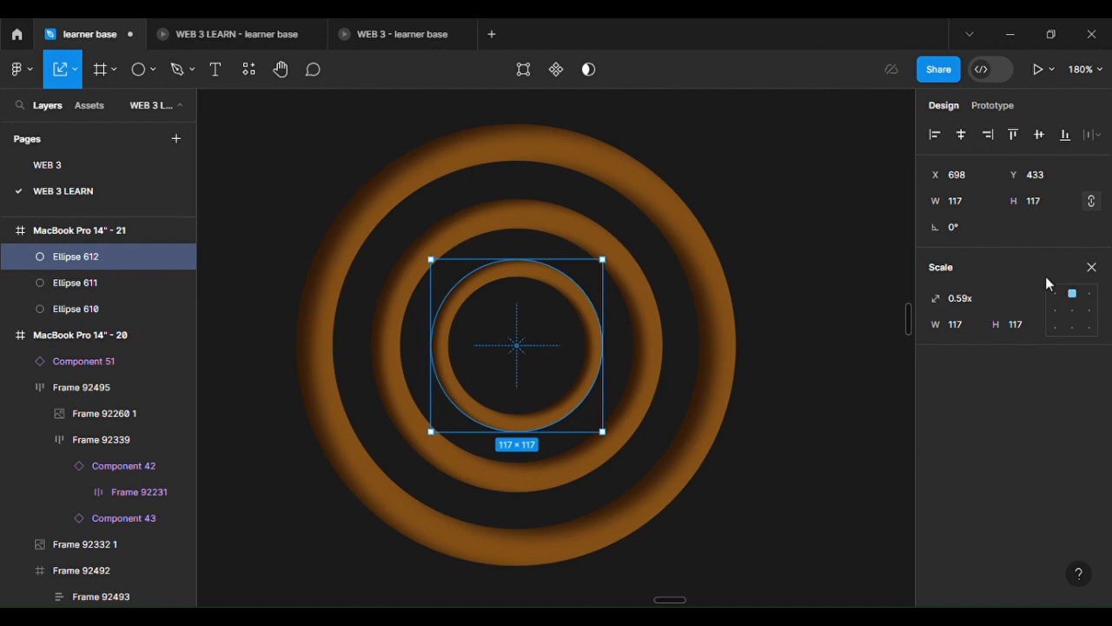
# Leave scaling mode and set the innermost ring's stroke weight to 15.
pyautogui.click(1091, 267)
pyautogui.click(1038, 530)
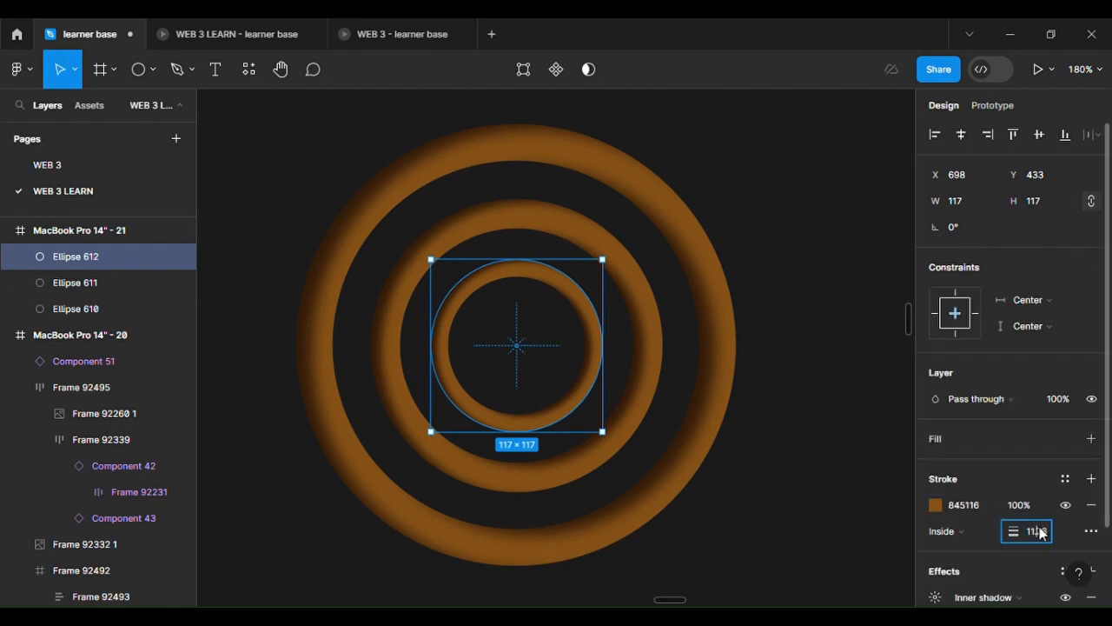
pyautogui.write('15')
pyautogui.press('Return')
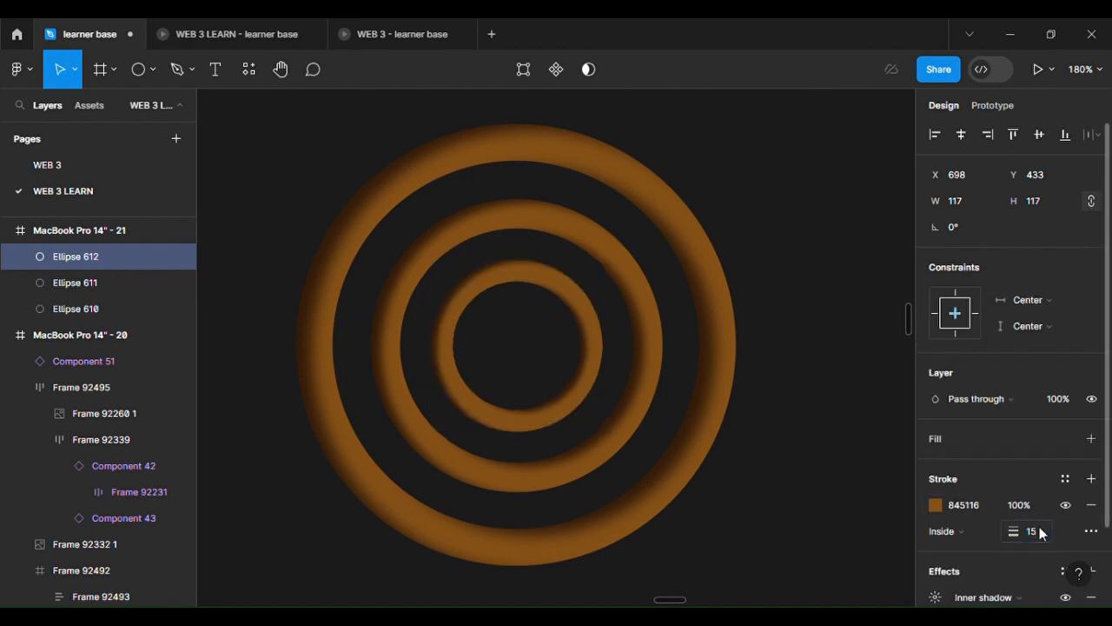
# Duplicate the innermost ring, scale the copy down to about 86 × 86 and centre it in the frame.
pyautogui.hotkey('ctrl', 'd')
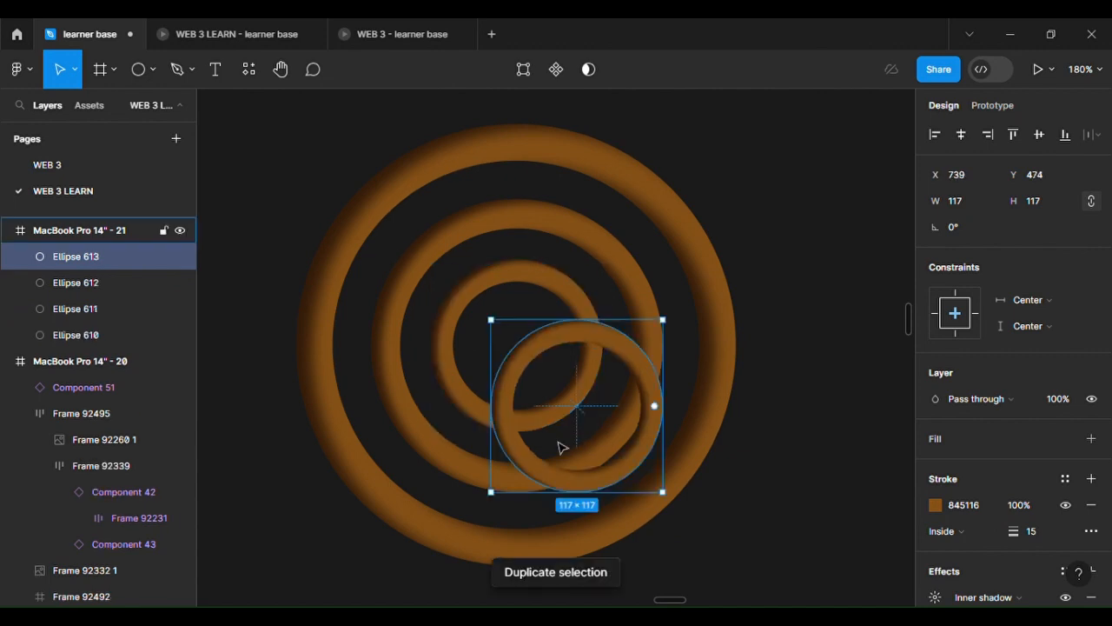
pyautogui.moveTo(584, 425); pyautogui.dragTo(524, 363)
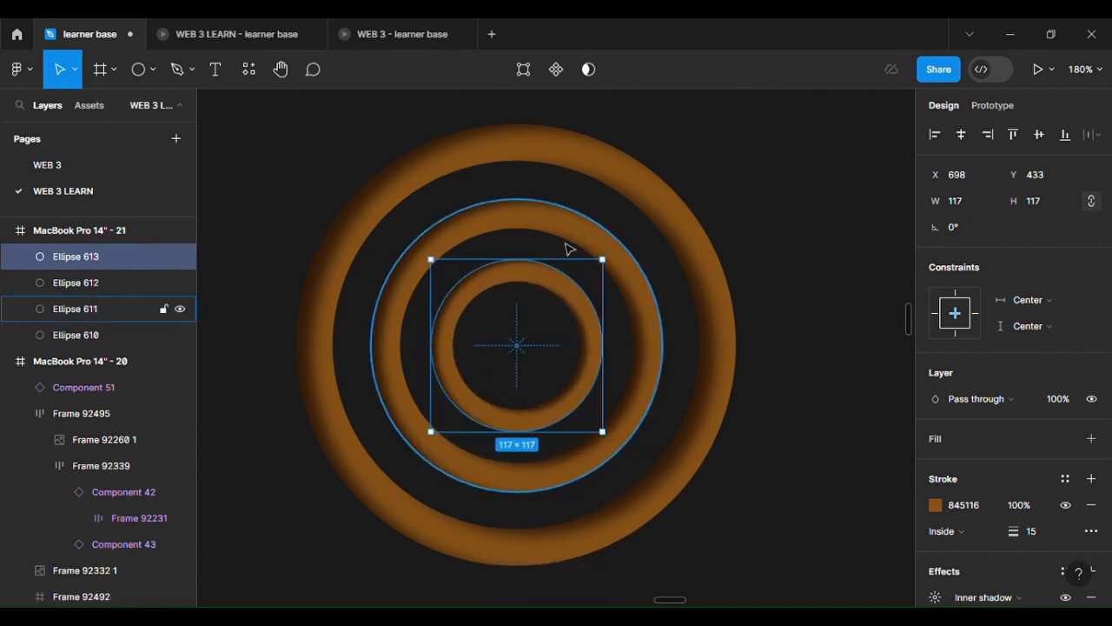
pyautogui.press('k')
pyautogui.moveTo(570, 268); pyautogui.dragTo(574, 315)
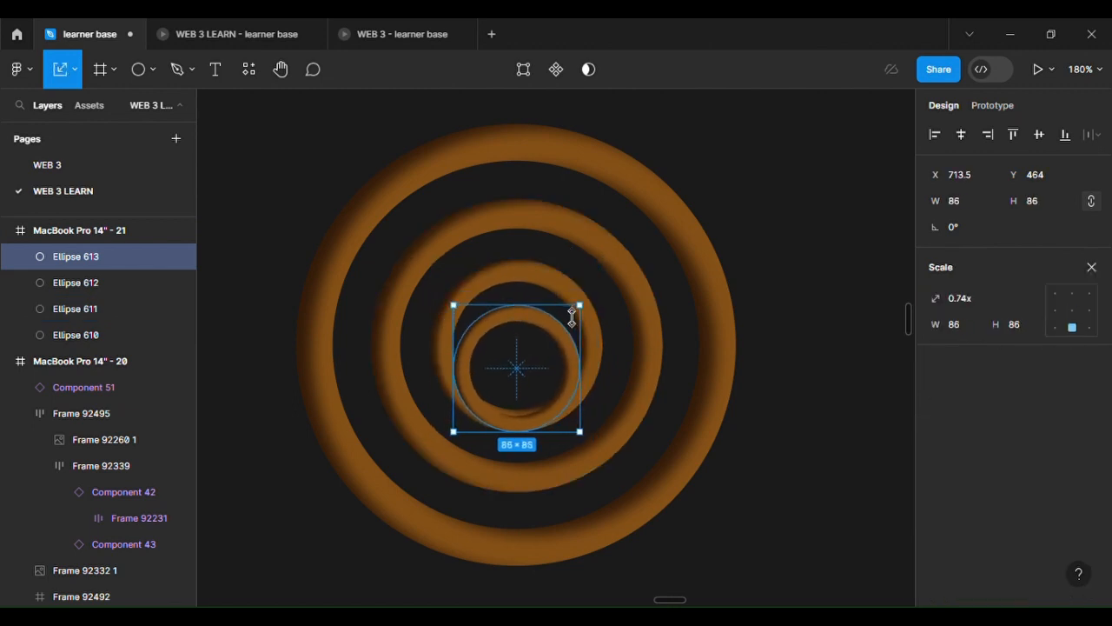
pyautogui.click(1037, 137)
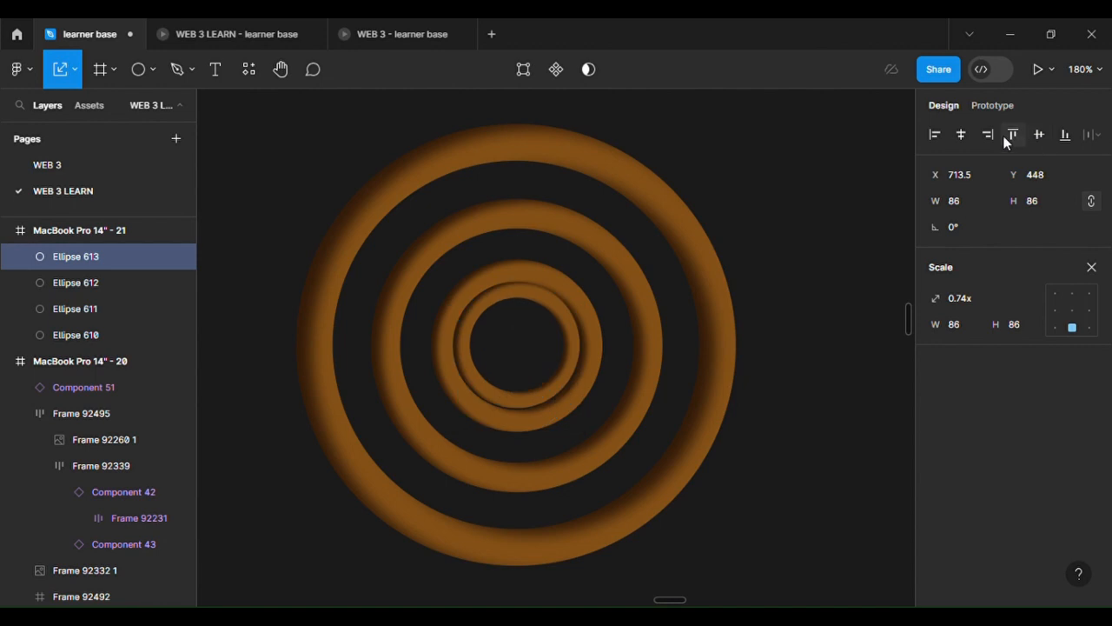
pyautogui.click(970, 137)
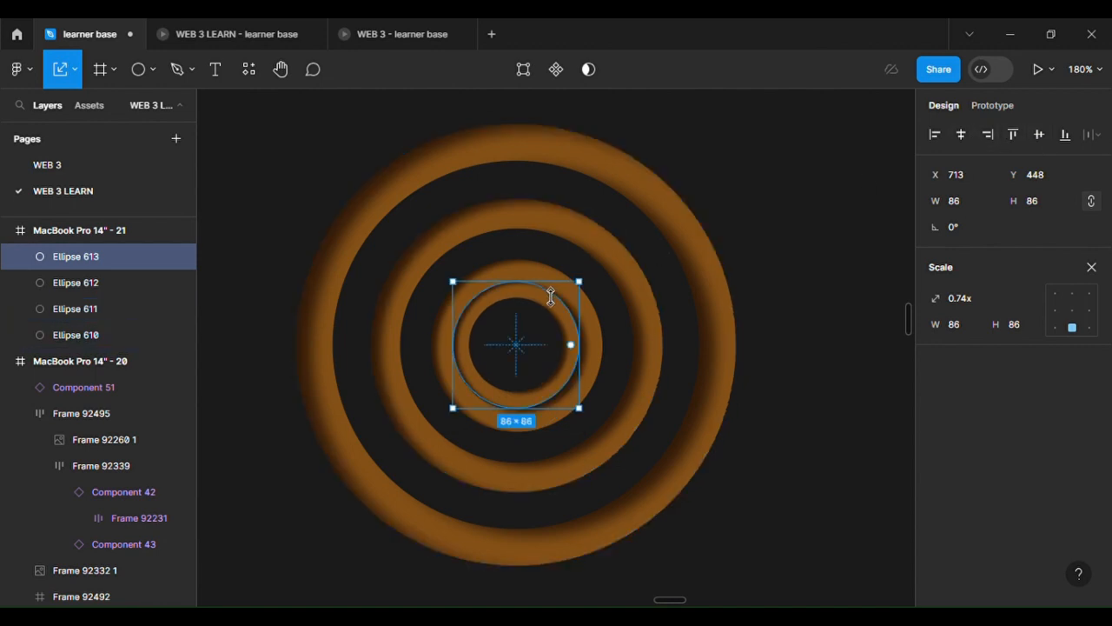
# Scale the new innermost ring down further to about 63 × 63 and centre it in the frame again.
pyautogui.moveTo(550, 296); pyautogui.dragTo(551, 315)
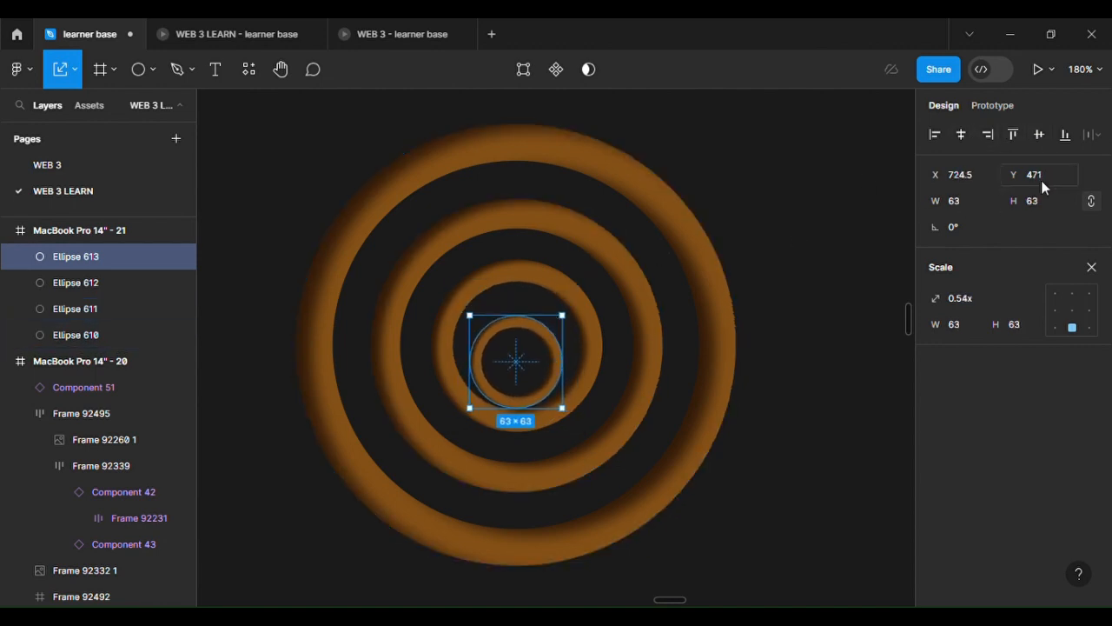
pyautogui.click(1039, 137)
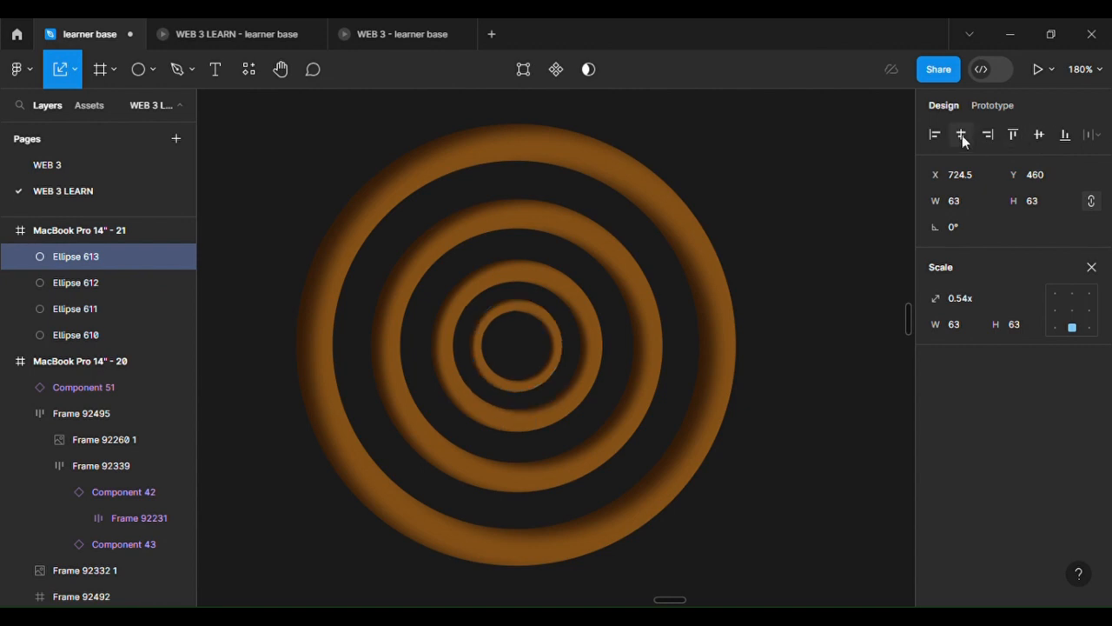
pyautogui.click(961, 135)
# Leave scaling mode and set the 63 × 63 ring's stroke weight to 10.
pyautogui.click(1092, 267)
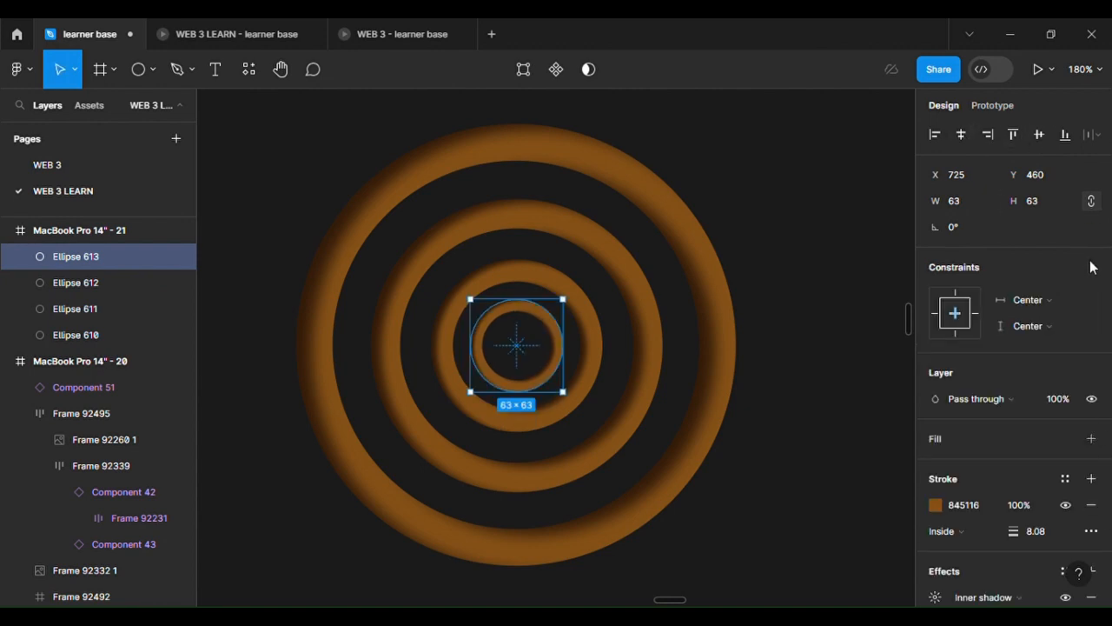
pyautogui.click(1042, 537)
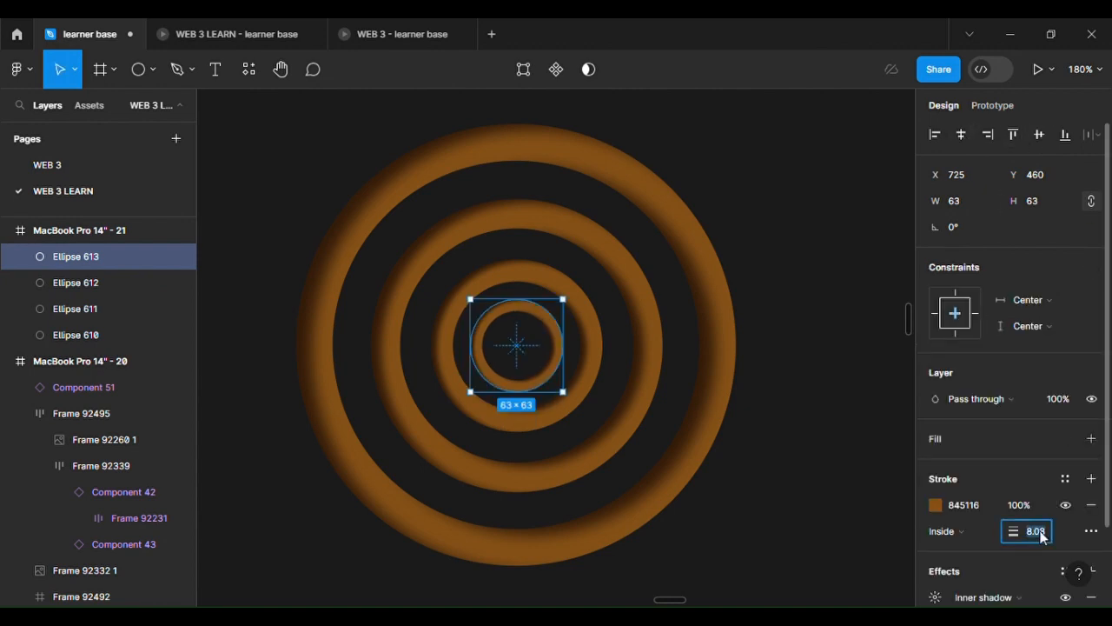
pyautogui.write('10')
pyautogui.press('Return')
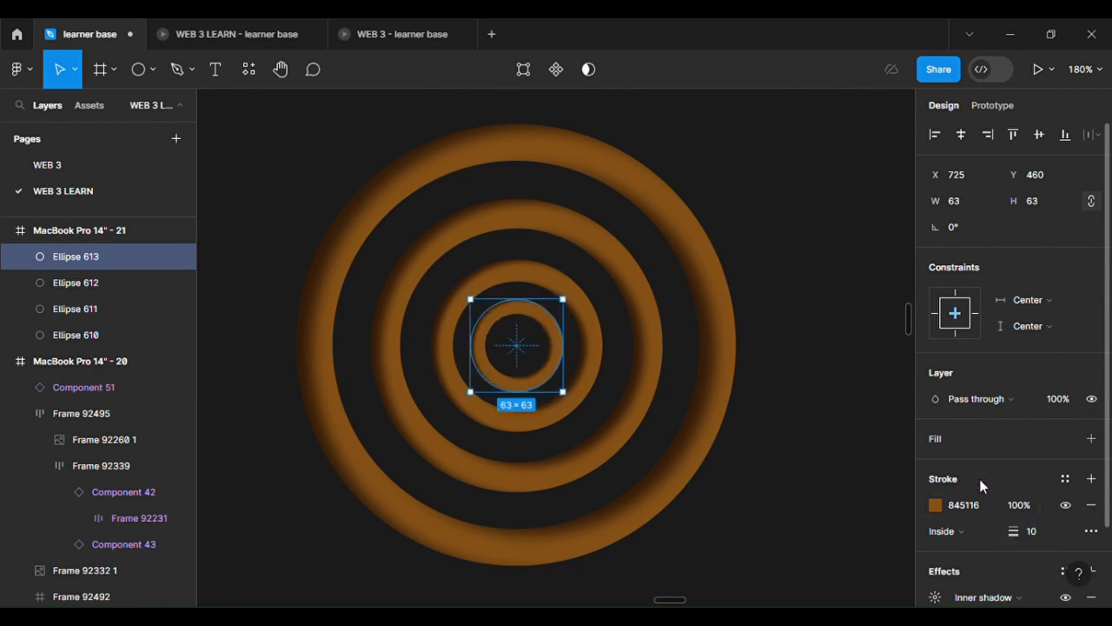
pyautogui.click(704, 491)
# Change the outermost ring's stroke to a linear gradient running diagonally from its upper right to its lower left.
pyautogui.scroll(-5, 704, 491)
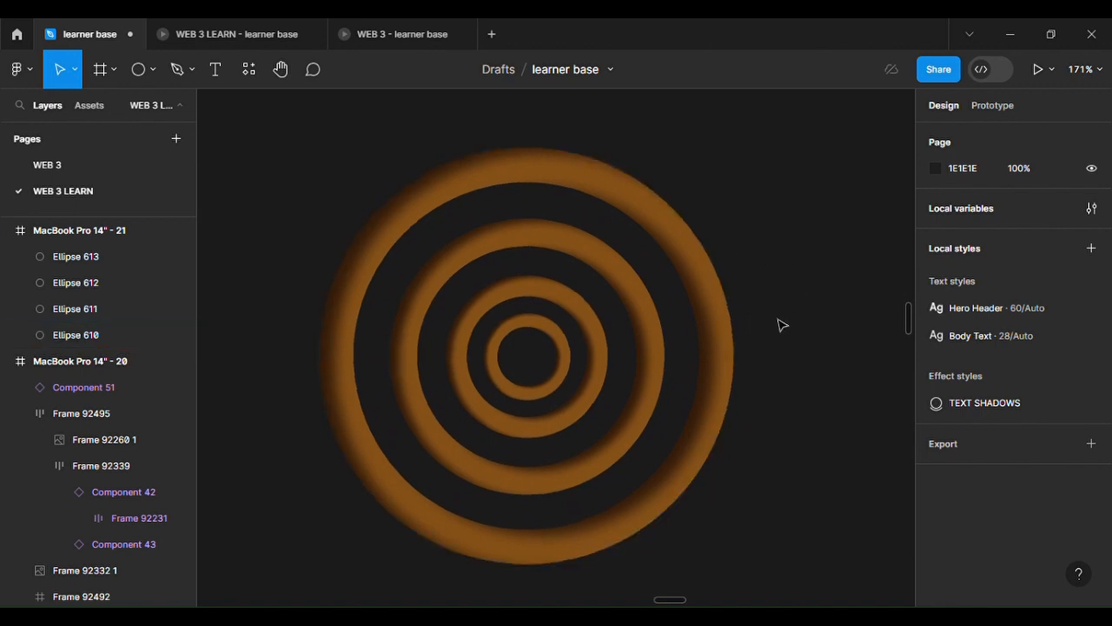
pyautogui.scroll(-5, 782, 325)
pyautogui.scroll(3, 781, 325)
pyautogui.scroll(2, 781, 325)
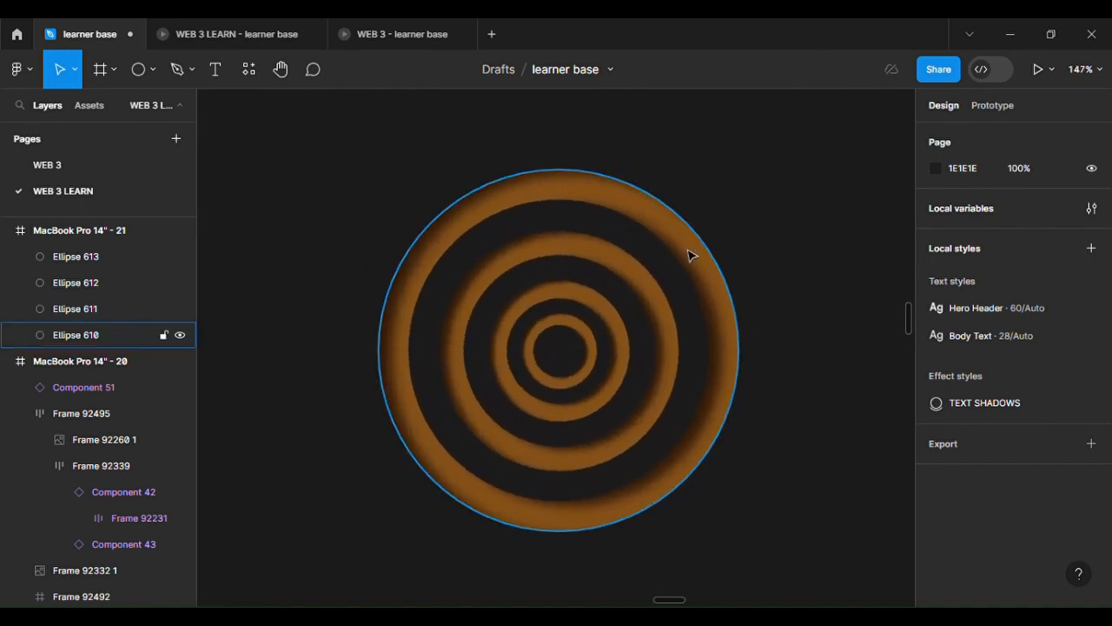
pyautogui.click(720, 282)
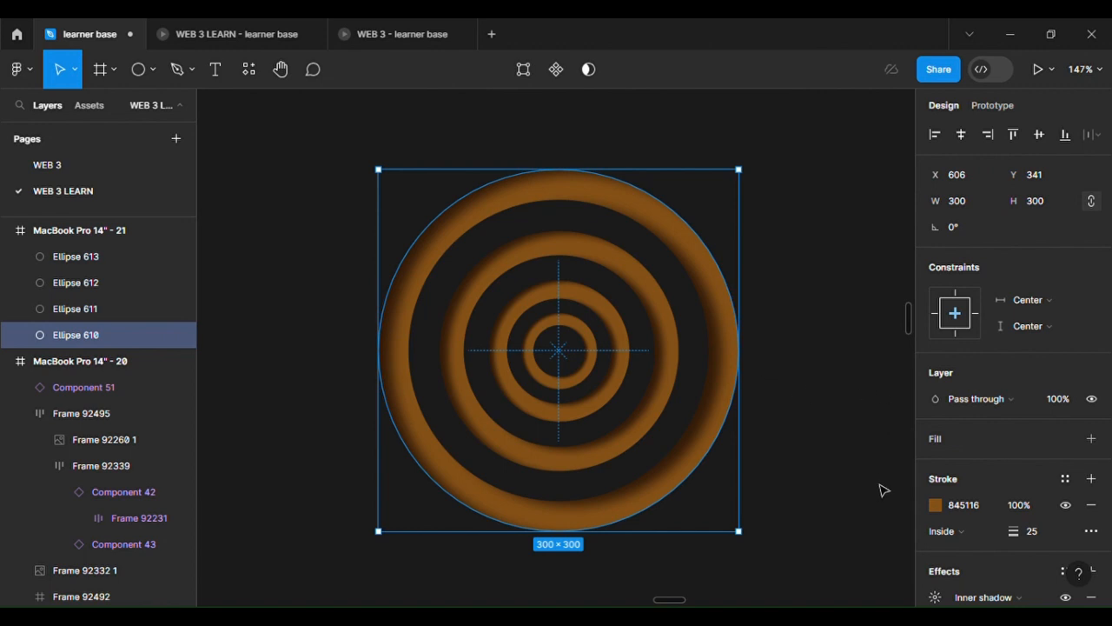
pyautogui.click(936, 505)
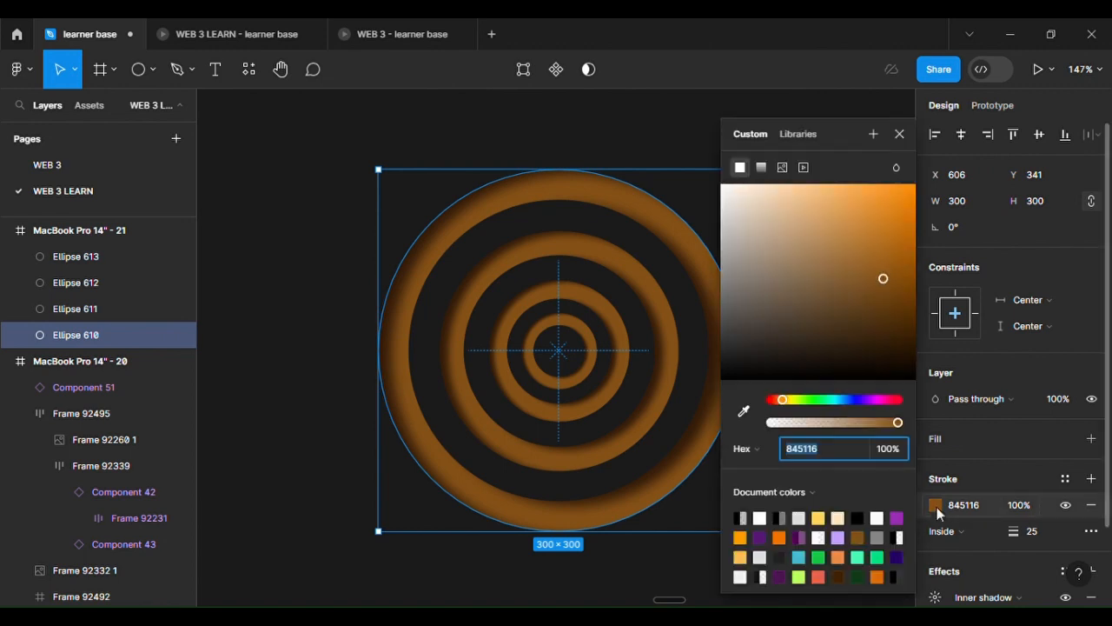
pyautogui.click(760, 168)
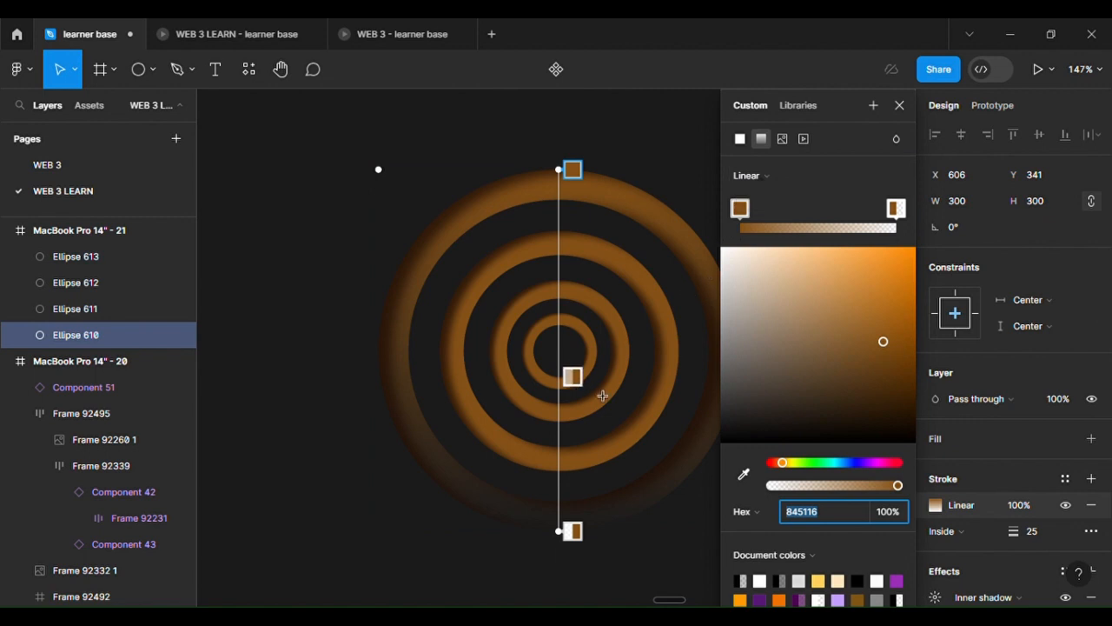
pyautogui.moveTo(574, 546); pyautogui.dragTo(425, 519)
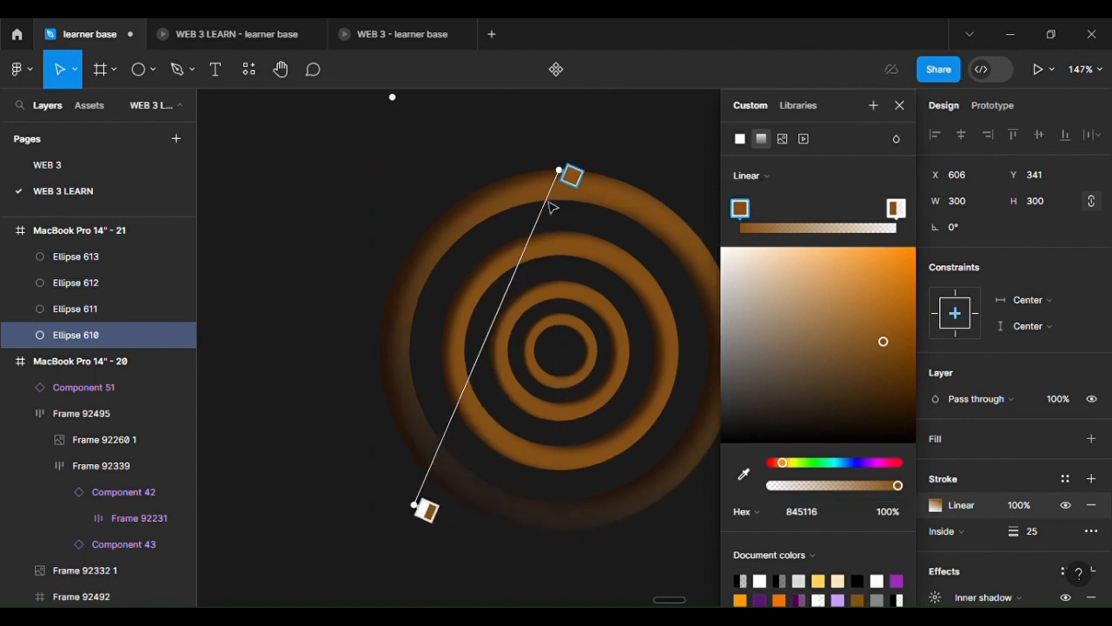
pyautogui.scroll(-3, 551, 206)
pyautogui.scroll(2, 552, 207)
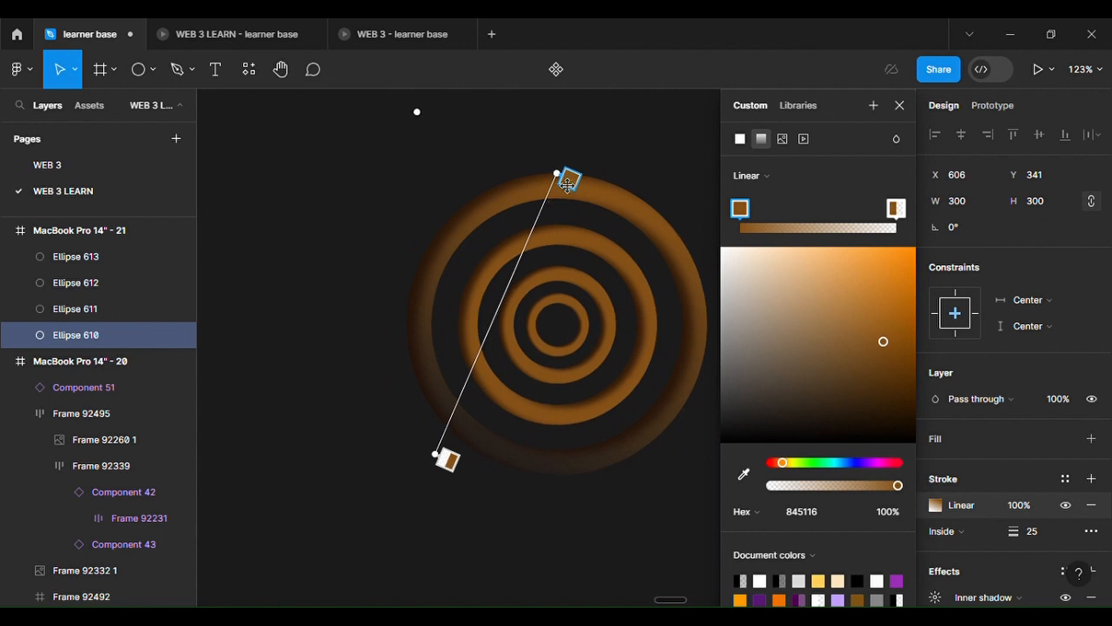
pyautogui.moveTo(567, 183); pyautogui.dragTo(677, 177)
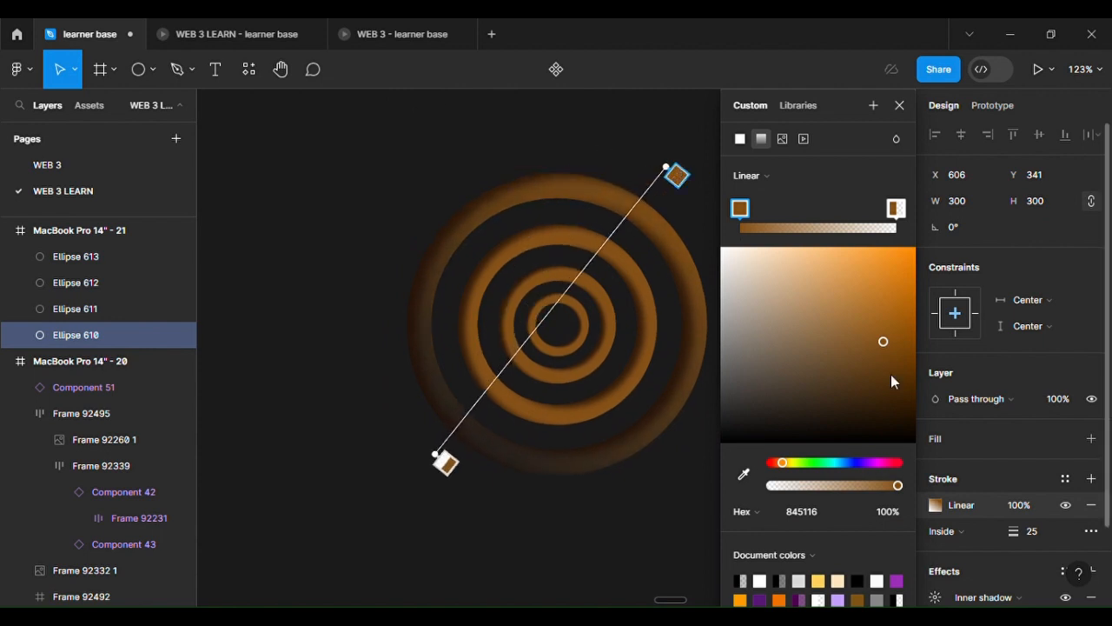
# Colour the outermost ring's gradient from purple 9A2EB6 at the upper right to orange F69830 at 100% opacity at the lower left.
pyautogui.click(898, 585)
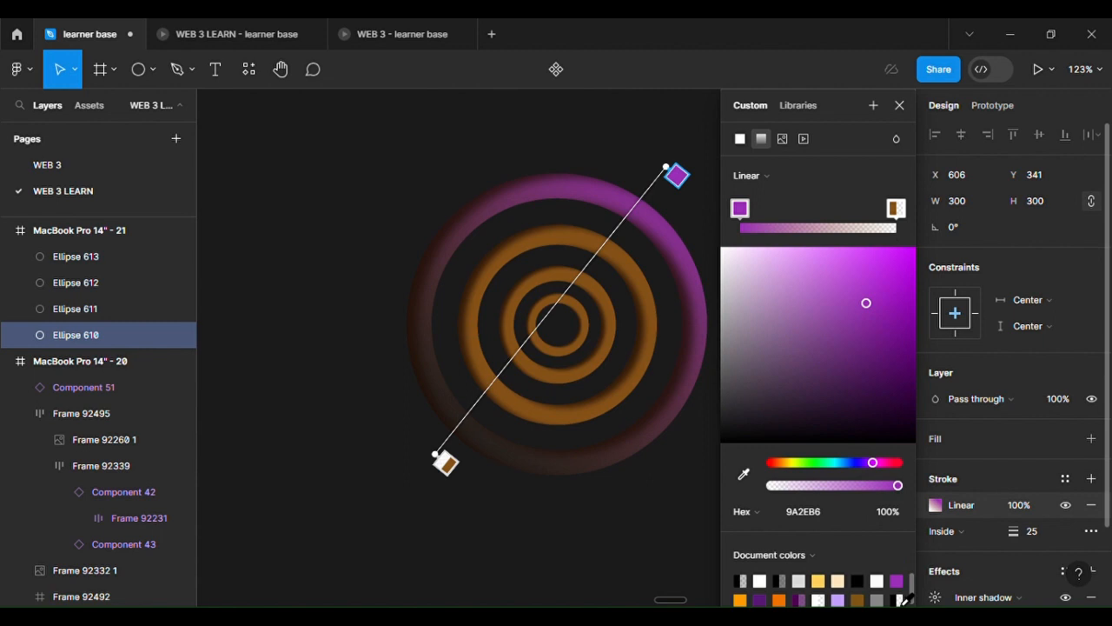
pyautogui.click(457, 468)
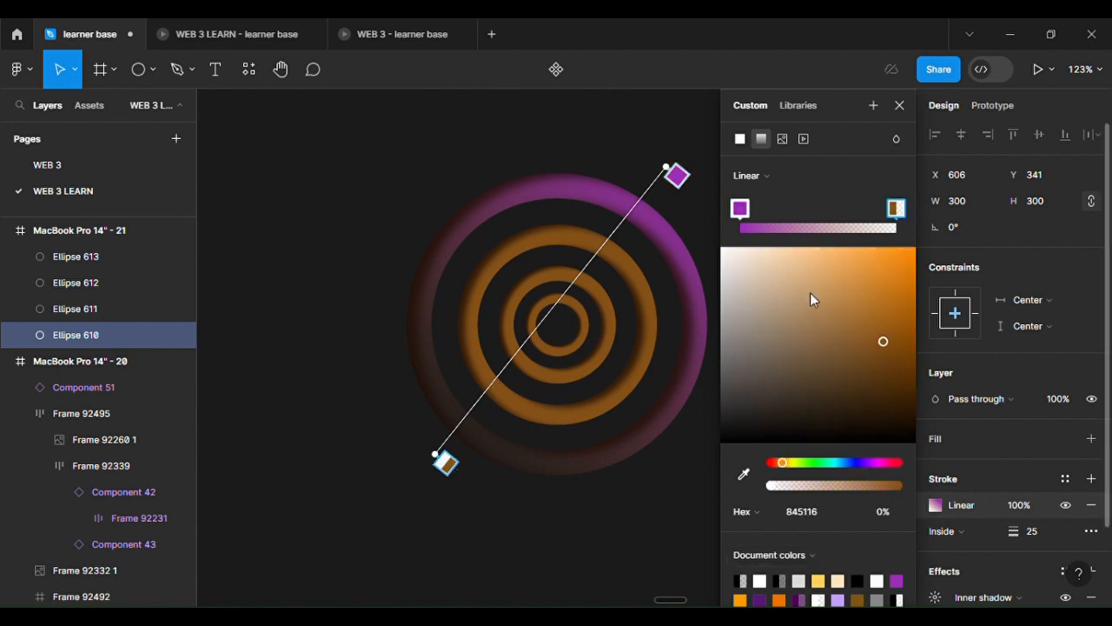
pyautogui.moveTo(810, 292); pyautogui.dragTo(816, 280)
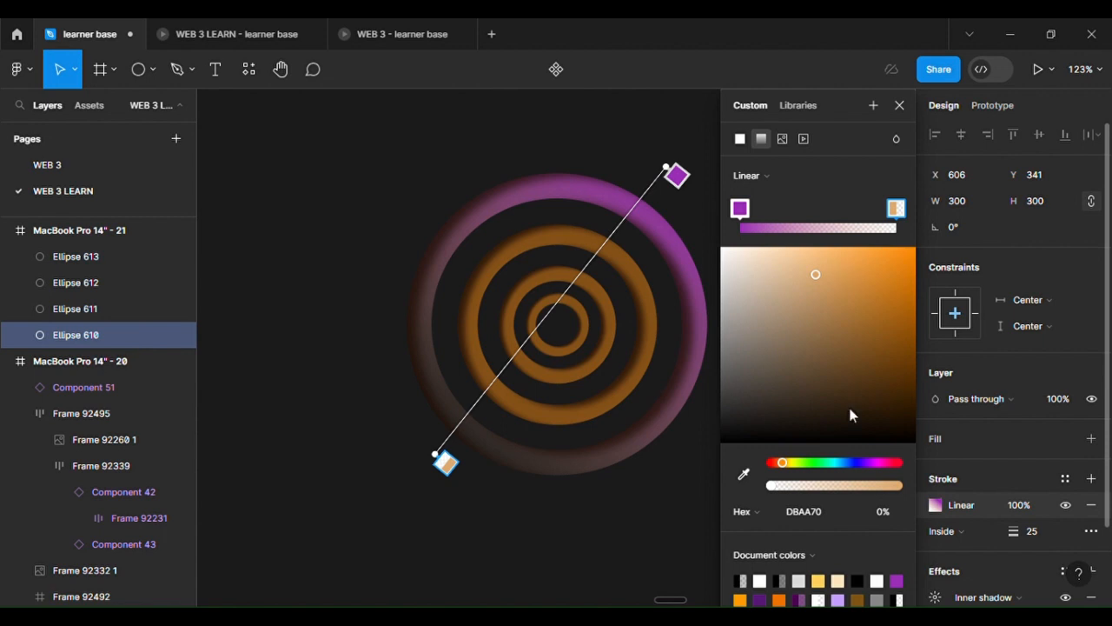
pyautogui.click(877, 486)
pyautogui.moveTo(878, 485); pyautogui.dragTo(945, 494)
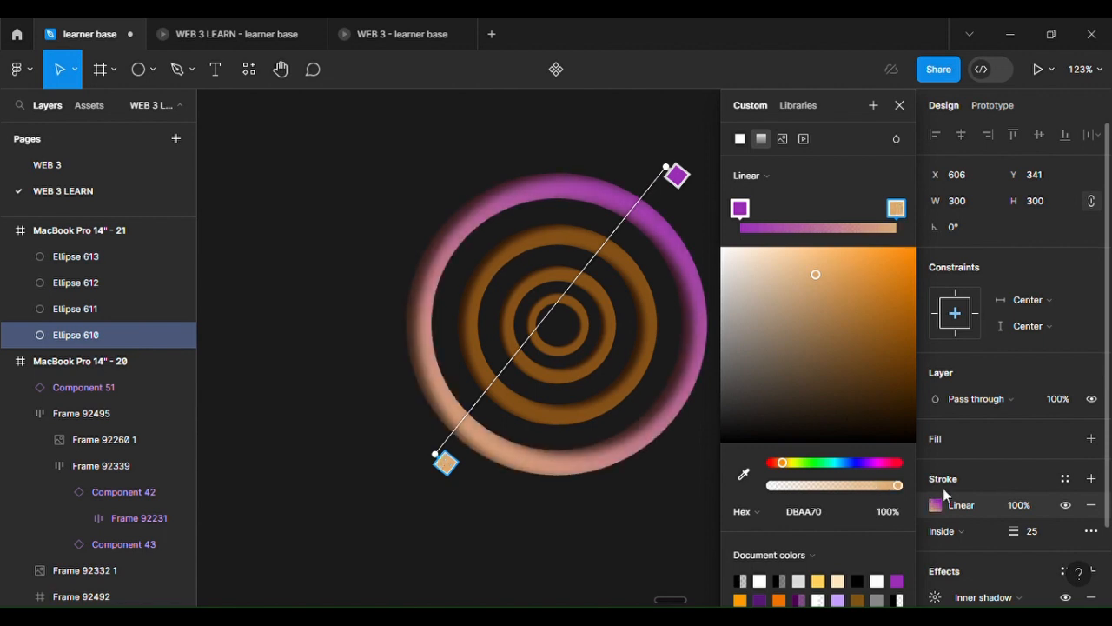
pyautogui.click(853, 255)
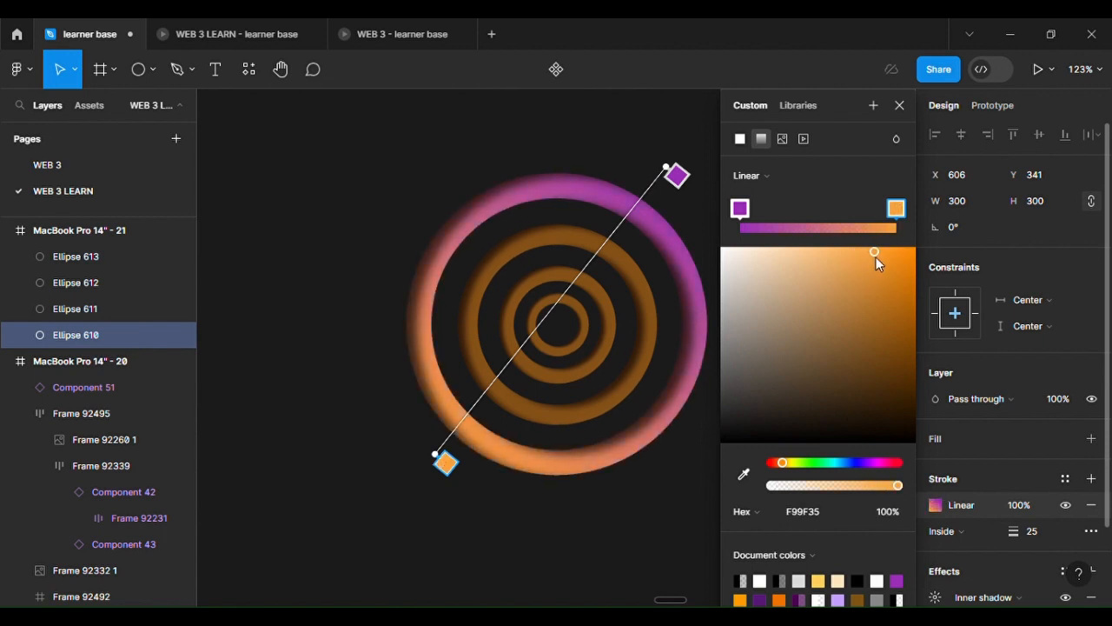
pyautogui.moveTo(889, 252); pyautogui.dragTo(885, 259)
pyautogui.press('Escape')
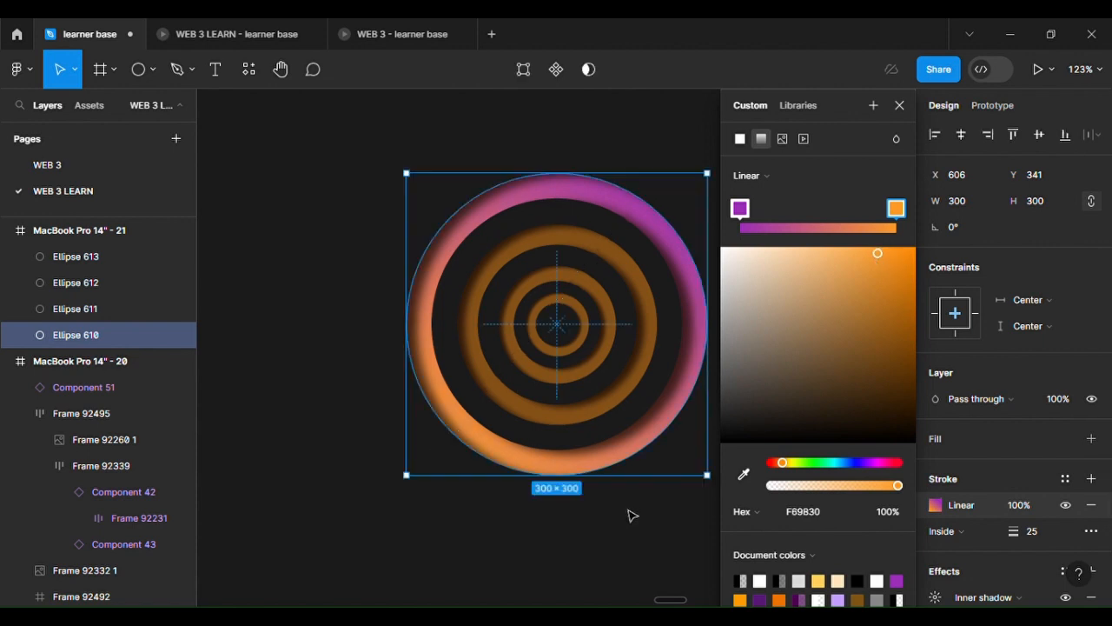
pyautogui.click(628, 513)
# Copy the outermost ring's linear gradient stroke.
pyautogui.scroll(3, 629, 514)
pyautogui.scroll(2, 628, 514)
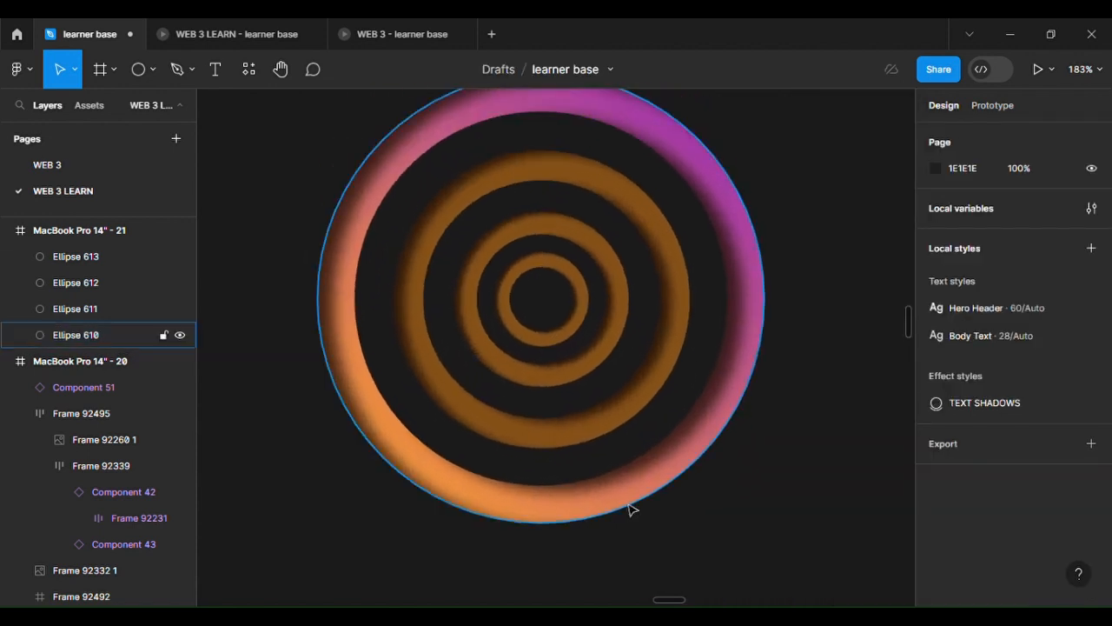
pyautogui.click(630, 502)
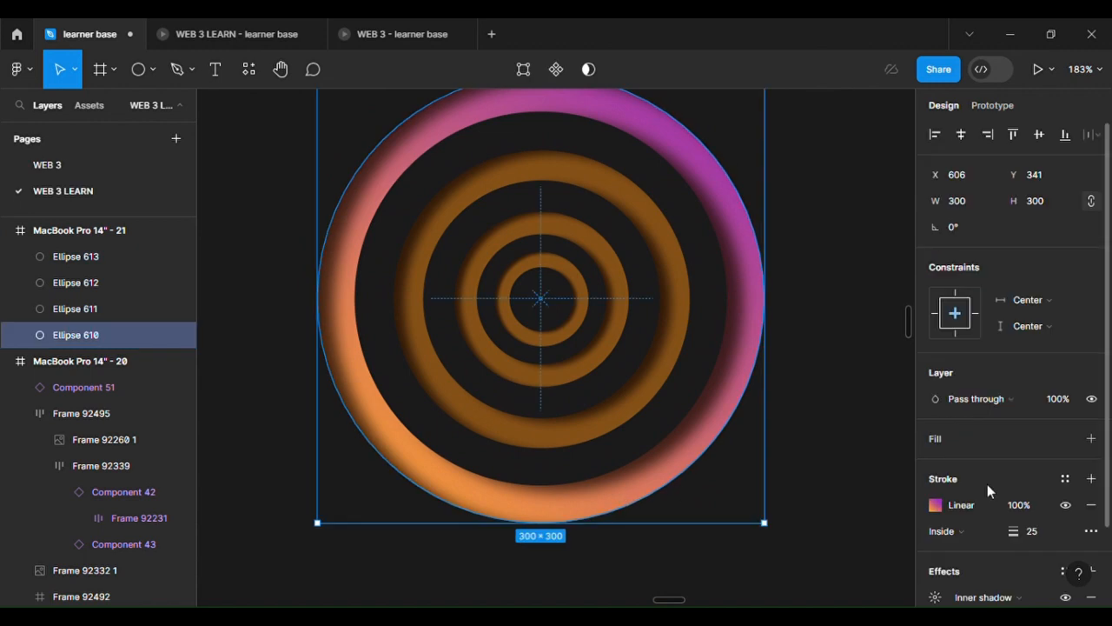
pyautogui.click(918, 506)
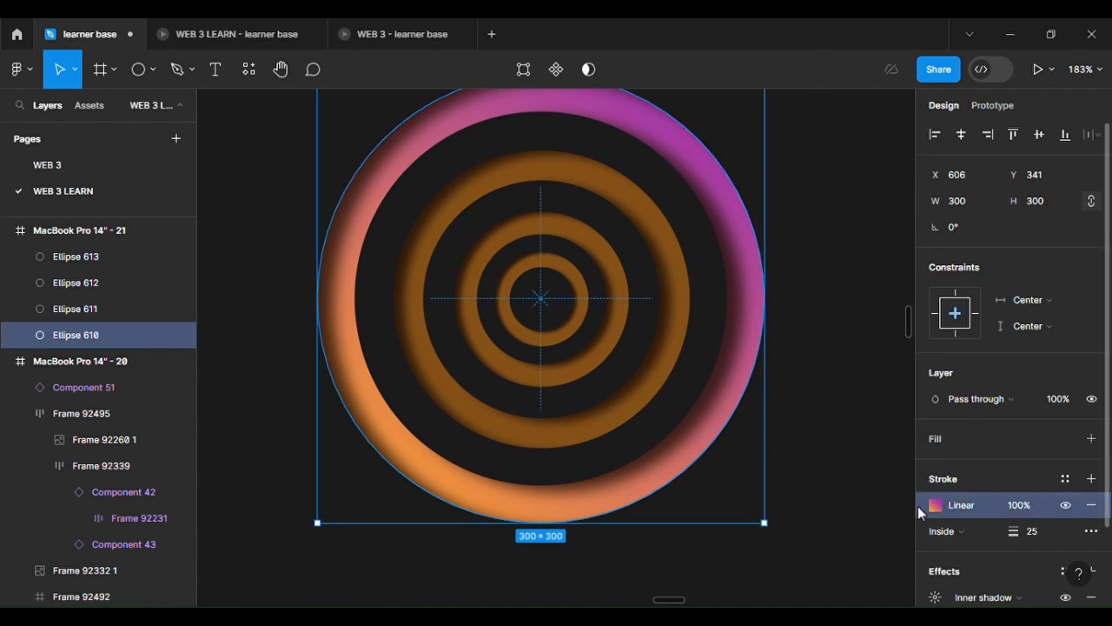
# Paste the gradient stroke onto the three inner rings together and remove their brown 845116 stroke.
pyautogui.click(602, 421)
pyautogui.keyDown('shift'); pyautogui.click(580, 376); pyautogui.keyUp('shift')
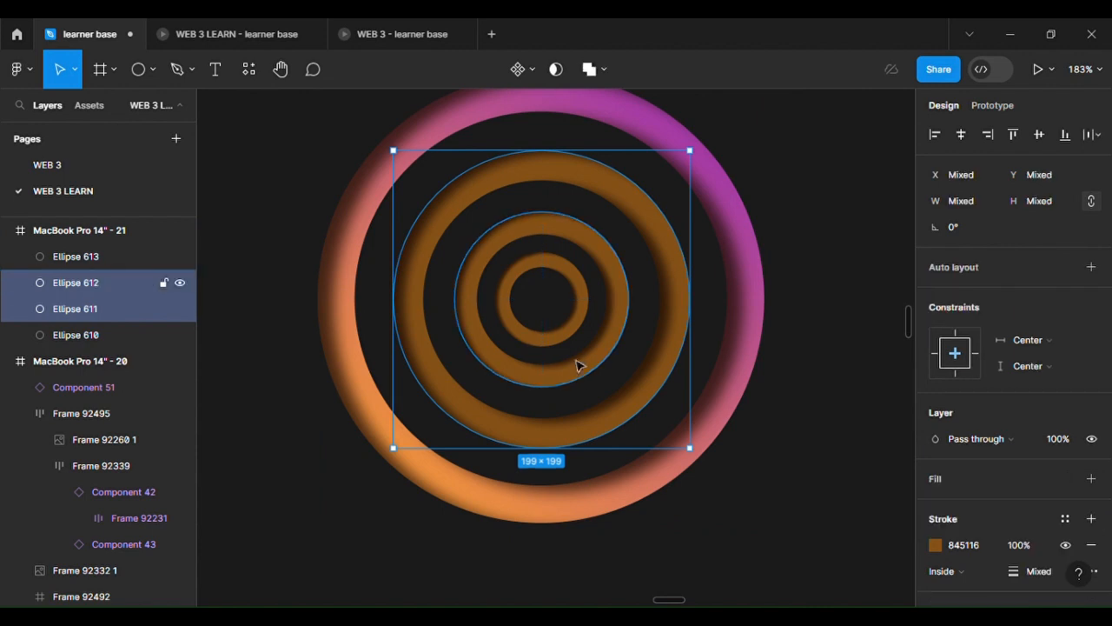
pyautogui.keyDown('shift'); pyautogui.click(565, 334); pyautogui.keyUp('shift')
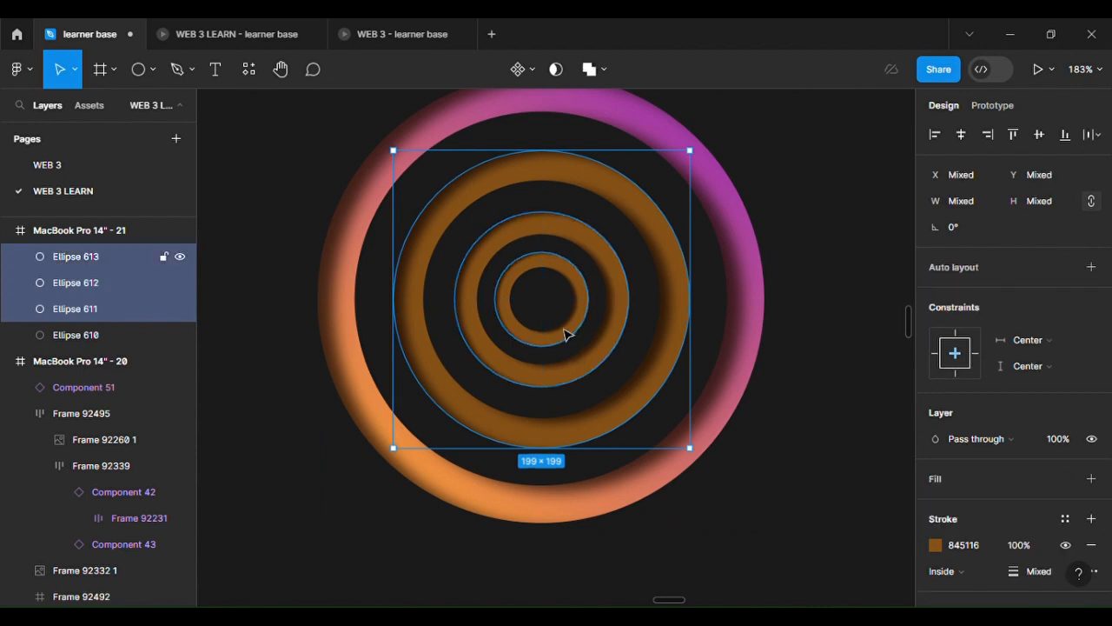
pyautogui.click(917, 546)
pyautogui.hotkey('ctrl', 'v')
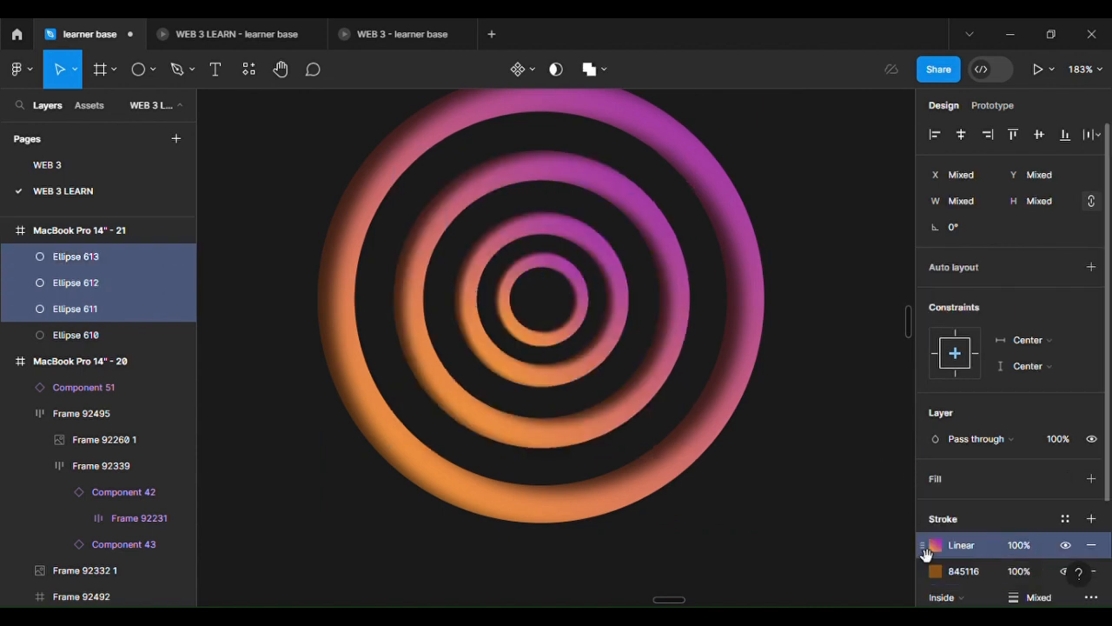
pyautogui.click(1093, 571)
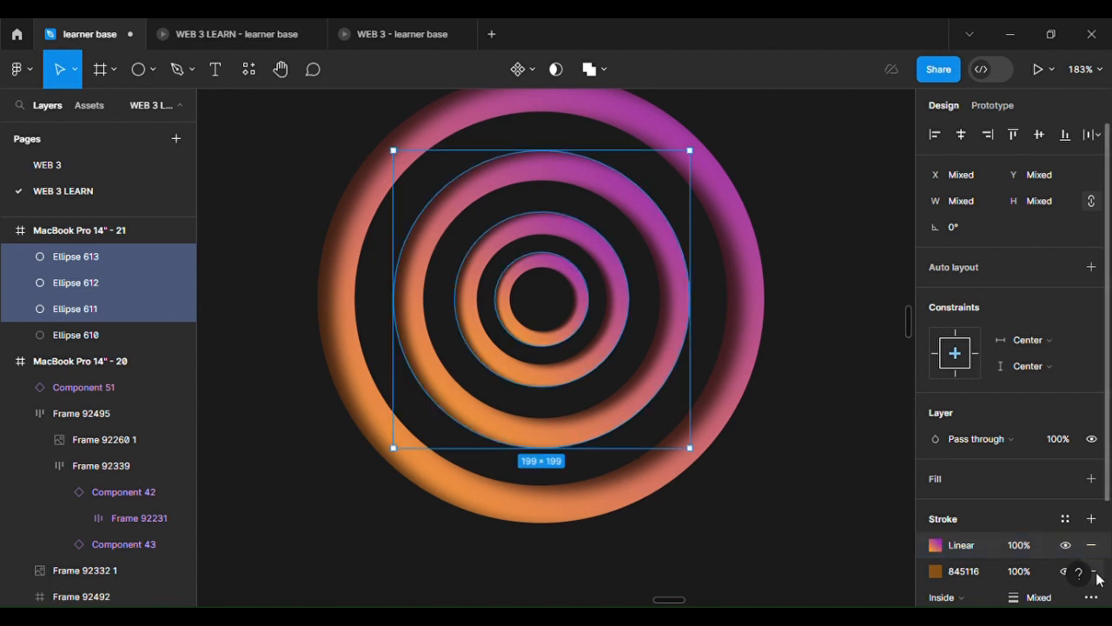
pyautogui.click(745, 531)
# Select all four gradient rings and duplicate them onto the empty canvas below the MacBook Pro 14" - 21 frame.
pyautogui.scroll(-5, 757, 529)
pyautogui.scroll(4, 756, 529)
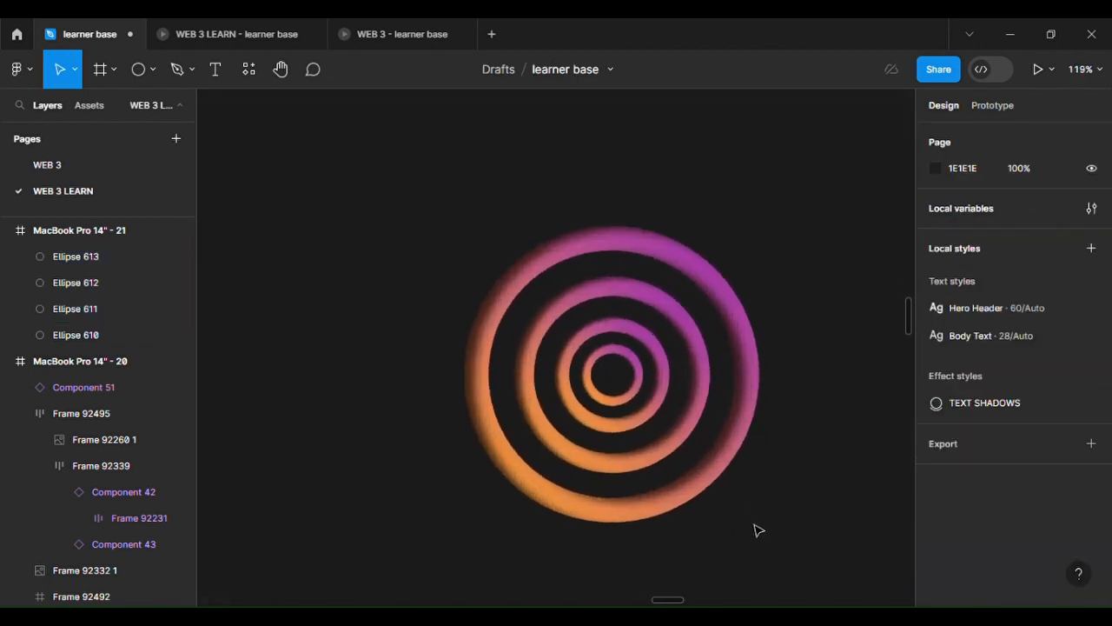
pyautogui.scroll(-5, 773, 330)
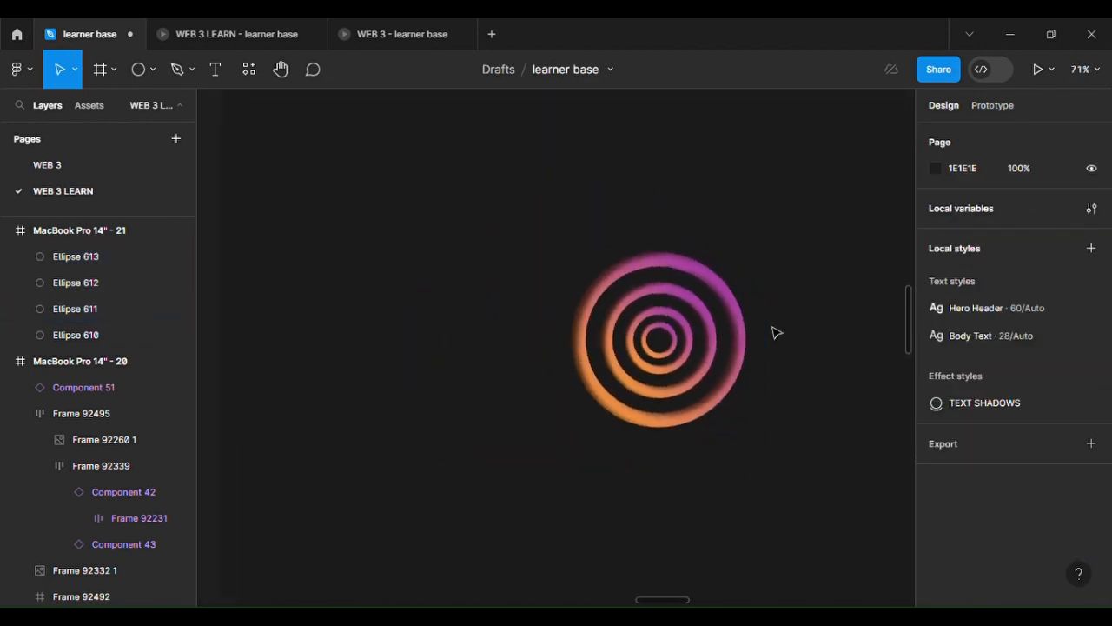
pyautogui.moveTo(511, 234); pyautogui.dragTo(706, 445)
pyautogui.scroll(-4, 709, 447)
pyautogui.scroll(2, 712, 447)
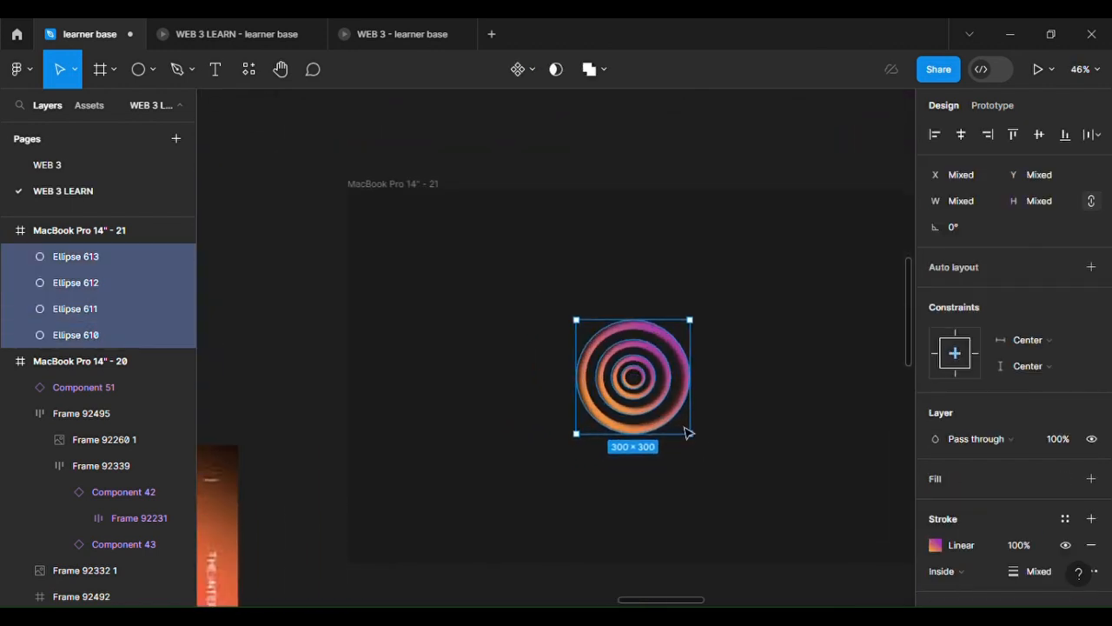
pyautogui.keyDown('alt'); pyautogui.moveTo(662, 421); pyautogui.dragTo(720, 562); pyautogui.keyUp('alt')
pyautogui.hotkey('shift', '2')
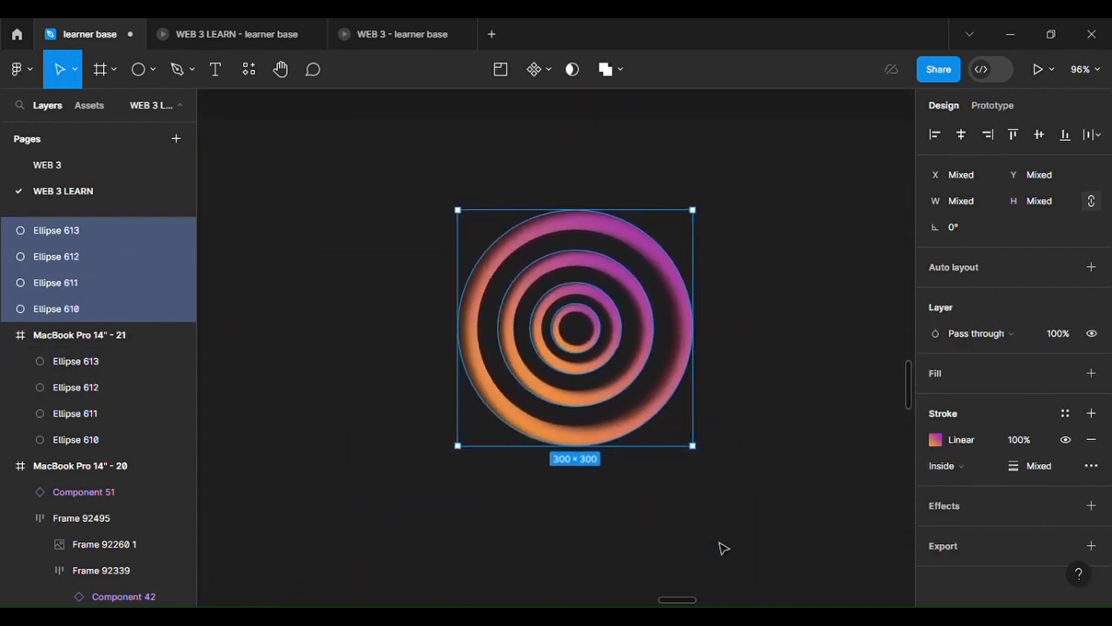
# Draw a frame about 460 × 423 around the duplicated gradient rings and remove its white fill.
pyautogui.click(736, 467)
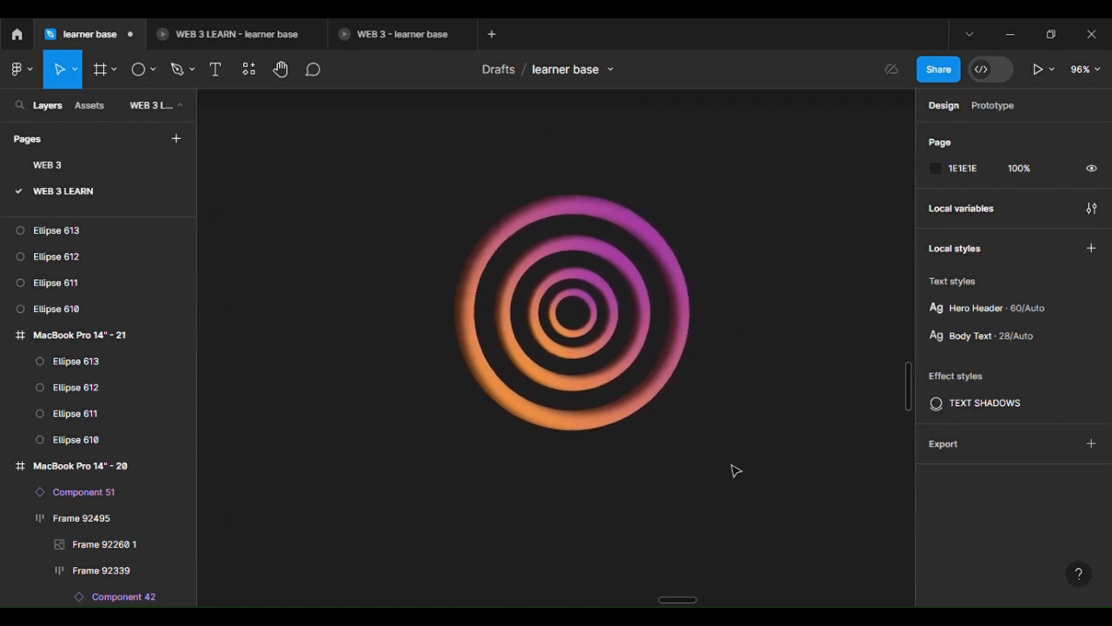
pyautogui.click(104, 77)
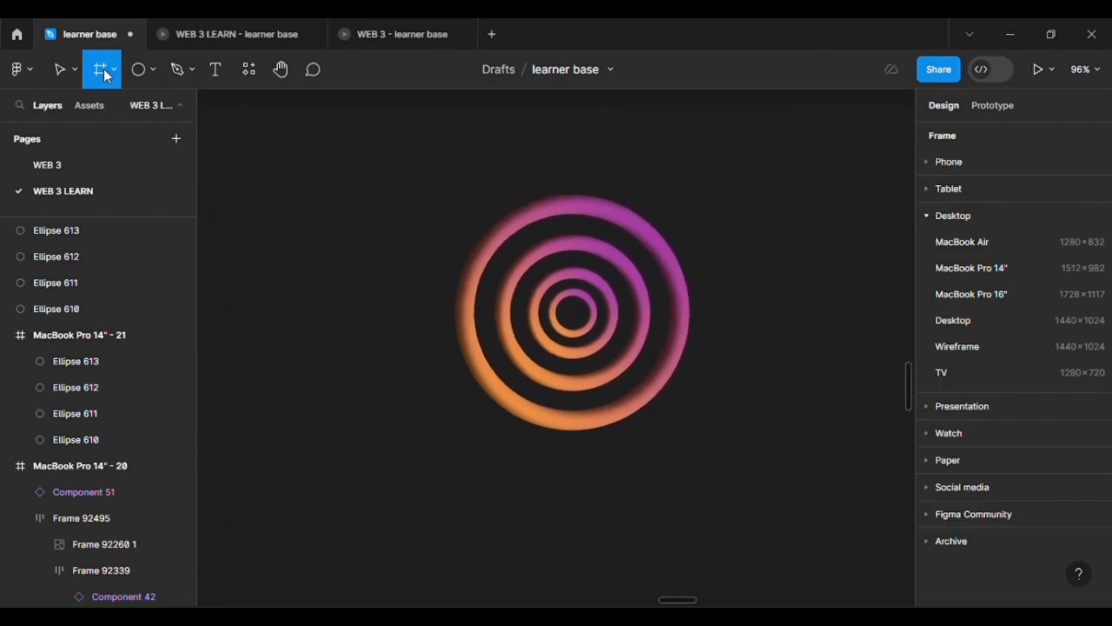
pyautogui.moveTo(419, 166); pyautogui.dragTo(780, 498)
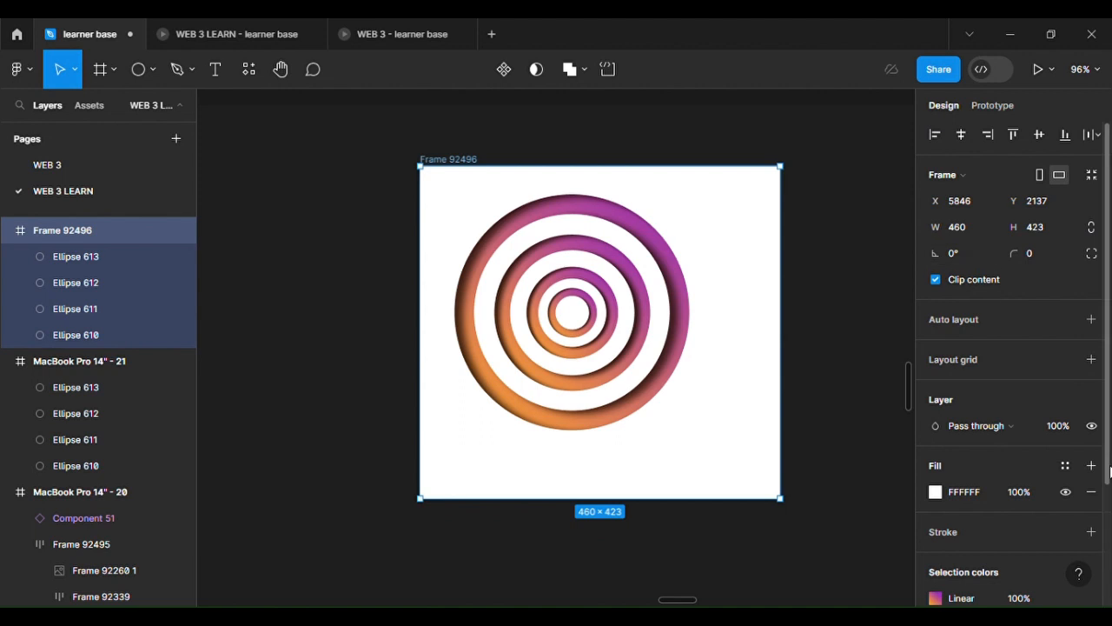
pyautogui.click(1090, 492)
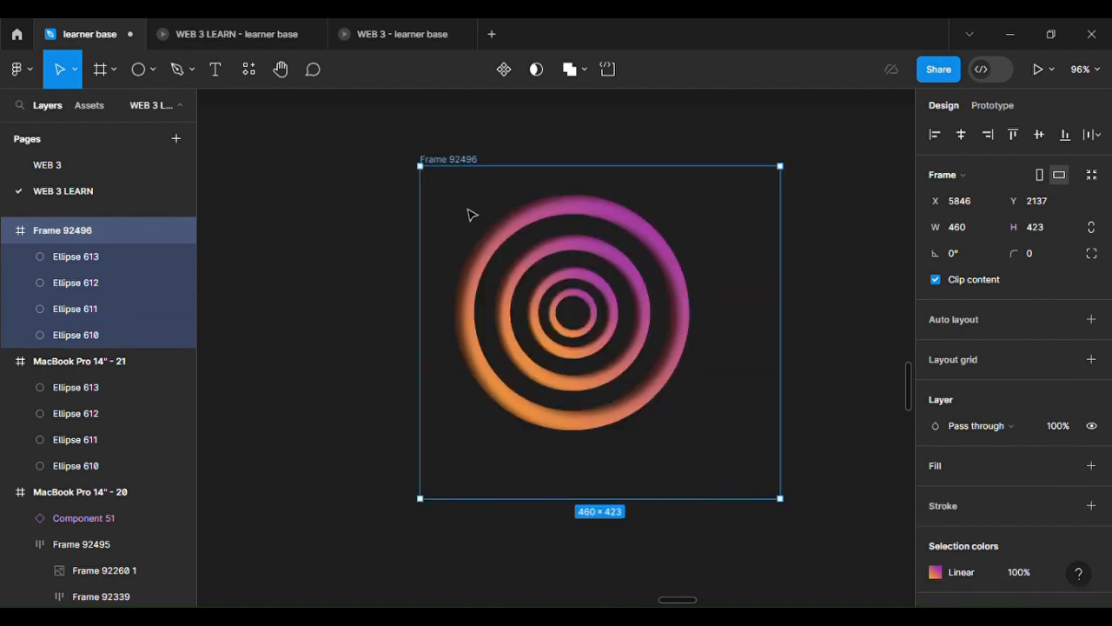
# Move the new frame with its four rings slightly down and to the right on the canvas.
pyautogui.moveTo(461, 206); pyautogui.dragTo(495, 255)
pyautogui.click(495, 254)
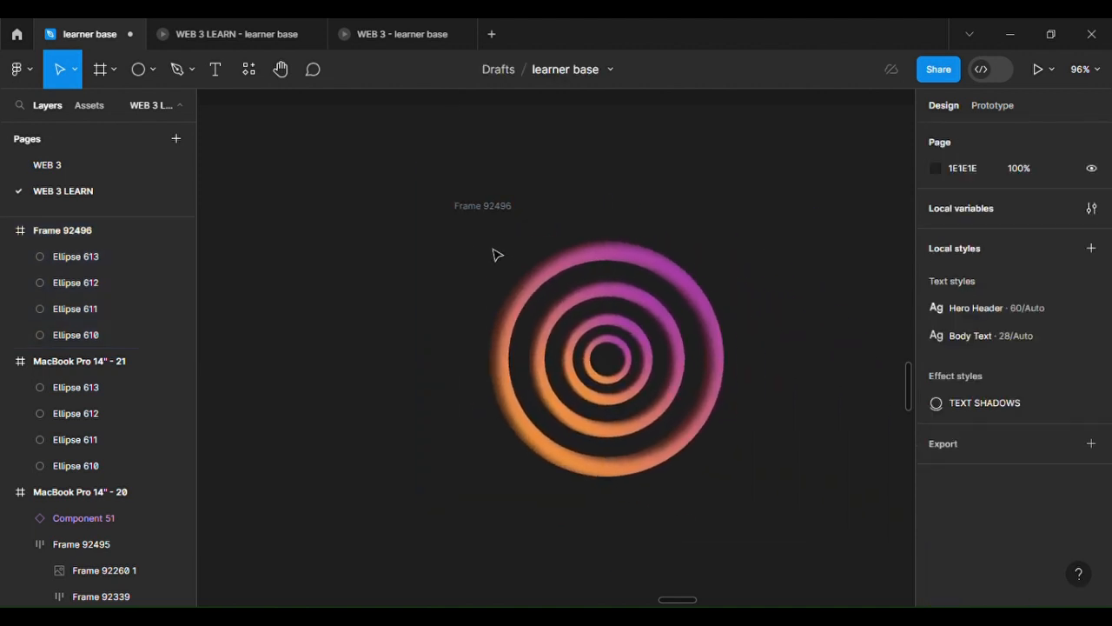
pyautogui.hscroll(1, 495, 252)
pyautogui.scroll(-1, 495, 253)
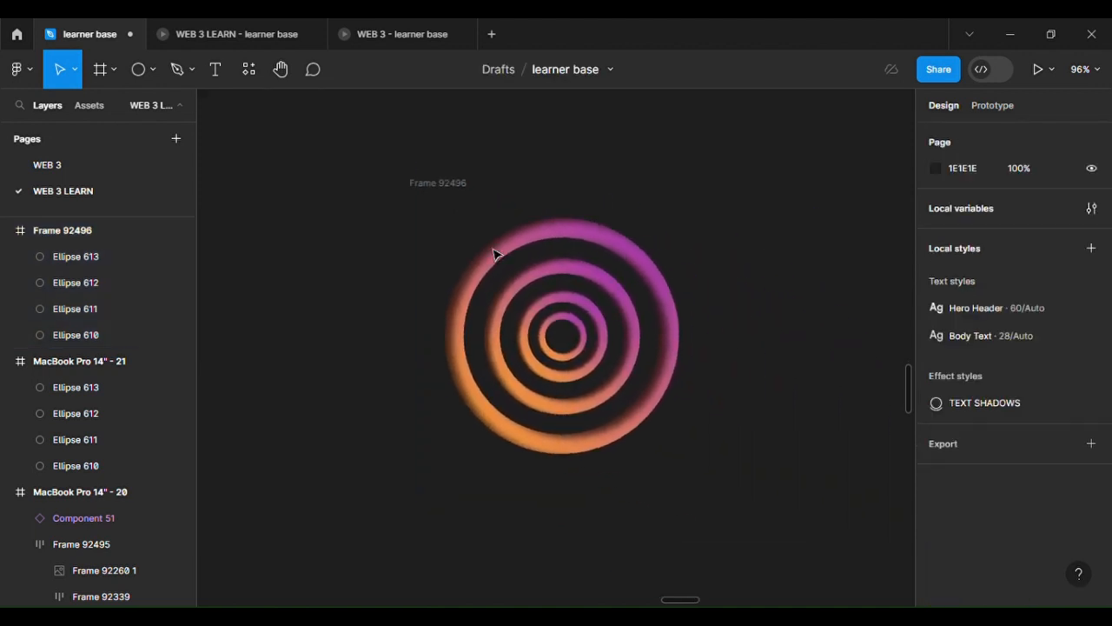
pyautogui.click(462, 188)
pyautogui.click(475, 227)
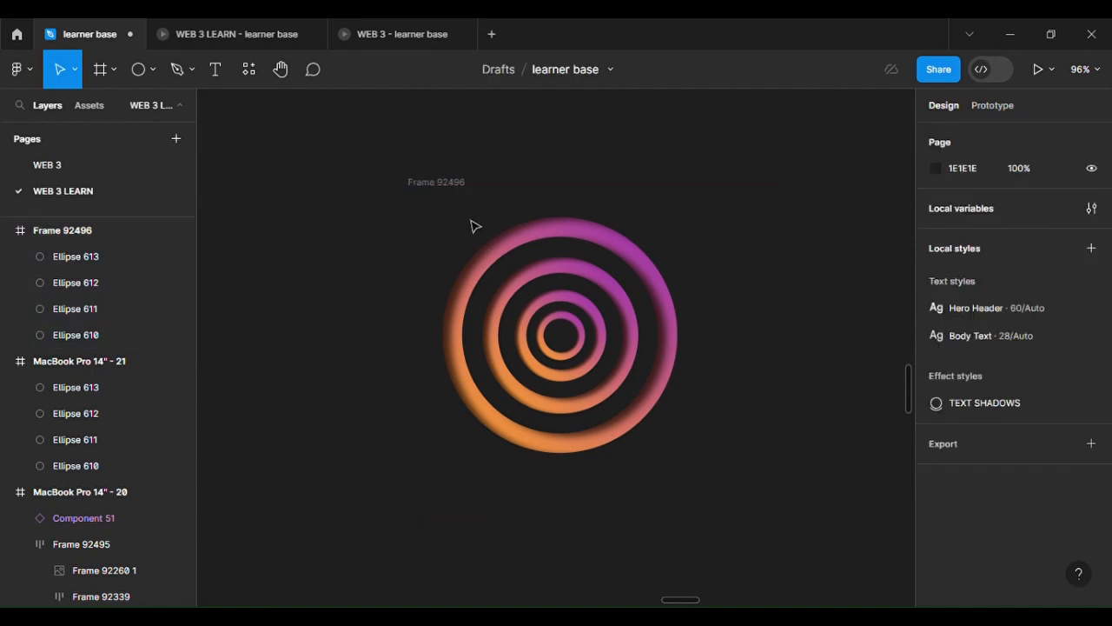
# Centre all four rings together inside their new frame.
pyautogui.moveTo(474, 236); pyautogui.dragTo(689, 432)
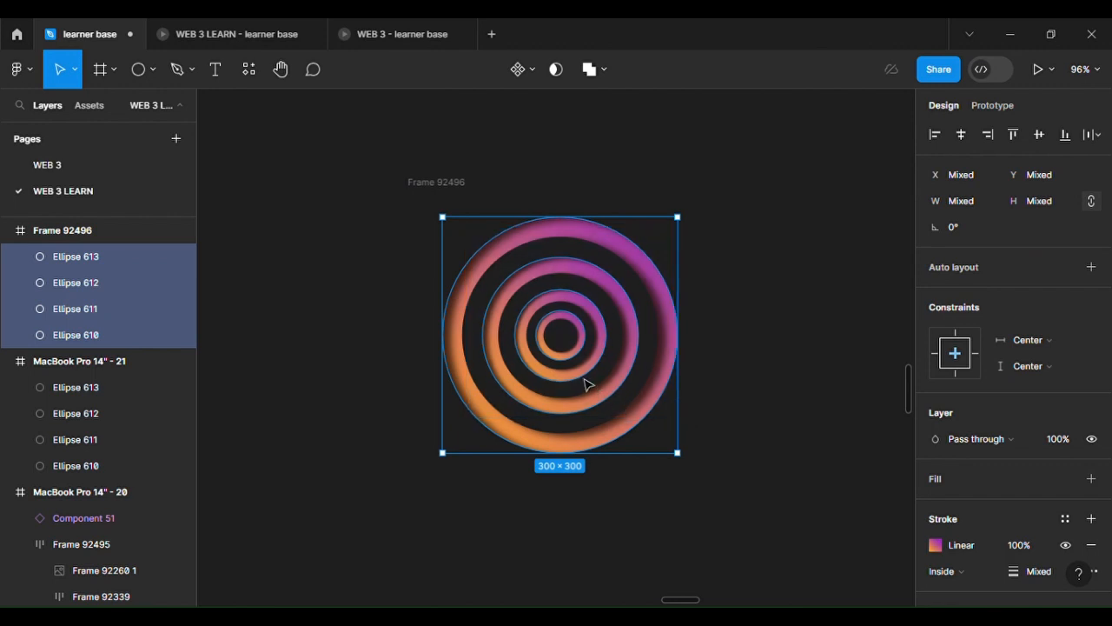
pyautogui.moveTo(584, 384); pyautogui.dragTo(615, 409)
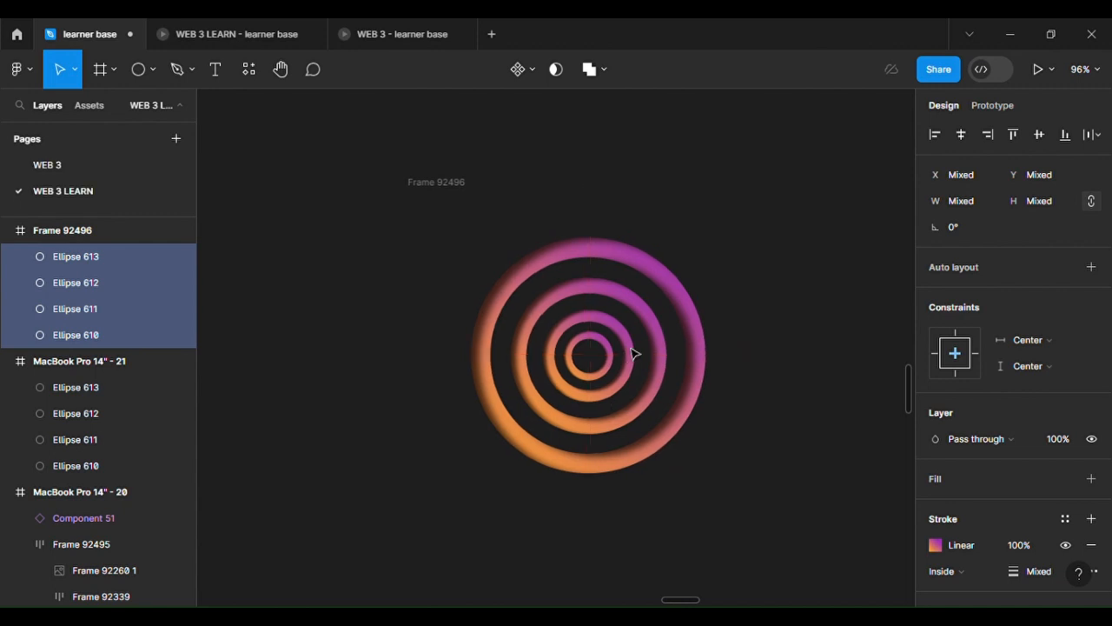
pyautogui.click(465, 187)
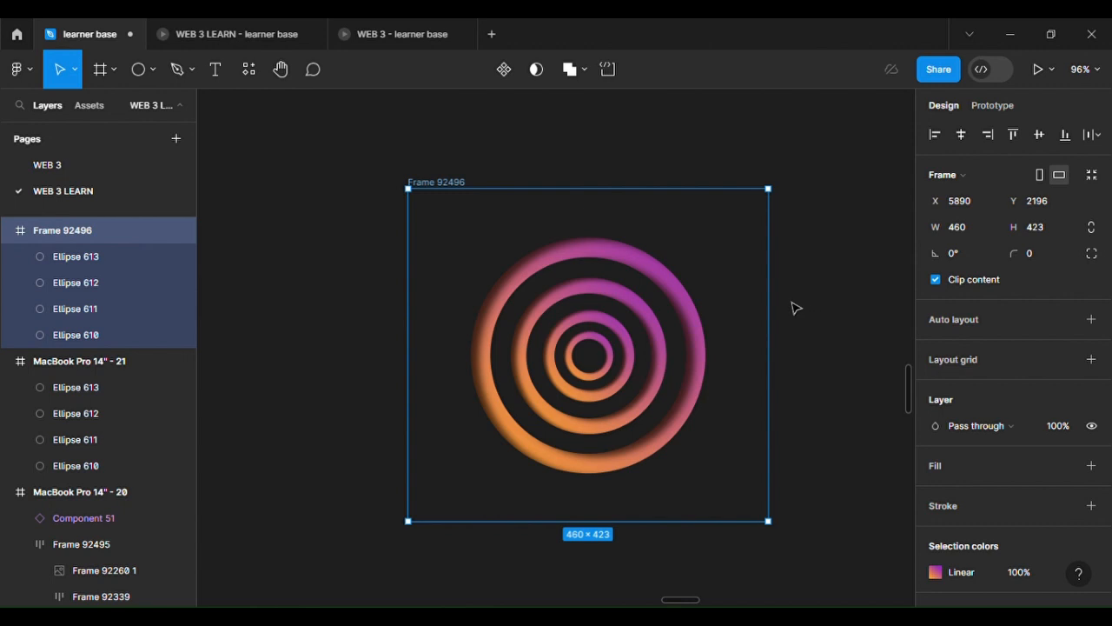
# Examine the rings up close and compare the sizes of the two largest ones.
pyautogui.hscroll(2, 789, 306)
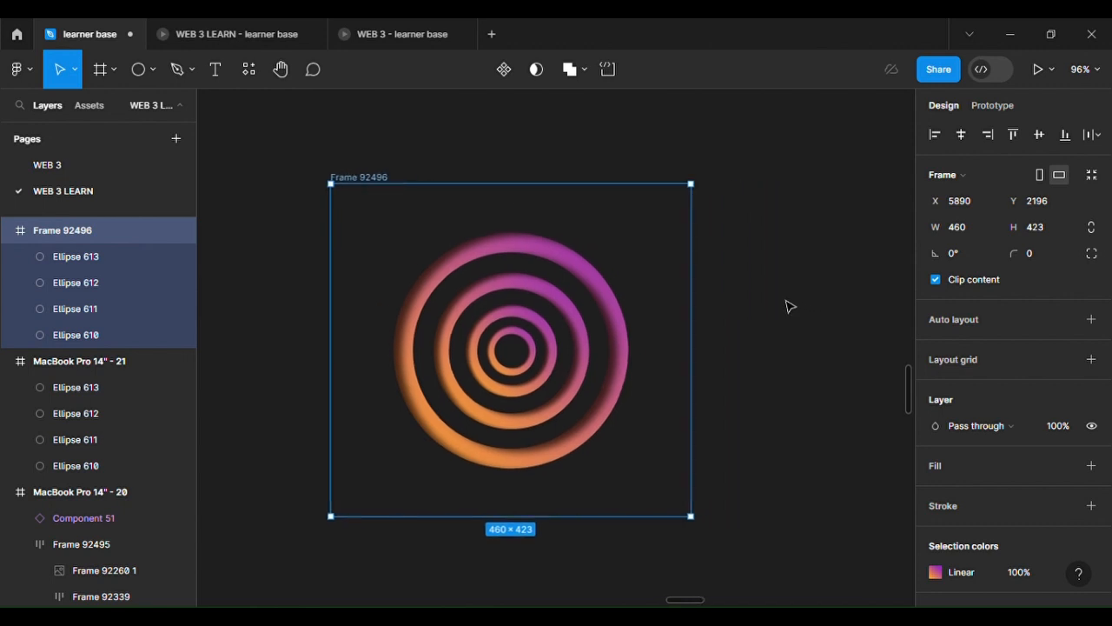
pyautogui.scroll(-3, 789, 306)
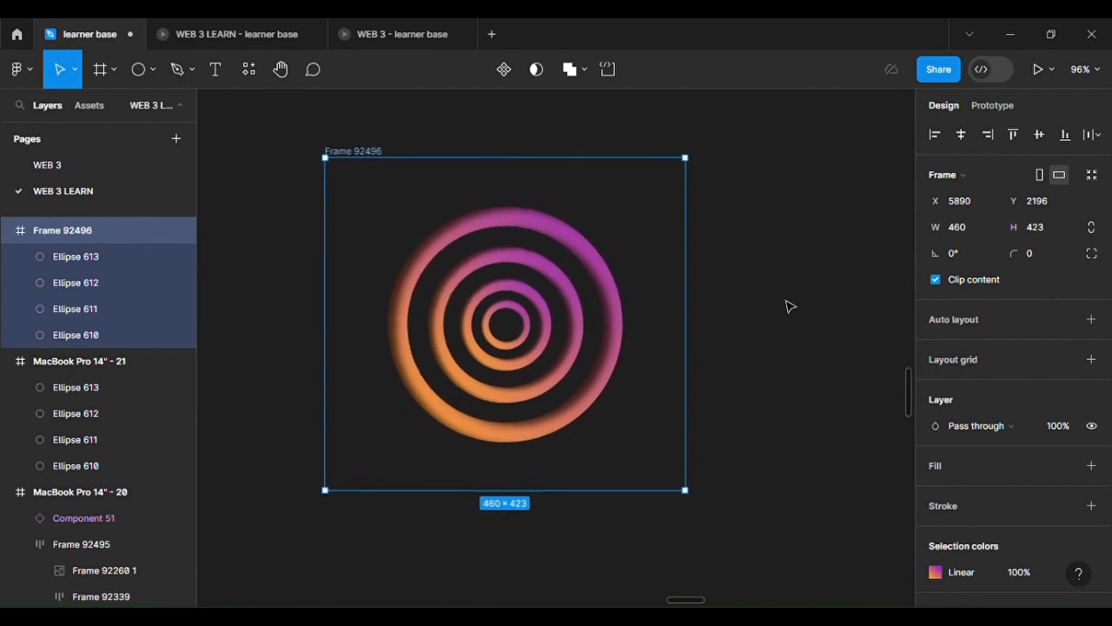
pyautogui.hotkey('shift', '2')
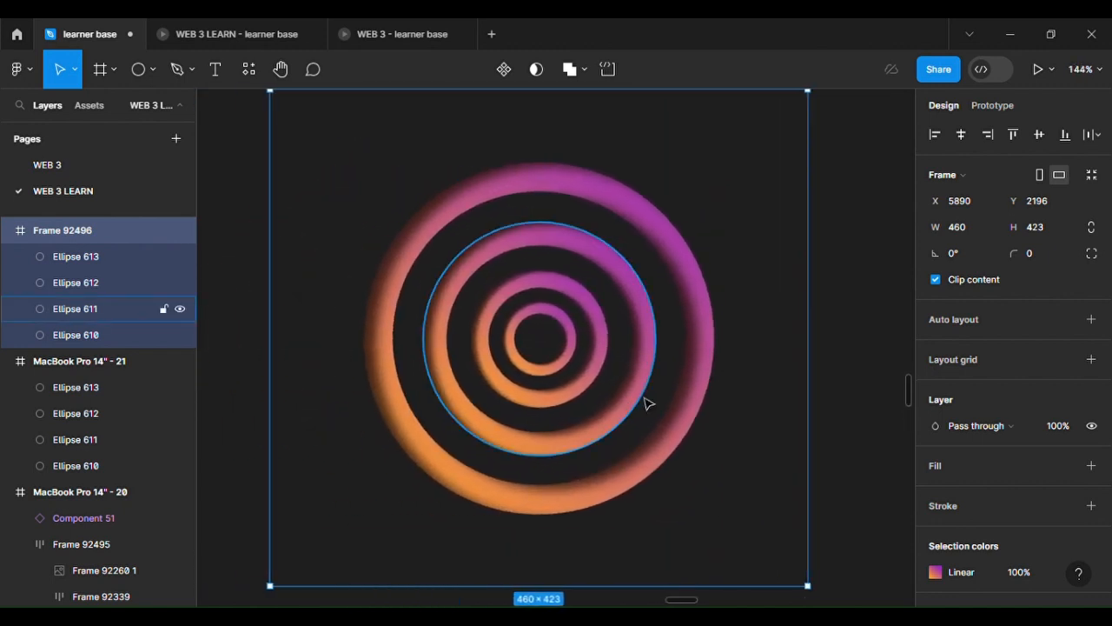
pyautogui.scroll(-3, 648, 402)
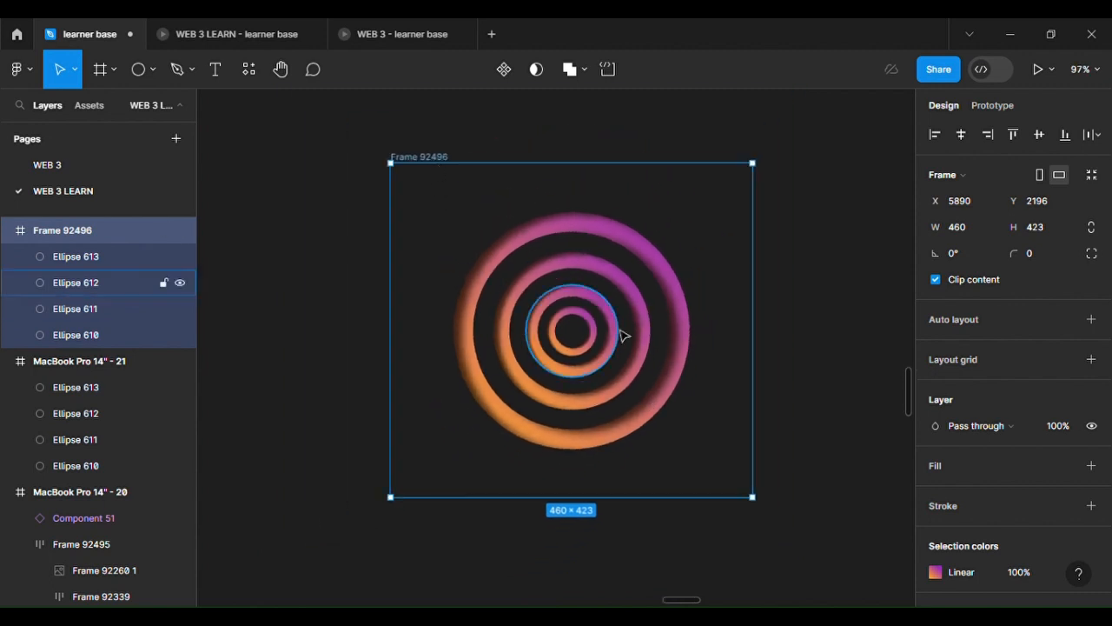
pyautogui.scroll(2, 621, 332)
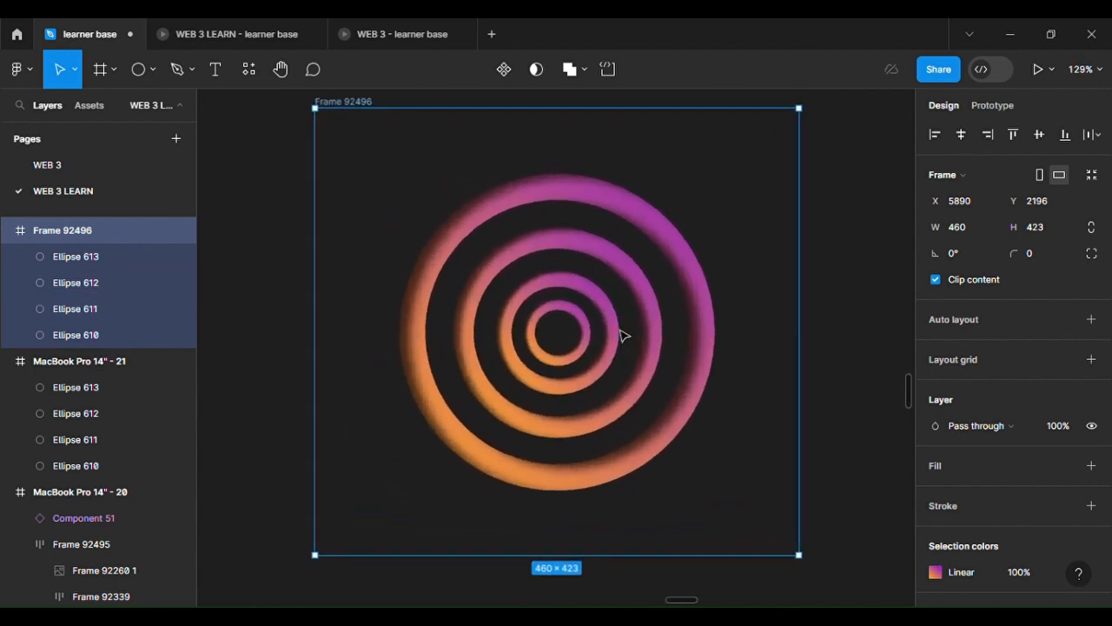
pyautogui.click(624, 414)
pyautogui.scroll(3, 665, 453)
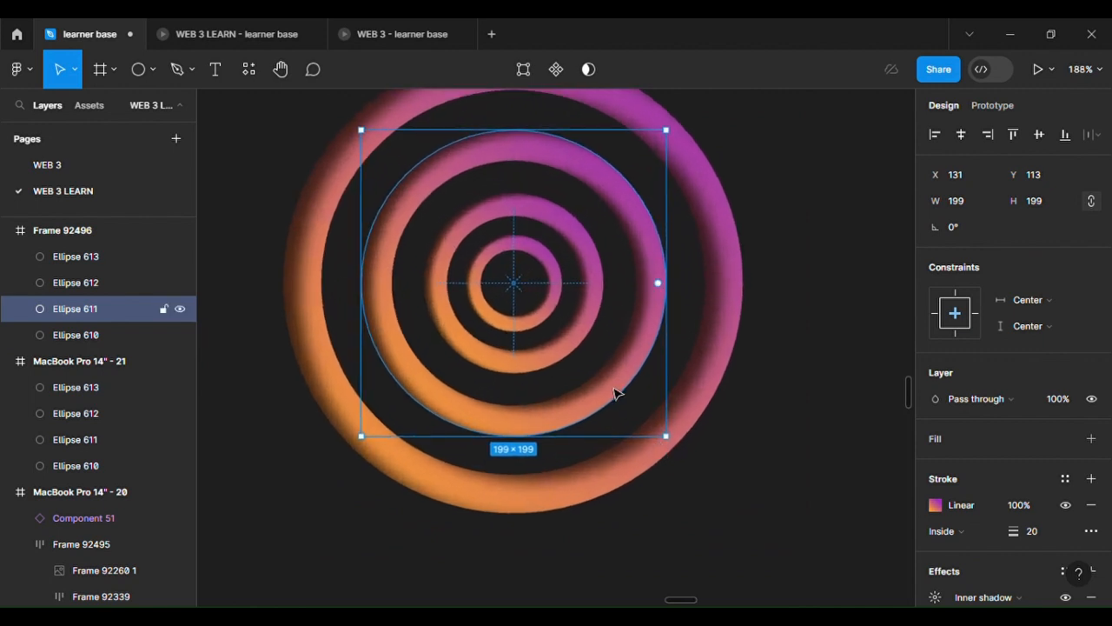
pyautogui.scroll(-1, 614, 393)
pyautogui.click(704, 422)
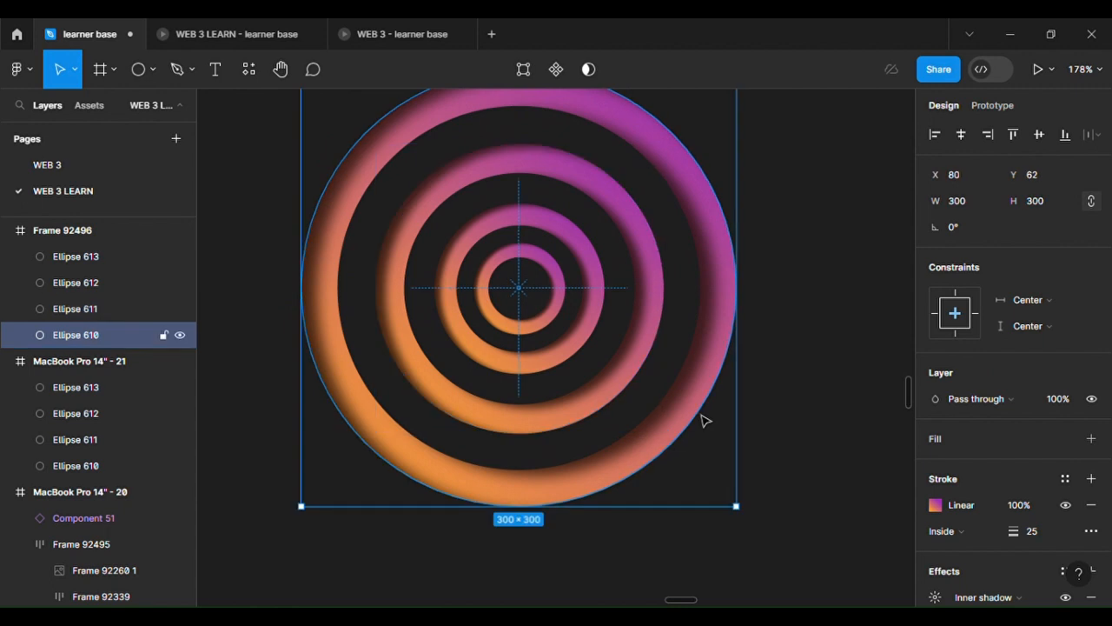
# Resize the second-largest ring to 300 × 300 and centre it vertically and horizontally in the frame.
pyautogui.click(619, 392)
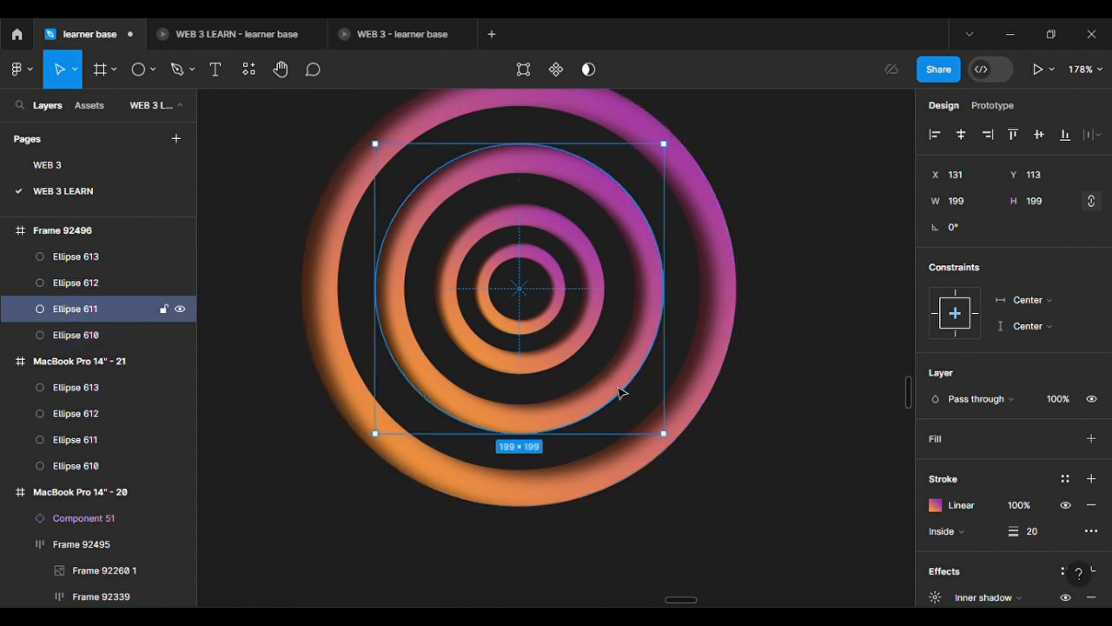
pyautogui.click(962, 208)
pyautogui.write('3')
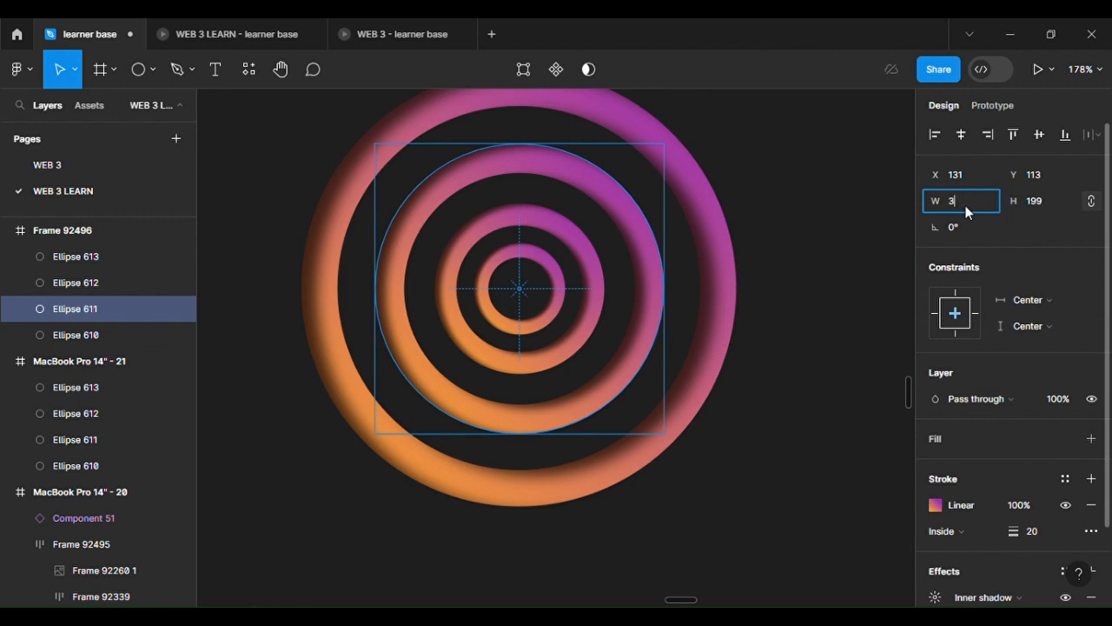
pyautogui.write('00')
pyautogui.press('Return')
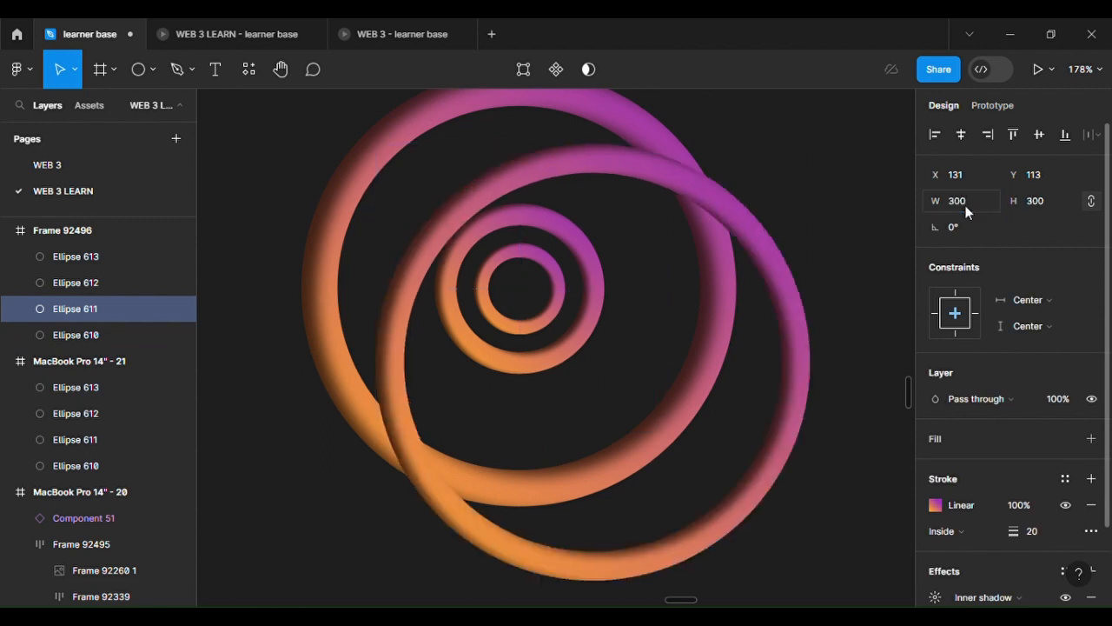
pyautogui.click(1028, 147)
pyautogui.click(958, 140)
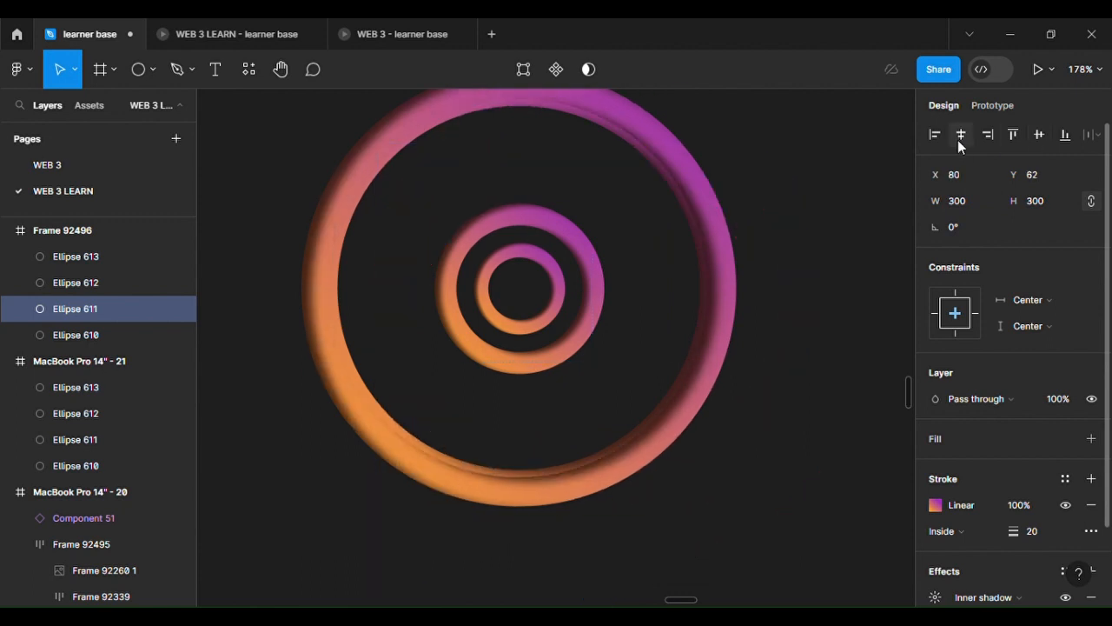
# Resize the third ring, the larger of the two remaining inner ones, to 300 × 300 and centre it in the frame.
pyautogui.click(557, 369)
pyautogui.click(973, 205)
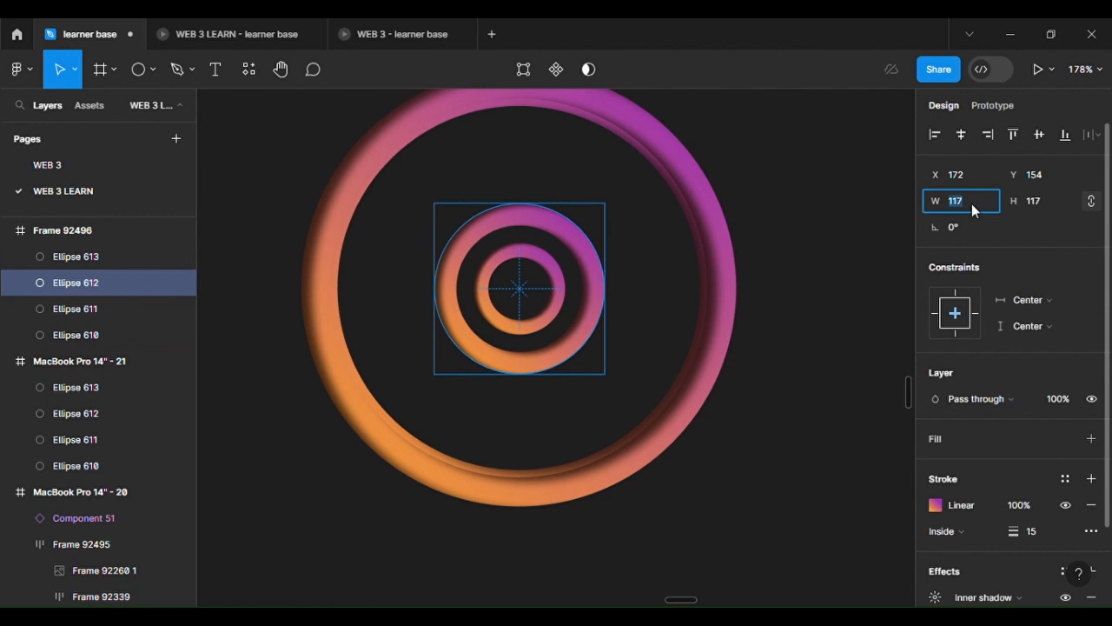
pyautogui.write('300')
pyautogui.press('Return')
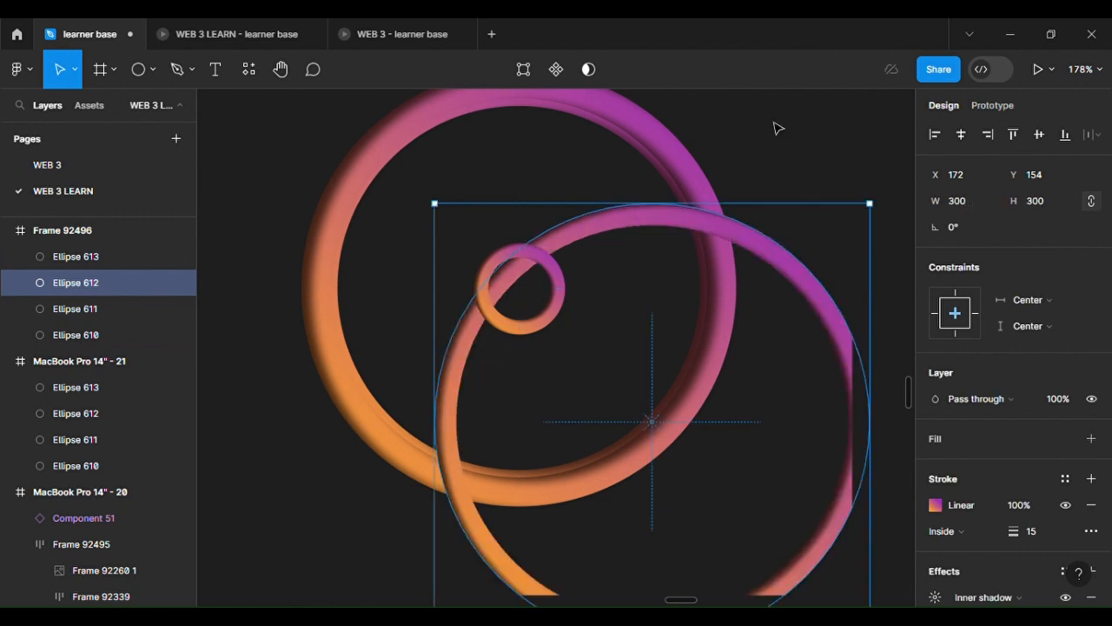
pyautogui.click(1034, 138)
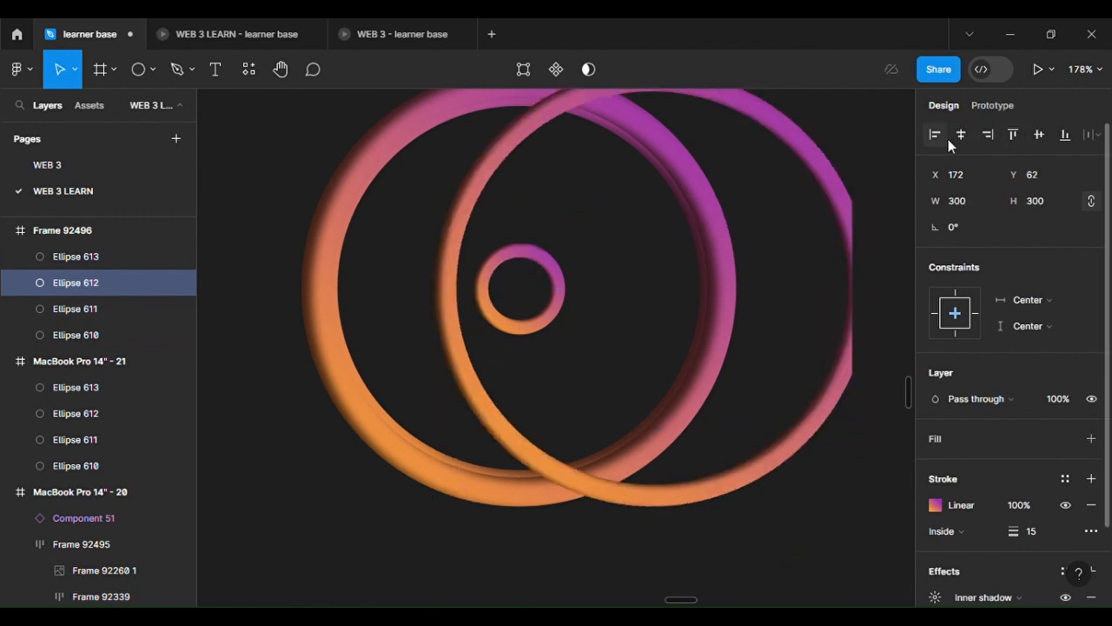
pyautogui.click(962, 136)
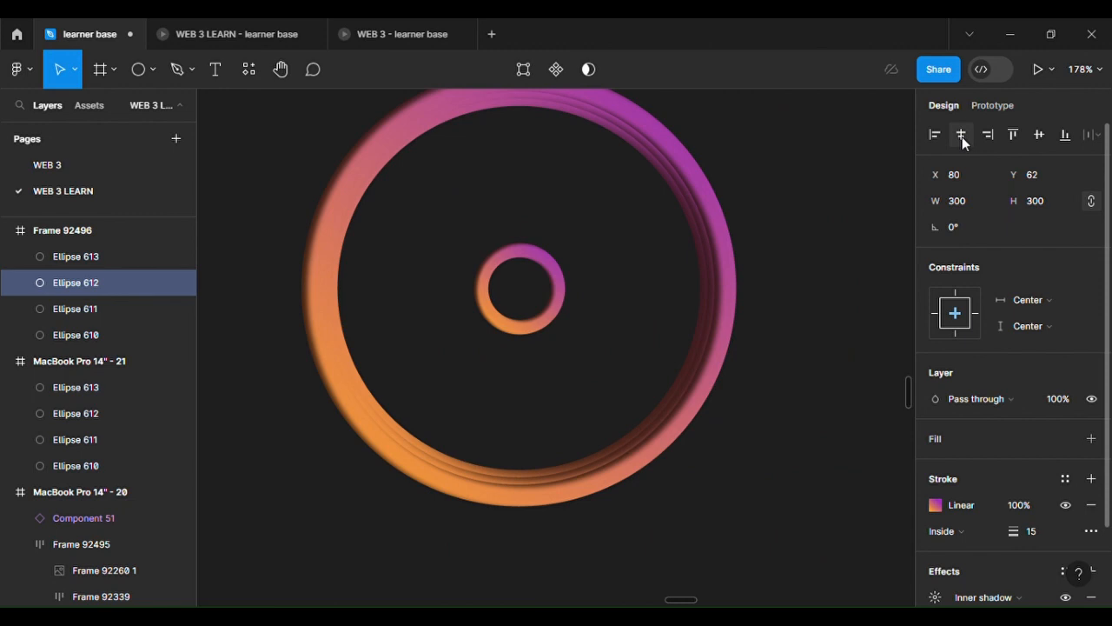
# Resize the smallest ring to 300 × 300 and centre it in the frame over the other three.
pyautogui.click(563, 323)
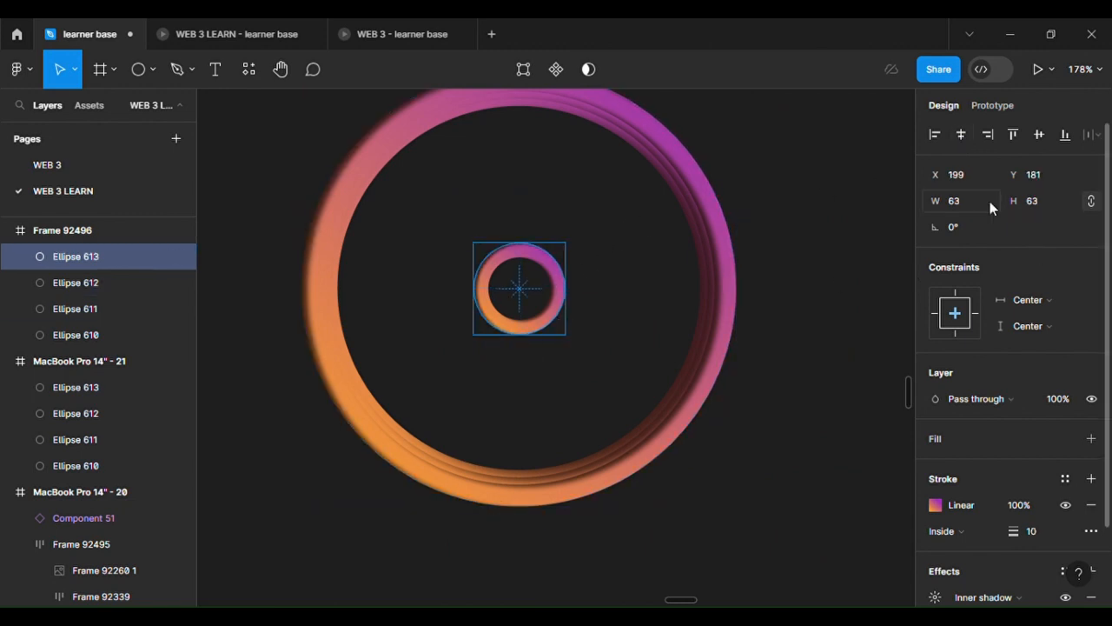
pyautogui.click(959, 203)
pyautogui.press('BackSpace')
pyautogui.press('BackSpace')
pyautogui.write('30')
pyautogui.press('Return')
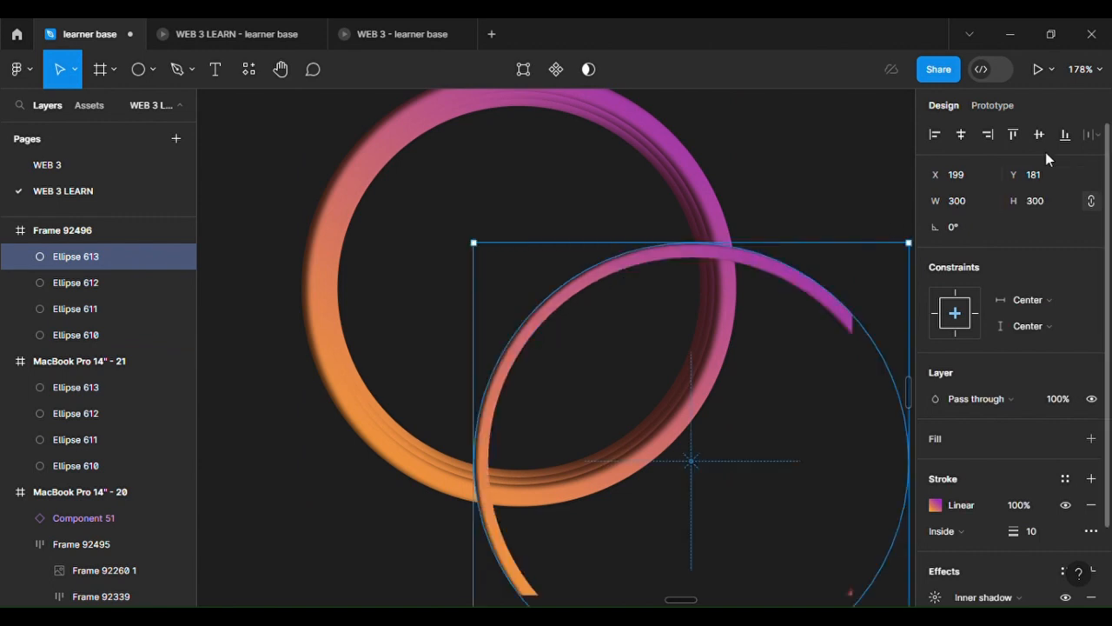
pyautogui.click(1038, 137)
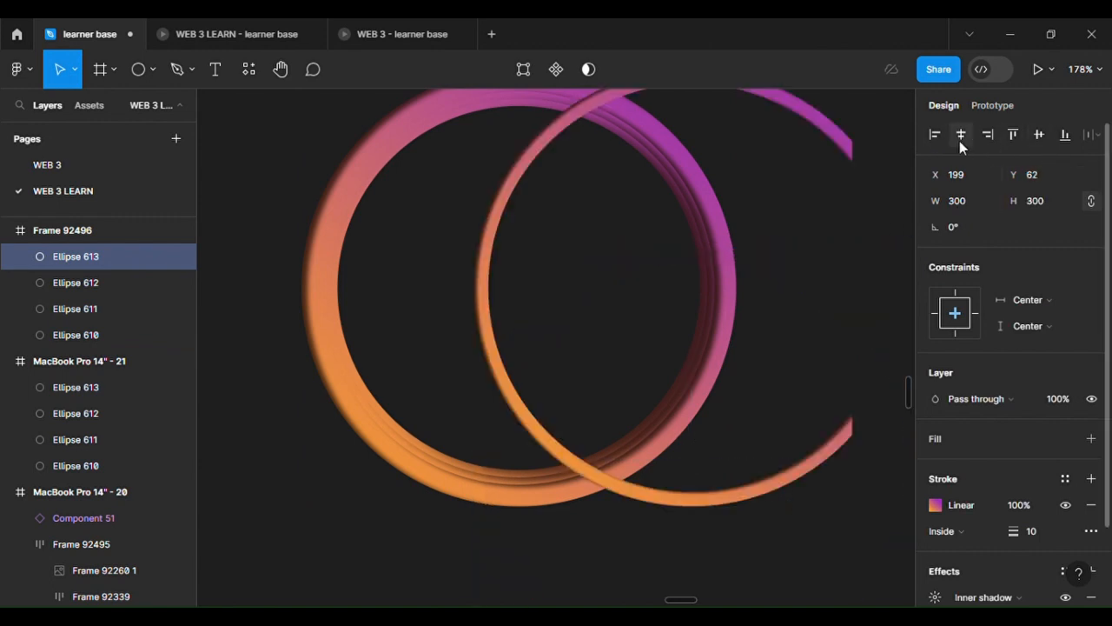
pyautogui.click(960, 141)
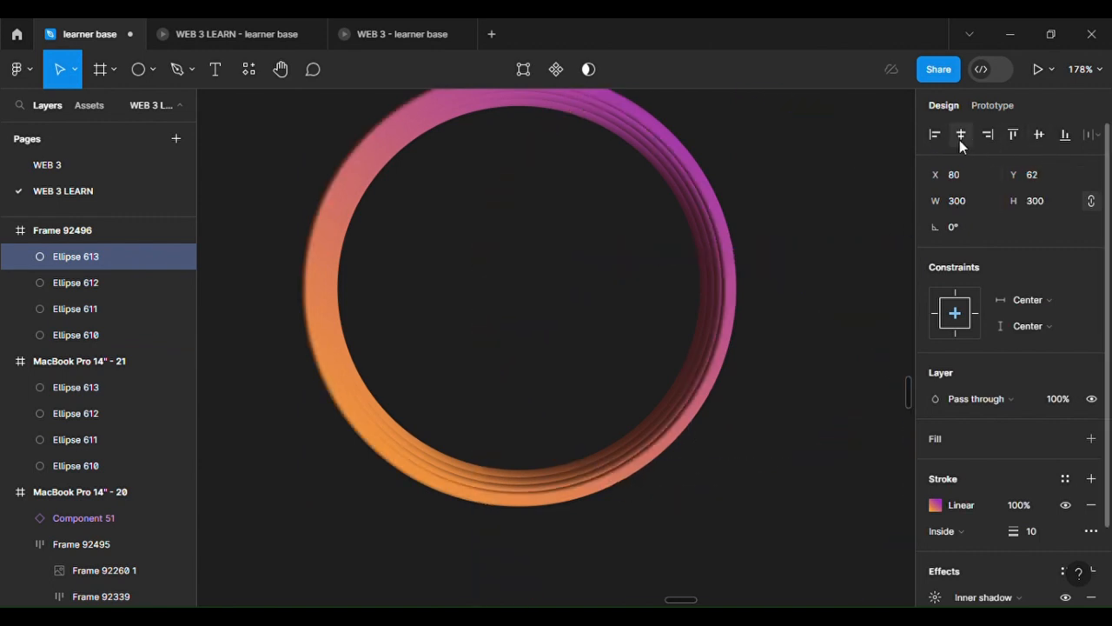
# Set the stroke weight of Ellipse 611 and Ellipse 612 in the new frame to 25.
pyautogui.click(68, 303)
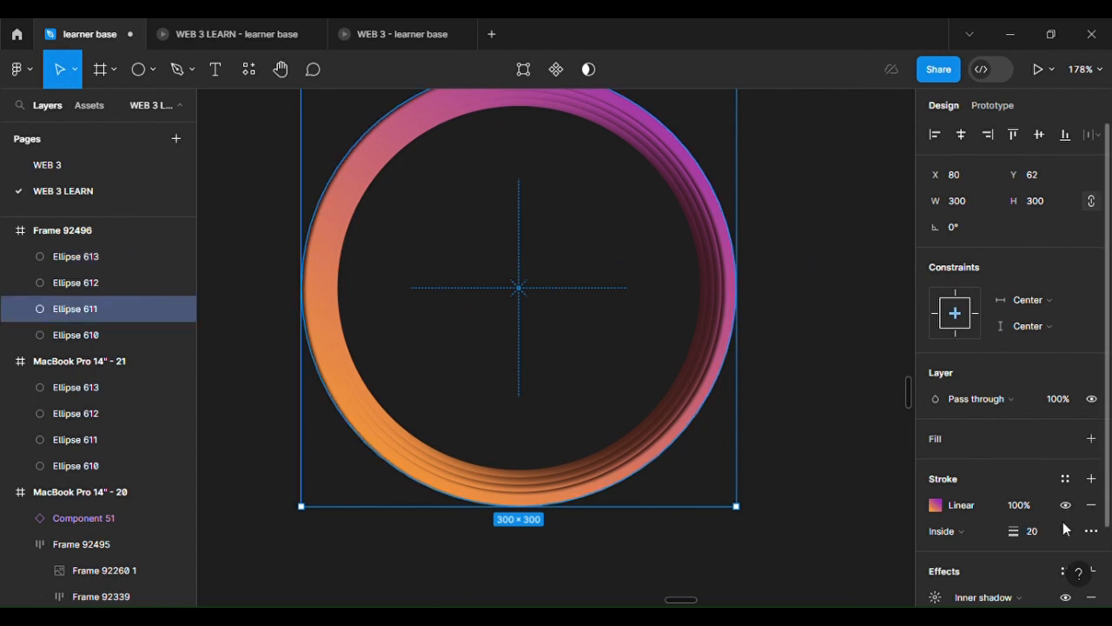
pyautogui.press('BackSpace')
pyautogui.click(92, 278)
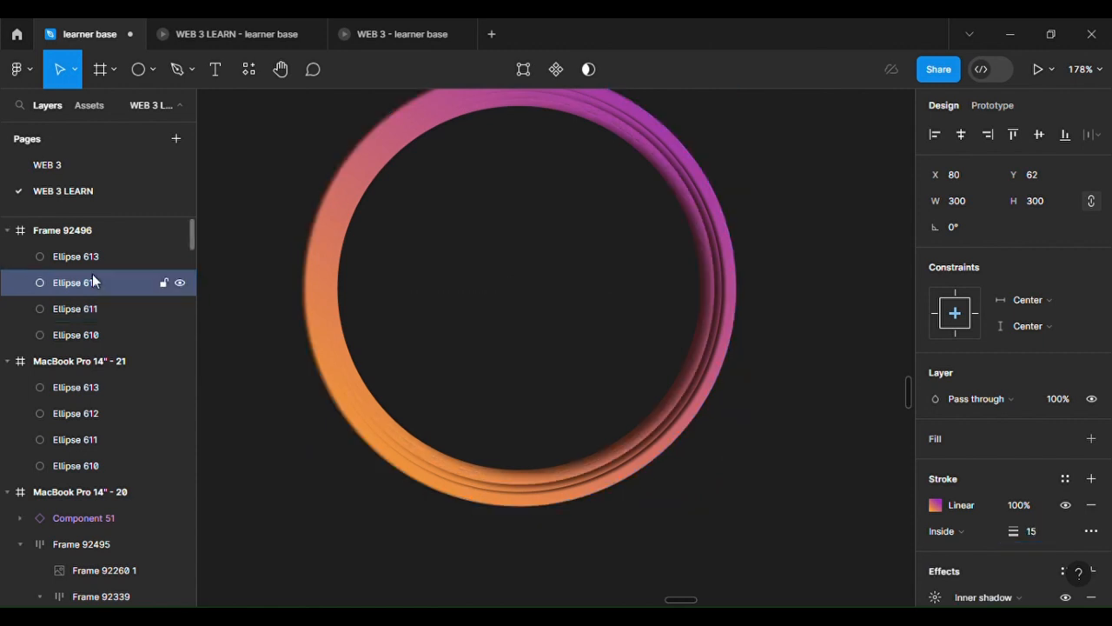
pyautogui.click(1037, 534)
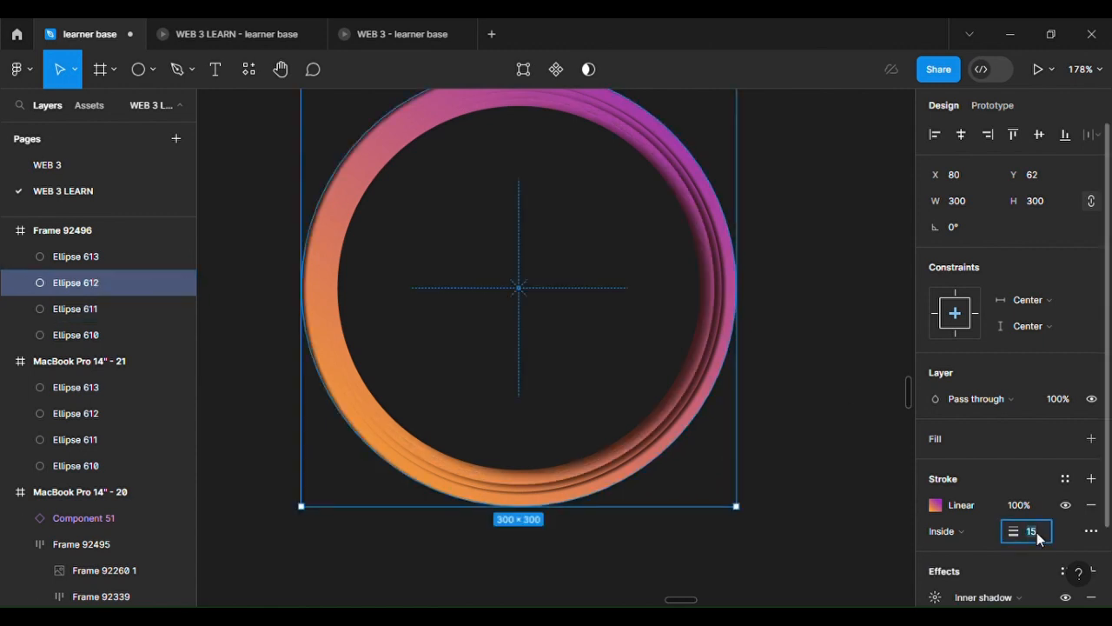
pyautogui.write('2')
pyautogui.press('Return')
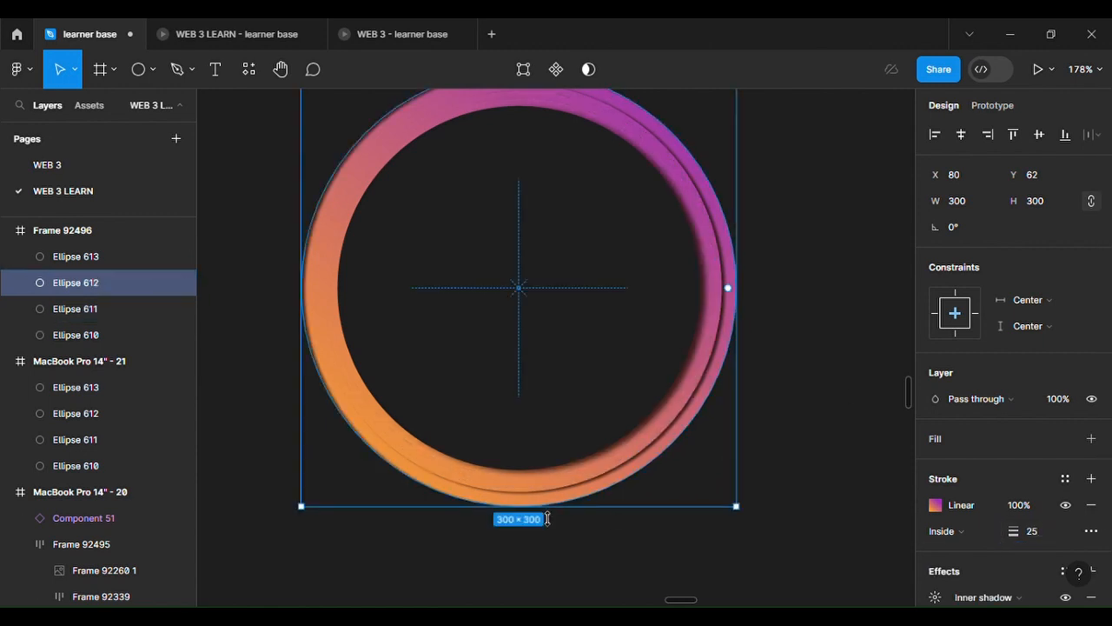
# Set the stroke weight of Ellipse 613 in Frame 92496 to 25.
pyautogui.click(105, 259)
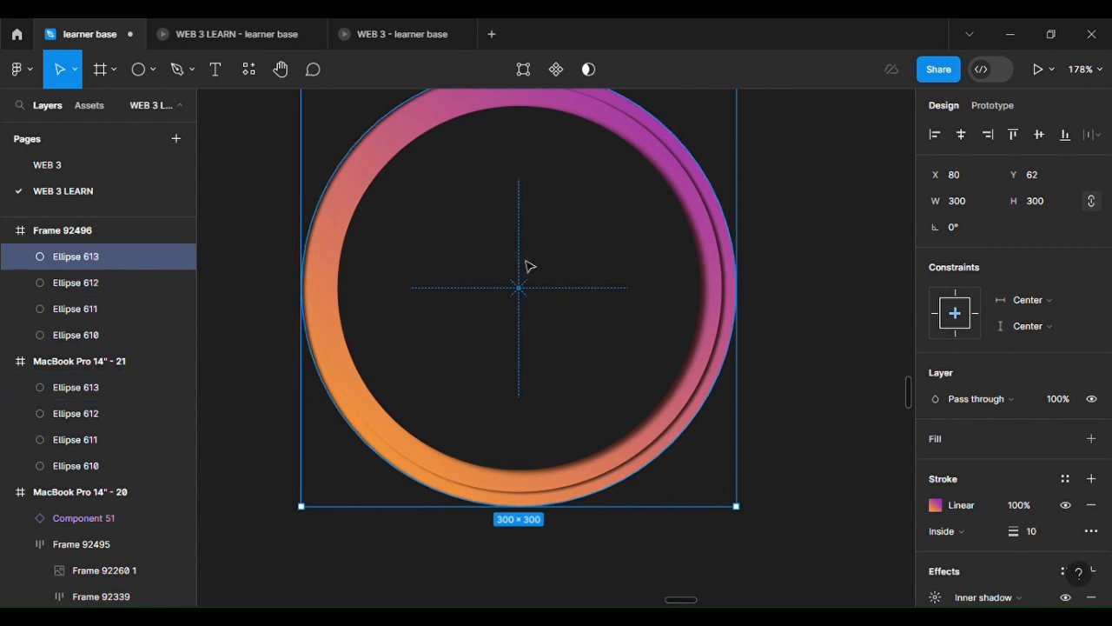
pyautogui.click(1039, 533)
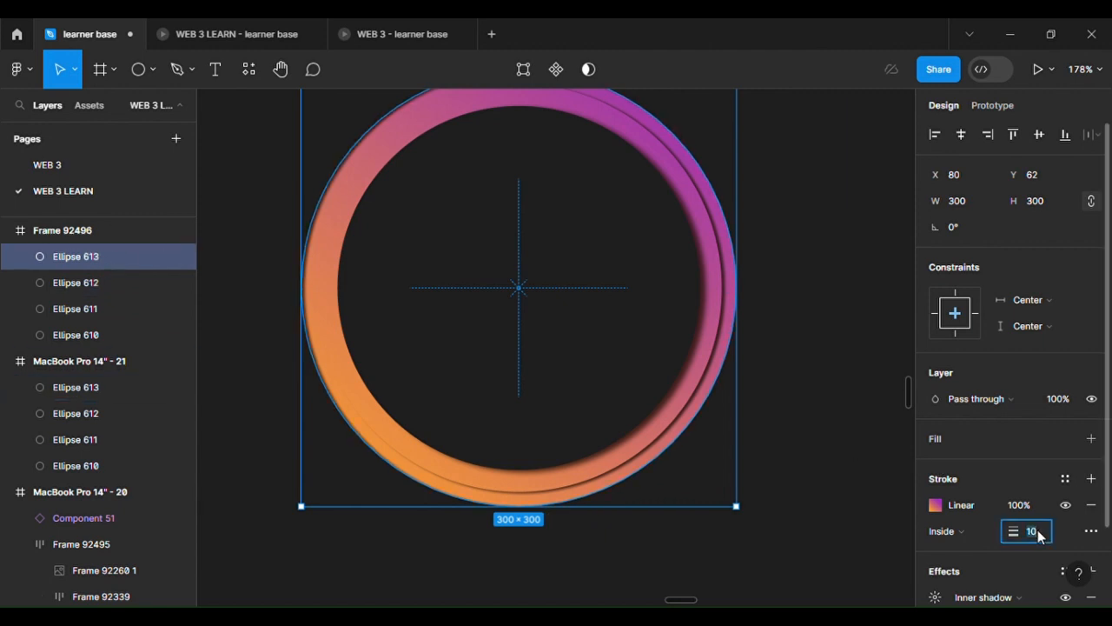
pyautogui.write('25')
pyautogui.press('Return')
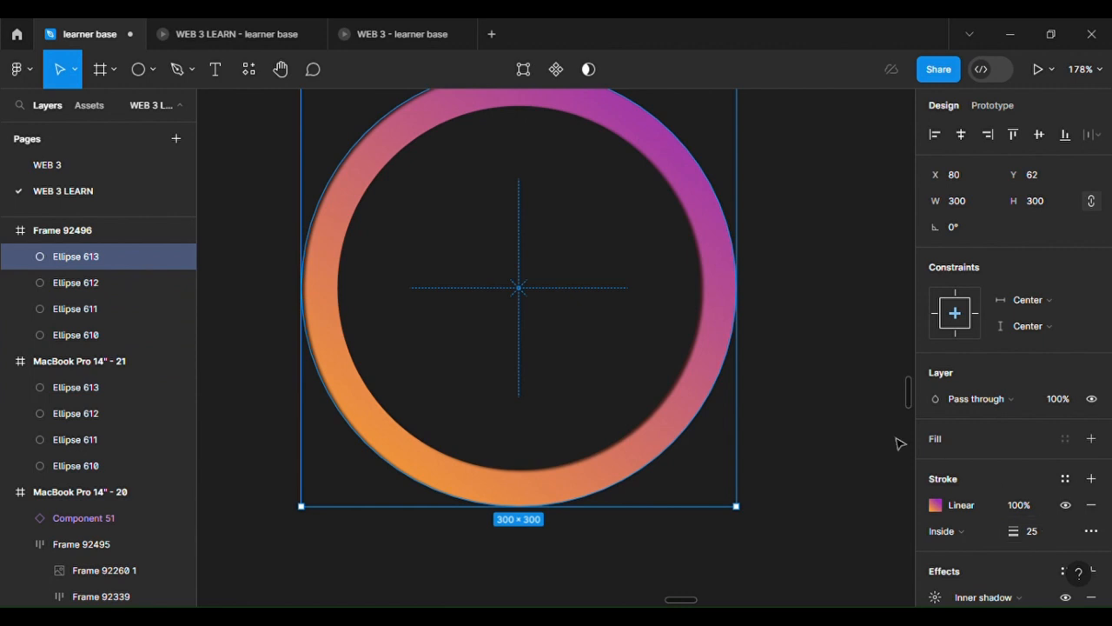
pyautogui.scroll(-5, 654, 292)
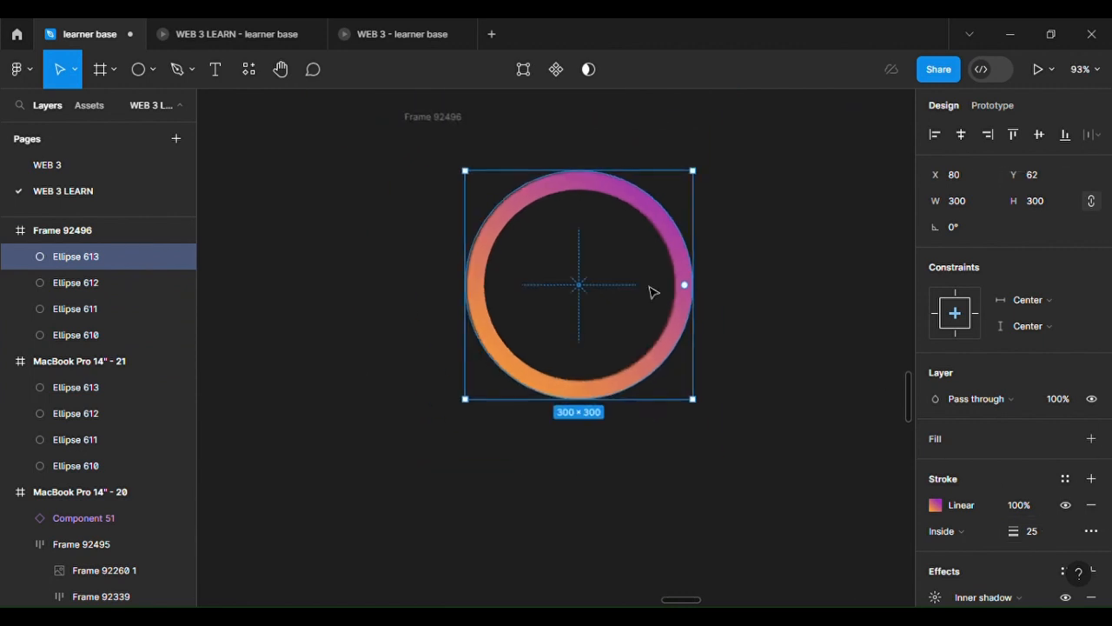
pyautogui.click(718, 285)
pyautogui.moveTo(450, 208); pyautogui.dragTo(583, 281)
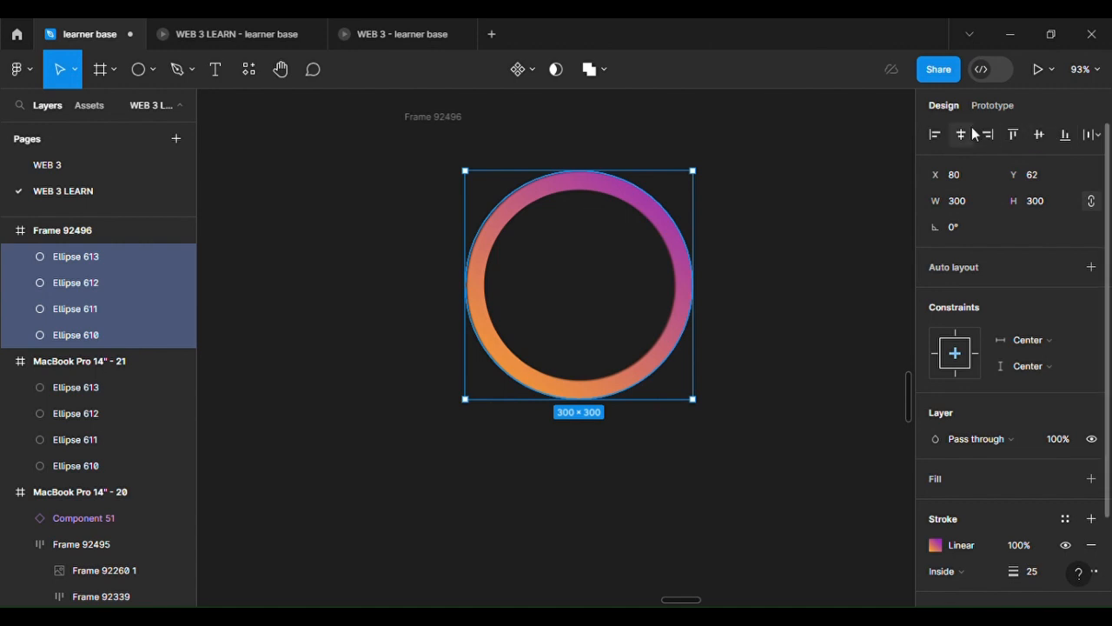
pyautogui.click(842, 252)
# Duplicate Frame 92496 with its four rings and place the copy beside the original at about X 6378, Y 2196.
pyautogui.scroll(-3, 842, 252)
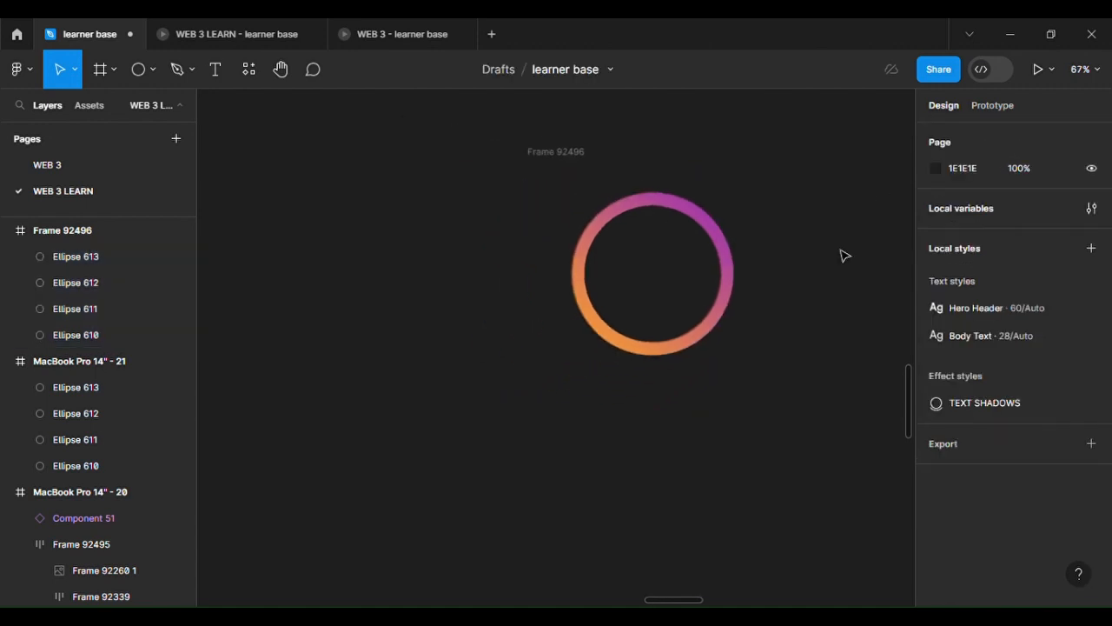
pyautogui.hscroll(2, 844, 255)
pyautogui.click(449, 167)
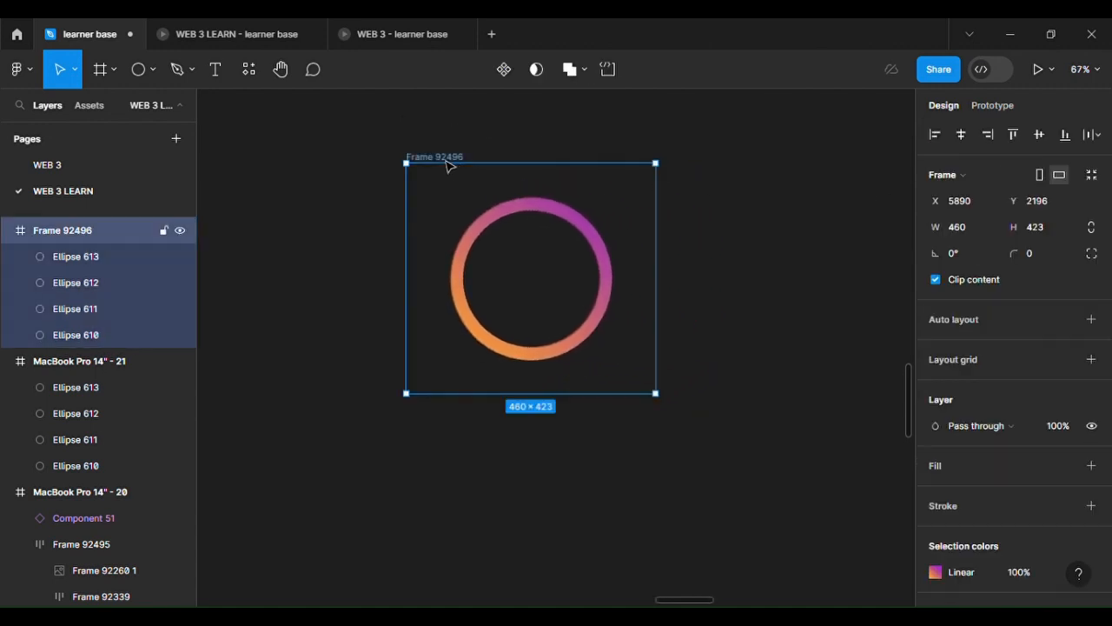
pyautogui.scroll(2, 690, 211)
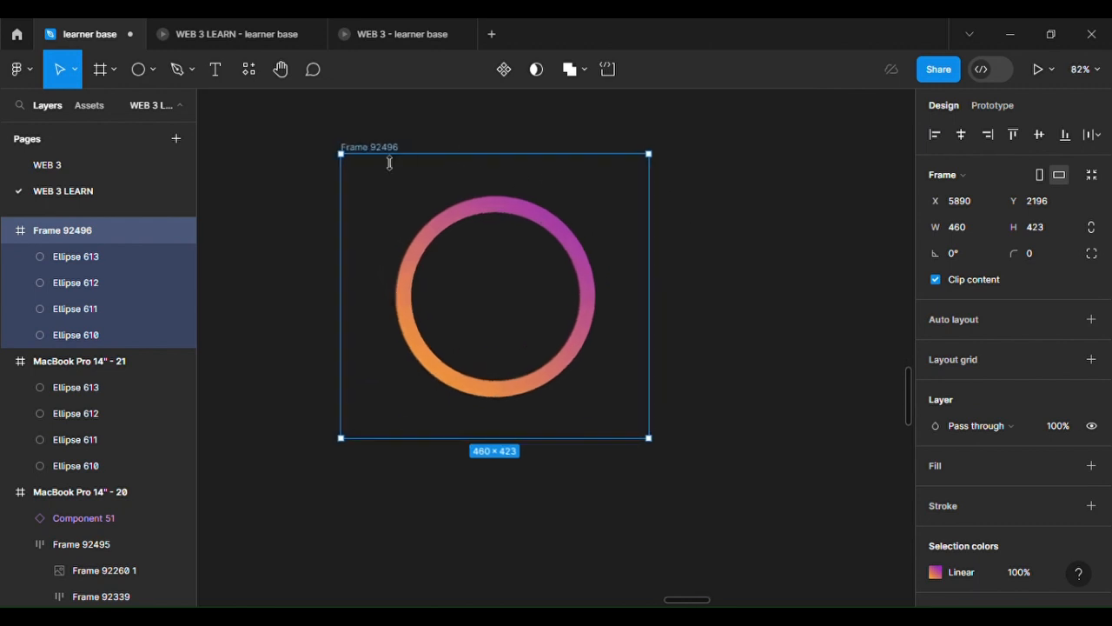
pyautogui.moveTo(387, 153); pyautogui.dragTo(709, 152)
pyautogui.hscroll(4, 709, 152)
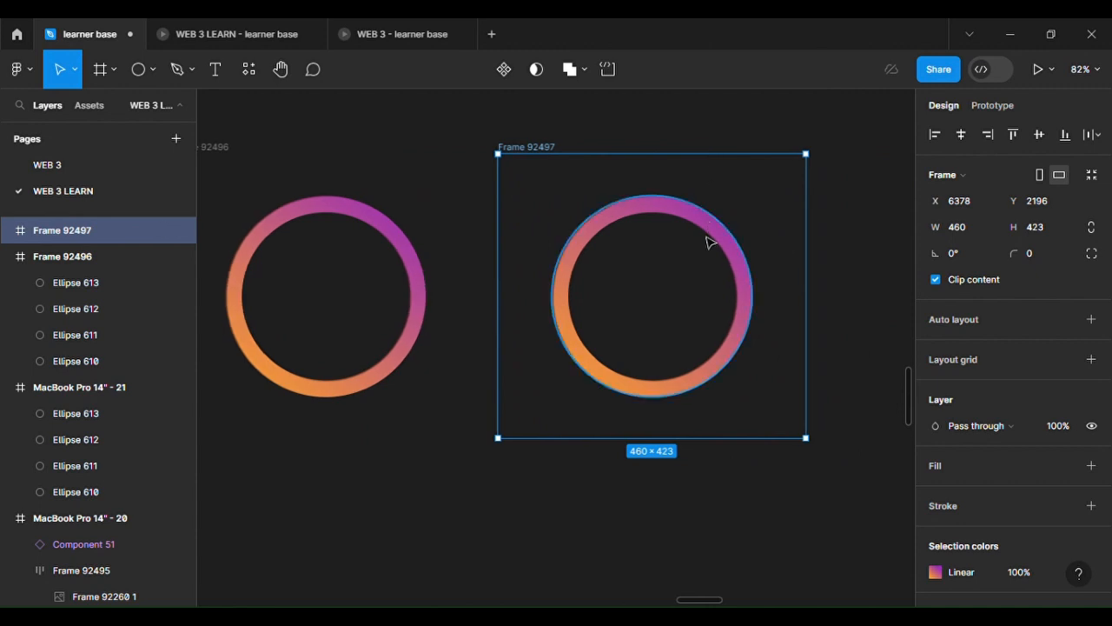
pyautogui.scroll(2, 709, 243)
# Scale Ellipse 612 in the duplicated frame down proportionally to about 205 × 205 and centre it vertically and horizontally.
pyautogui.click(105, 314)
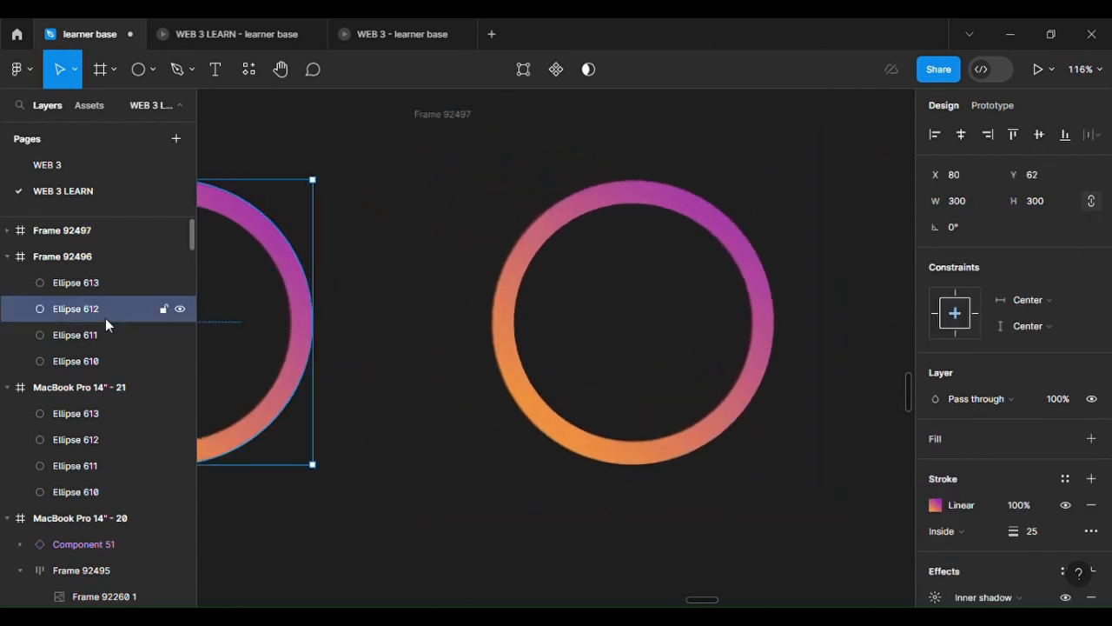
pyautogui.click(440, 115)
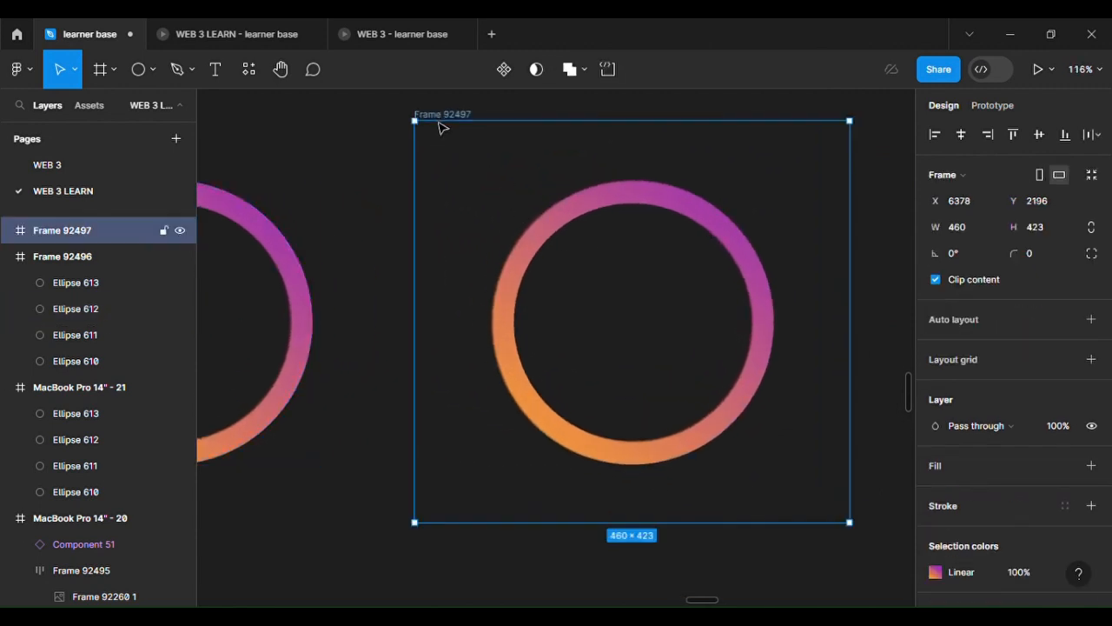
pyautogui.click(7, 256)
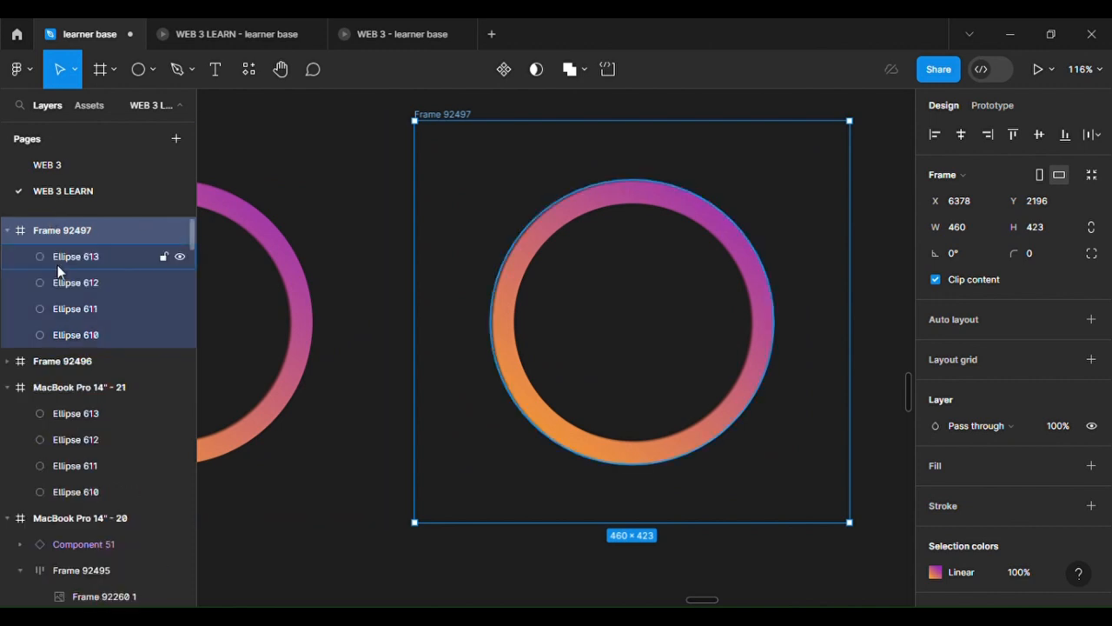
pyautogui.click(108, 280)
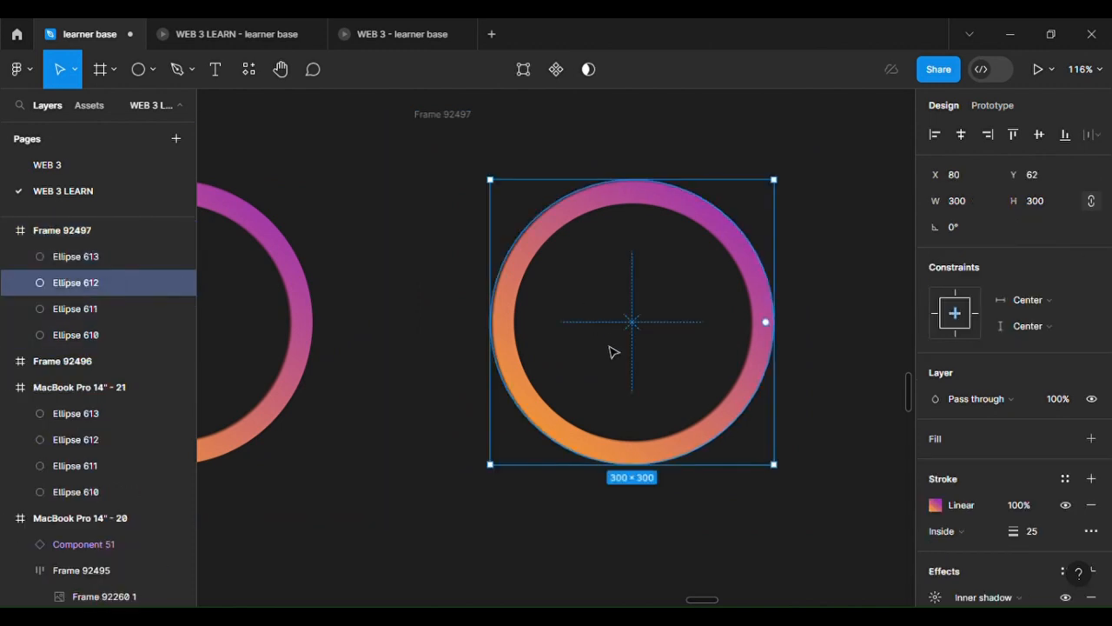
pyautogui.scroll(2, 735, 409)
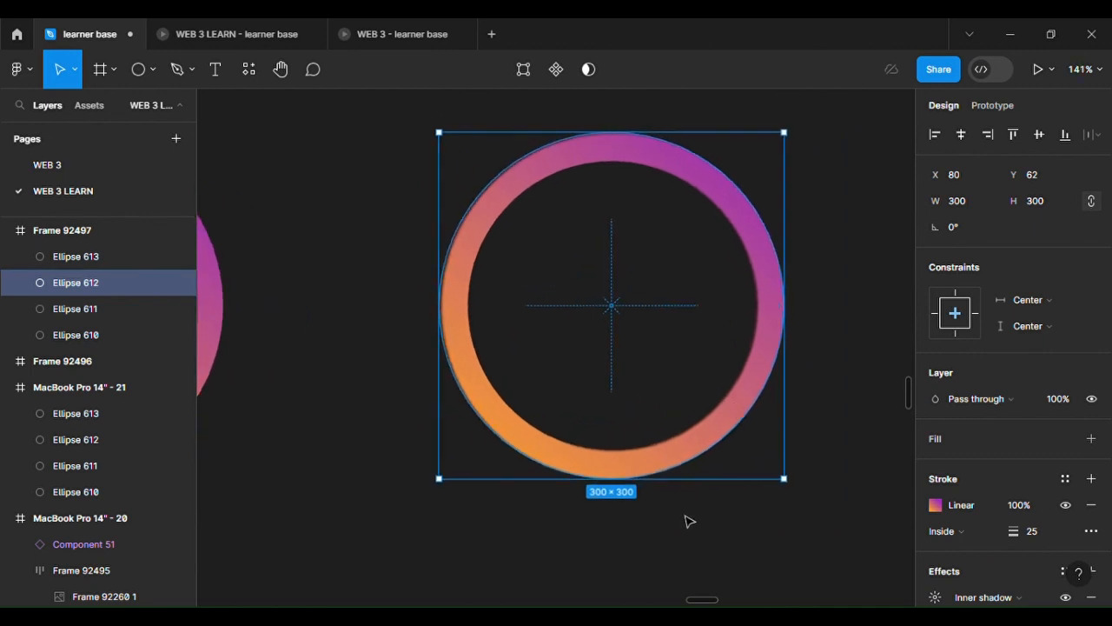
pyautogui.press('k')
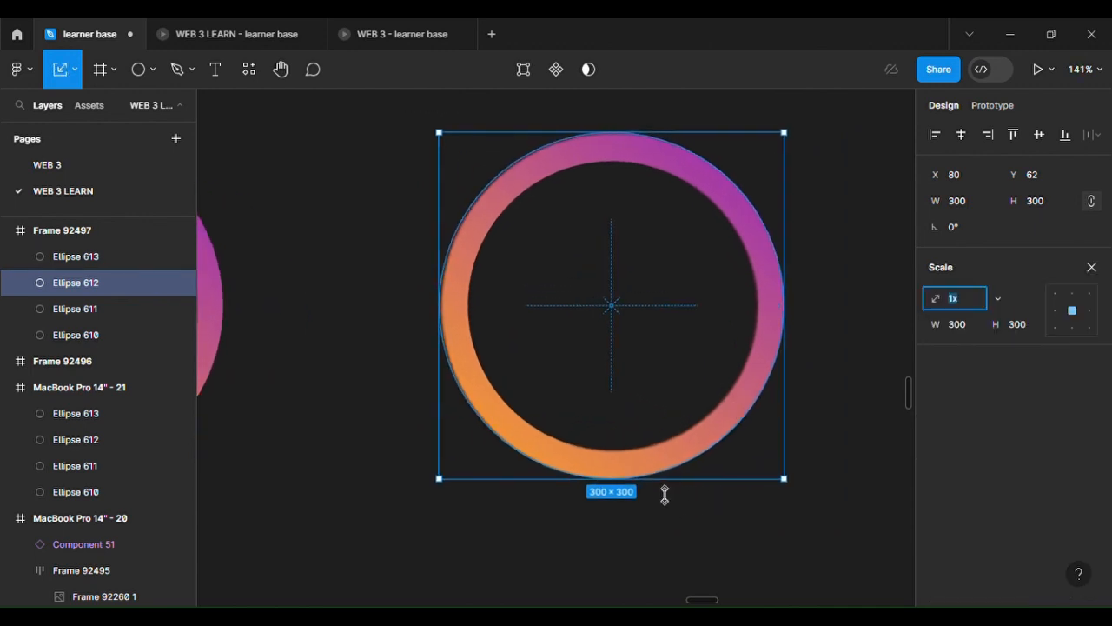
pyautogui.moveTo(665, 492); pyautogui.dragTo(646, 417)
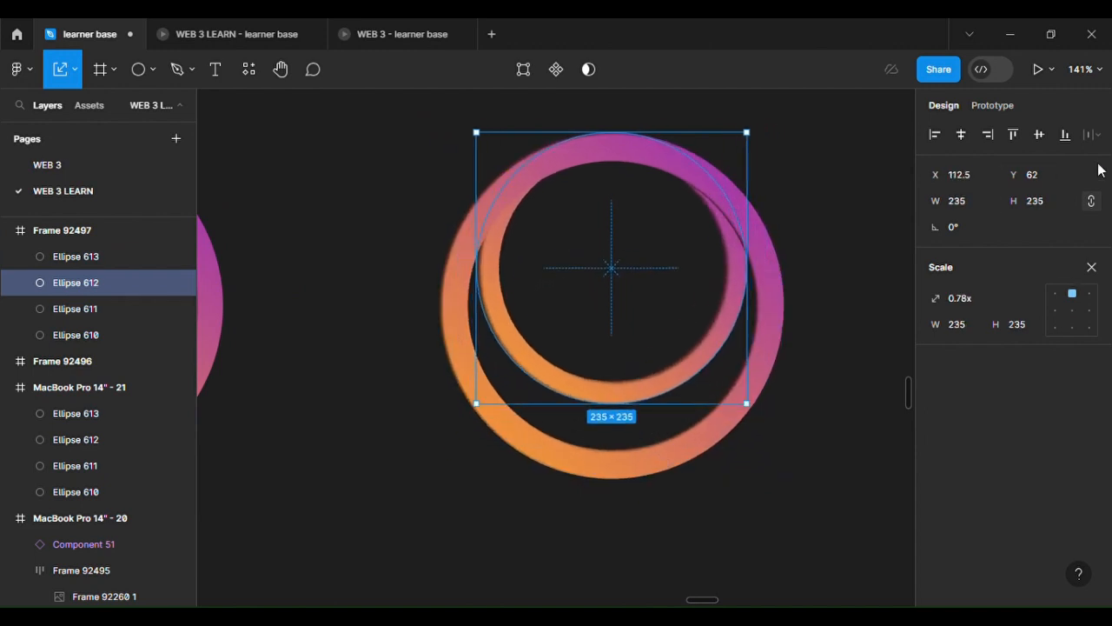
pyautogui.click(1041, 134)
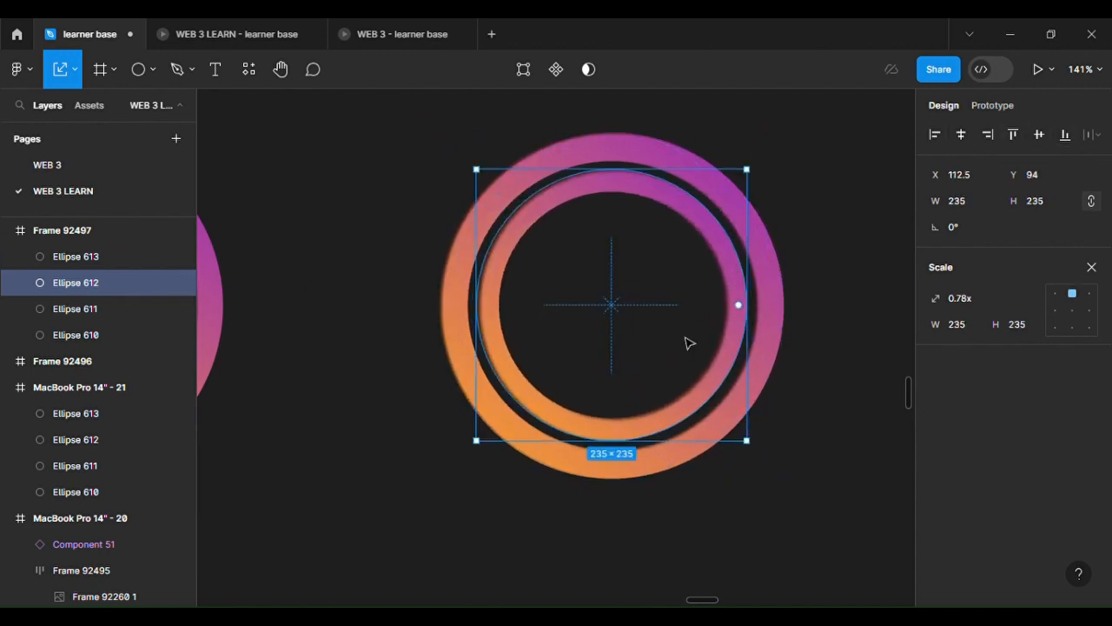
pyautogui.moveTo(681, 460); pyautogui.dragTo(670, 417)
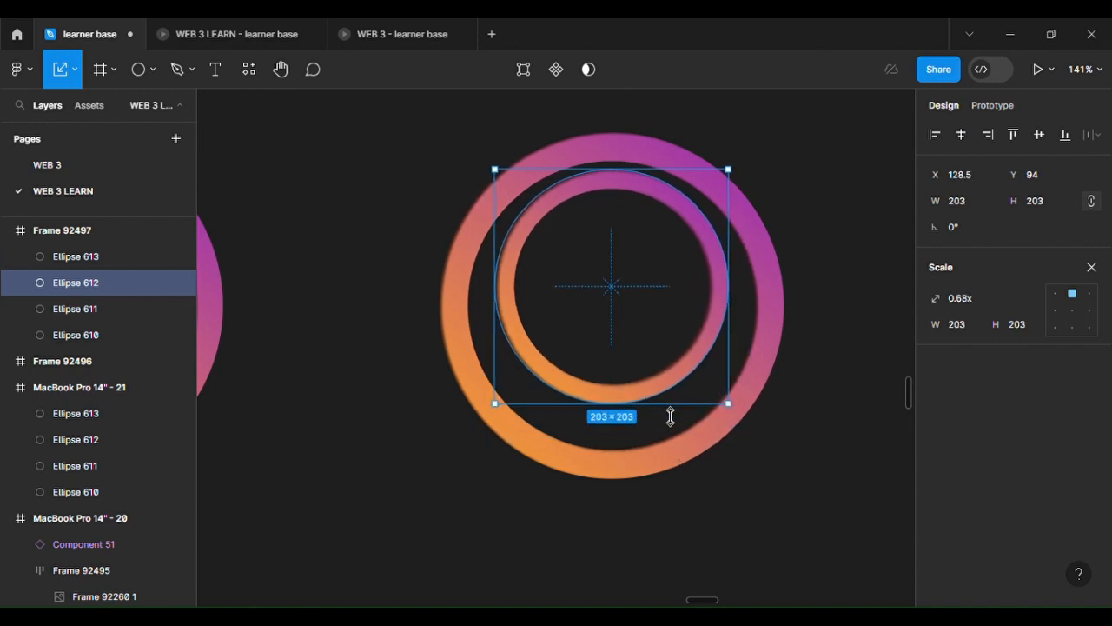
pyautogui.click(1039, 136)
pyautogui.click(959, 137)
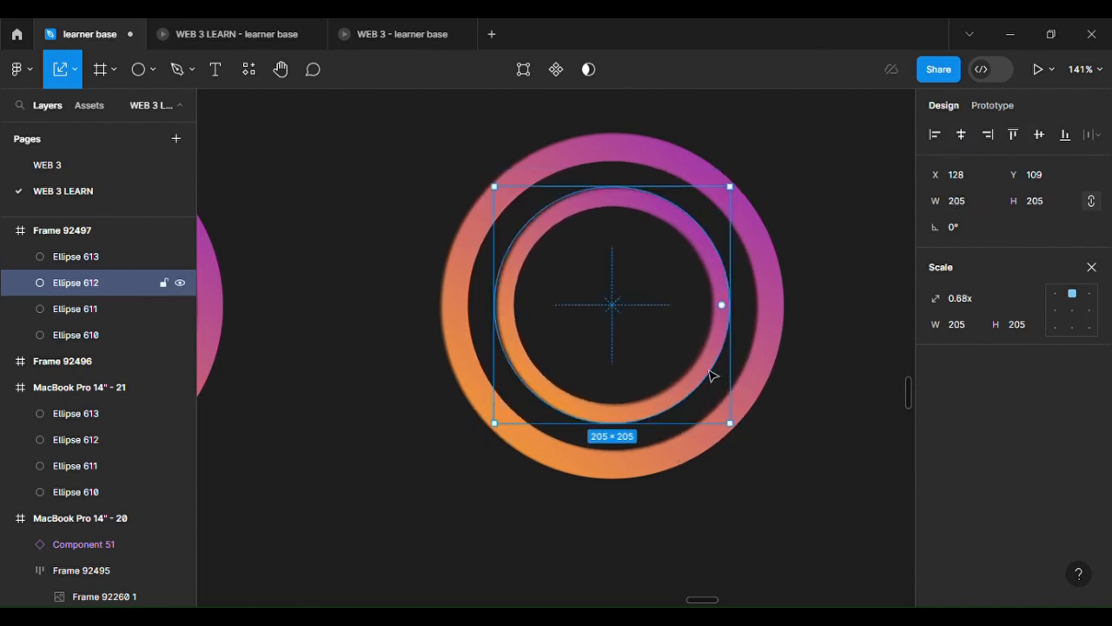
pyautogui.click(1093, 263)
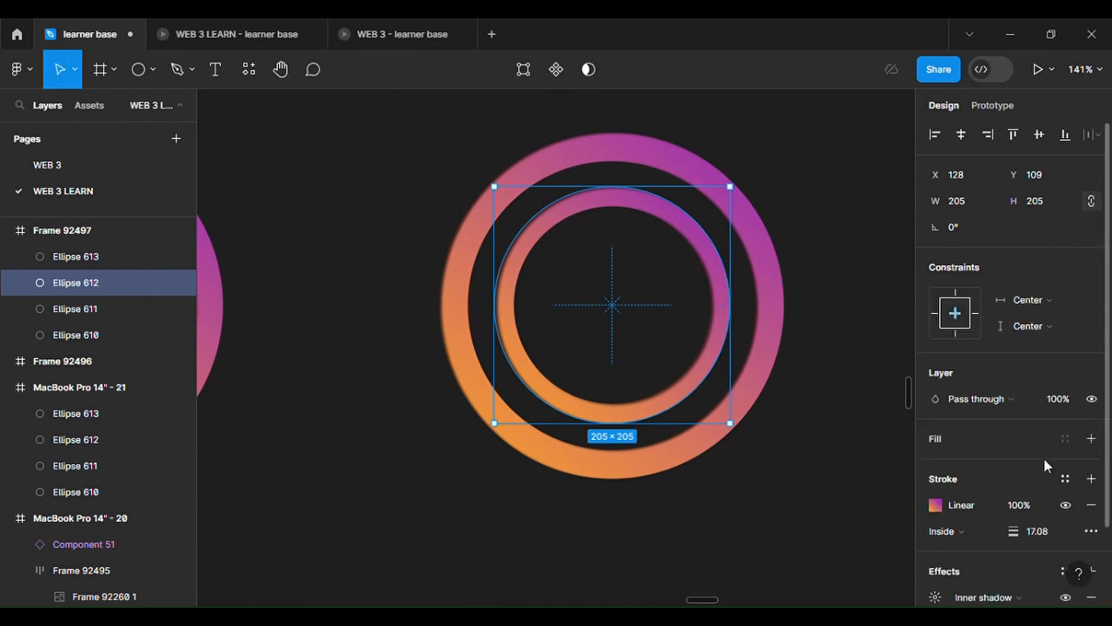
# Set the stroke weight of the scaled Ellipse 612 to 20.
pyautogui.click(1040, 535)
pyautogui.write('20')
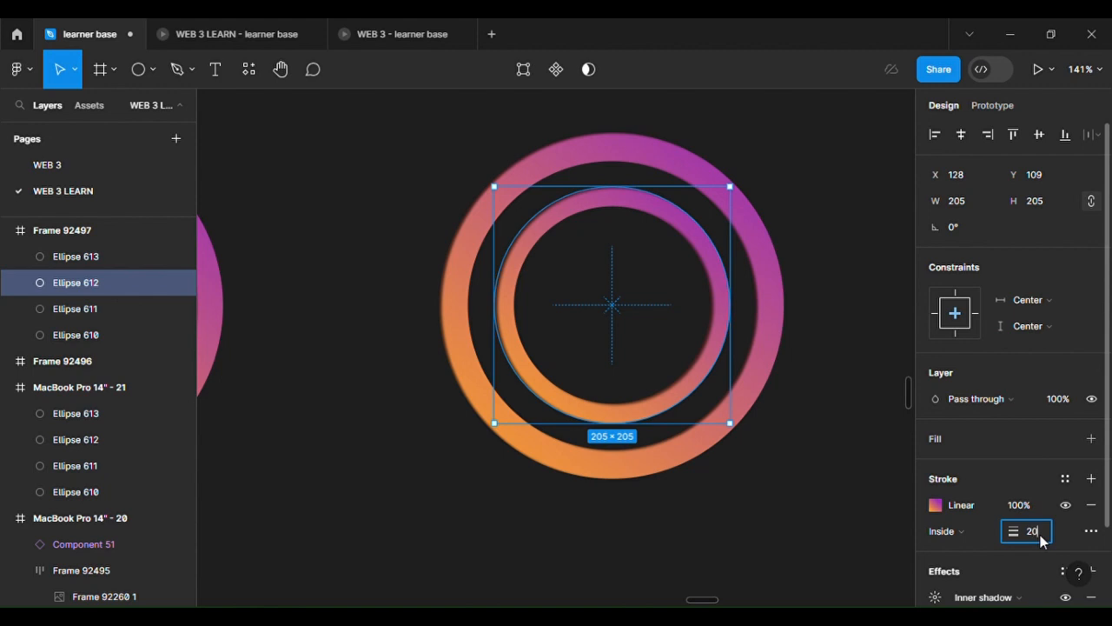
pyautogui.press('Return')
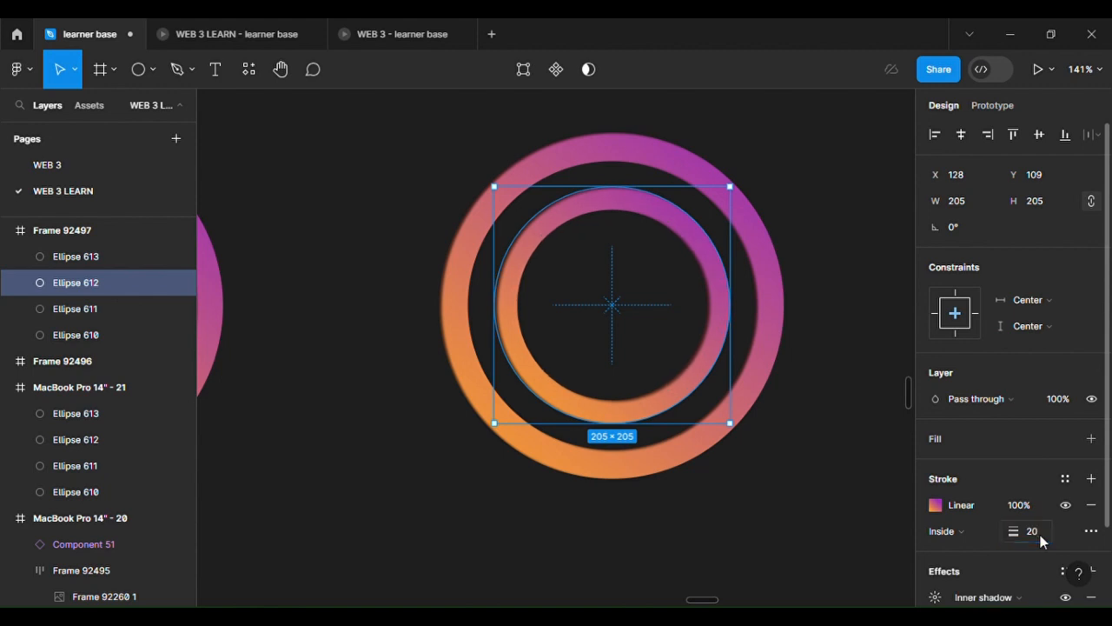
# Scale Ellipse 611 in Frame 92497 down to about 139 × 139 and centre it vertically and horizontally inside the second ring.
pyautogui.click(91, 314)
pyautogui.press('k')
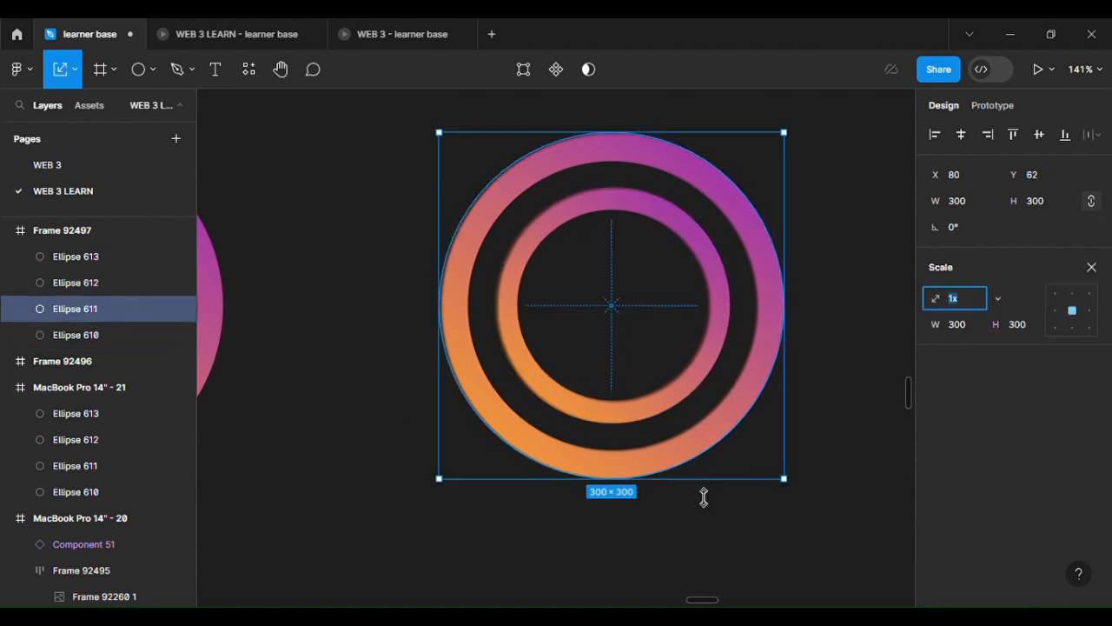
pyautogui.moveTo(703, 493); pyautogui.dragTo(665, 306)
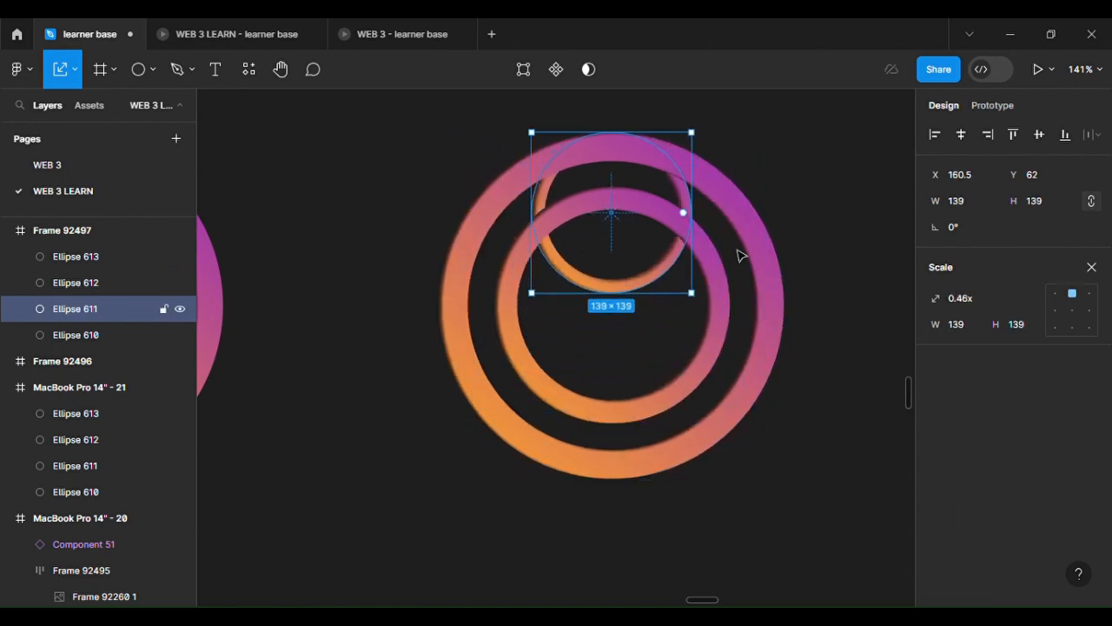
pyautogui.click(1038, 136)
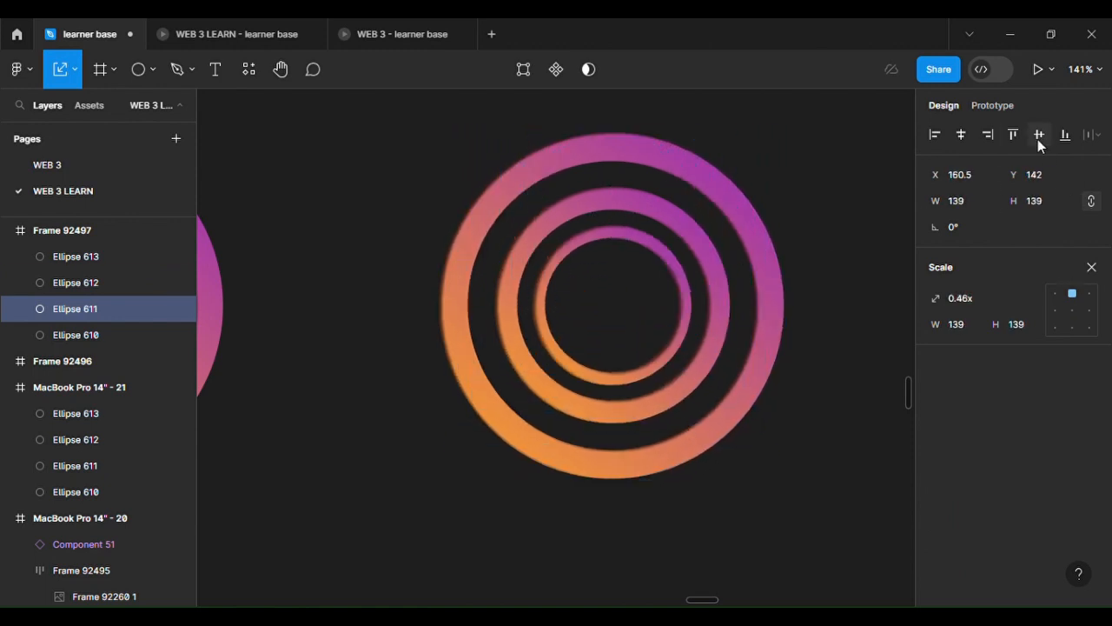
pyautogui.click(961, 136)
pyautogui.click(1091, 268)
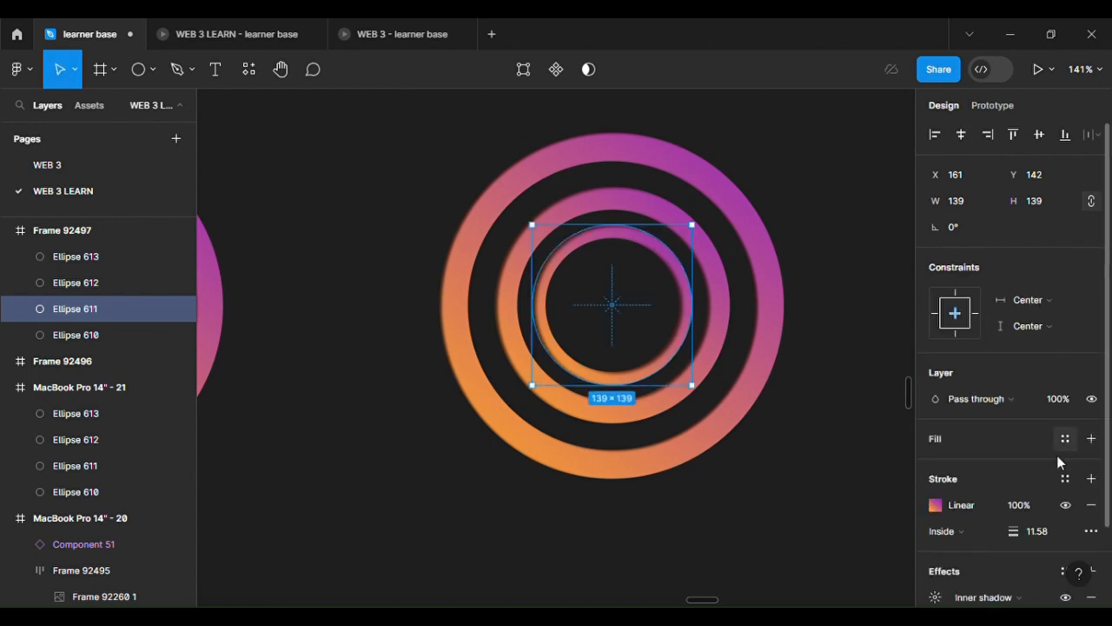
# Set the stroke weight of the scaled Ellipse 611 to 15.
pyautogui.click(1044, 531)
pyautogui.doubleClick(1045, 534)
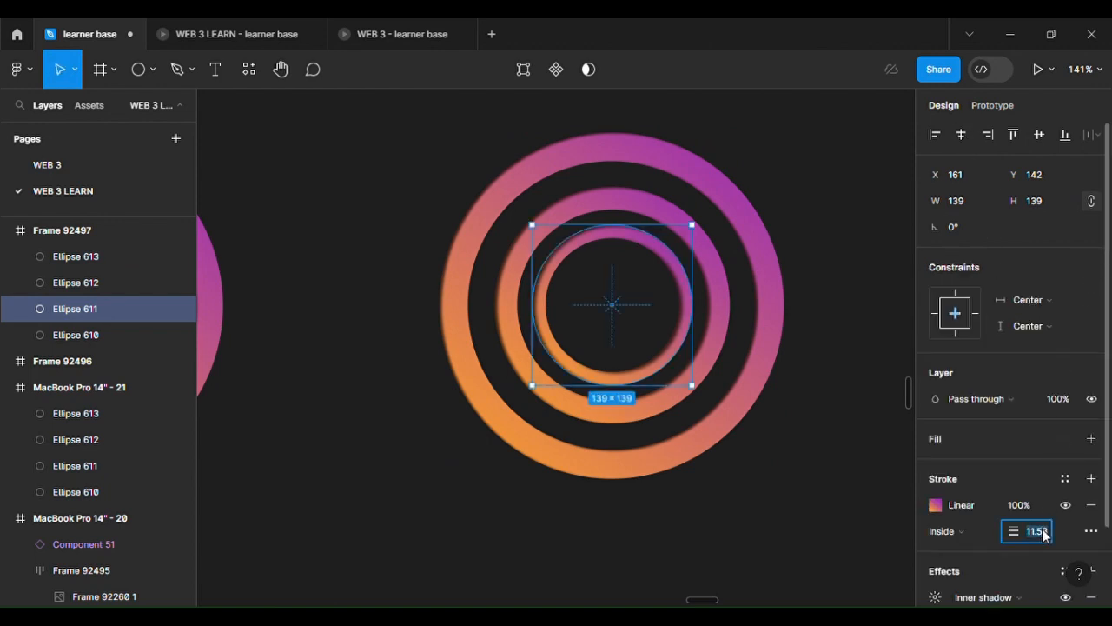
pyautogui.write('15')
pyautogui.press('Return')
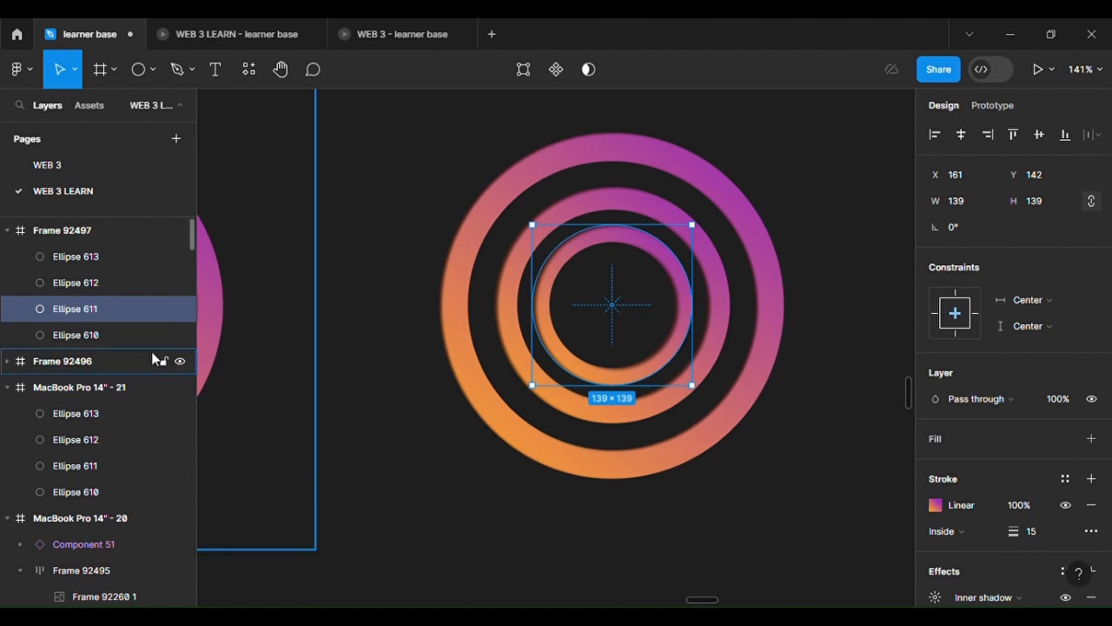
# Scale Ellipse 610 in Frame 92497 down to about 76 × 76 and centre it vertically as the innermost ring.
pyautogui.click(95, 337)
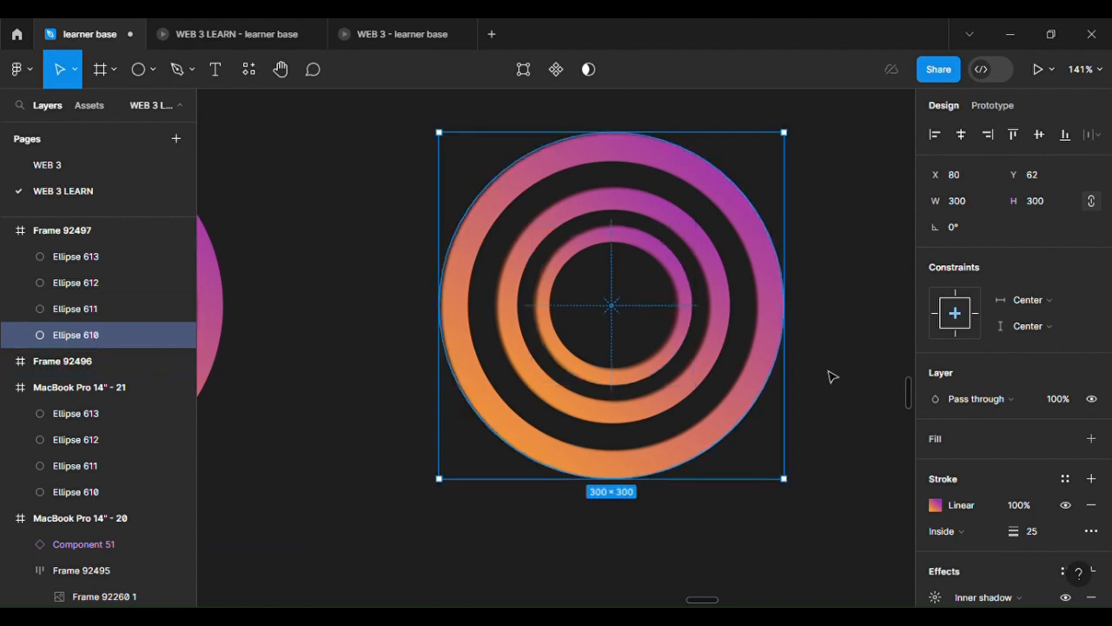
pyautogui.press('k')
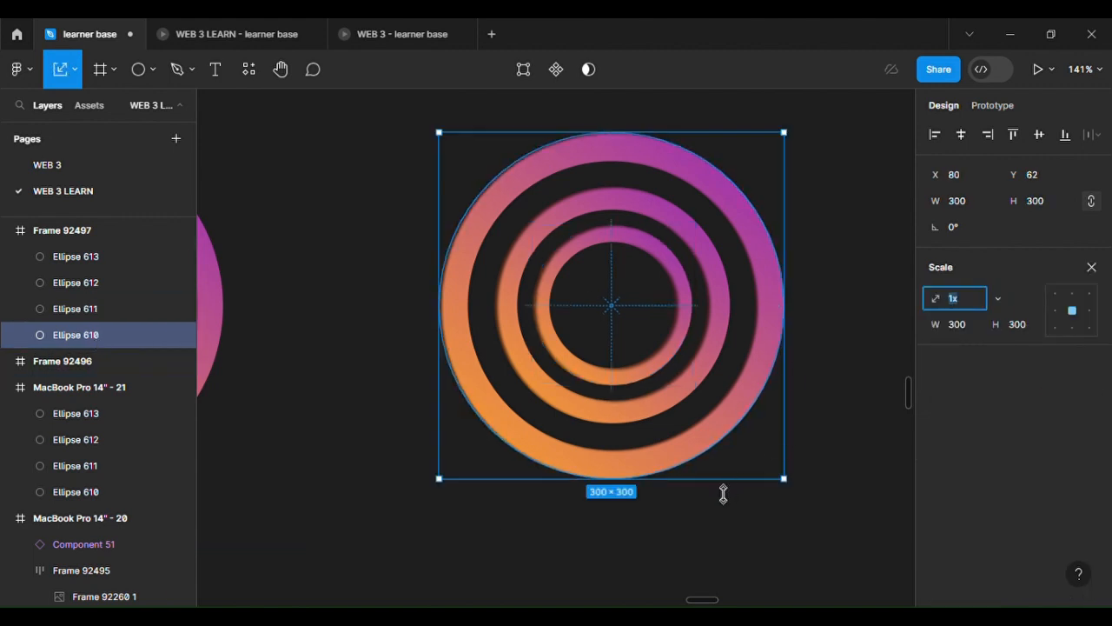
pyautogui.moveTo(723, 494); pyautogui.dragTo(671, 232)
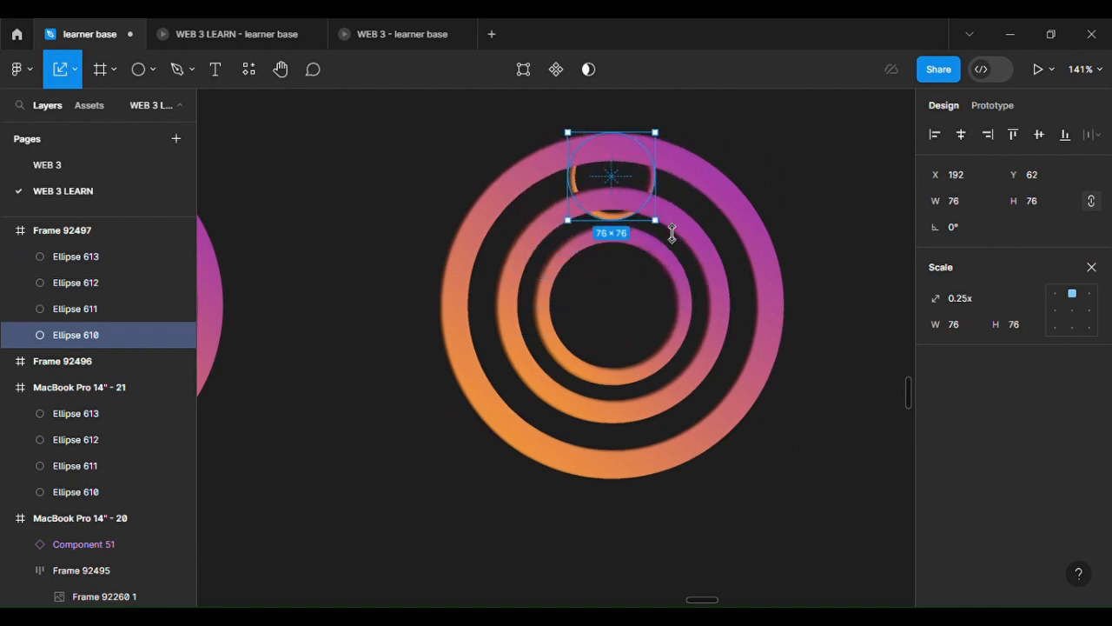
pyautogui.click(1040, 134)
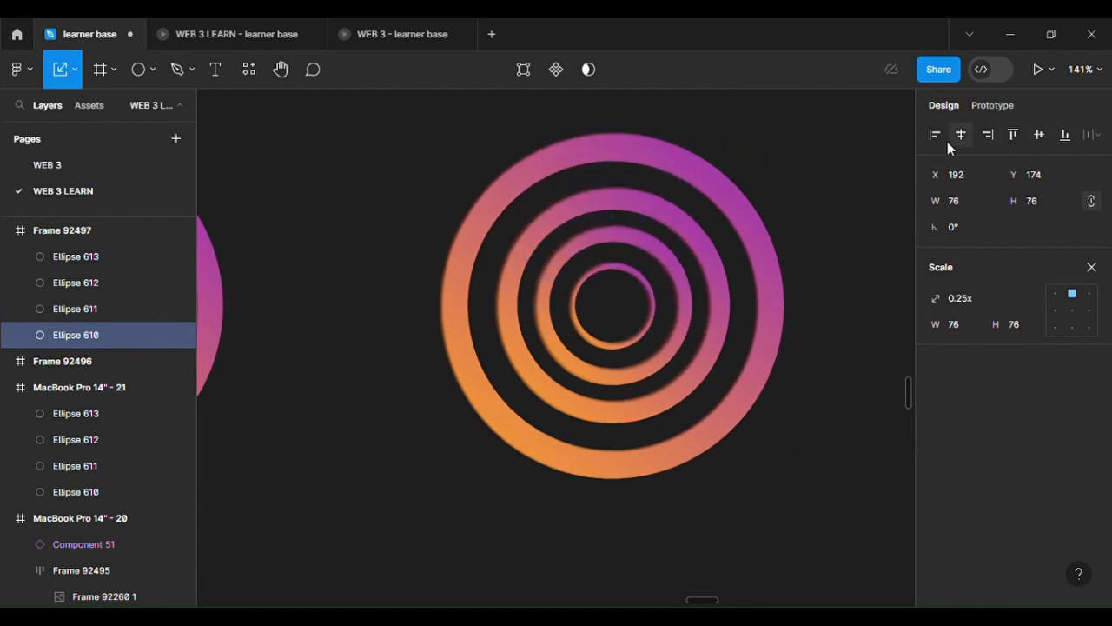
pyautogui.click(1091, 268)
# Set the stroke weight of the innermost ring, Ellipse 610, to 10 and deselect it.
pyautogui.click(1035, 531)
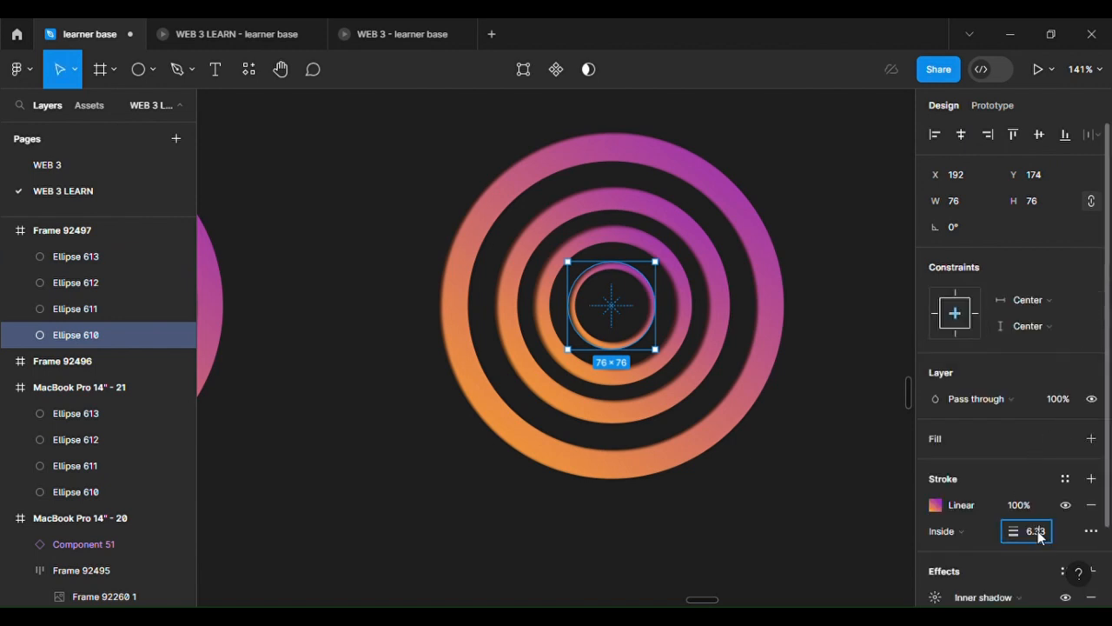
pyautogui.write('10')
pyautogui.press('Return')
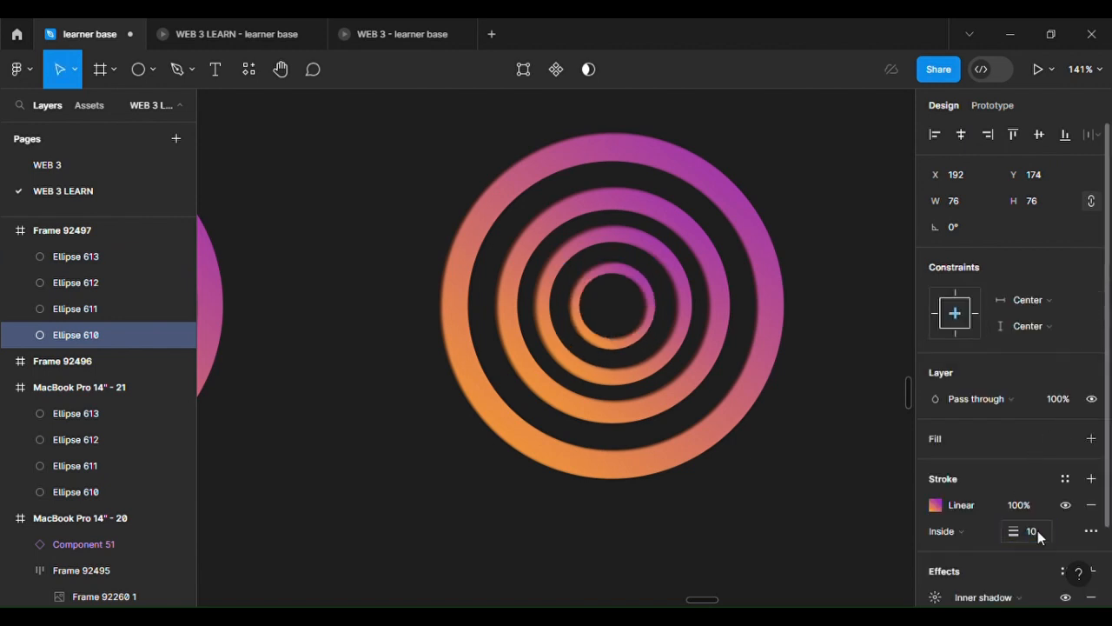
pyautogui.click(831, 514)
pyautogui.scroll(-5, 831, 514)
pyautogui.hscroll(2, 830, 513)
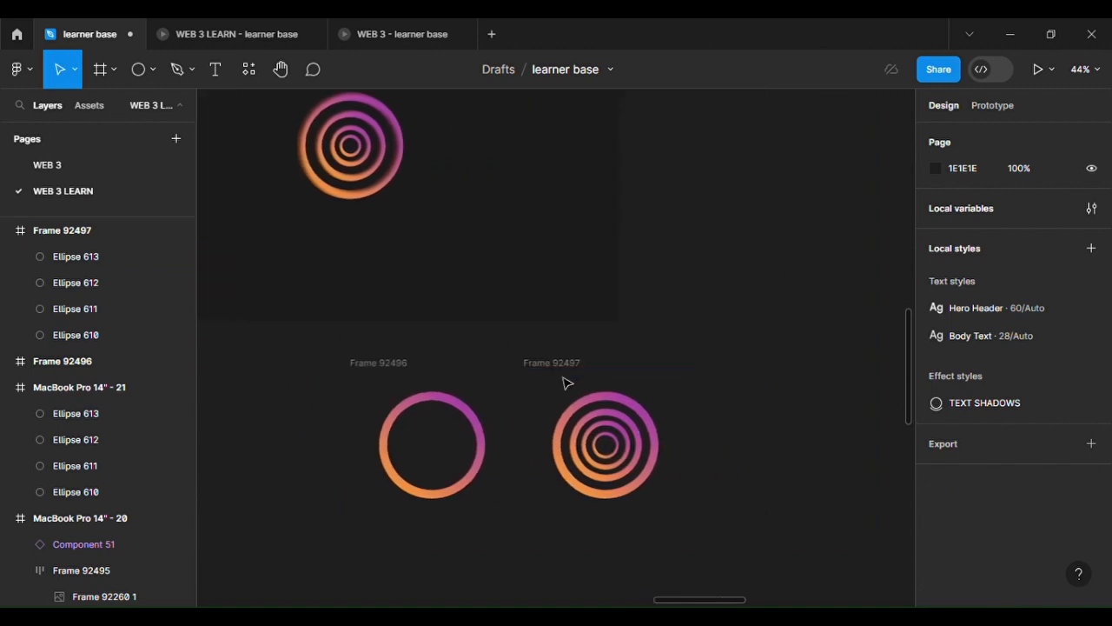
# Duplicate Frame 92497 with its concentric rings and place the copy beside it at X 6957, Y 2196.
pyautogui.keyDown('alt'); pyautogui.moveTo(582, 374); pyautogui.dragTo(786, 374); pyautogui.keyUp('alt')
pyautogui.hotkey('shift', '2')
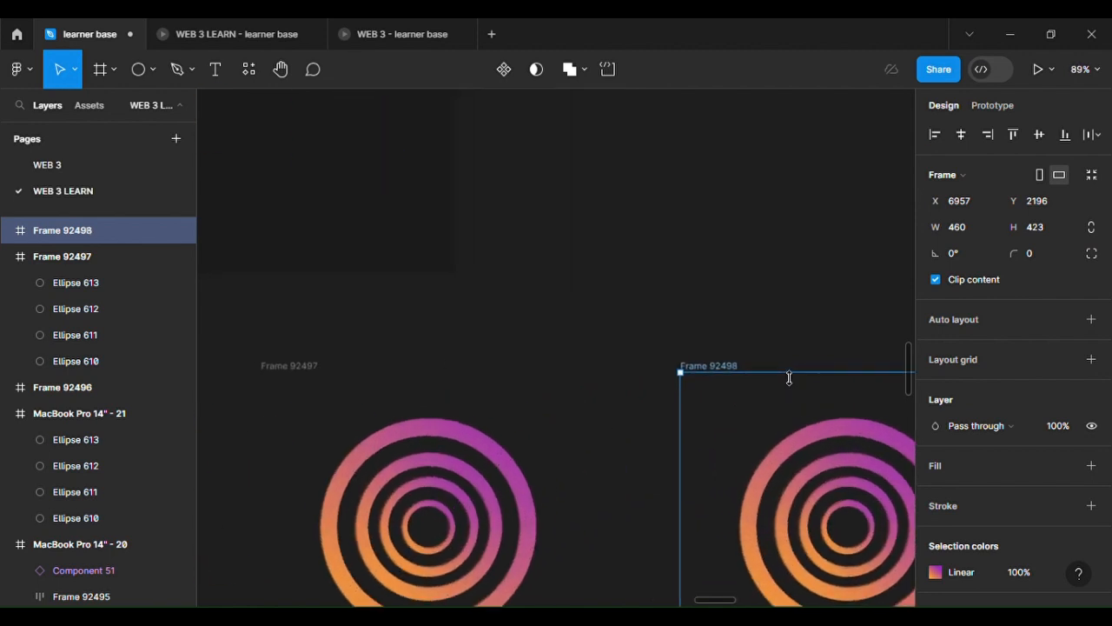
pyautogui.scroll(2, 785, 376)
pyautogui.keyDown('ctrl'); pyautogui.scroll(3, 784, 376); pyautogui.keyUp('ctrl')
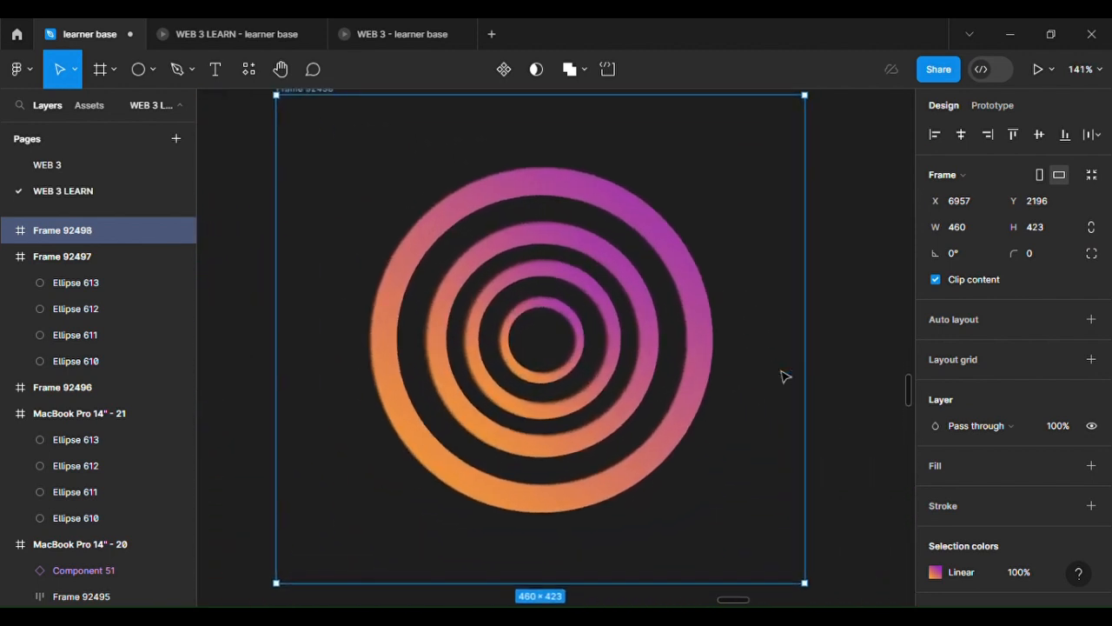
pyautogui.hscroll(-3, 785, 376)
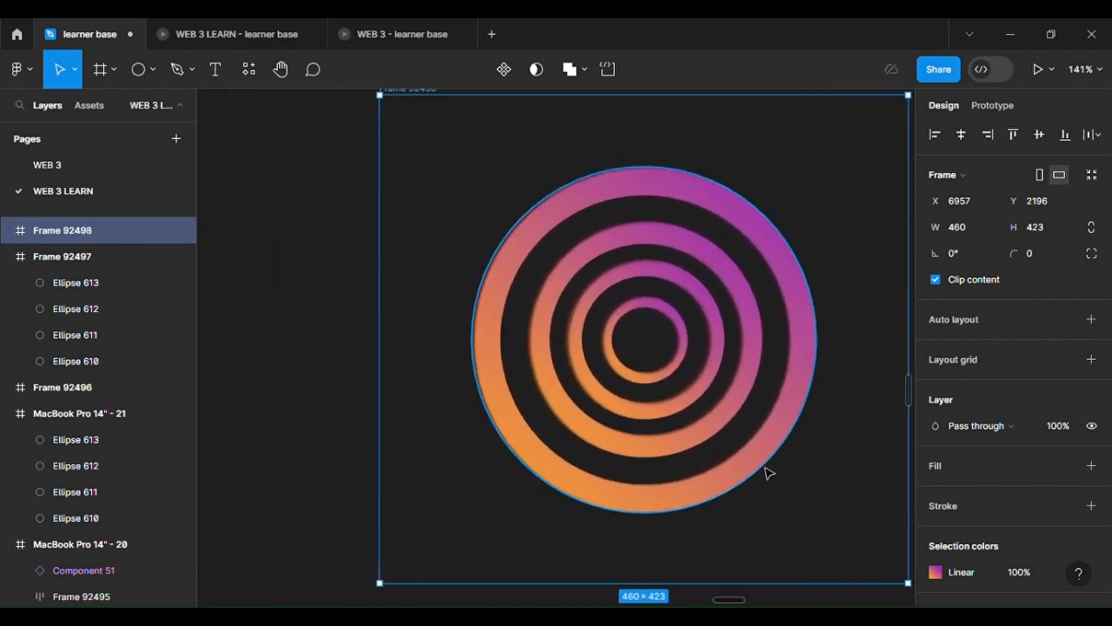
# In the duplicated frame, shift the outermost ring, Ellipse 613, to X 33 and move Ellipse 612 to X 161, Y 119.
pyautogui.click(762, 469)
pyautogui.scroll(4, 762, 468)
pyautogui.scroll(-2, 764, 466)
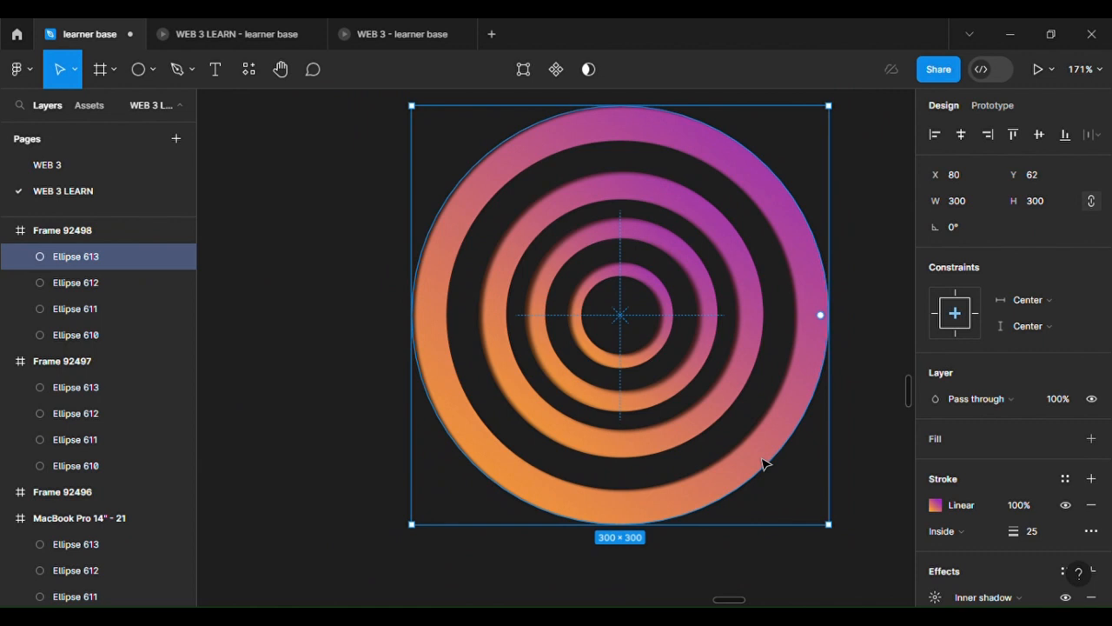
pyautogui.keyDown('ctrl'); pyautogui.scroll(-4, 390, 313); pyautogui.keyUp('ctrl')
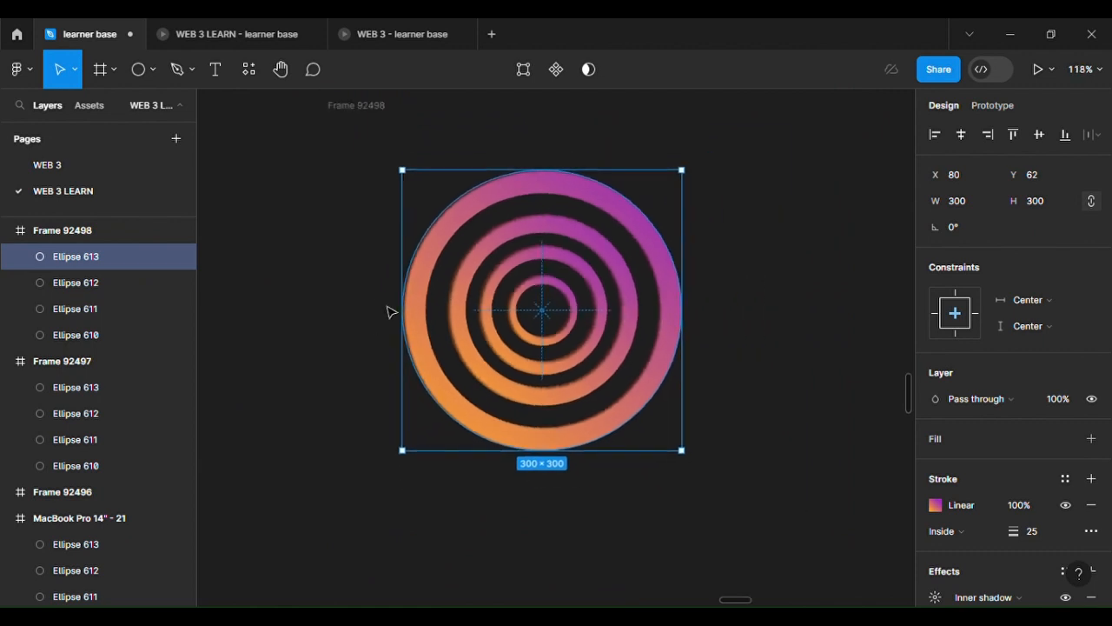
pyautogui.moveTo(412, 331); pyautogui.dragTo(371, 330)
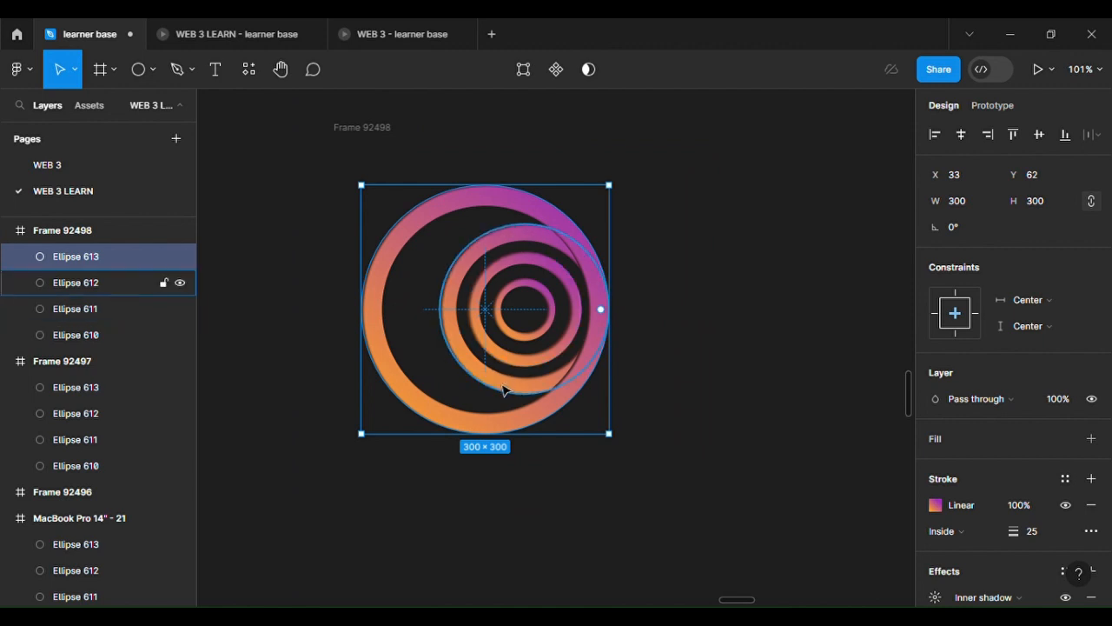
pyautogui.click(503, 390)
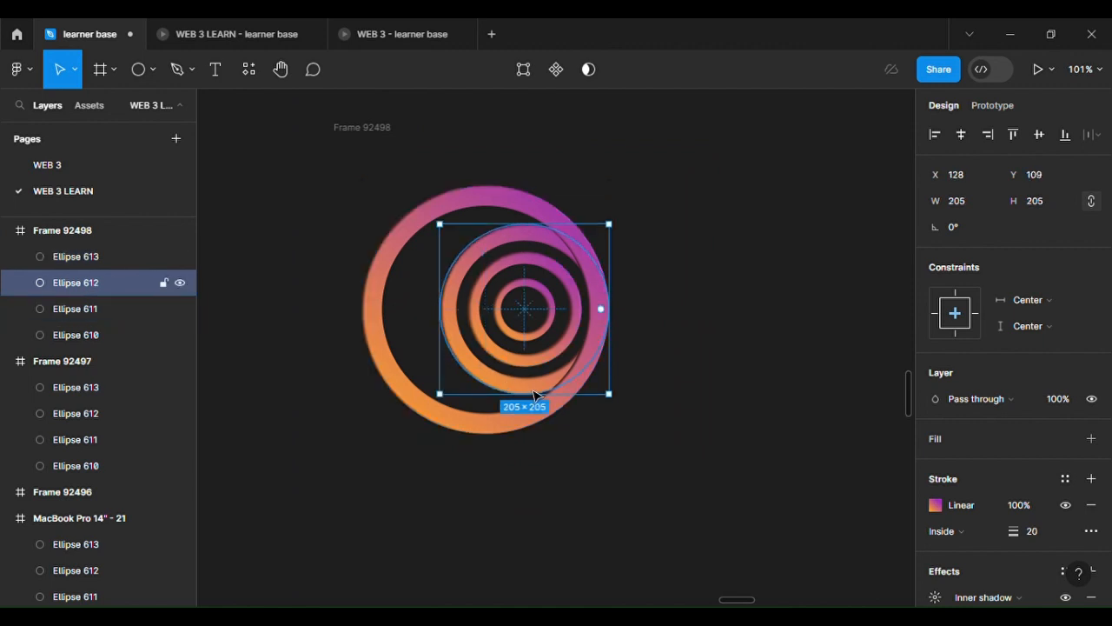
pyautogui.moveTo(535, 402); pyautogui.dragTo(563, 404)
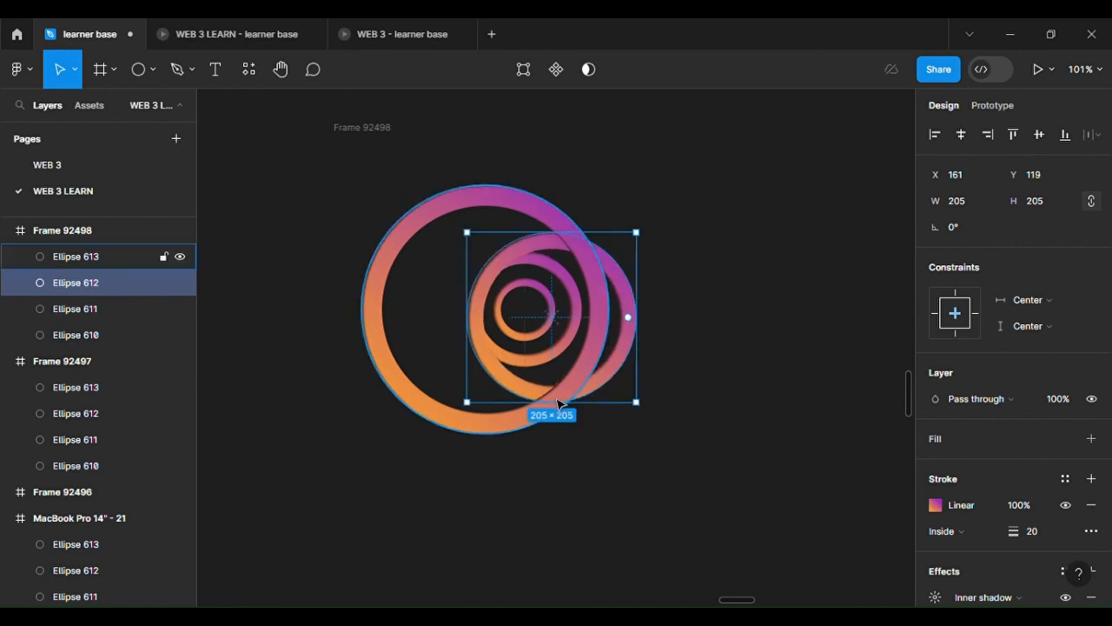
# Move Ellipse 611 in Frame 92498 right and slightly down to about X 254, Y 160.
pyautogui.click(541, 369)
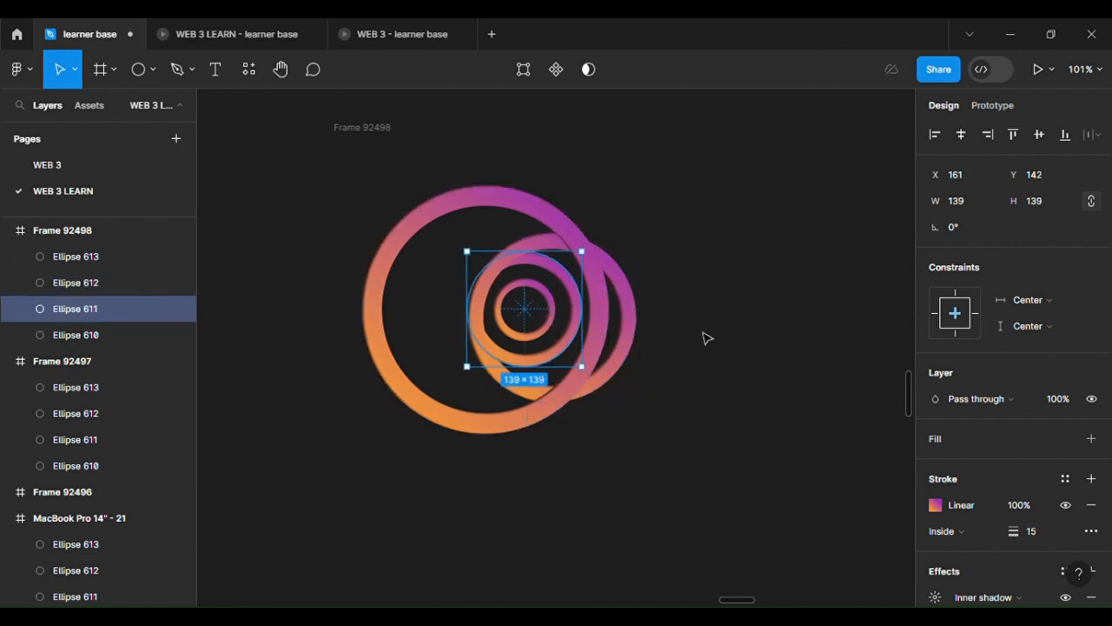
pyautogui.press('alt')
pyautogui.press('Right')
pyautogui.press('Right')
pyautogui.press('Right')
pyautogui.press('Right')
pyautogui.press('Right')
pyautogui.press('Right')
pyautogui.press('Right')
pyautogui.press('Right')
pyautogui.press('Right')
pyautogui.press('Right')
pyautogui.press('Right')
pyautogui.press('Right')
pyautogui.press('Right')
pyautogui.press('Right')
pyautogui.press('Right')
pyautogui.press('Right')
pyautogui.press('Right')
pyautogui.press('Right')
pyautogui.press('Right')
pyautogui.press('Right')
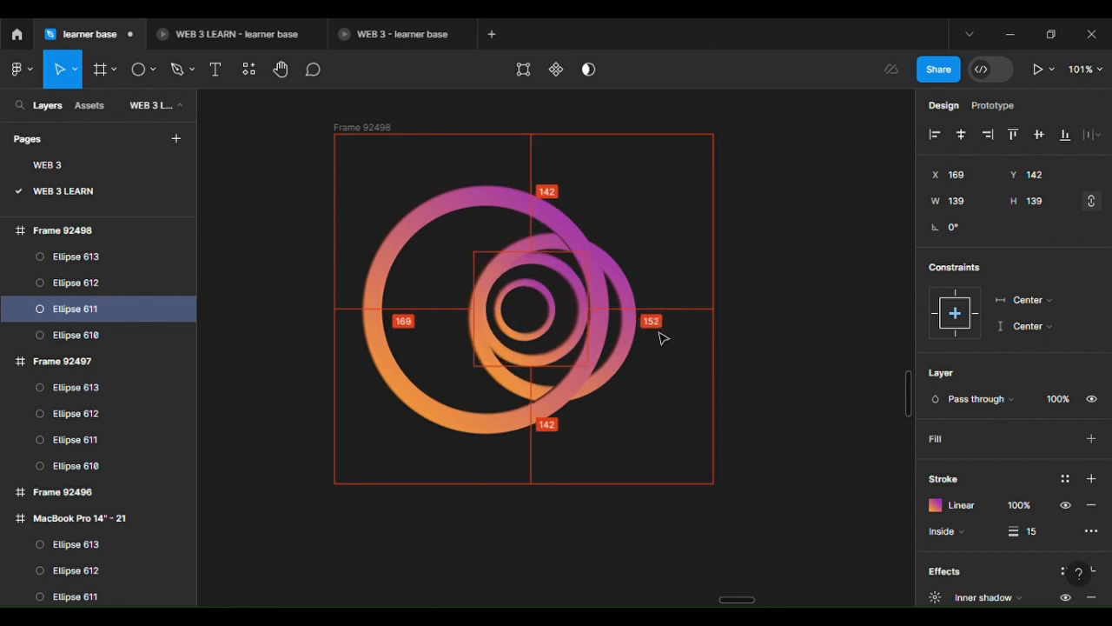
pyautogui.press('Right')
pyautogui.press('Right')
pyautogui.press('Right')
pyautogui.press('Right')
pyautogui.press('Right')
pyautogui.press('Right')
pyautogui.press('Right')
pyautogui.press('Right')
pyautogui.press('Right')
pyautogui.press('Right')
pyautogui.press('Right')
pyautogui.press('Right')
pyautogui.press('Right')
pyautogui.press('Right')
pyautogui.press('Right')
pyautogui.press('Right')
pyautogui.press('Right')
pyautogui.press('Right')
pyautogui.press('Right')
pyautogui.press('Right')
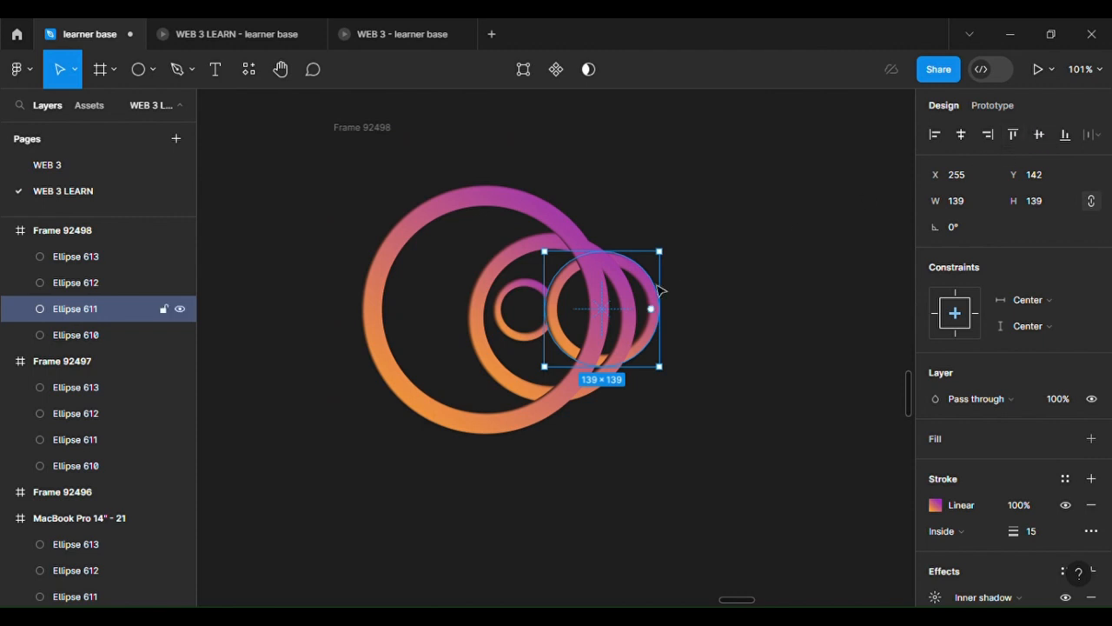
pyautogui.moveTo(658, 290); pyautogui.dragTo(658, 306)
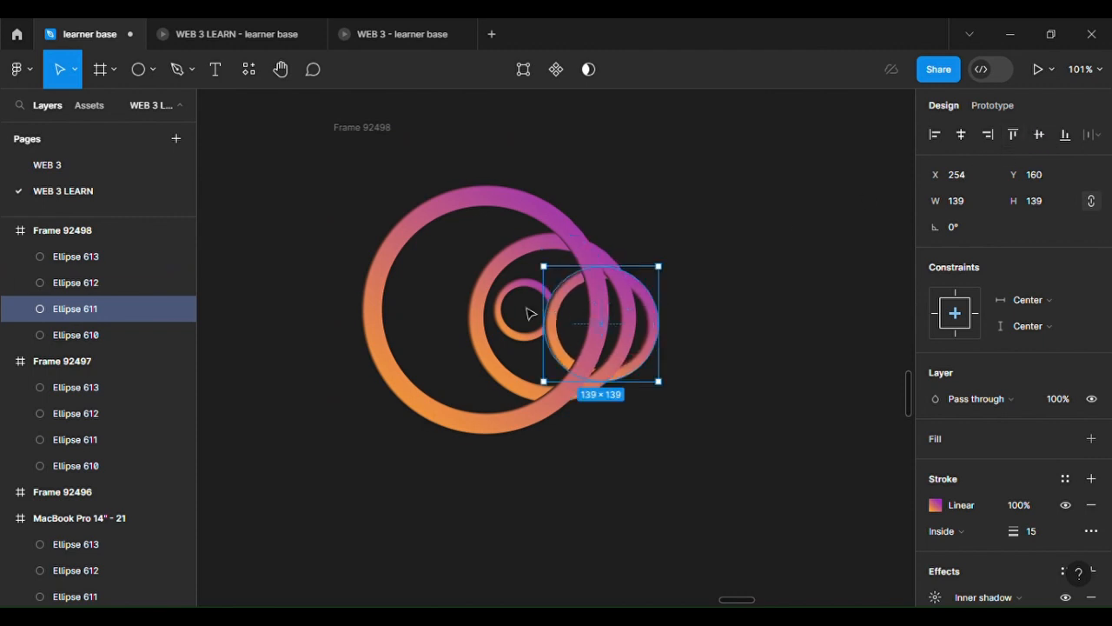
# Move the smallest ring, Ellipse 610, in Frame 92498 to about X 333, Y 200 and deselect it.
pyautogui.click(516, 339)
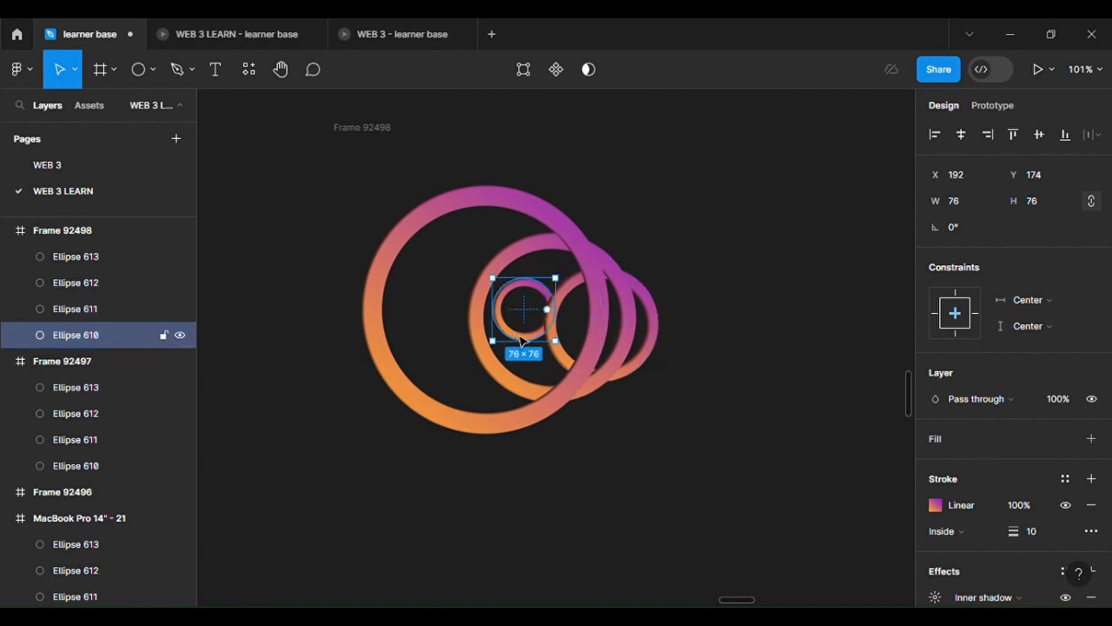
pyautogui.moveTo(520, 340); pyautogui.dragTo(642, 364)
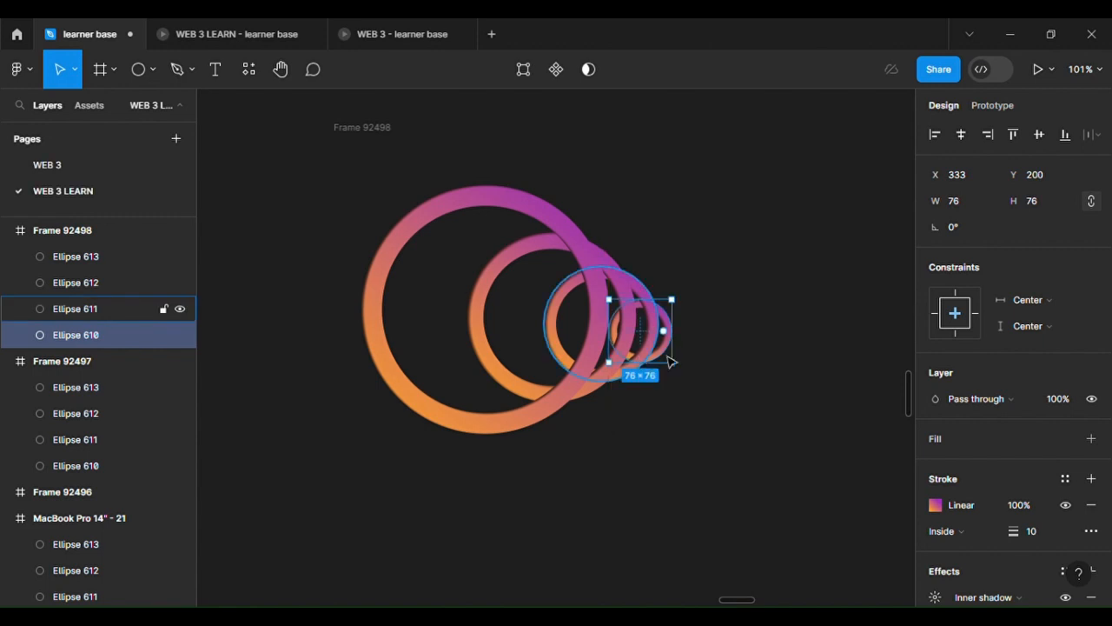
pyautogui.click(739, 442)
# Set the inner shadow blur of Ellipse 613 in Frame 92496 to 9.
pyautogui.scroll(-5, 739, 442)
pyautogui.scroll(5, 743, 443)
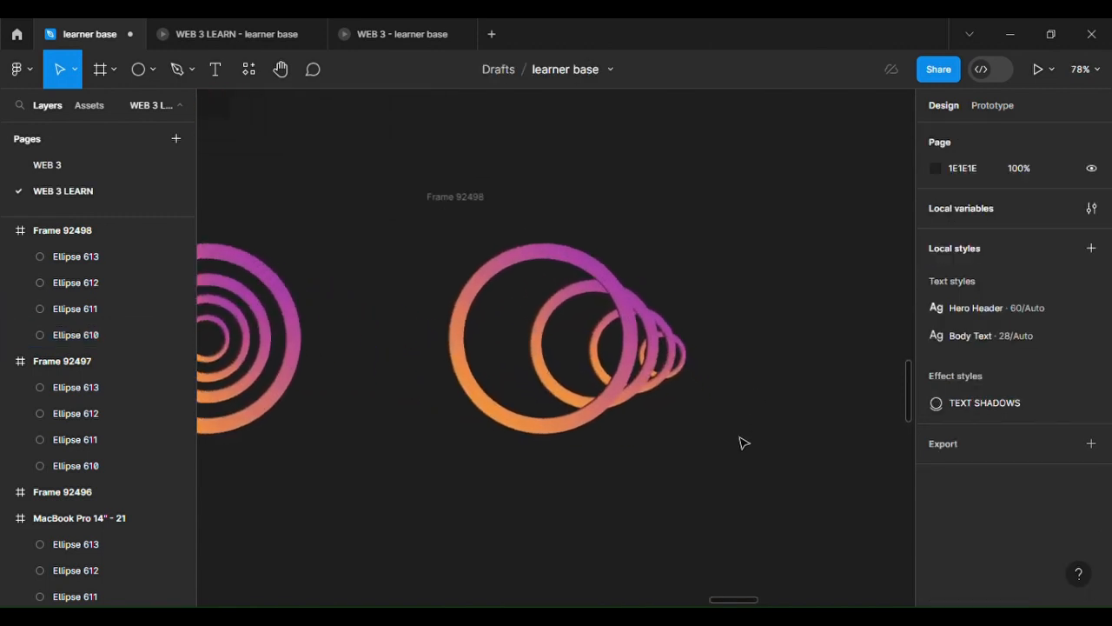
pyautogui.scroll(-2, 739, 443)
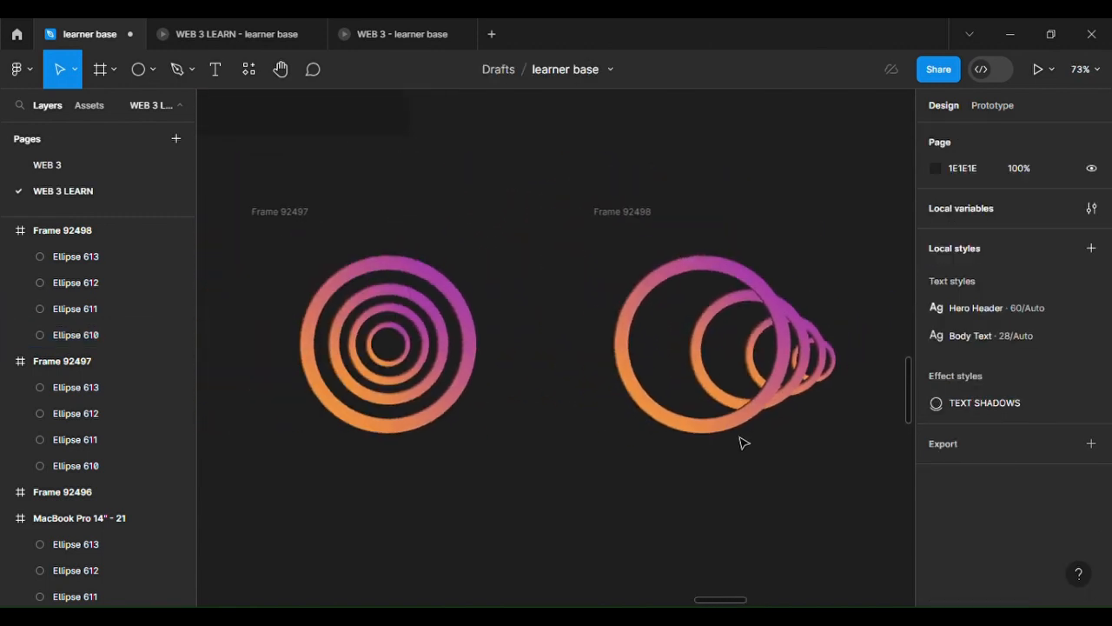
pyautogui.hscroll(-5, 739, 443)
pyautogui.scroll(3, 563, 360)
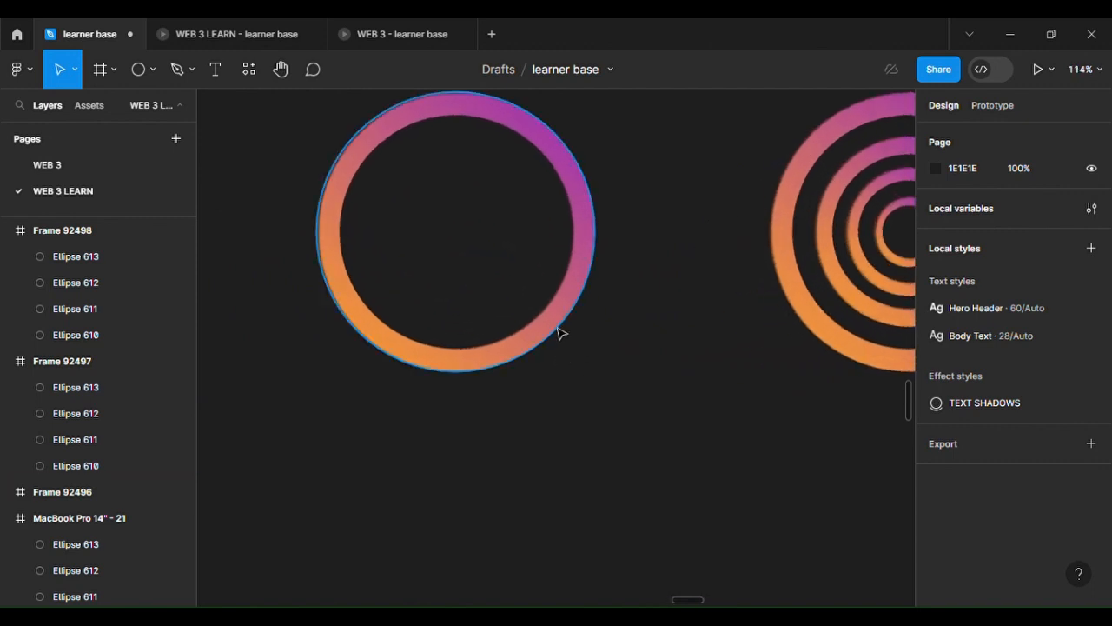
pyautogui.click(561, 331)
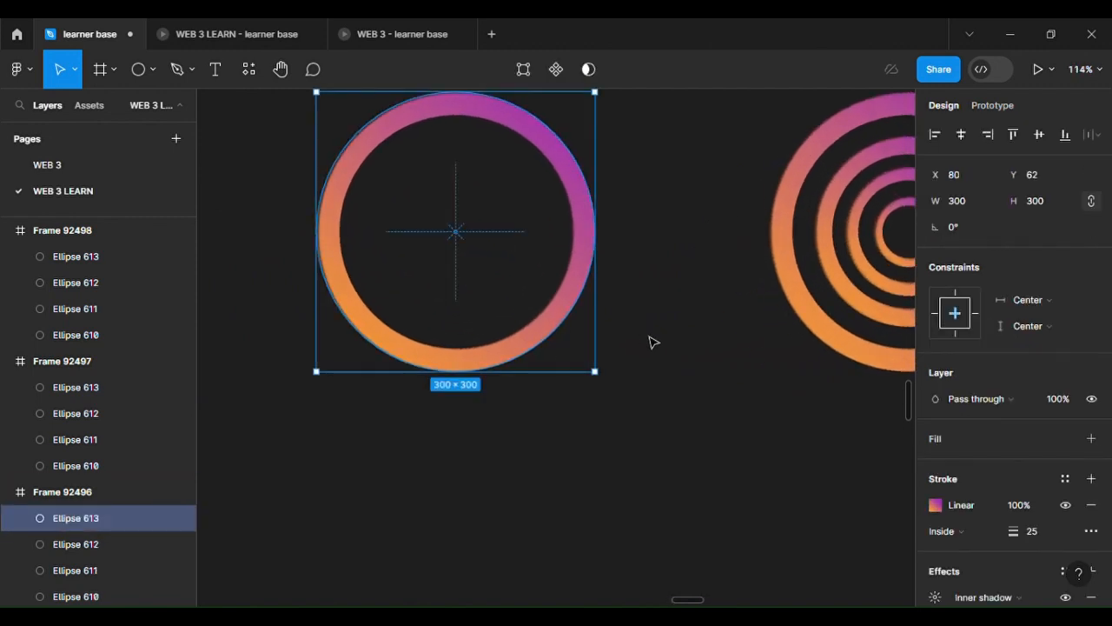
pyautogui.scroll(-2, 995, 569)
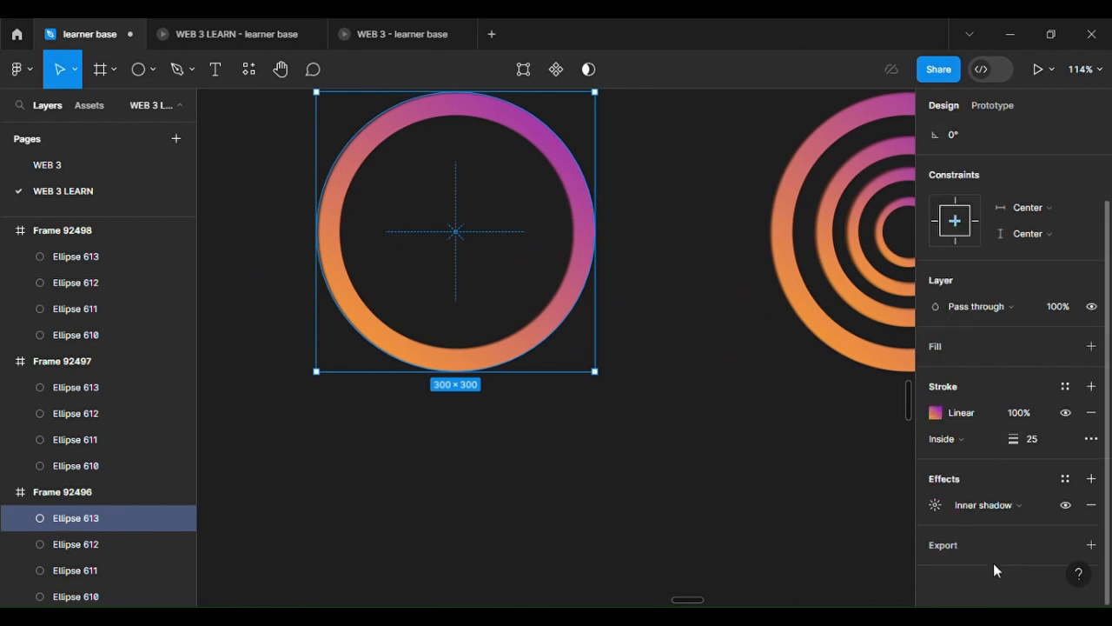
pyautogui.click(935, 506)
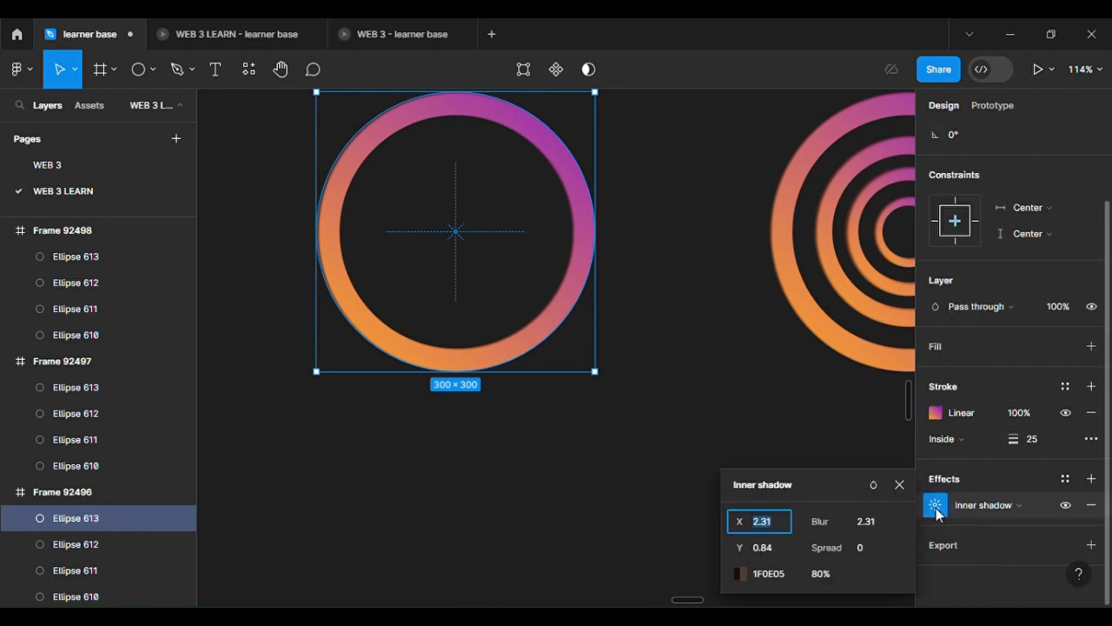
pyautogui.click(739, 573)
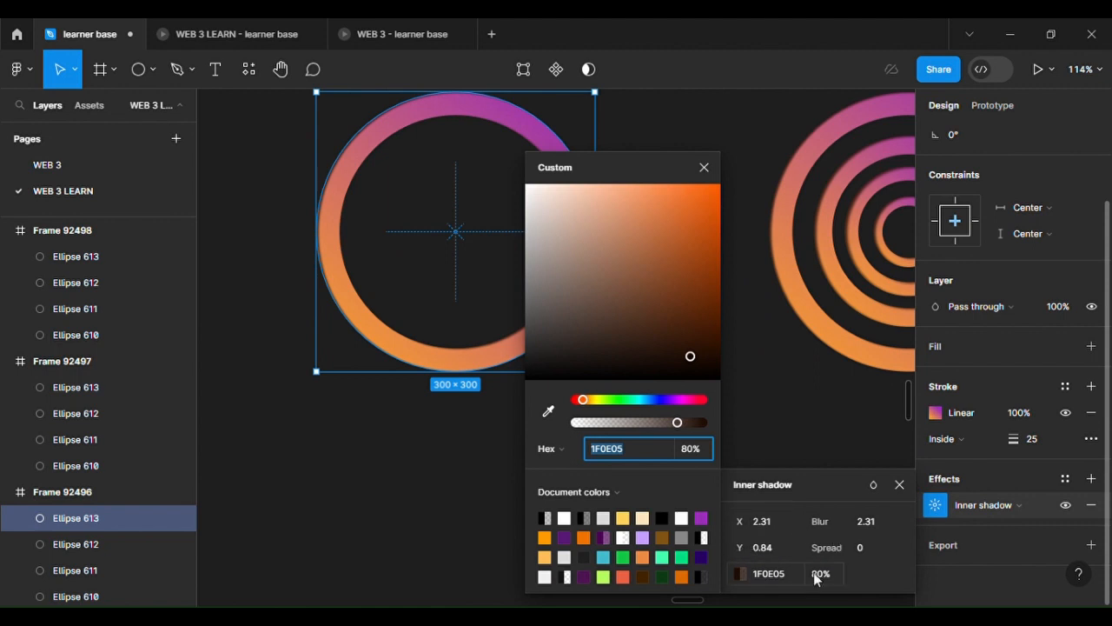
pyautogui.moveTo(822, 527); pyautogui.dragTo(919, 520)
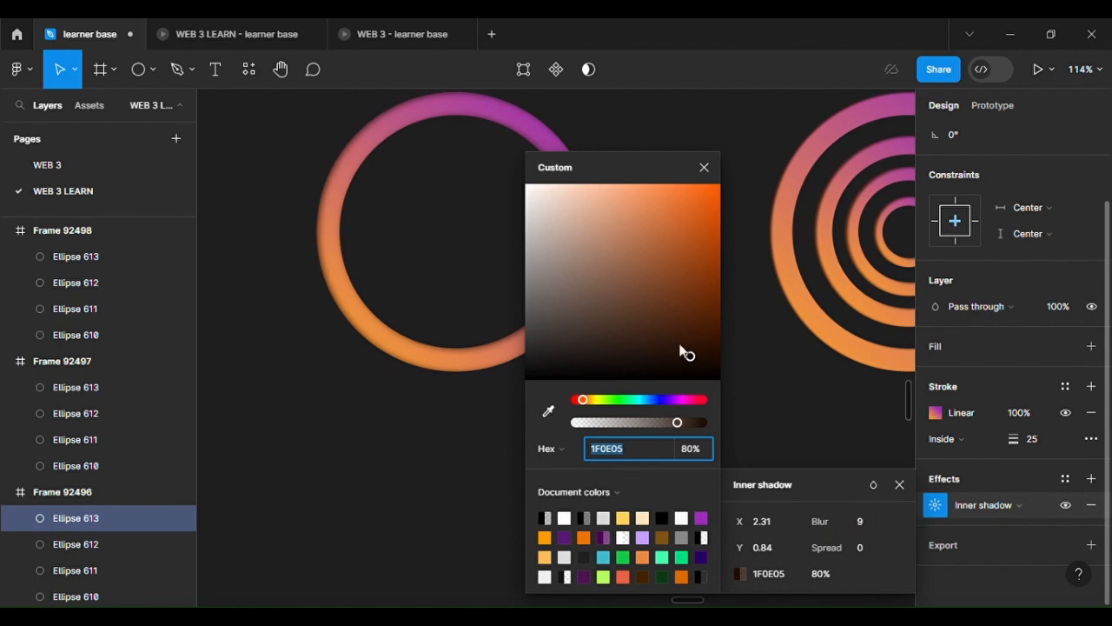
# Darken Ellipse 613's inner shadow colour to 0E0602, set the shadow's X offset to 14 and deselect the ring.
pyautogui.moveTo(688, 358); pyautogui.dragTo(694, 375)
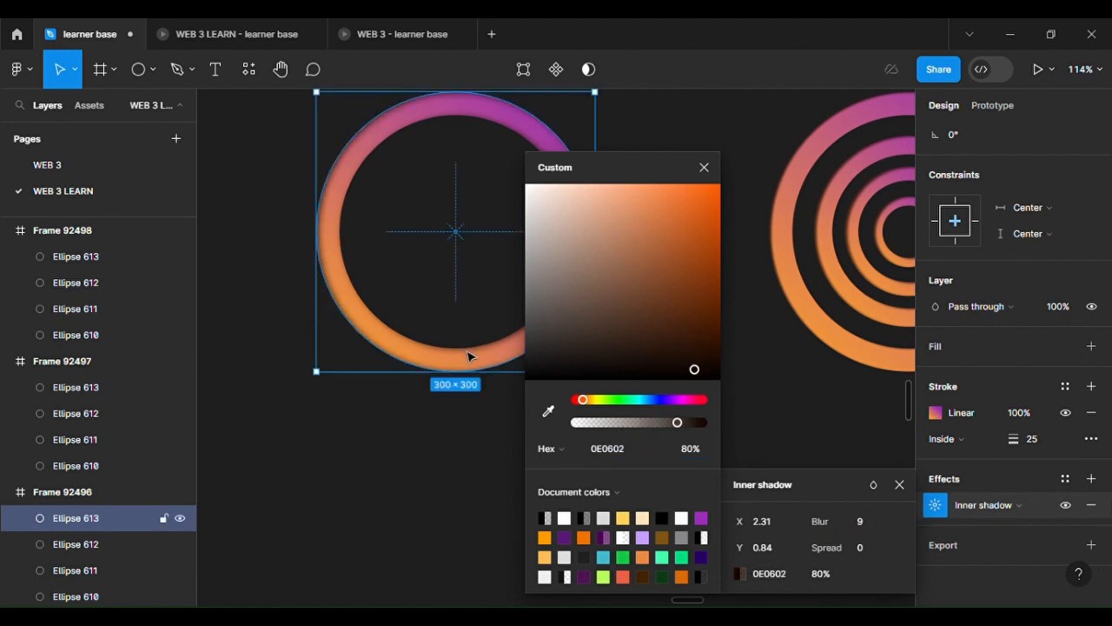
pyautogui.click(702, 166)
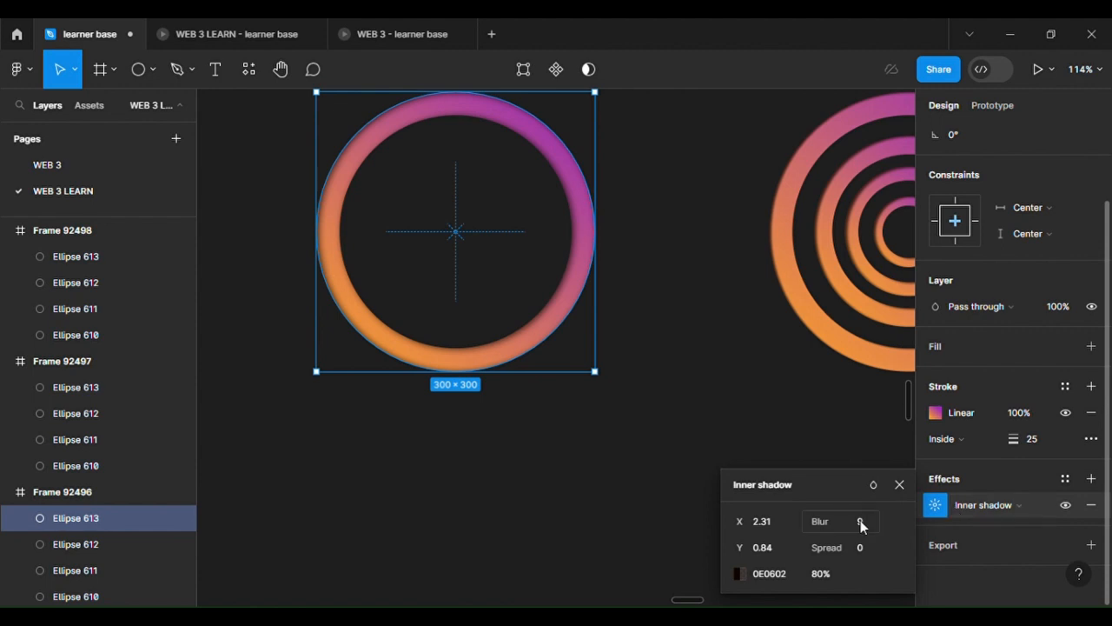
pyautogui.moveTo(738, 522); pyautogui.dragTo(755, 521)
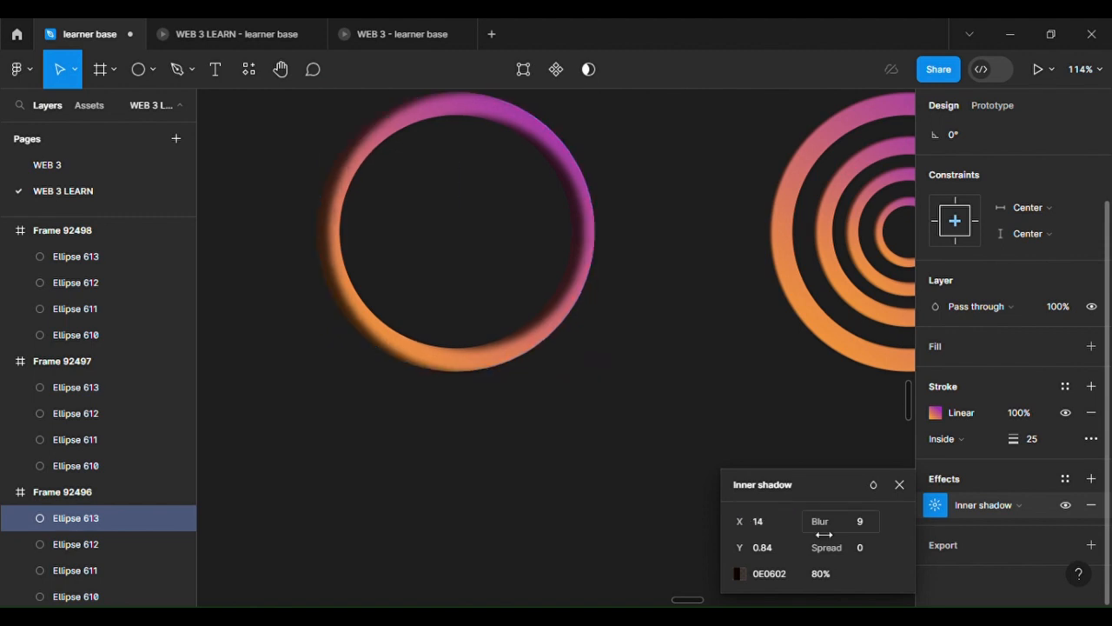
pyautogui.click(799, 444)
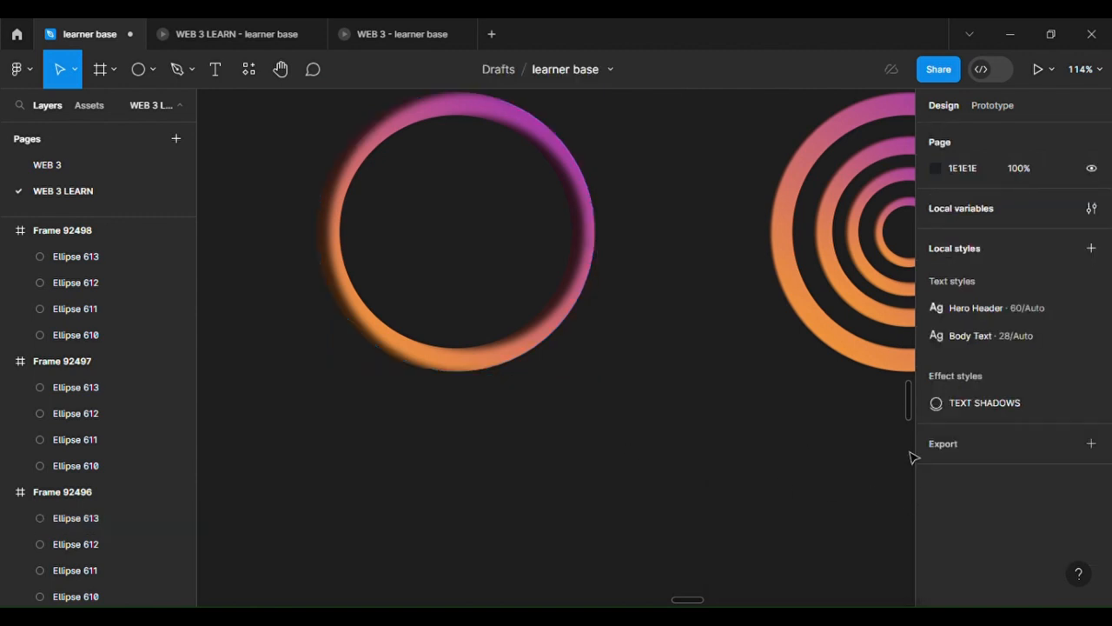
# Replace the inner shadow of Ellipse 612 in Frame 92496 with a copy of Ellipse 613's inner shadow.
pyautogui.click(575, 315)
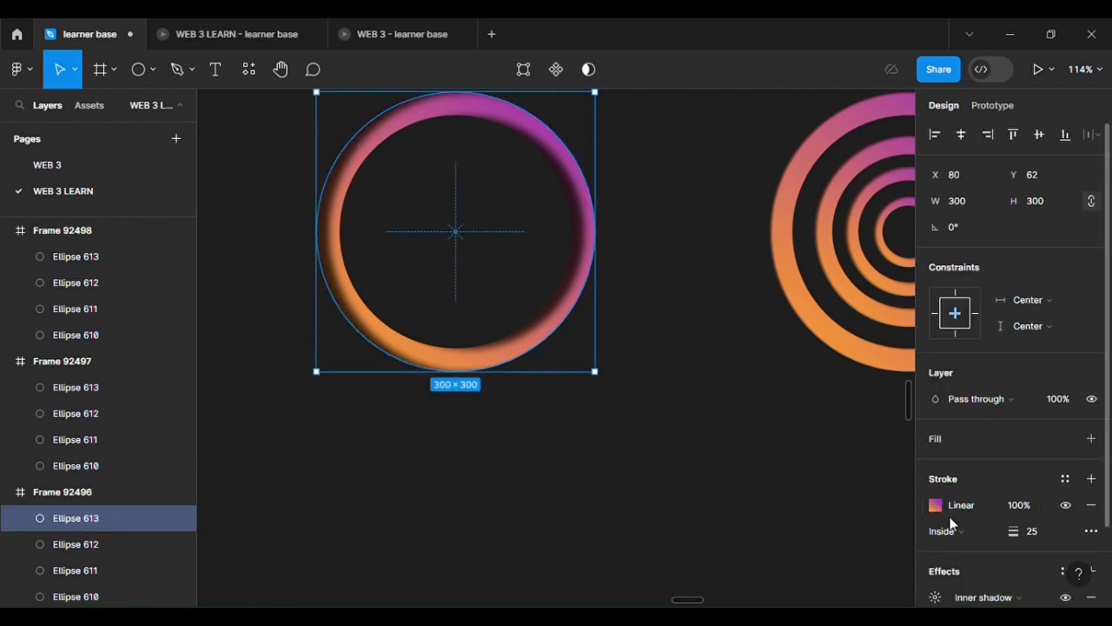
pyautogui.scroll(-2, 941, 544)
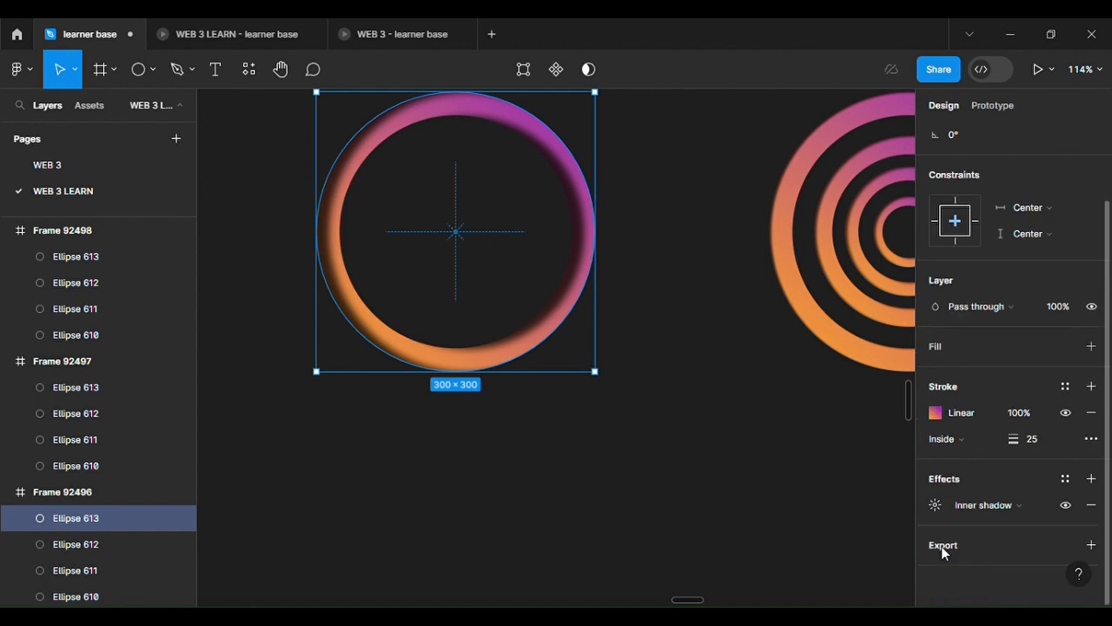
pyautogui.click(920, 506)
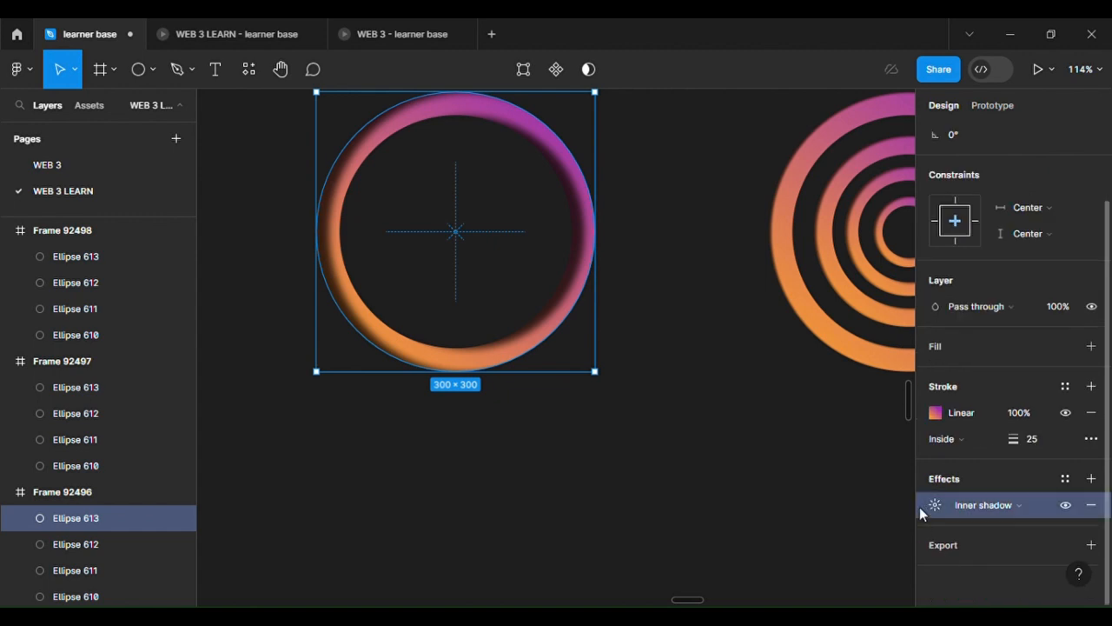
pyautogui.scroll(-3, 117, 511)
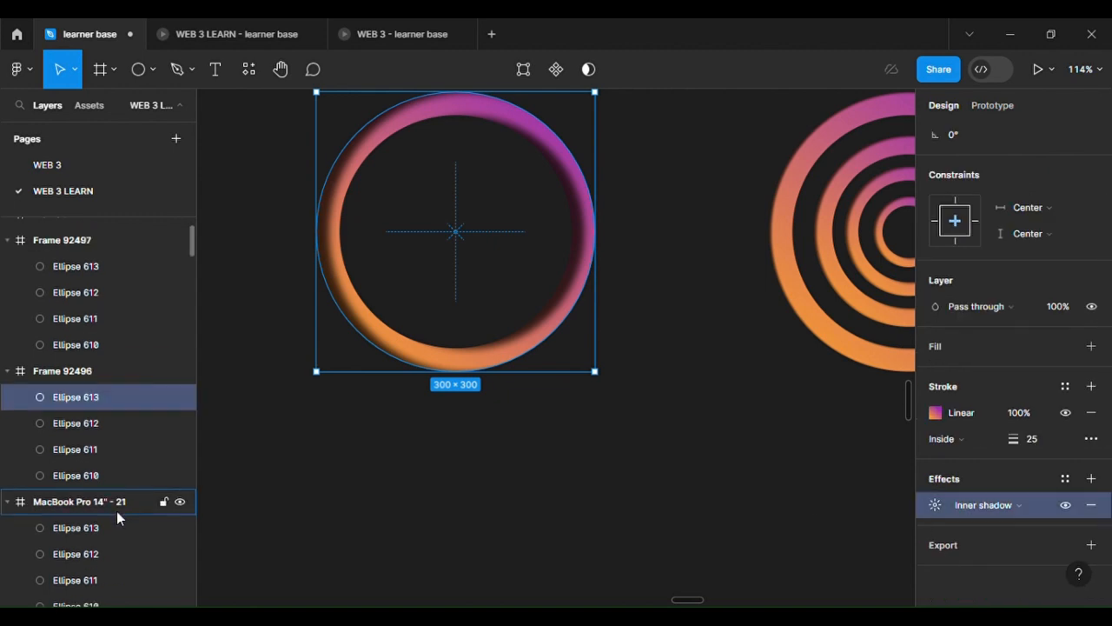
pyautogui.click(96, 433)
pyautogui.keyDown('shift'); pyautogui.click(97, 450); pyautogui.keyUp('shift')
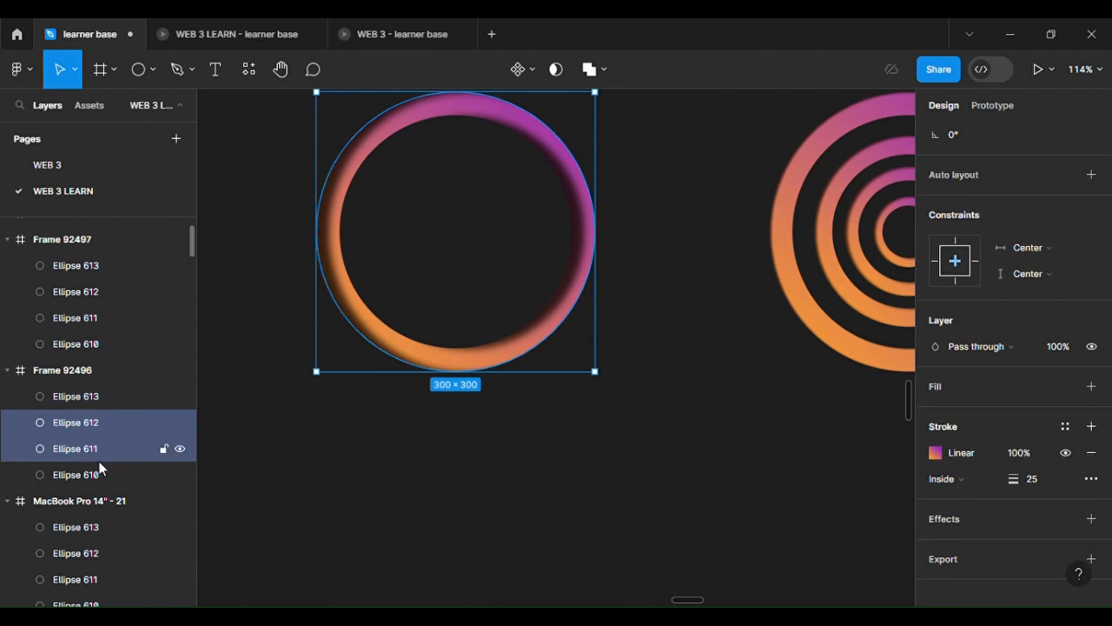
pyautogui.keyDown('shift'); pyautogui.click(100, 469); pyautogui.keyUp('shift')
pyautogui.keyDown('shift'); pyautogui.click(93, 407); pyautogui.keyUp('shift')
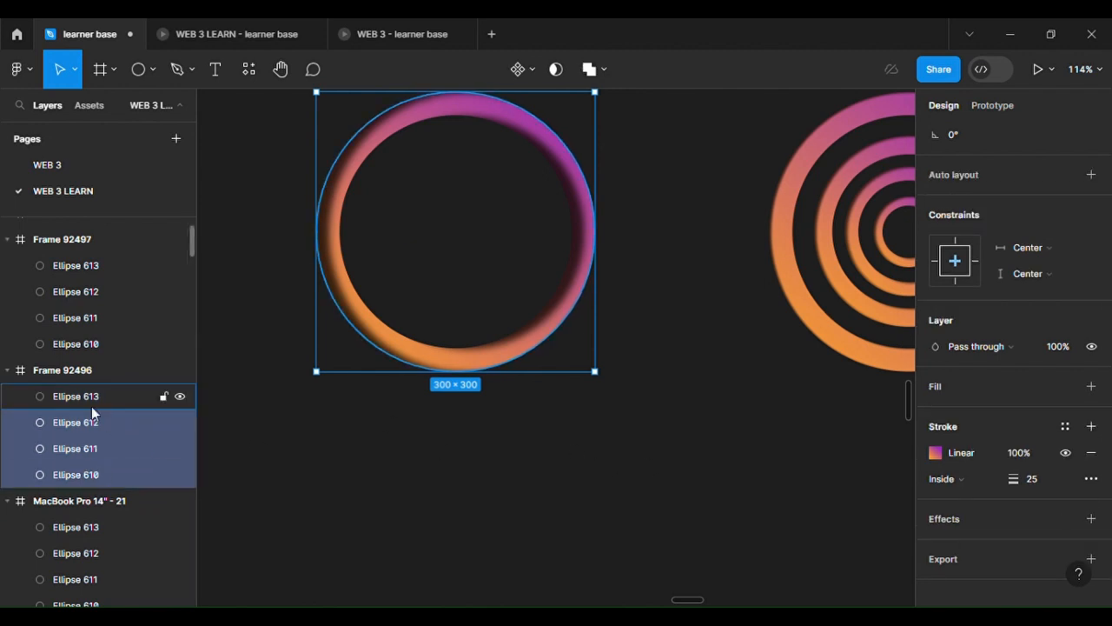
pyautogui.click(90, 417)
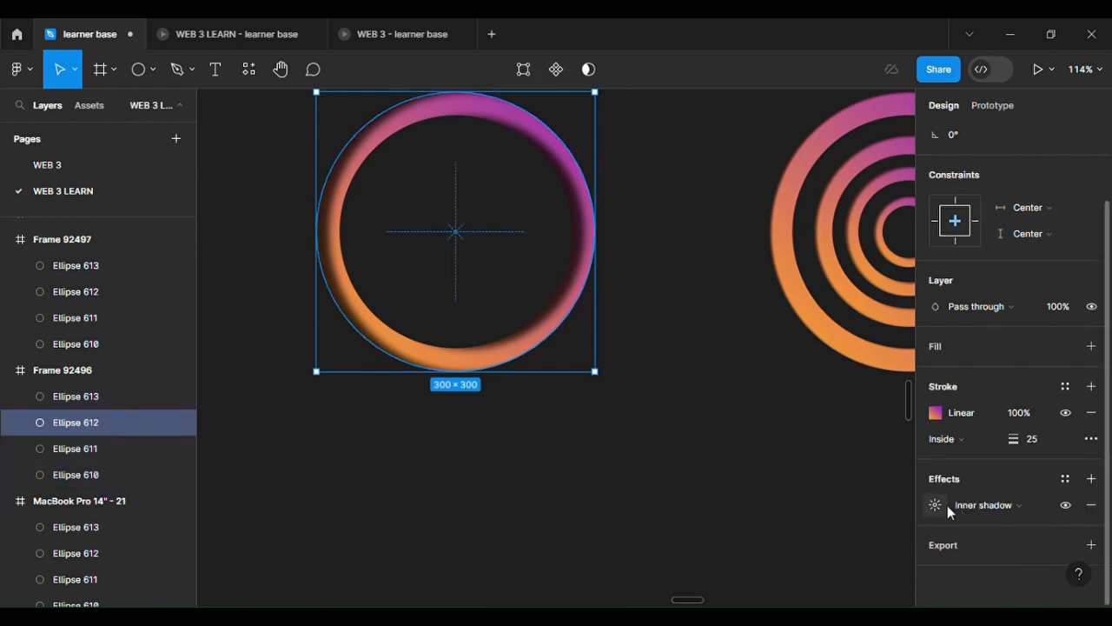
pyautogui.click(920, 508)
pyautogui.hotkey('ctrl', 'c')
pyautogui.hotkey('ctrl', 'v')
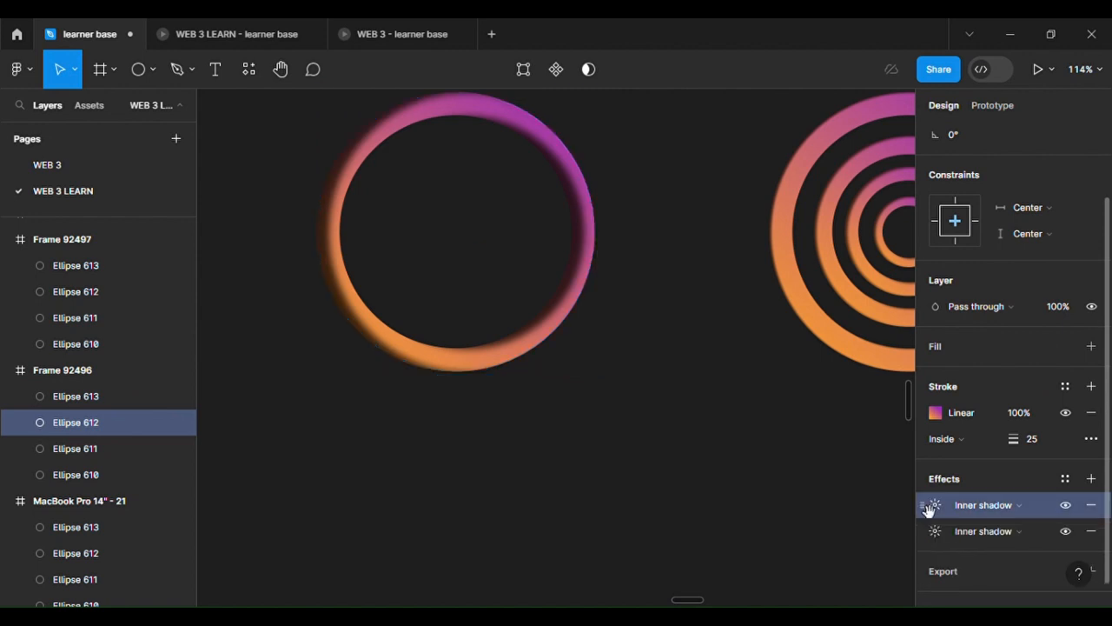
pyautogui.click(1092, 531)
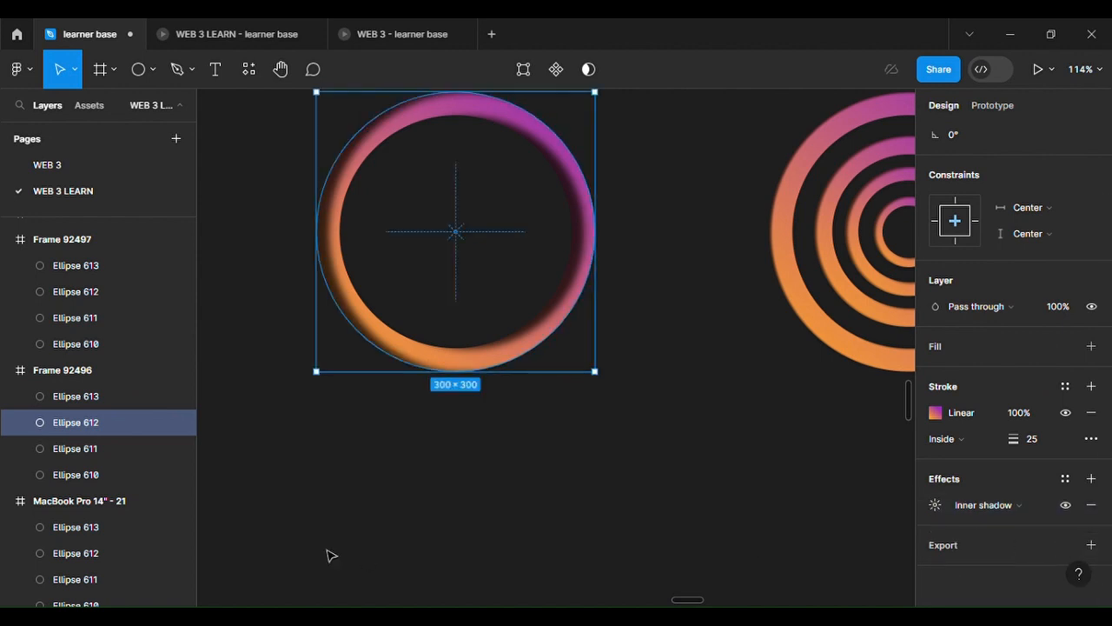
# Replace the inner shadow of Ellipse 611 in Frame 92496 with the copied inner shadow.
pyautogui.click(108, 451)
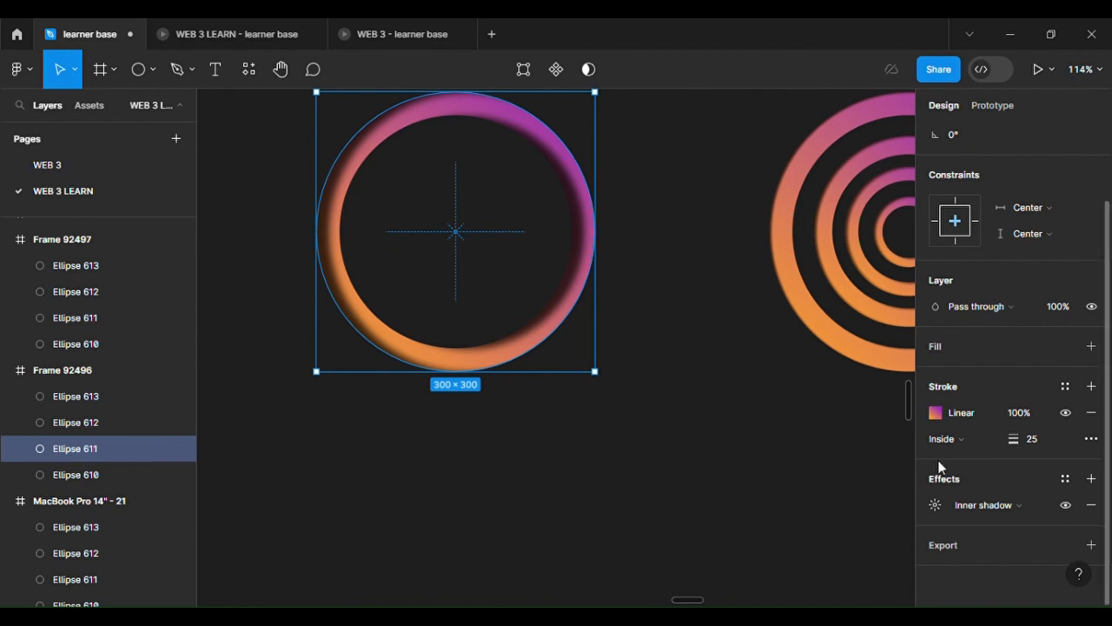
pyautogui.click(919, 507)
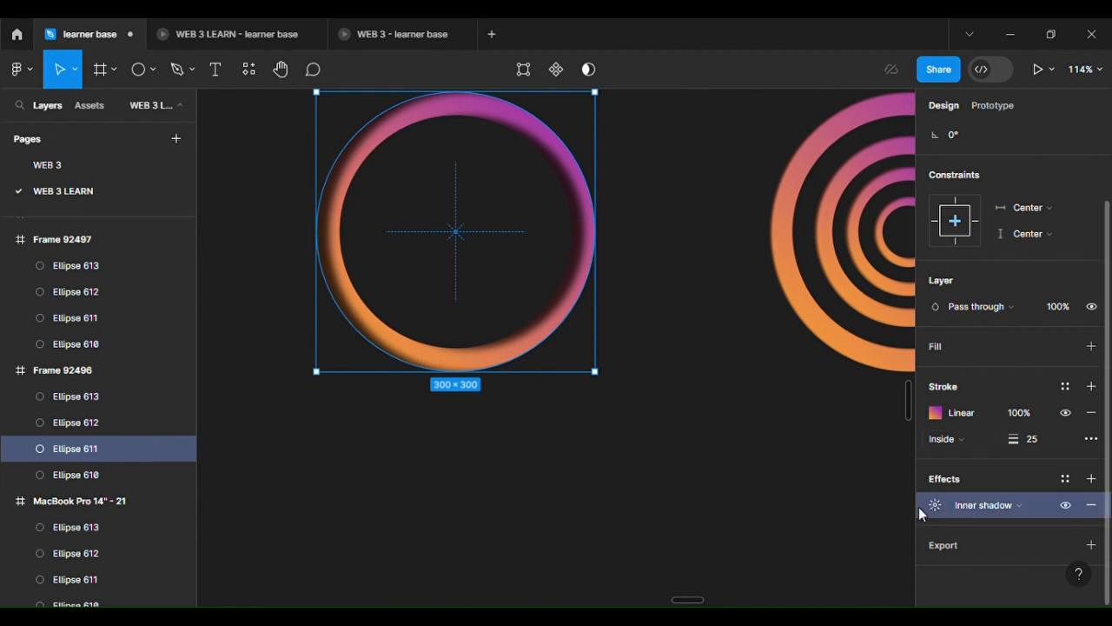
pyautogui.hotkey('ctrl', 'v')
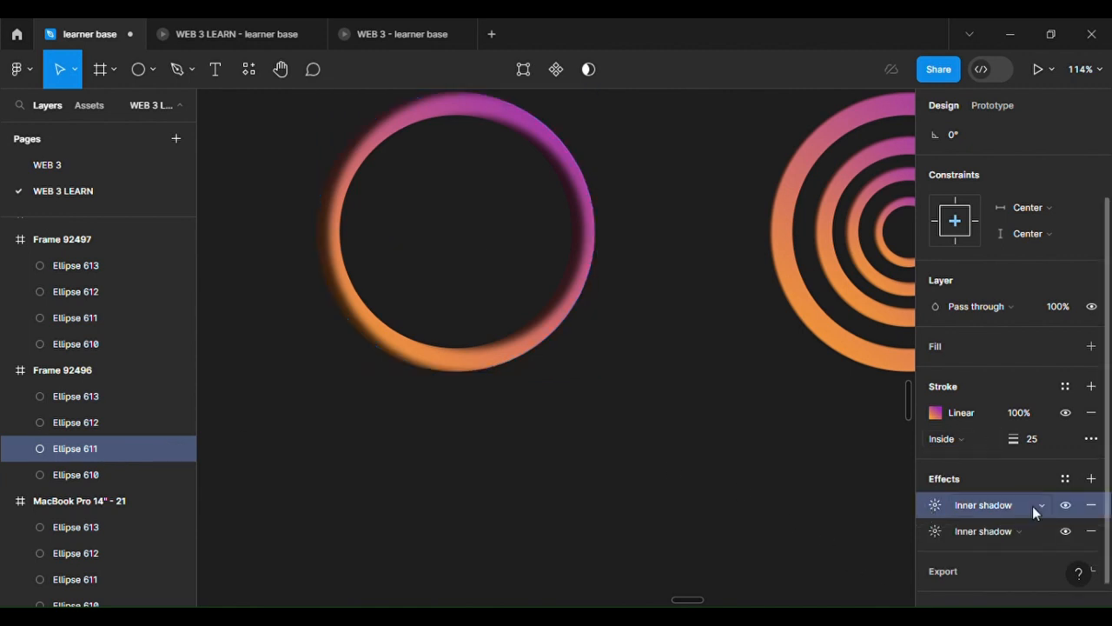
pyautogui.click(1091, 531)
# Replace the inner shadow of Ellipse 610 in Frame 92496 with the copied one and collapse that frame's layer list.
pyautogui.click(77, 471)
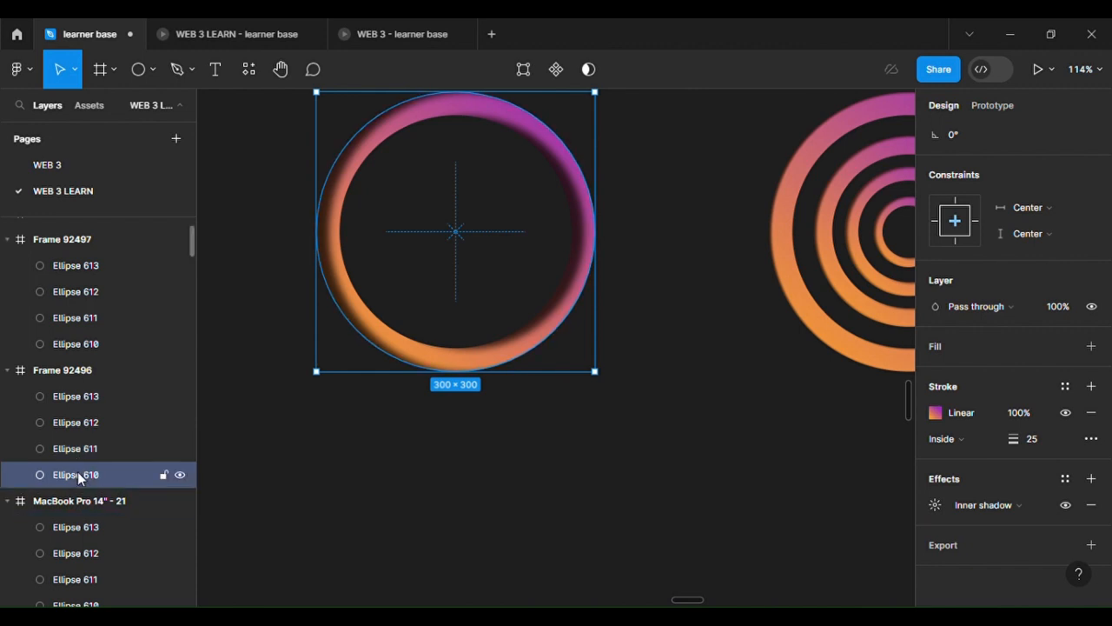
pyautogui.click(921, 508)
pyautogui.hotkey('ctrl', 'v')
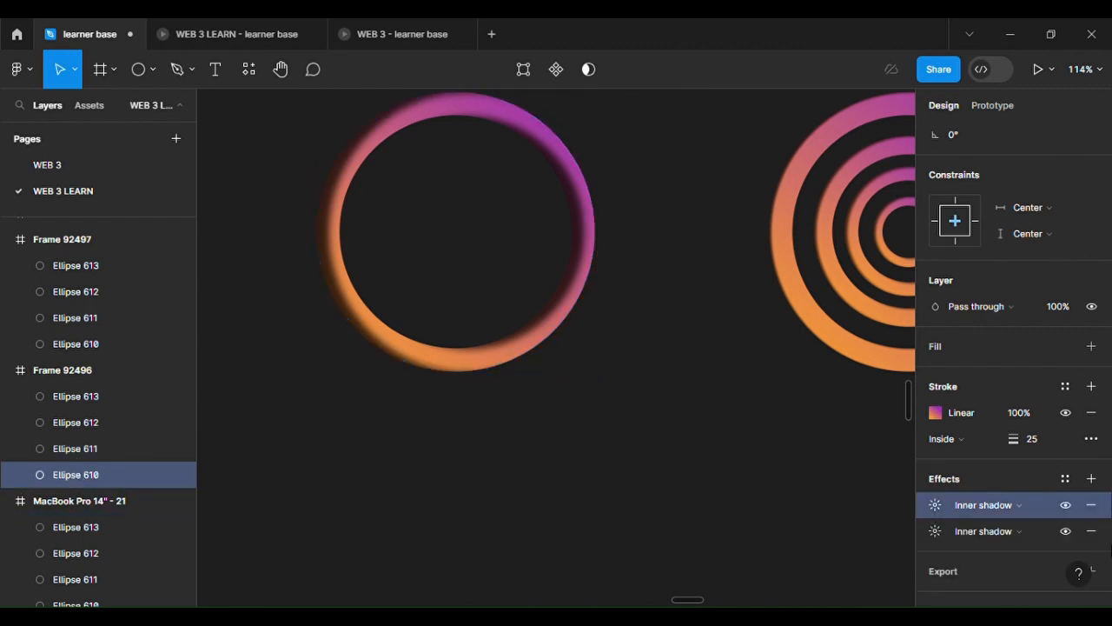
pyautogui.click(1091, 531)
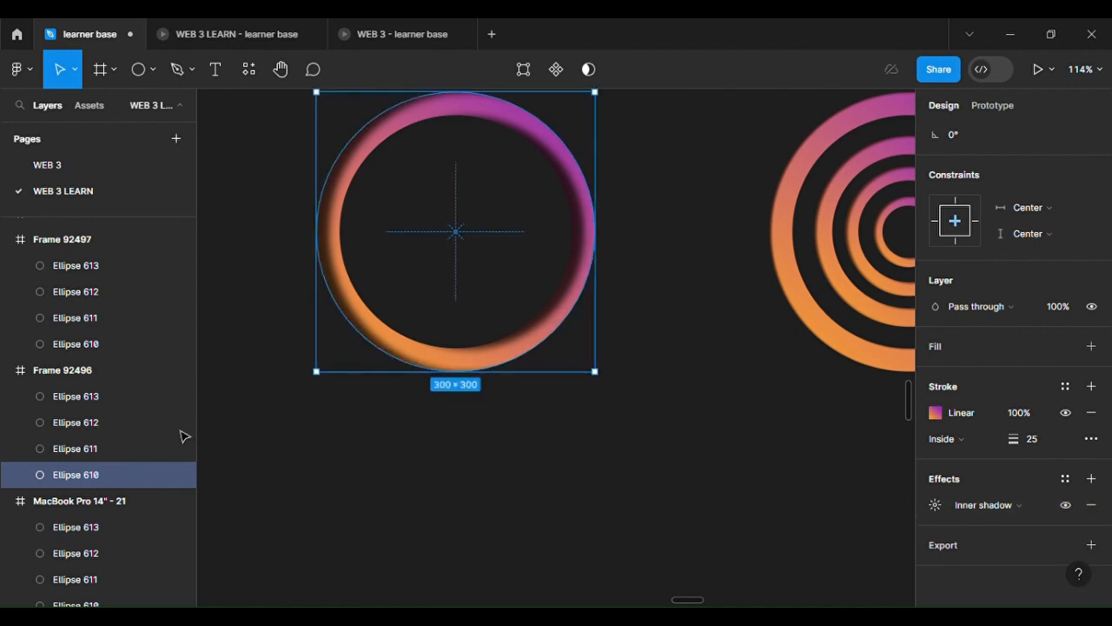
pyautogui.click(8, 371)
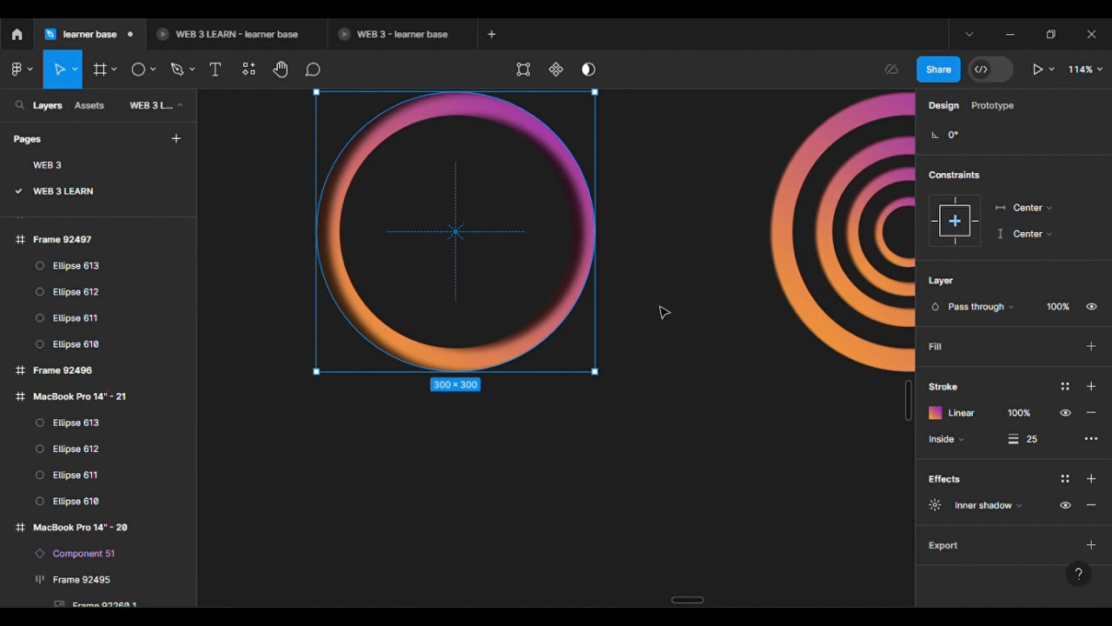
# Replace the inner shadow of the outermost ring, Ellipse 613, in Frame 92497 with the copied inner shadow.
pyautogui.hscroll(3, 686, 306)
pyautogui.scroll(-2, 689, 306)
pyautogui.scroll(3, 689, 306)
pyautogui.hscroll(1, 689, 306)
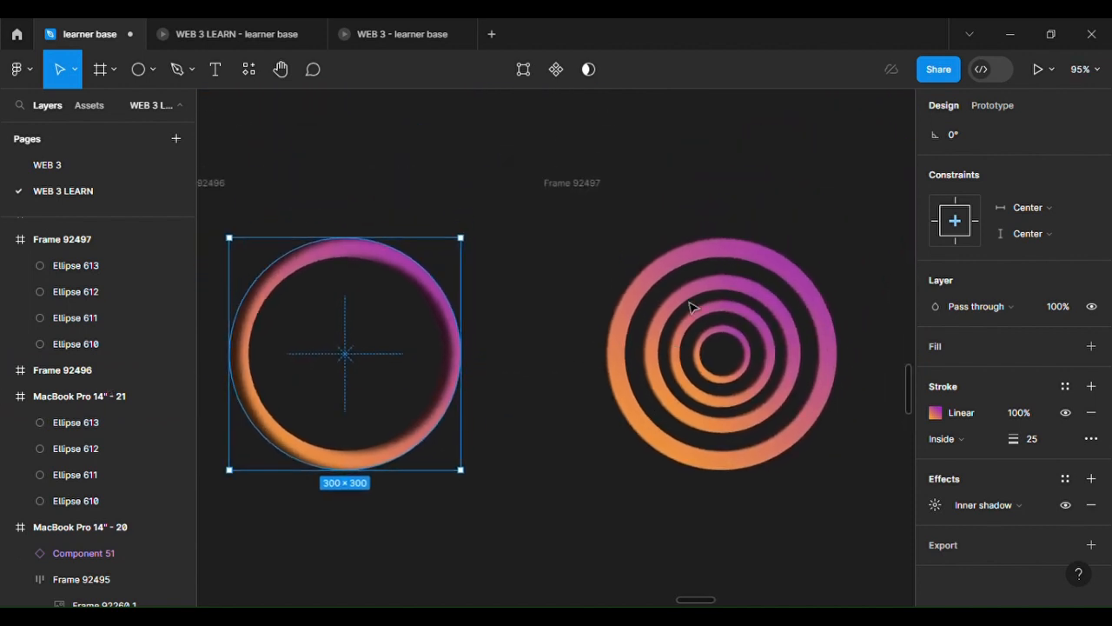
pyautogui.click(600, 192)
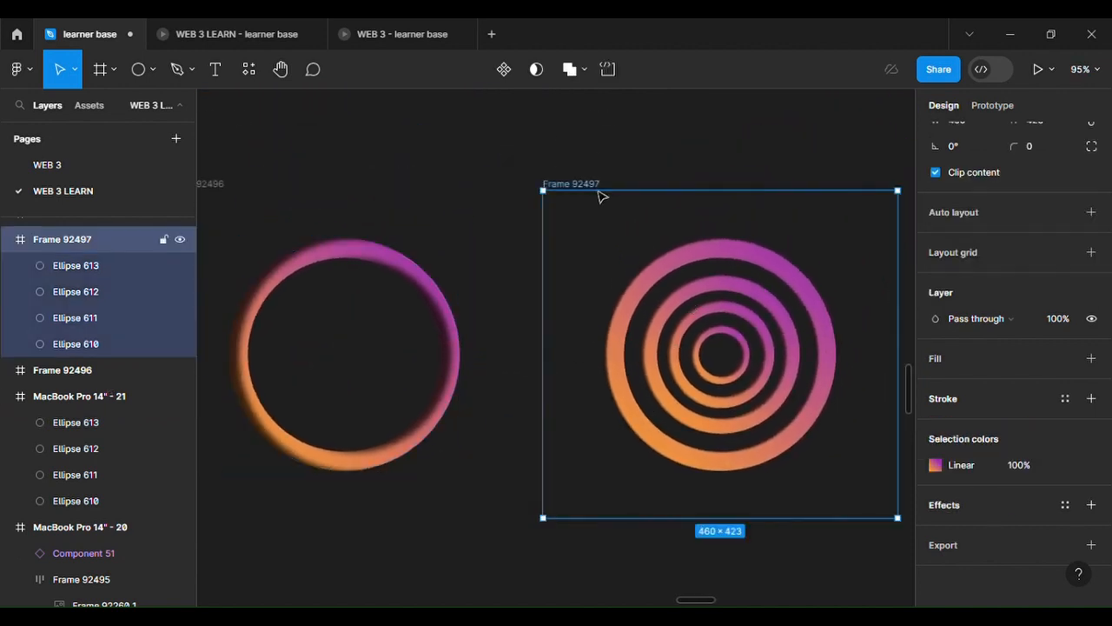
pyautogui.click(655, 294)
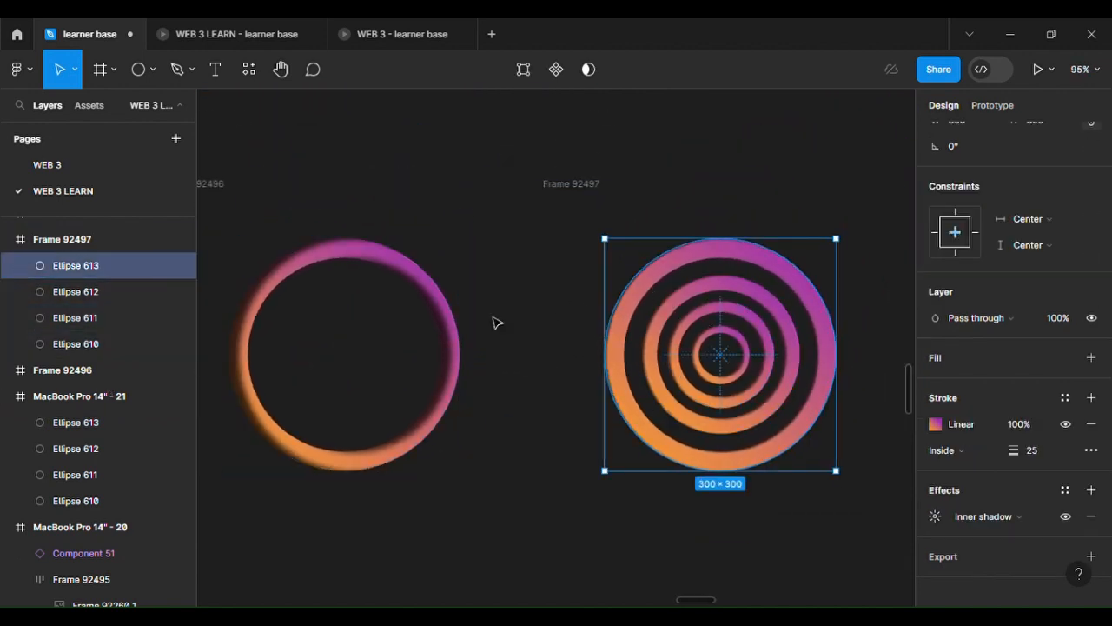
pyautogui.click(919, 520)
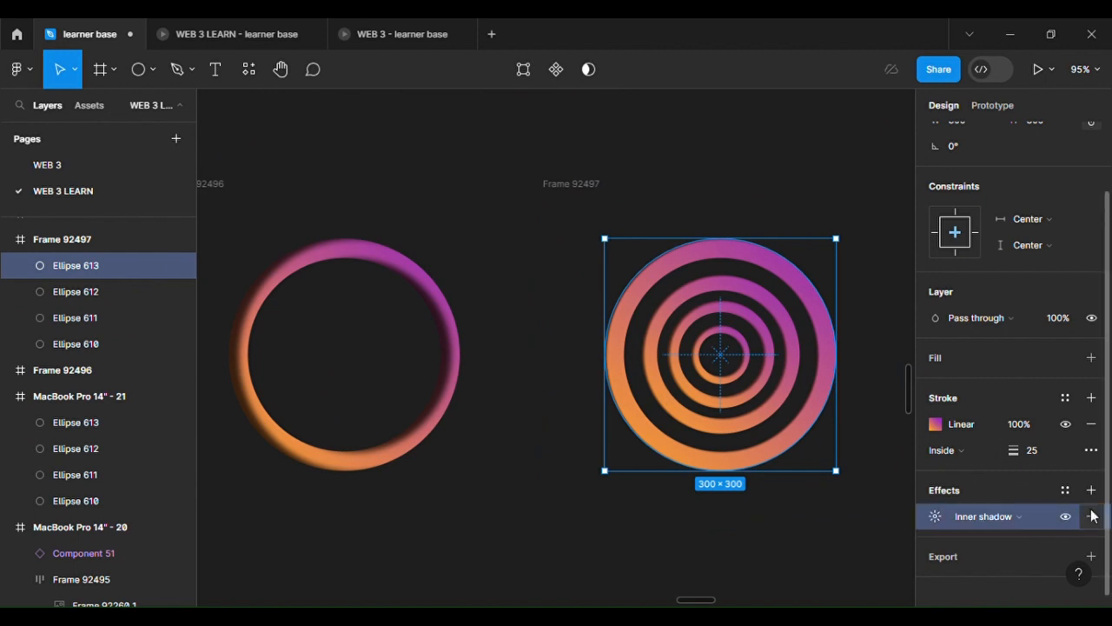
pyautogui.hotkey('ctrl', 'v')
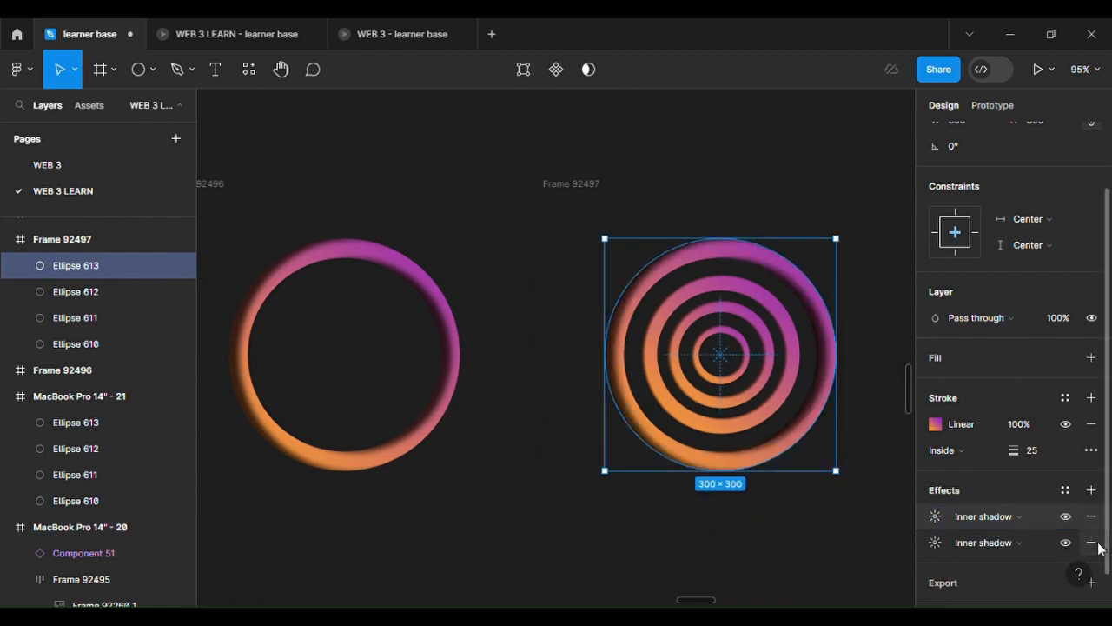
pyautogui.click(1091, 542)
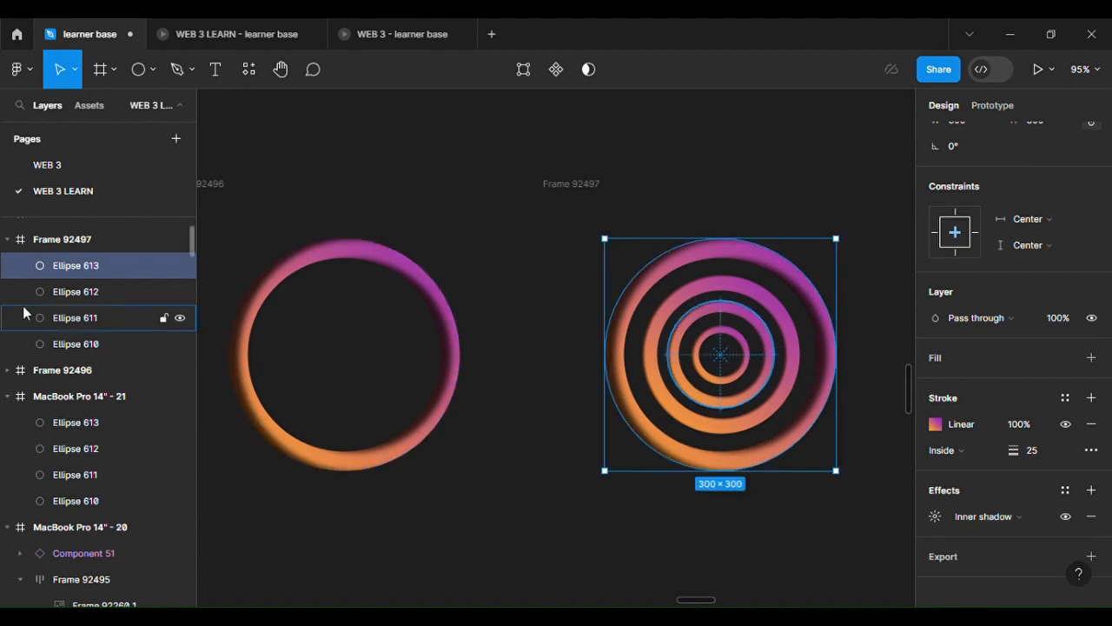
# Replace the inner shadow of Ellipse 612 in Frame 92497 with the copied inner shadow.
pyautogui.click(75, 292)
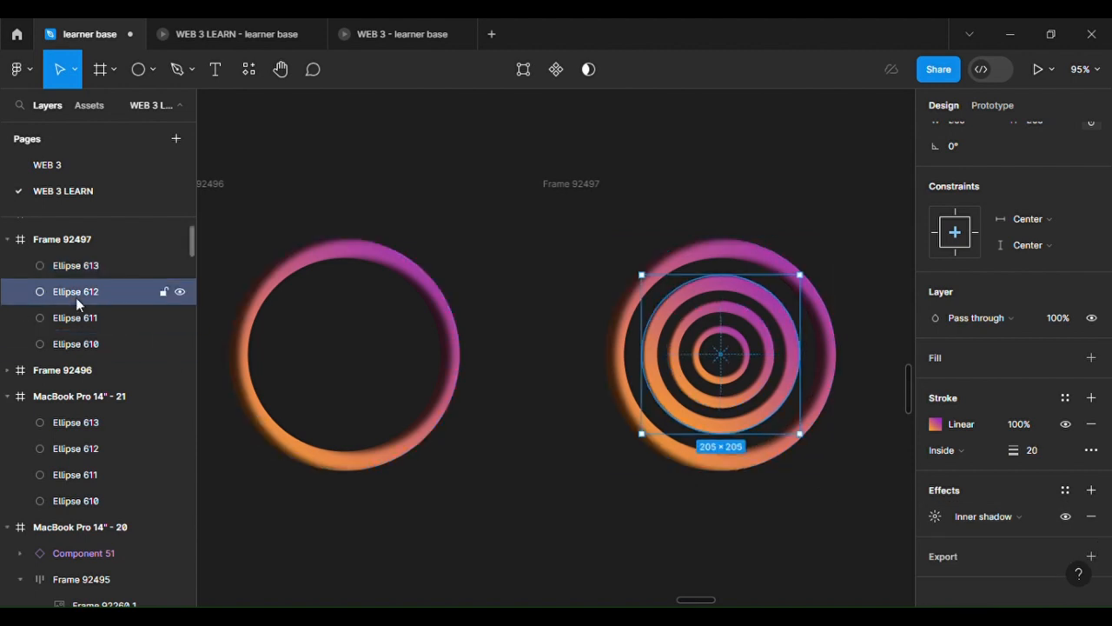
pyautogui.click(920, 517)
pyautogui.hotkey('ctrl', 'v')
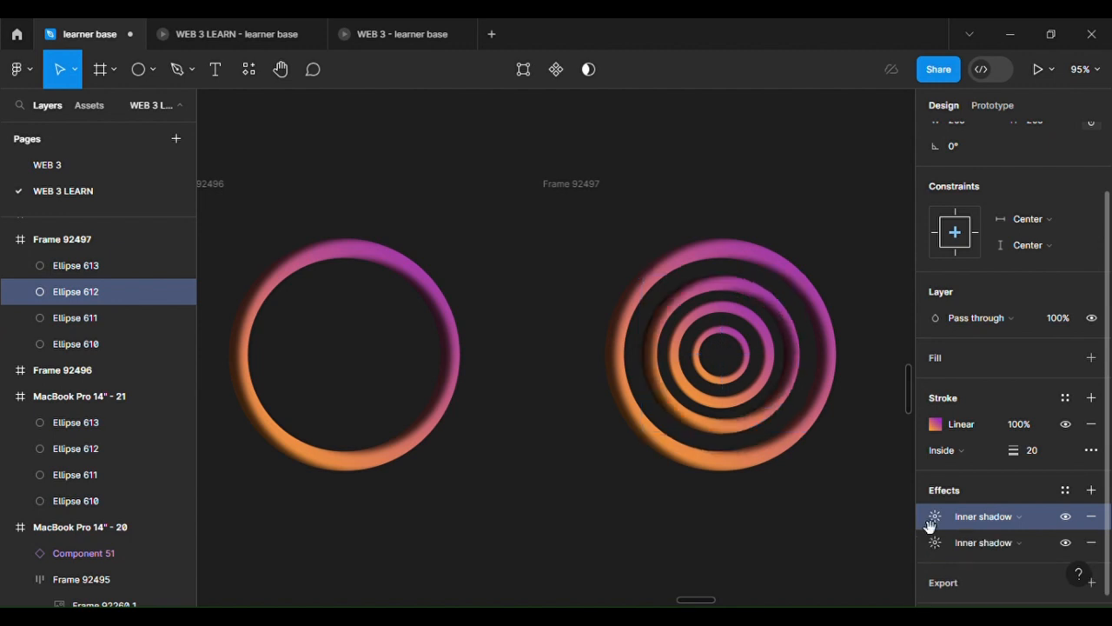
pyautogui.click(1096, 551)
pyautogui.click(1092, 544)
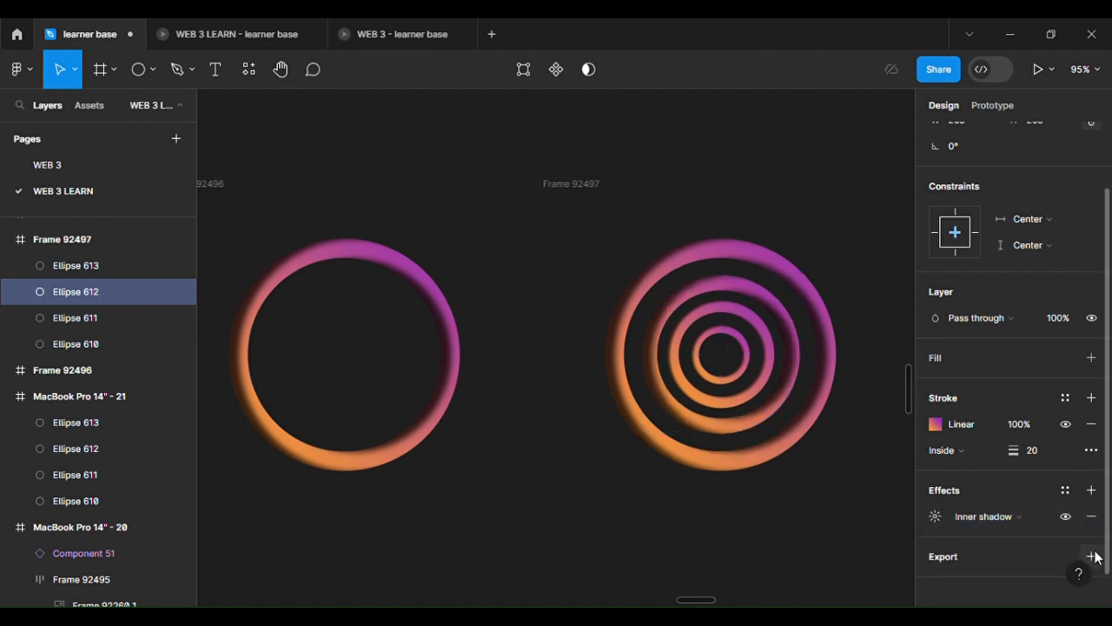
pyautogui.click(96, 319)
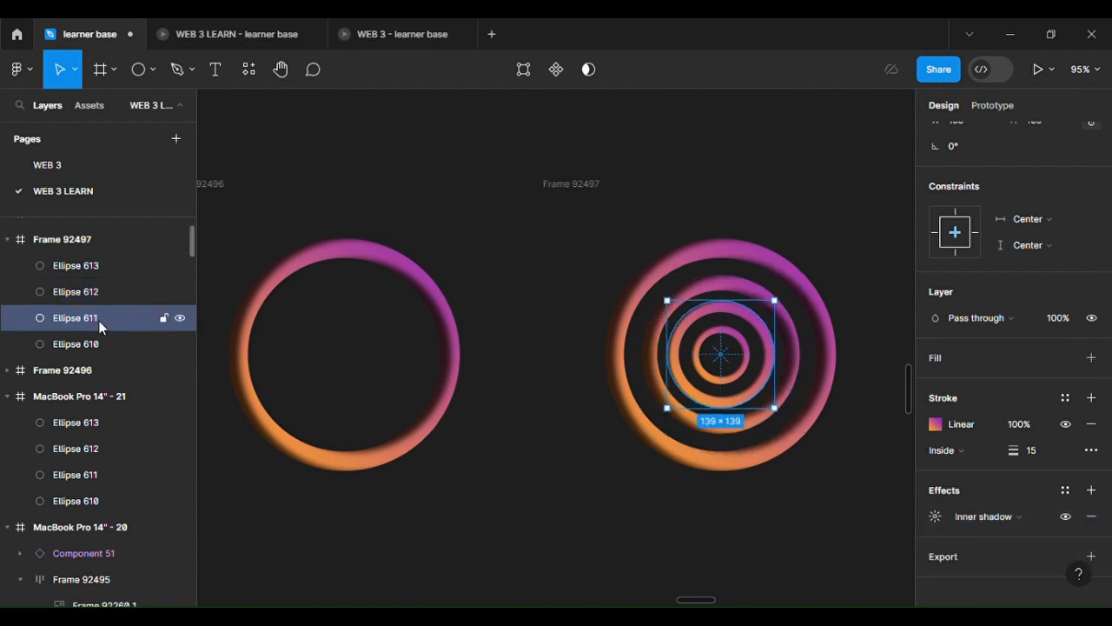
pyautogui.click(926, 522)
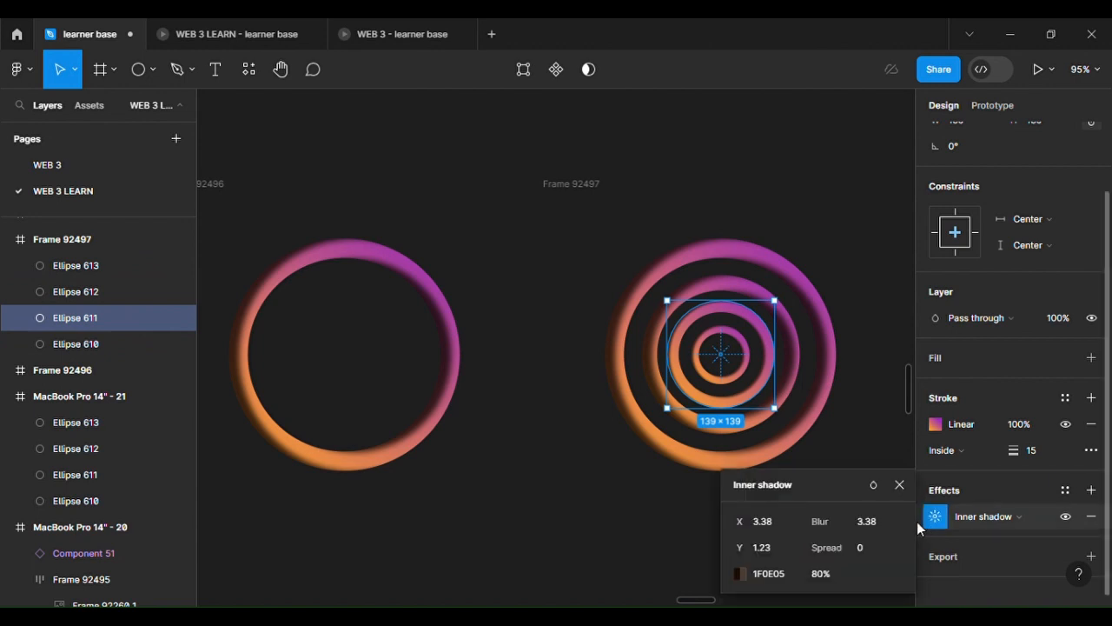
pyautogui.click(882, 446)
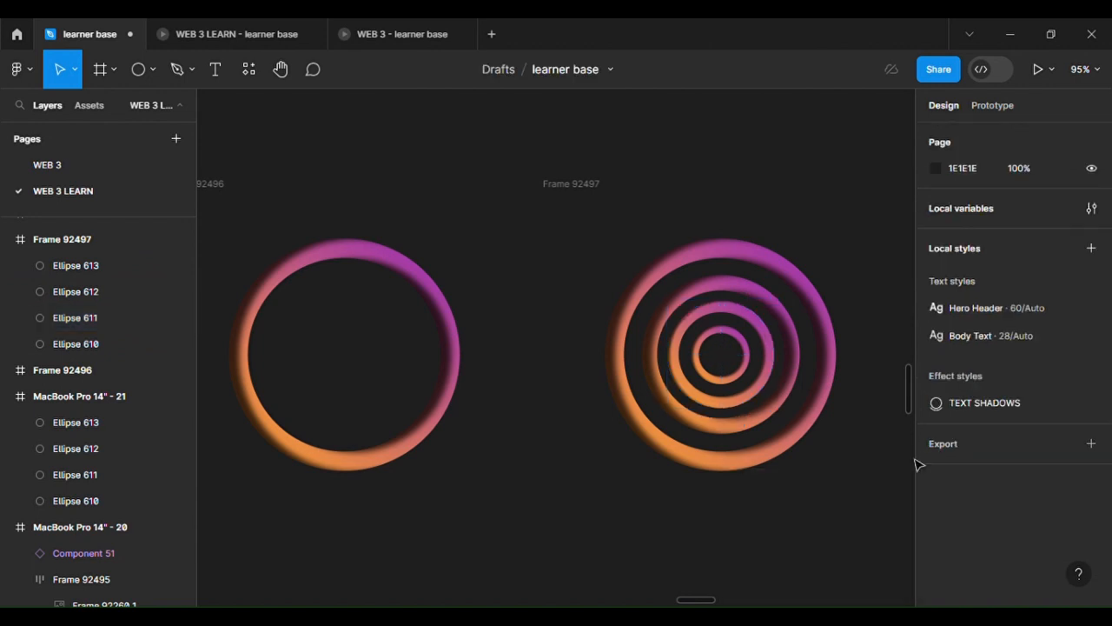
# Replace the inner shadow of Ellipse 611 in Frame 92497 with the copied inner shadow.
pyautogui.click(44, 318)
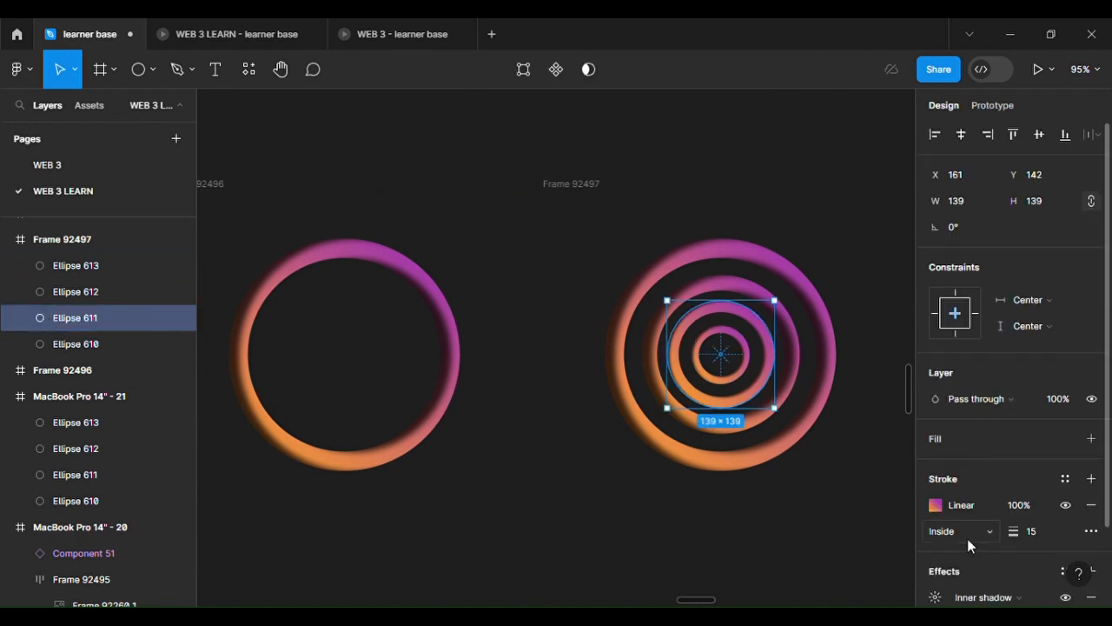
pyautogui.scroll(-2, 967, 538)
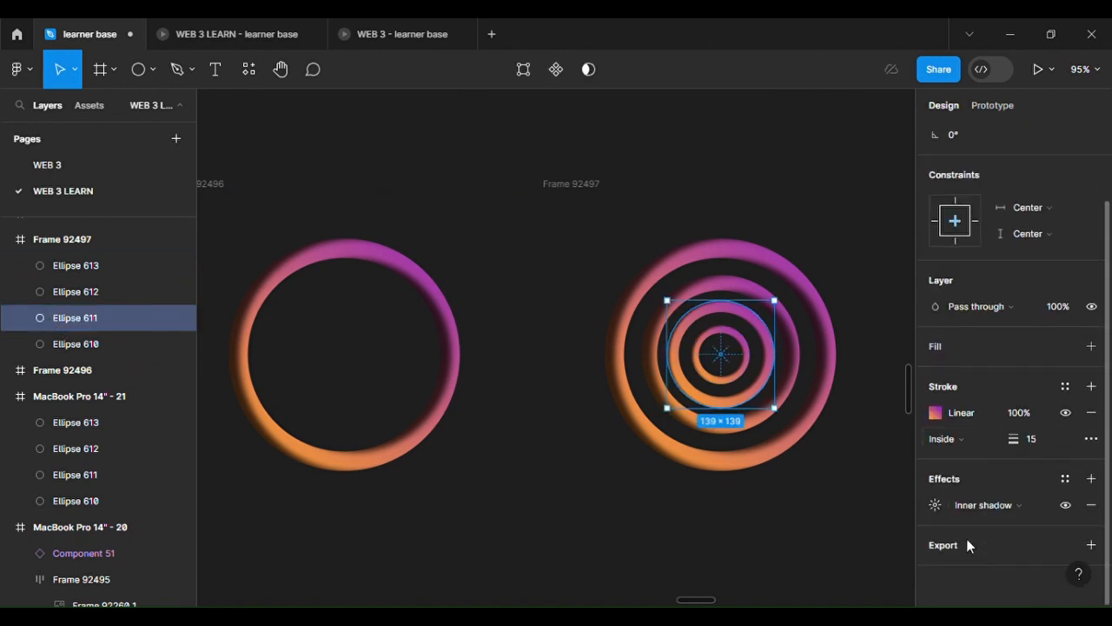
pyautogui.click(920, 506)
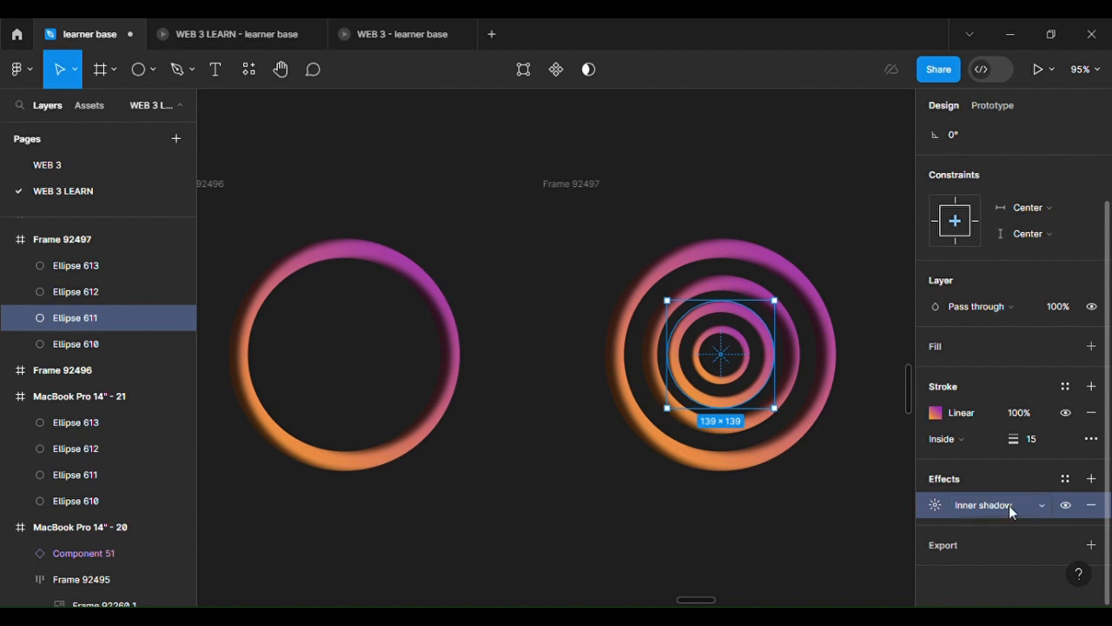
pyautogui.hotkey('ctrl', 'v')
pyautogui.click(1093, 529)
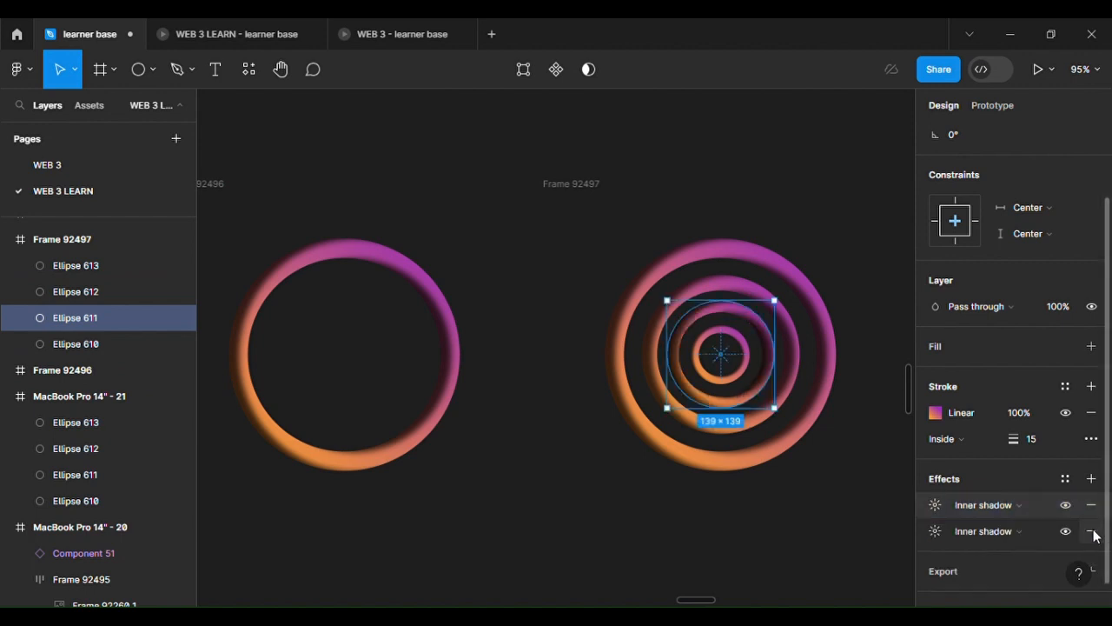
pyautogui.click(1091, 531)
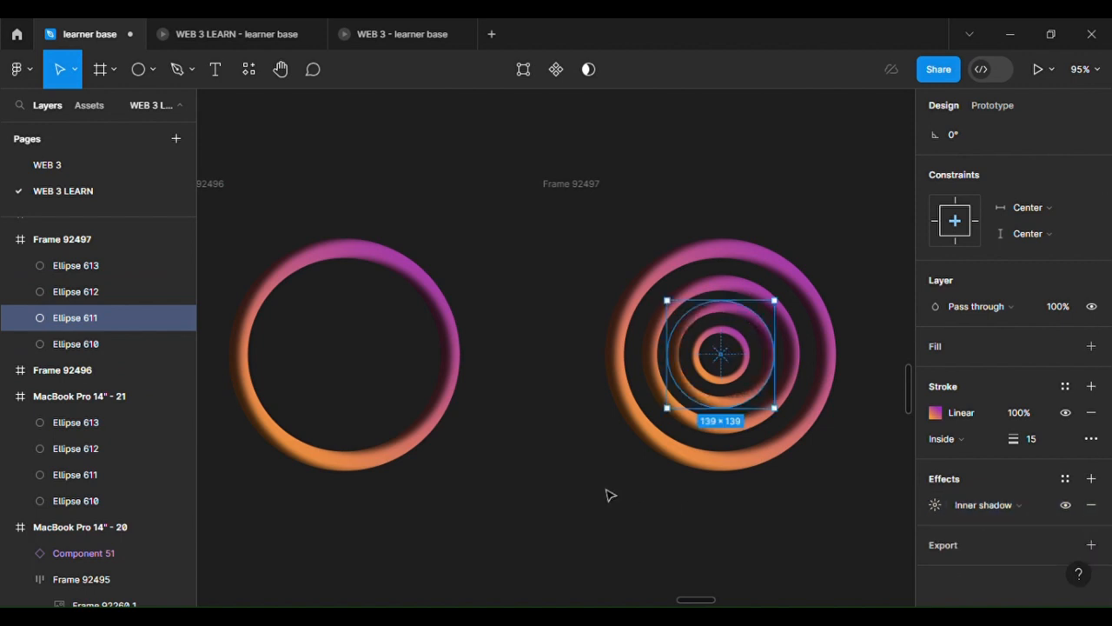
# Replace the inner shadow of the innermost ring, Ellipse 610, in Frame 92497 with the copied inner shadow.
pyautogui.click(36, 352)
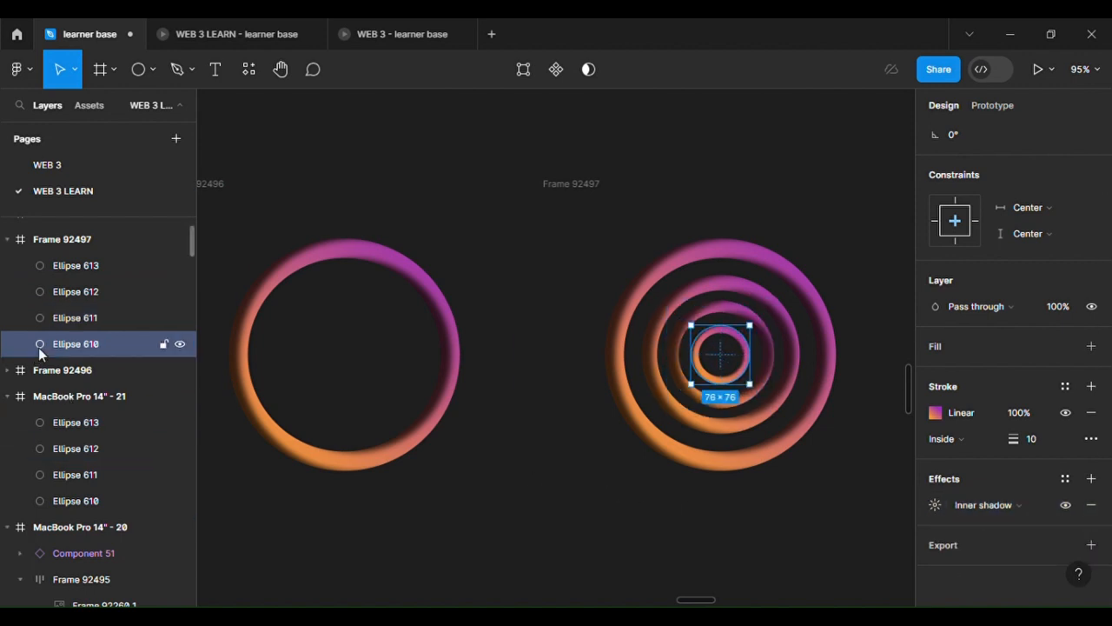
pyautogui.click(924, 504)
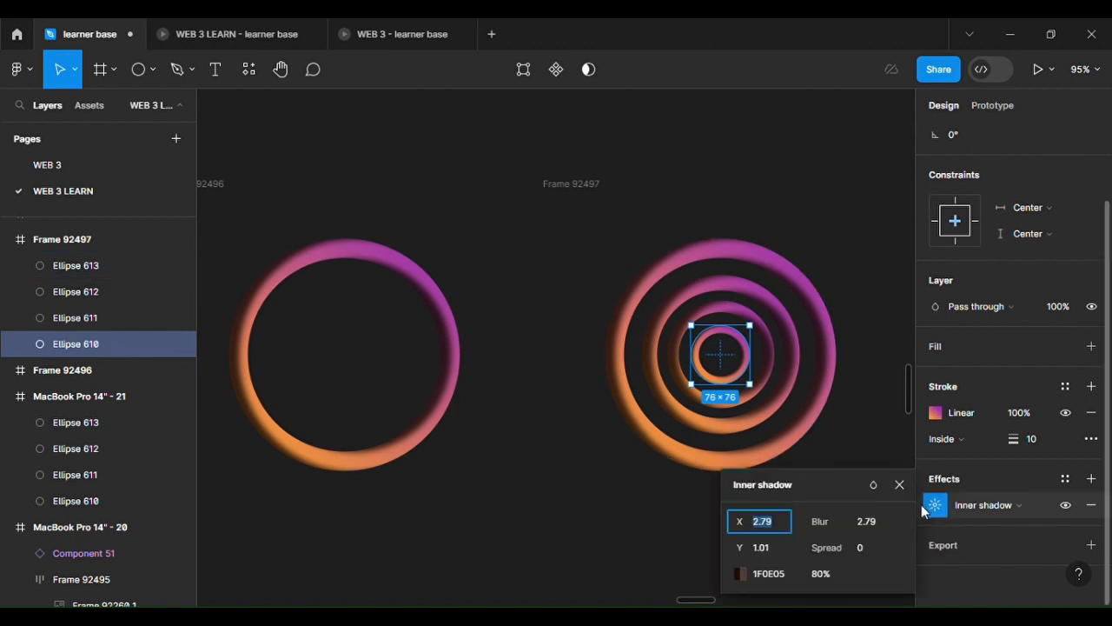
pyautogui.click(921, 504)
pyautogui.hotkey('ctrl', 'v')
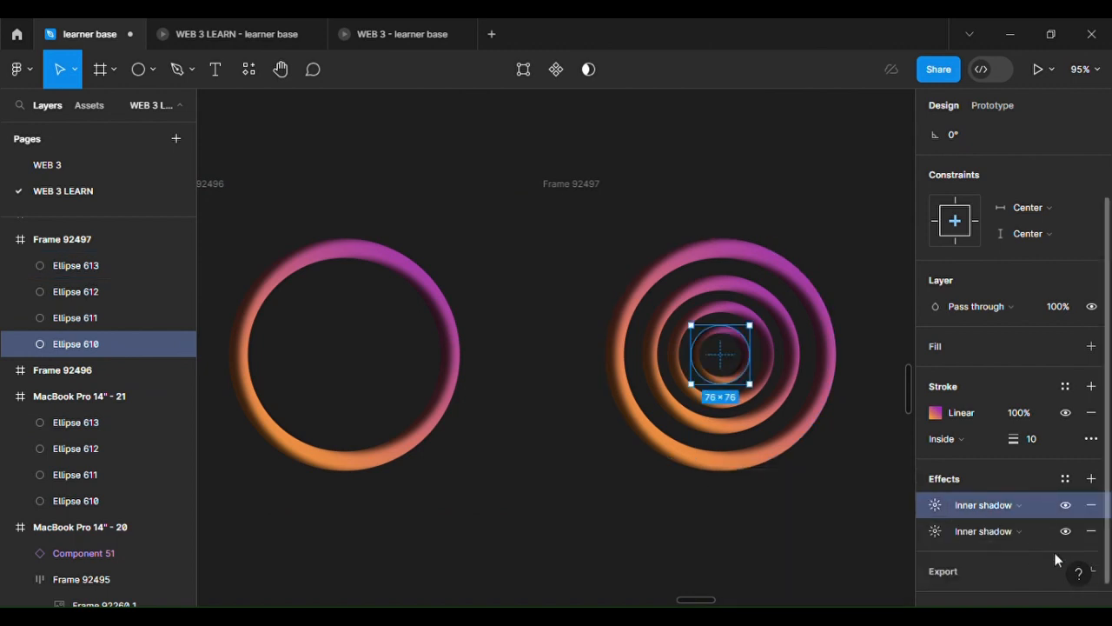
pyautogui.click(1091, 531)
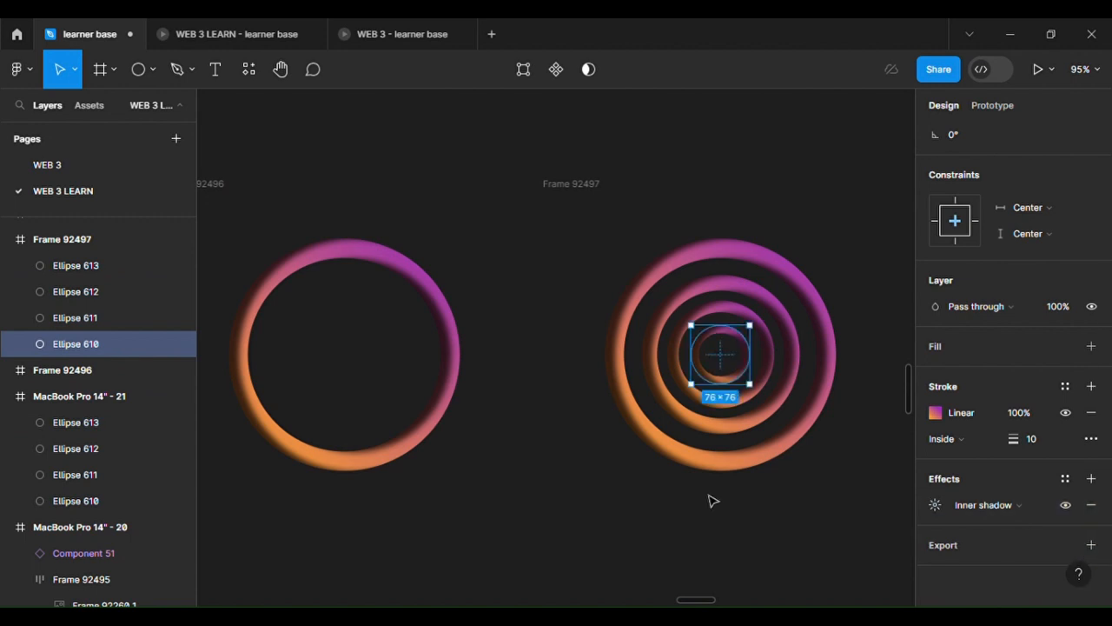
# Replace the inner shadow of the largest ring, Ellipse 613, in Frame 92498 with the copied inner shadow.
pyautogui.scroll(-5, 708, 497)
pyautogui.hscroll(5, 711, 501)
pyautogui.scroll(3, 626, 477)
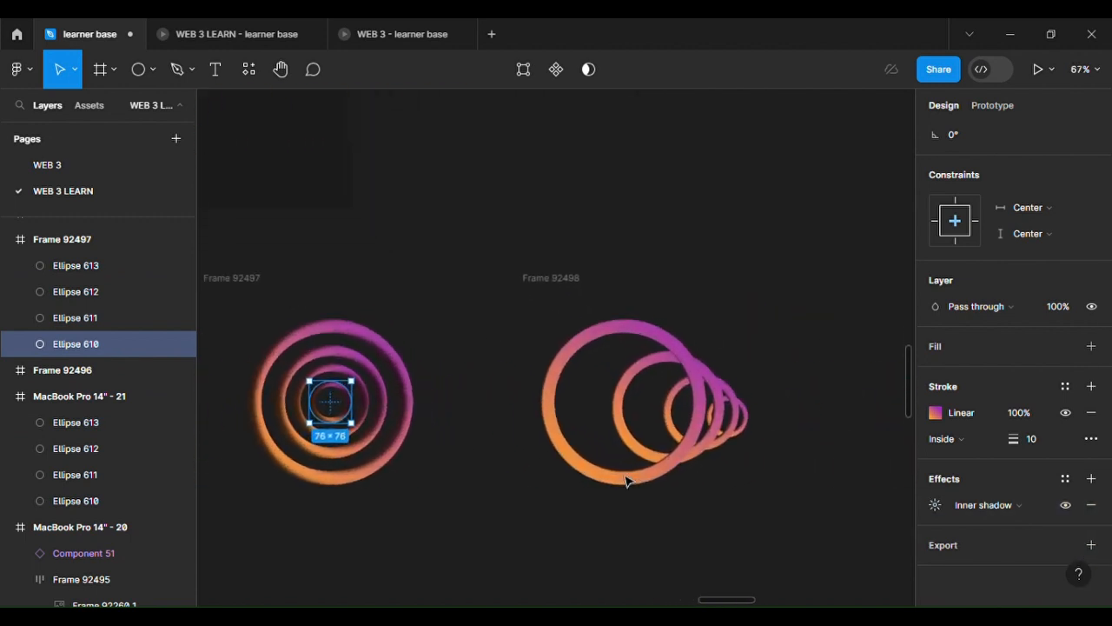
pyautogui.click(659, 486)
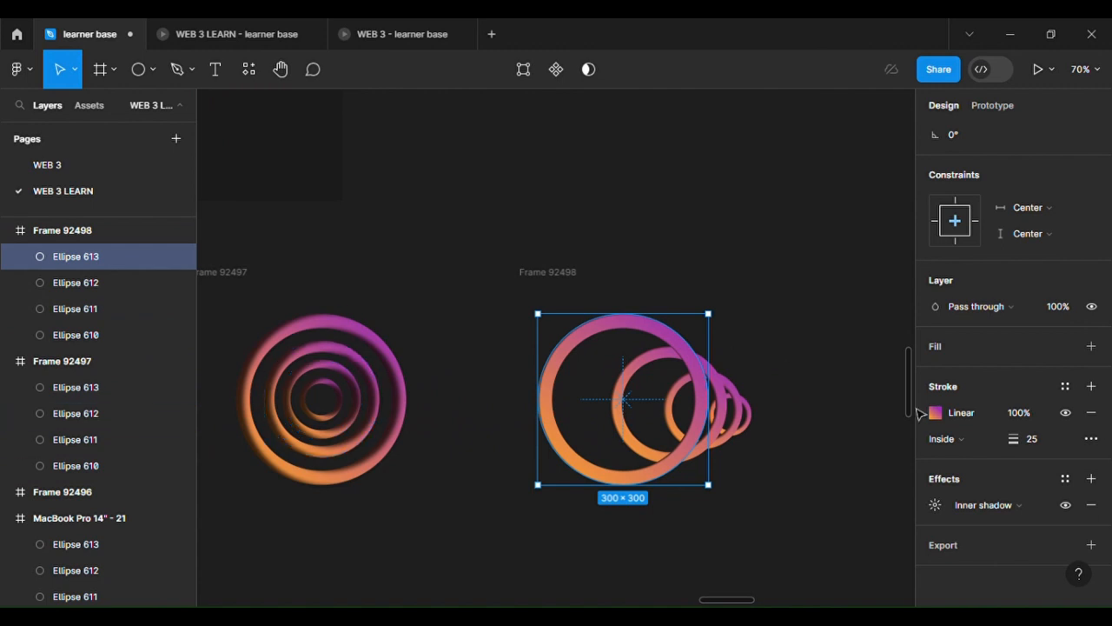
pyautogui.click(921, 510)
pyautogui.hotkey('ctrl', 'v')
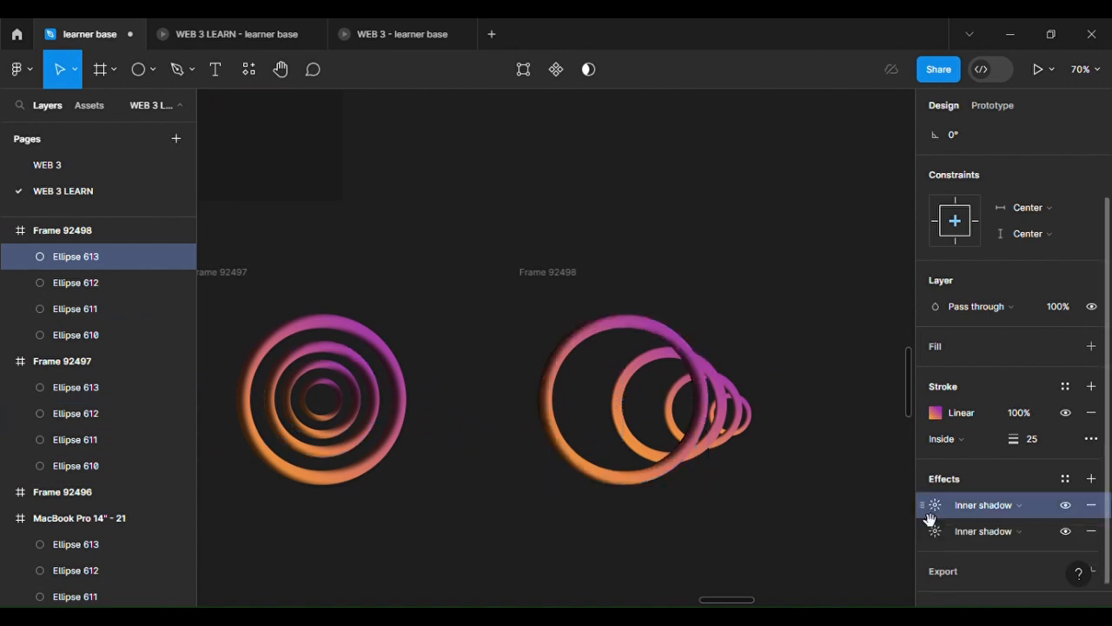
pyautogui.click(1091, 531)
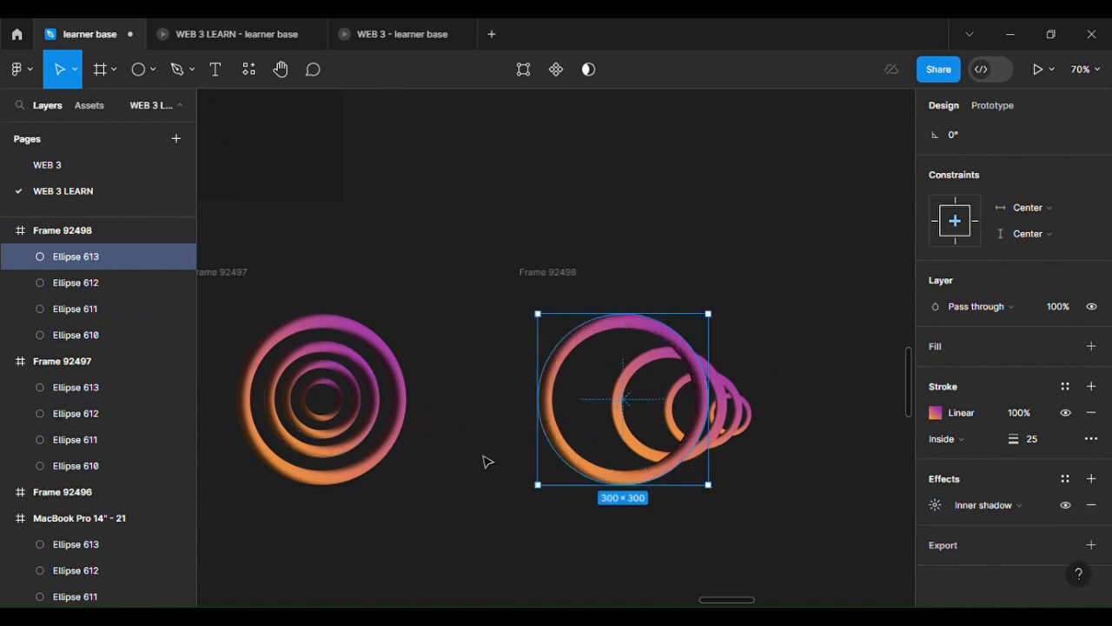
# Replace the inner shadow of Ellipse 612 in Frame 92498 with the copied inner shadow.
pyautogui.click(69, 284)
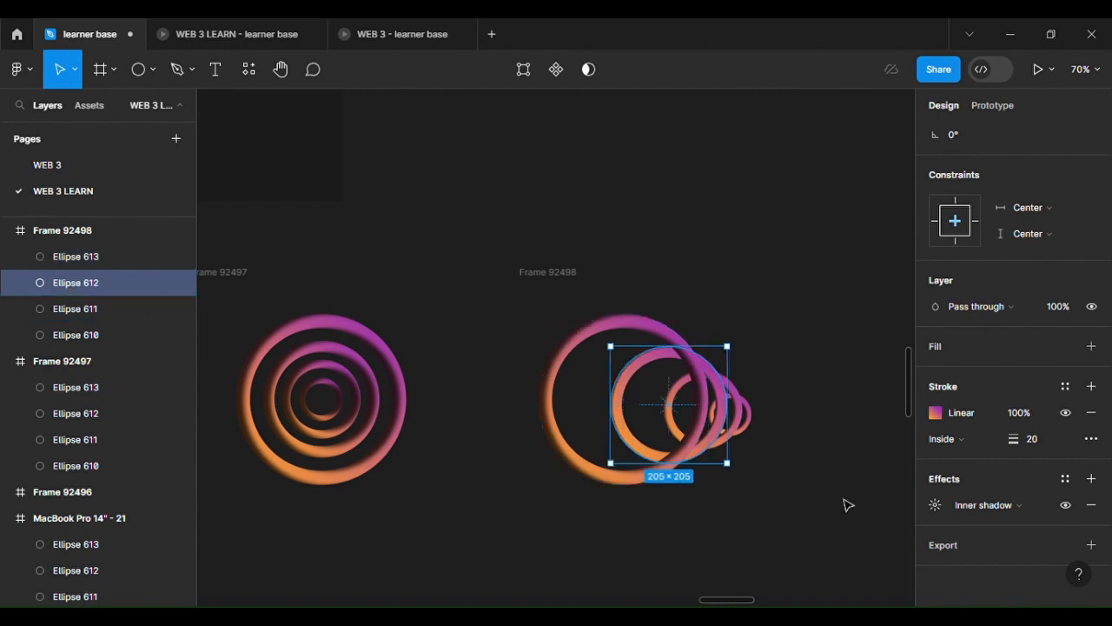
pyautogui.click(920, 512)
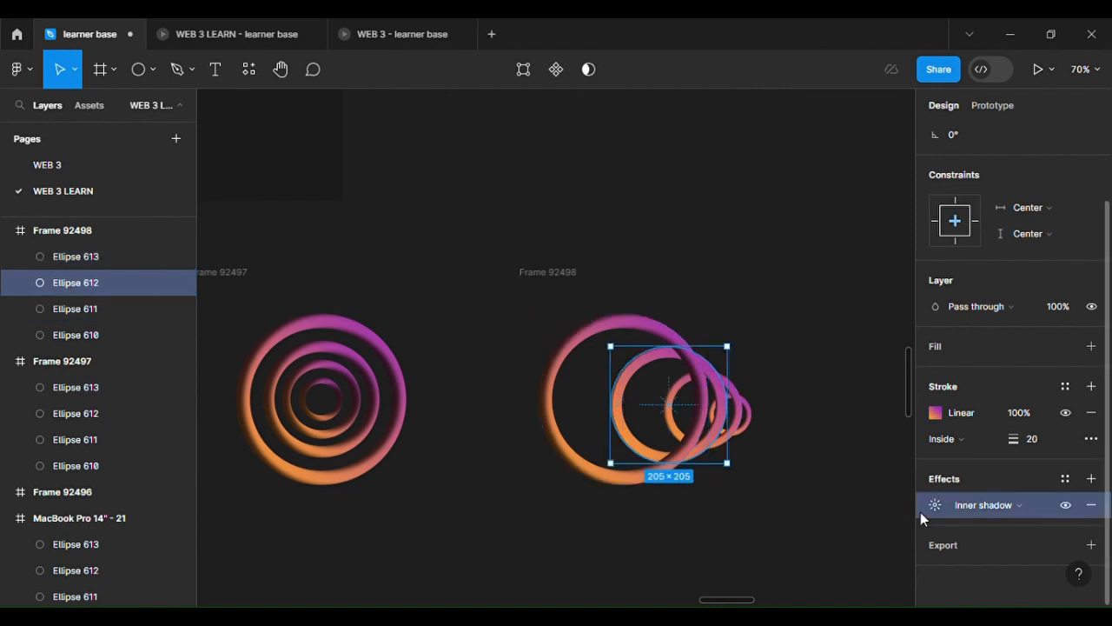
pyautogui.hotkey('ctrl', 'v')
pyautogui.click(1091, 531)
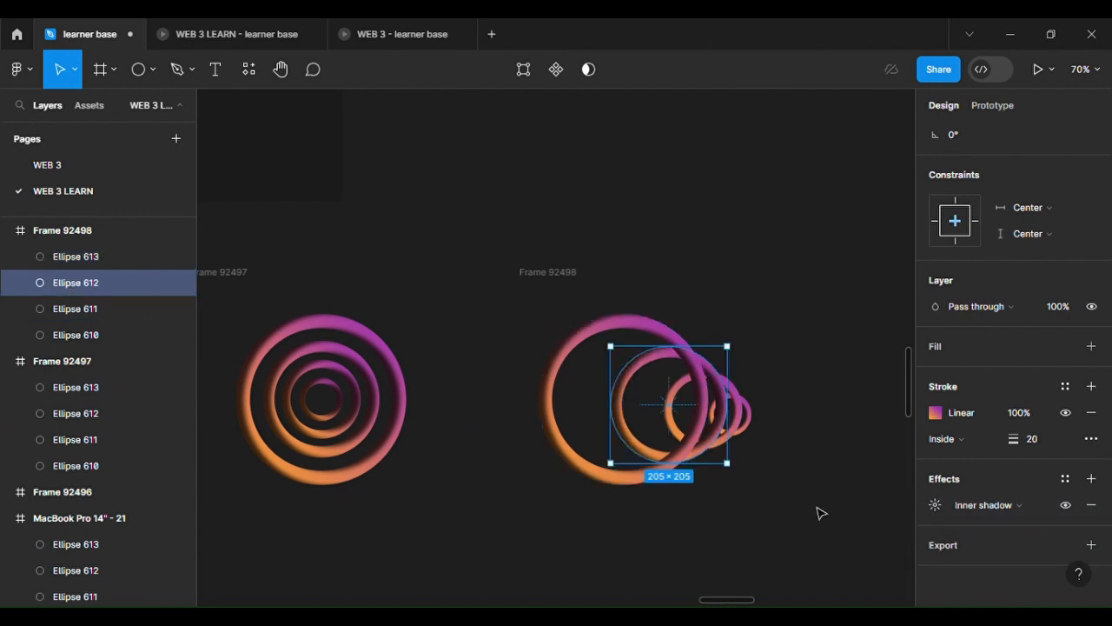
# Replace the inner shadow of Ellipse 611 in Frame 92498 with the copied inner shadow.
pyautogui.click(76, 310)
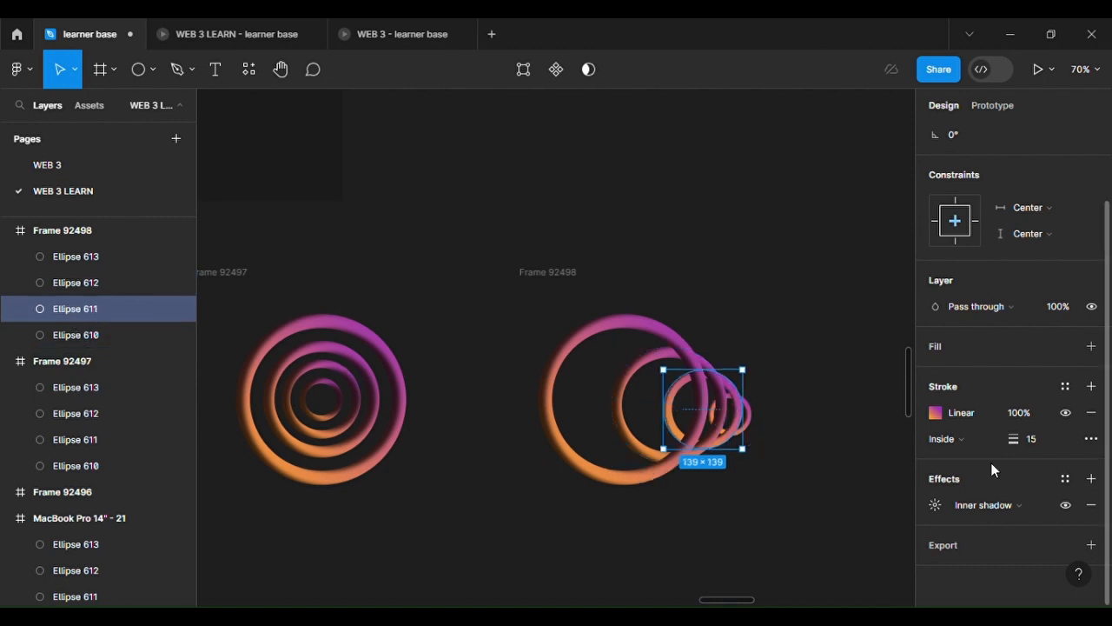
pyautogui.click(923, 504)
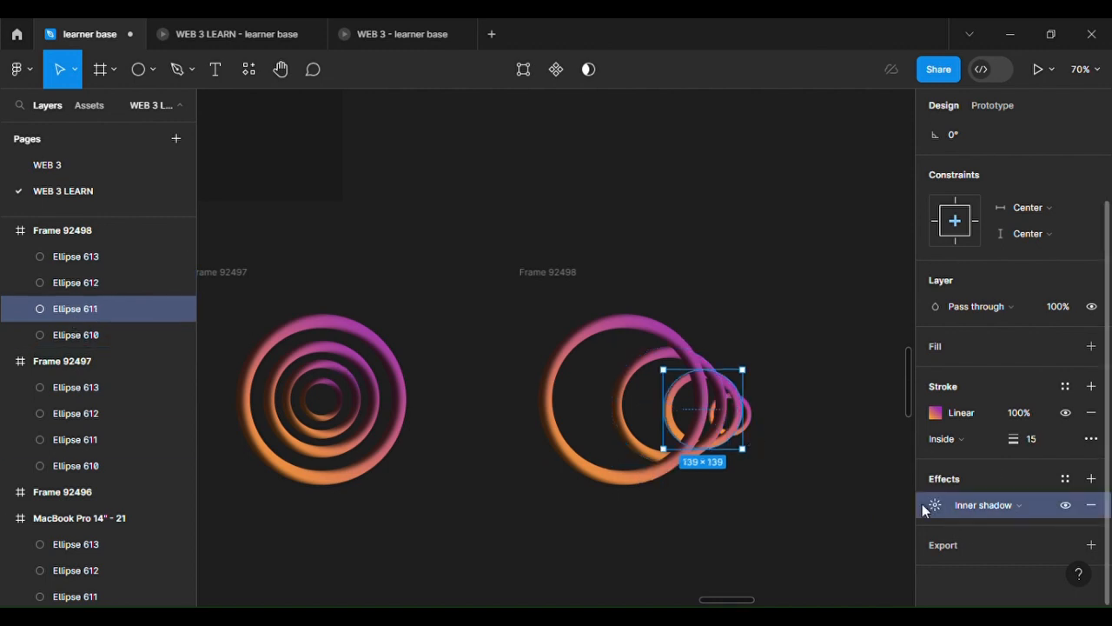
pyautogui.hotkey('ctrl', 'v')
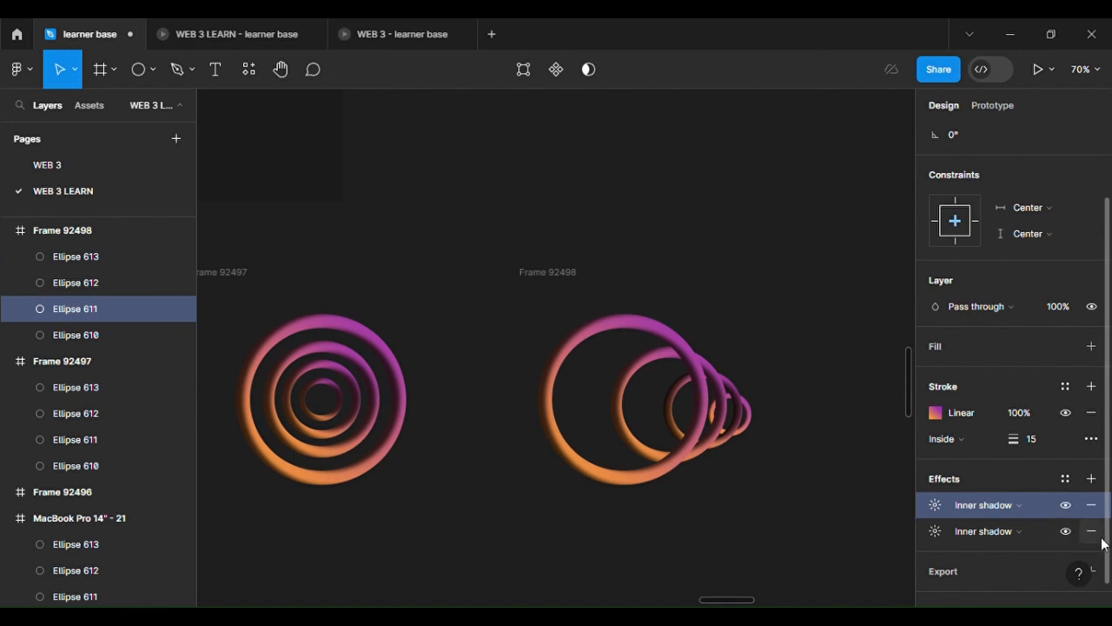
pyautogui.click(1096, 534)
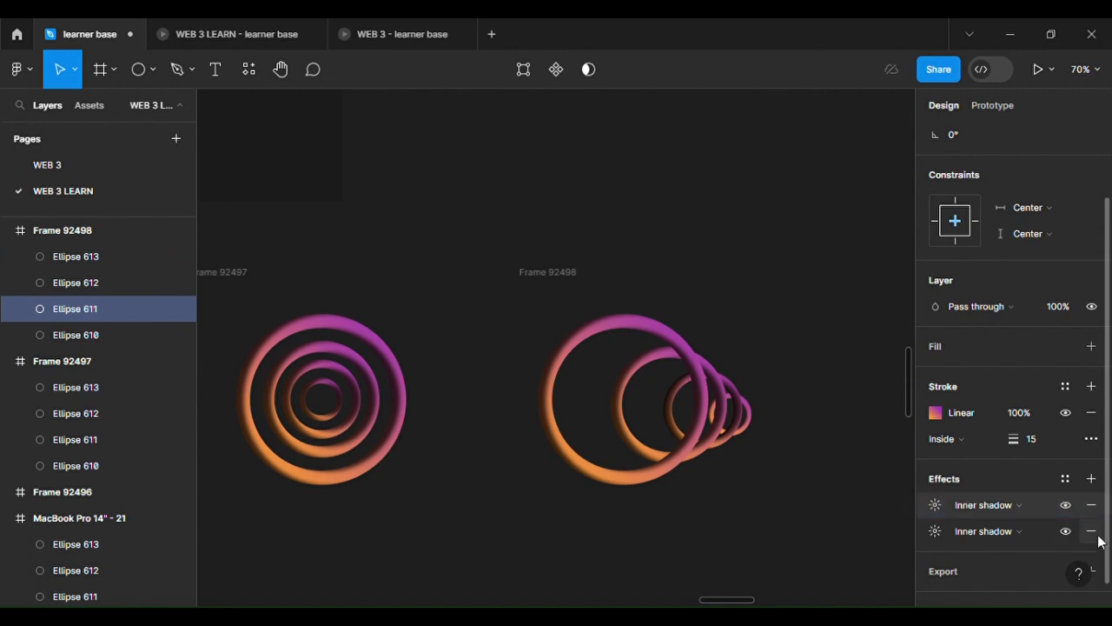
# Replace the inner shadow of the smallest ring, Ellipse 610, in Frame 92498 with the copied inner shadow.
pyautogui.click(125, 337)
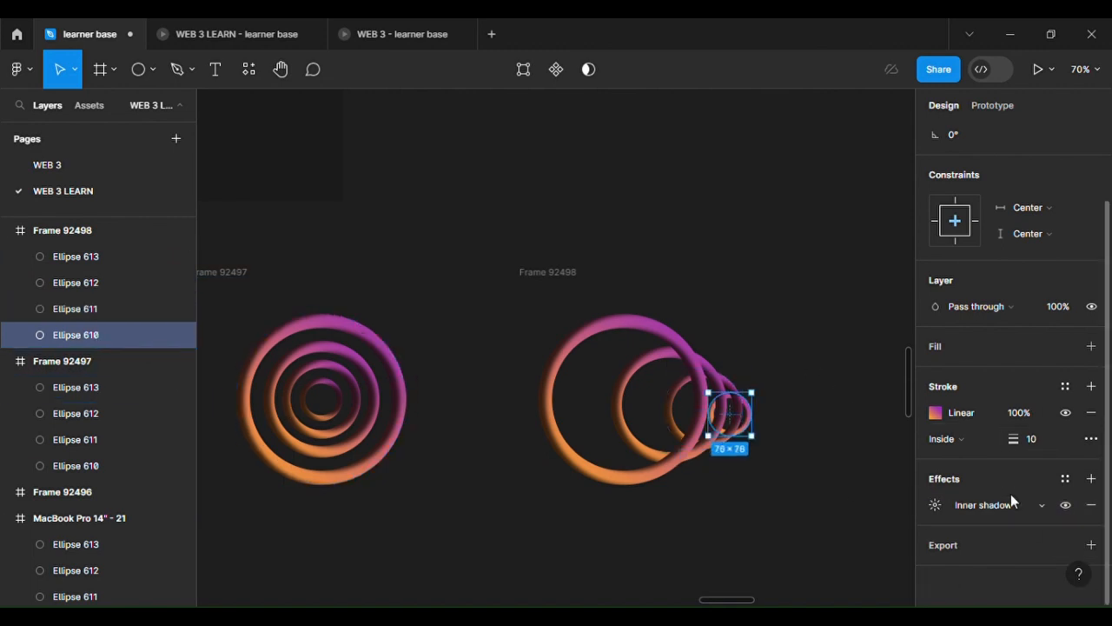
pyautogui.click(918, 504)
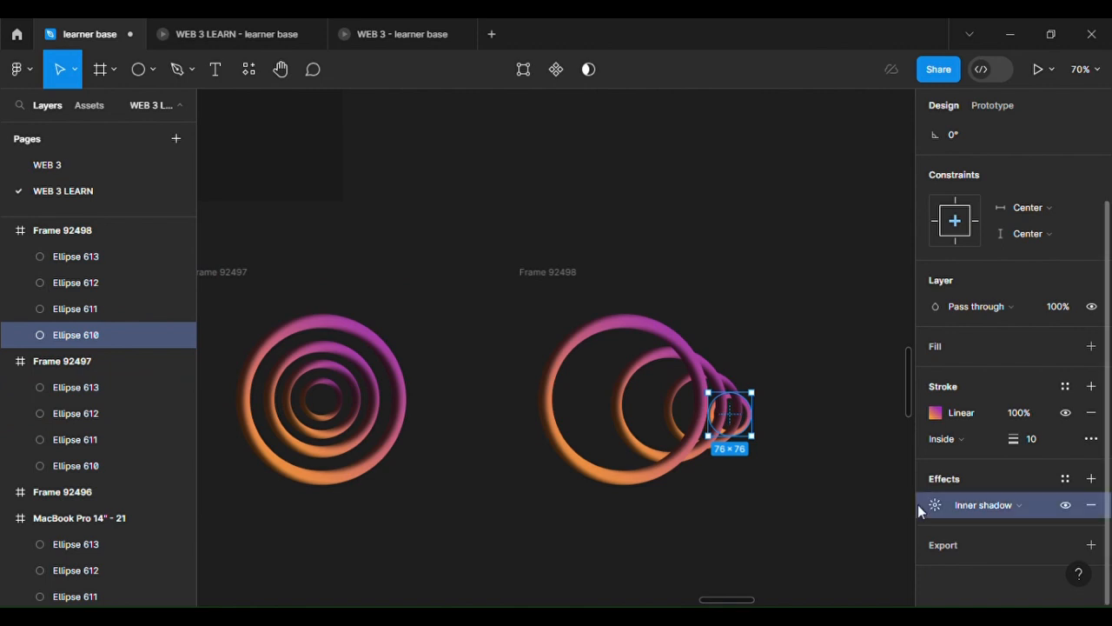
pyautogui.hotkey('ctrl', 'v')
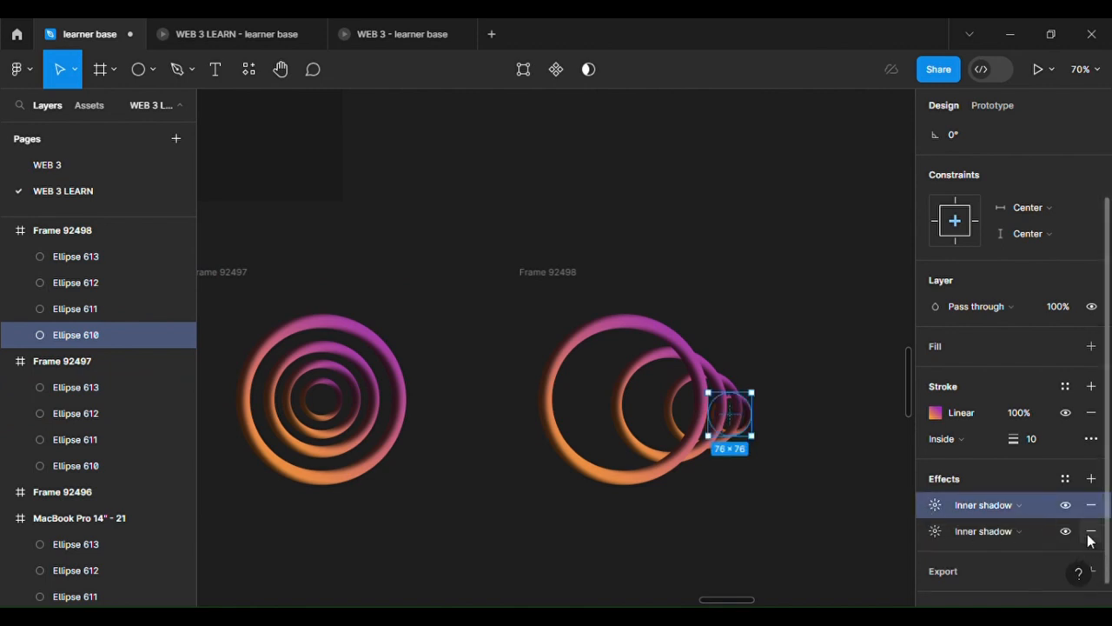
pyautogui.click(1091, 531)
pyautogui.click(881, 494)
# Examine the shading of the rings in Frames 92496, 92497 and 92498 both close up and from a distance.
pyautogui.scroll(-3, 883, 494)
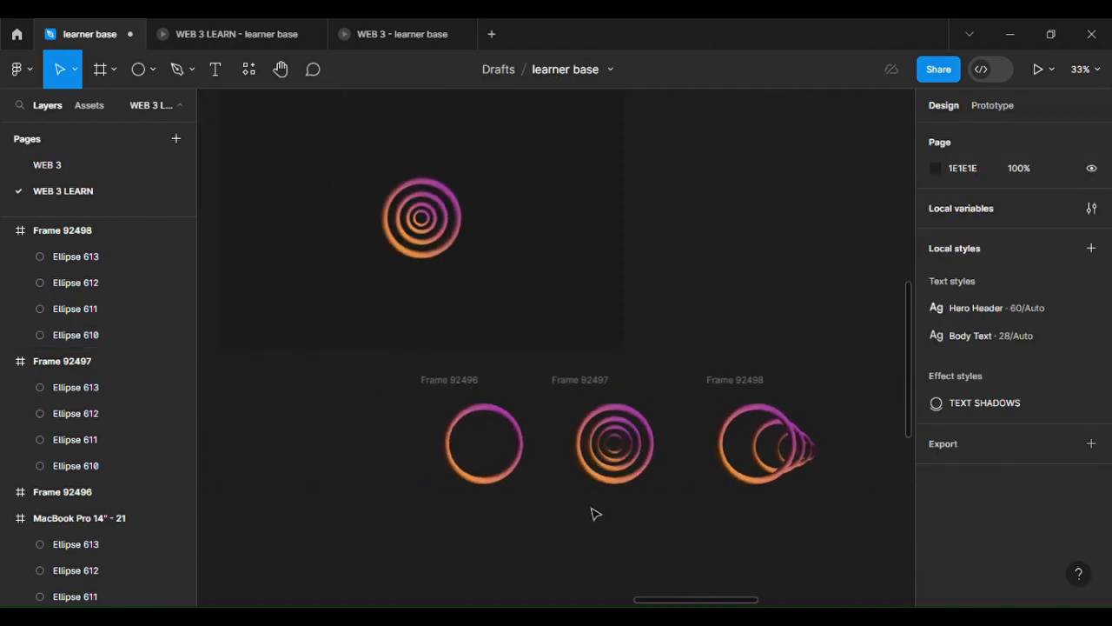
pyautogui.scroll(3, 596, 512)
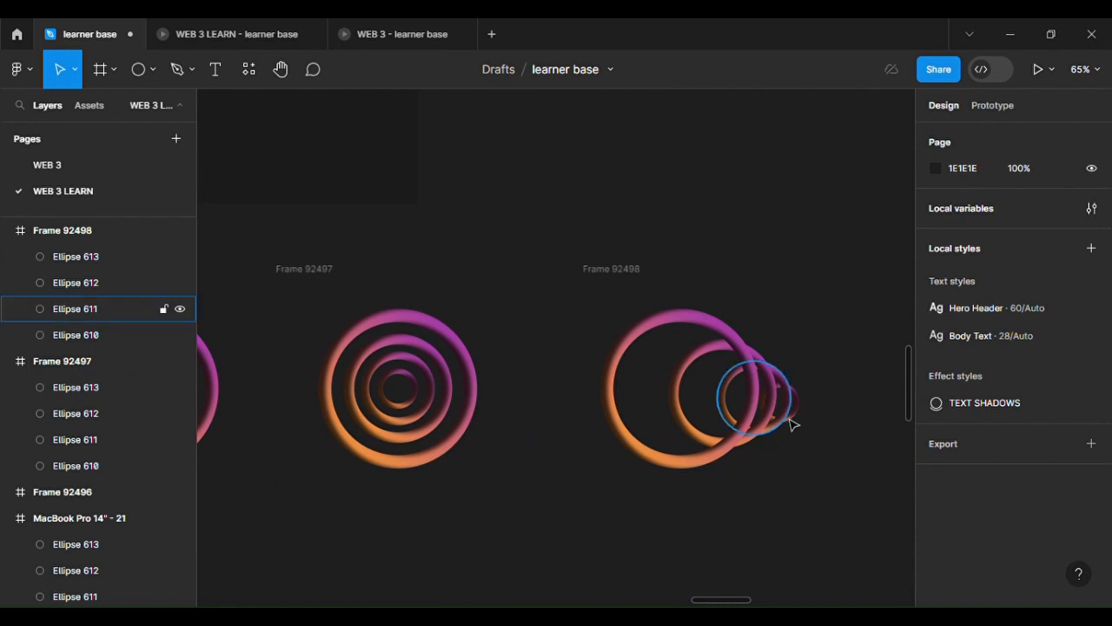
pyautogui.scroll(-4, 772, 460)
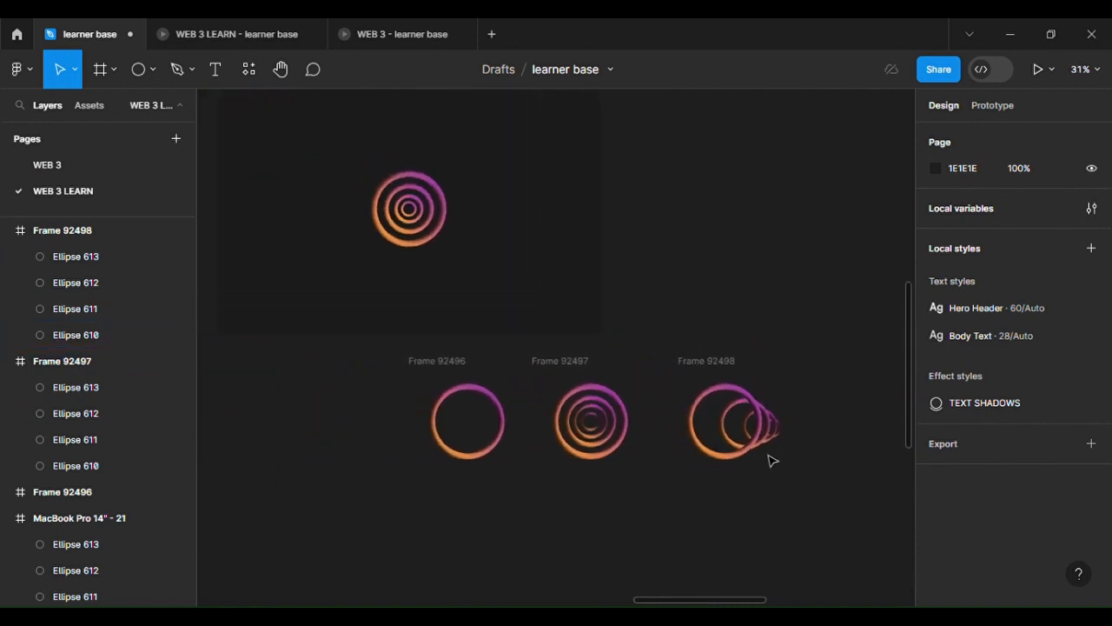
pyautogui.scroll(4, 772, 460)
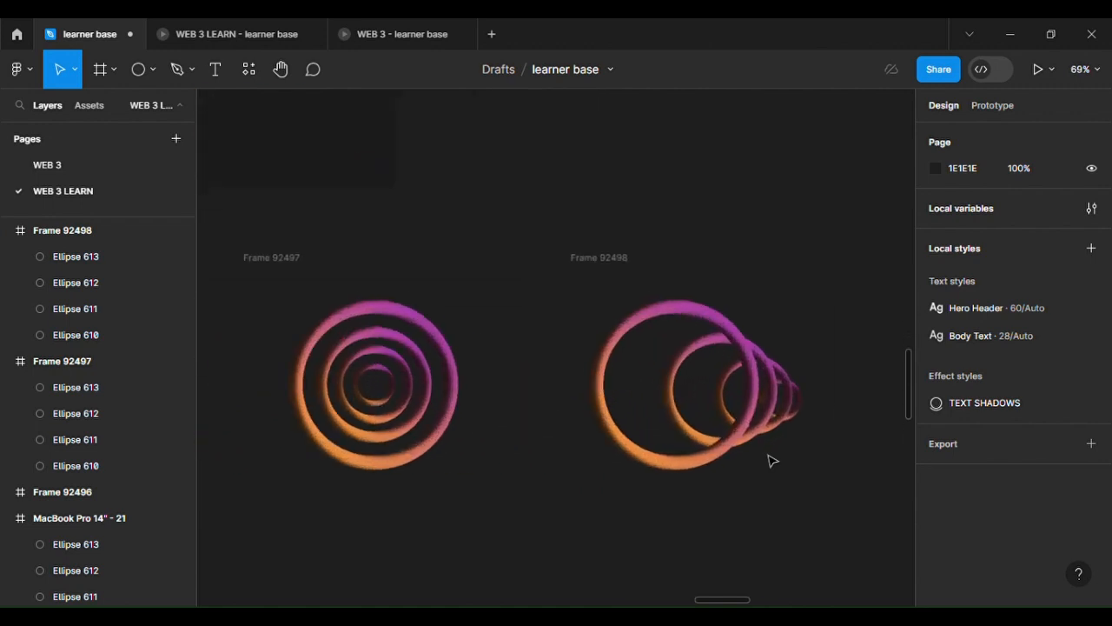
pyautogui.scroll(-4, 772, 460)
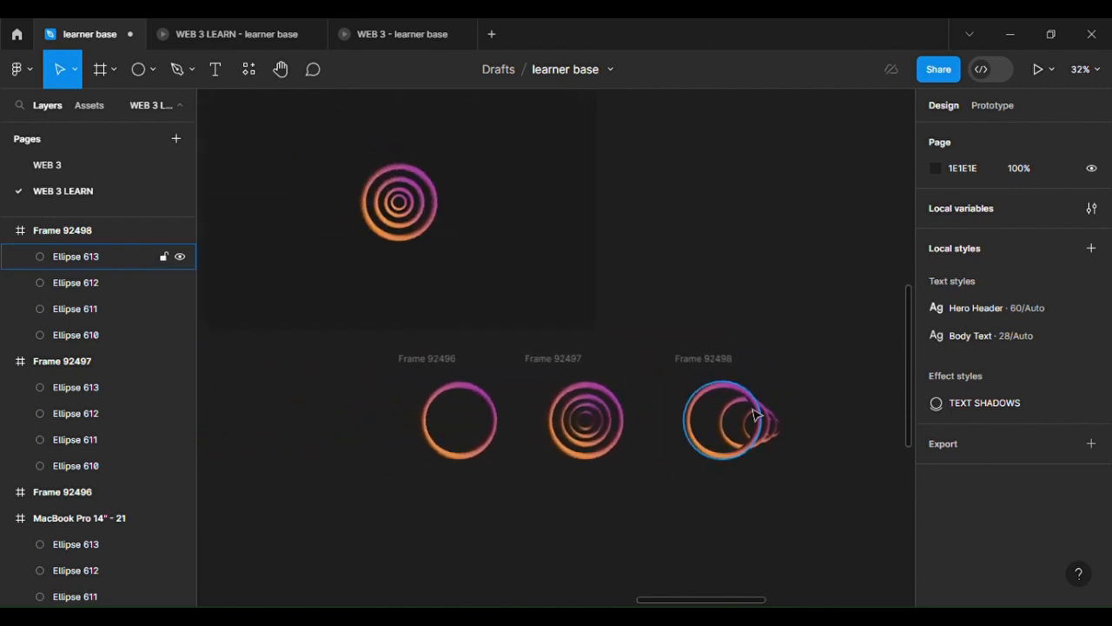
pyautogui.scroll(-3, 712, 350)
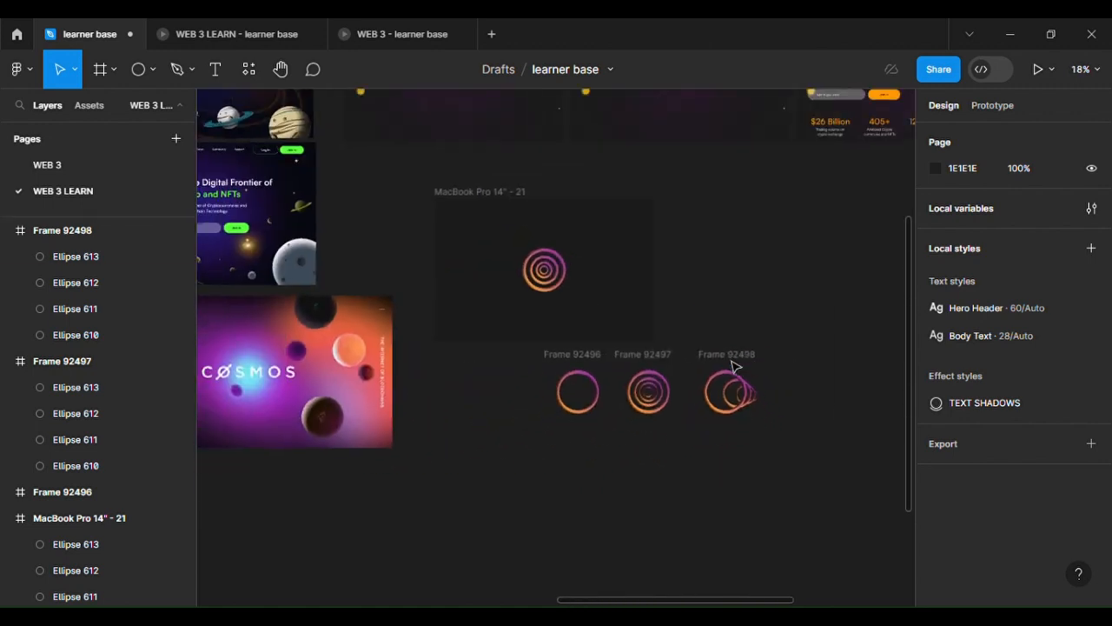
pyautogui.scroll(5, 733, 366)
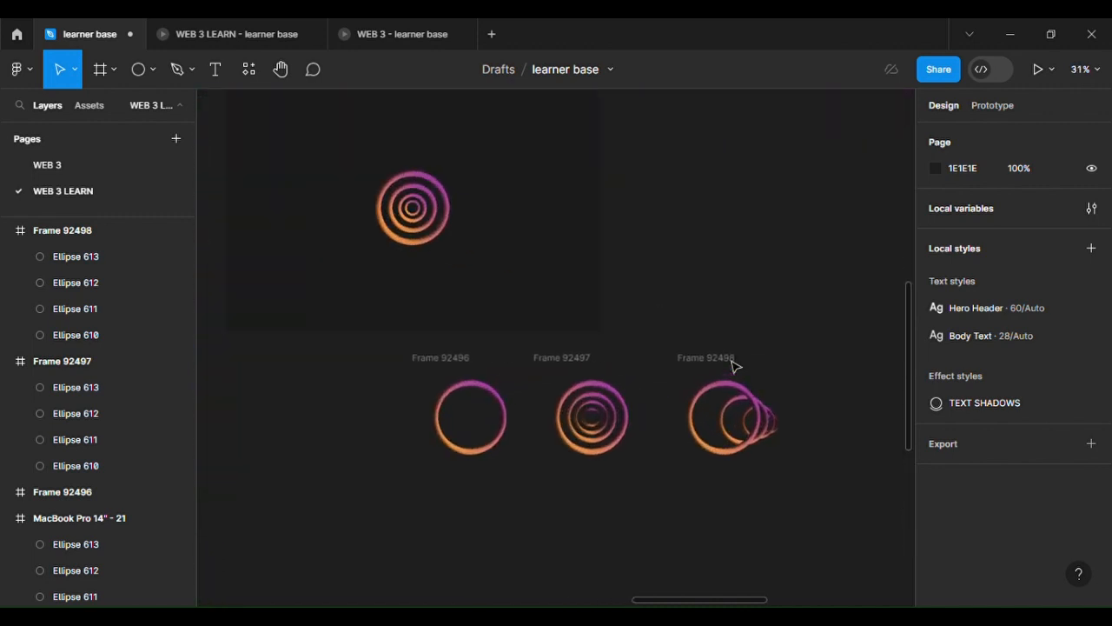
pyautogui.scroll(-2, 733, 365)
pyautogui.click(733, 363)
# Duplicate Frame 92496 with its stacked rings and place the copy on the original's left side.
pyautogui.hscroll(-2, 735, 363)
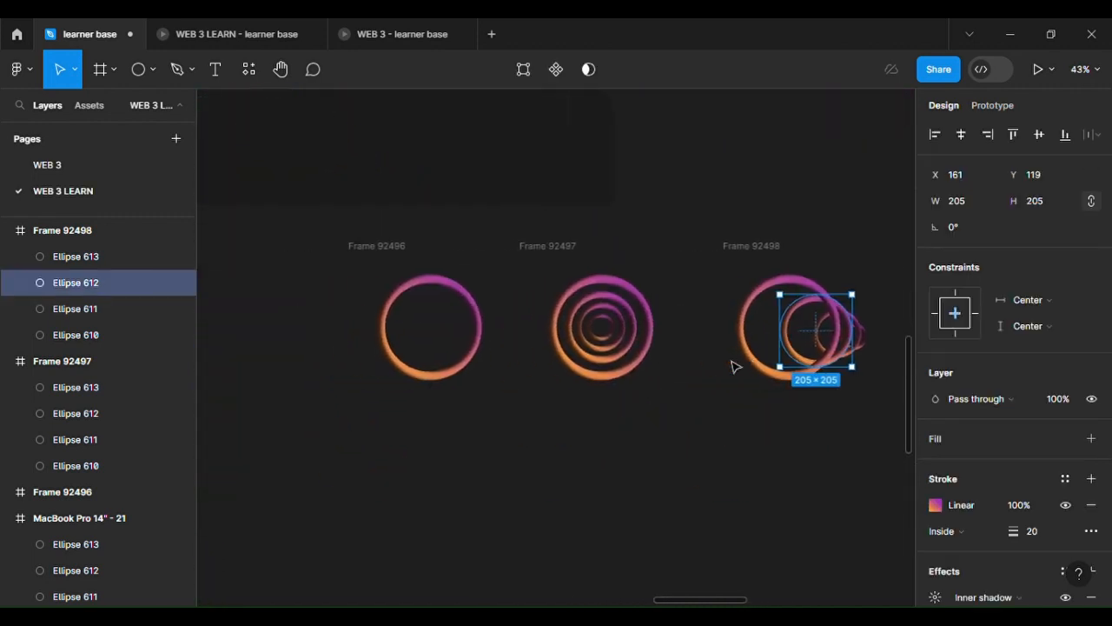
pyautogui.hscroll(-6, 522, 330)
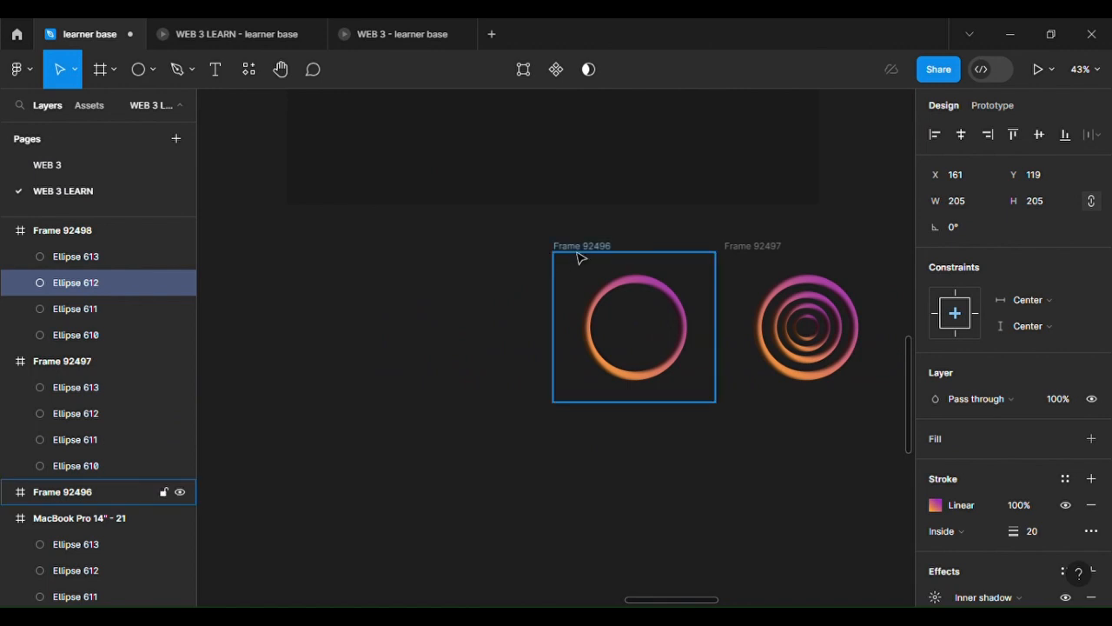
pyautogui.moveTo(581, 256); pyautogui.dragTo(479, 356)
pyautogui.press('Escape')
# Scale the four stacked ellipses in Frame 92499 down to 157 × 157 and move them to the frame's centre at X 151, Y 133.
pyautogui.scroll(2, 389, 292)
pyautogui.scroll(3, 479, 356)
pyautogui.scroll(1, 479, 356)
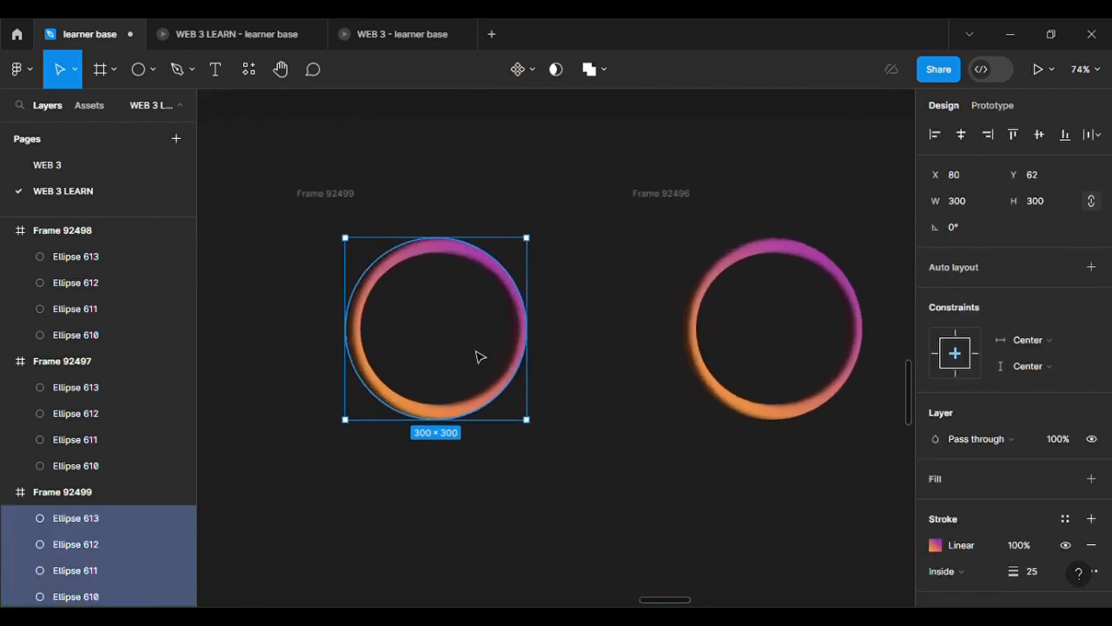
pyautogui.press('k')
pyautogui.moveTo(510, 249); pyautogui.dragTo(507, 338)
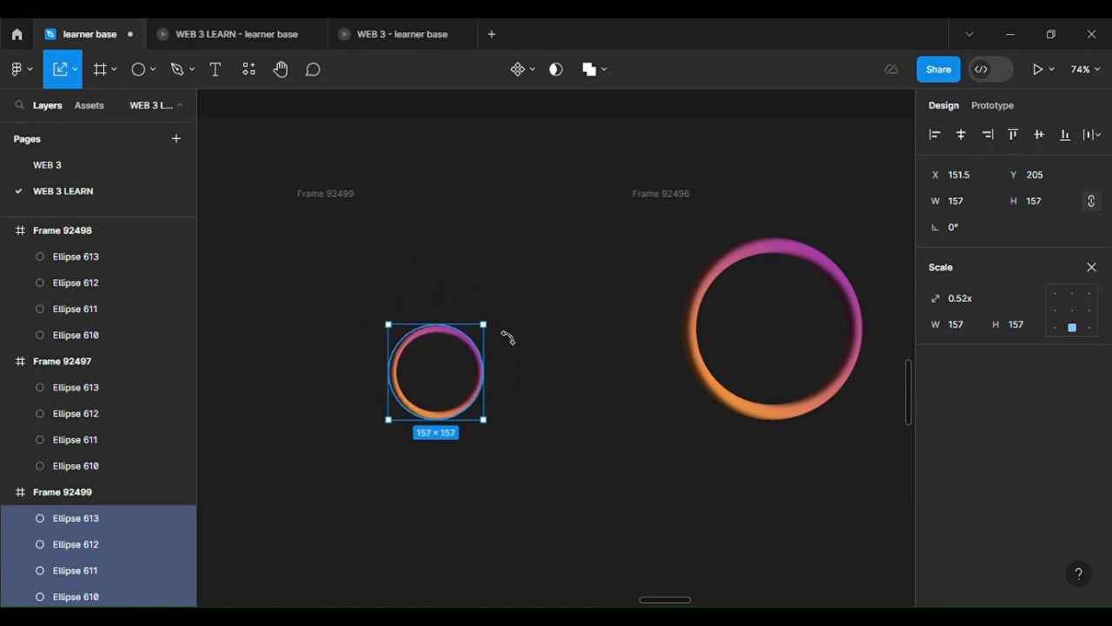
pyautogui.moveTo(449, 392); pyautogui.dragTo(451, 352)
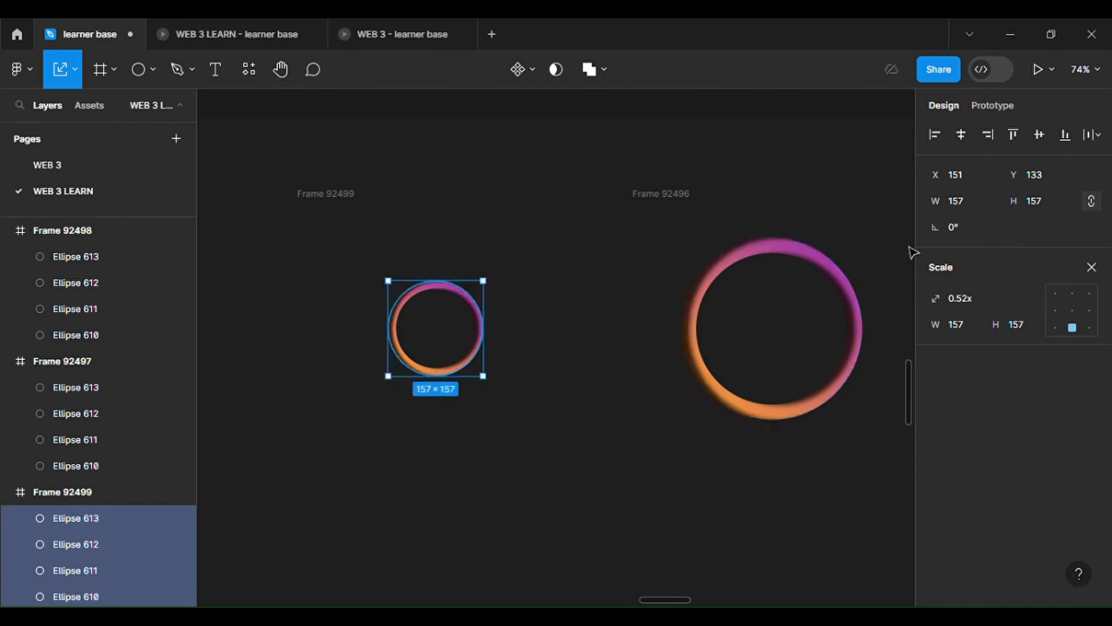
pyautogui.click(1092, 267)
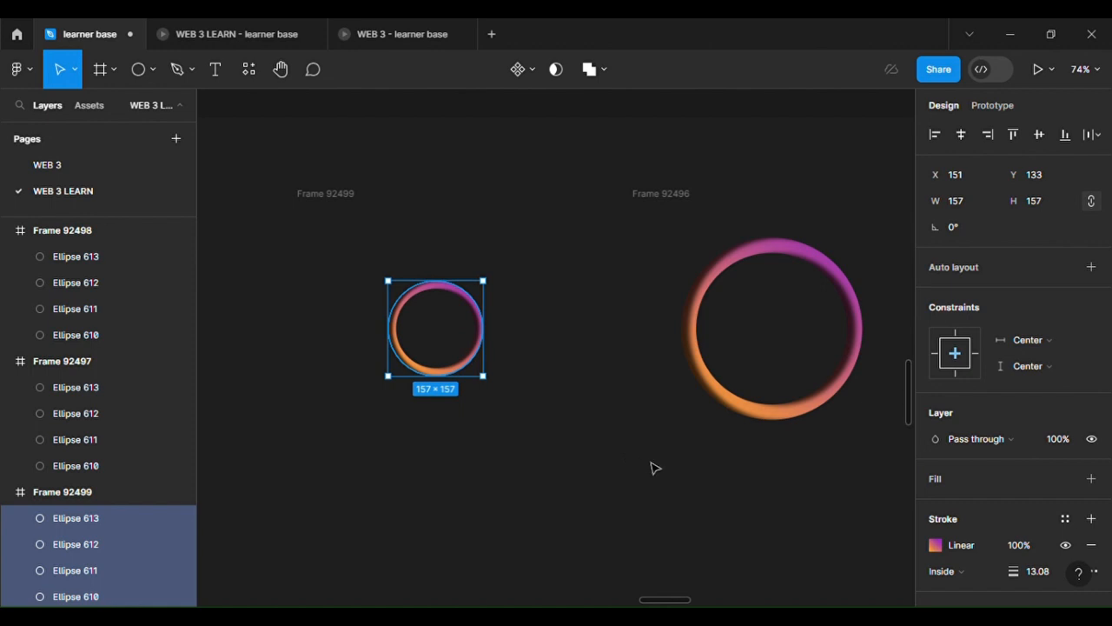
# Set the layer opacity of the four selected ellipses in Frame 92499 to 10%.
pyautogui.click(1058, 444)
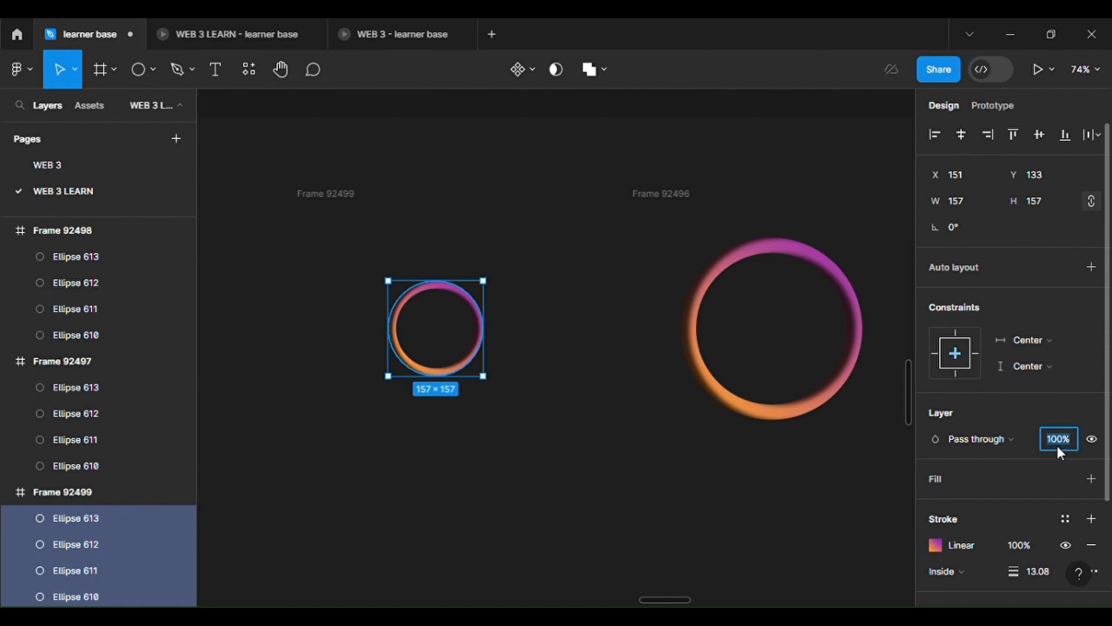
pyautogui.write('20')
pyautogui.press('Return')
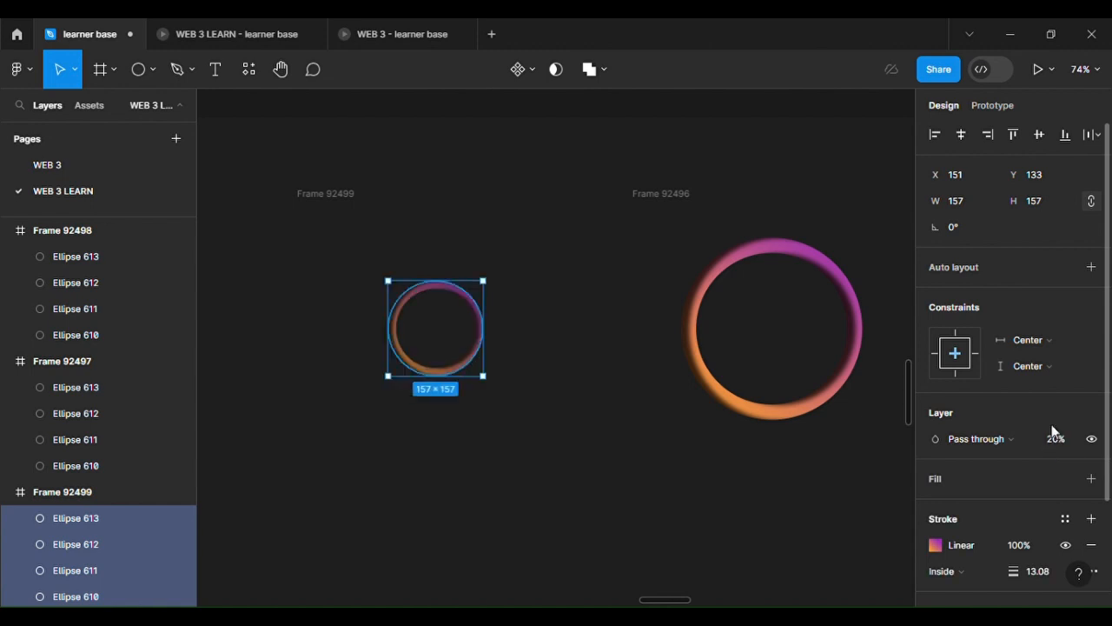
pyautogui.click(1058, 443)
pyautogui.write('10')
pyautogui.press('Return')
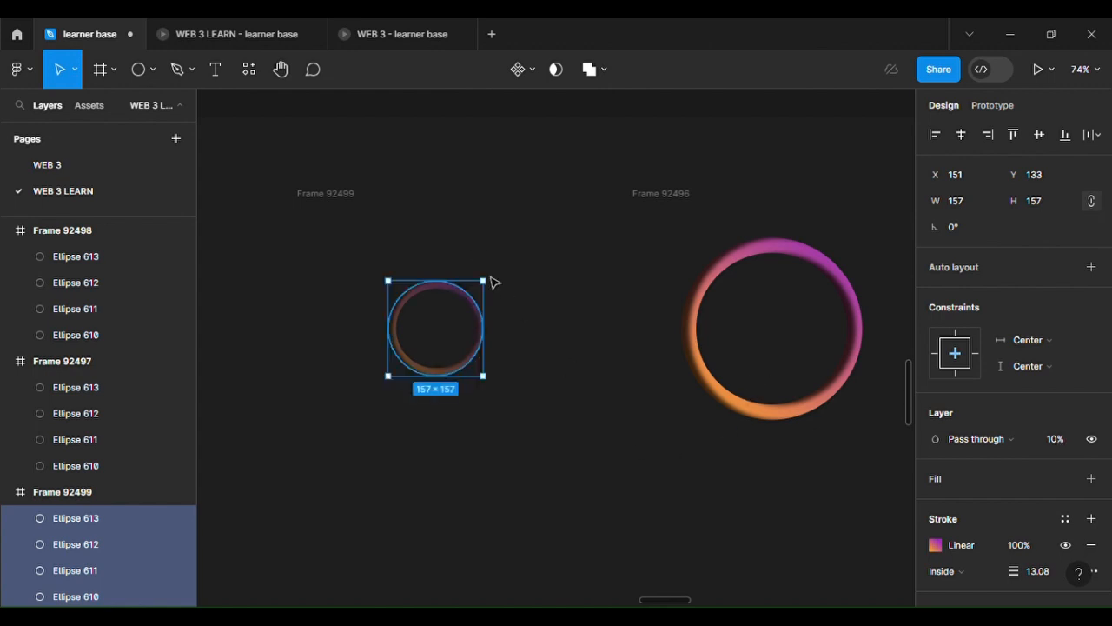
# Combine Frames 92499, 92496, 92497 and 92498 into one component set.
pyautogui.scroll(-3, 481, 241)
pyautogui.click(329, 208)
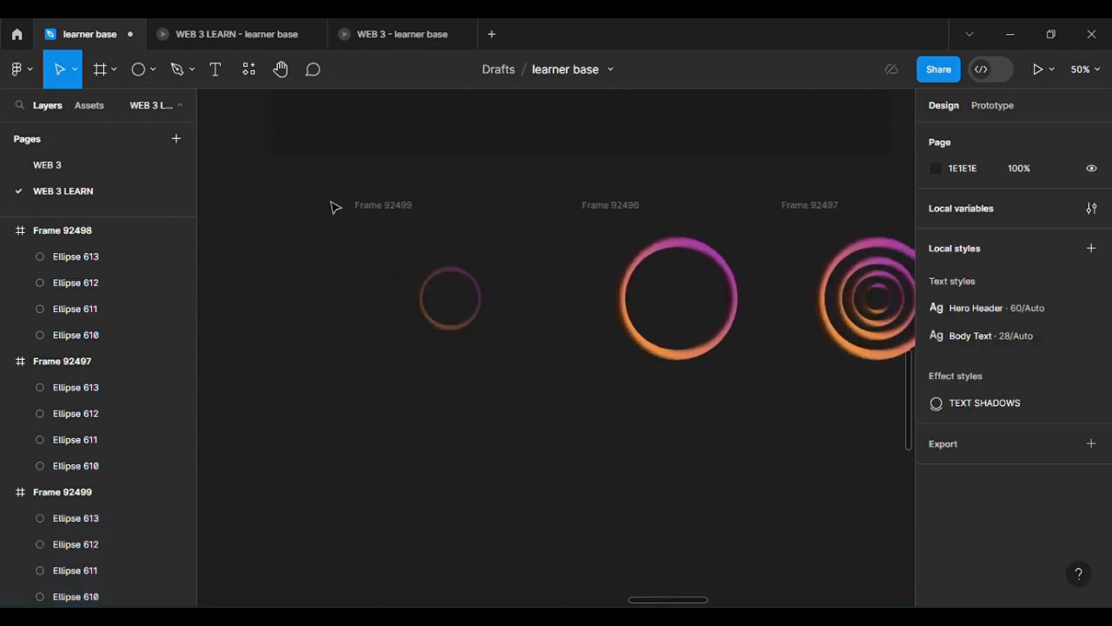
pyautogui.click(386, 209)
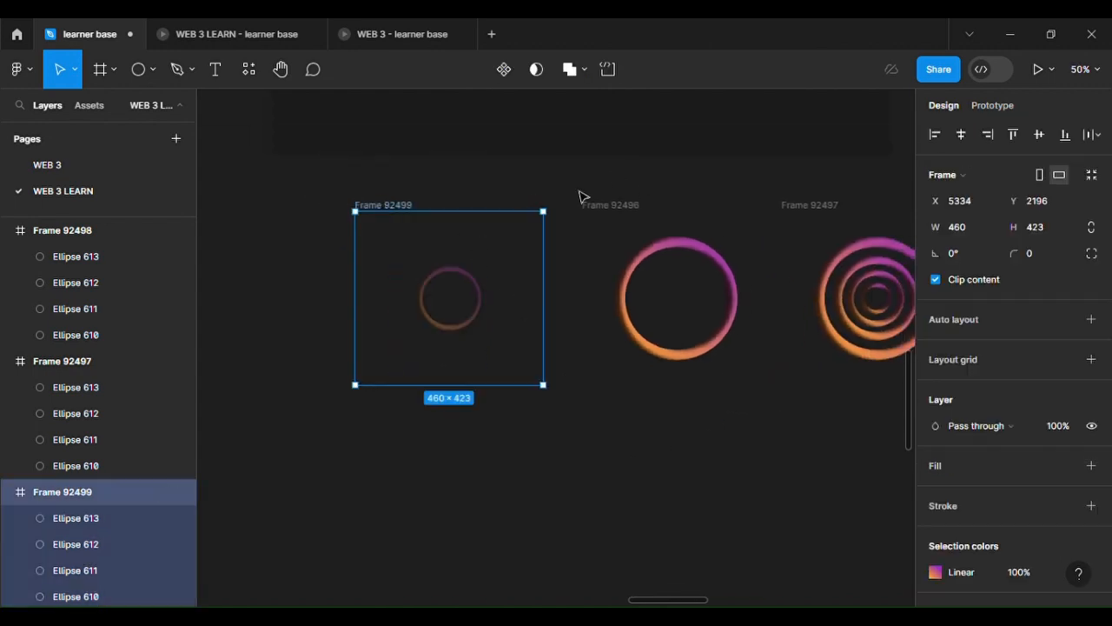
pyautogui.keyDown('shift'); pyautogui.click(634, 216); pyautogui.keyUp('shift')
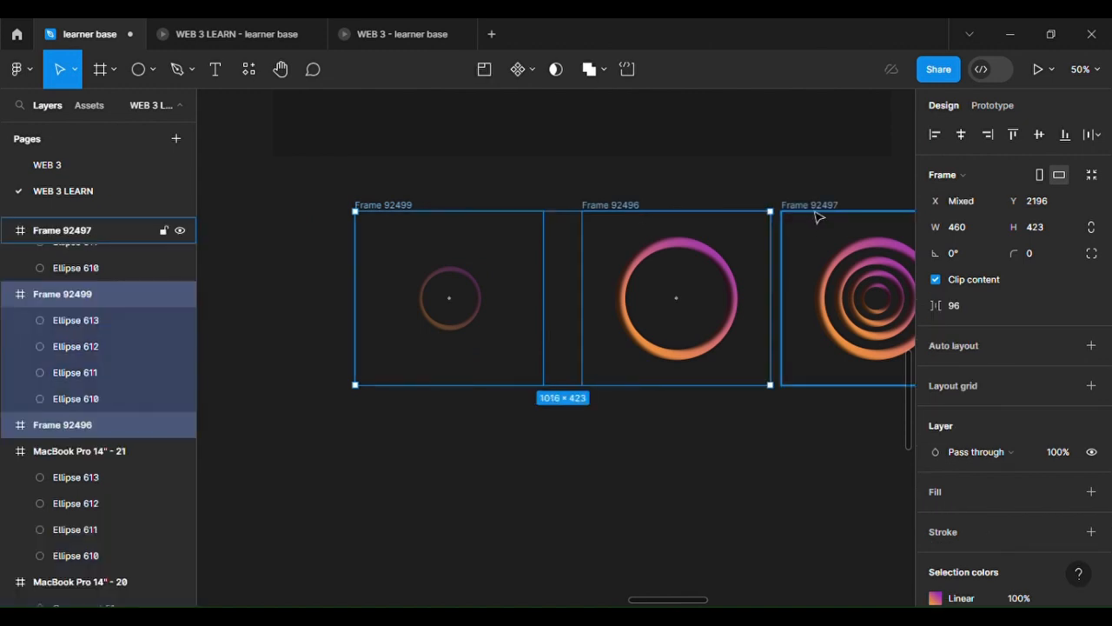
pyautogui.keyDown('shift'); pyautogui.click(817, 217); pyautogui.keyUp('shift')
pyautogui.hscroll(5, 816, 215)
pyautogui.keyDown('shift'); pyautogui.click(850, 218); pyautogui.keyUp('shift')
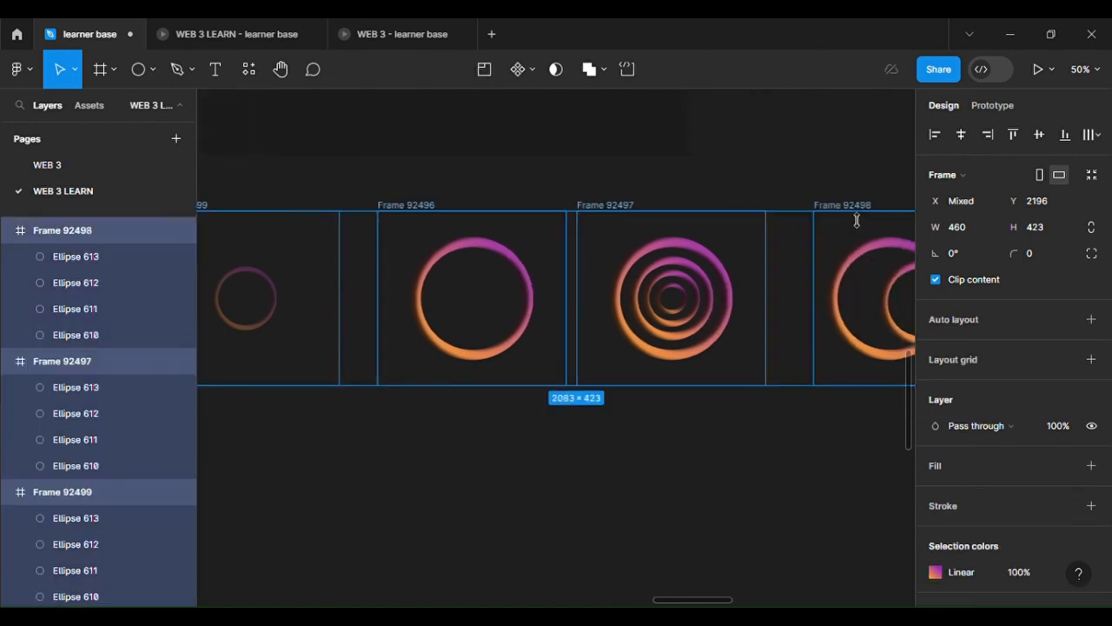
pyautogui.click(531, 69)
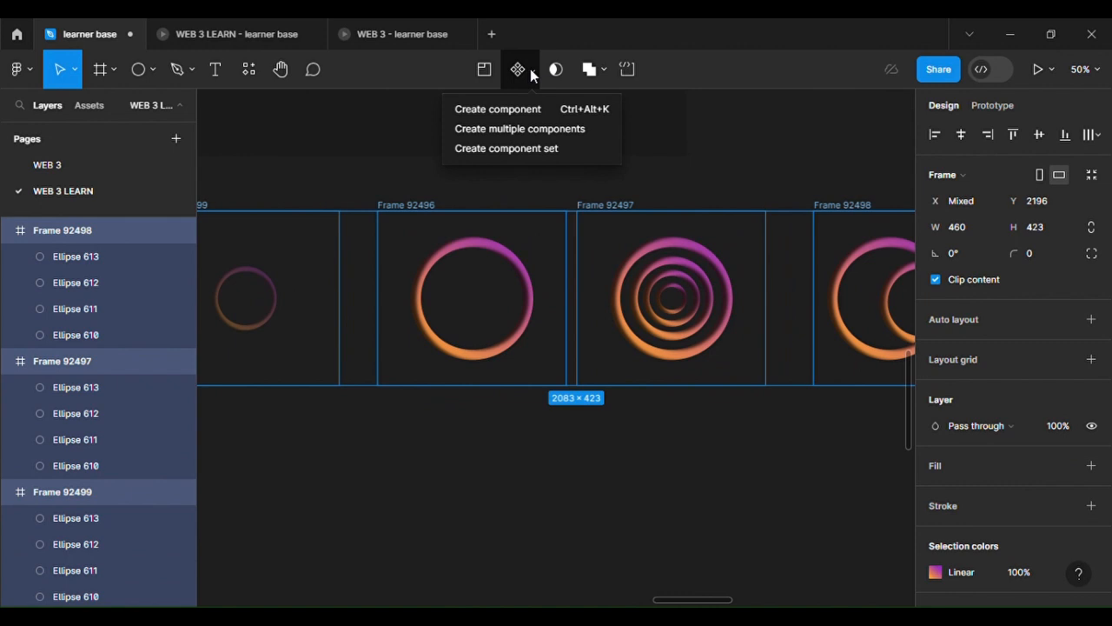
pyautogui.click(551, 155)
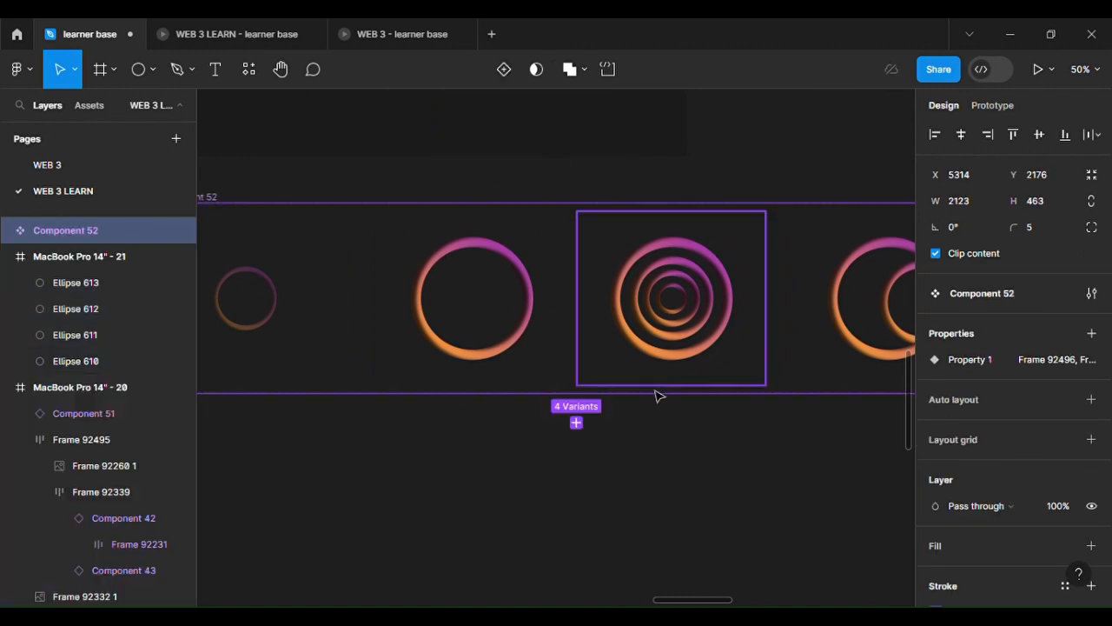
# Add a prototype connection from the Frame 92499 variant to Frame 92496, triggered After delay.
pyautogui.scroll(-5, 659, 393)
pyautogui.scroll(4, 497, 450)
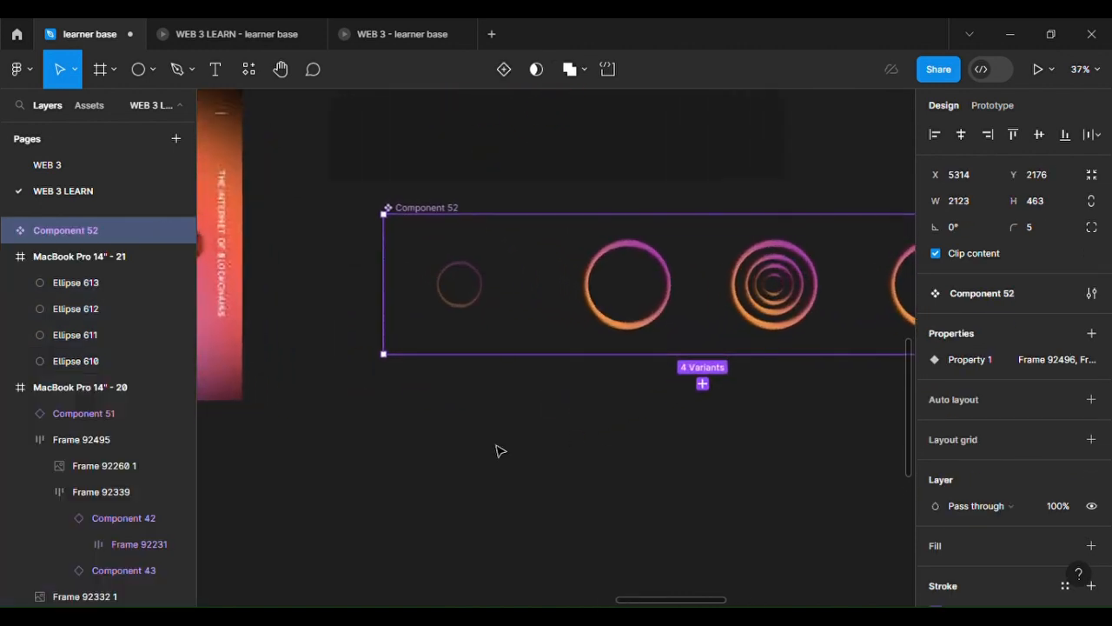
pyautogui.scroll(3, 499, 450)
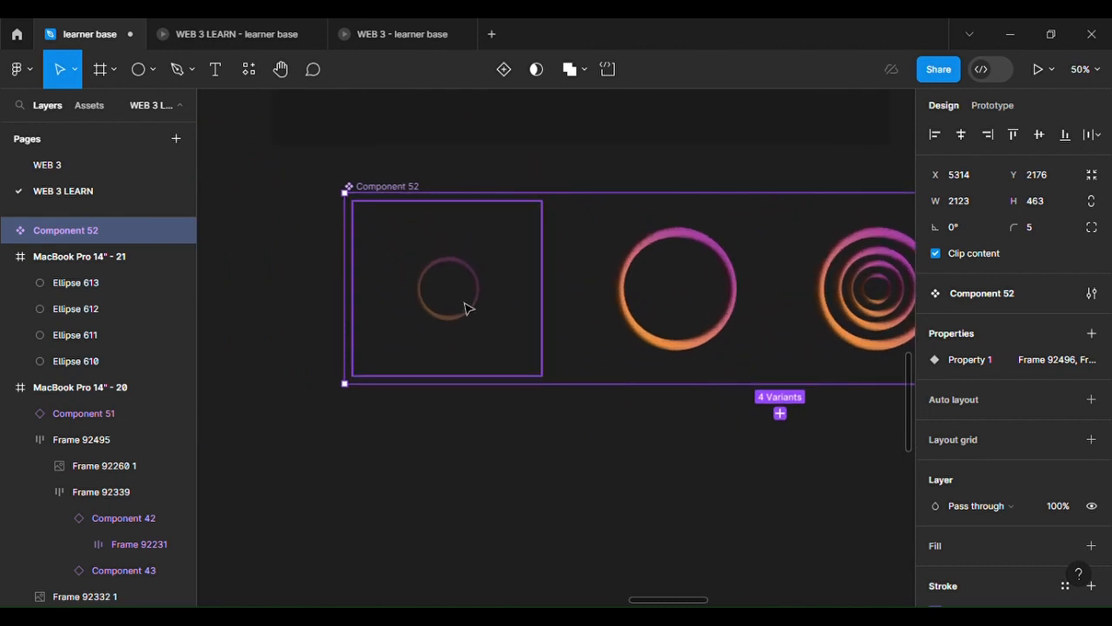
pyautogui.click(465, 308)
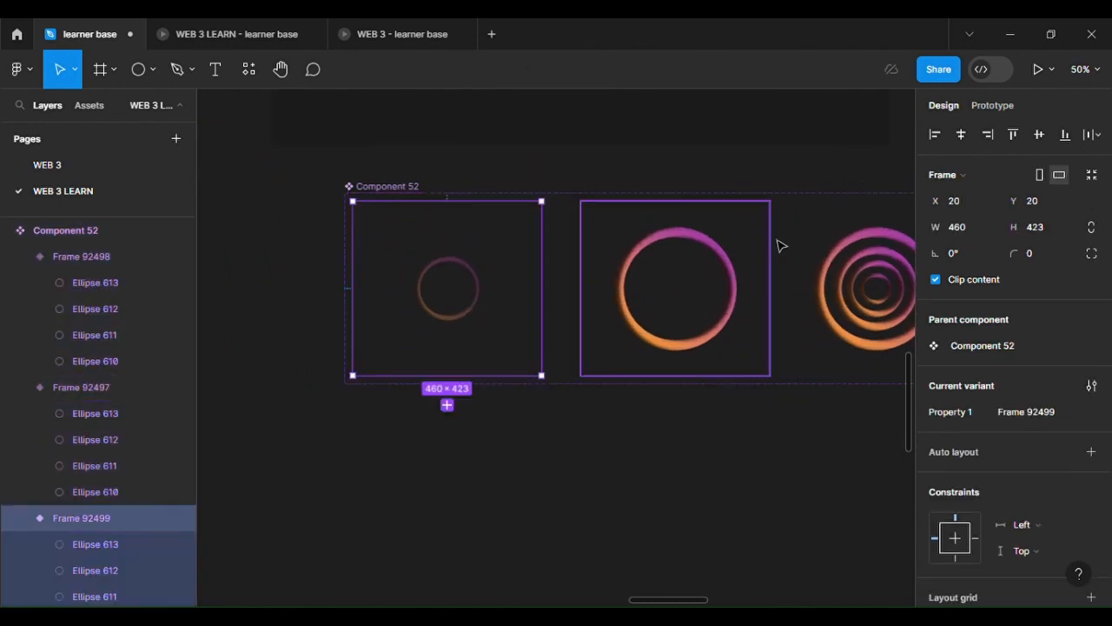
pyautogui.hotkey('shift', 'e')
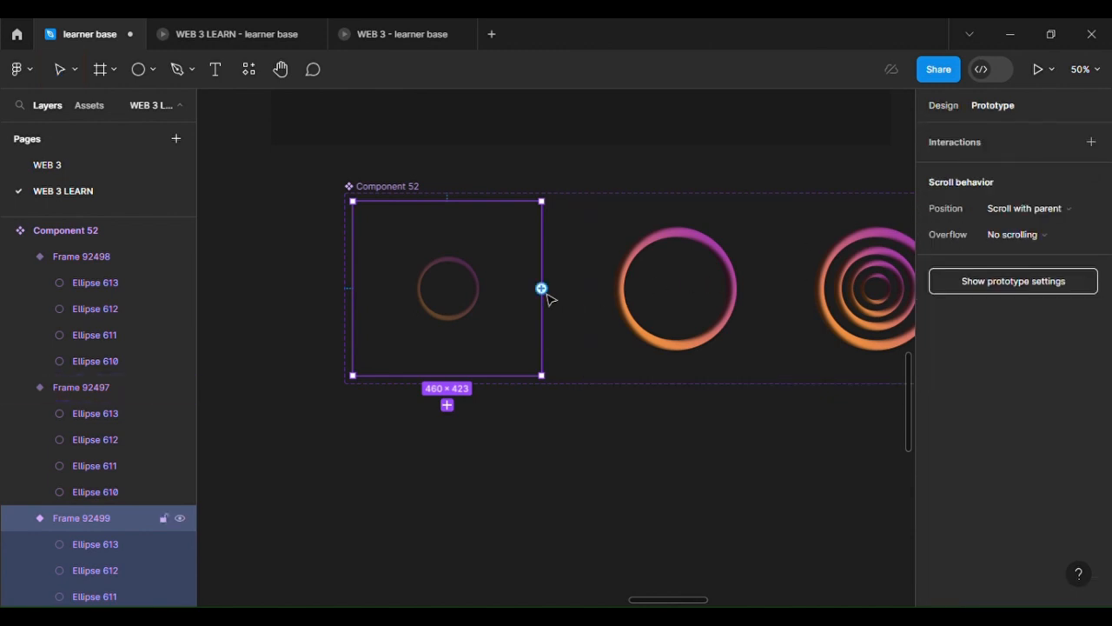
pyautogui.moveTo(547, 293); pyautogui.dragTo(617, 304)
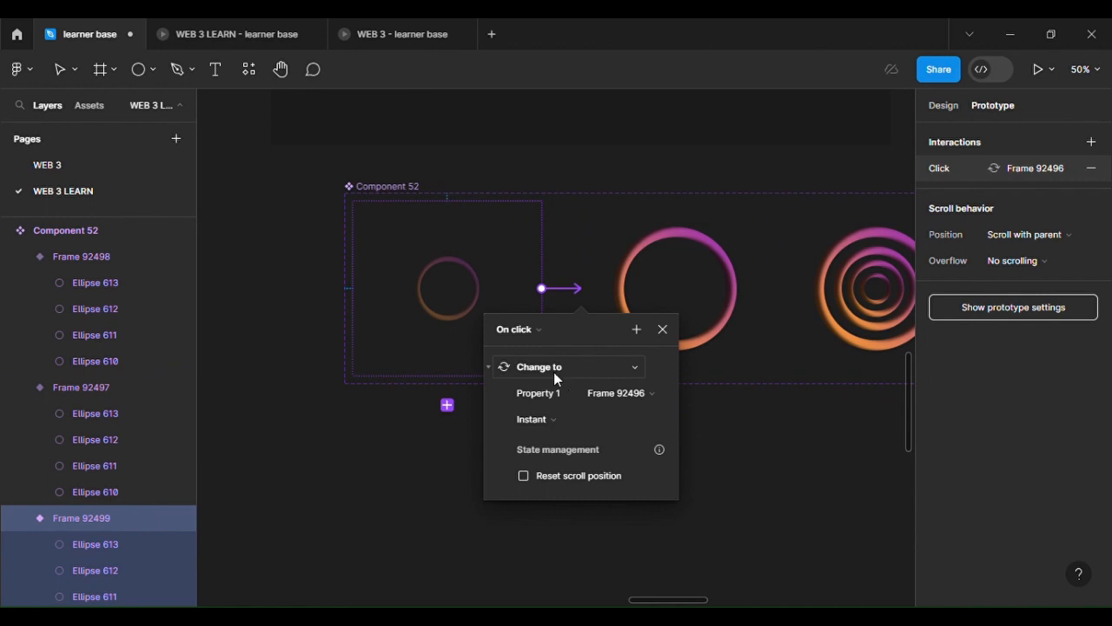
pyautogui.click(539, 332)
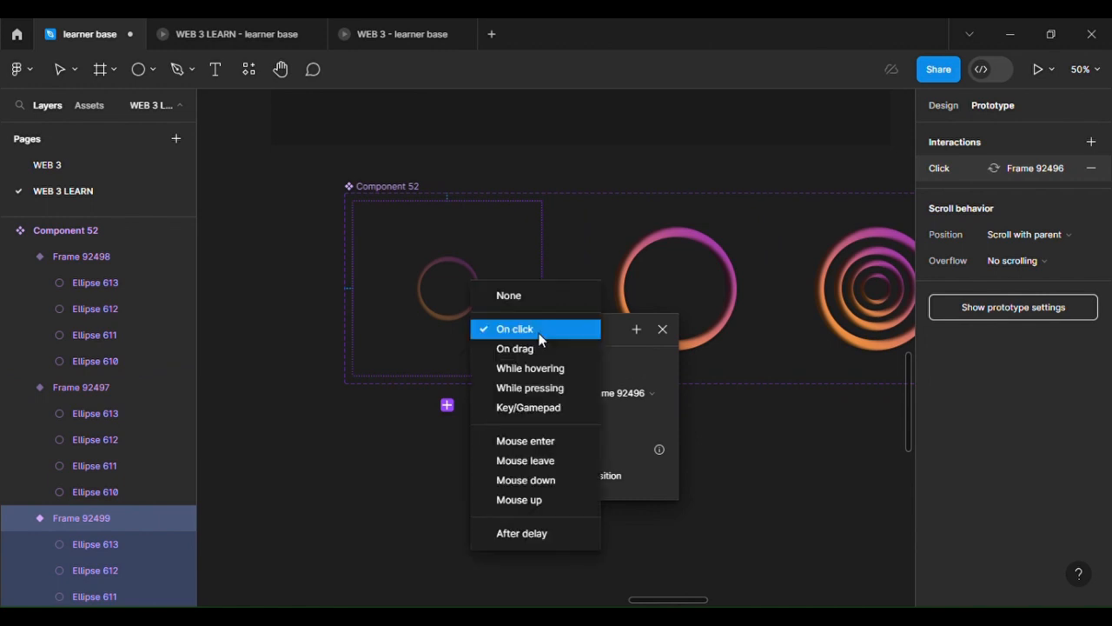
pyautogui.click(561, 533)
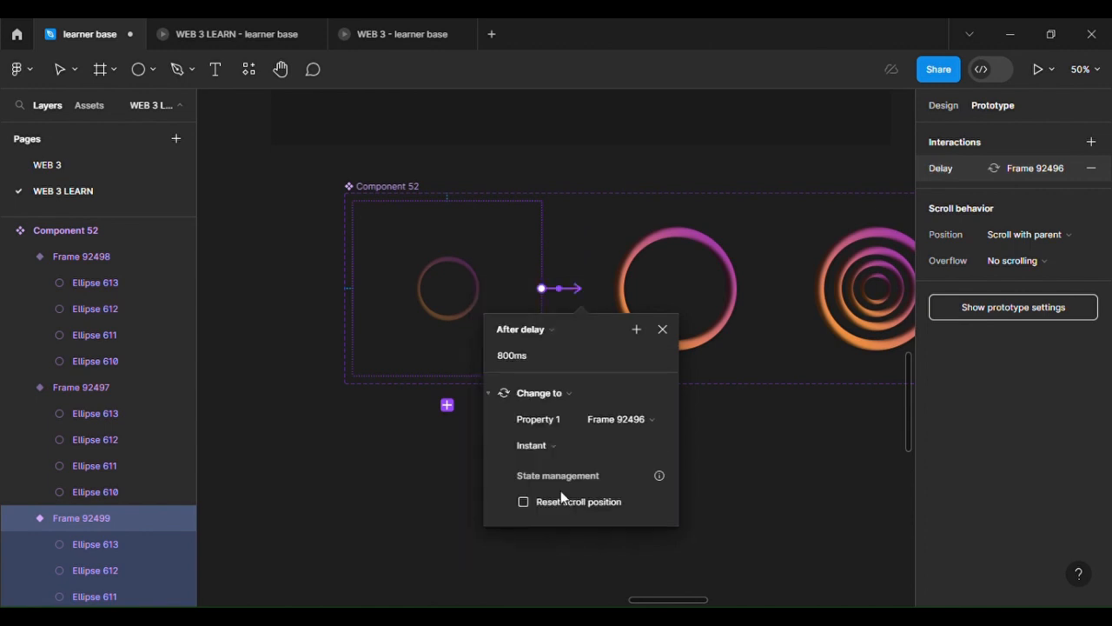
# Set the interaction's delay to 1 ms and its animation to Smart animate, Ease in and out, 1000 ms.
pyautogui.click(529, 356)
pyautogui.click(543, 441)
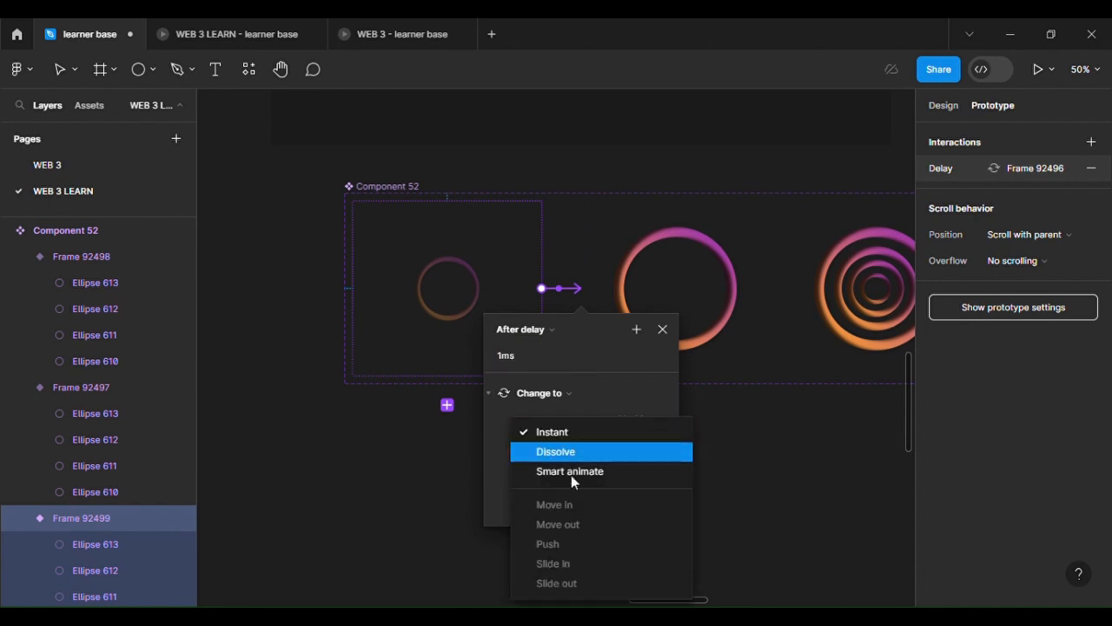
pyautogui.click(573, 474)
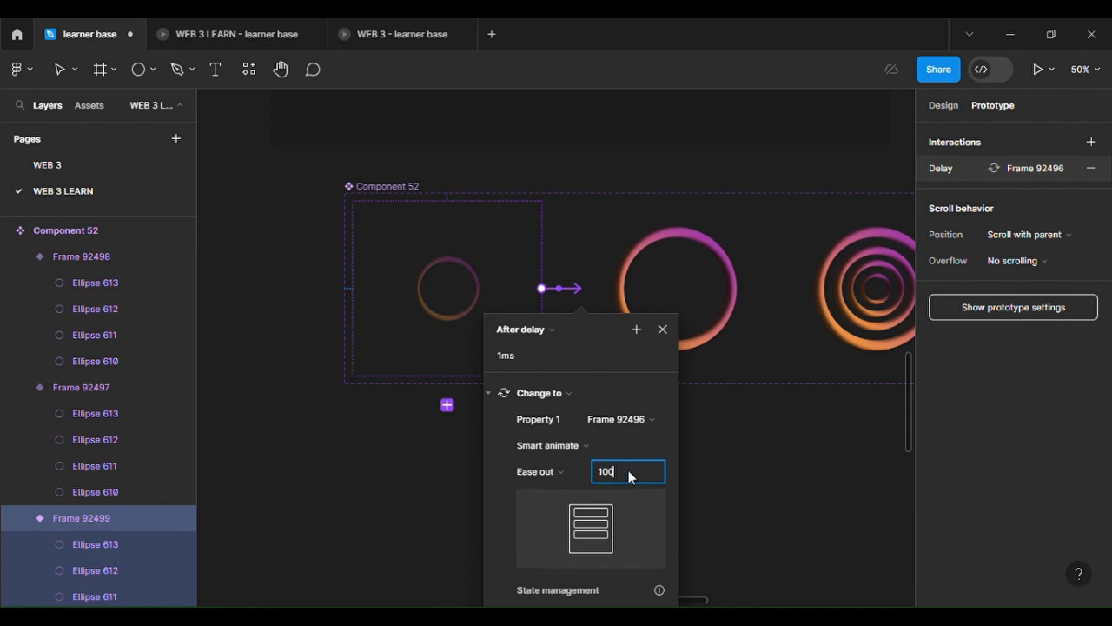
pyautogui.click(535, 469)
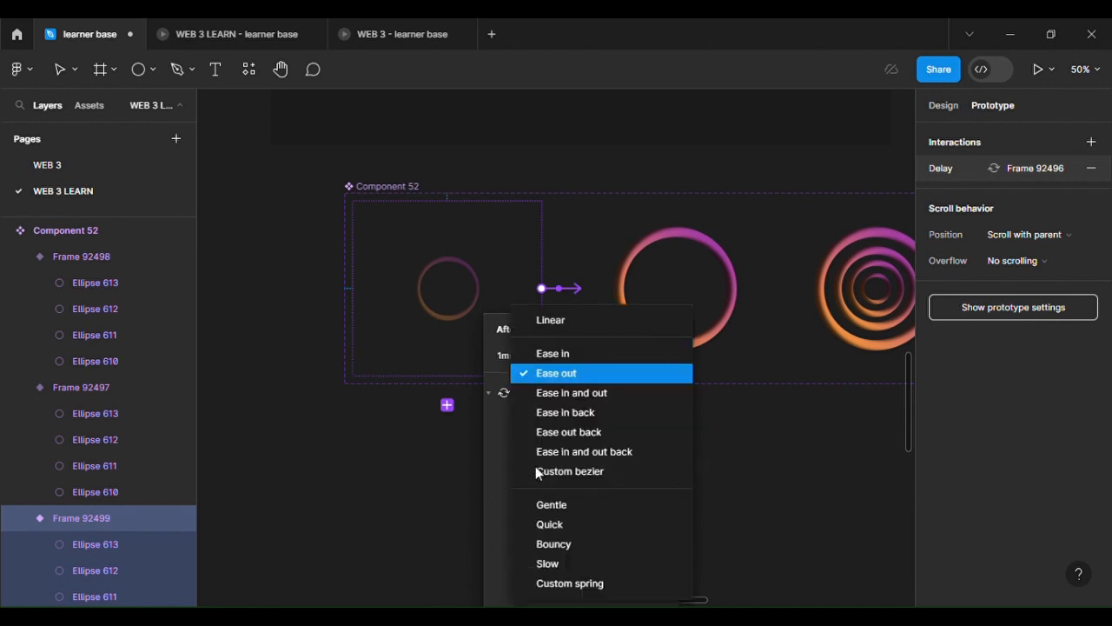
pyautogui.click(588, 401)
pyautogui.click(721, 441)
# Connect the Frame 92496 variant to Frame 92497 with an After delay trigger.
pyautogui.hscroll(3, 720, 441)
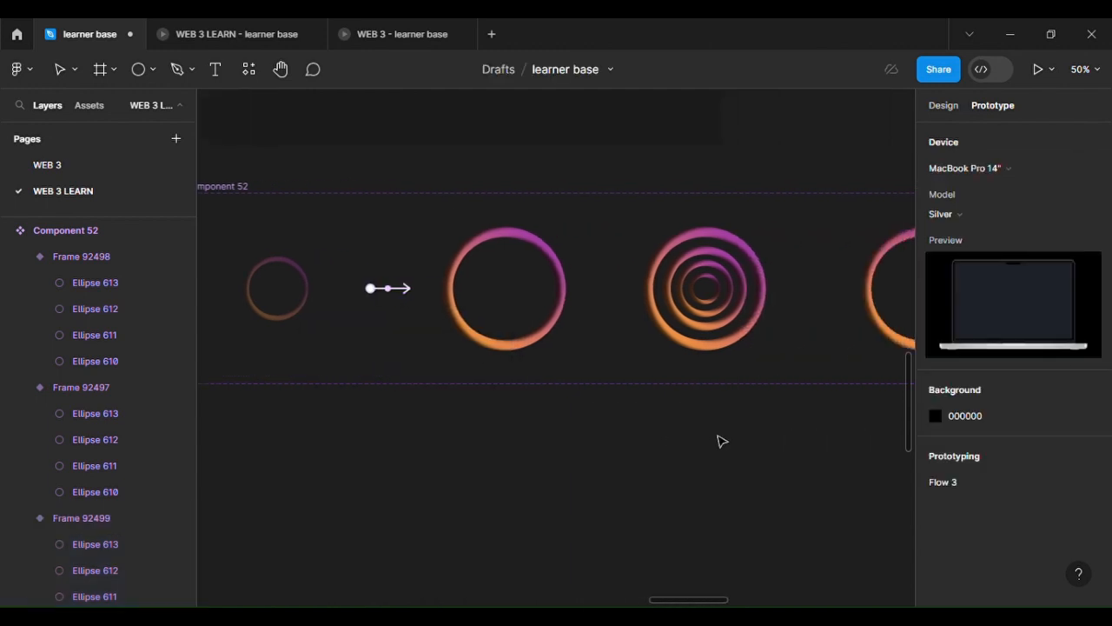
pyautogui.click(526, 264)
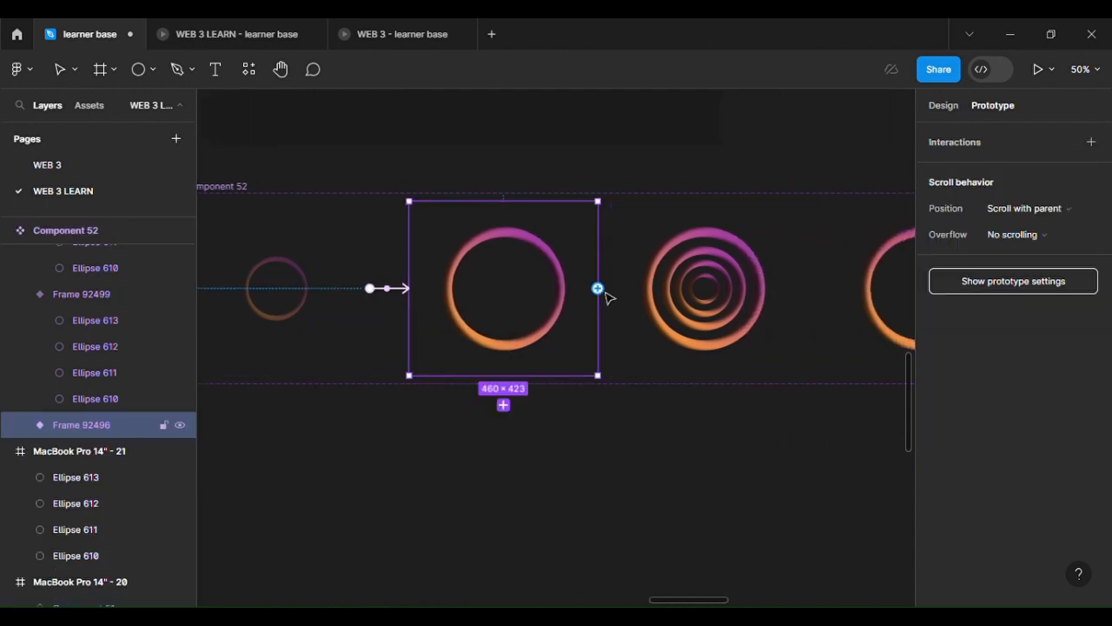
pyautogui.moveTo(605, 296); pyautogui.dragTo(630, 301)
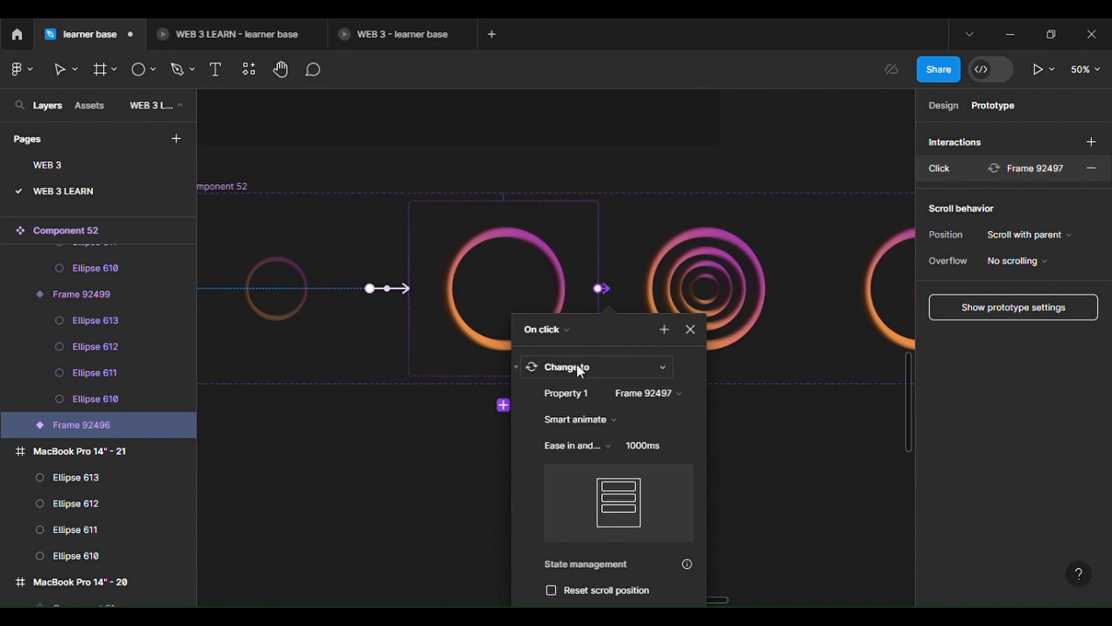
pyautogui.click(568, 330)
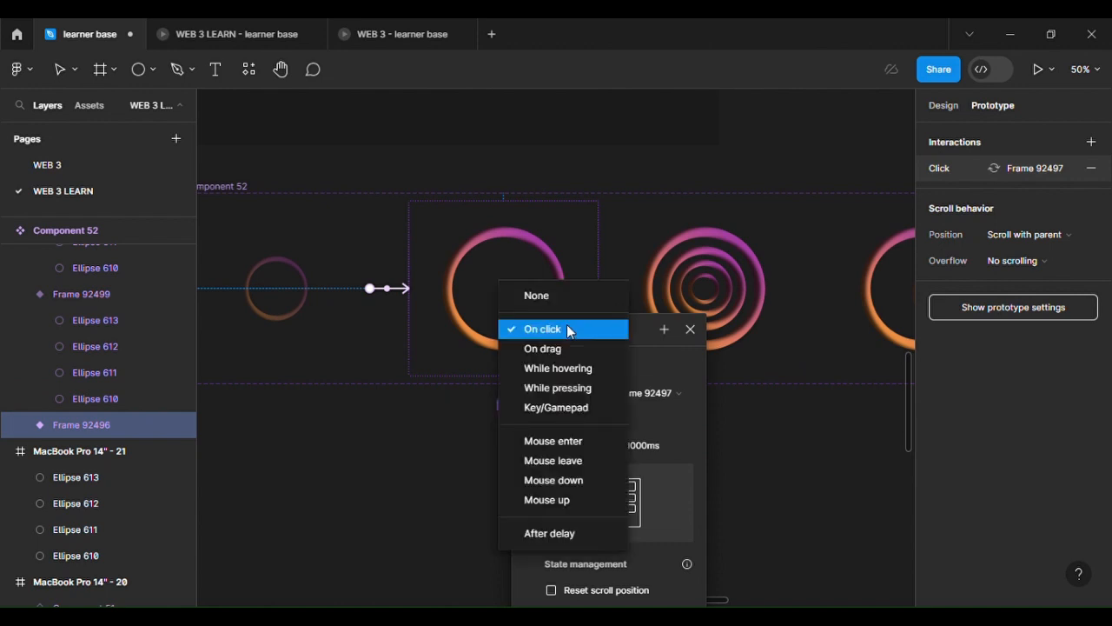
pyautogui.click(570, 533)
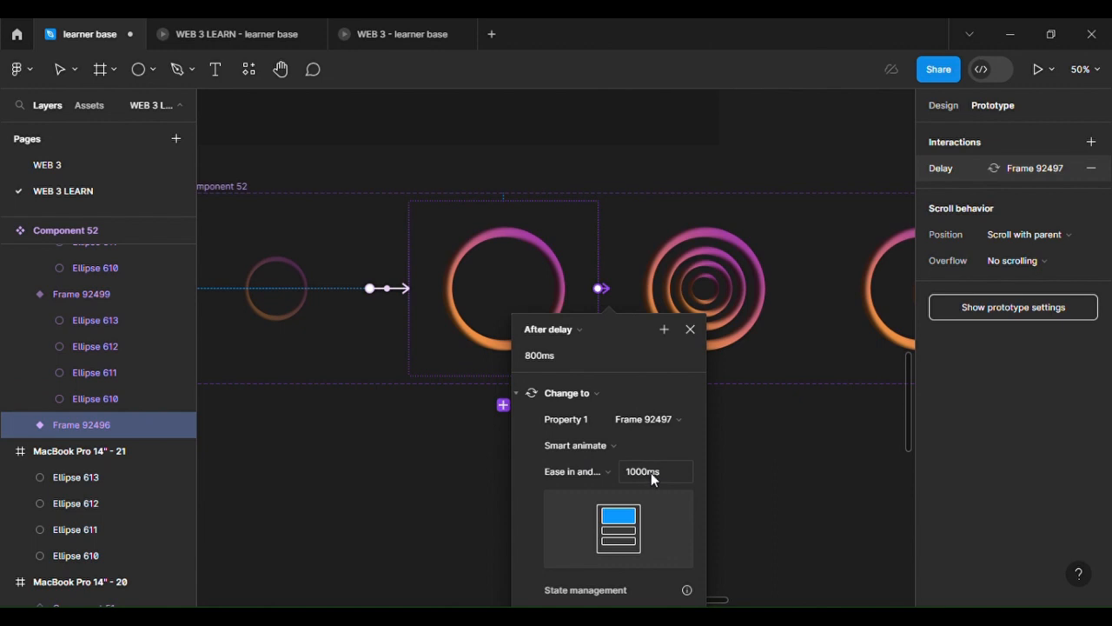
pyautogui.click(765, 457)
# Connect the Frame 92497 variant to Frame 92498 with an After delay trigger of 1 ms.
pyautogui.click(570, 298)
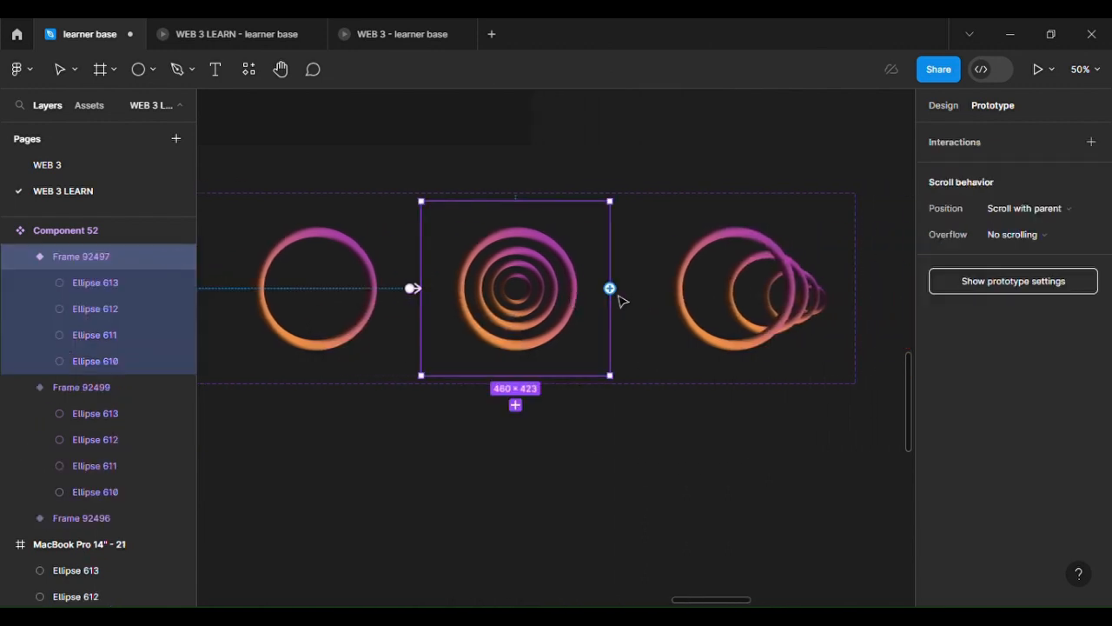
pyautogui.moveTo(611, 288); pyautogui.dragTo(675, 303)
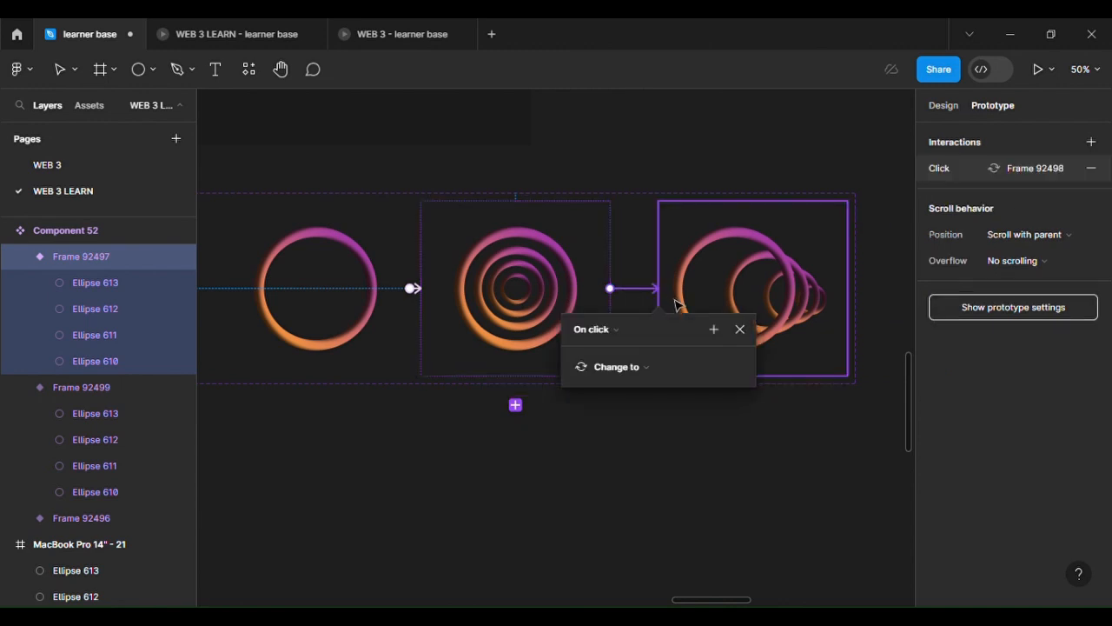
pyautogui.click(597, 330)
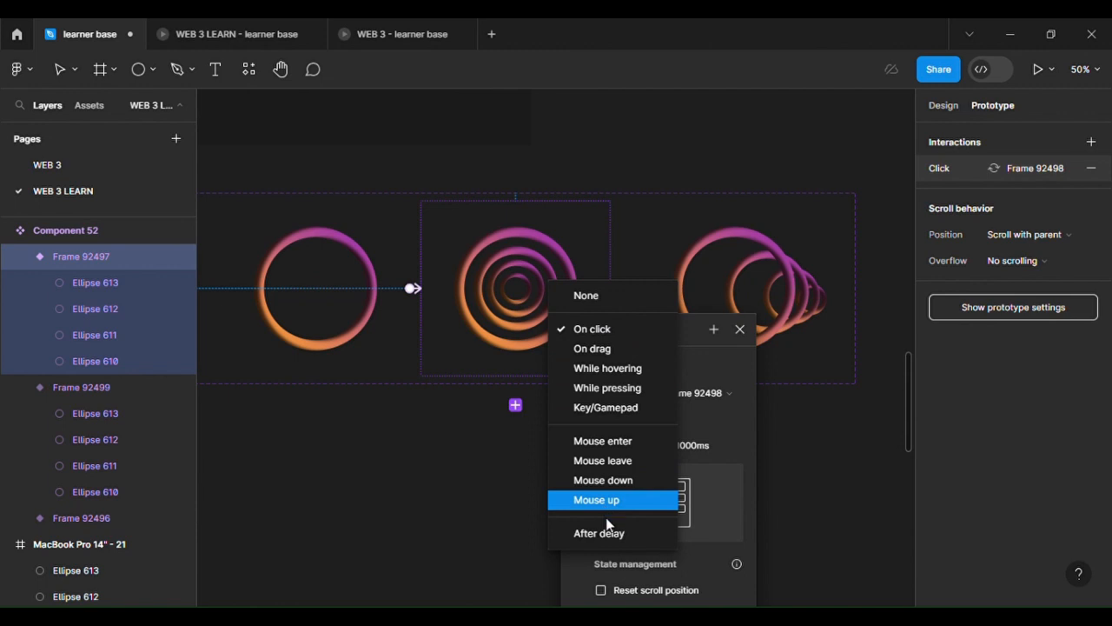
pyautogui.click(607, 533)
pyautogui.click(594, 357)
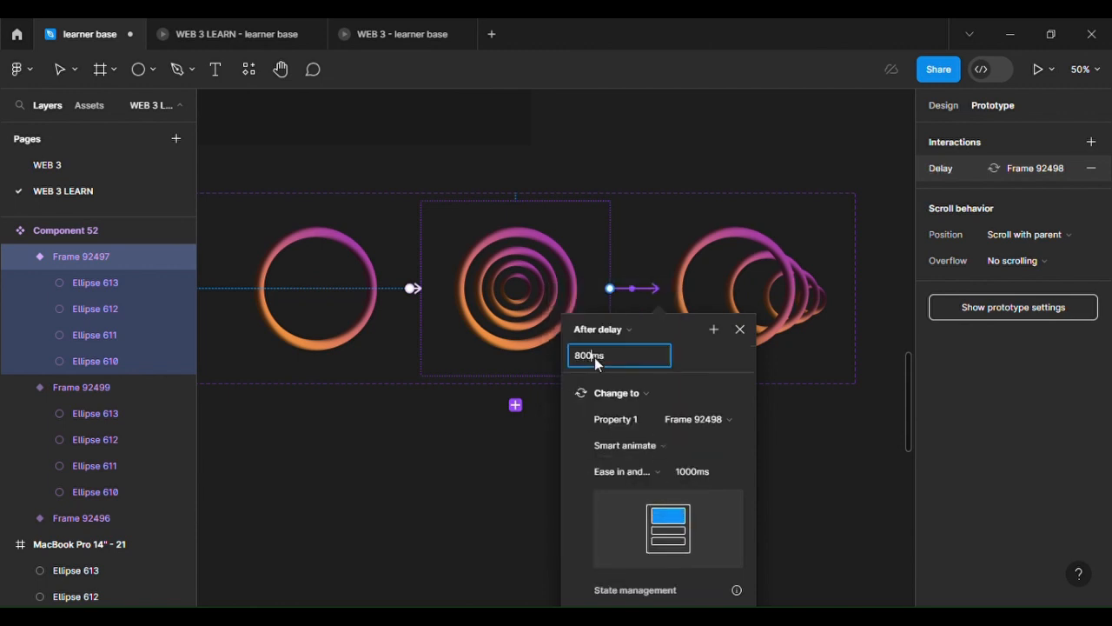
pyautogui.write('1')
# Set the delay of the Frame 92496 to Frame 92497 interaction to 1 ms and check the first variant's interaction settings.
pyautogui.click(422, 297)
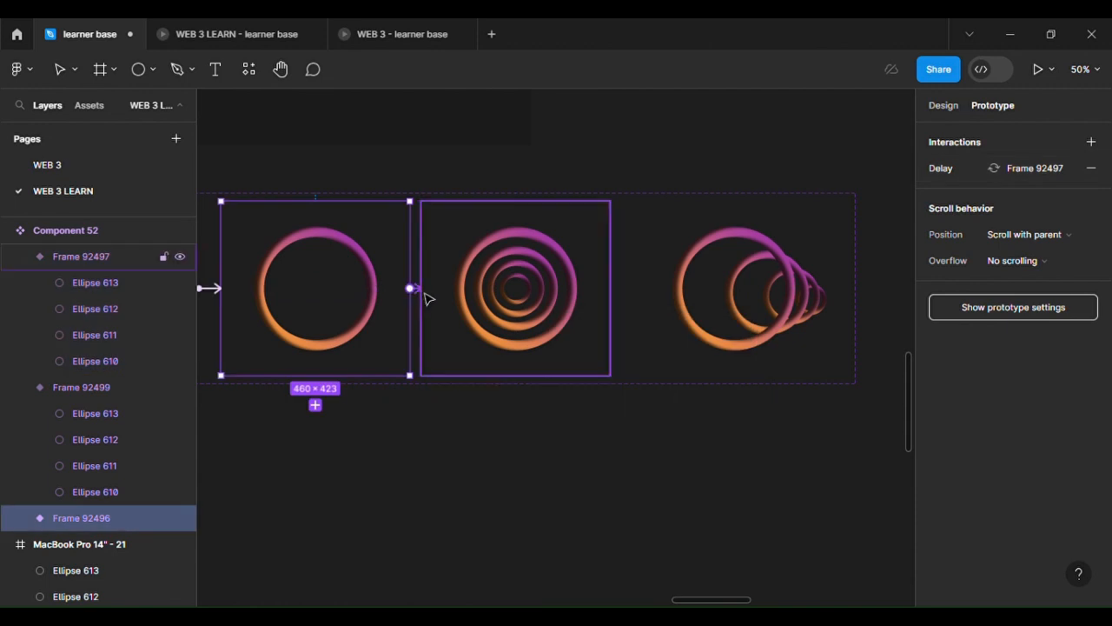
pyautogui.click(423, 297)
pyautogui.click(364, 360)
pyautogui.write('1')
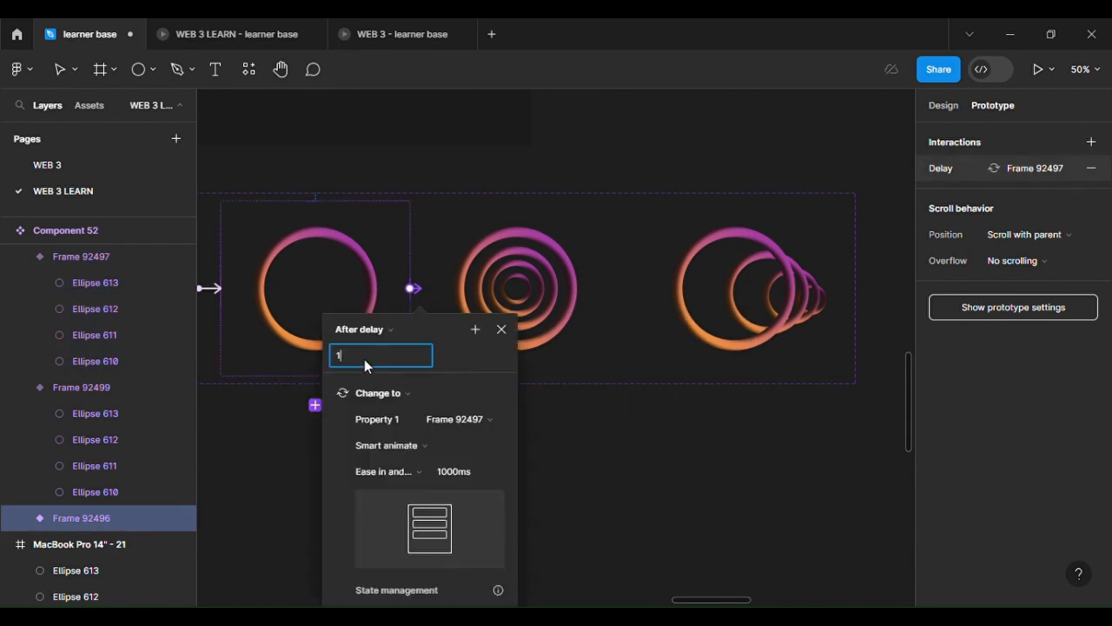
pyautogui.press('Return')
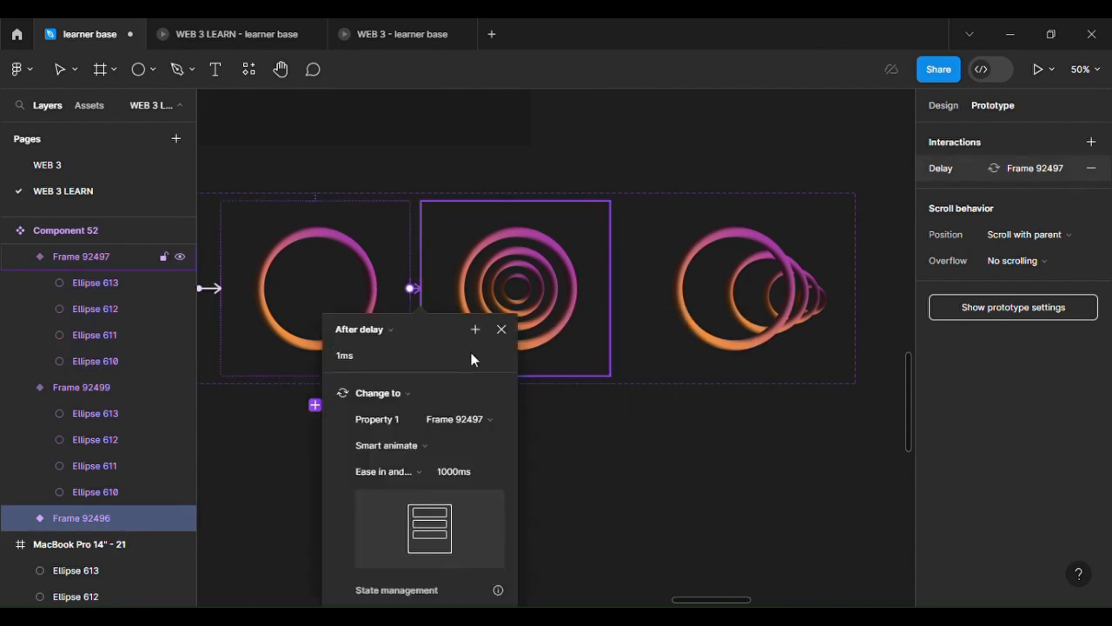
pyautogui.hscroll(-5, 605, 359)
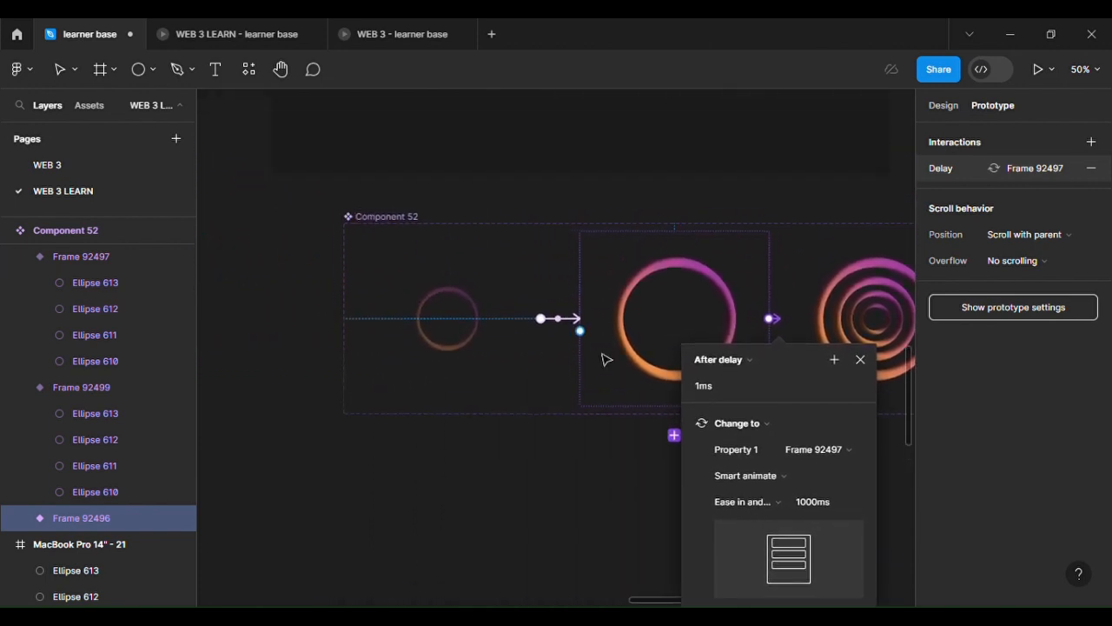
pyautogui.click(581, 323)
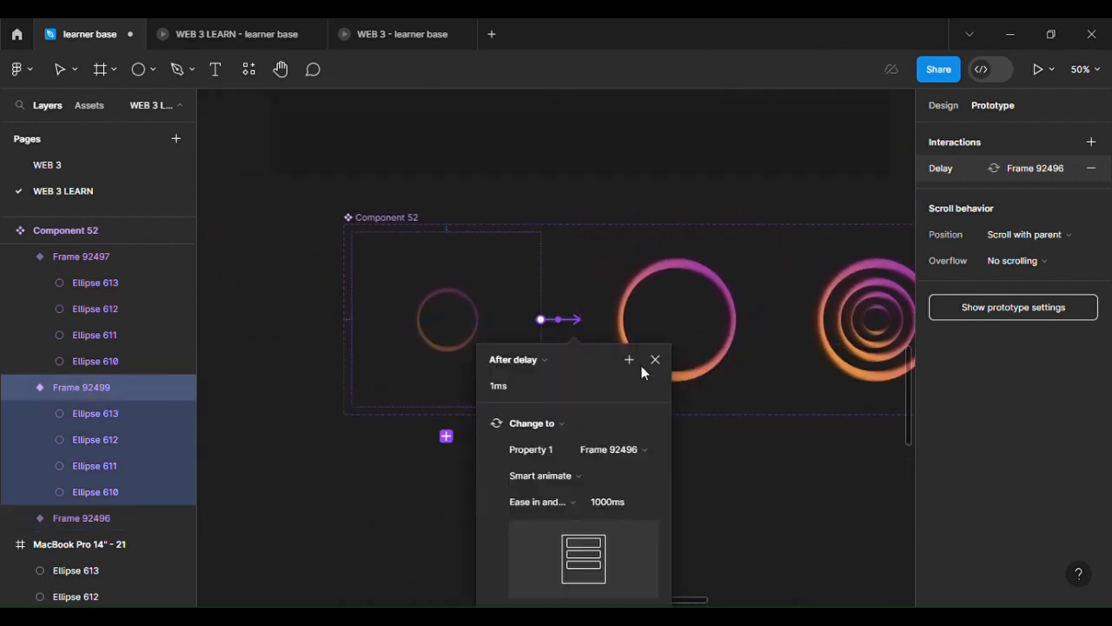
# Place an instance of the small ring variant, Frame 92499, beside the concentric rings in the MacBook Pro 14" - 21 frame.
pyautogui.hscroll(10, 739, 491)
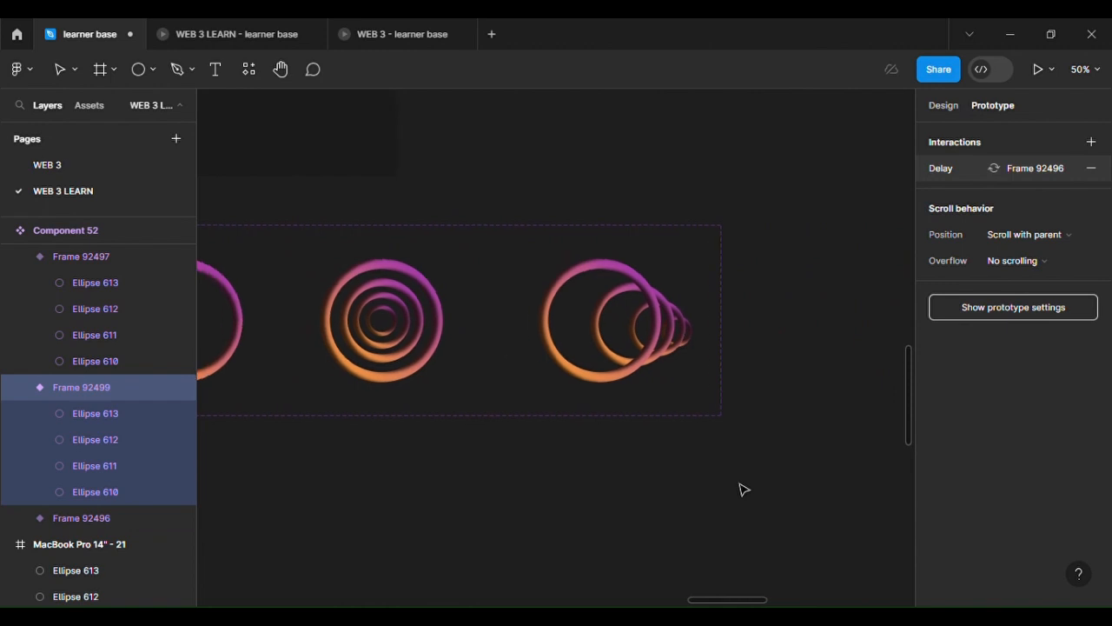
pyautogui.click(583, 320)
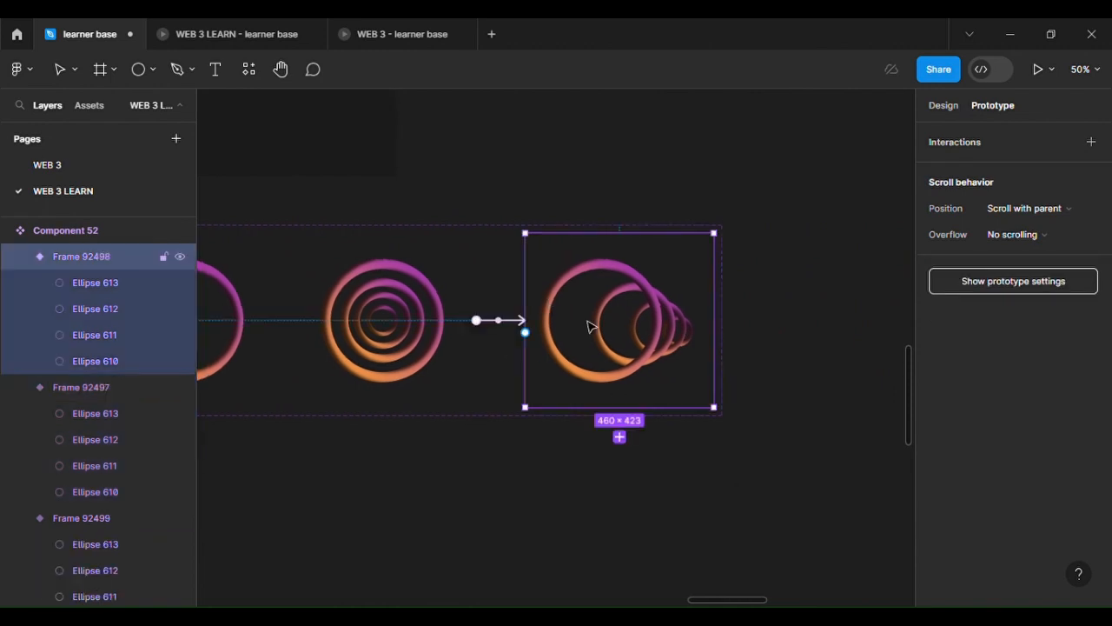
pyautogui.click(439, 359)
pyautogui.hscroll(-15, 437, 359)
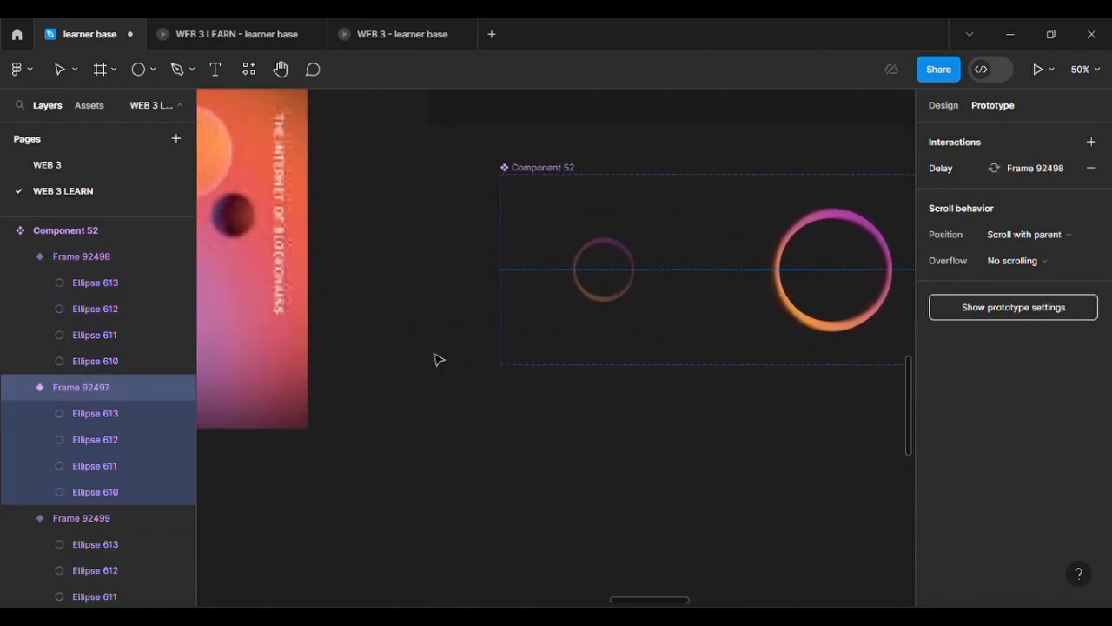
pyautogui.click(606, 324)
pyautogui.moveTo(609, 324); pyautogui.dragTo(511, 321)
pyautogui.scroll(-5, 462, 544)
pyautogui.scroll(-1, 463, 539)
pyautogui.scroll(5, 511, 321)
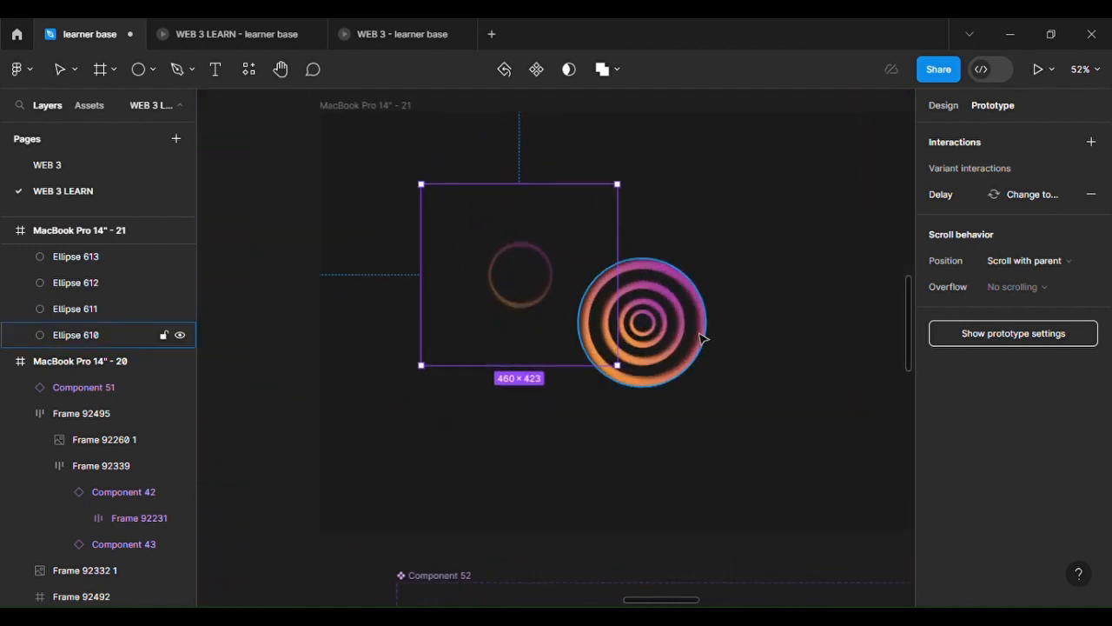
pyautogui.scroll(-1, 693, 328)
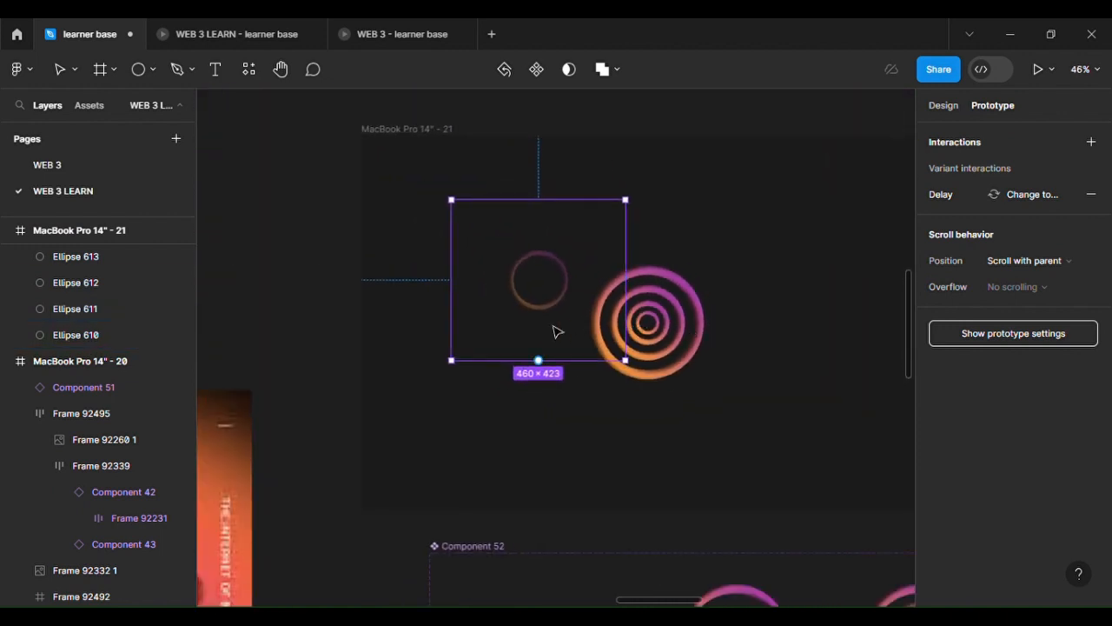
pyautogui.moveTo(559, 347); pyautogui.dragTo(556, 392)
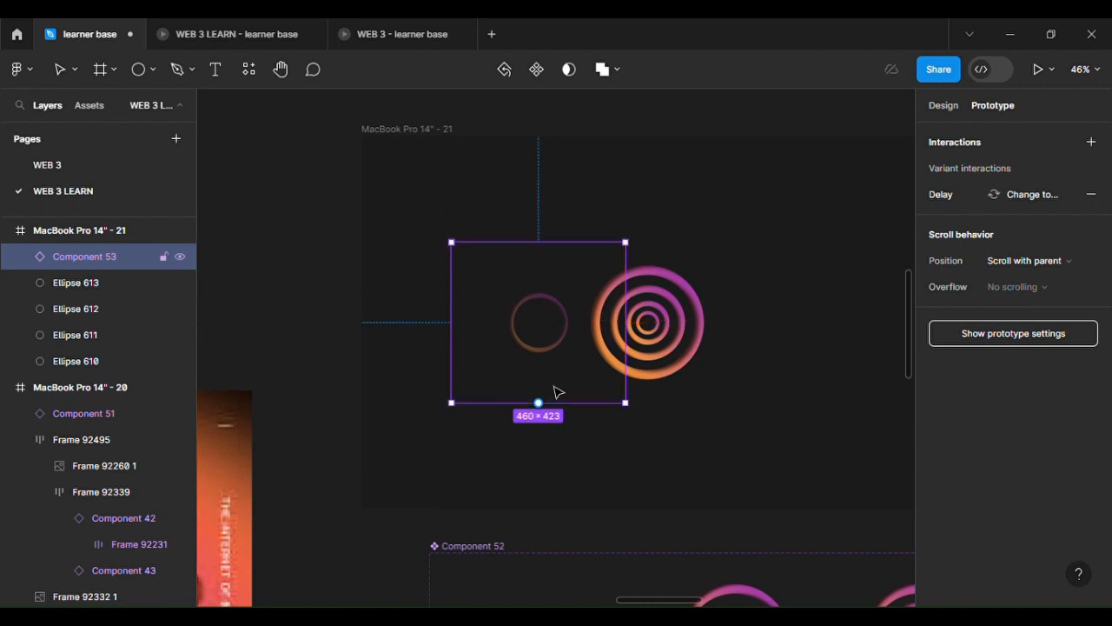
# Hide the original concentric rings, Ellipse 610 to Ellipse 613, in the MacBook Pro 14" - 21 frame.
pyautogui.click(670, 255)
pyautogui.click(686, 318)
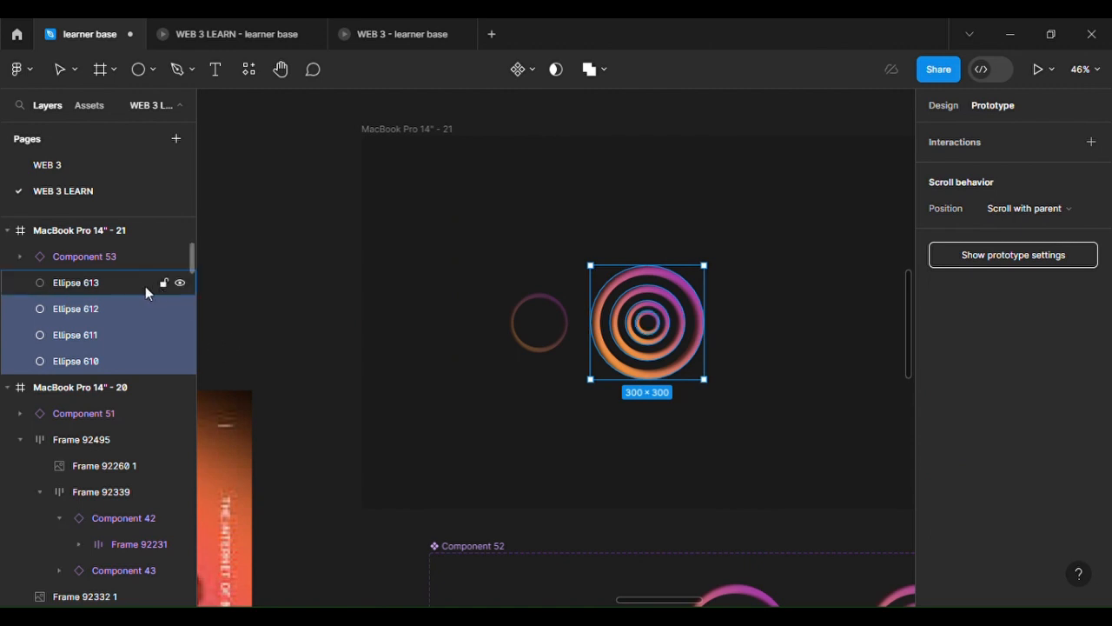
pyautogui.click(179, 283)
pyautogui.click(179, 308)
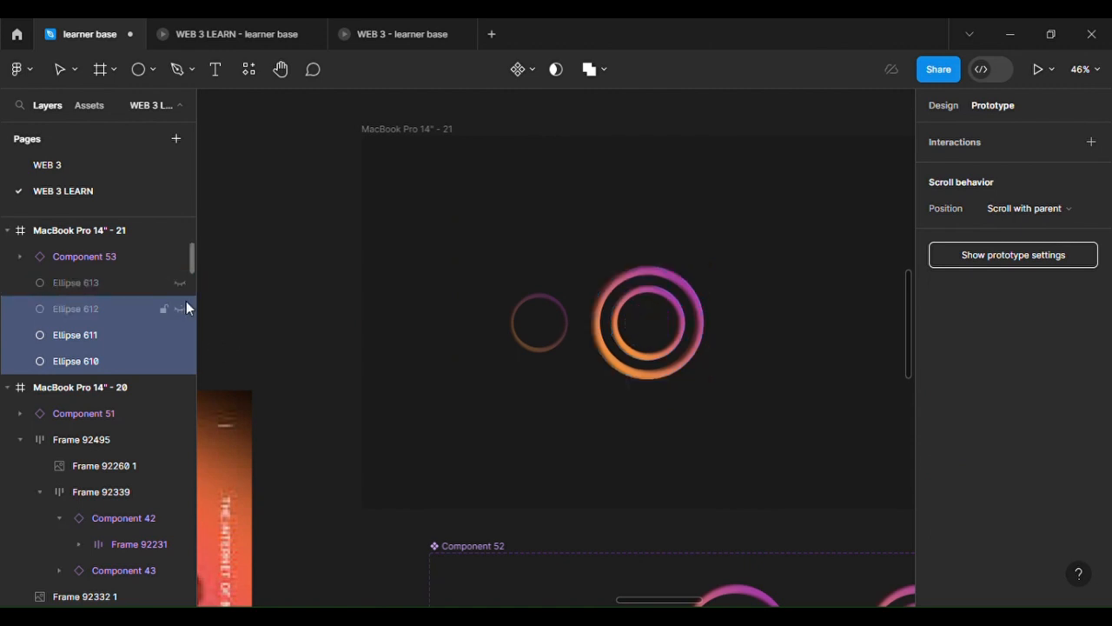
pyautogui.click(180, 309)
pyautogui.click(179, 335)
pyautogui.click(179, 309)
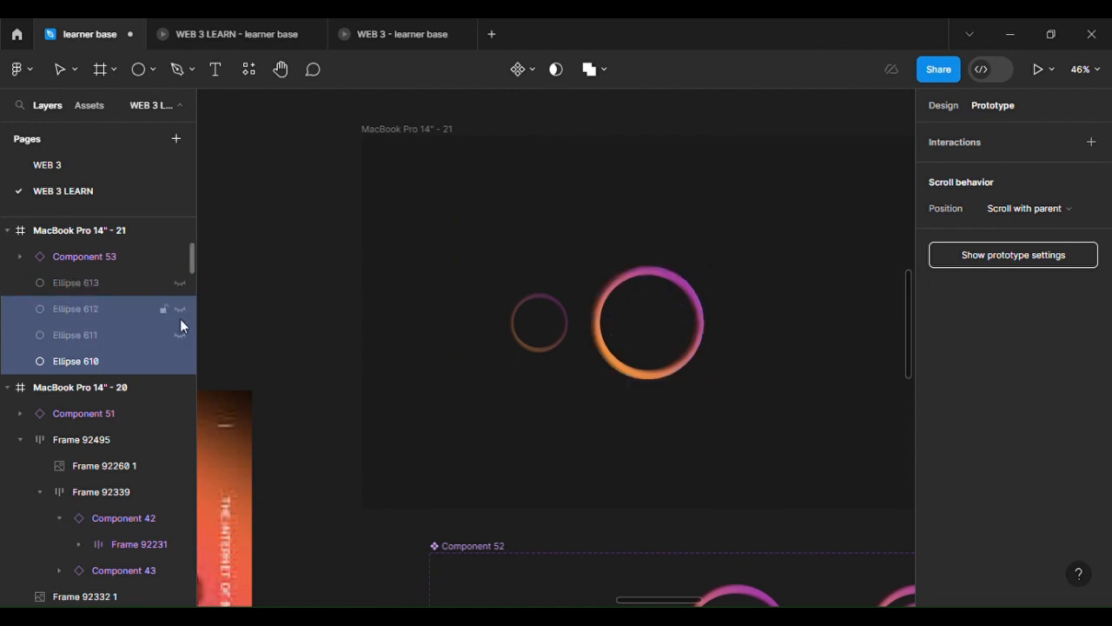
pyautogui.click(180, 318)
pyautogui.click(180, 318)
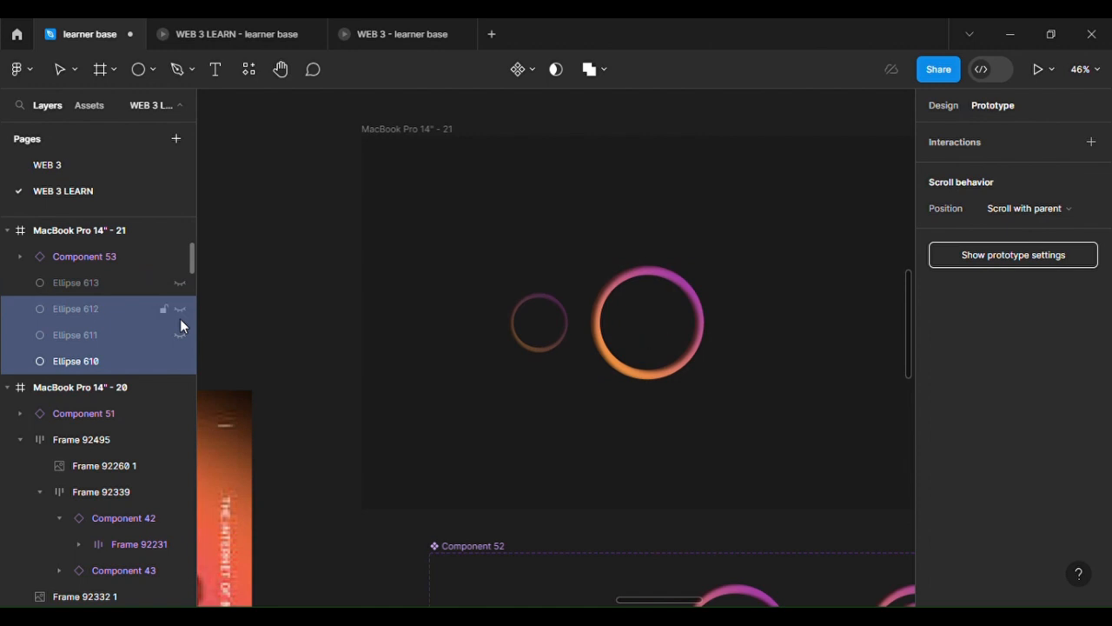
pyautogui.click(179, 361)
# Centre the Component 53 ring instance horizontally and vertically within the MacBook Pro 14" - 21 frame.
pyautogui.click(554, 314)
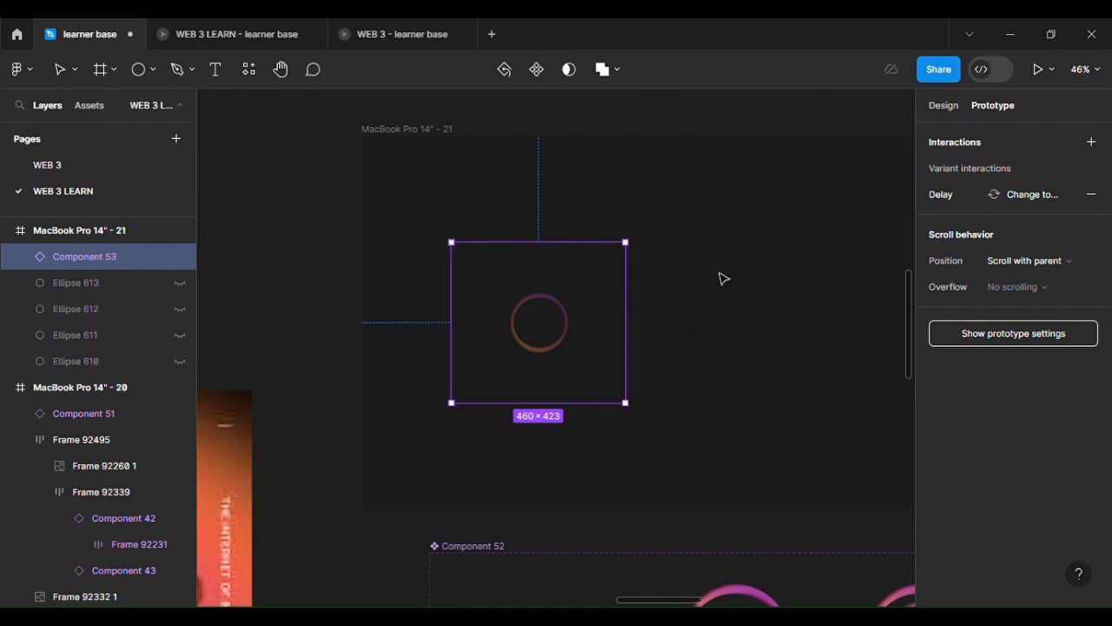
pyautogui.hotkey('shift', 'e')
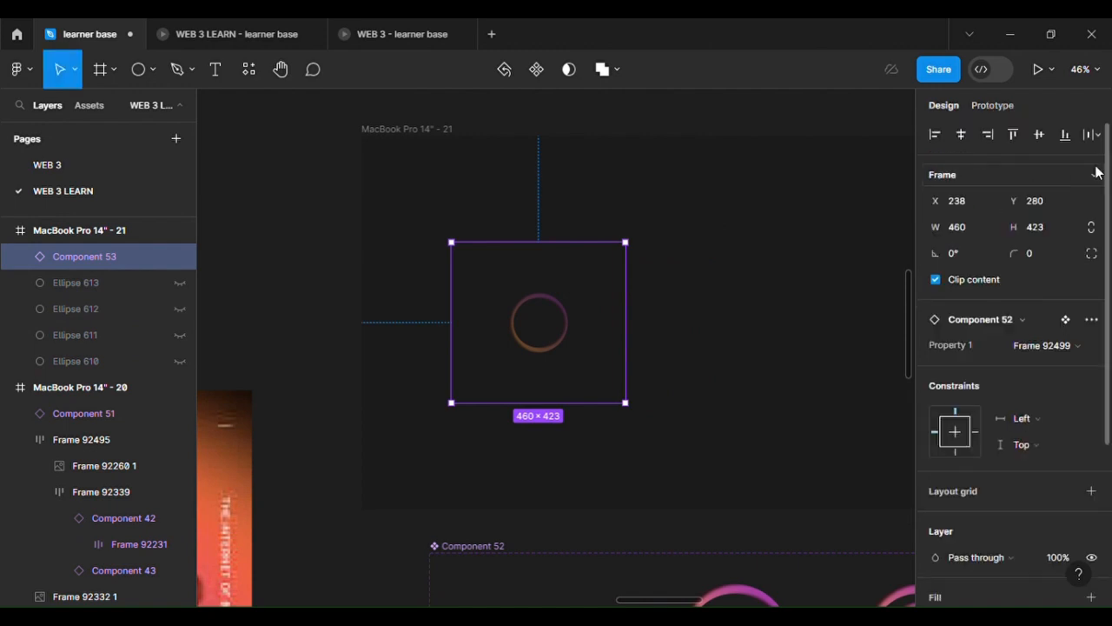
pyautogui.click(1038, 136)
pyautogui.click(966, 139)
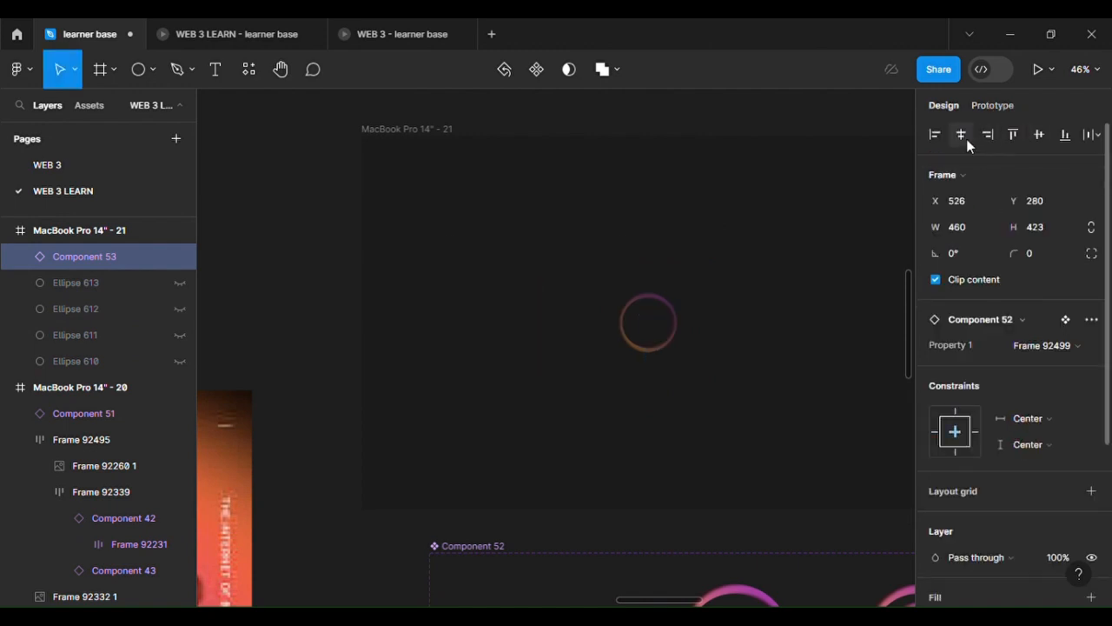
pyautogui.hscroll(3, 556, 226)
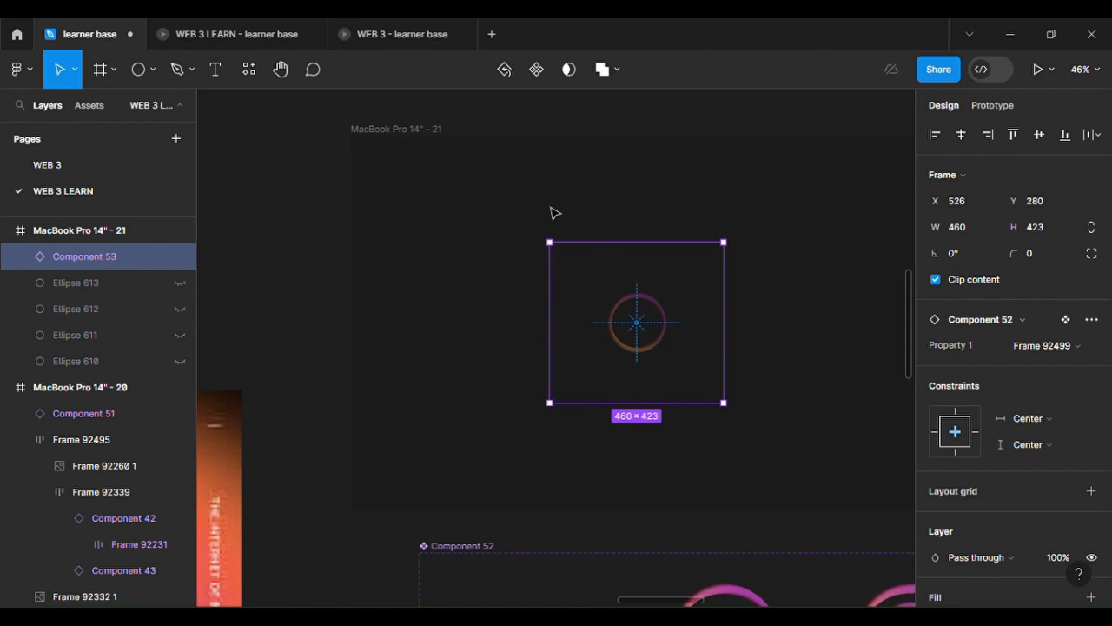
# Present the prototype with the MacBook Pro 14" - 21 frame selected and return to the design file.
pyautogui.click(366, 142)
pyautogui.hotkey('shift', 'e')
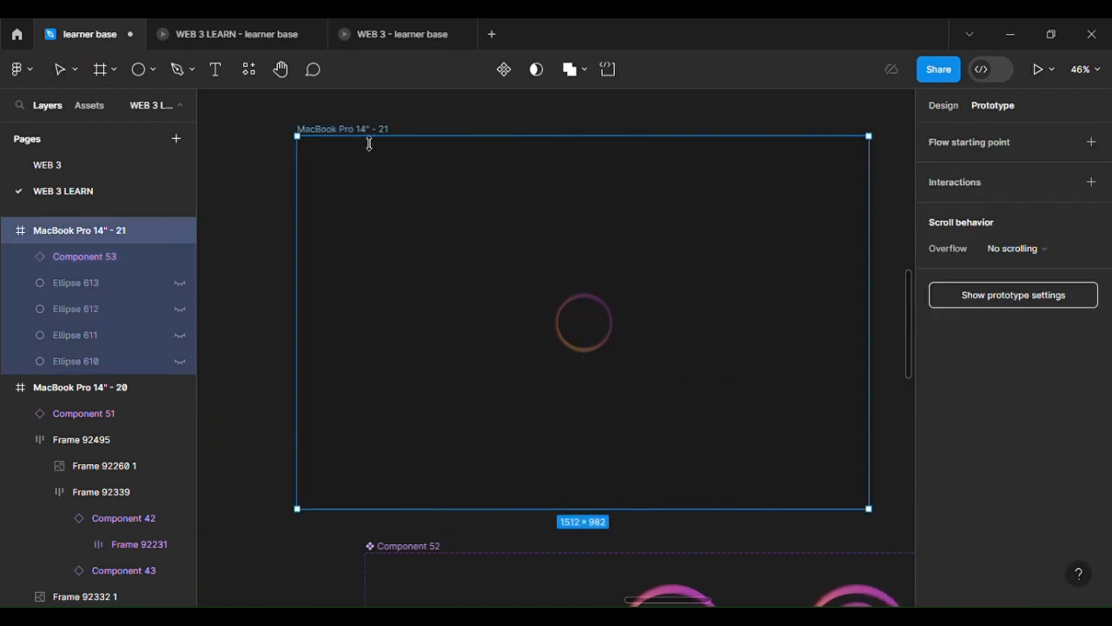
pyautogui.click(1033, 75)
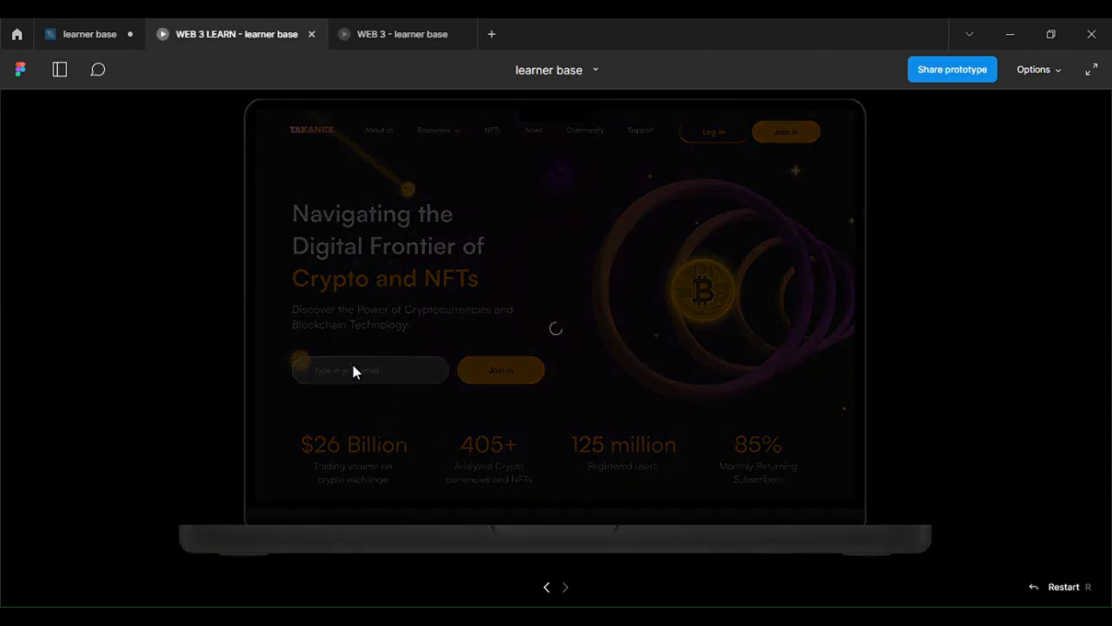
pyautogui.click(93, 33)
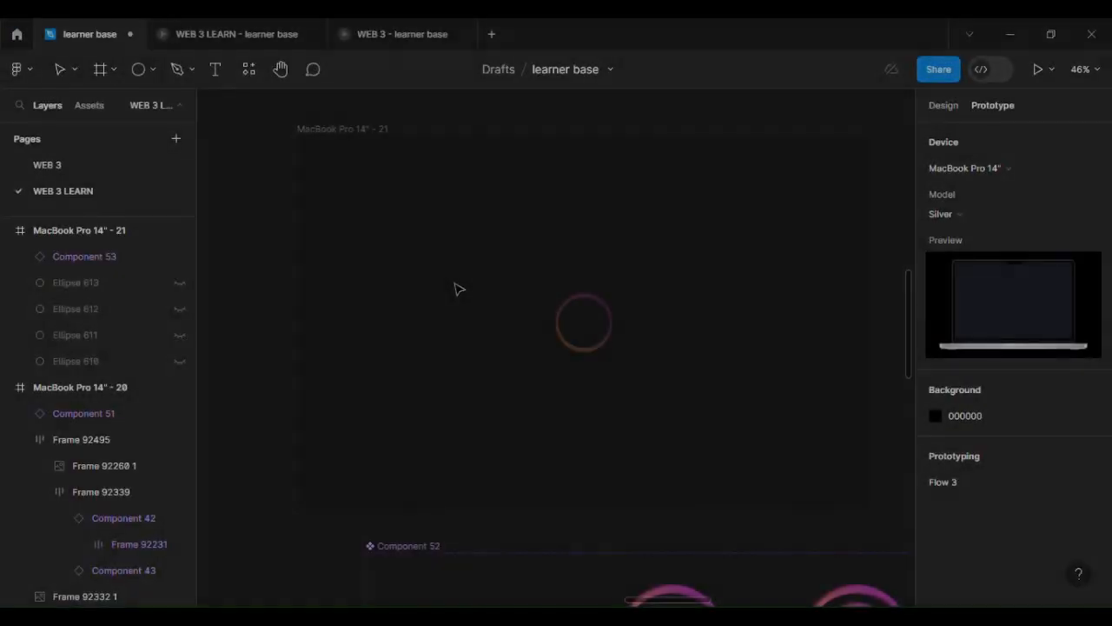
# Save the file and add a flow starting point to the MacBook Pro 14" - 21 frame.
pyautogui.hotkey('ctrl', 's')
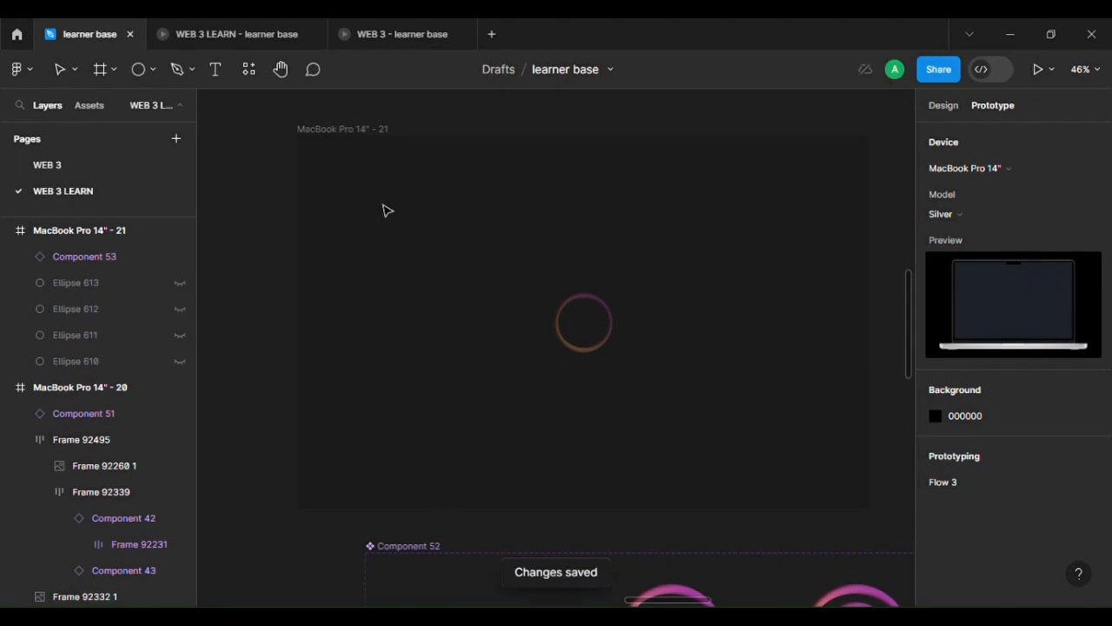
pyautogui.click(354, 137)
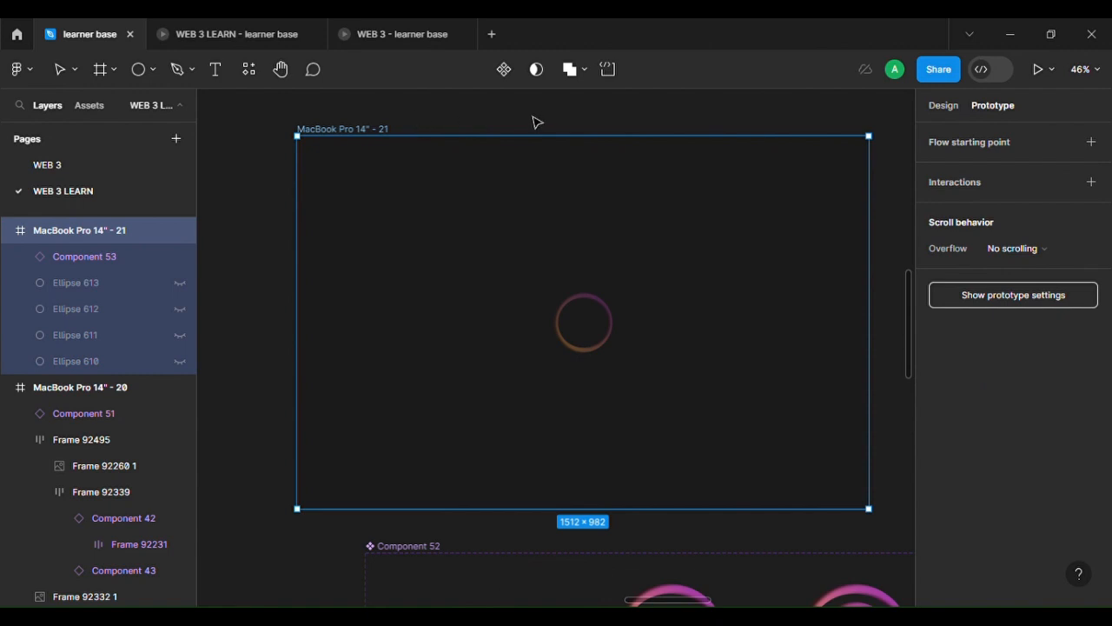
pyautogui.click(1094, 141)
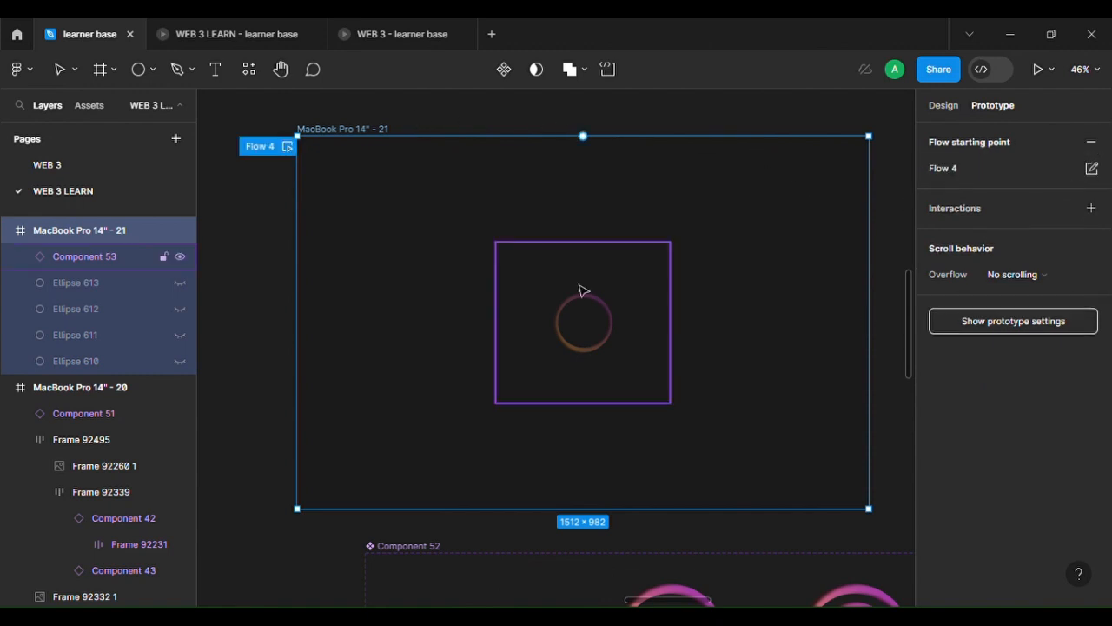
# Play the Flow 4 ring animation in the inline preview and in full presentation view, and close the preview.
pyautogui.click(290, 146)
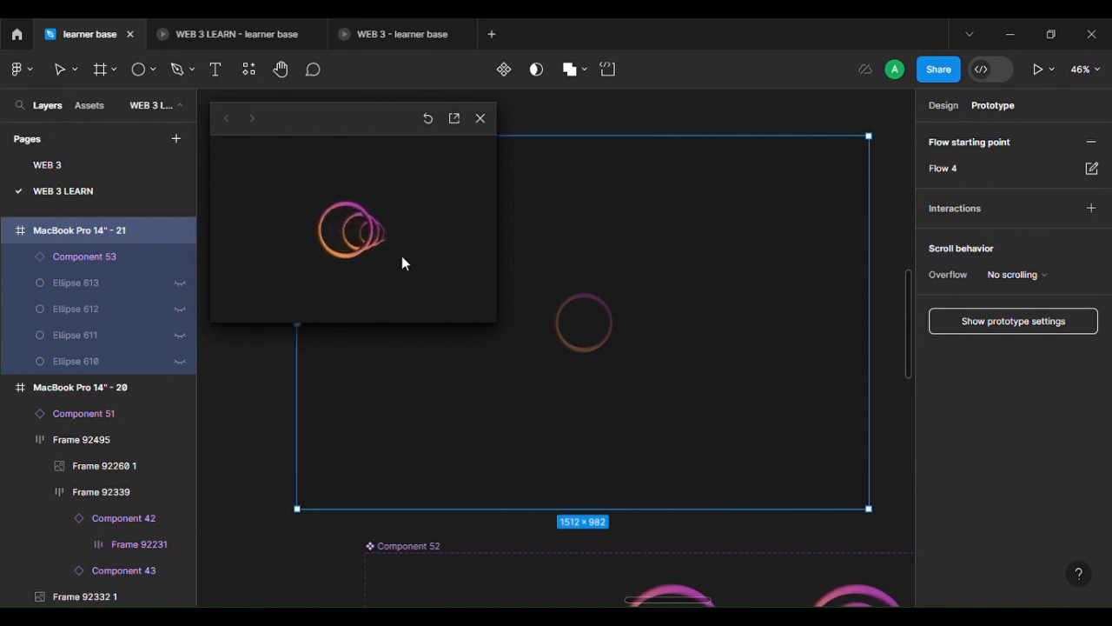
pyautogui.click(454, 118)
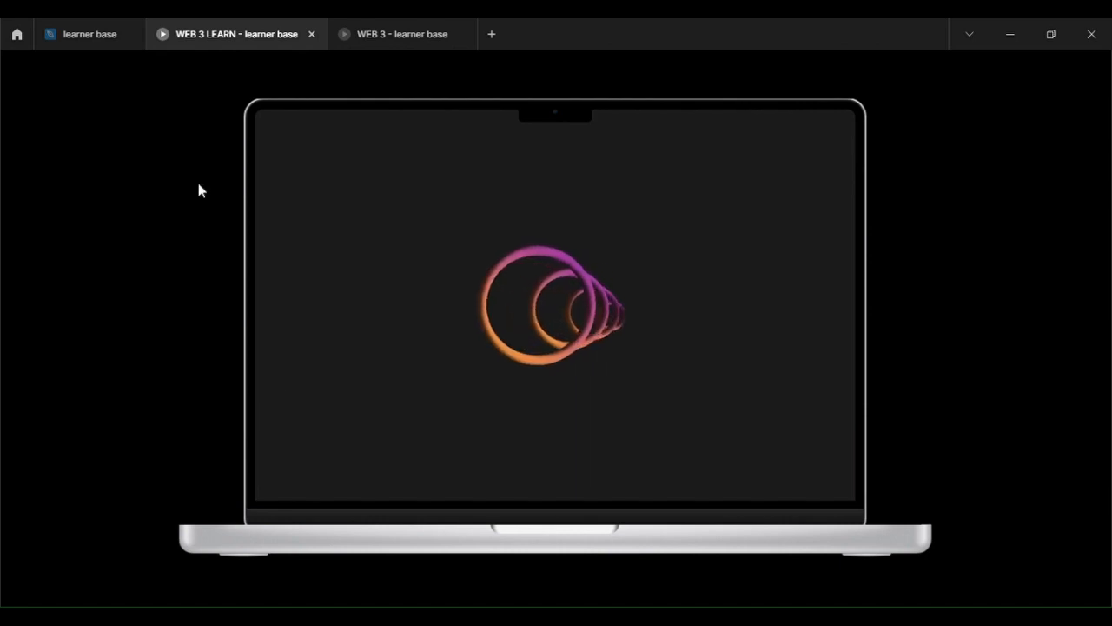
pyautogui.click(73, 41)
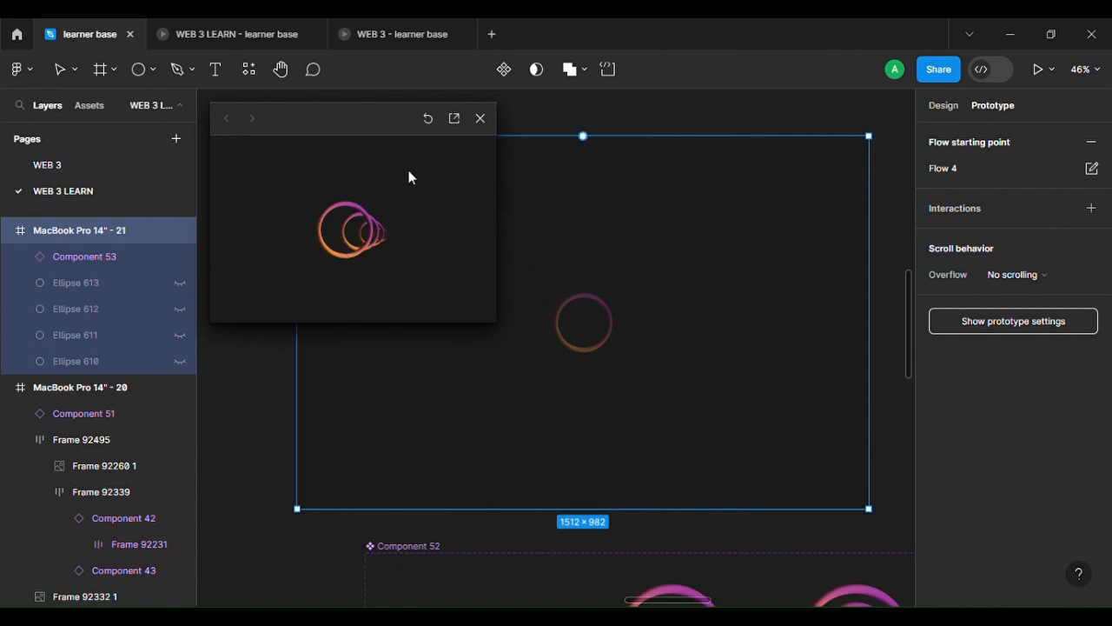
pyautogui.click(480, 119)
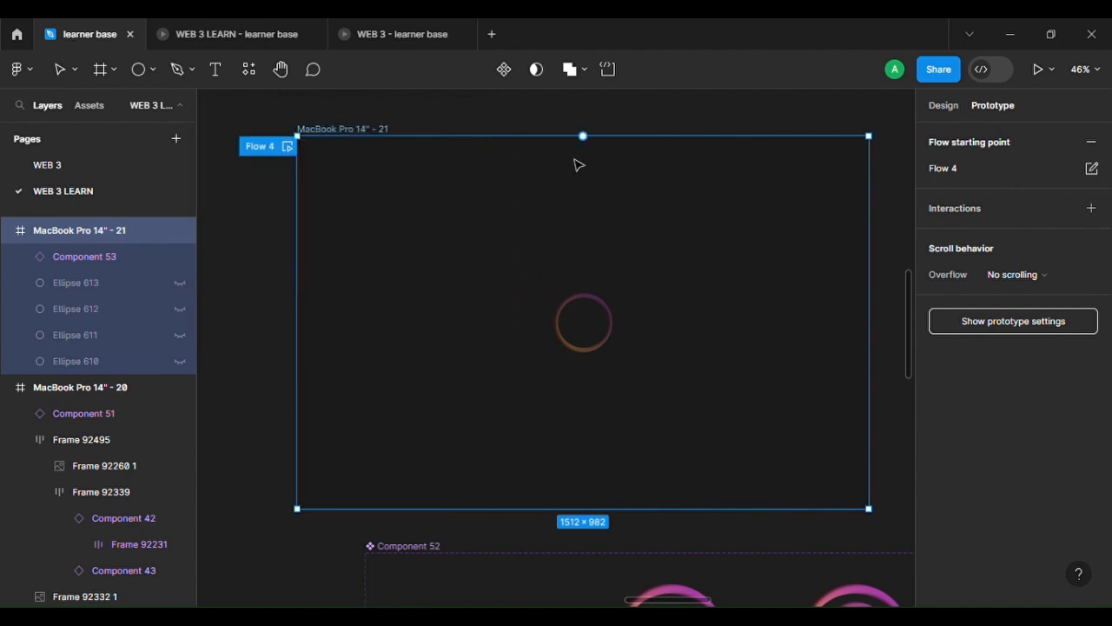
pyautogui.click(233, 384)
pyautogui.scroll(-5, 553, 419)
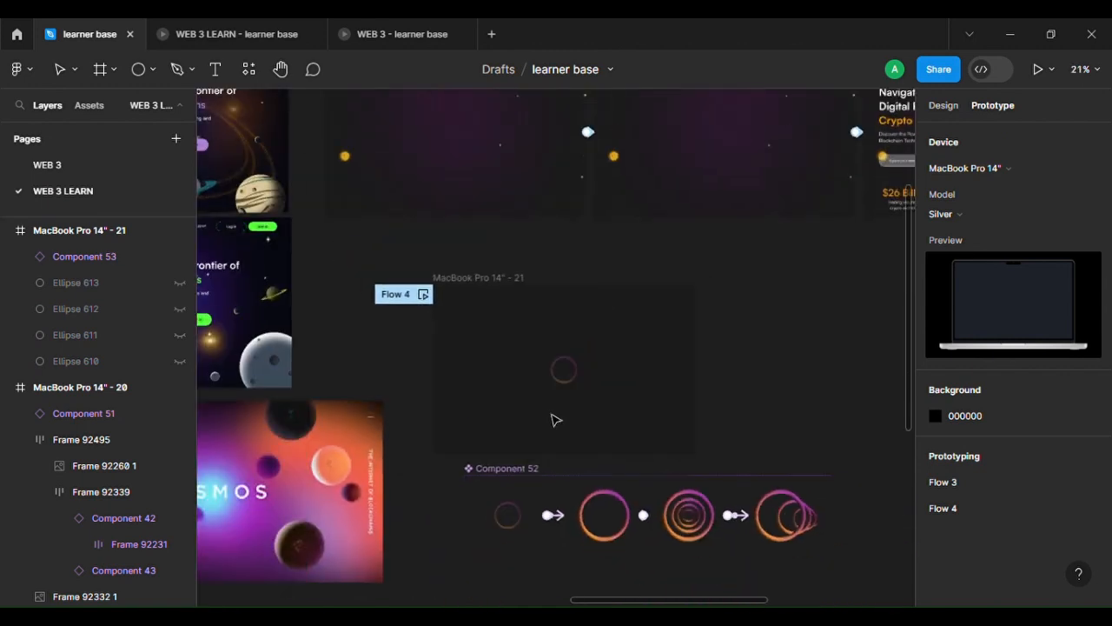
pyautogui.scroll(4, 639, 447)
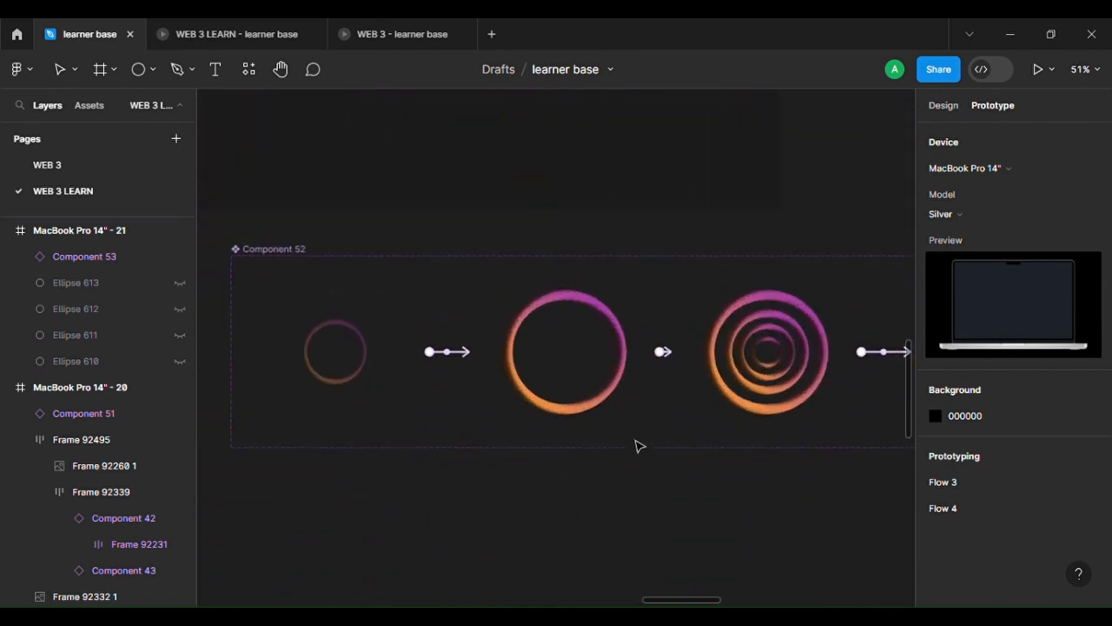
pyautogui.scroll(-4, 639, 447)
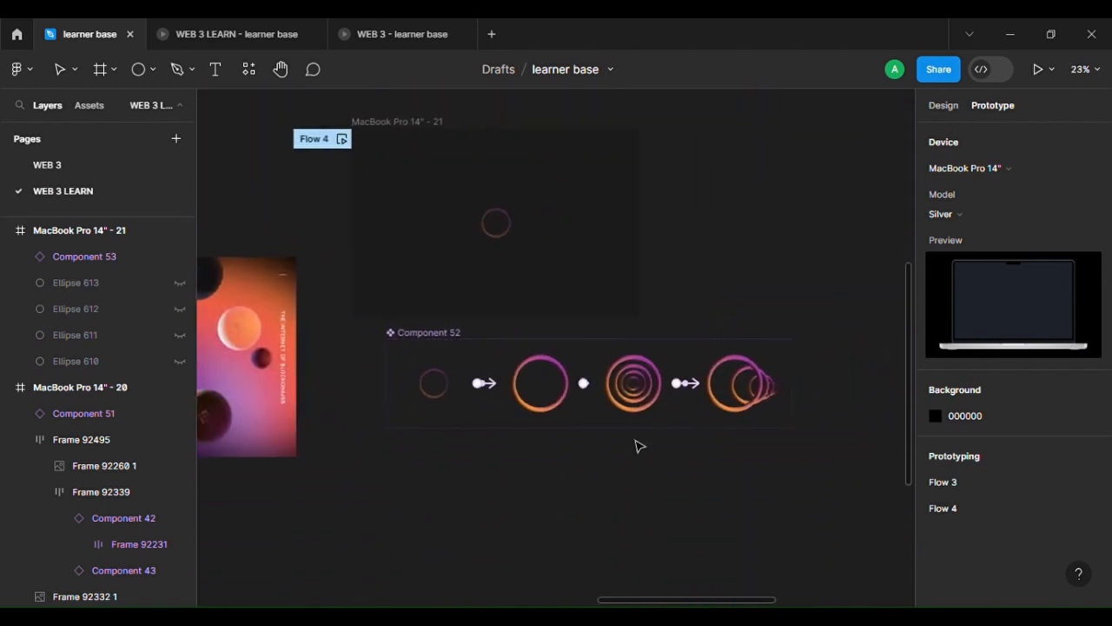
pyautogui.scroll(-3, 639, 447)
pyautogui.hscroll(-2, 639, 446)
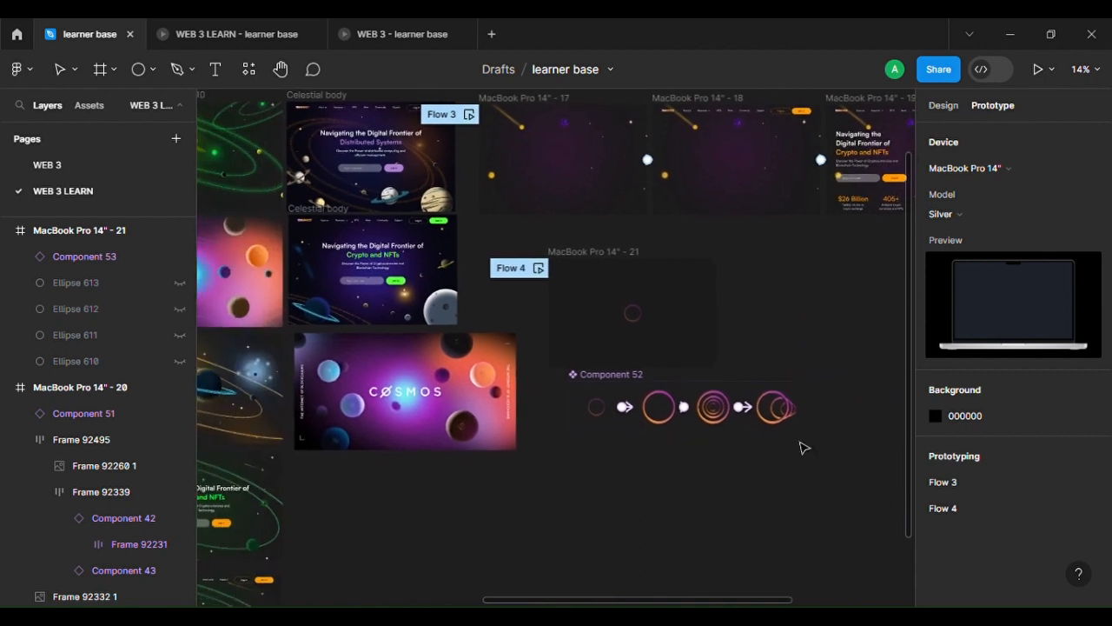
pyautogui.scroll(5, 803, 447)
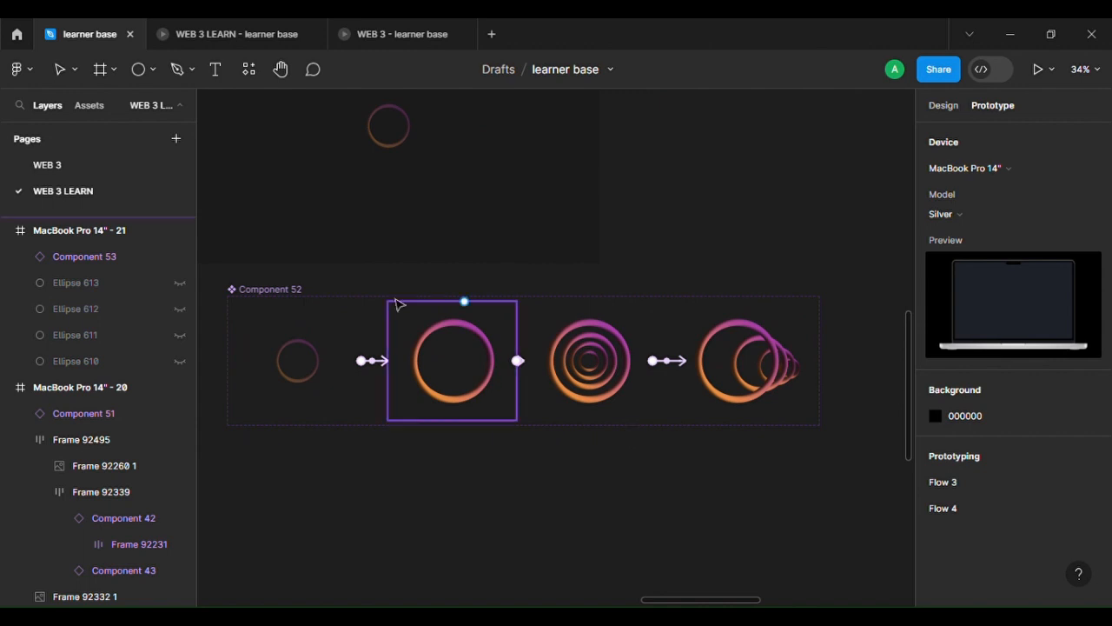
# Copy the Bitcoin component set, Component 1, from the WEB 3 page and paste it below Component 52 on WEB 3 LEARN.
pyautogui.click(99, 173)
pyautogui.scroll(-5, 614, 318)
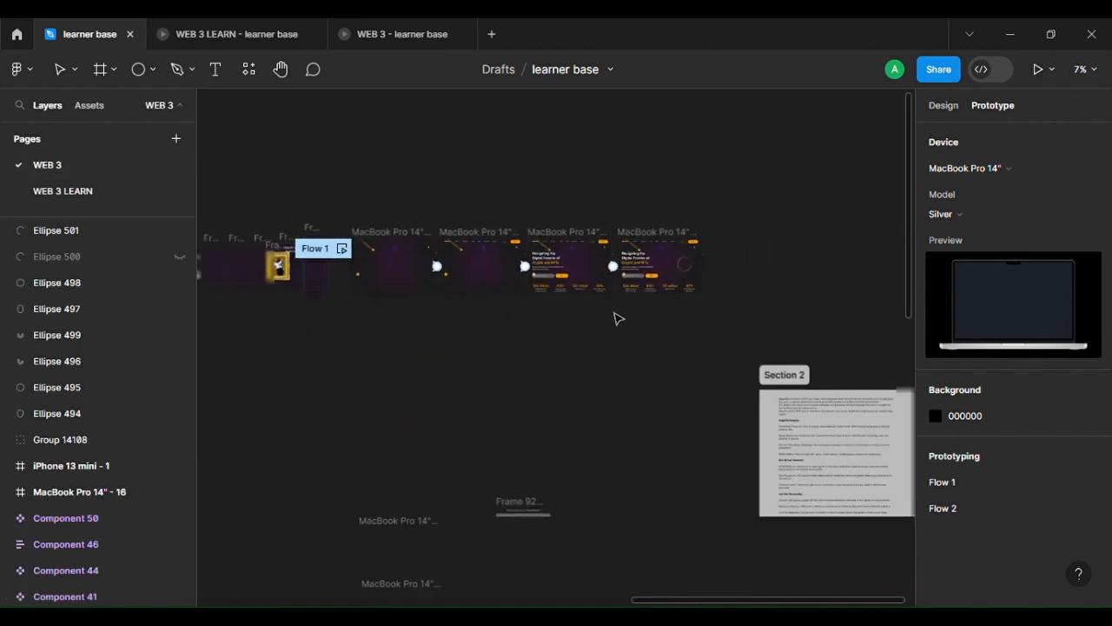
pyautogui.hscroll(-10, 614, 318)
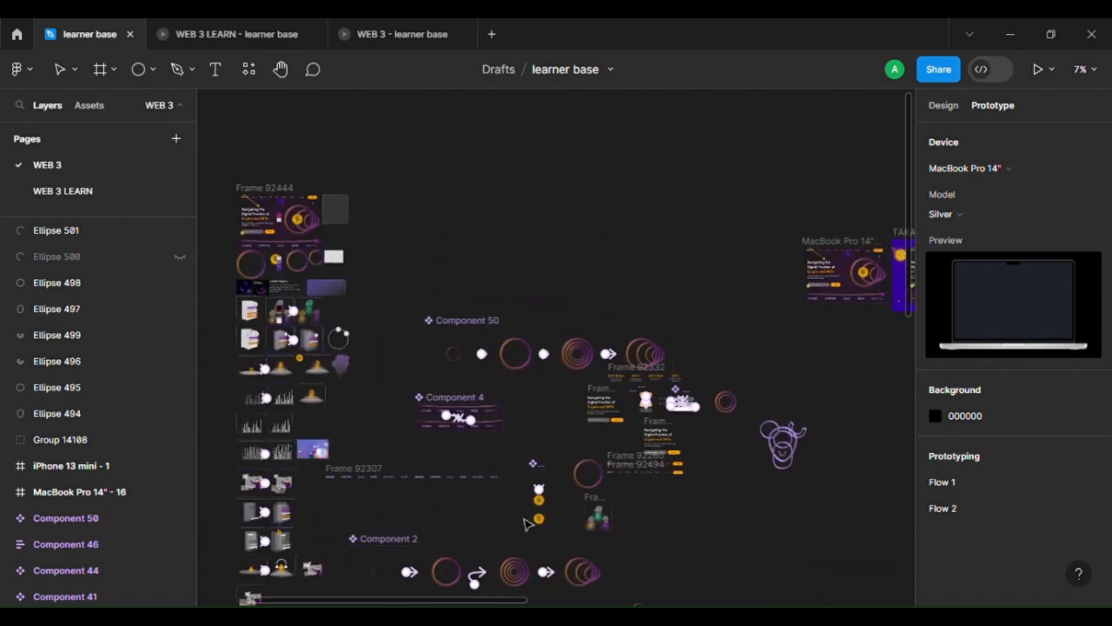
pyautogui.scroll(6, 528, 521)
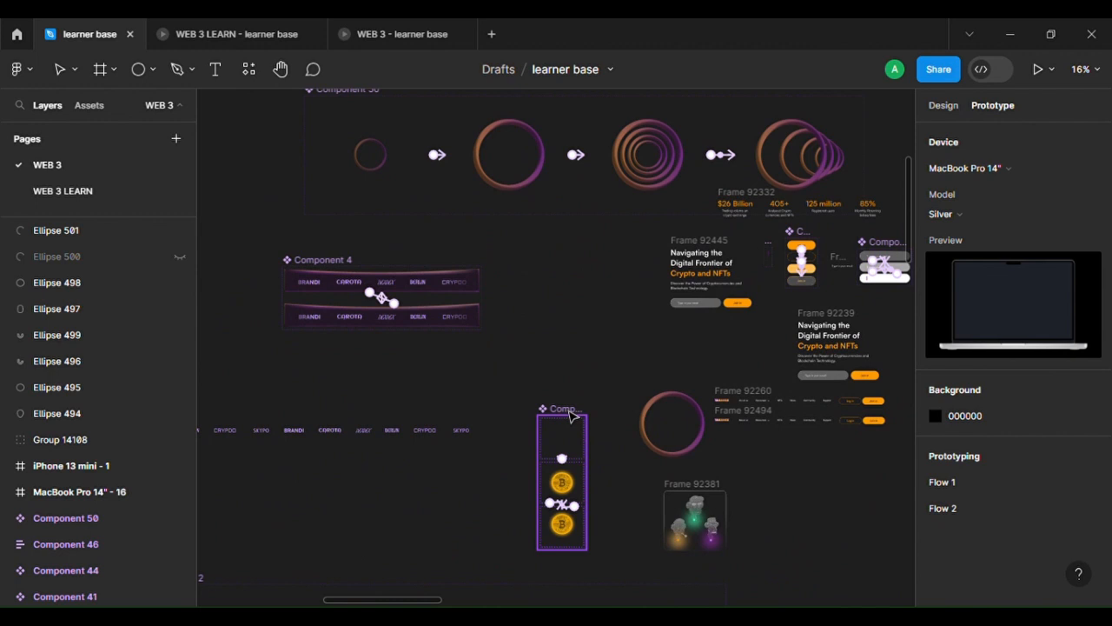
pyautogui.click(571, 417)
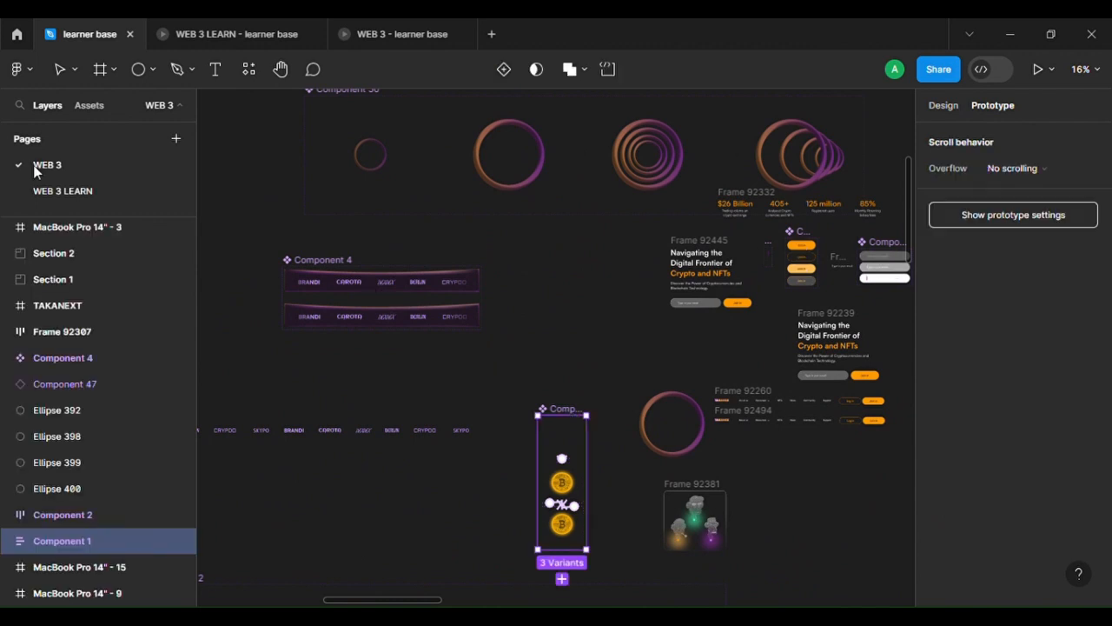
pyautogui.click(74, 192)
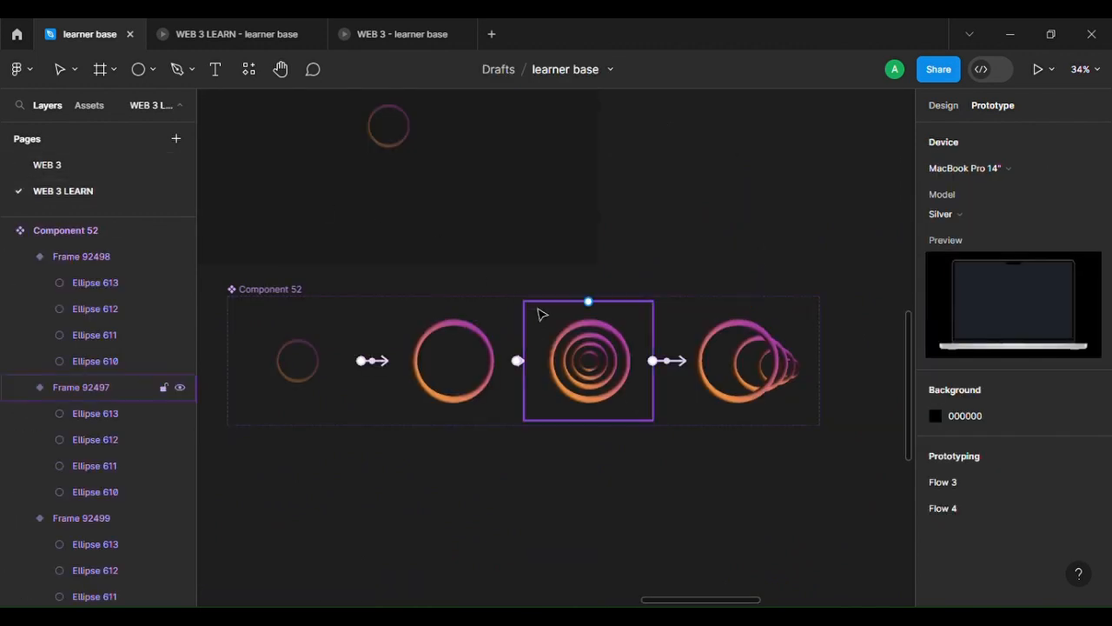
pyautogui.scroll(-3, 612, 444)
pyautogui.click(533, 418)
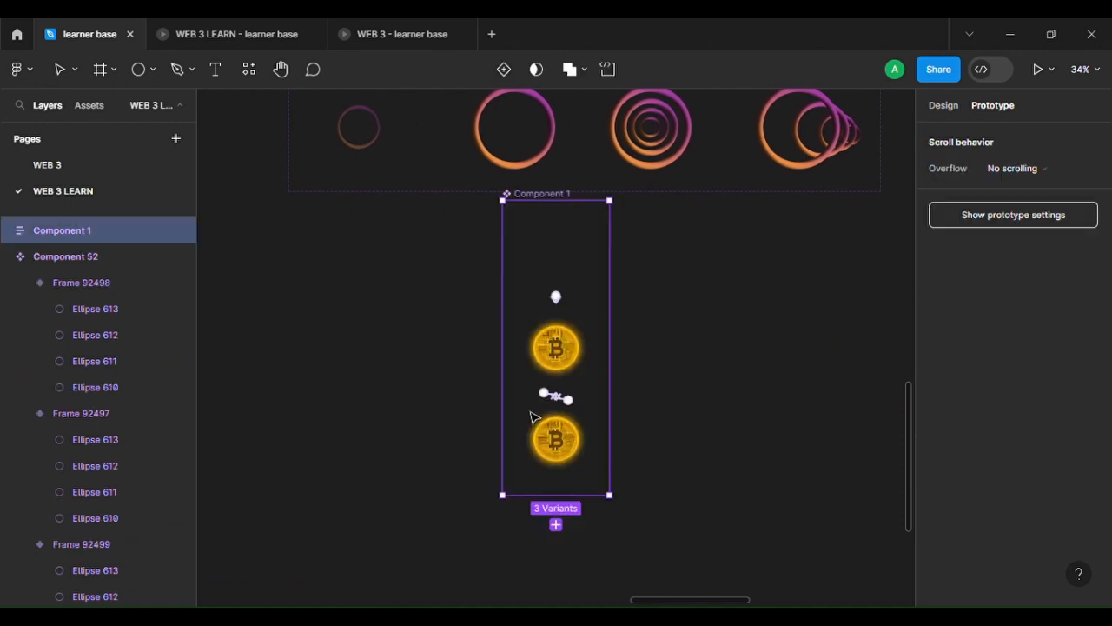
# Copy the Bitcoin coin, Frame 92240, out of Component 1 onto the empty canvas beside it and move the copy up nearer Component 52.
pyautogui.hscroll(2, 534, 417)
pyautogui.hscroll(2, 534, 417)
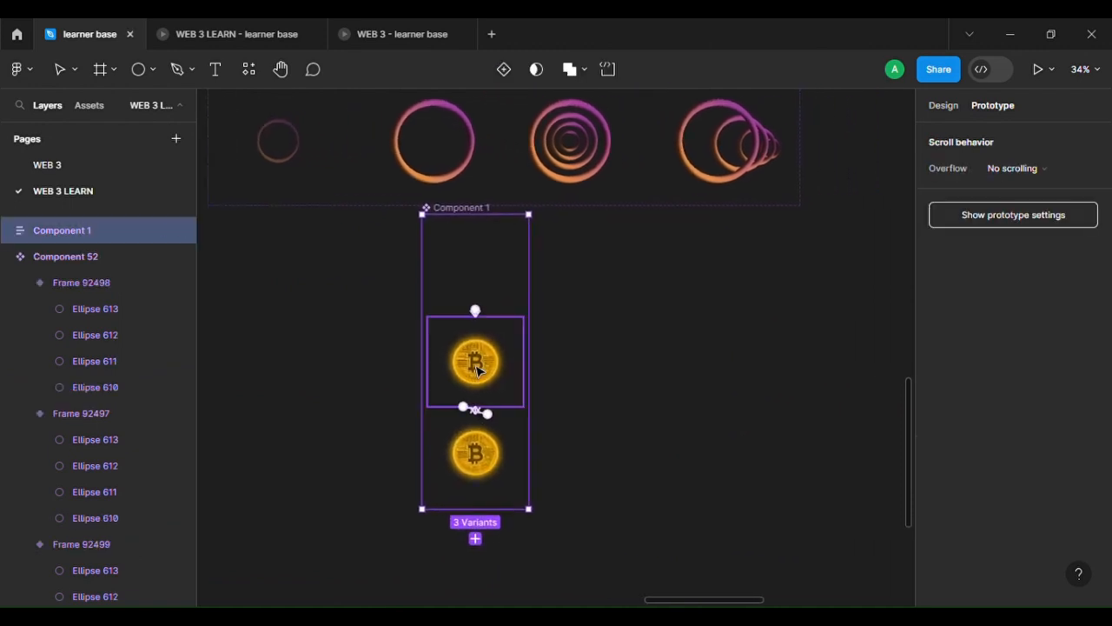
pyautogui.click(477, 371)
pyautogui.click(477, 371)
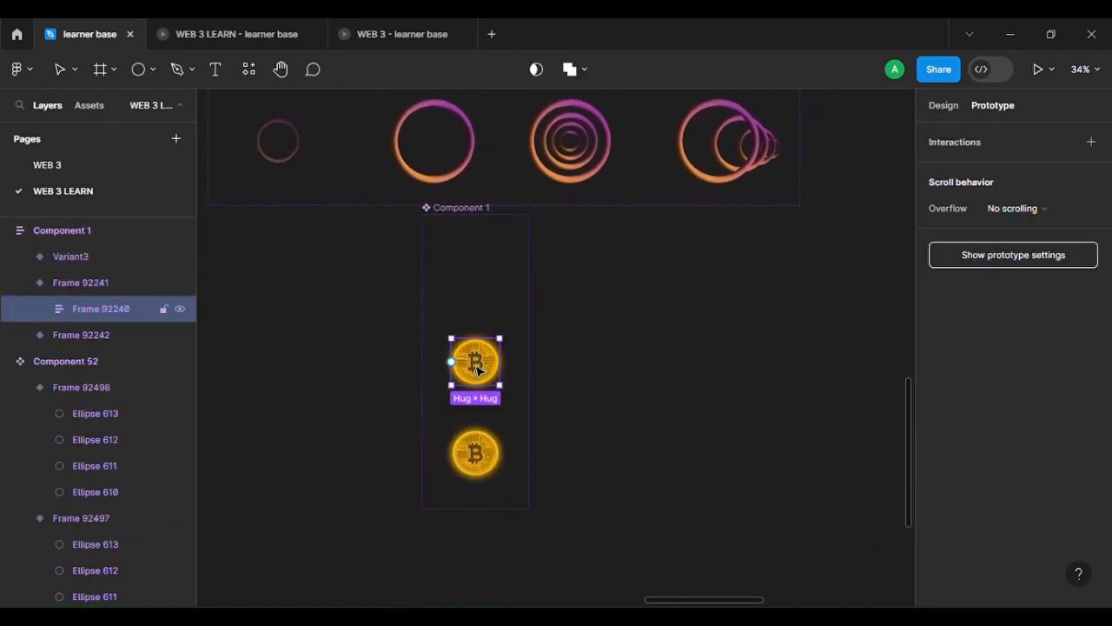
pyautogui.moveTo(477, 371); pyautogui.dragTo(701, 385)
pyautogui.click(812, 376)
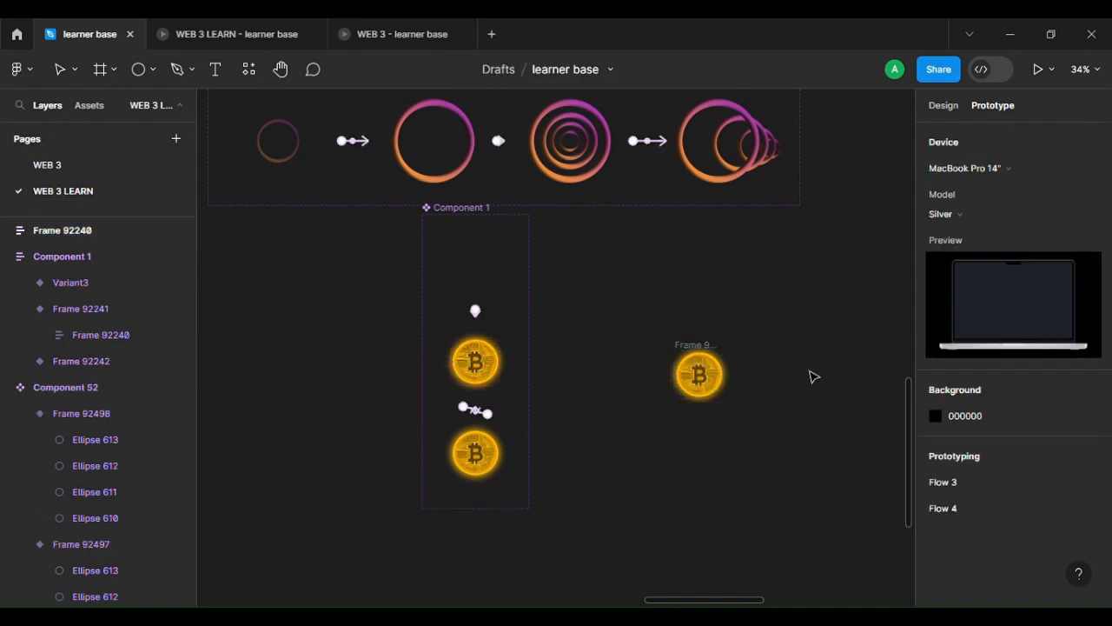
pyautogui.scroll(4, 812, 375)
pyautogui.moveTo(575, 329); pyautogui.dragTo(599, 188)
pyautogui.scroll(6, 598, 191)
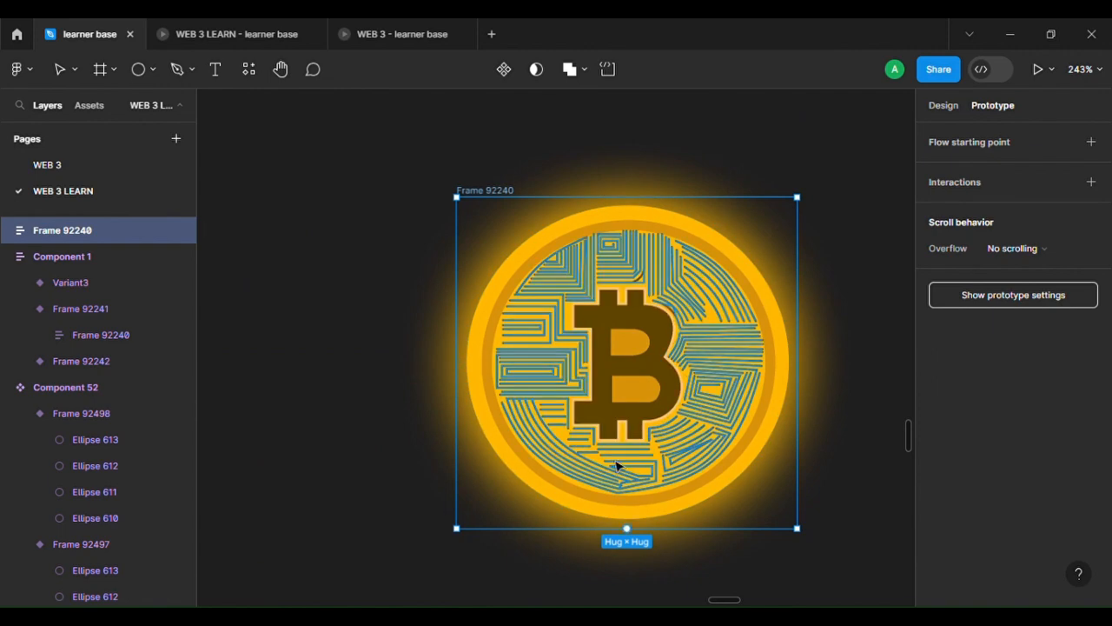
# Draw an ellipse about 99 × 102 on the empty canvas to the right of the coin copy.
pyautogui.scroll(-5, 812, 437)
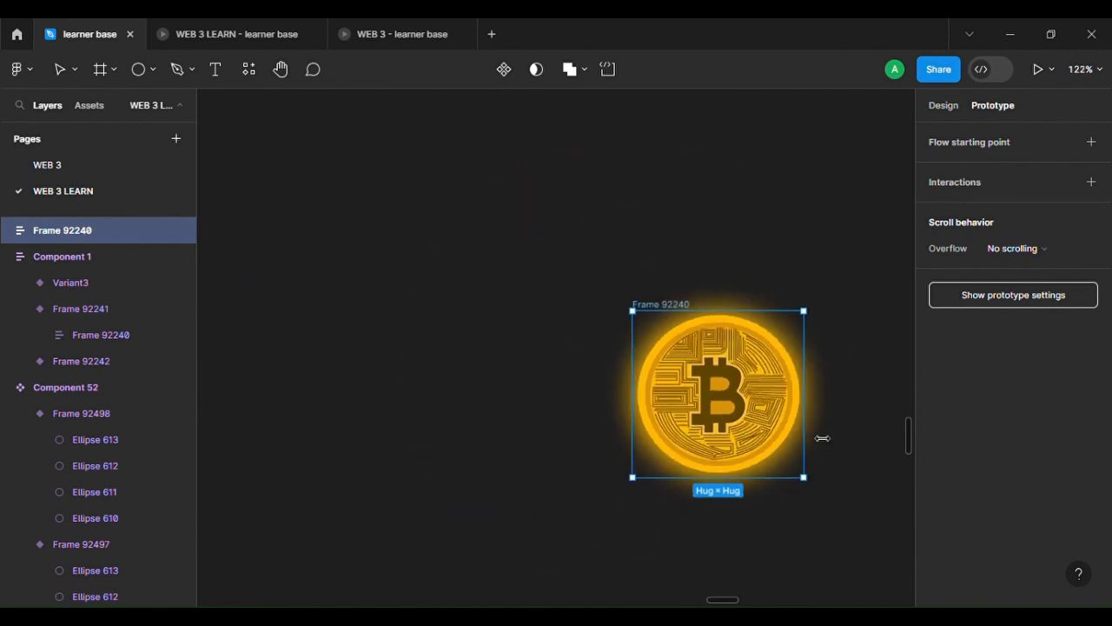
pyautogui.hscroll(4, 817, 437)
pyautogui.scroll(-3, 611, 408)
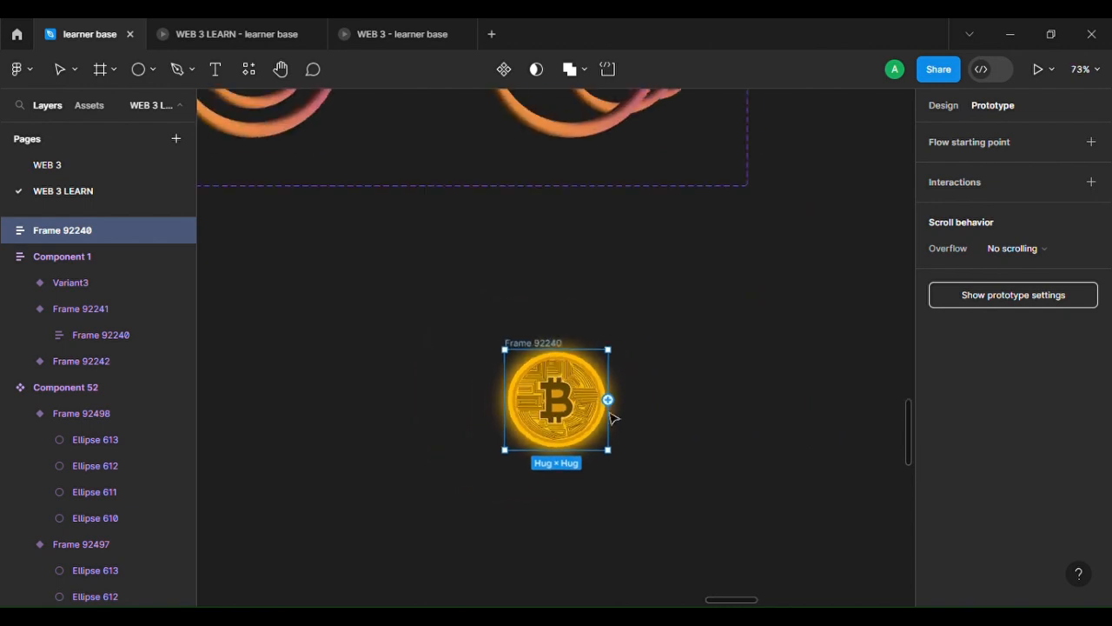
pyautogui.hscroll(3, 611, 418)
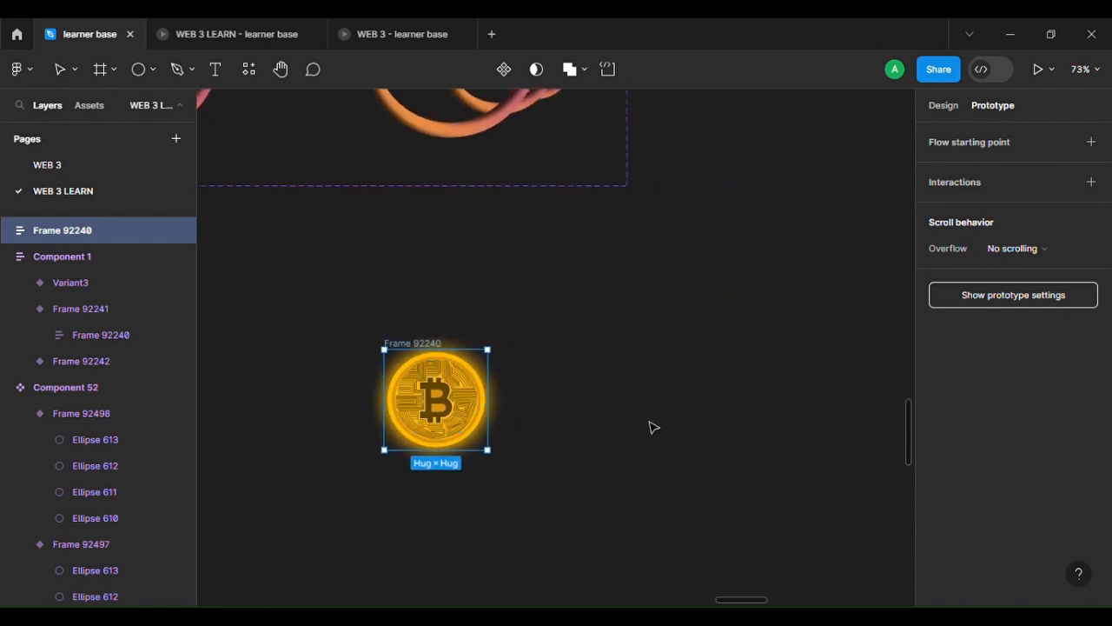
pyautogui.scroll(4, 654, 426)
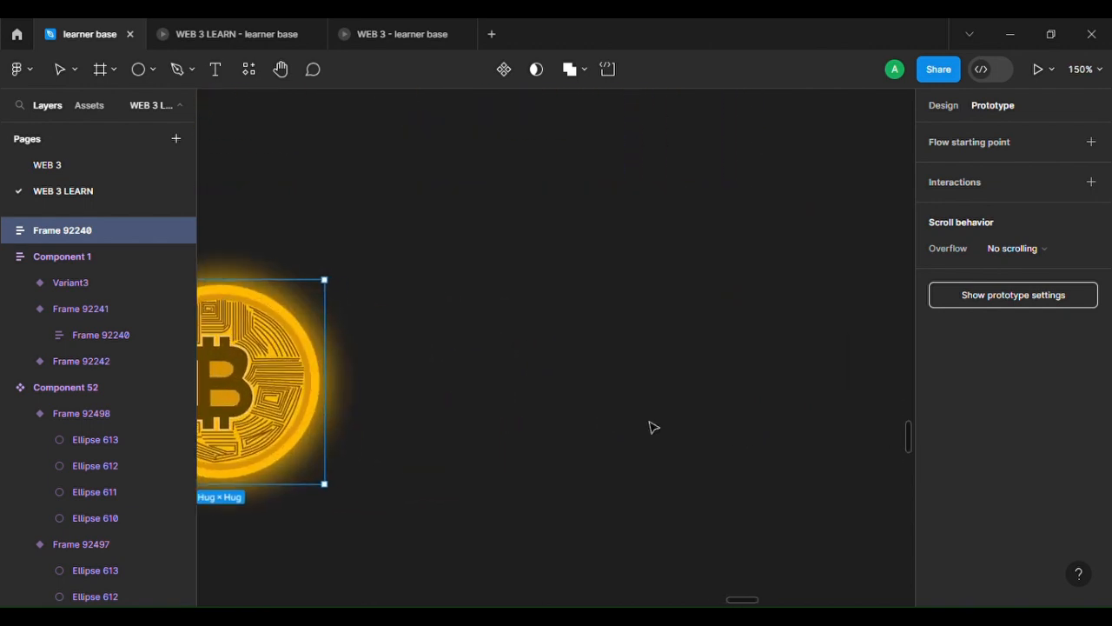
pyautogui.click(137, 72)
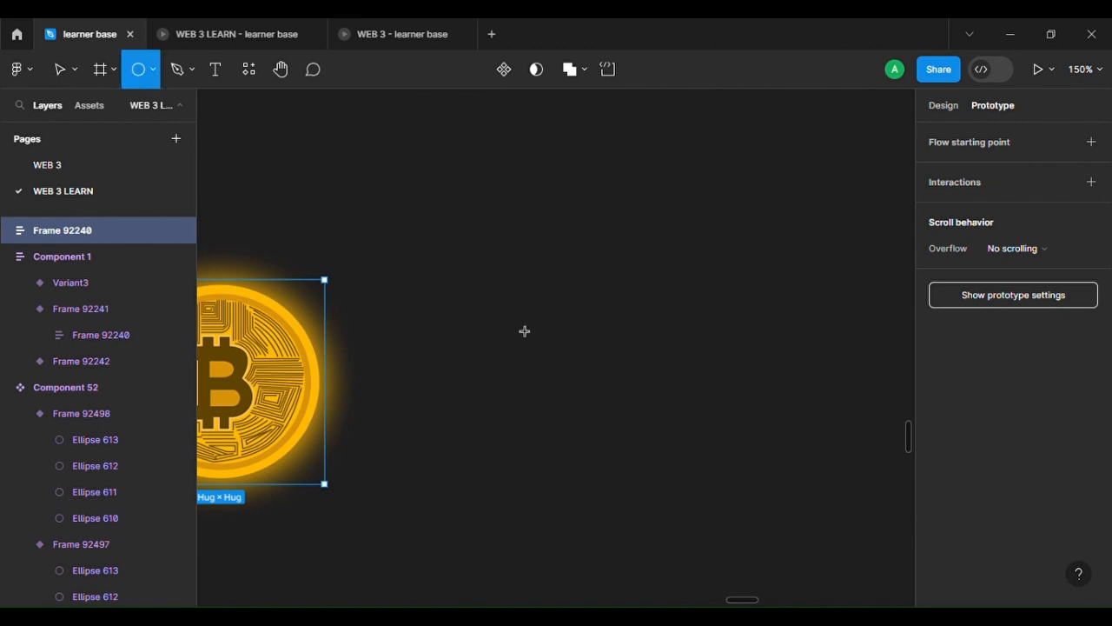
pyautogui.moveTo(504, 308); pyautogui.dragTo(624, 432)
pyautogui.scroll(5, 630, 439)
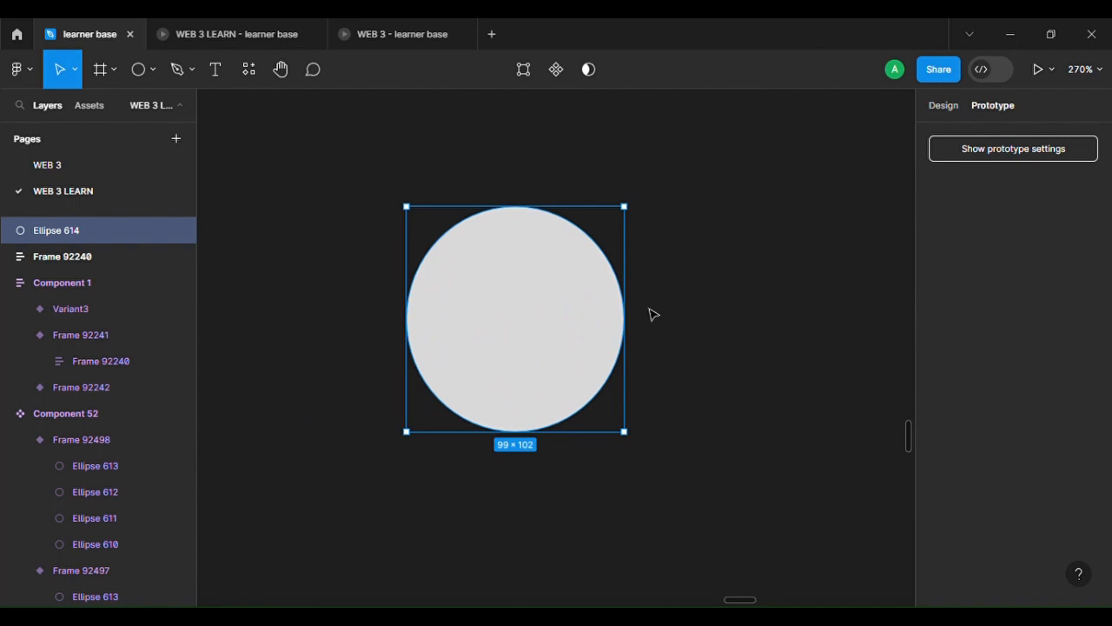
# Set the new ellipse's width and height to 100 each in its design properties.
pyautogui.hotkey('shift', 'e')
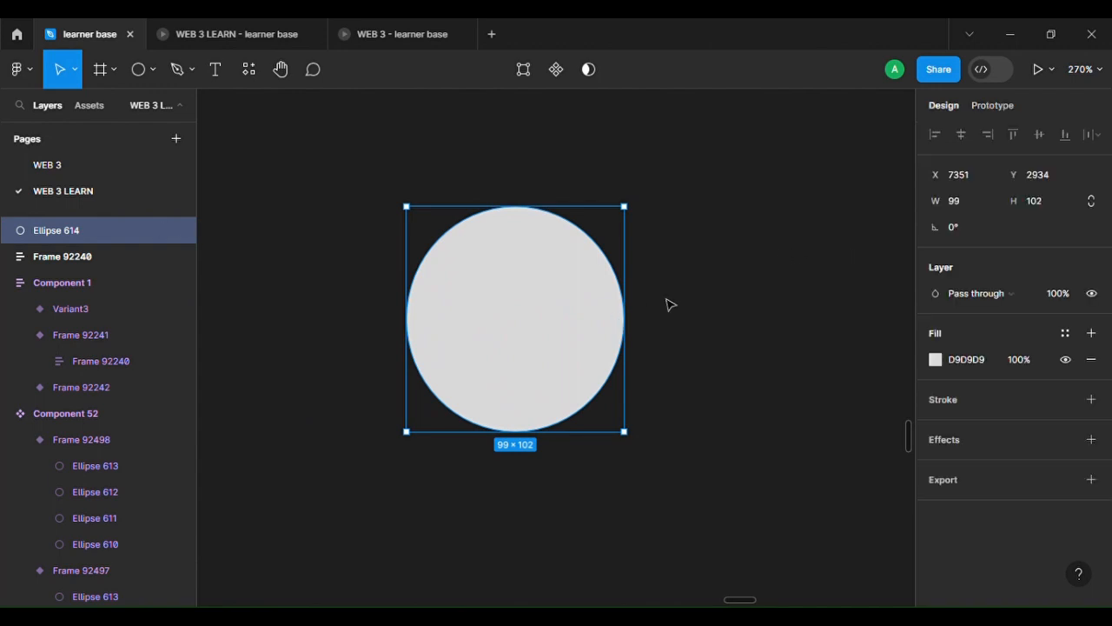
pyautogui.click(974, 205)
pyautogui.write('100')
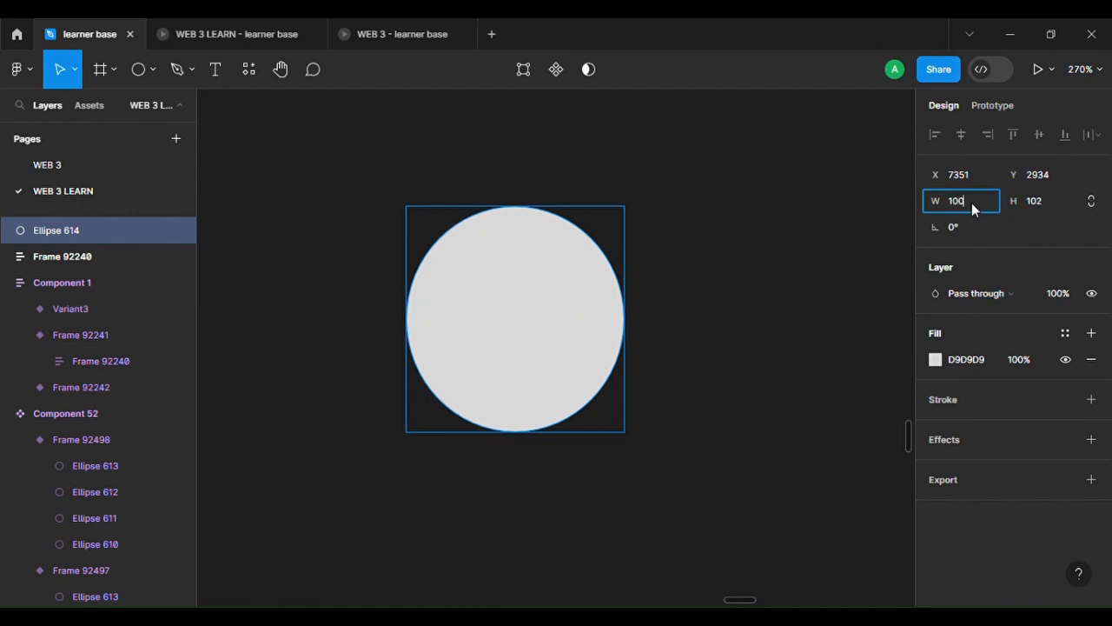
pyautogui.click(1049, 200)
pyautogui.write('10')
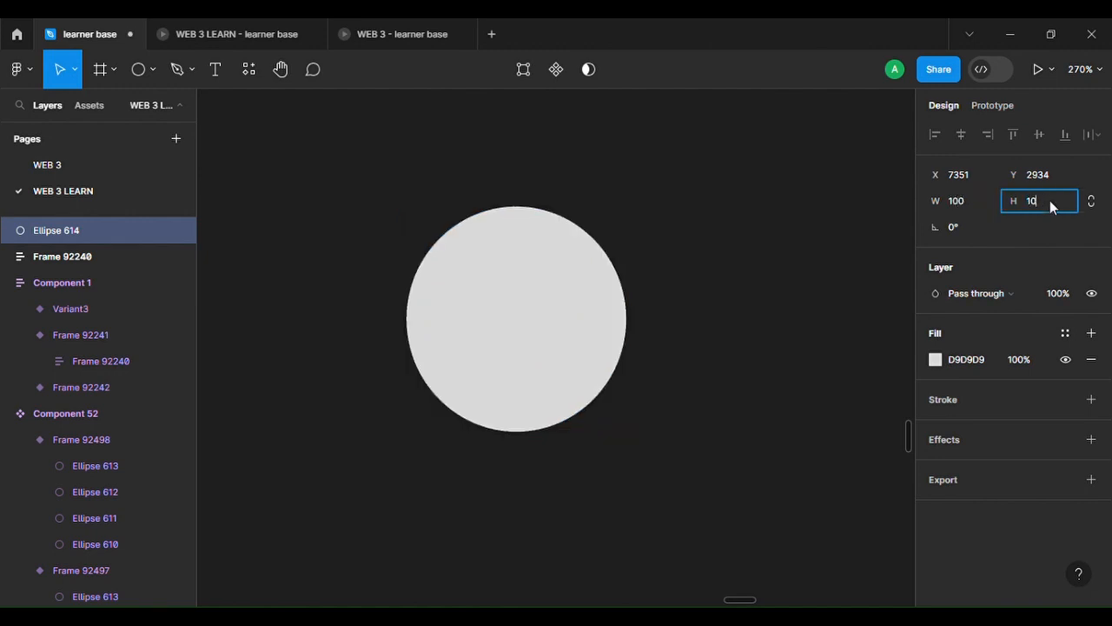
pyautogui.write('0')
pyautogui.press('Return')
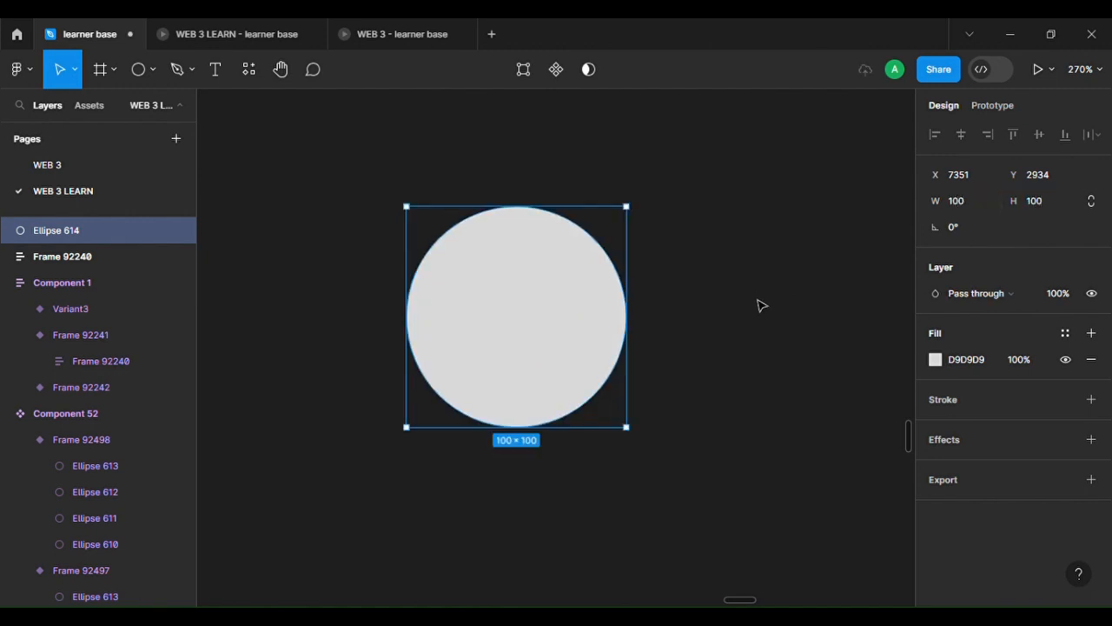
# Change the circle's fill to the golden yellow E3AE24.
pyautogui.click(935, 359)
pyautogui.click(786, 399)
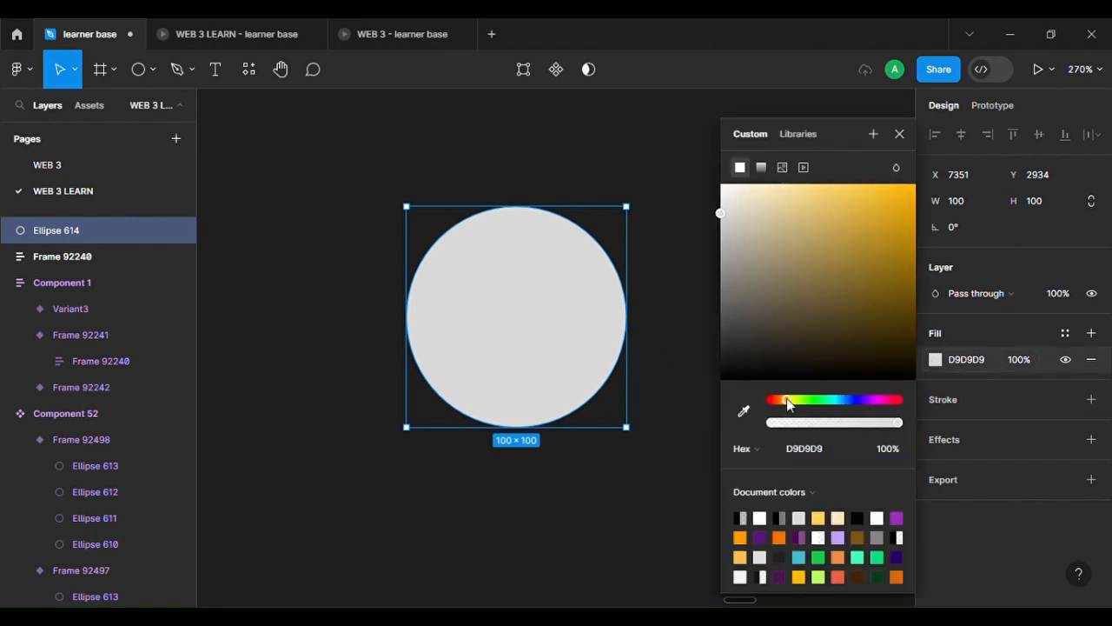
pyautogui.moveTo(875, 227); pyautogui.dragTo(885, 209)
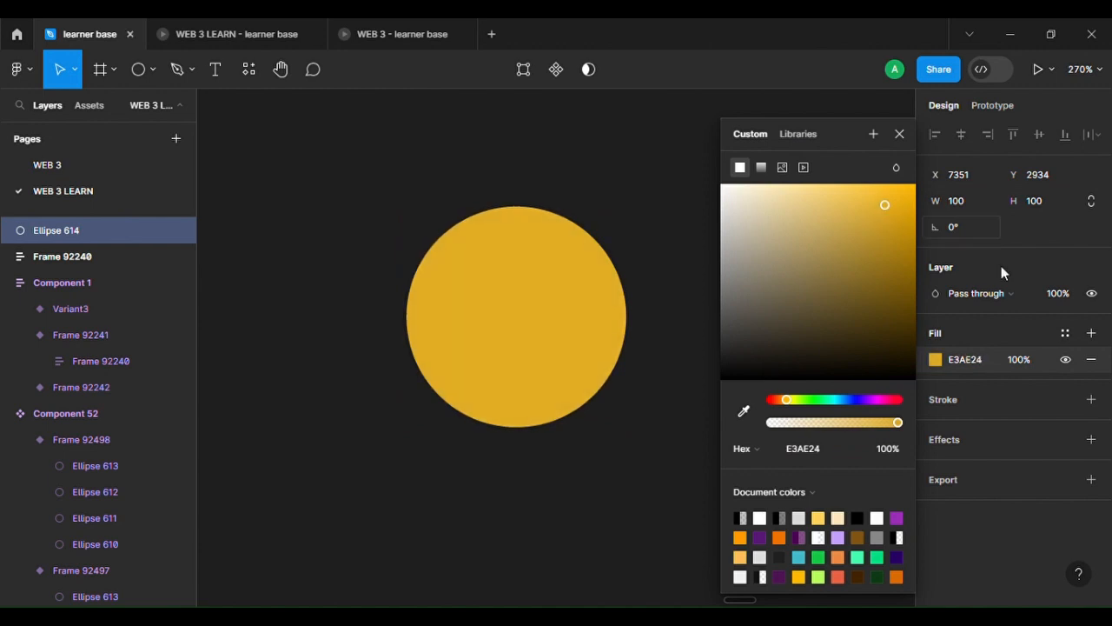
# Add an inside stroke of weight 3 to the circle and colour it brown 865114.
pyautogui.click(1090, 400)
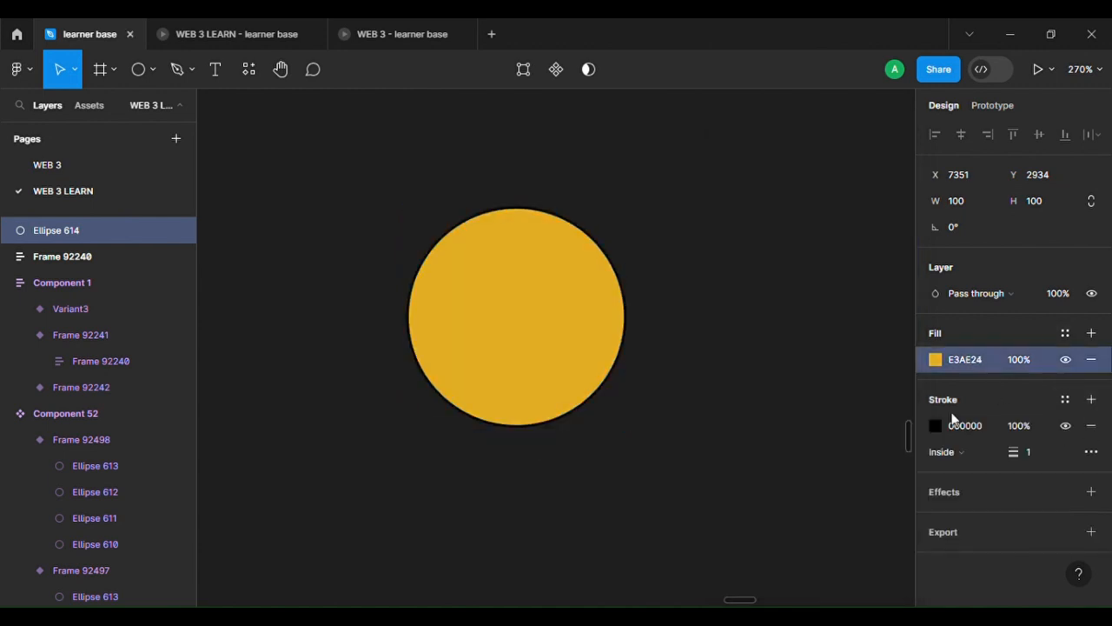
pyautogui.click(1040, 456)
pyautogui.write('3')
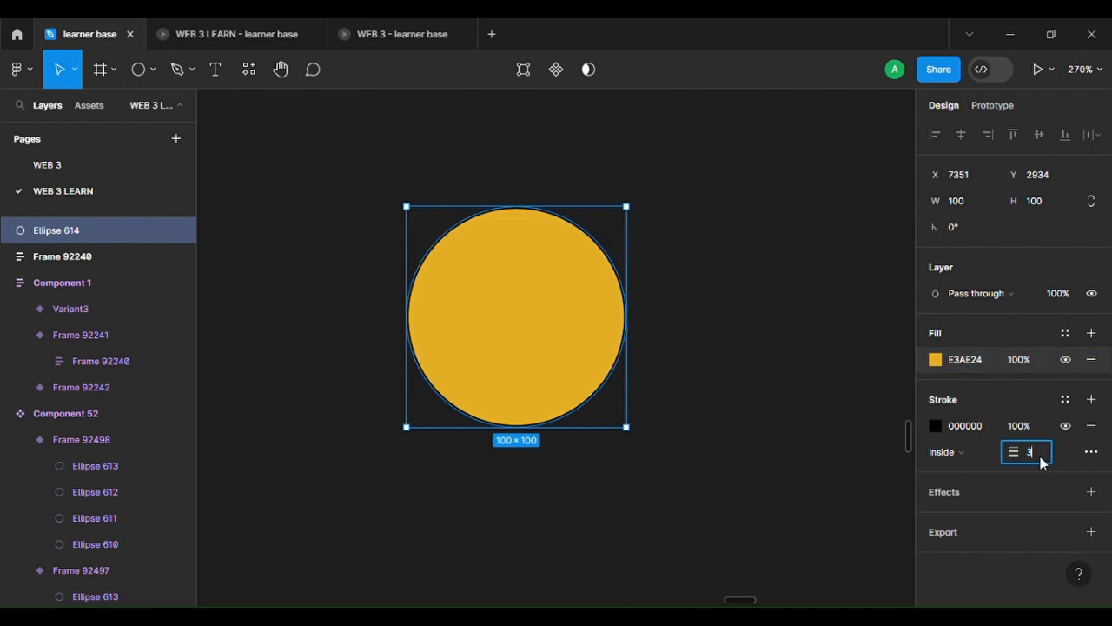
pyautogui.press('Return')
pyautogui.click(935, 425)
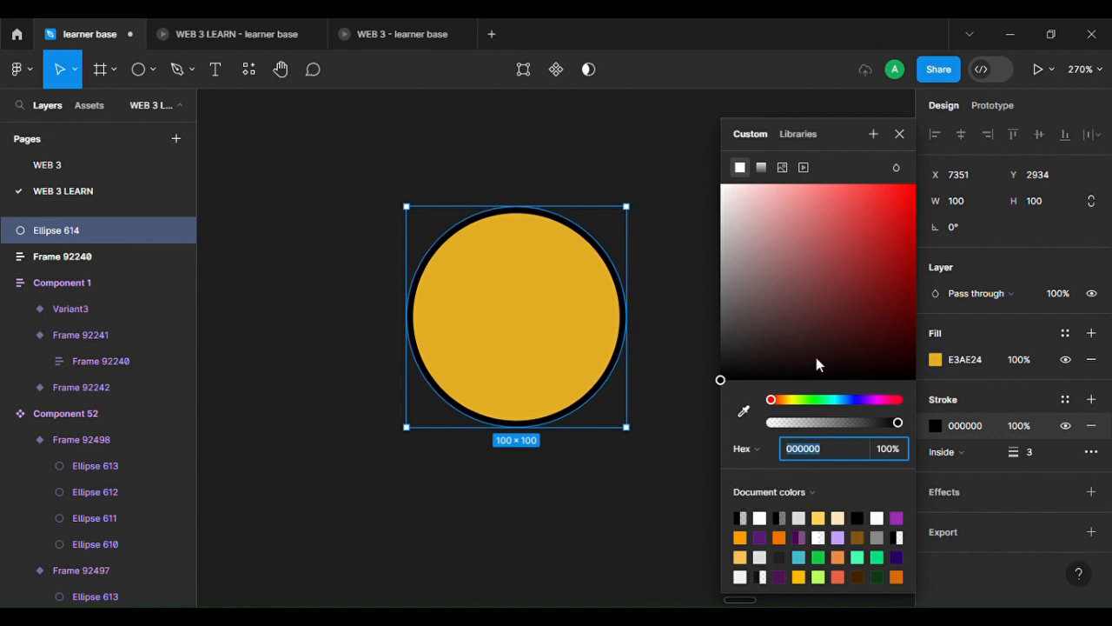
pyautogui.click(783, 400)
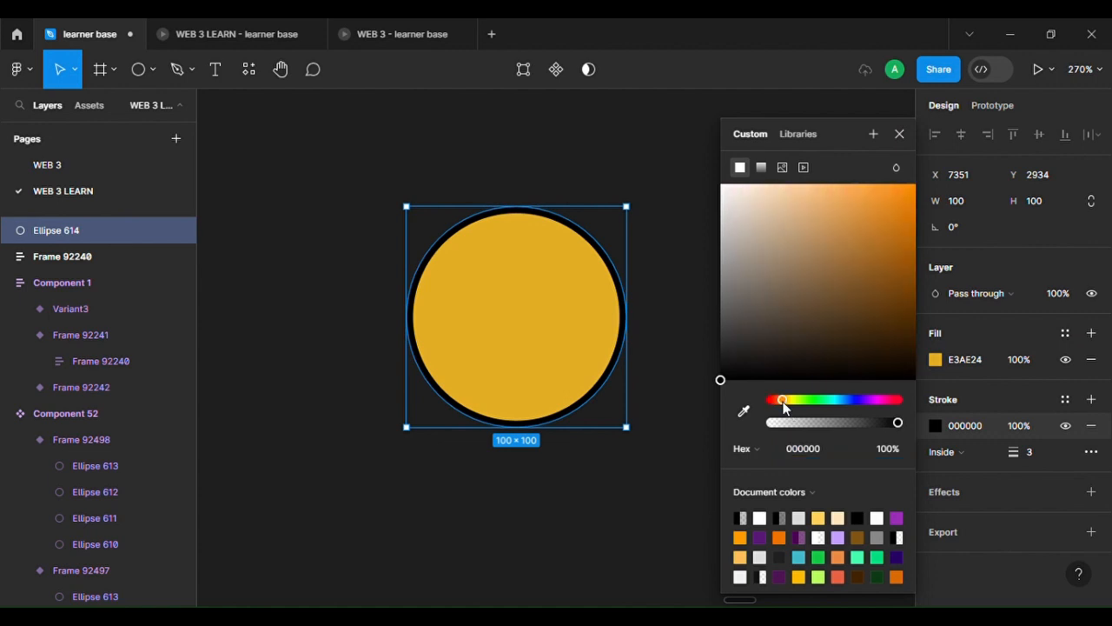
pyautogui.click(859, 289)
pyautogui.moveTo(860, 294)
pyautogui.mouseDown()
pyautogui.moveTo(877, 292)
pyautogui.moveTo(859, 283)
pyautogui.moveTo(888, 283)
pyautogui.mouseUp()
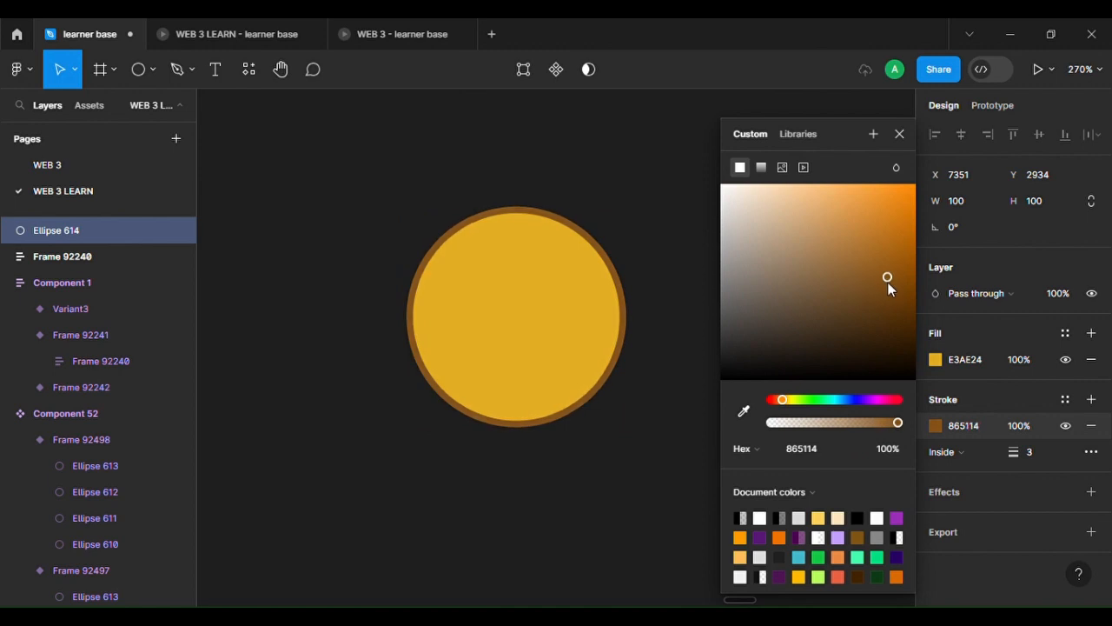
pyautogui.click(669, 377)
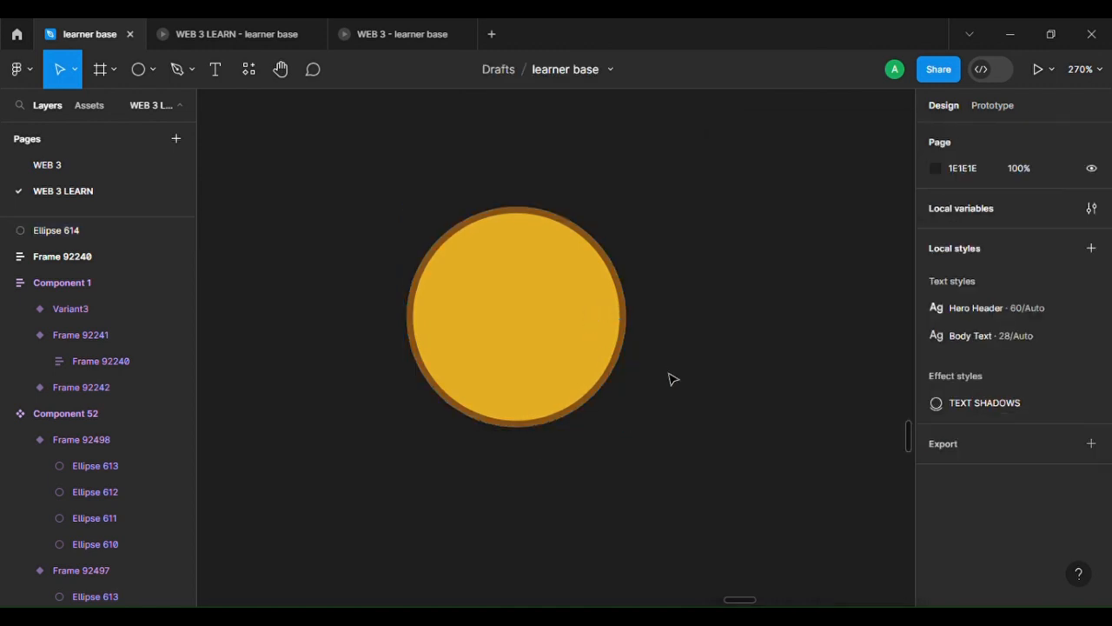
# Duplicate the circle in place and enlarge the copy with the Scale tool to about 113 × 113.
pyautogui.scroll(-3, 670, 378)
pyautogui.scroll(3, 667, 377)
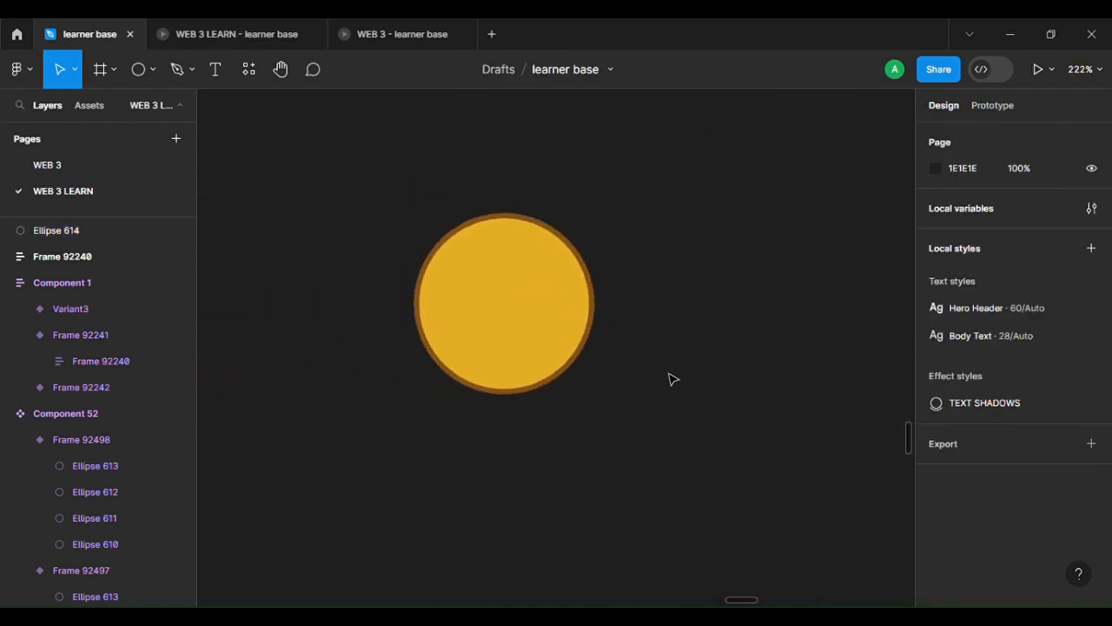
pyautogui.click(592, 357)
pyautogui.click(592, 358)
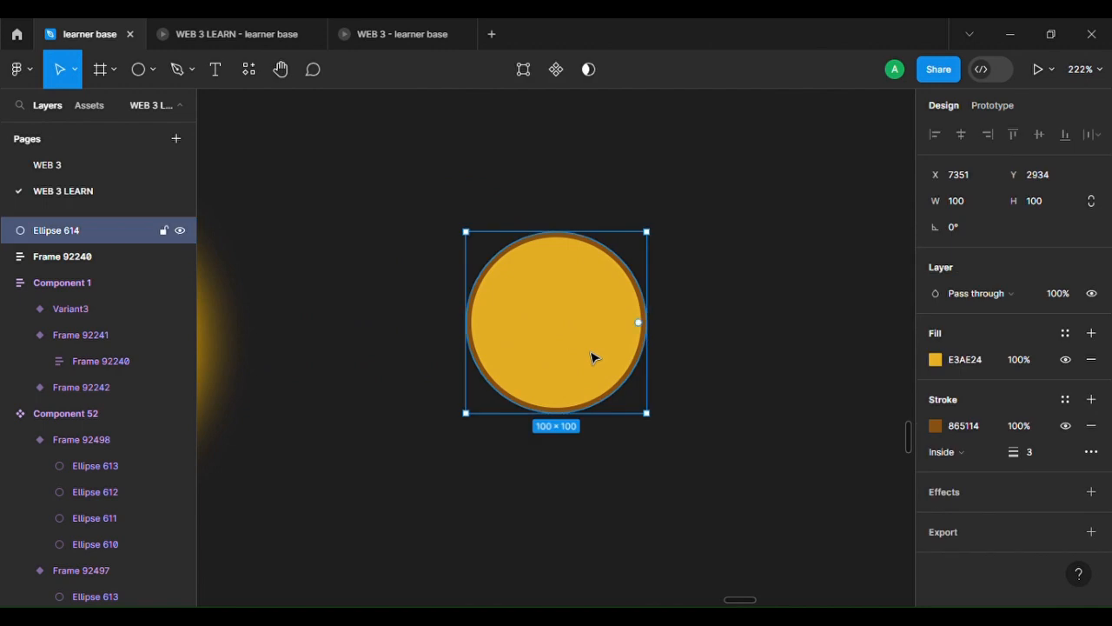
pyautogui.hotkey('ctrl', 'd')
pyautogui.press('k')
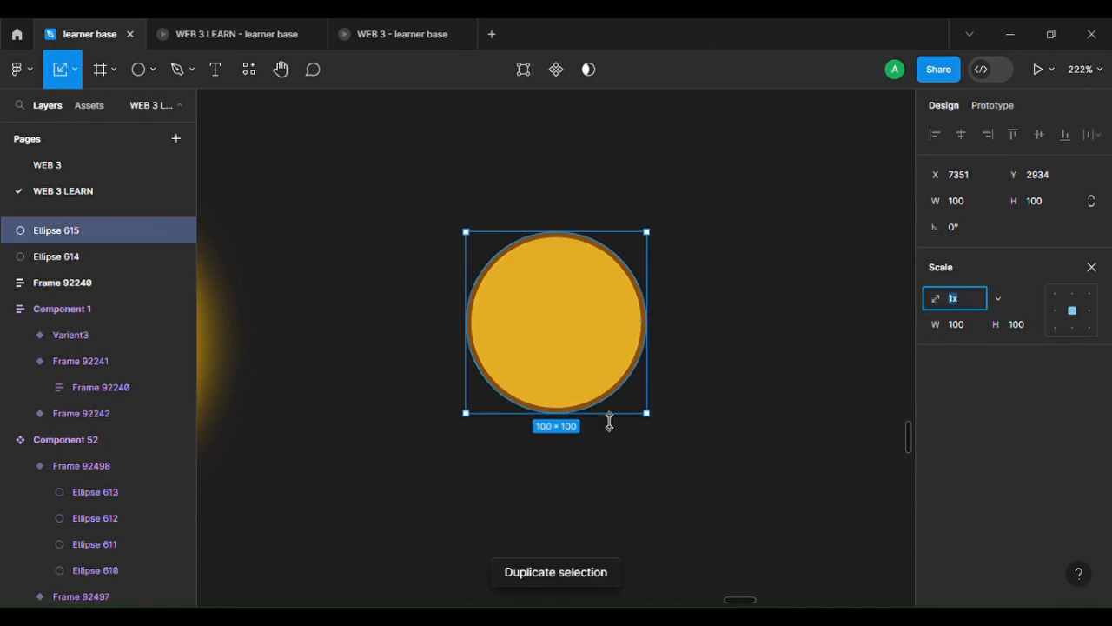
pyautogui.moveTo(610, 421); pyautogui.dragTo(621, 450)
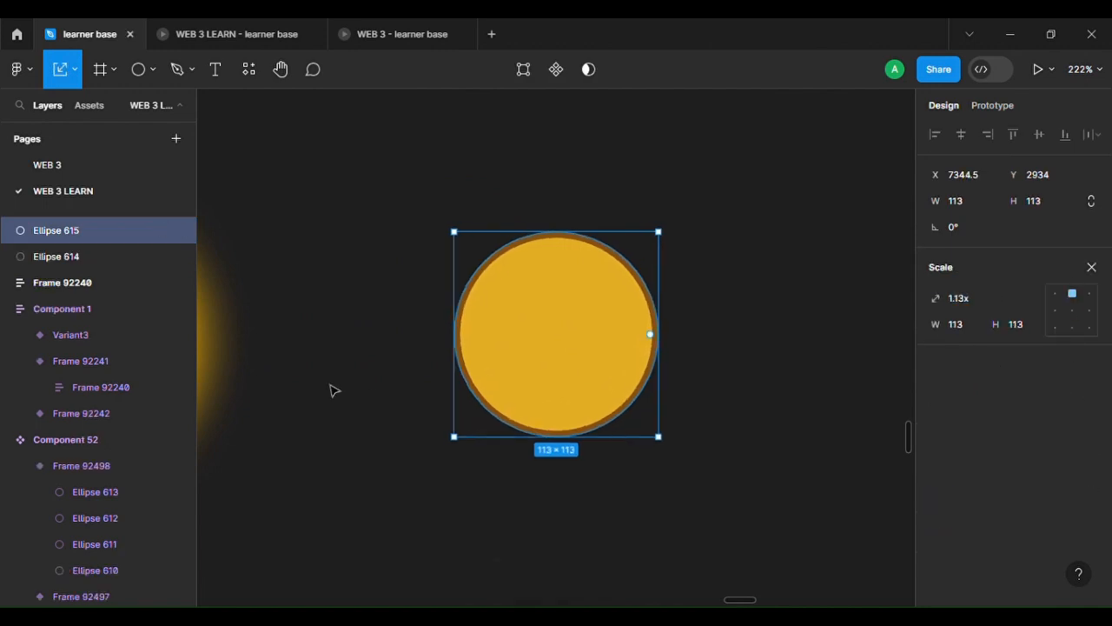
# Place the enlarged circle behind the original in the layer order and centre it around the smaller circle.
pyautogui.moveTo(142, 237); pyautogui.dragTo(142, 268)
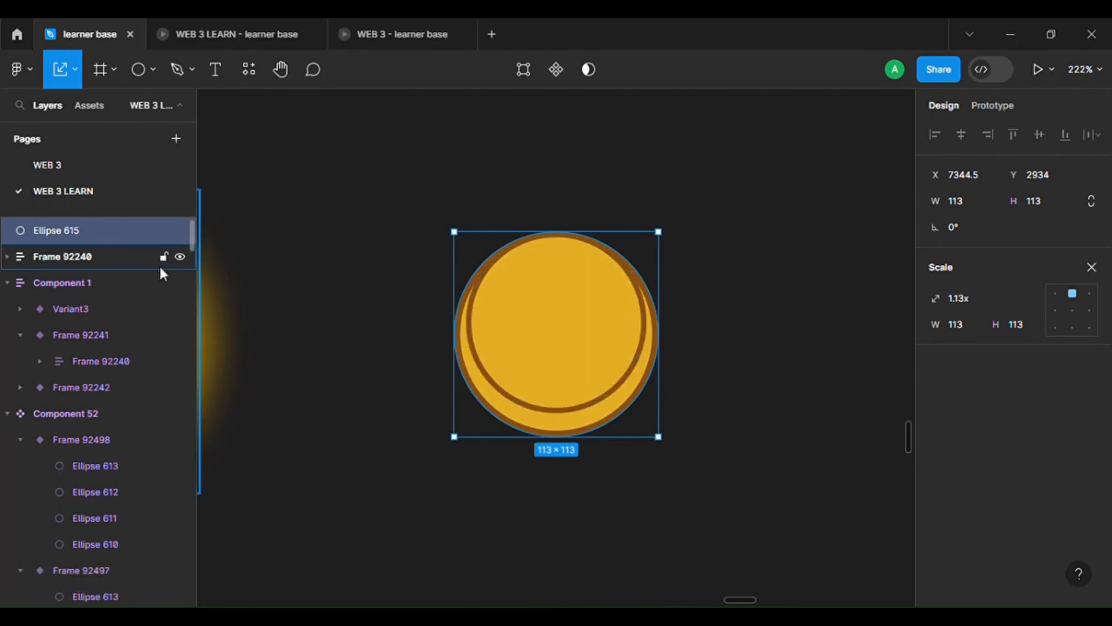
pyautogui.moveTo(553, 336)
pyautogui.mouseDown()
pyautogui.moveTo(554, 348)
pyautogui.moveTo(552, 327)
pyautogui.mouseUp()
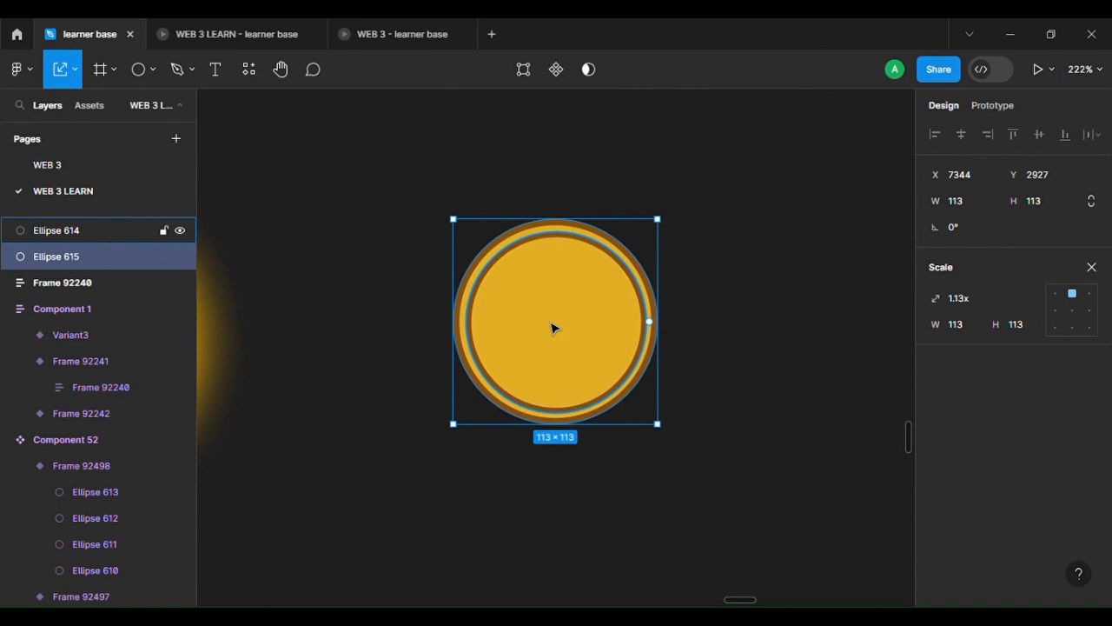
pyautogui.click(613, 348)
pyautogui.click(666, 331)
# Leave scaling mode, remove the stroke from the larger outer circle, and deselect it.
pyautogui.scroll(-3, 669, 332)
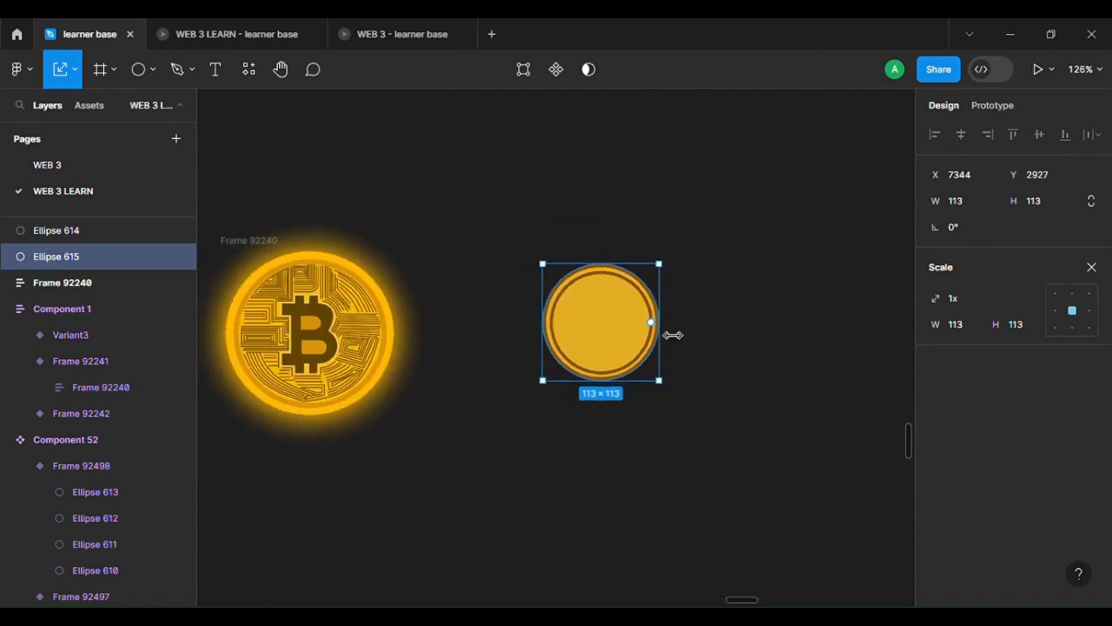
pyautogui.scroll(3, 670, 331)
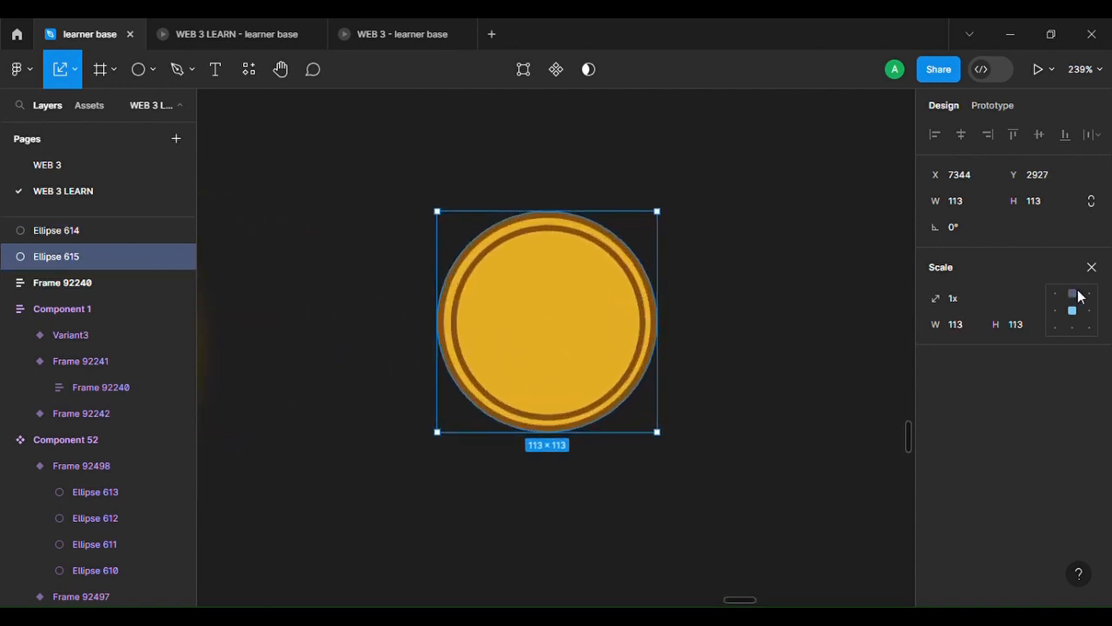
pyautogui.click(1092, 266)
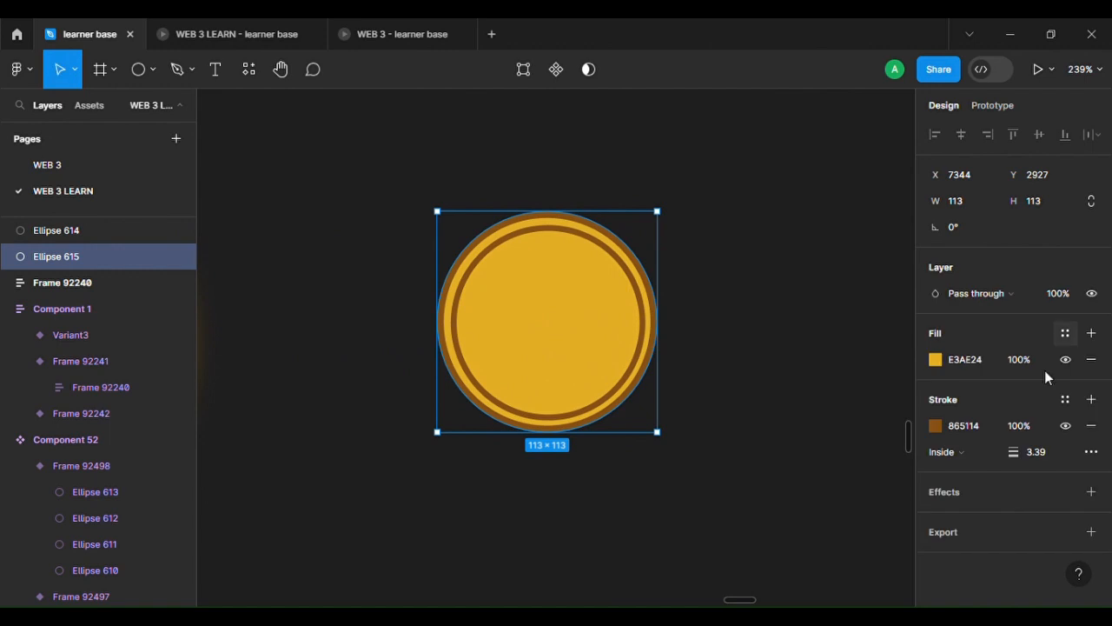
pyautogui.click(1092, 426)
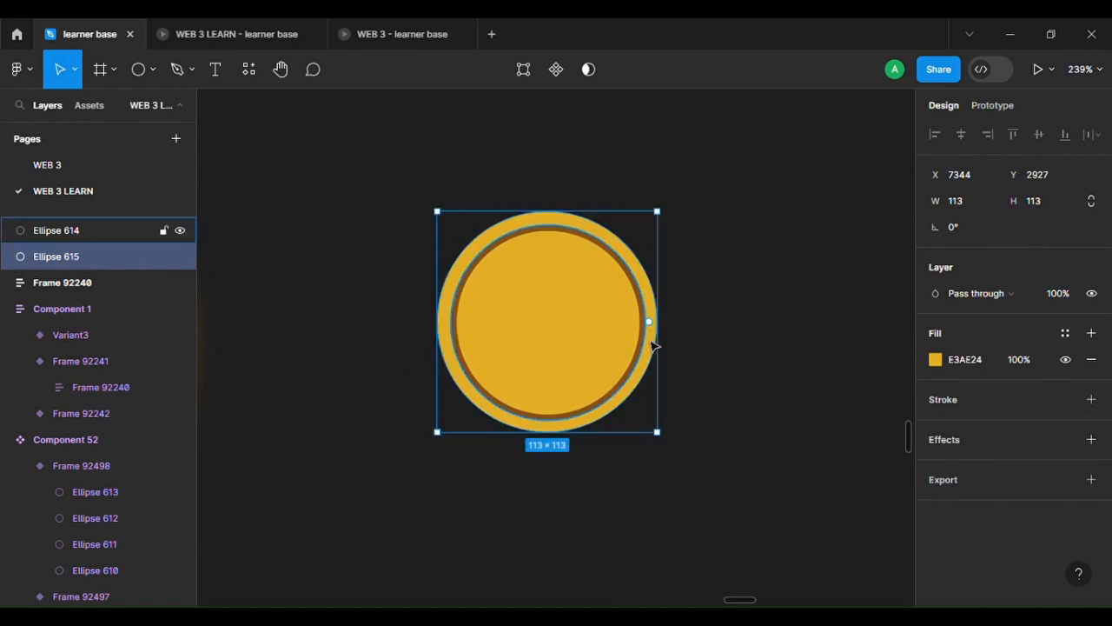
pyautogui.click(345, 306)
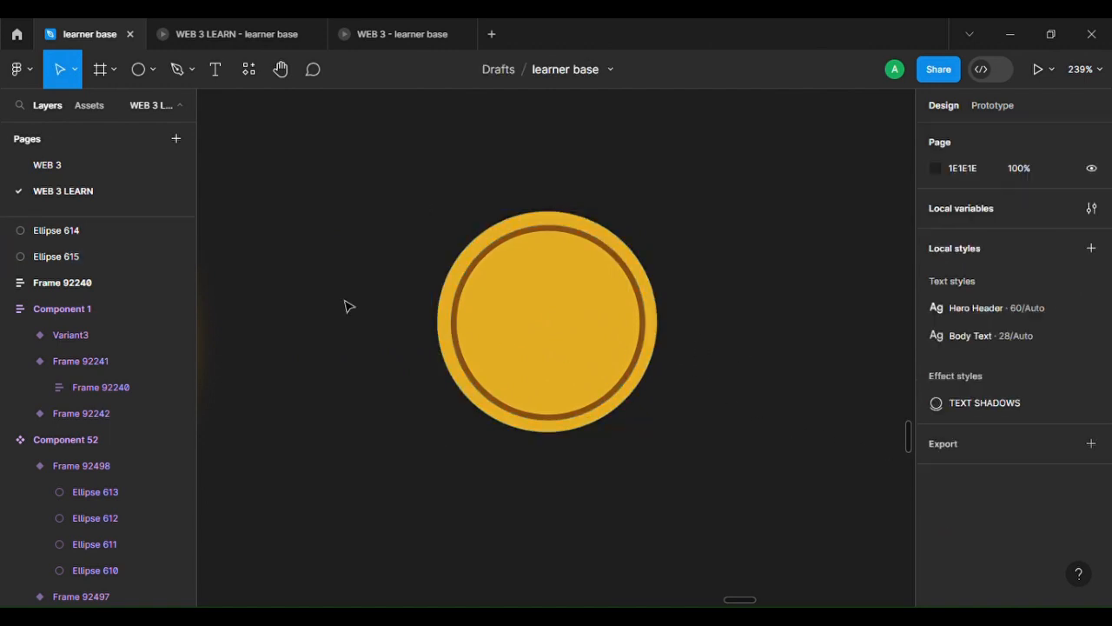
# Try to copy the Bitcoin symbol from the original coin over to the new coin, and discard the stray copies.
pyautogui.scroll(-5, 345, 306)
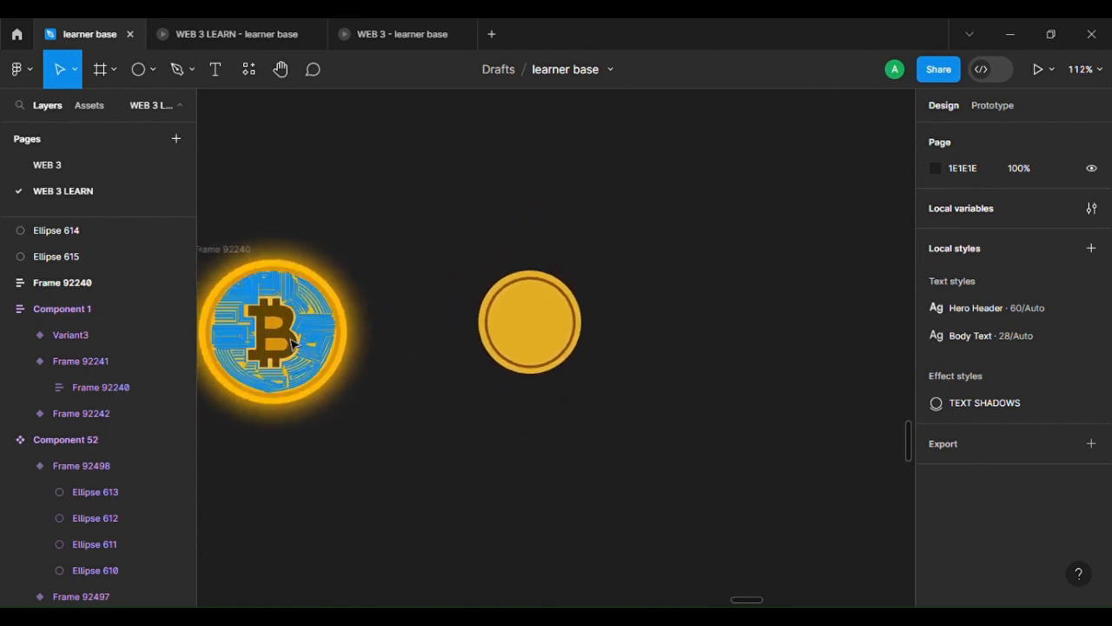
pyautogui.click(289, 341)
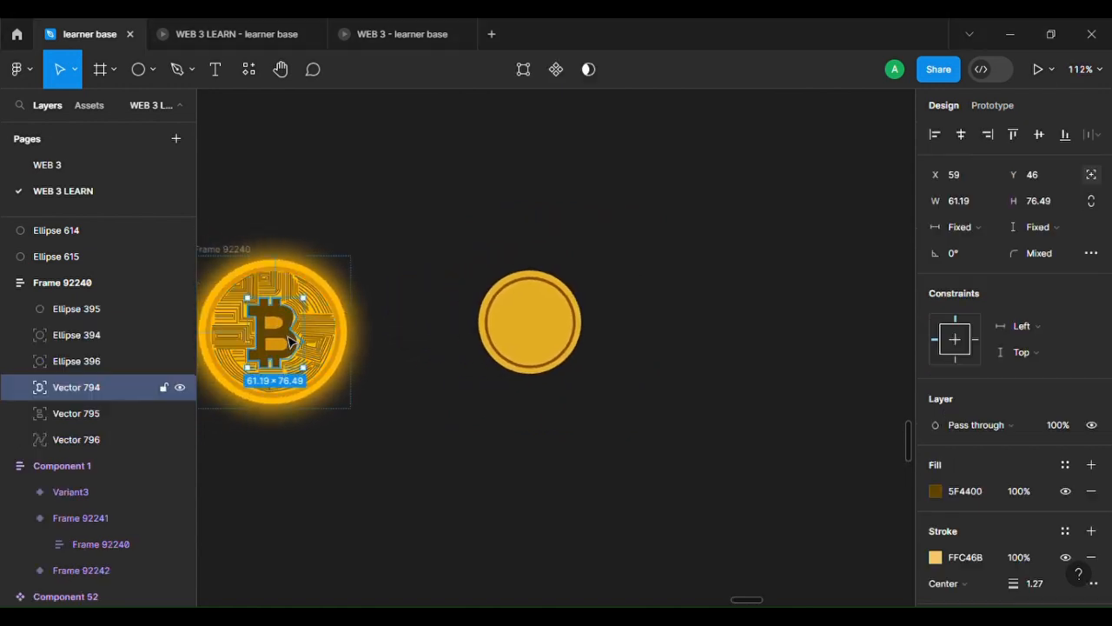
pyautogui.moveTo(290, 340); pyautogui.dragTo(541, 329)
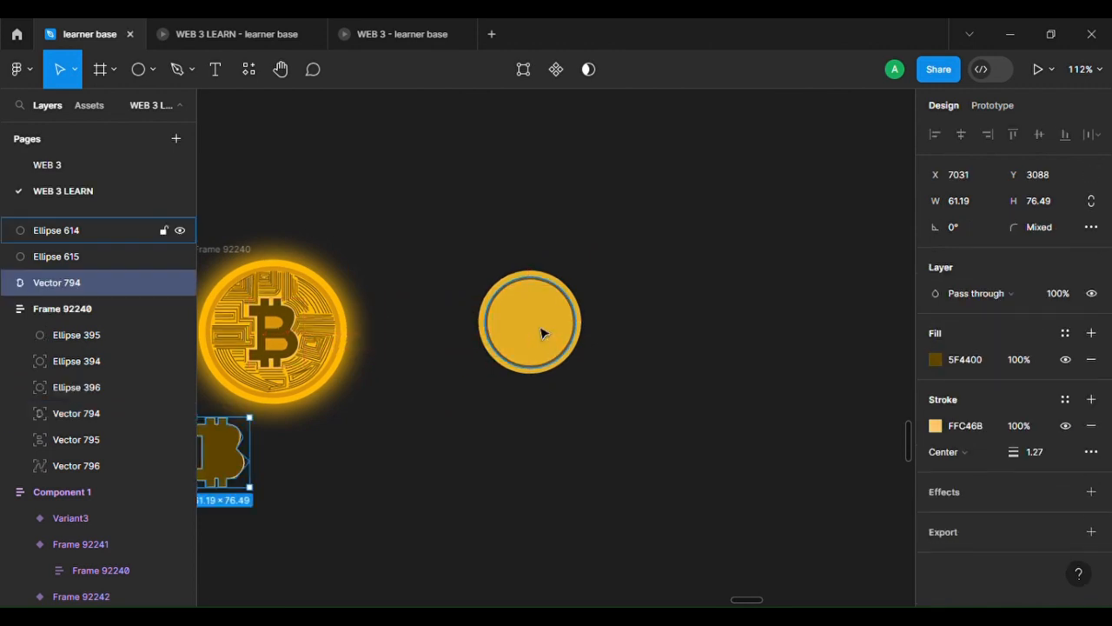
pyautogui.press('Delete')
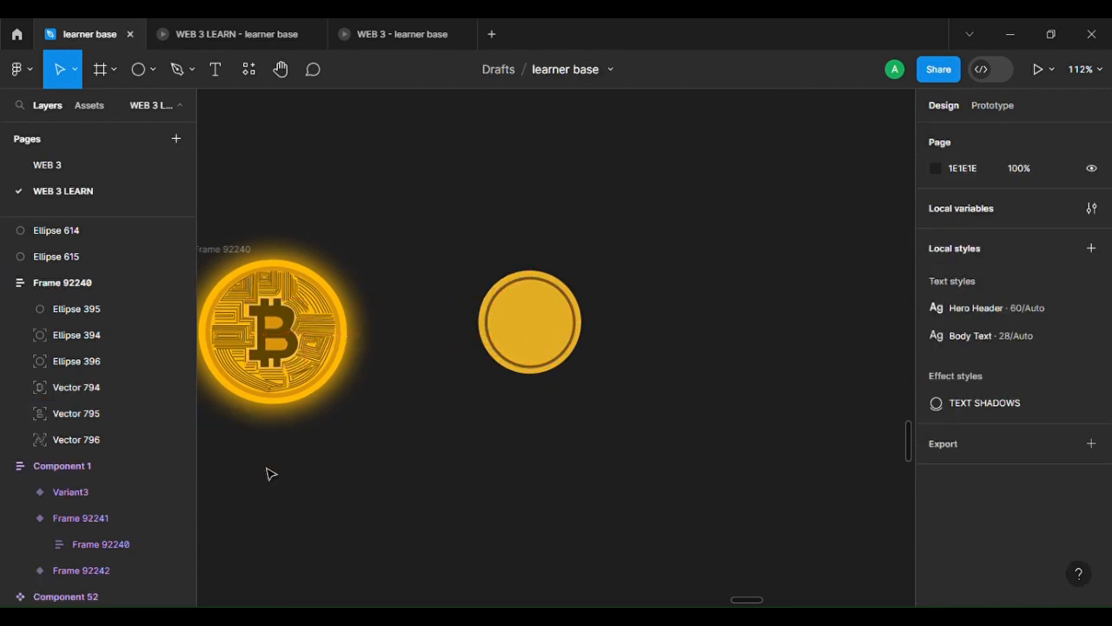
pyautogui.doubleClick(300, 352)
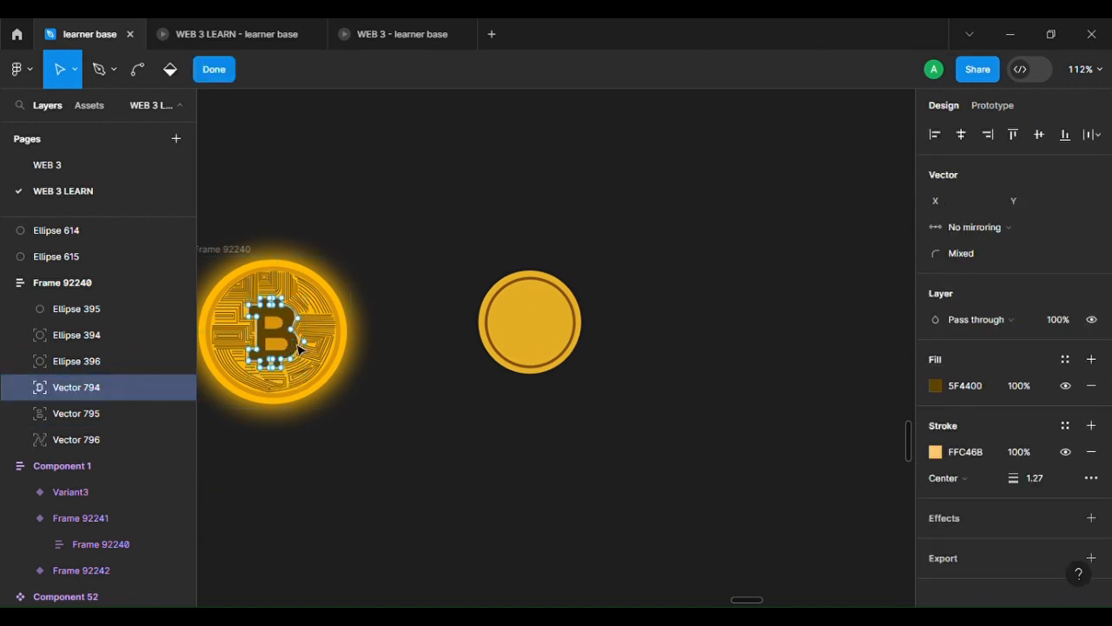
pyautogui.press('Escape')
pyautogui.moveTo(300, 350)
pyautogui.mouseDown()
pyautogui.moveTo(462, 402)
pyautogui.moveTo(317, 350)
pyautogui.mouseUp()
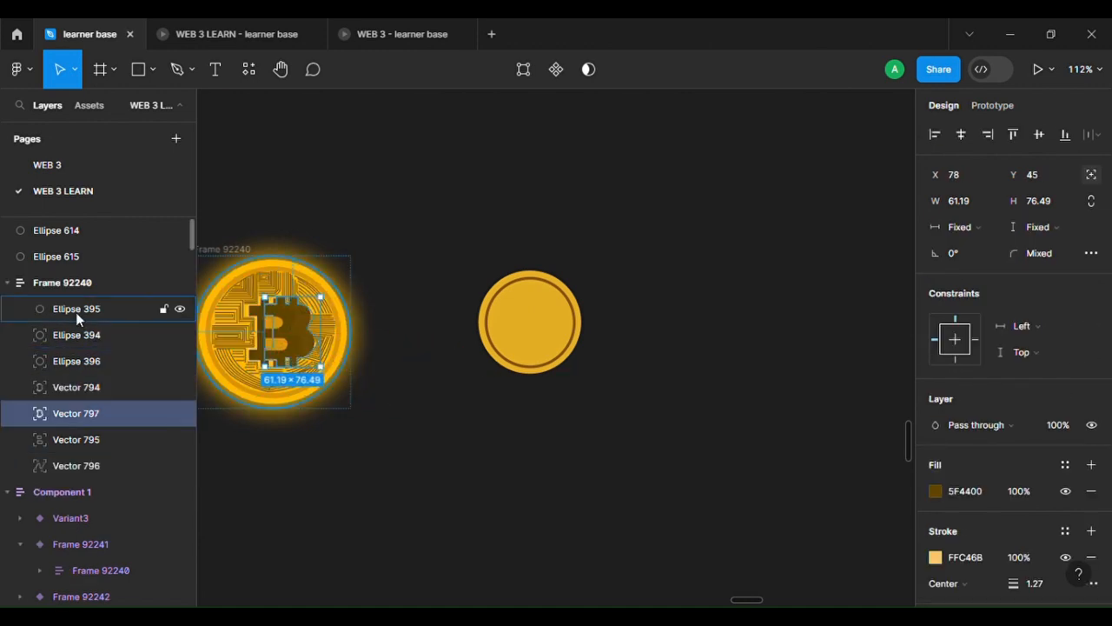
pyautogui.hotkey('ctrl', 'z')
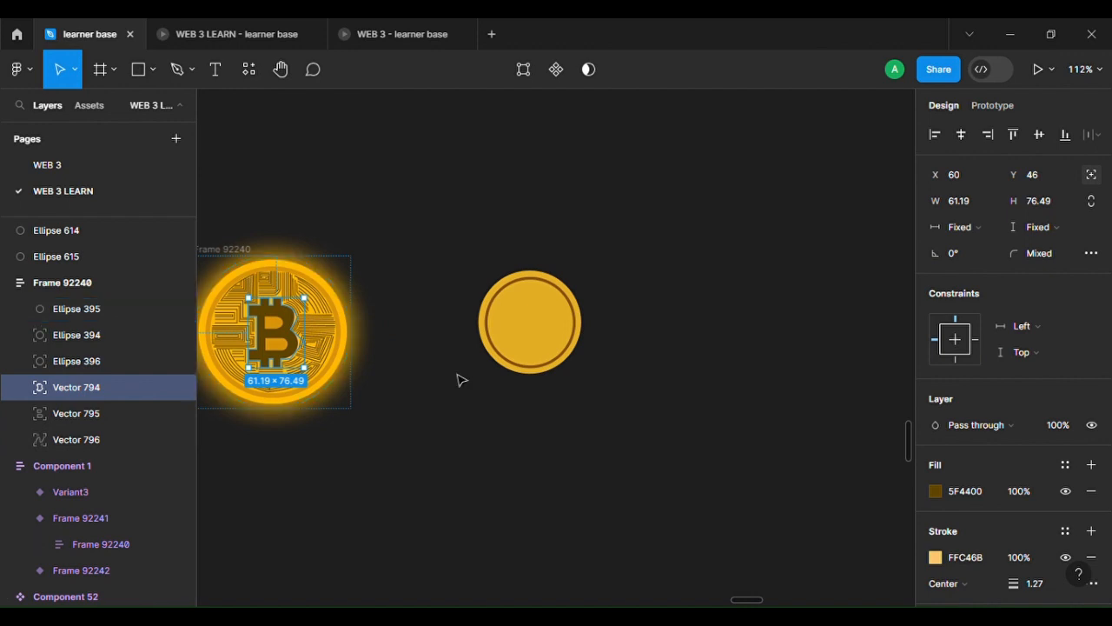
pyautogui.click(387, 389)
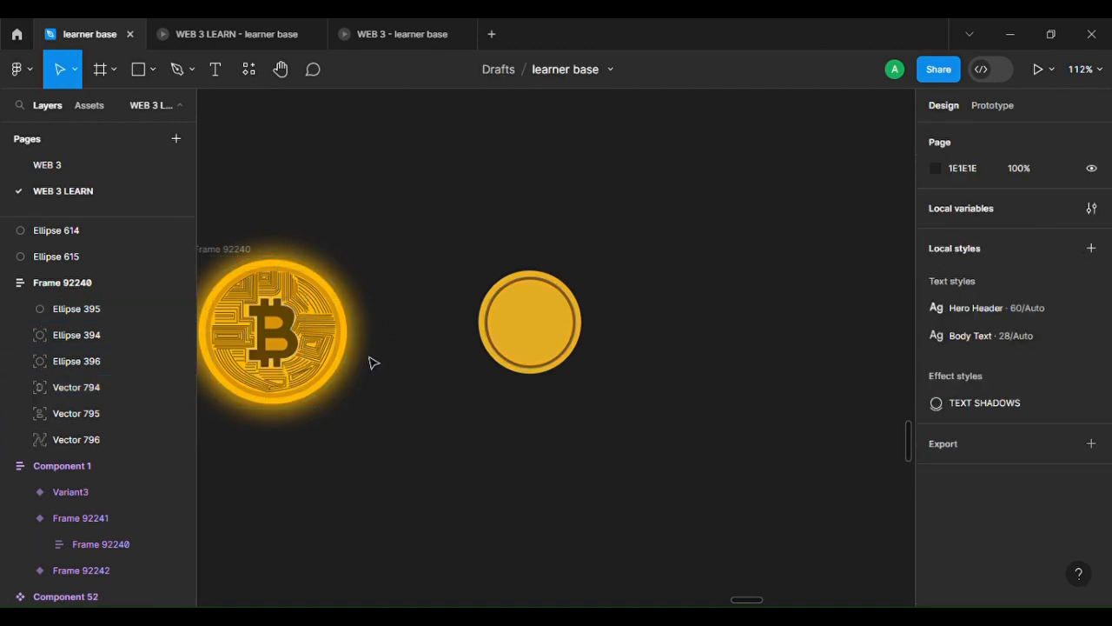
pyautogui.scroll(5, 614, 306)
pyautogui.hscroll(-3, 613, 304)
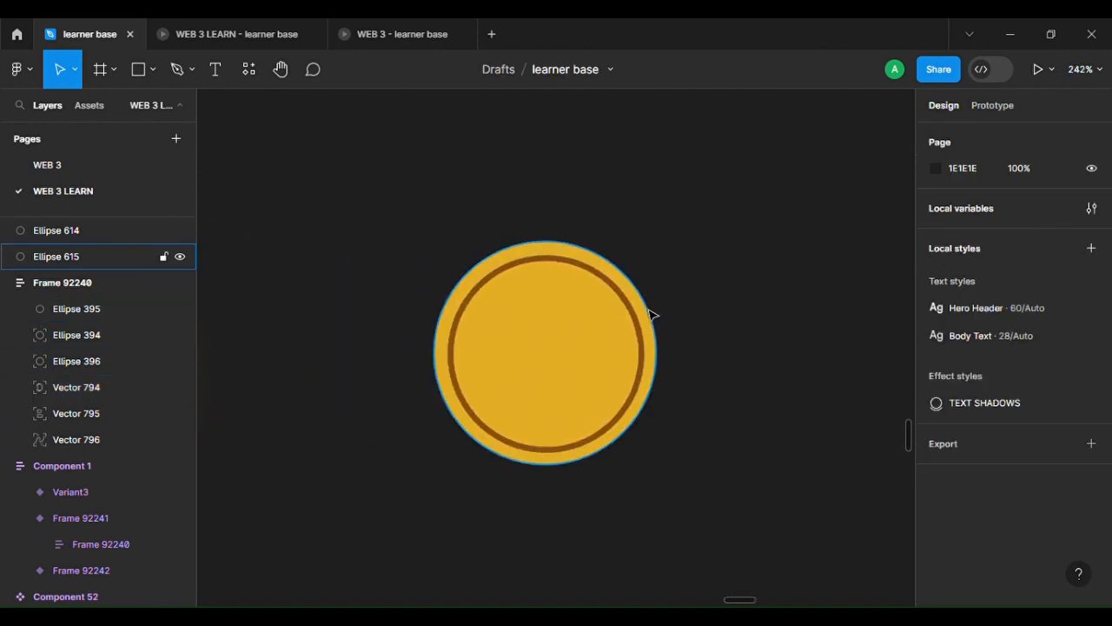
pyautogui.click(653, 313)
pyautogui.scroll(-5, 742, 360)
pyautogui.scroll(3, 742, 360)
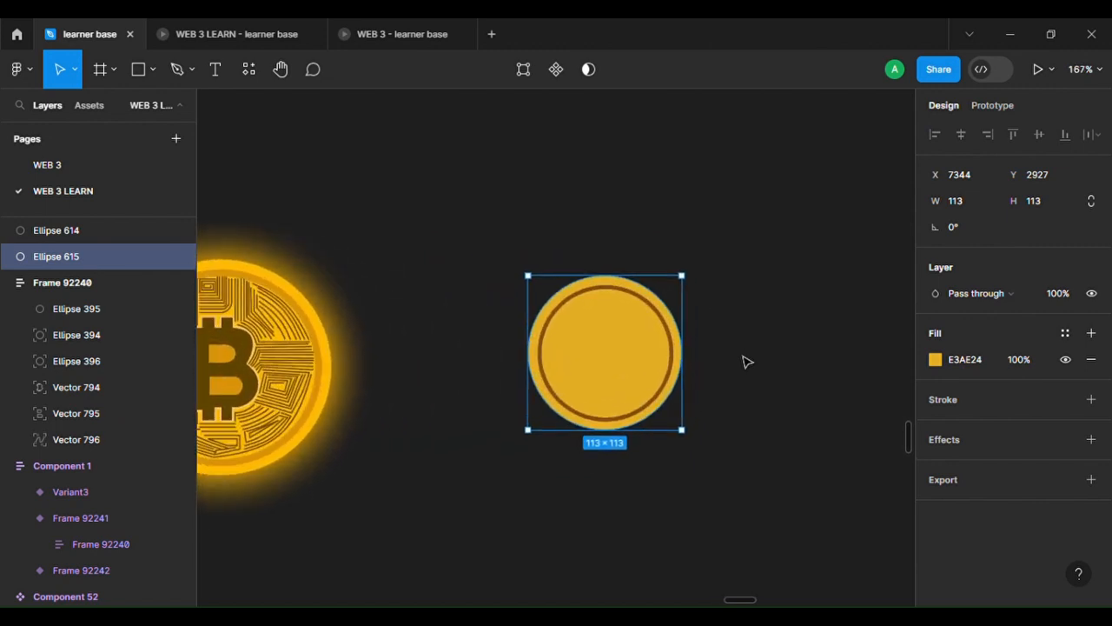
pyautogui.scroll(1, 743, 356)
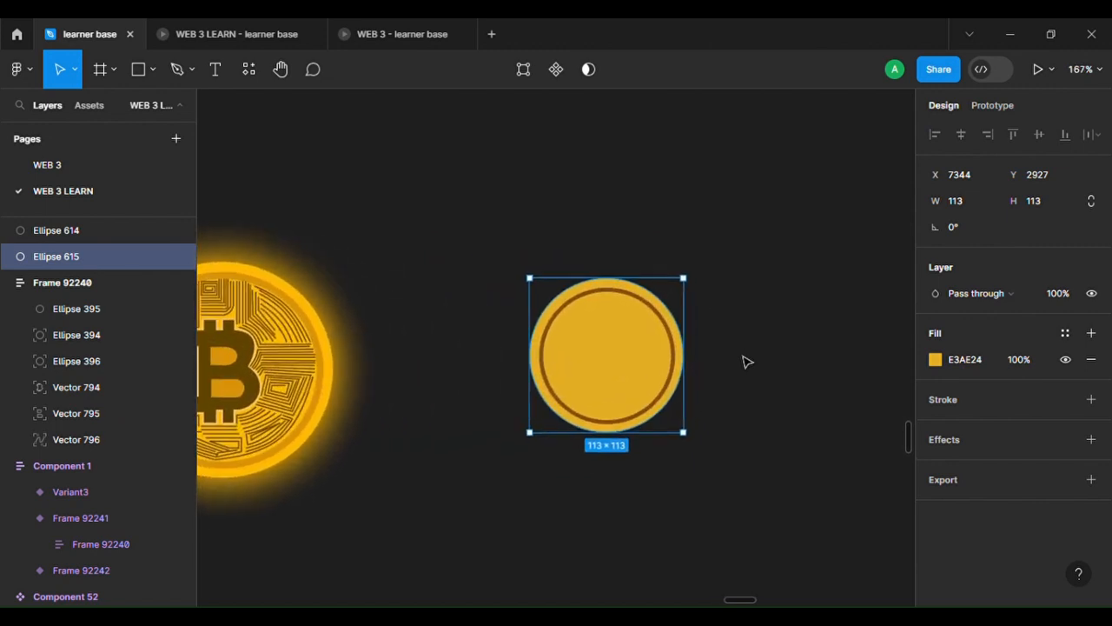
pyautogui.hotkey('ctrl', 'z')
pyautogui.hotkey('shift', '1')
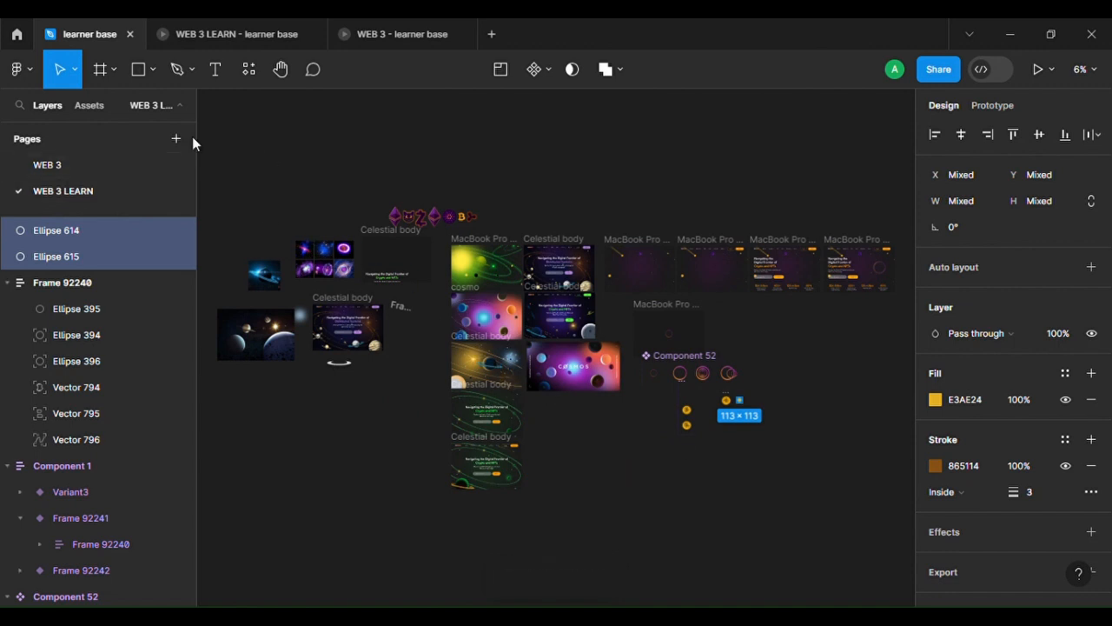
pyautogui.hotkey('shift', '2')
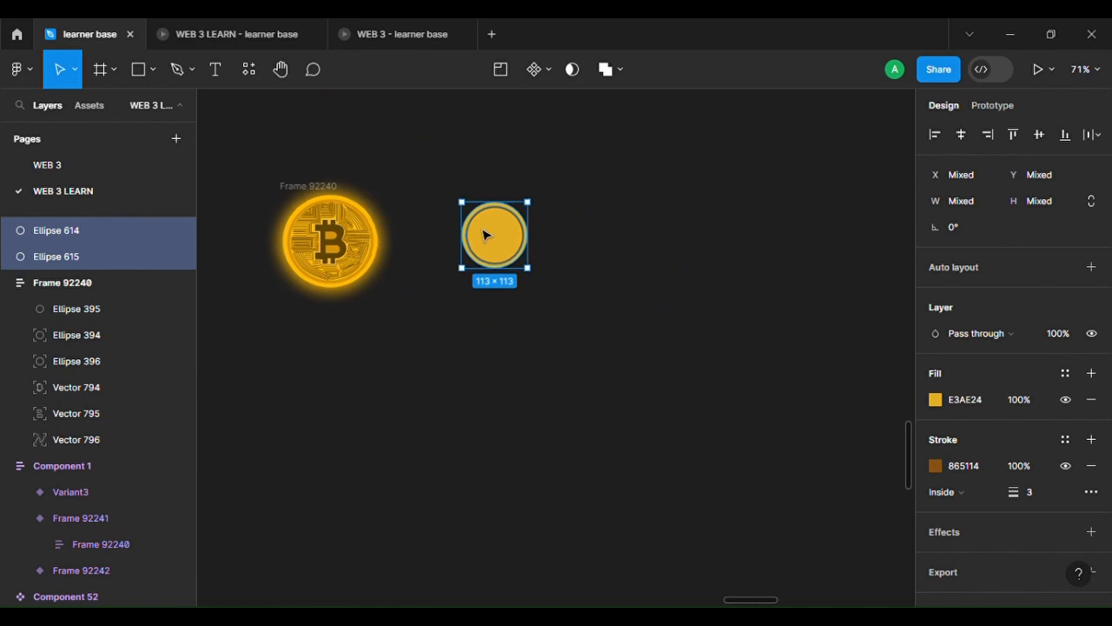
pyautogui.hotkey('shift', '2')
pyautogui.click(811, 298)
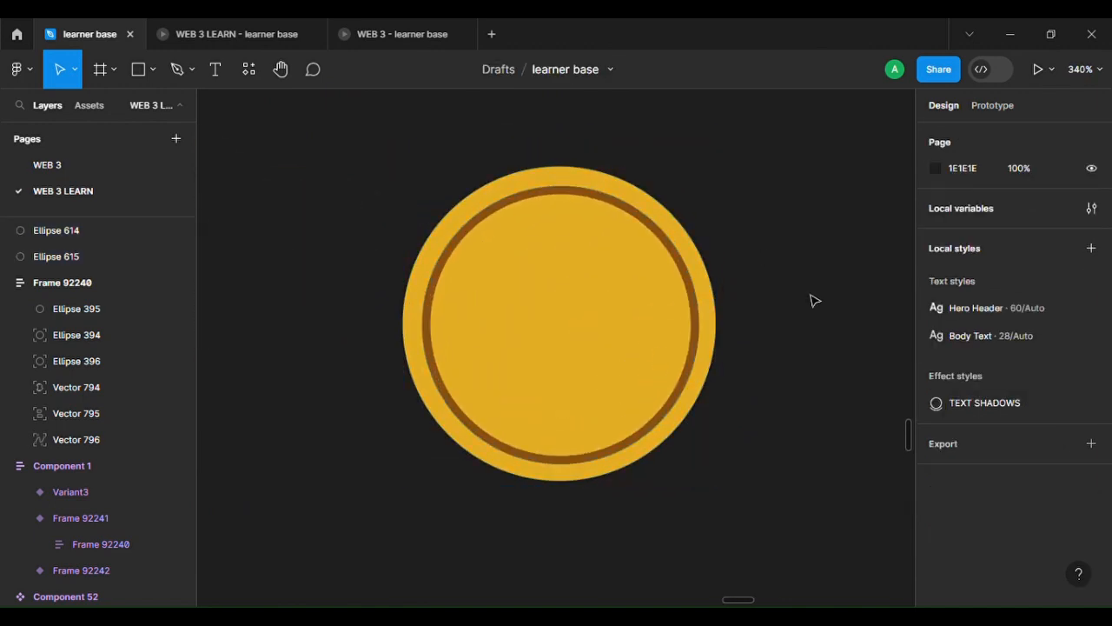
# Duplicate the new coin's outer circle in place and apply a layer blur effect to the copy.
pyautogui.click(709, 281)
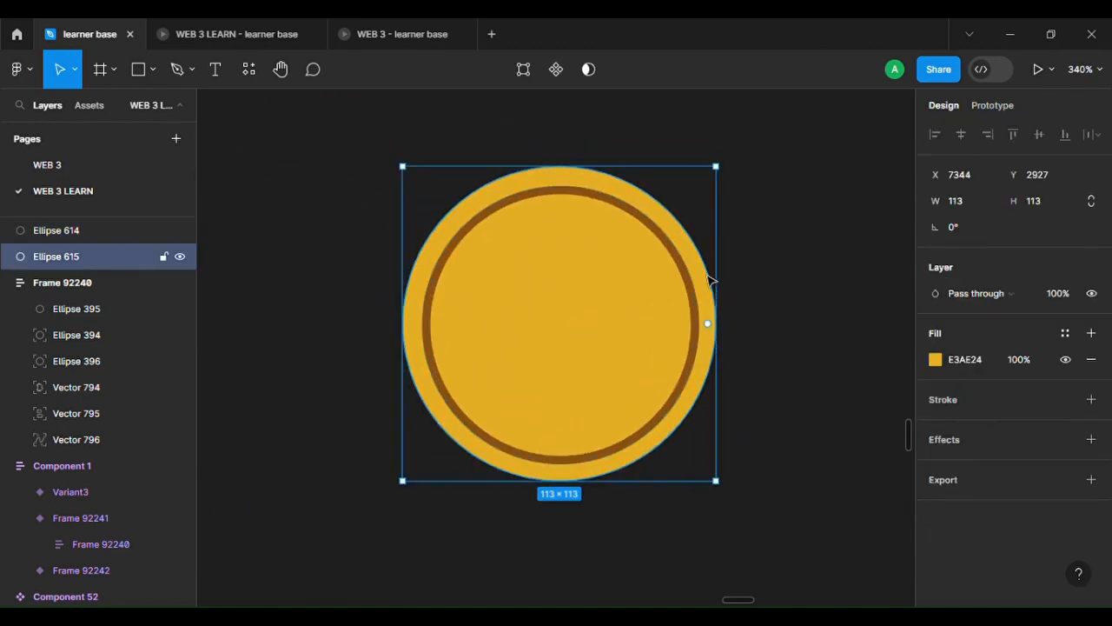
pyautogui.hotkey('ctrl', 'd')
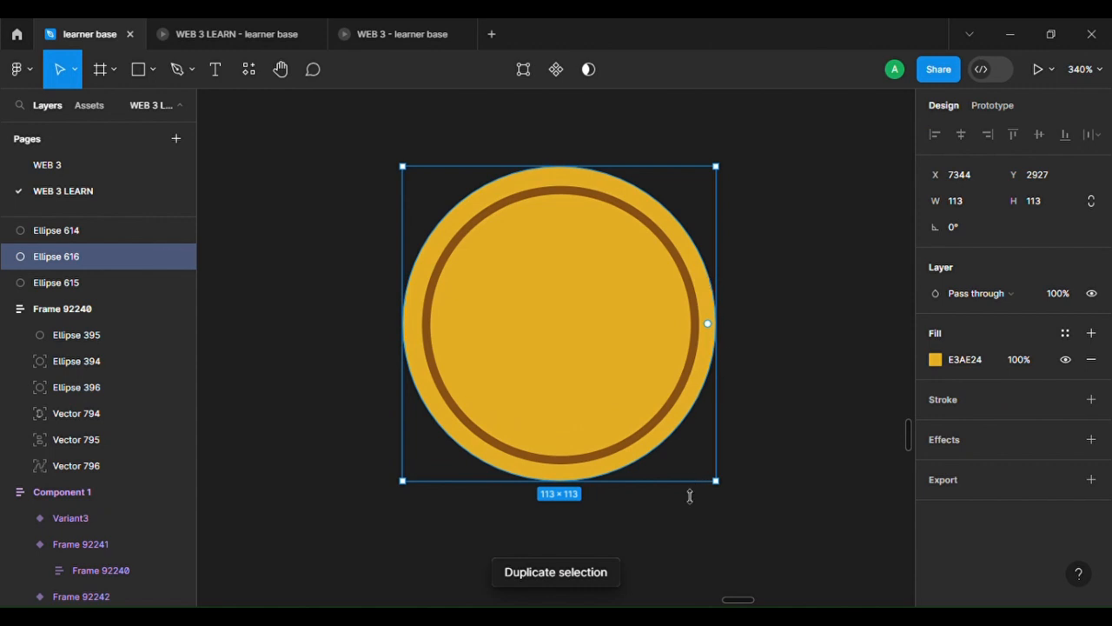
pyautogui.click(1092, 440)
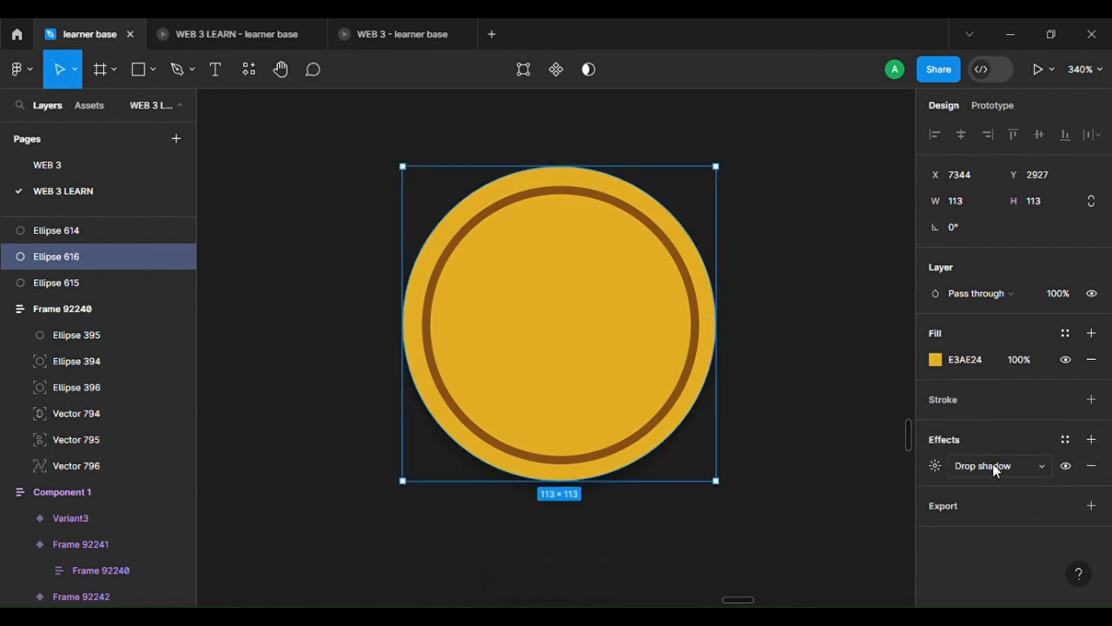
pyautogui.click(991, 464)
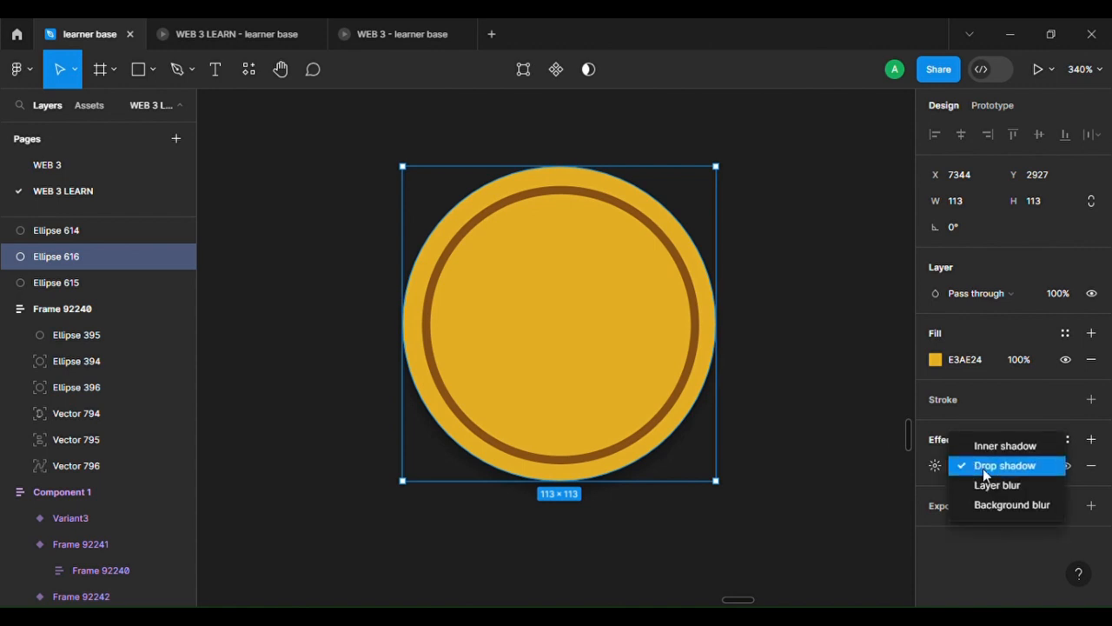
pyautogui.click(991, 484)
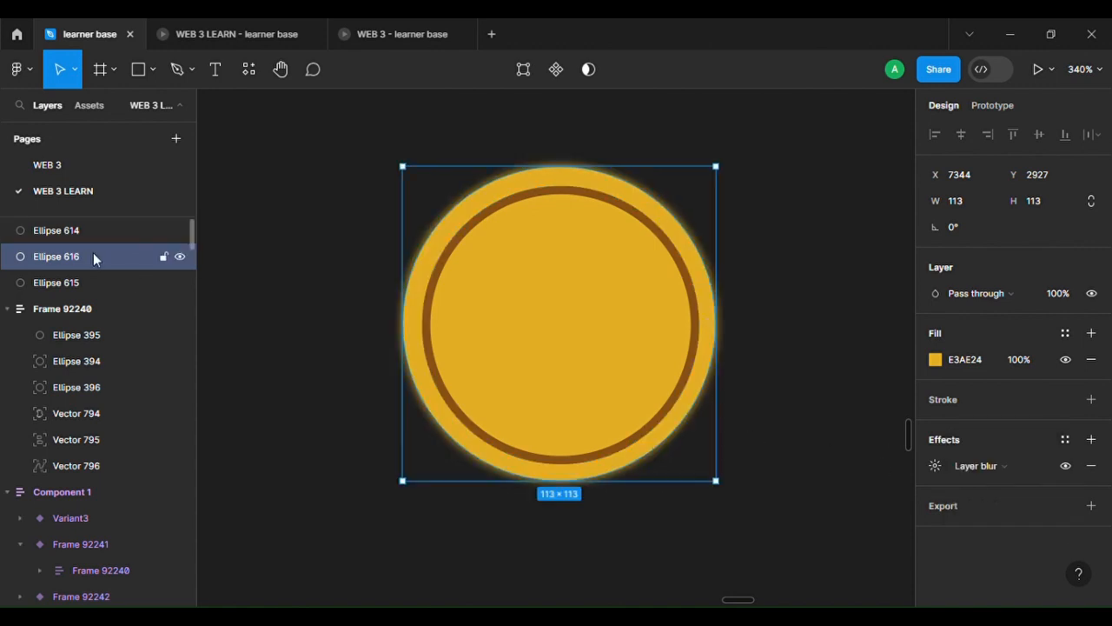
# Place the blurred copy behind the outer circle in the layer order and enlarge it with the Scale tool to about 119 × 119.
pyautogui.moveTo(93, 257); pyautogui.dragTo(99, 293)
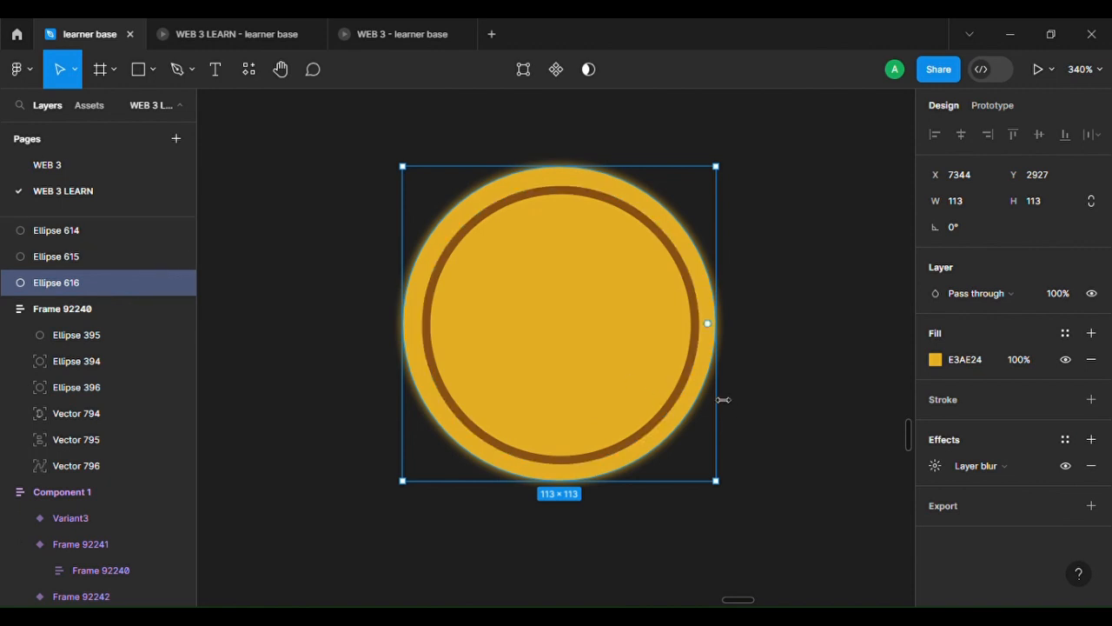
pyautogui.press('k')
pyautogui.moveTo(724, 399)
pyautogui.mouseDown()
pyautogui.moveTo(743, 416)
pyautogui.moveTo(710, 405)
pyautogui.mouseUp()
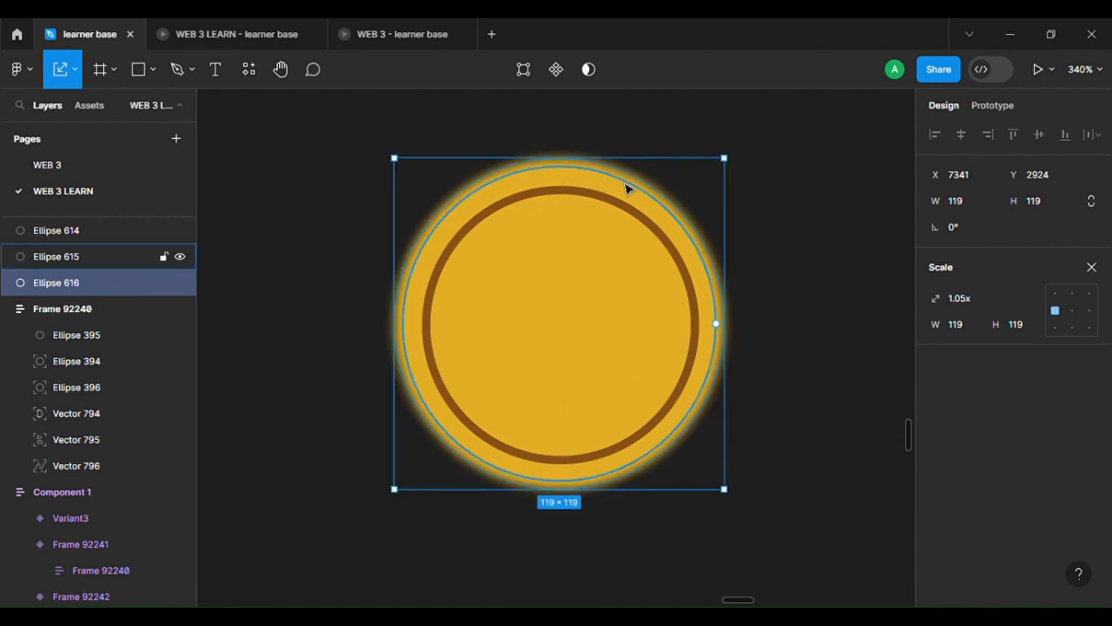
# Lock the blurred circle's proportions, set its width to 105, and centre it behind the coin.
pyautogui.click(1095, 201)
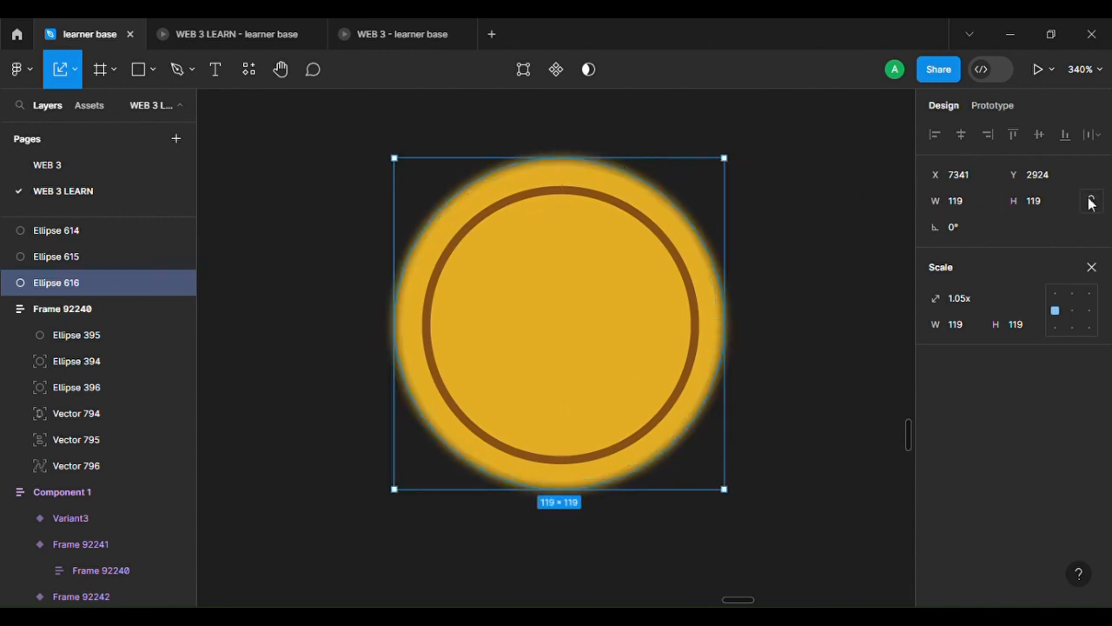
pyautogui.click(964, 201)
pyautogui.click(964, 198)
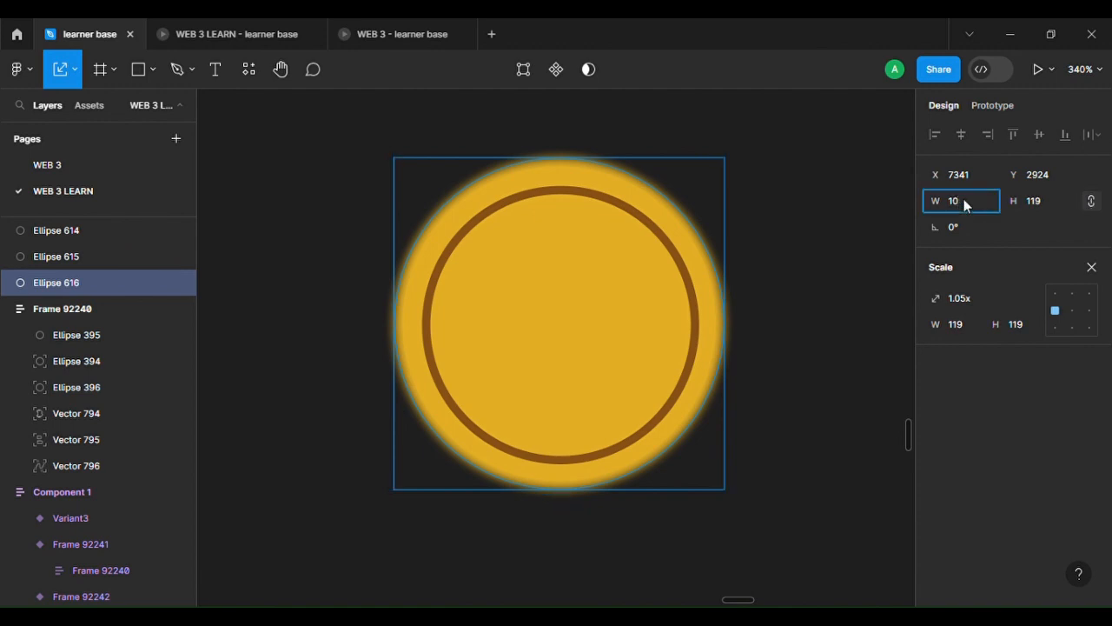
pyautogui.write('105')
pyautogui.press('Return')
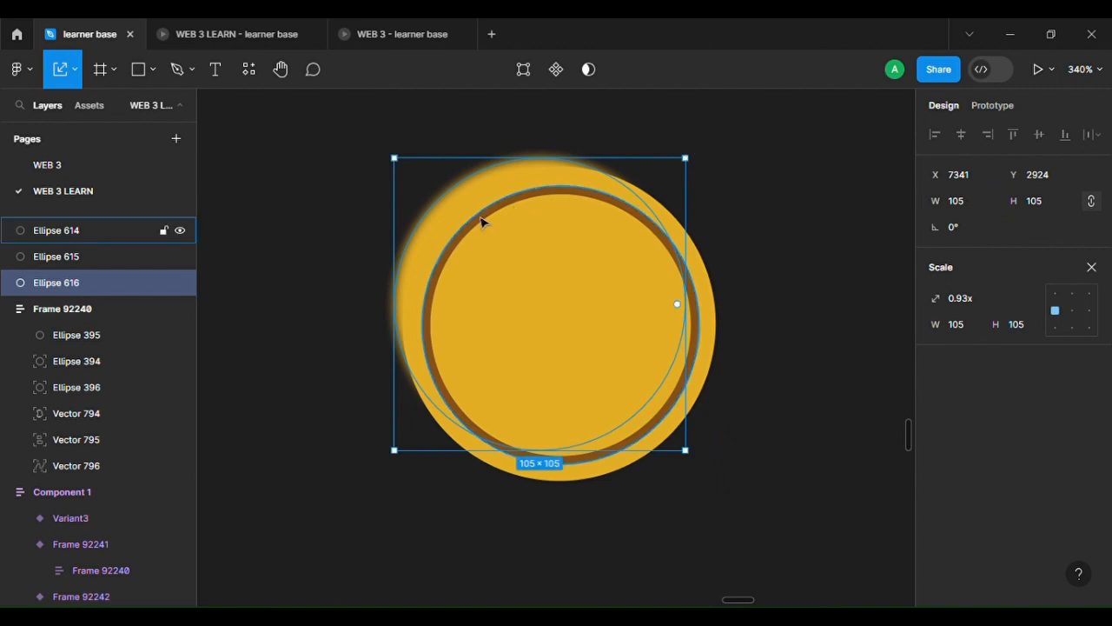
pyautogui.moveTo(523, 251); pyautogui.dragTo(543, 272)
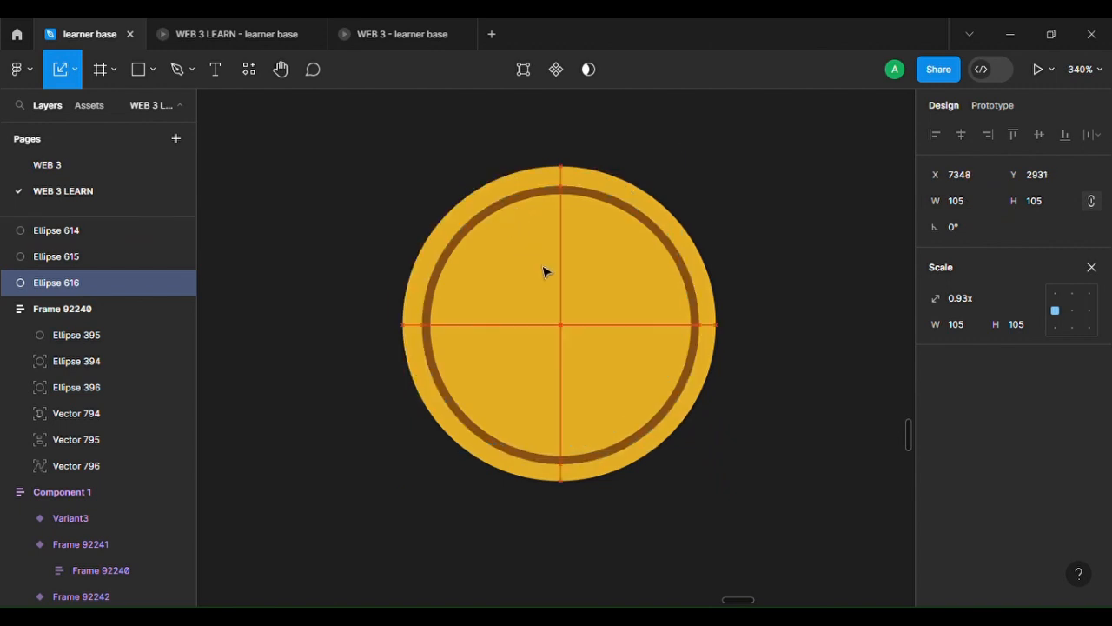
# Set the blurred circle's width to 110, centre it behind the coin again, and leave scaling mode.
pyautogui.click(968, 202)
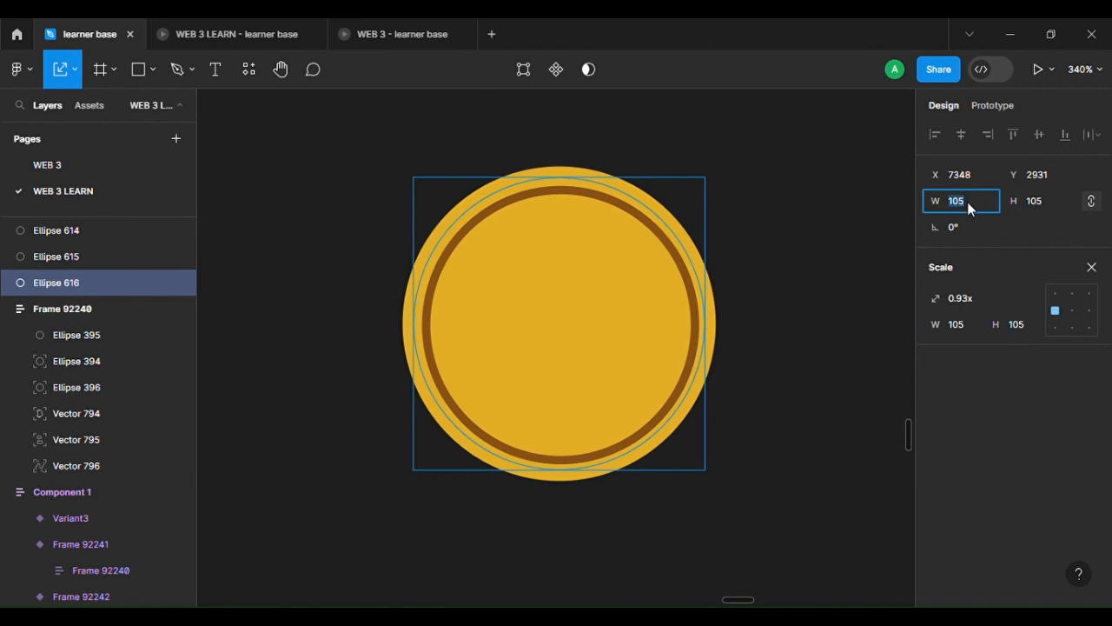
pyautogui.write('110')
pyautogui.press('Return')
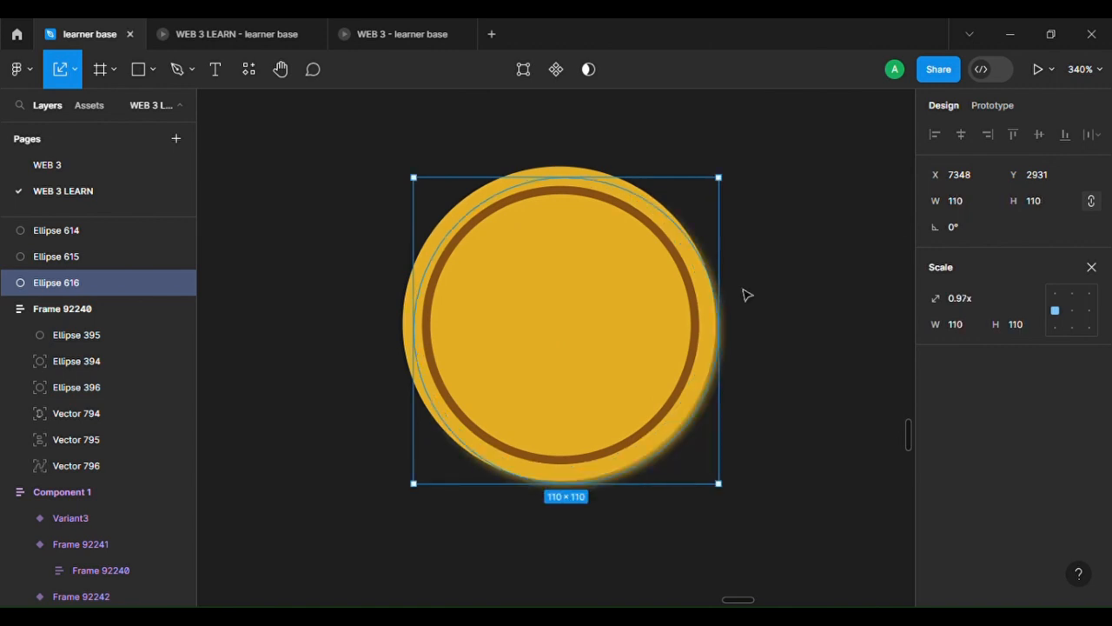
pyautogui.moveTo(669, 297); pyautogui.dragTo(663, 290)
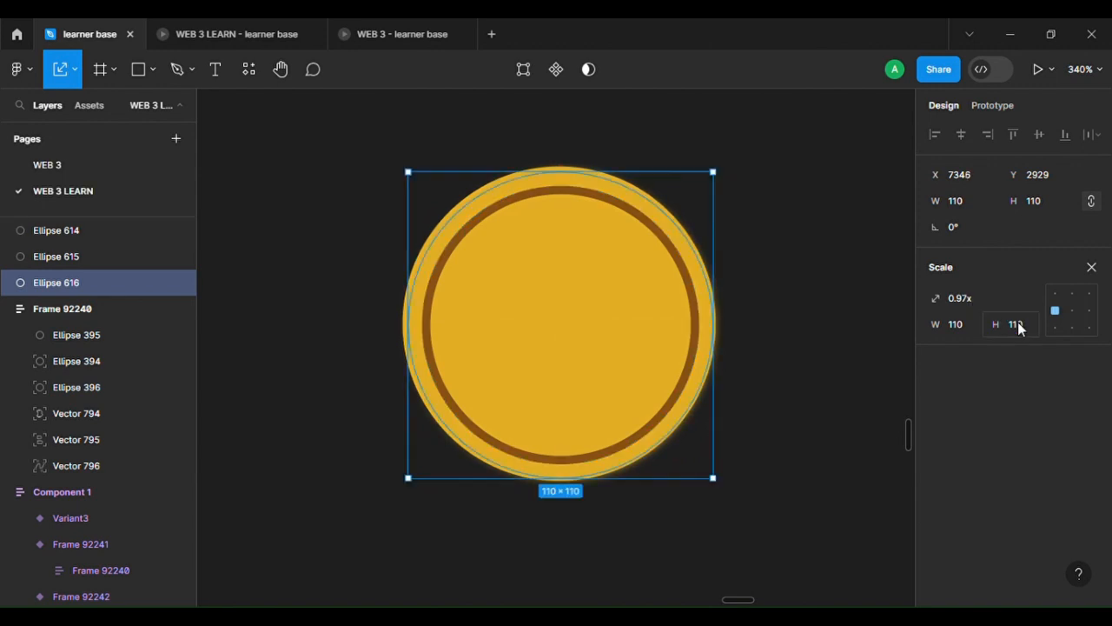
pyautogui.click(1090, 268)
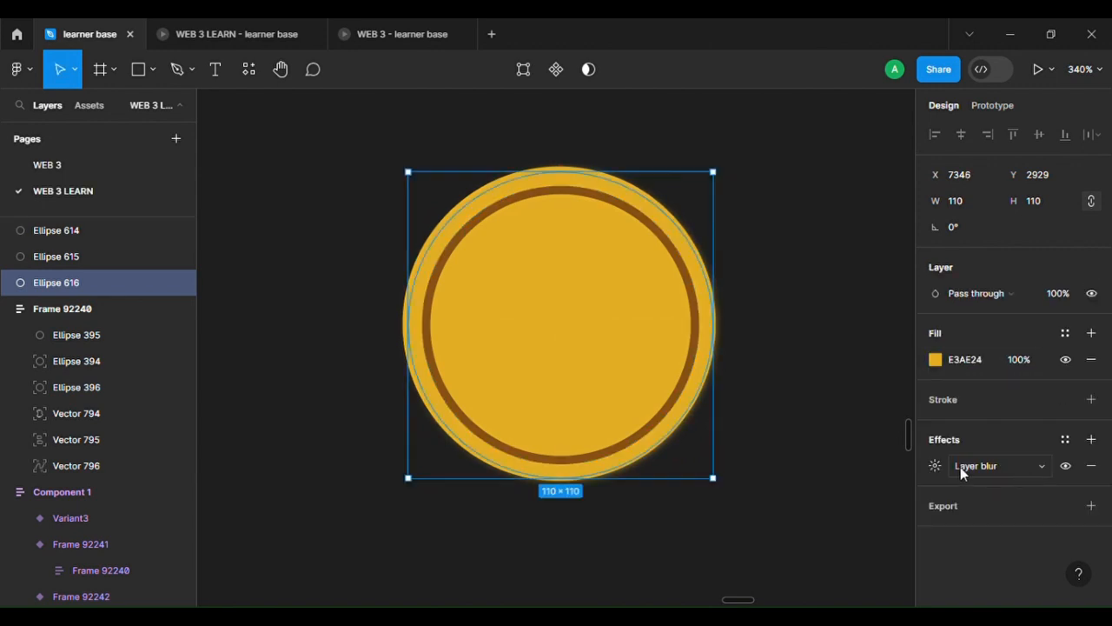
# Increase the back circle's layer blur to 22 for a glow around the coin, and deselect it.
pyautogui.click(932, 466)
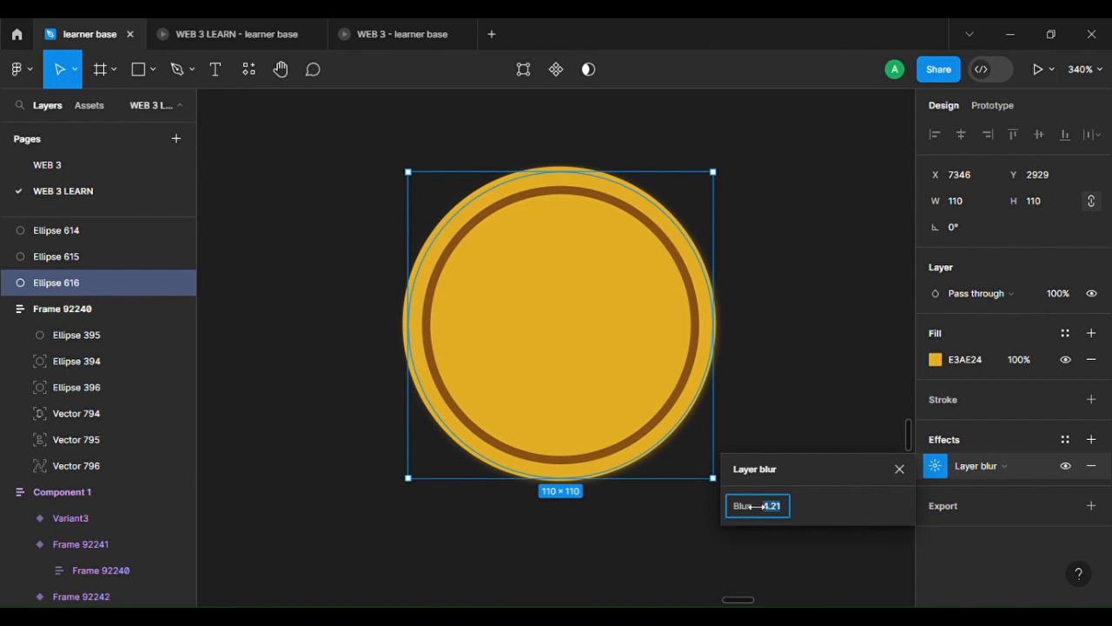
pyautogui.moveTo(755, 505); pyautogui.dragTo(1015, 599)
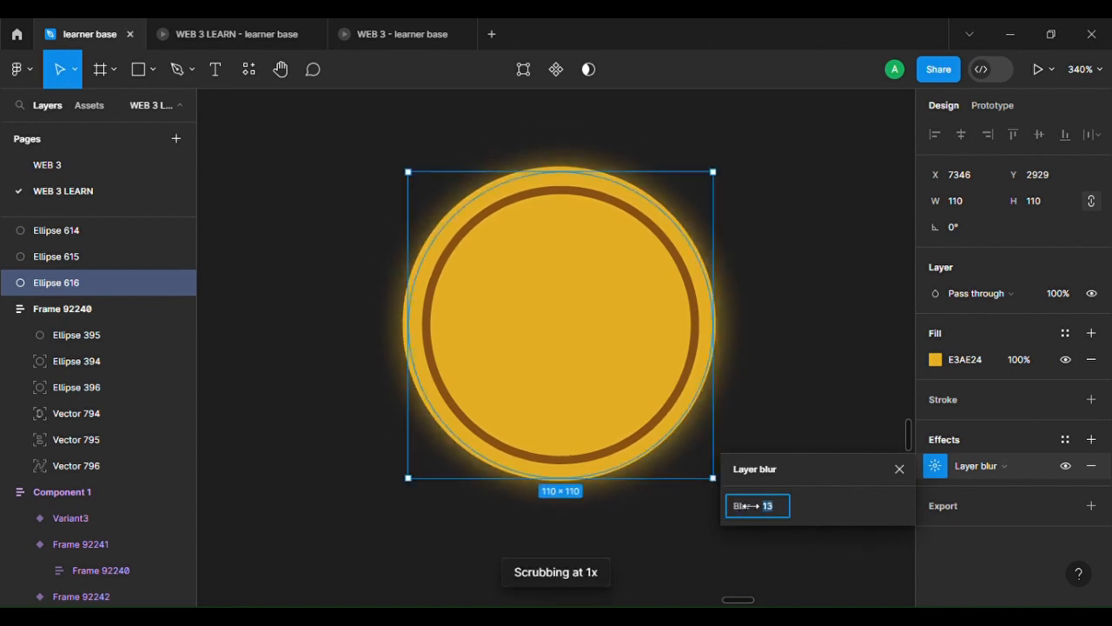
pyautogui.moveTo(745, 506); pyautogui.dragTo(884, 541)
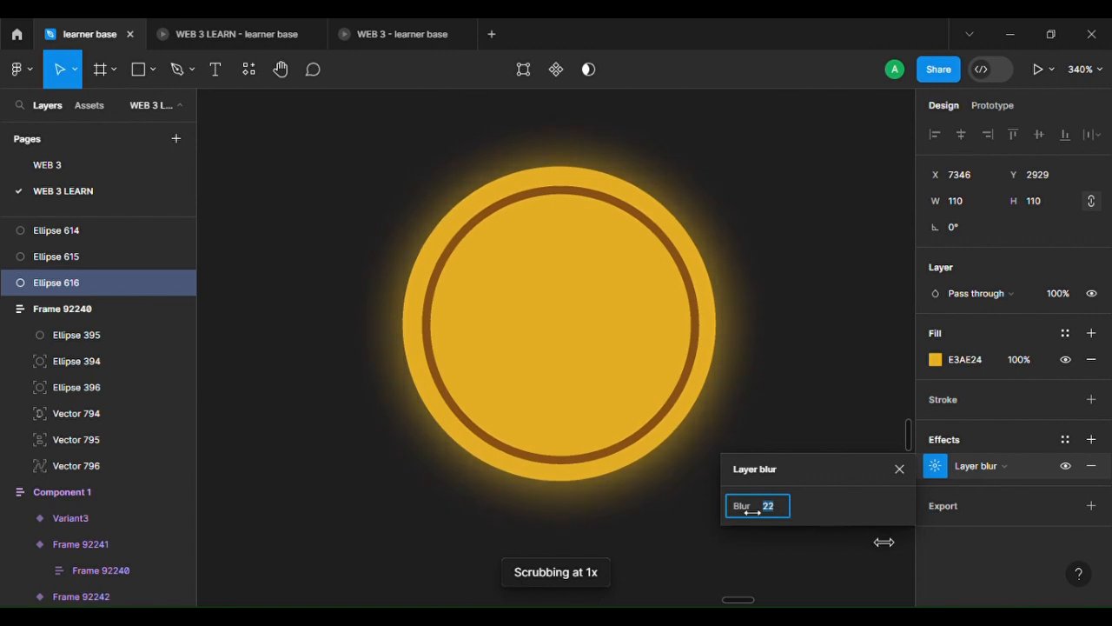
pyautogui.click(791, 389)
# Brighten the fill of the coin's 113 × 113 outer circle to FDBB12.
pyautogui.scroll(-5, 781, 372)
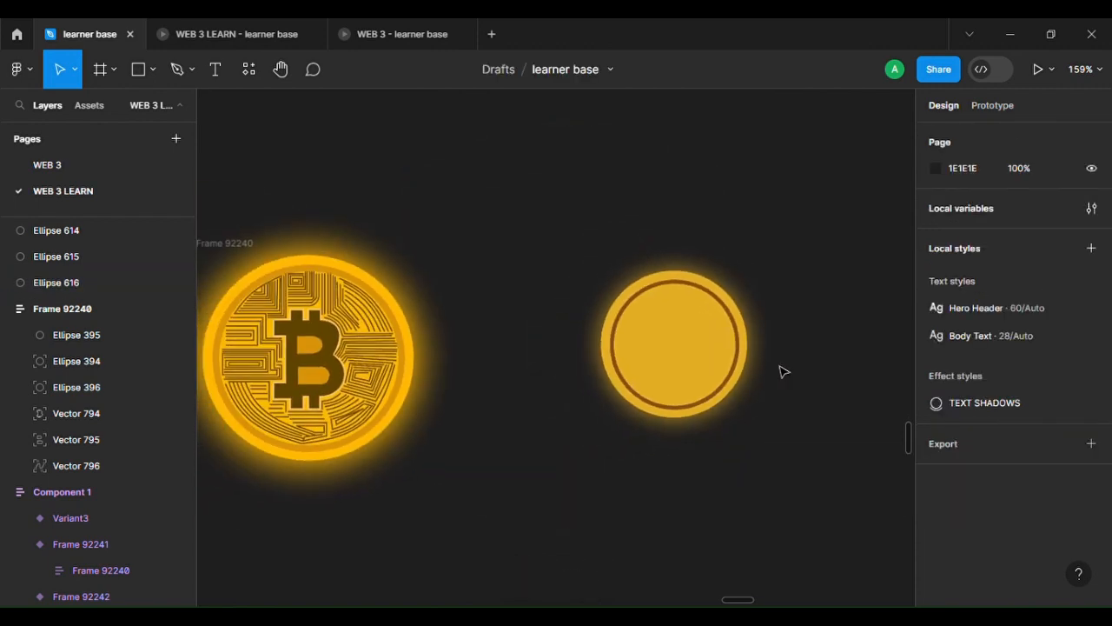
pyautogui.scroll(4, 780, 372)
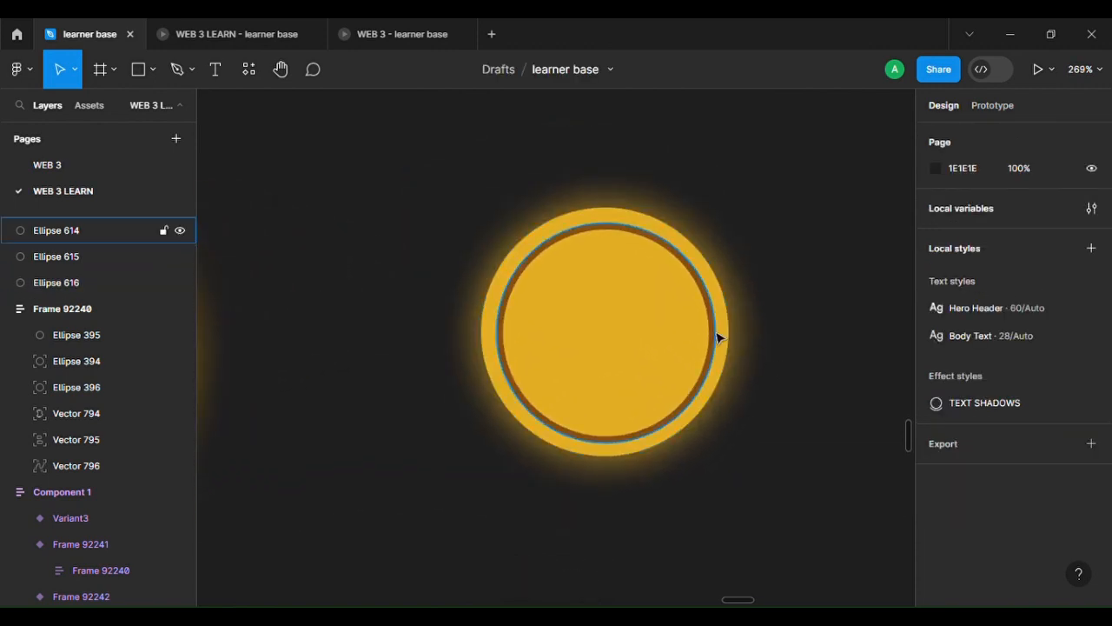
pyautogui.click(728, 339)
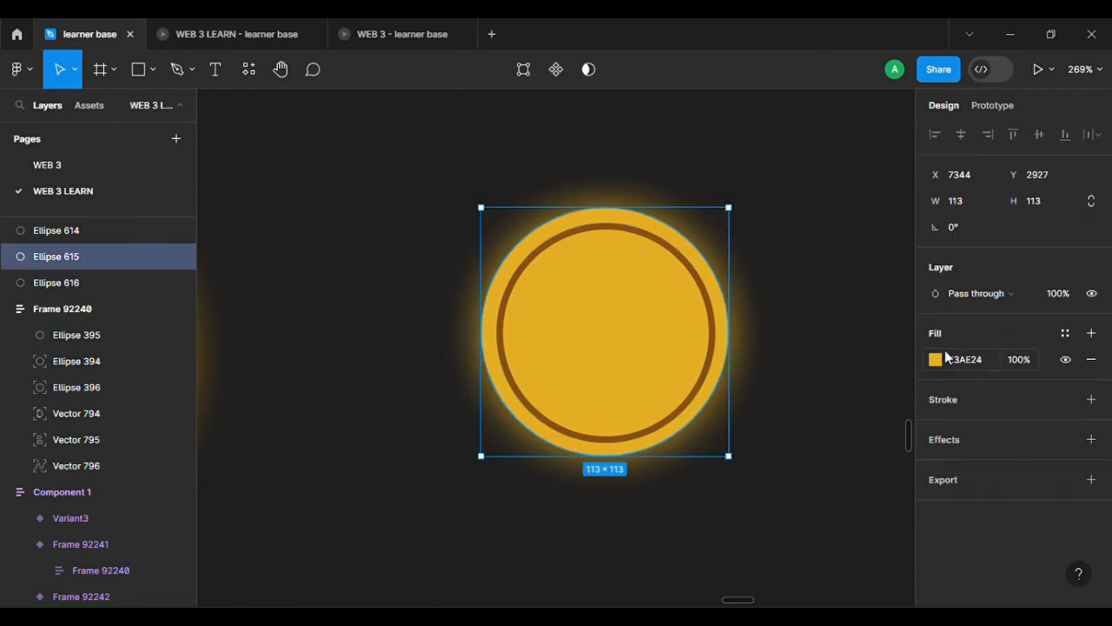
pyautogui.click(936, 359)
pyautogui.moveTo(891, 203); pyautogui.dragTo(901, 190)
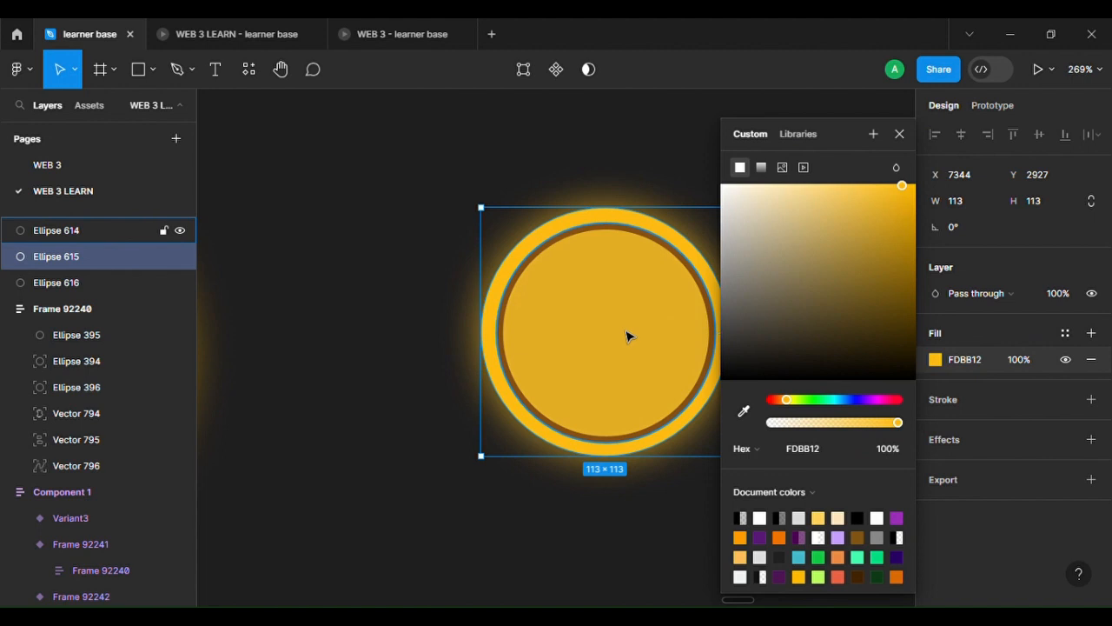
# Match the inner circle's fill to the outer circle's FDBB12 by sampling it with the eyedropper, and deselect it.
pyautogui.click(627, 335)
pyautogui.scroll(5, 627, 335)
pyautogui.press('i')
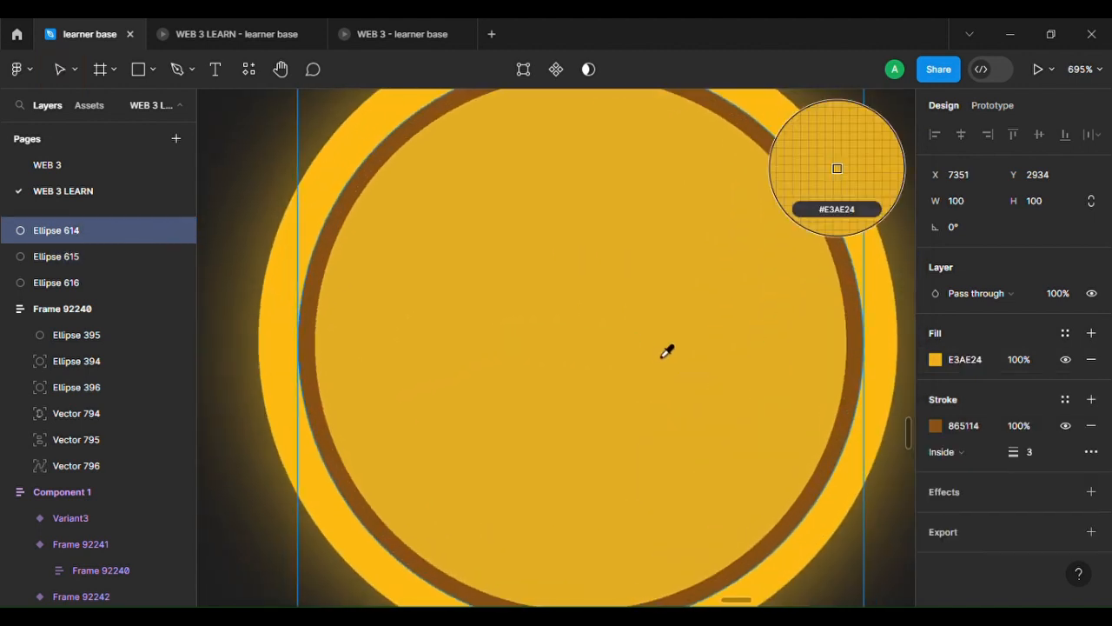
pyautogui.click(886, 345)
pyautogui.scroll(-5, 887, 339)
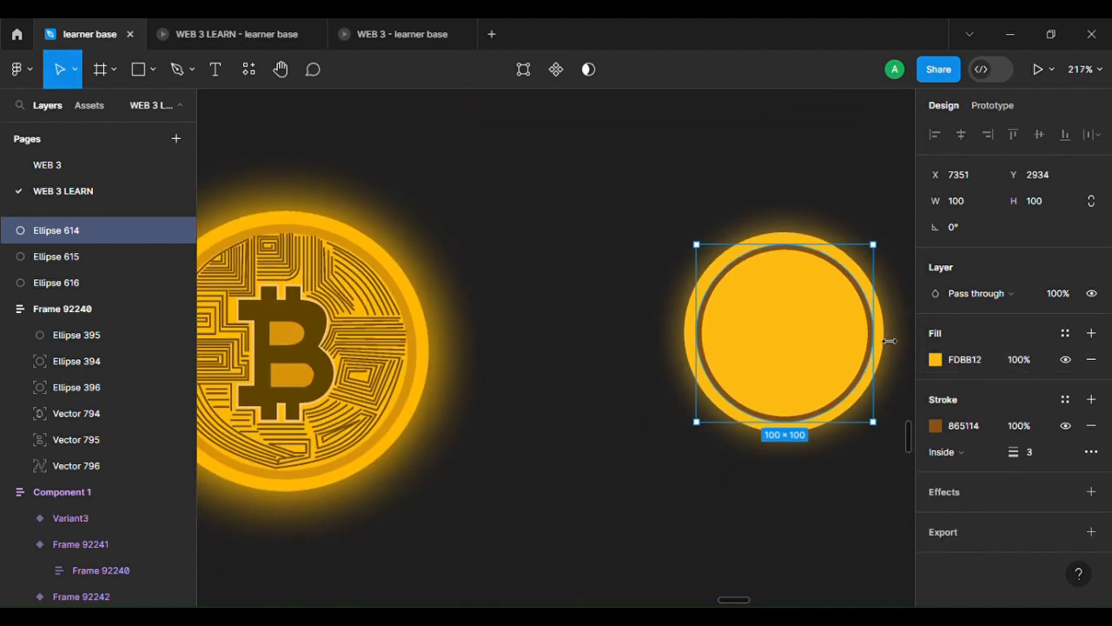
pyautogui.click(825, 503)
pyautogui.scroll(-3, 826, 504)
pyautogui.scroll(5, 825, 504)
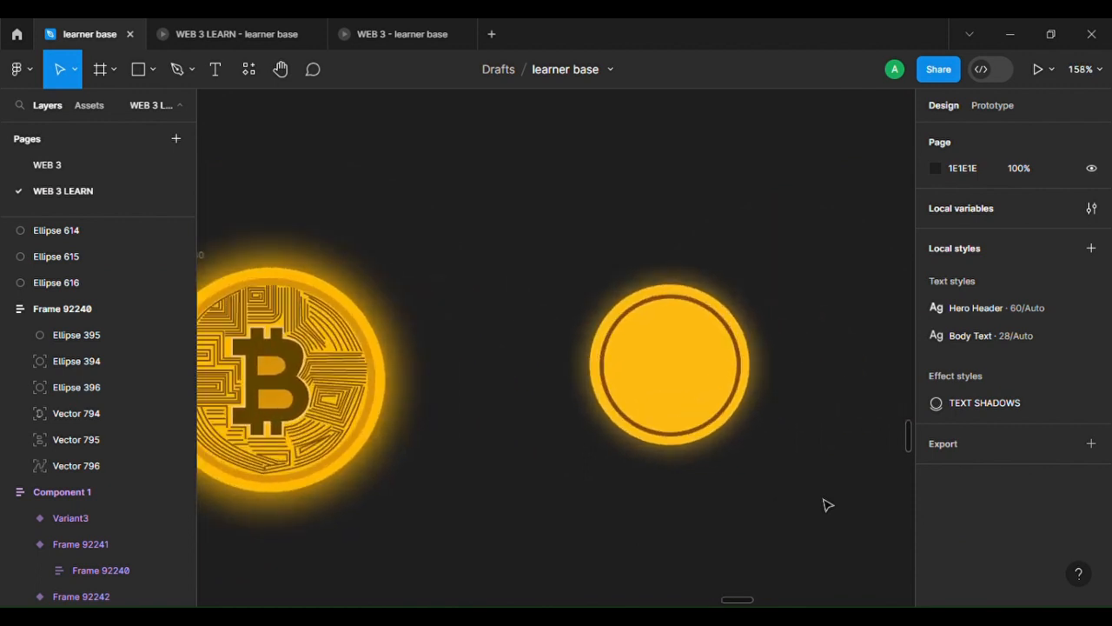
pyautogui.rightClick(819, 501)
pyautogui.click(768, 429)
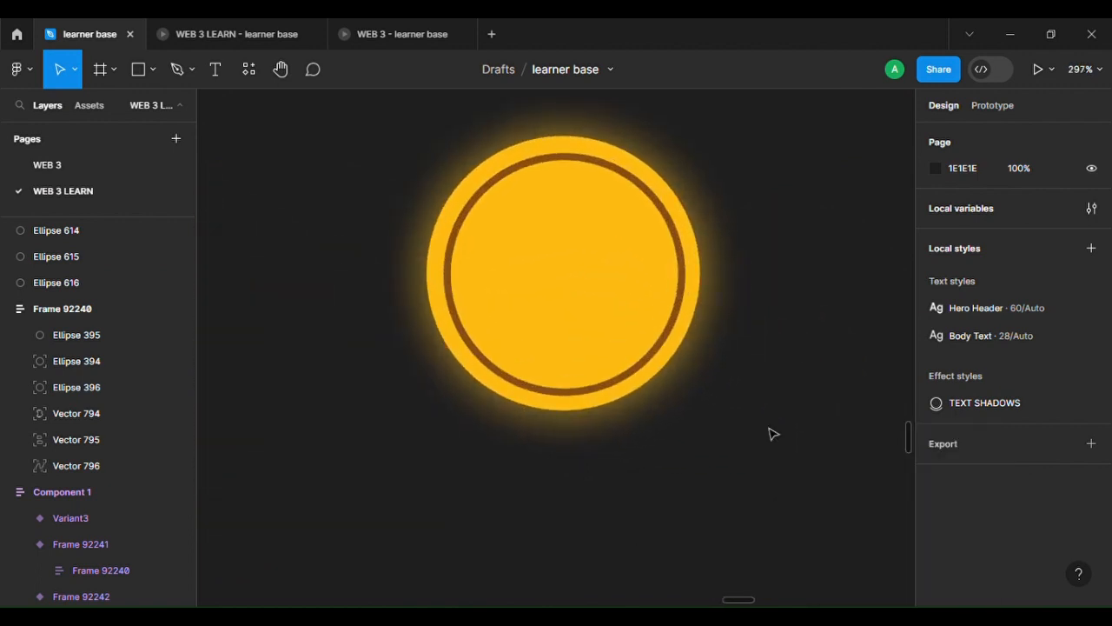
pyautogui.scroll(2, 770, 432)
pyautogui.scroll(-2, 771, 429)
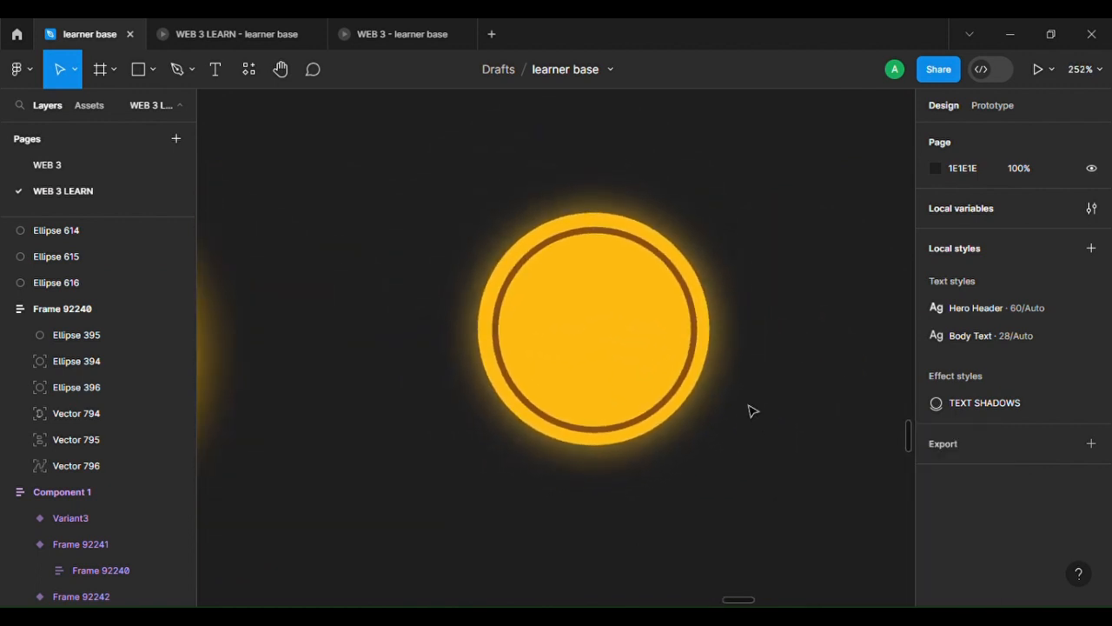
pyautogui.scroll(2, 753, 410)
pyautogui.scroll(-1, 640, 251)
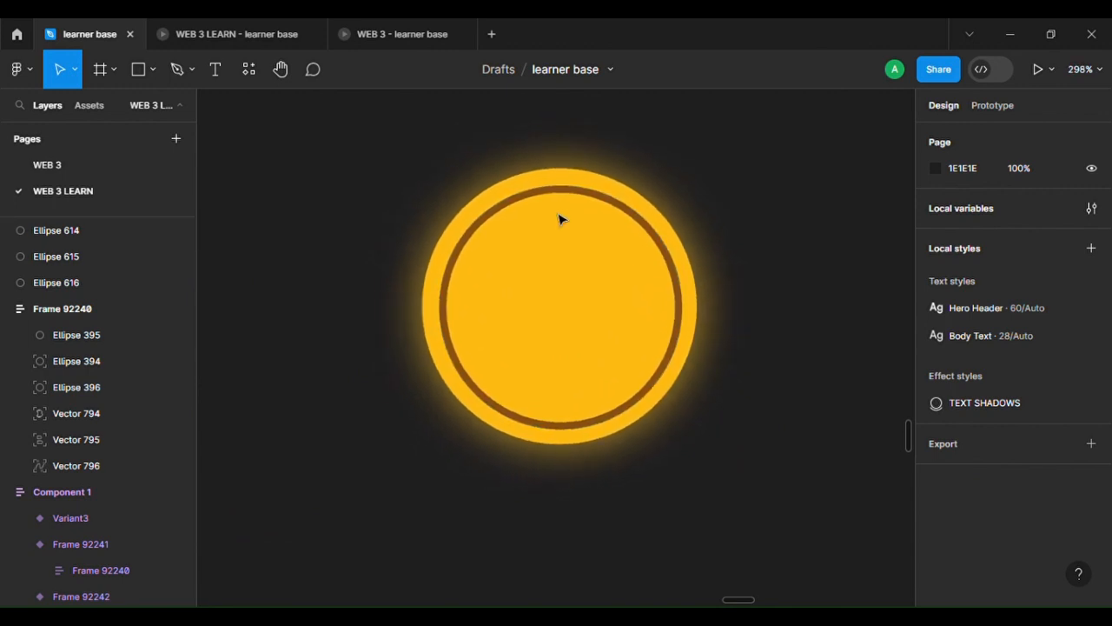
# Draw a frame about 172 × 181 around the new coin so that it encloses all three circles.
pyautogui.click(98, 75)
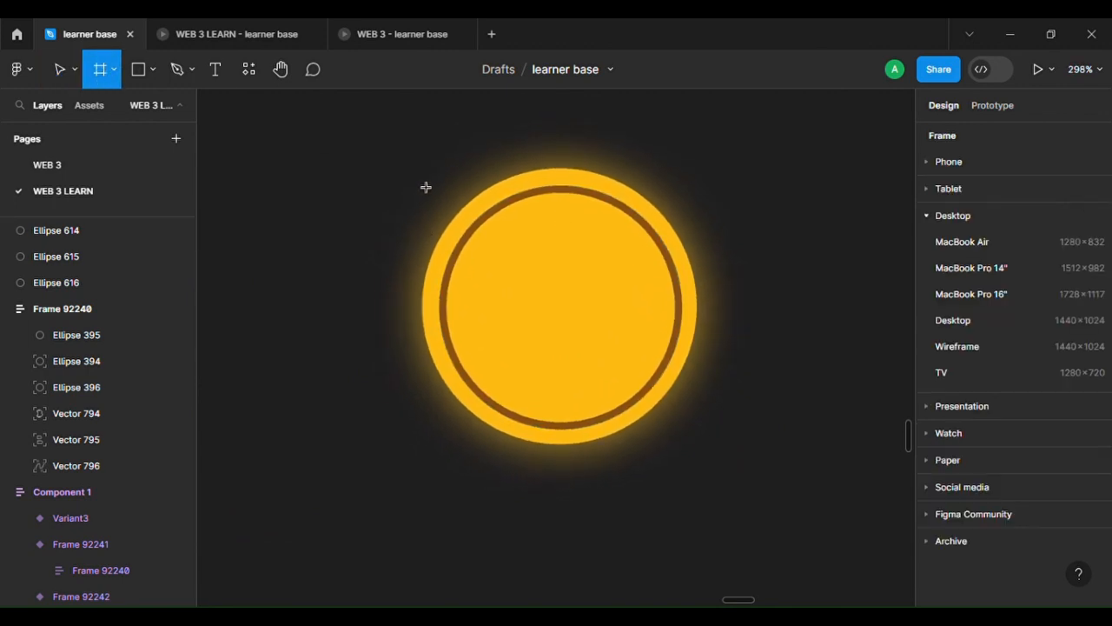
pyautogui.moveTo(362, 137); pyautogui.dragTo(791, 423)
pyautogui.scroll(4, 792, 423)
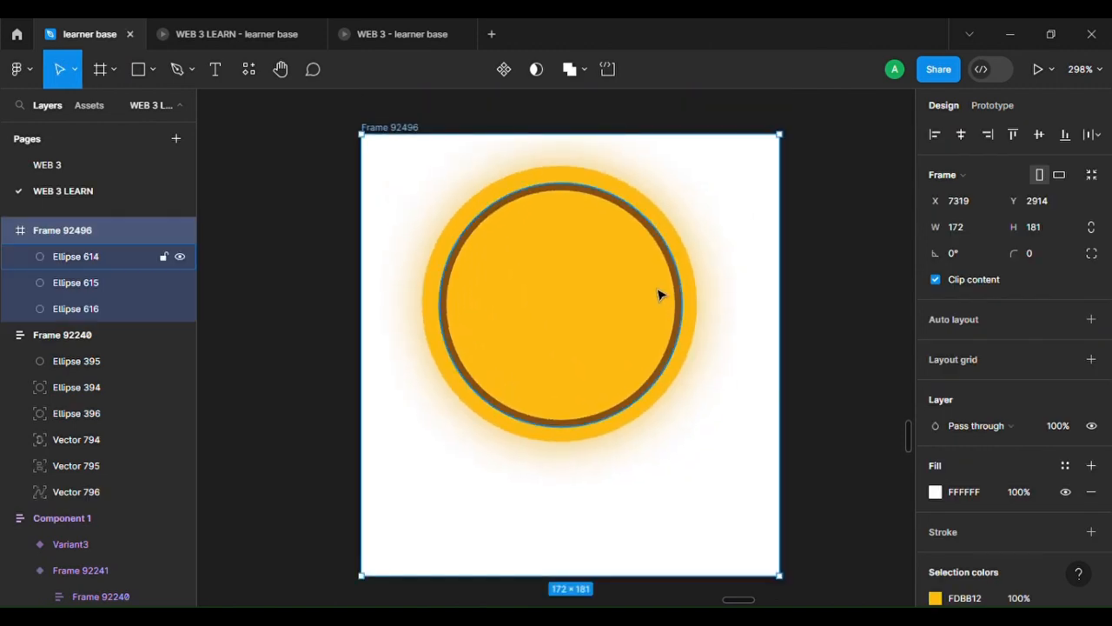
# Wrap the coin's three circles in an auto layout and centre it vertically and horizontally in the surrounding frame.
pyautogui.click(431, 171)
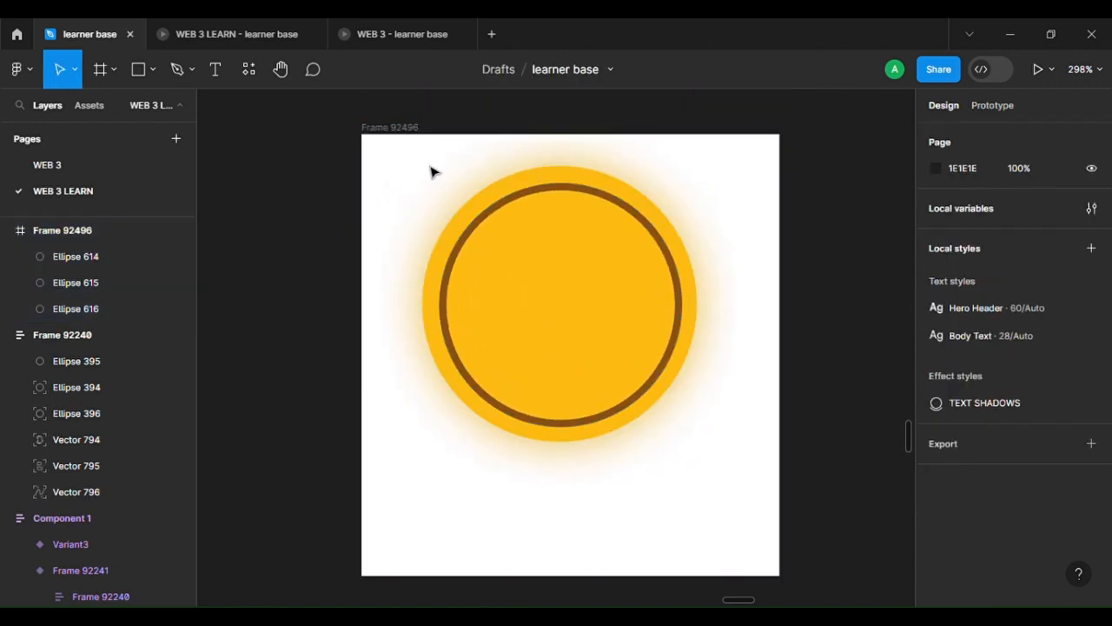
pyautogui.moveTo(432, 171)
pyautogui.mouseDown()
pyautogui.moveTo(673, 399)
pyautogui.moveTo(709, 480)
pyautogui.mouseUp()
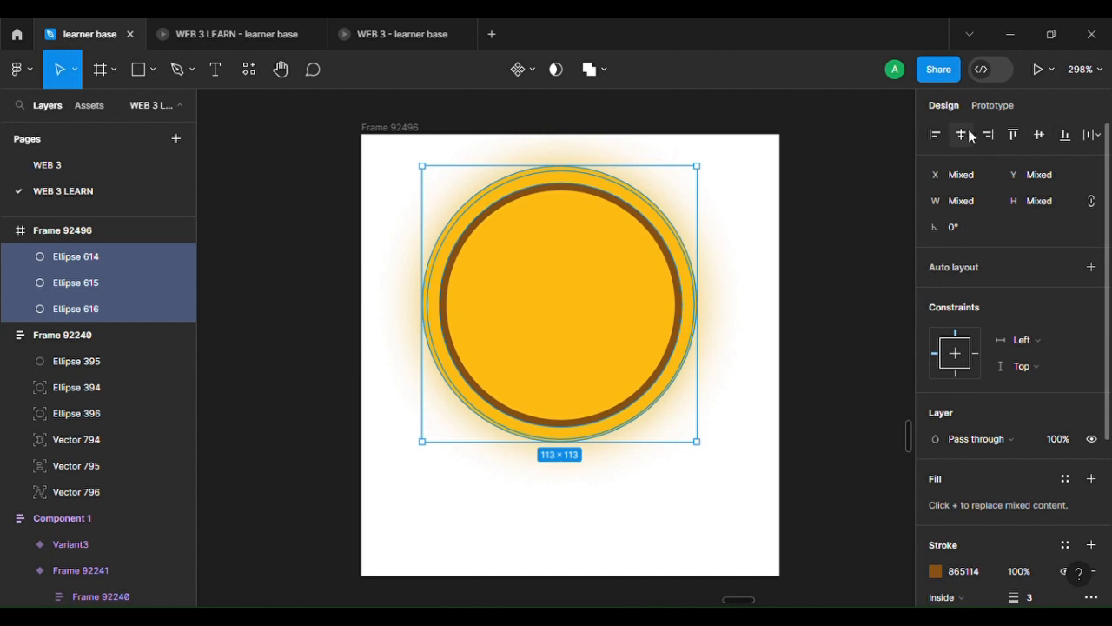
pyautogui.hotkey('shift', 'a')
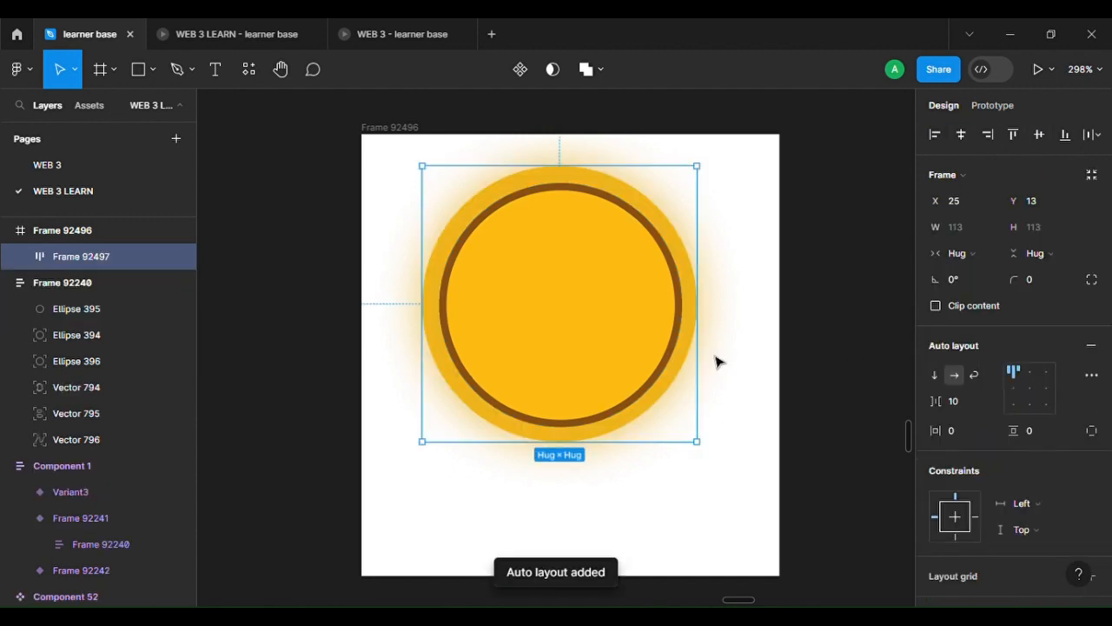
pyautogui.click(1035, 134)
pyautogui.click(961, 134)
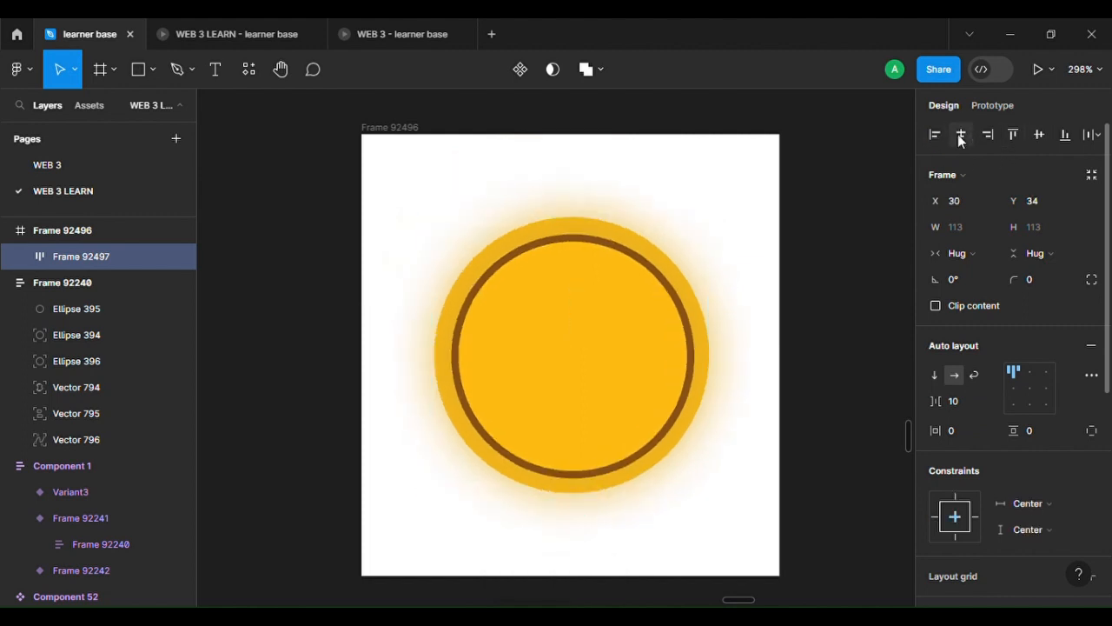
# Enlarge the outer frame around the coin to about 185 × 194 by extending its right and bottom edges.
pyautogui.scroll(-5, 727, 469)
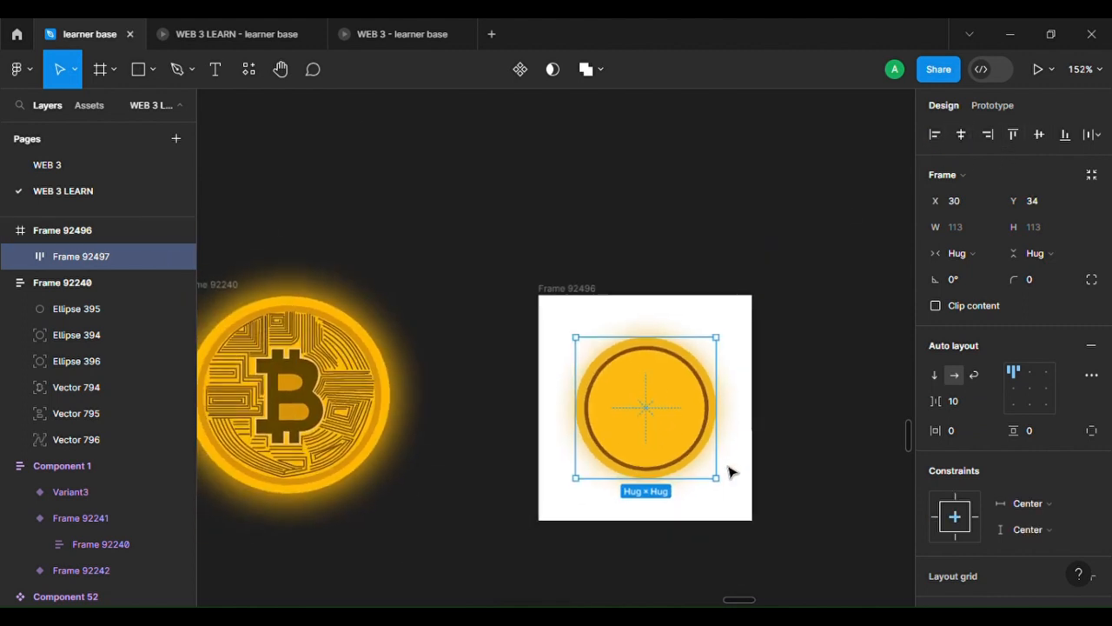
pyautogui.scroll(5, 730, 472)
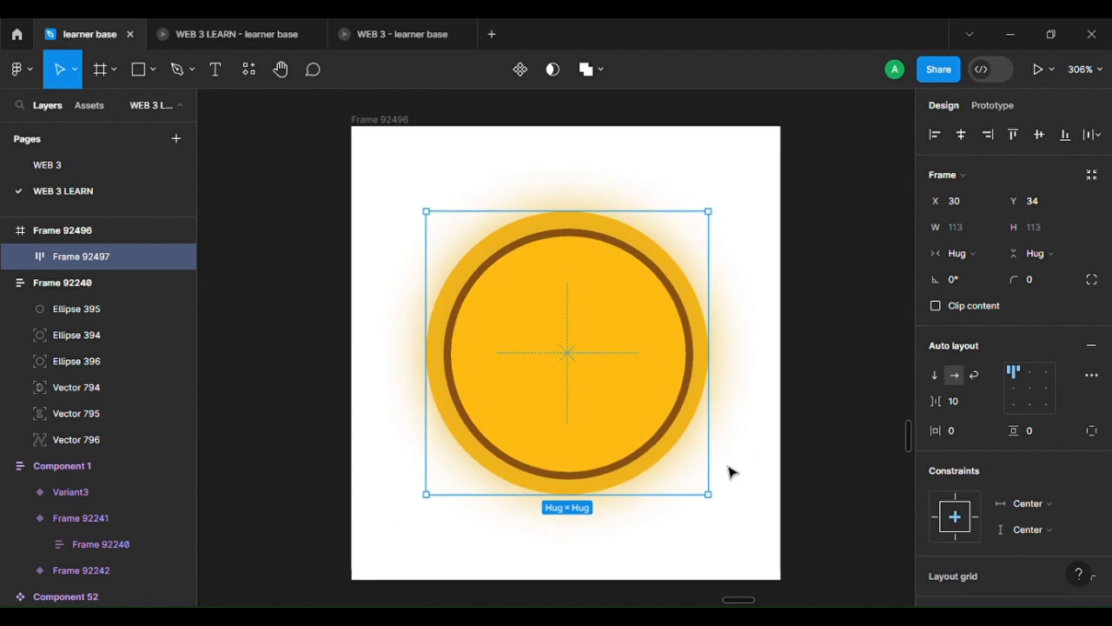
pyautogui.click(365, 130)
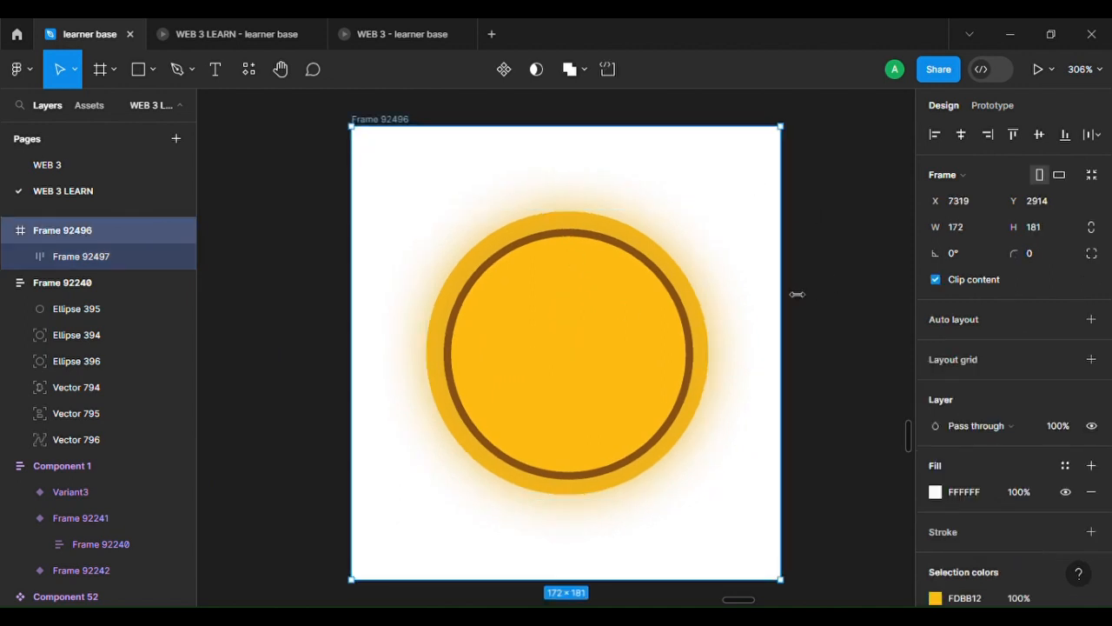
pyautogui.moveTo(797, 295); pyautogui.dragTo(826, 305)
pyautogui.scroll(-3, 698, 580)
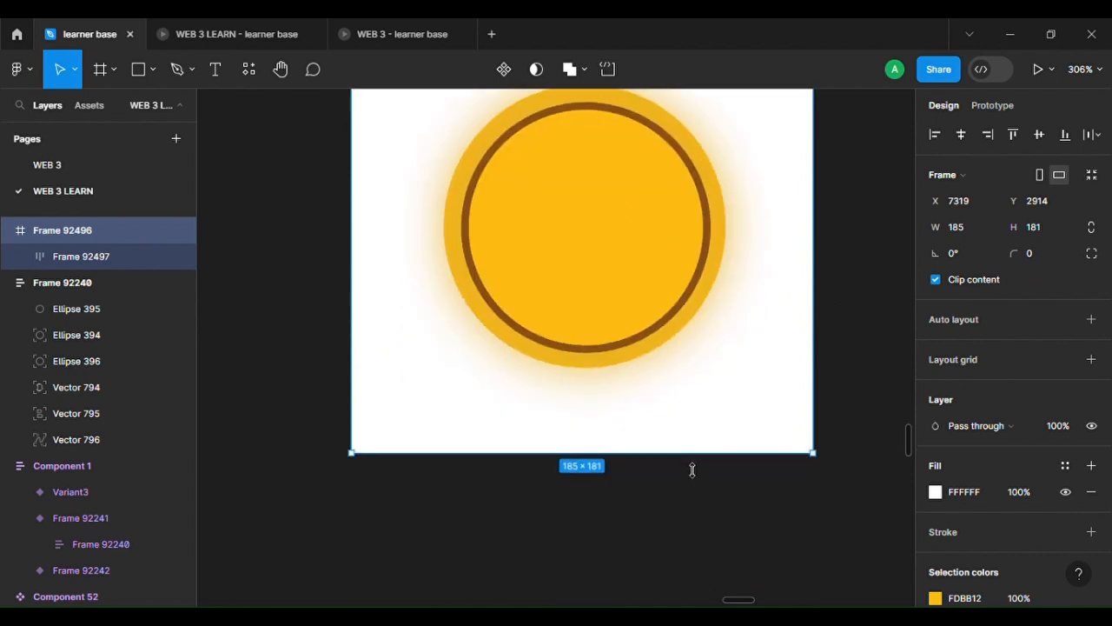
pyautogui.moveTo(692, 470); pyautogui.dragTo(698, 494)
# Centre the coin's auto layout group vertically and horizontally again within the enlarged frame.
pyautogui.click(585, 301)
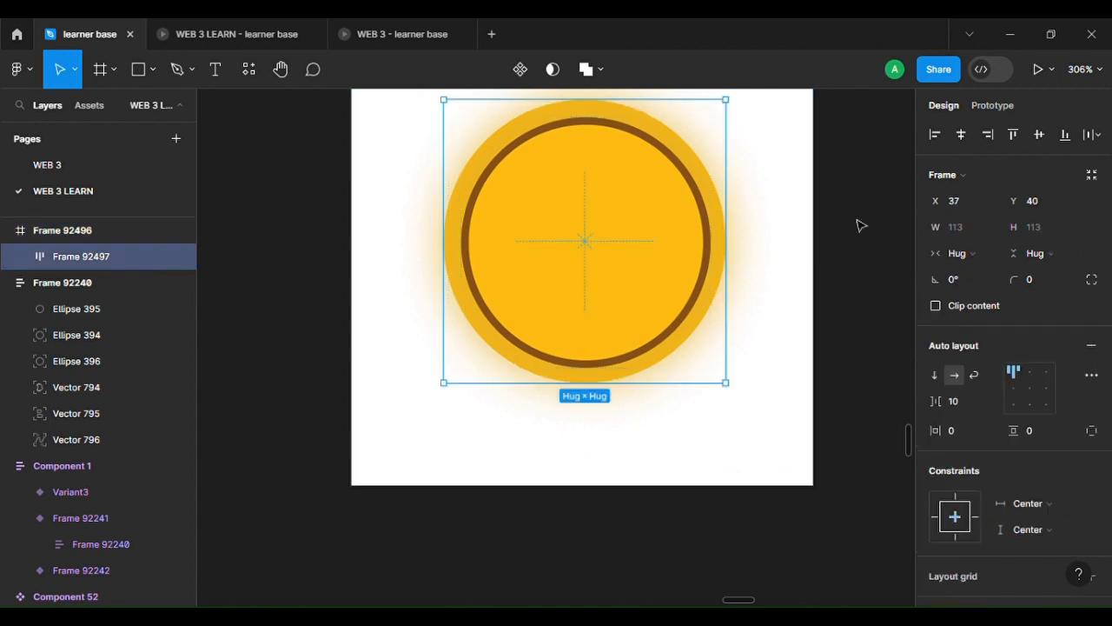
pyautogui.click(1039, 135)
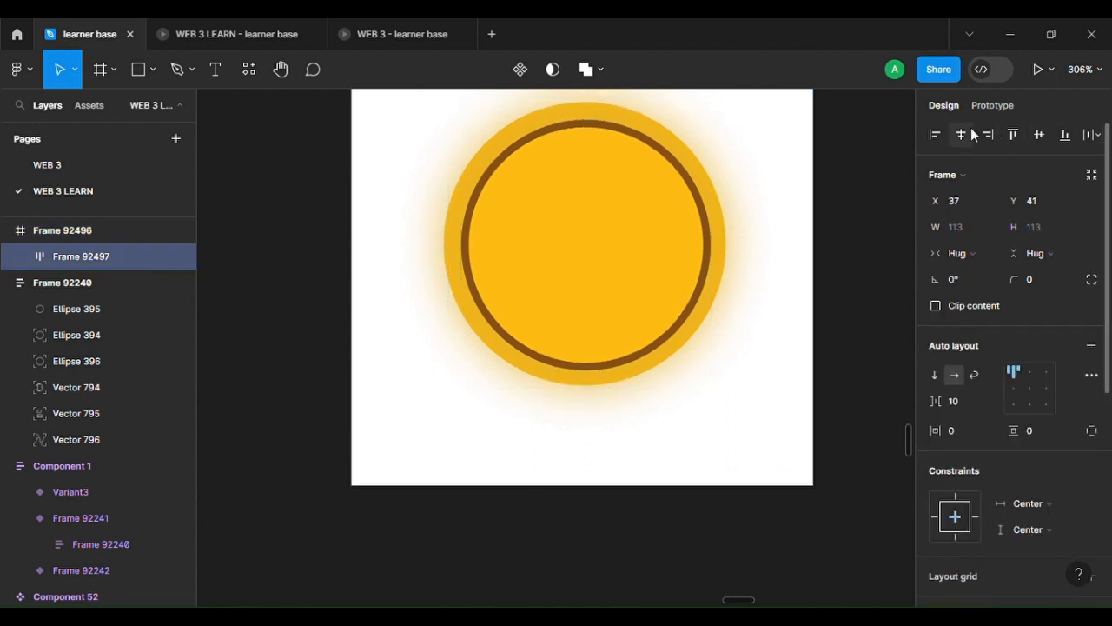
pyautogui.click(970, 130)
# Remove the white fill from the frame surrounding the coin.
pyautogui.scroll(2, 582, 261)
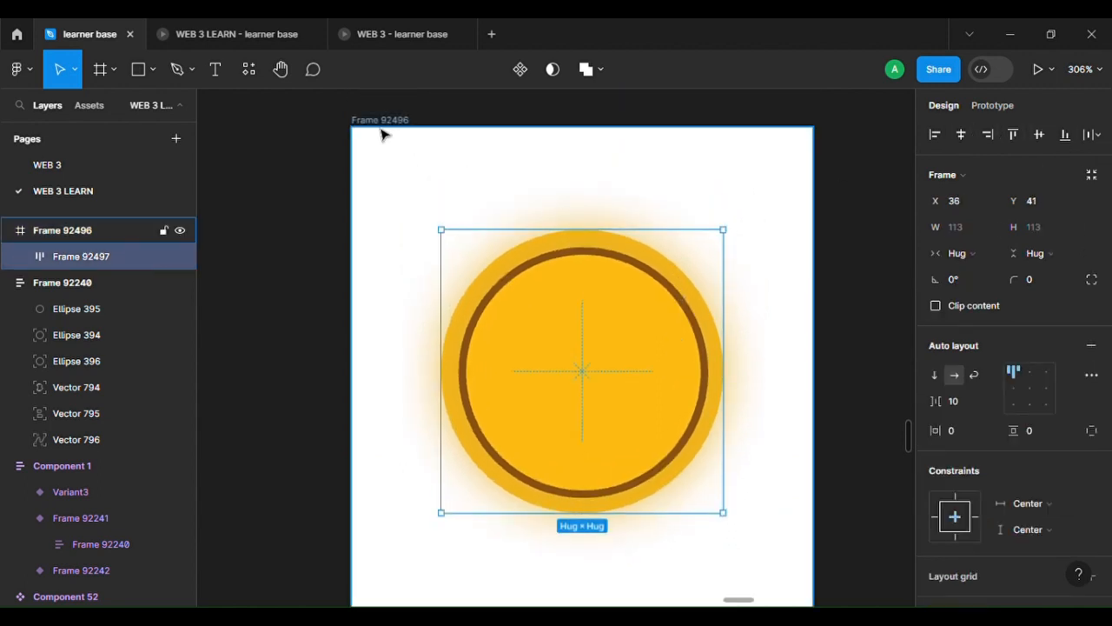
pyautogui.click(385, 134)
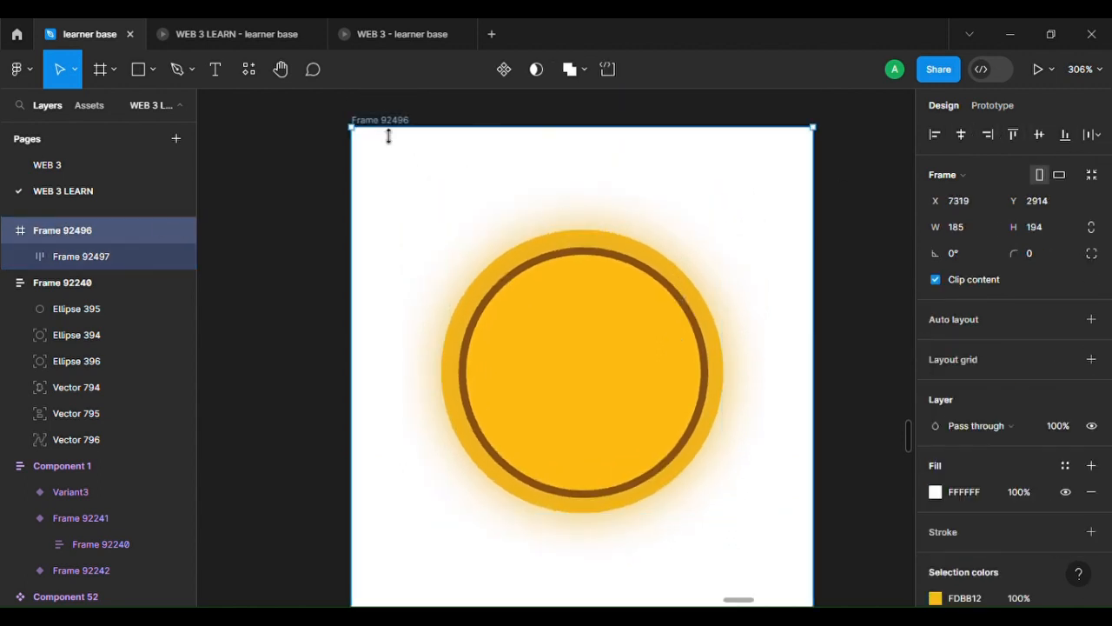
pyautogui.click(1091, 492)
pyautogui.scroll(2, 668, 345)
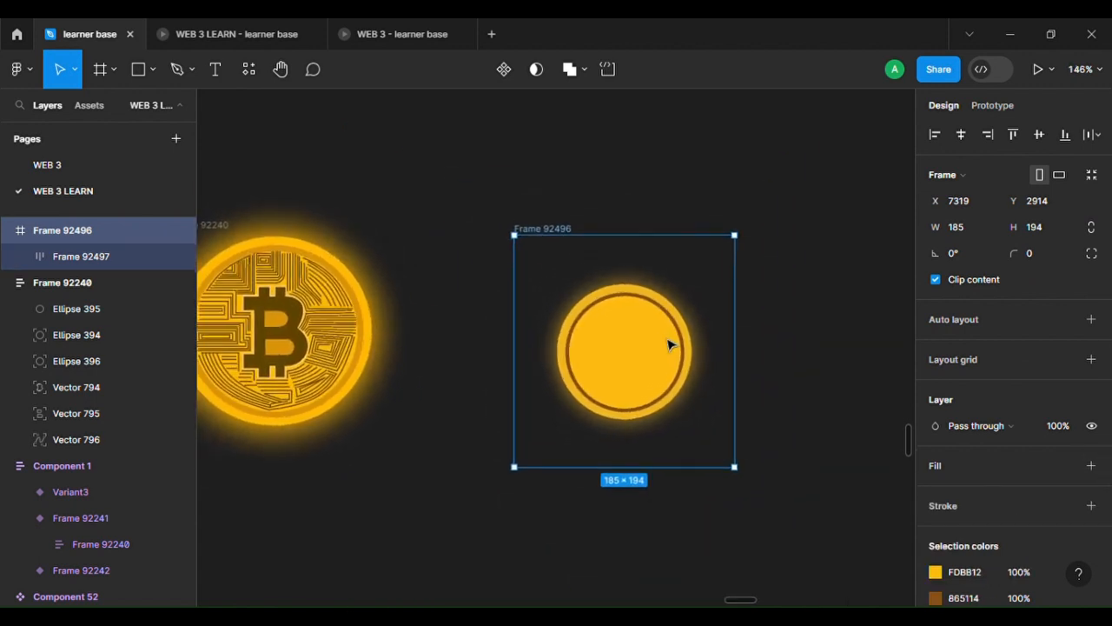
# Duplicate the coin frame straight below the original, at about Y 3123.
pyautogui.scroll(-1, 556, 234)
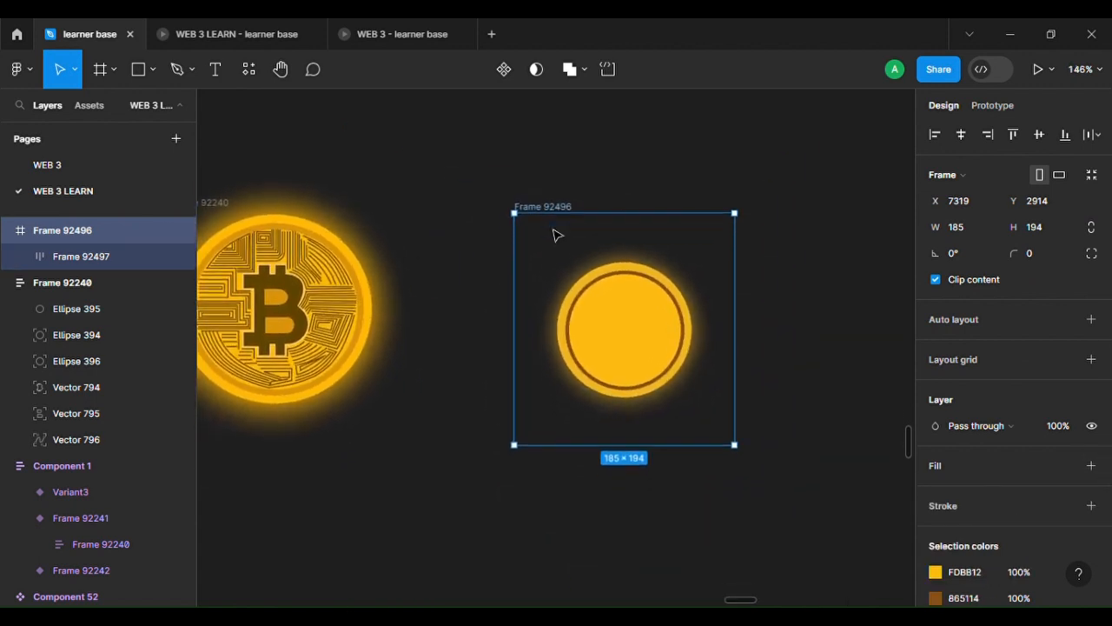
pyautogui.moveTo(552, 216); pyautogui.dragTo(546, 466)
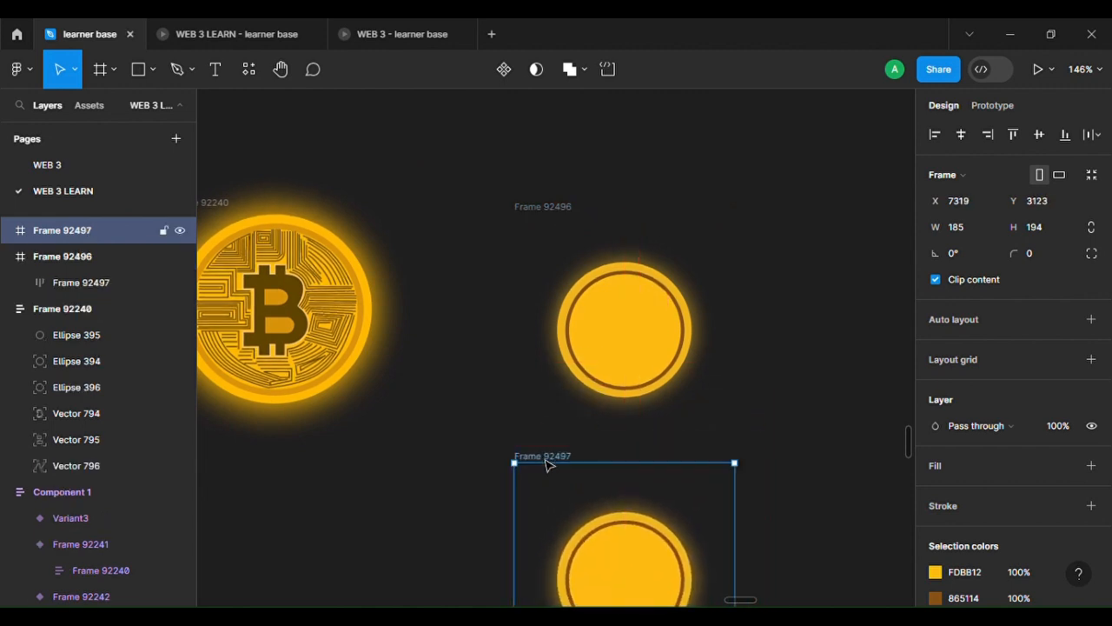
pyautogui.scroll(-3, 547, 465)
pyautogui.scroll(-2, 757, 415)
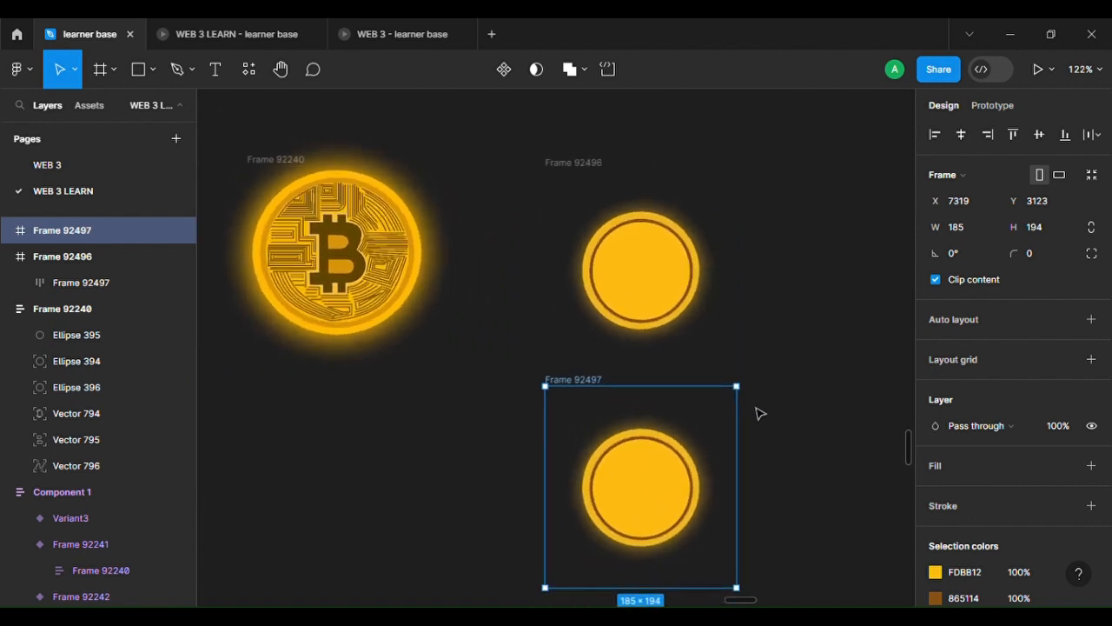
pyautogui.scroll(2, 730, 391)
pyautogui.scroll(-3, 656, 395)
pyautogui.scroll(-2, 656, 396)
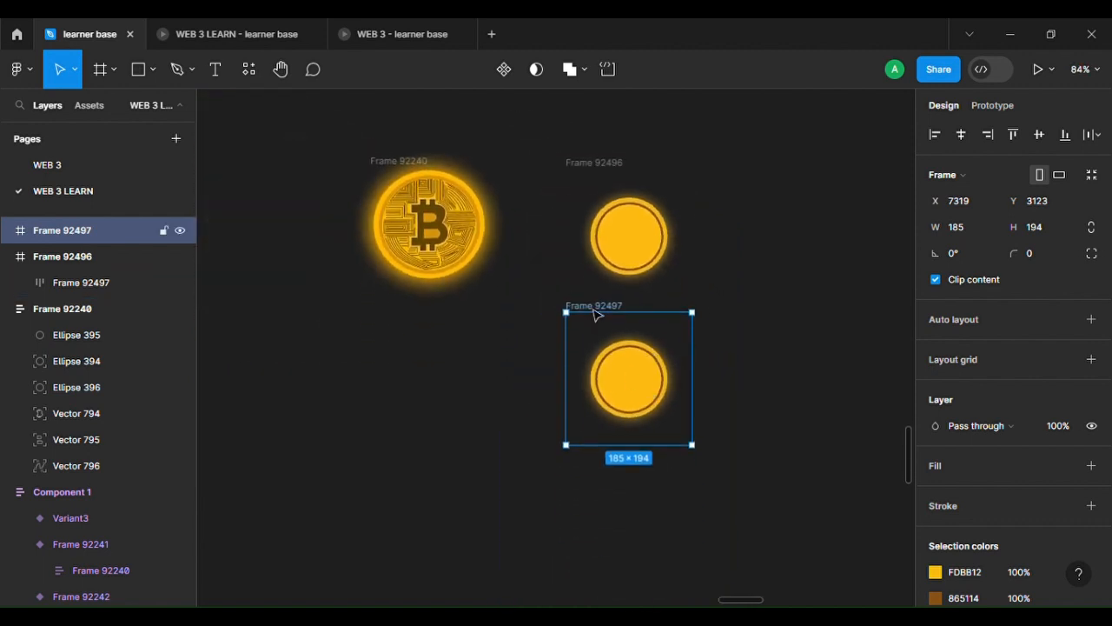
# Place a third copy of the coin frame straight below the second, at about Y 3359, undoing the first attempt.
pyautogui.moveTo(601, 313); pyautogui.dragTo(624, 460)
pyautogui.hotkey('ctrl', 'z')
pyautogui.moveTo(606, 315); pyautogui.dragTo(600, 473)
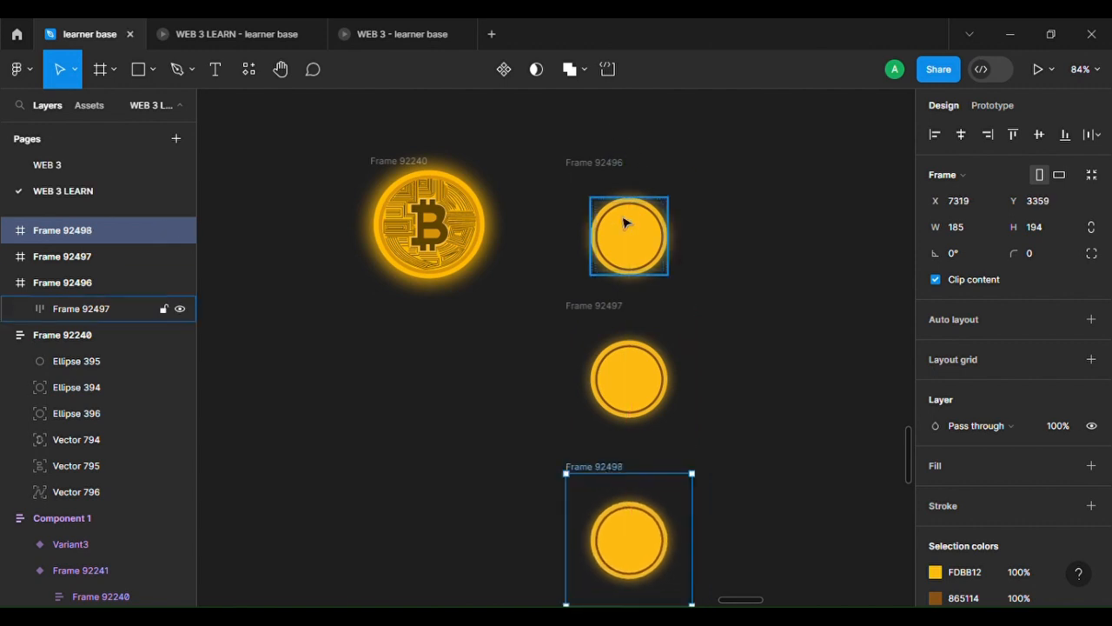
# Combine the three stacked coin frames into one component set.
pyautogui.moveTo(567, 133); pyautogui.dragTo(668, 537)
pyautogui.click(603, 177)
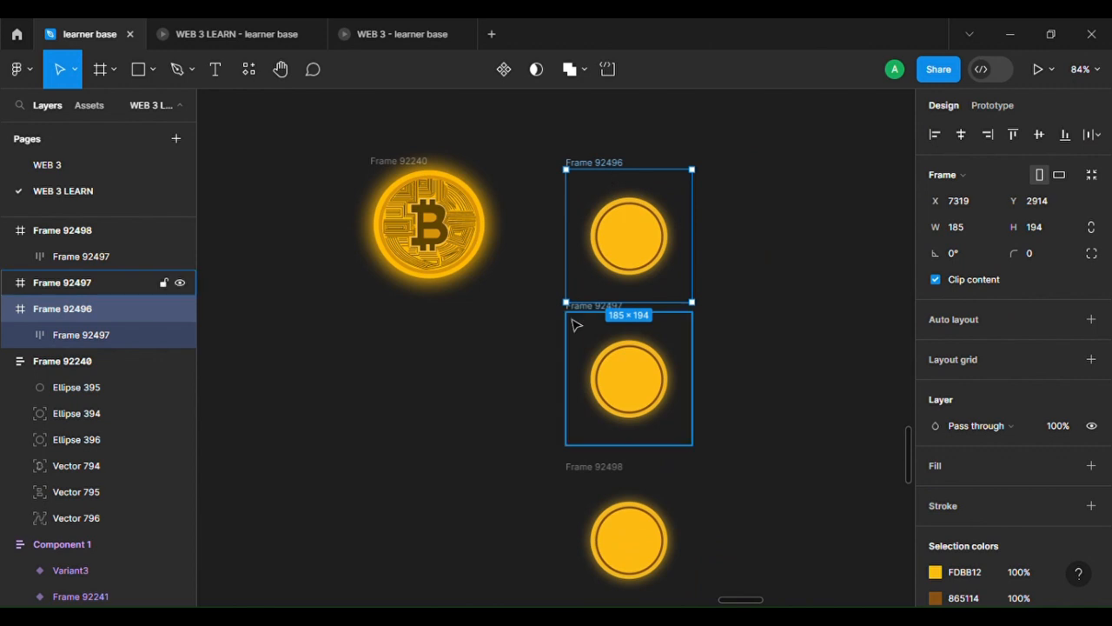
pyautogui.scroll(5, 579, 315)
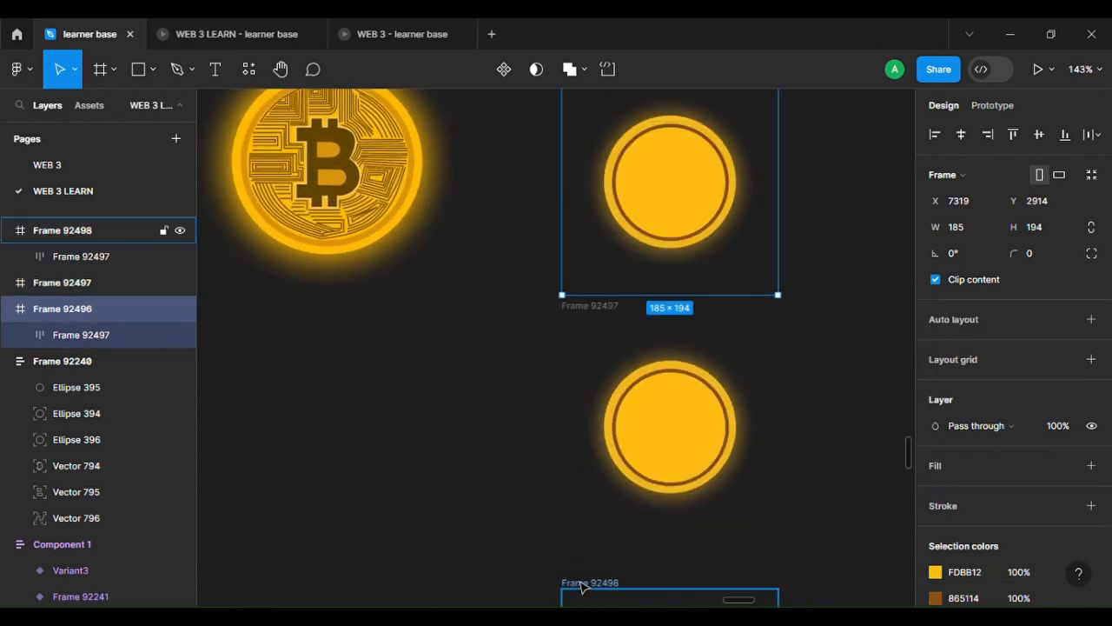
pyautogui.keyDown('shift'); pyautogui.click(589, 323); pyautogui.keyUp('shift')
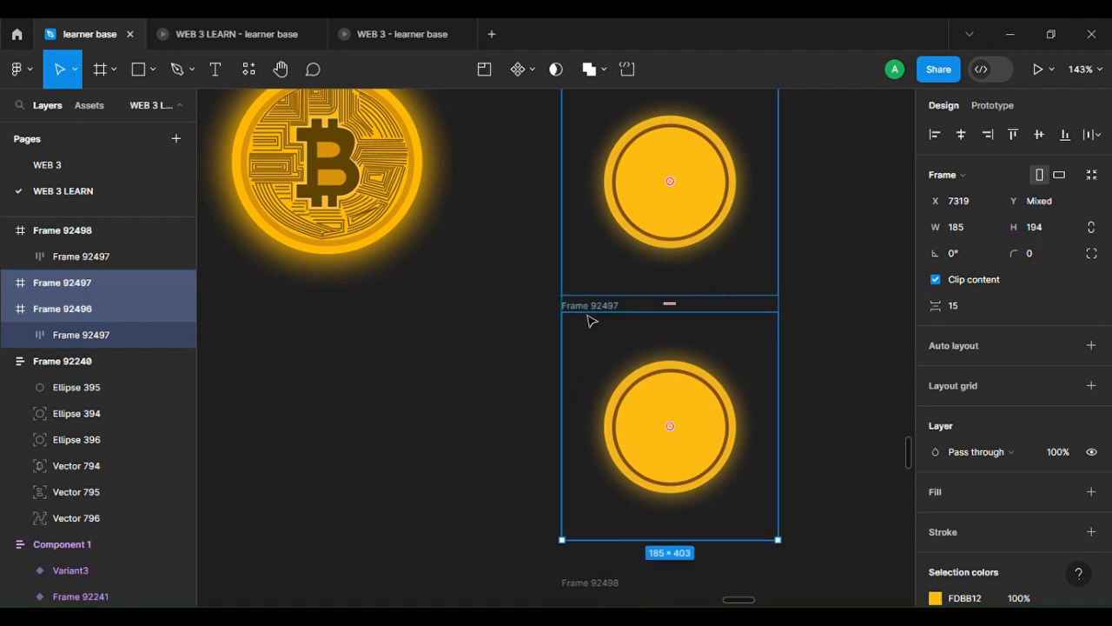
pyautogui.scroll(-3, 591, 318)
pyautogui.keyDown('shift'); pyautogui.click(571, 423); pyautogui.keyUp('shift')
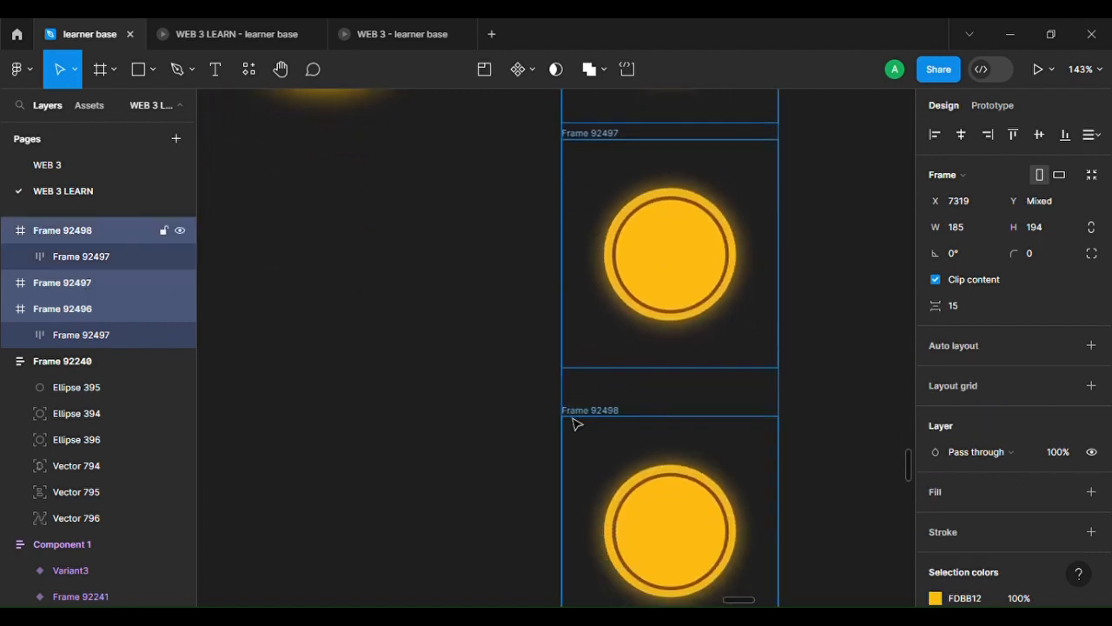
pyautogui.click(532, 78)
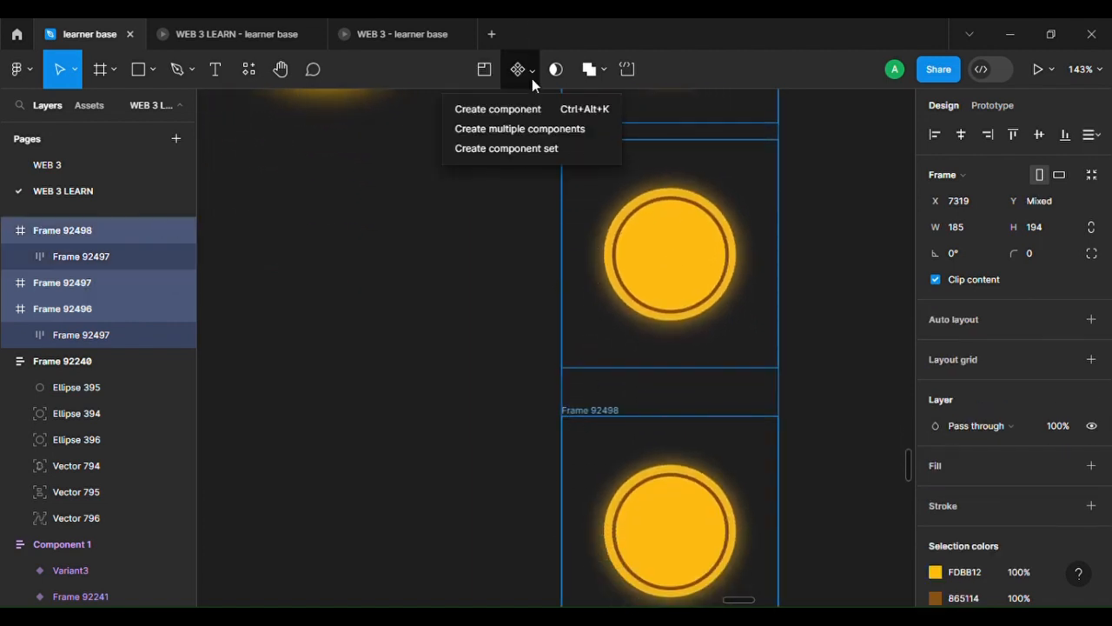
pyautogui.click(519, 151)
# Scale the coin inside the first variant down to about 54 × 54 px, leaving its frame as is.
pyautogui.scroll(-3, 796, 299)
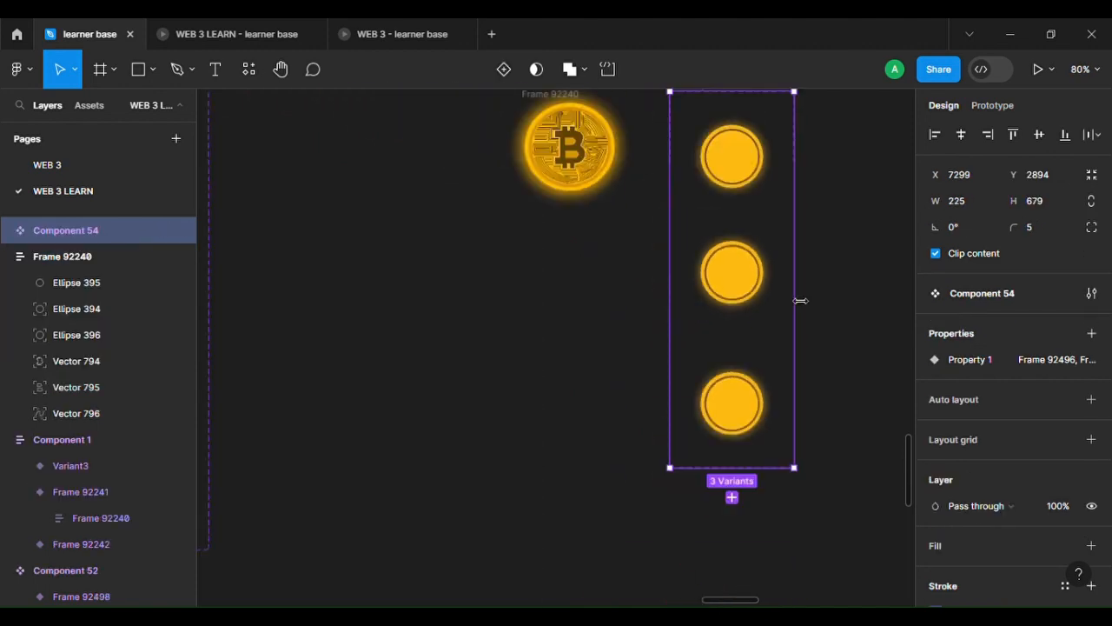
pyautogui.scroll(2, 796, 299)
pyautogui.scroll(5, 796, 299)
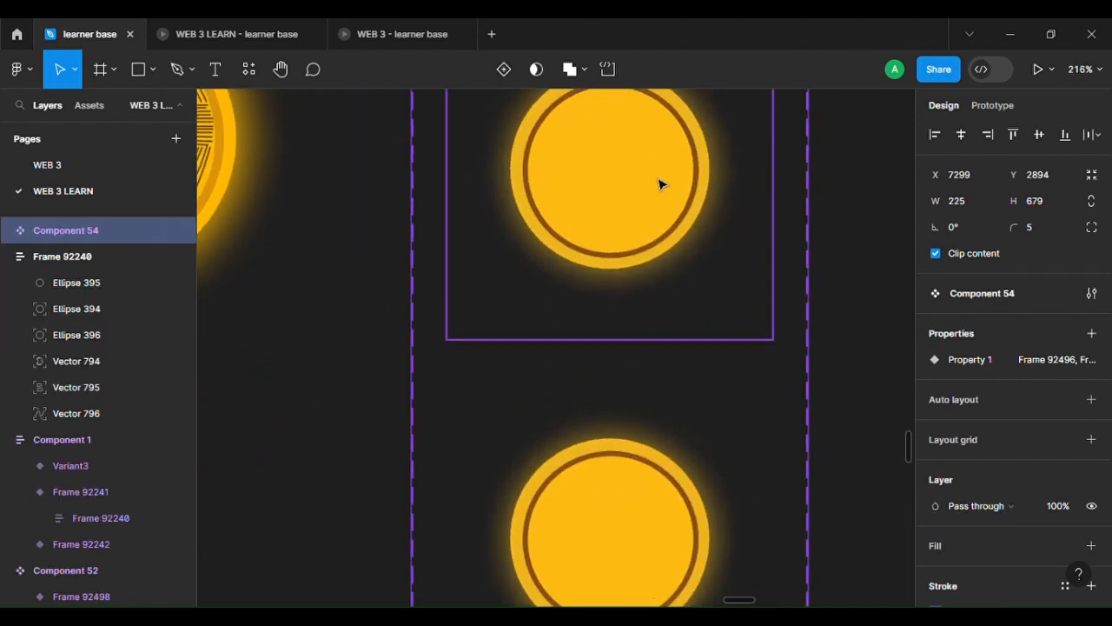
pyautogui.doubleClick(634, 177)
pyautogui.scroll(3, 635, 177)
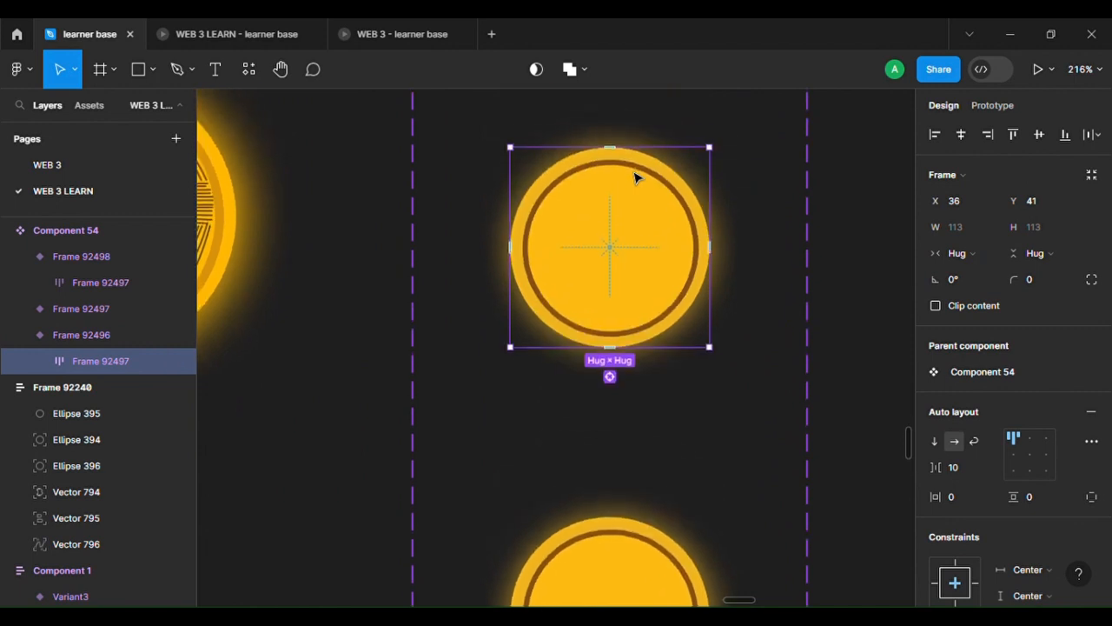
pyautogui.press('k')
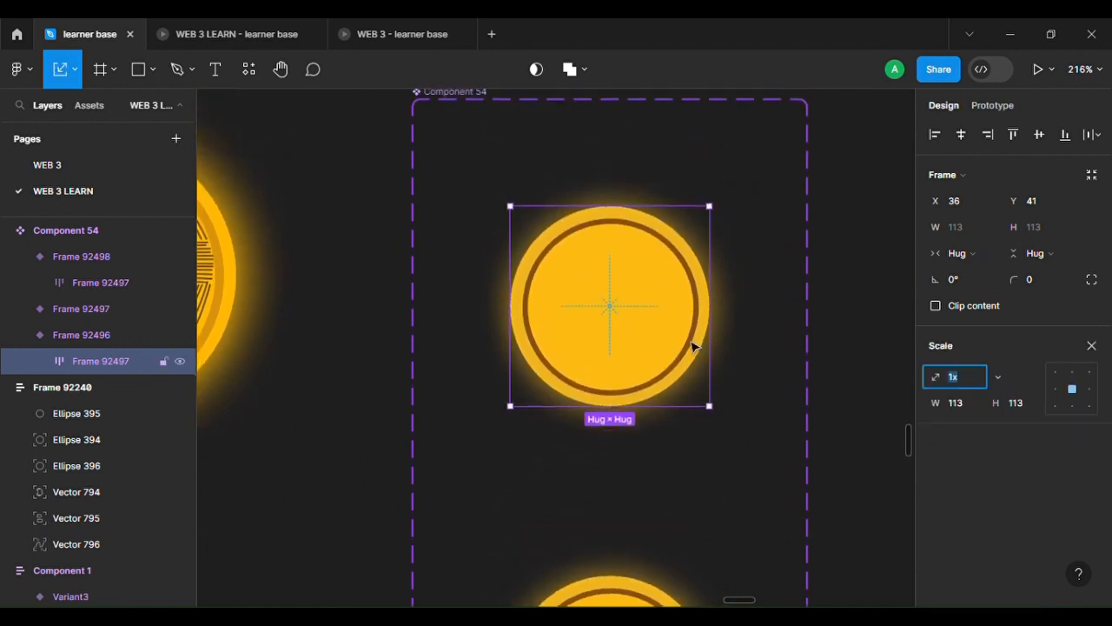
pyautogui.moveTo(665, 418); pyautogui.dragTo(654, 317)
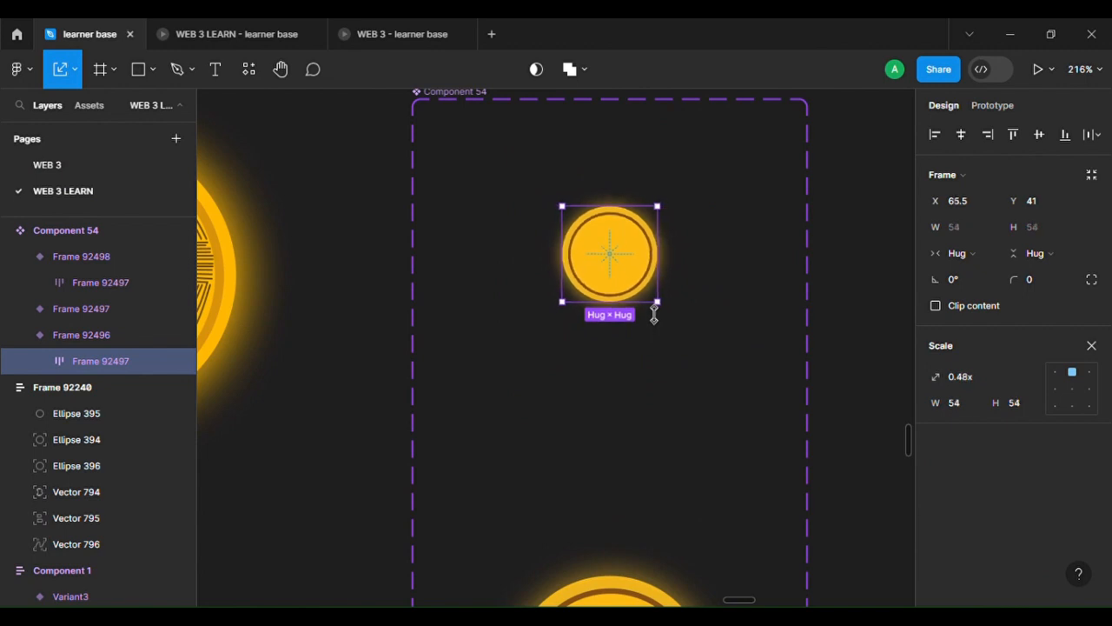
# Centre the shrunken coin vertically and horizontally within the first variant.
pyautogui.scroll(3, 614, 269)
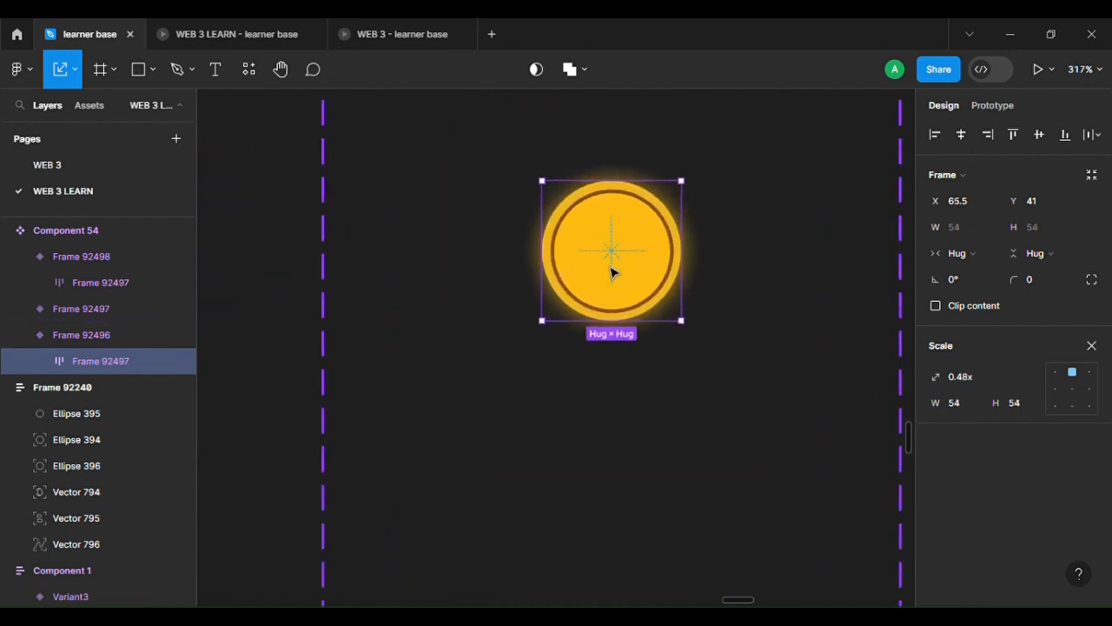
pyautogui.click(1036, 141)
pyautogui.click(965, 137)
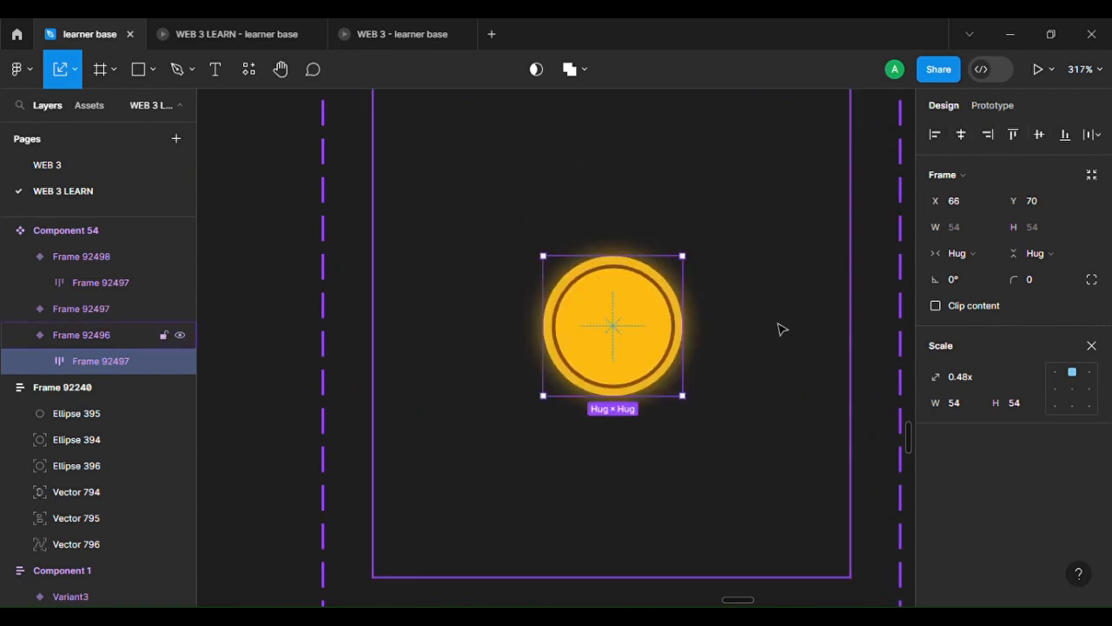
# Finish scaling and set the first variant's coin layer opacity to 0%.
pyautogui.scroll(-5, 785, 330)
pyautogui.click(1092, 346)
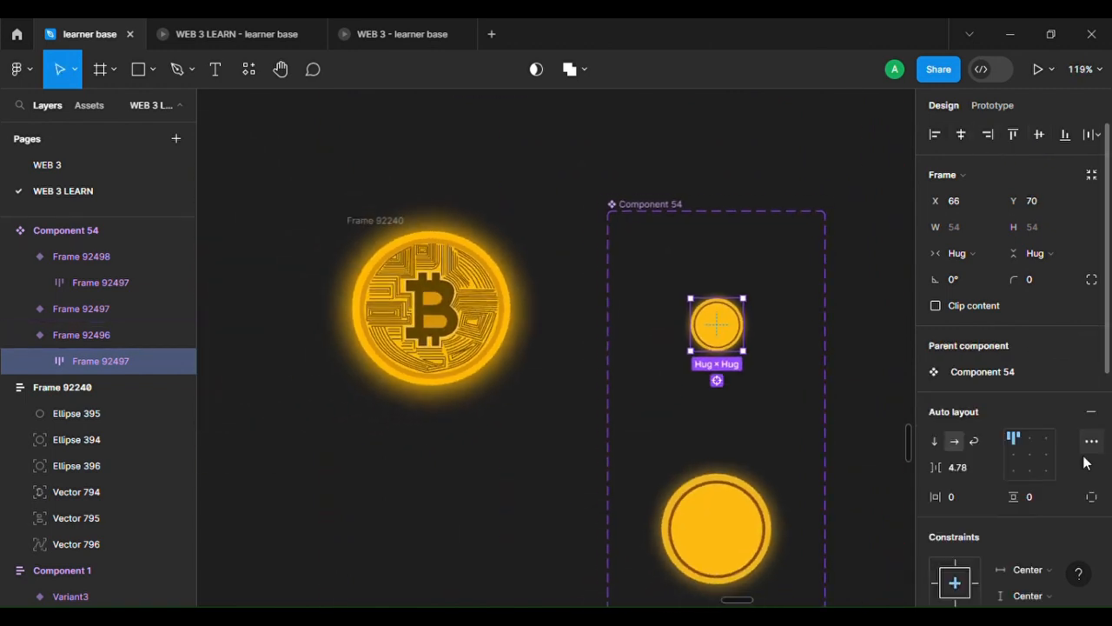
pyautogui.scroll(-2, 1045, 534)
pyautogui.scroll(-1, 1045, 539)
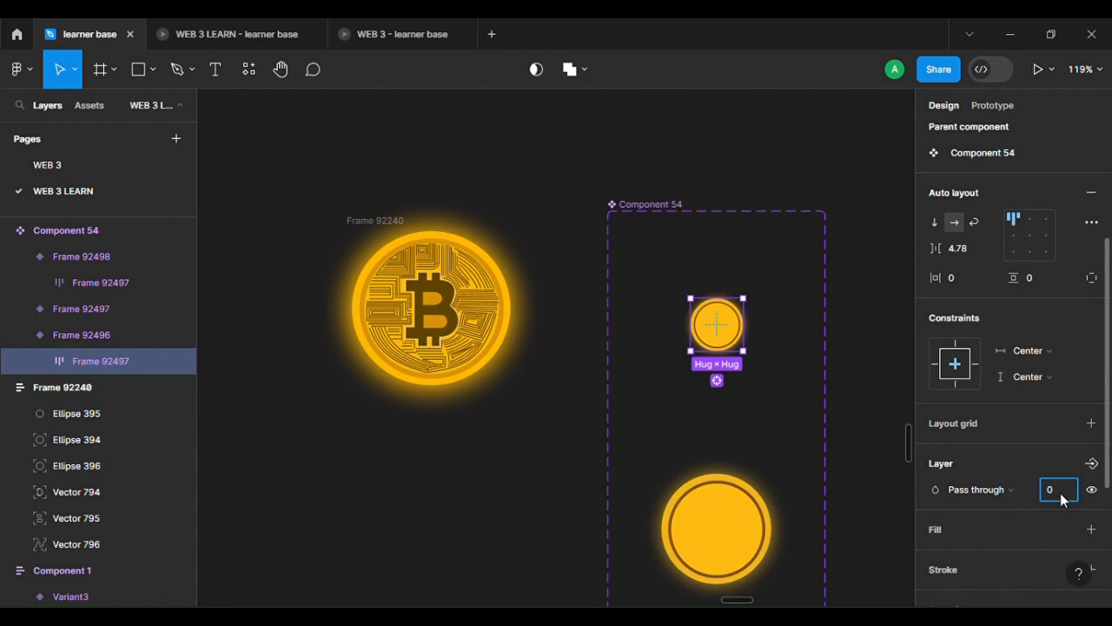
pyautogui.press('Return')
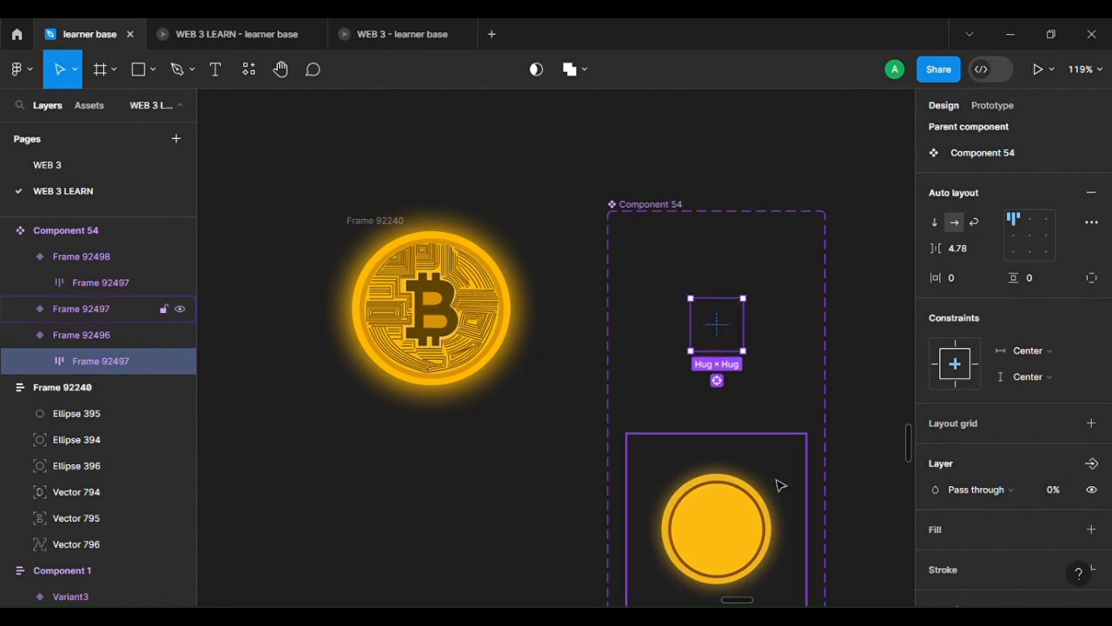
# Nudge the coin inside the second variant about 25 px upward within its frame.
pyautogui.scroll(-3, 778, 485)
pyautogui.scroll(-1, 765, 477)
pyautogui.hscroll(1, 765, 476)
pyautogui.click(658, 397)
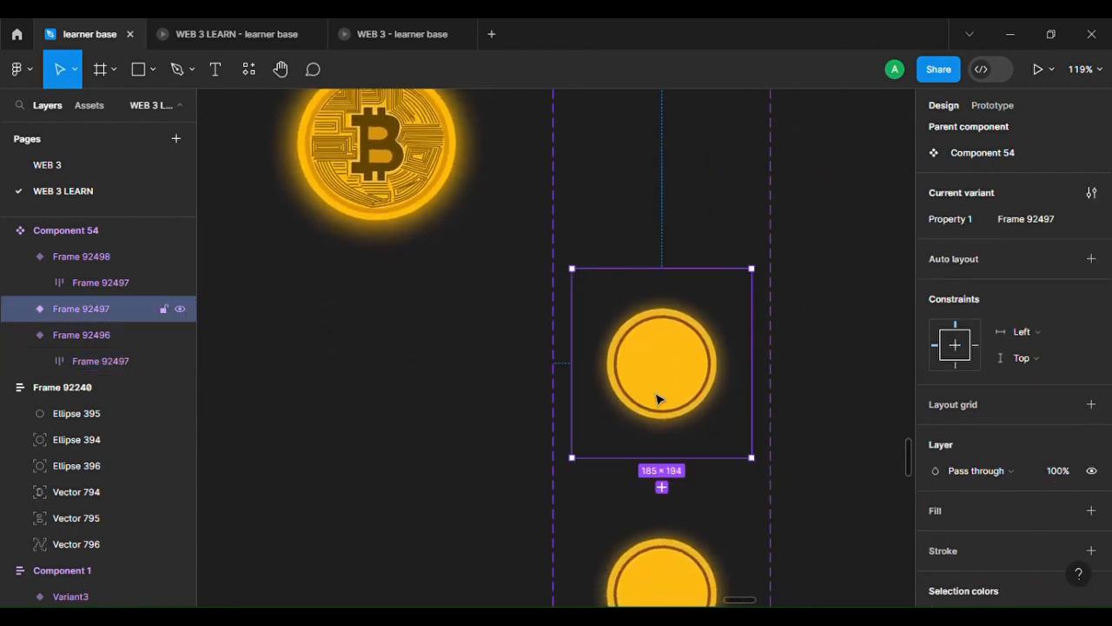
pyautogui.click(658, 398)
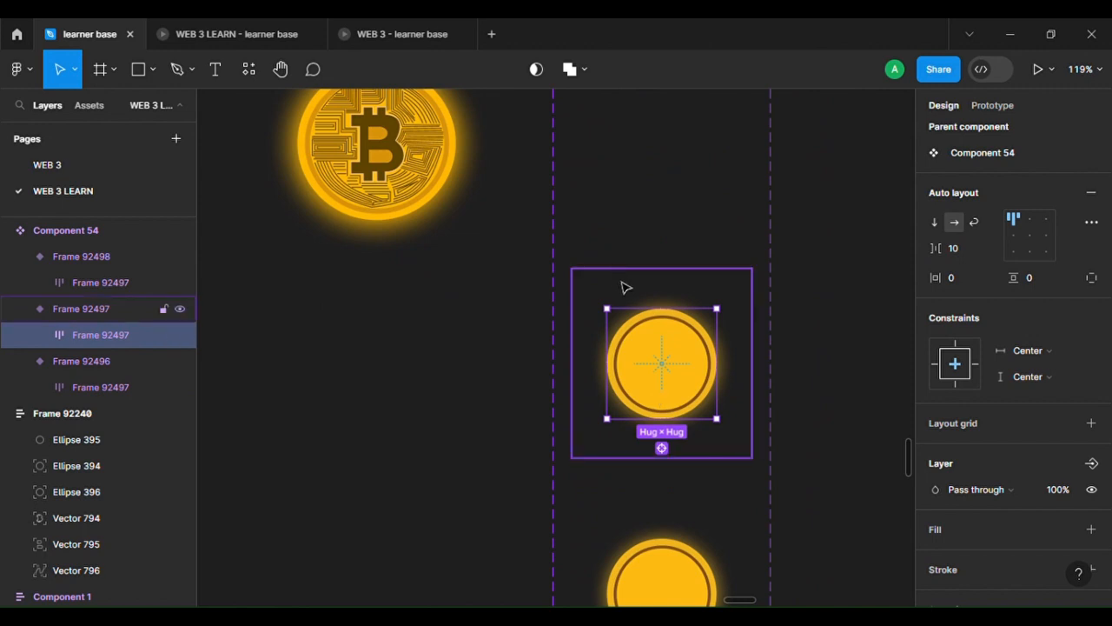
pyautogui.press('alt')
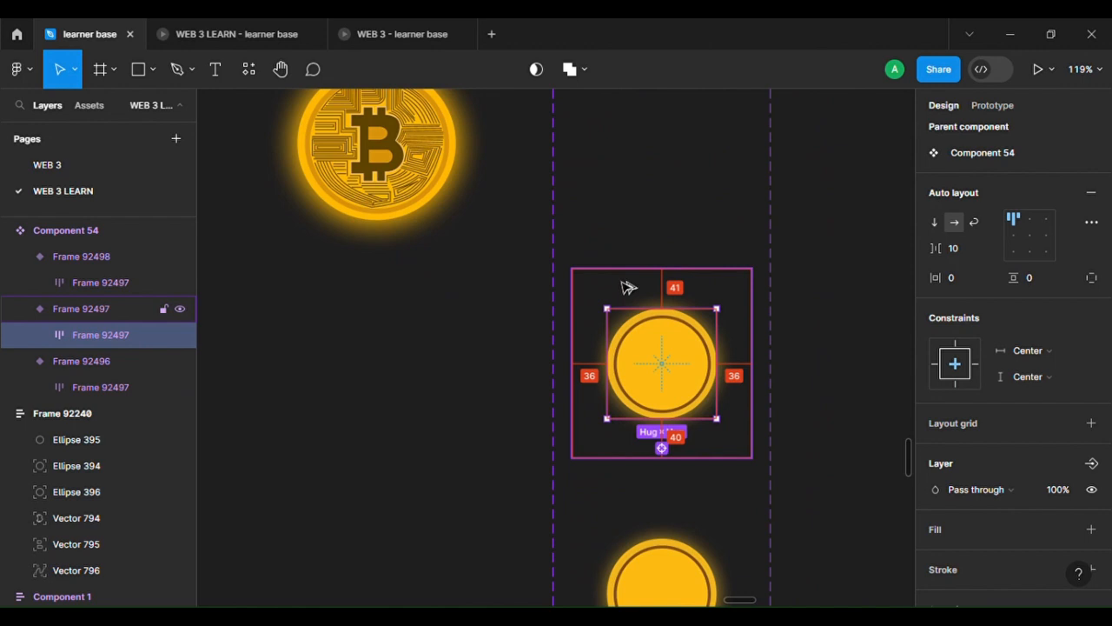
pyautogui.press('Up')
pyautogui.press('Up')
pyautogui.press('Up')
pyautogui.press('Up')
pyautogui.press('Up')
pyautogui.press('Up')
pyautogui.press('Up')
pyautogui.press('Up')
pyautogui.press('Up')
pyautogui.press('Up')
pyautogui.press('Up')
pyautogui.press('Up')
pyautogui.press('Up')
pyautogui.press('Up')
pyautogui.press('Up')
pyautogui.press('Up')
pyautogui.press('Up')
pyautogui.press('Up')
pyautogui.press('Up')
pyautogui.press('Up')
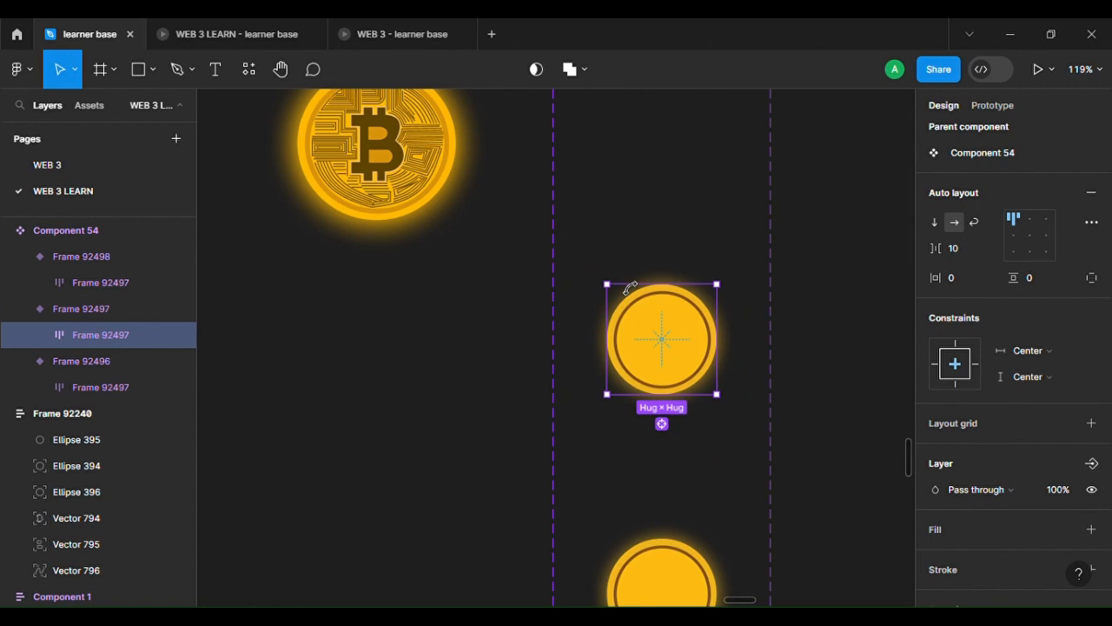
# Nudge the coin inside the third variant 15 px downward, 56 px from the frame's top and 25 px from its bottom.
pyautogui.scroll(-3, 630, 288)
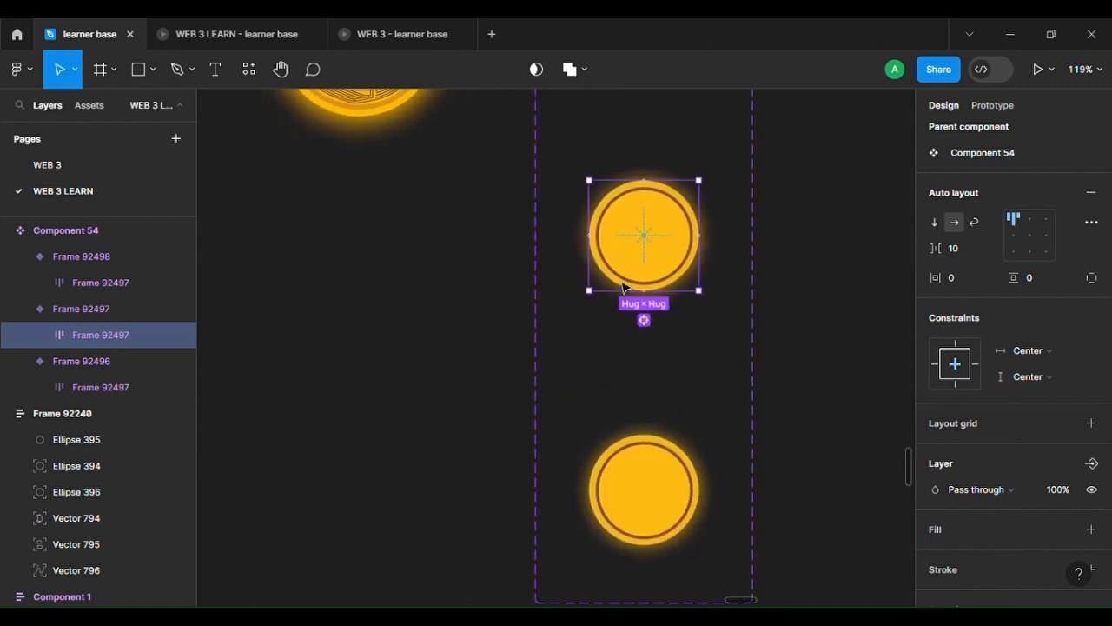
pyautogui.click(656, 485)
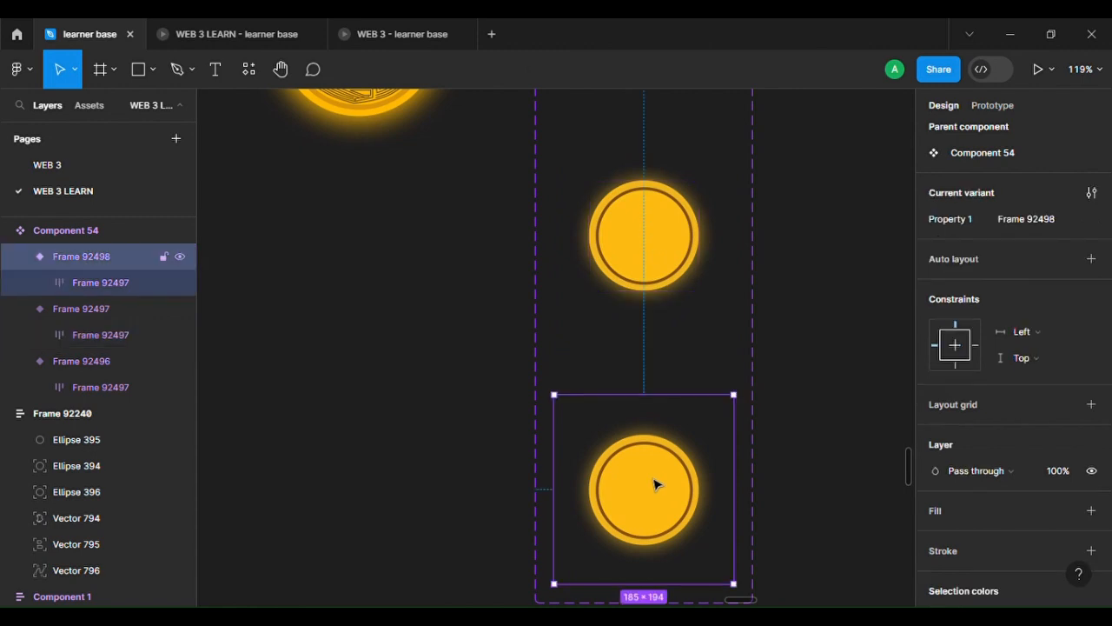
pyautogui.doubleClick(656, 484)
pyautogui.press('alt')
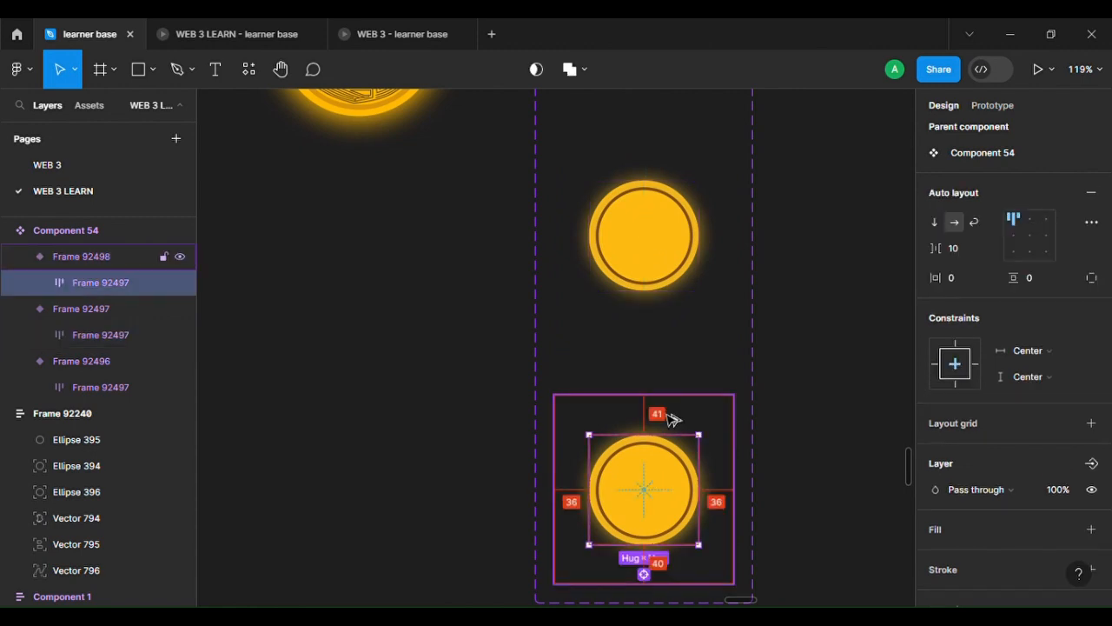
pyautogui.hotkey('shift', 'Down')
pyautogui.press('Down')
pyautogui.press('Down')
pyautogui.press('Down')
pyautogui.press('Down')
pyautogui.press('Down')
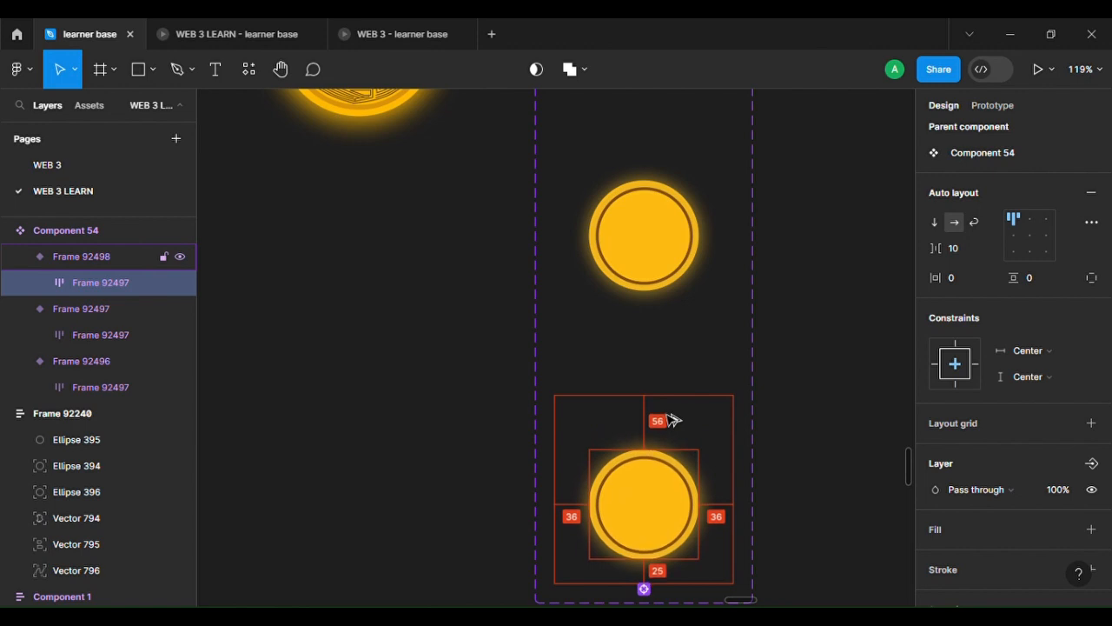
pyautogui.click(832, 361)
# Add a prototype interaction that changes the empty first variant to the second variant.
pyautogui.scroll(-5, 808, 378)
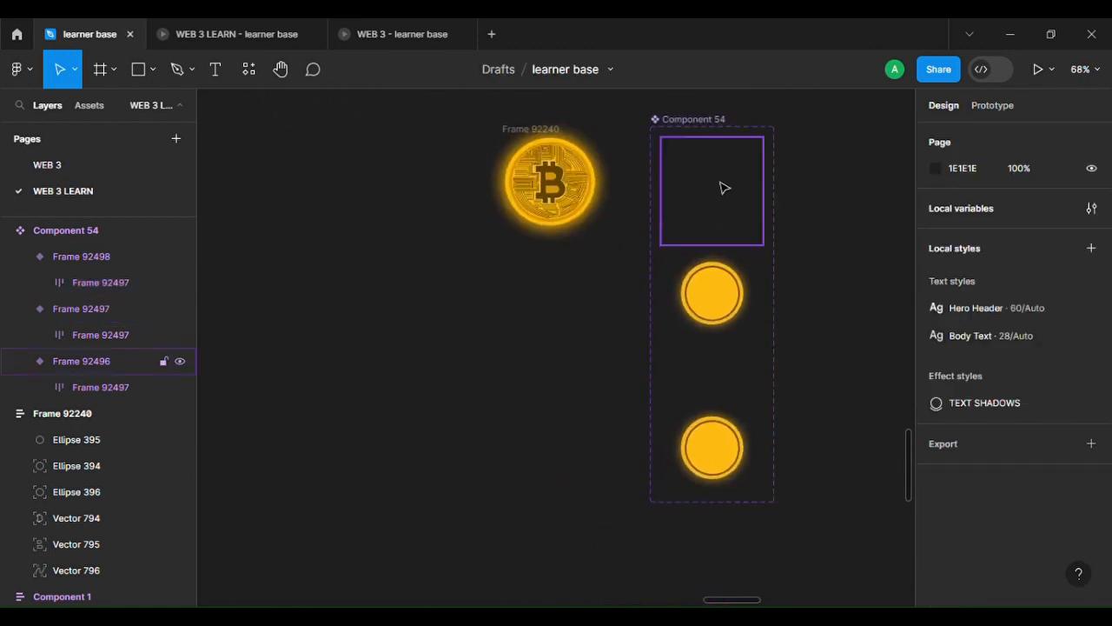
pyautogui.scroll(3, 723, 186)
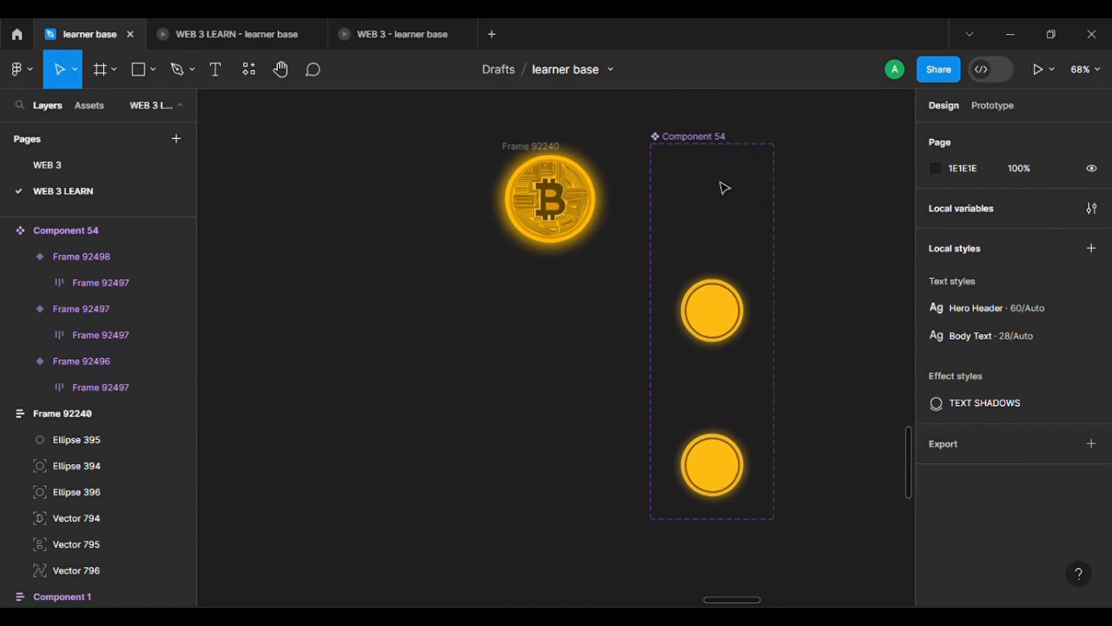
pyautogui.click(704, 225)
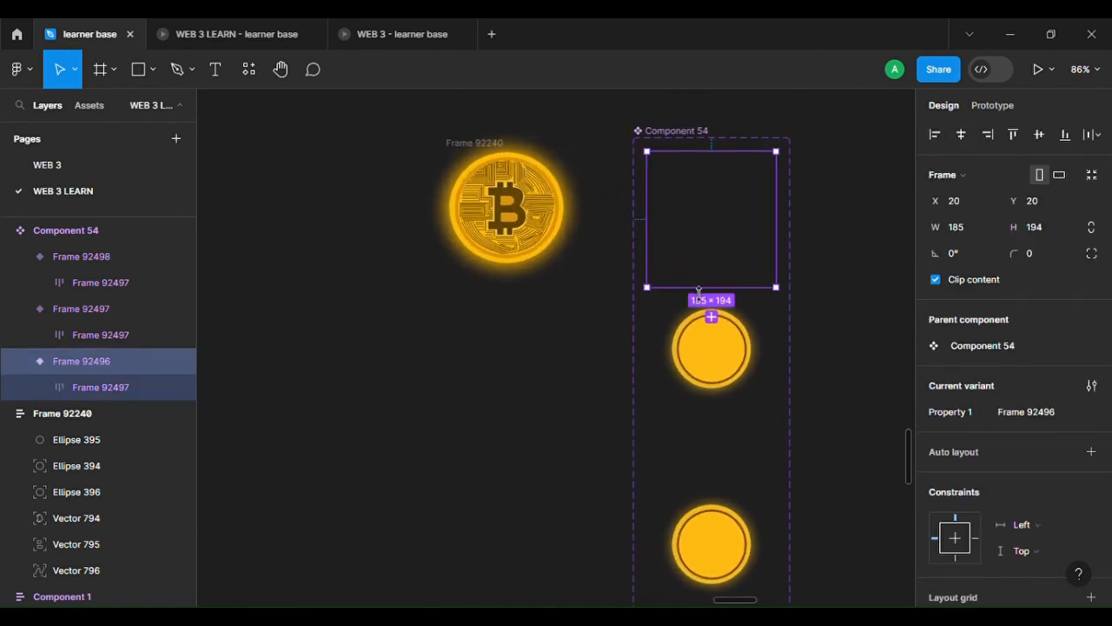
pyautogui.hotkey('shift', 'e')
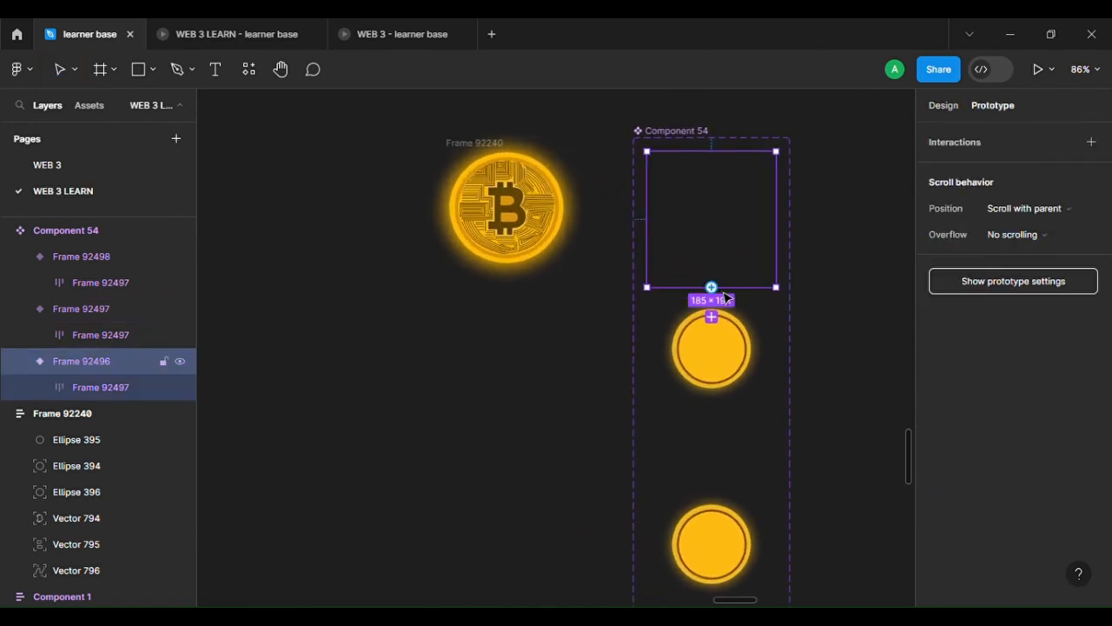
pyautogui.moveTo(712, 287); pyautogui.dragTo(713, 315)
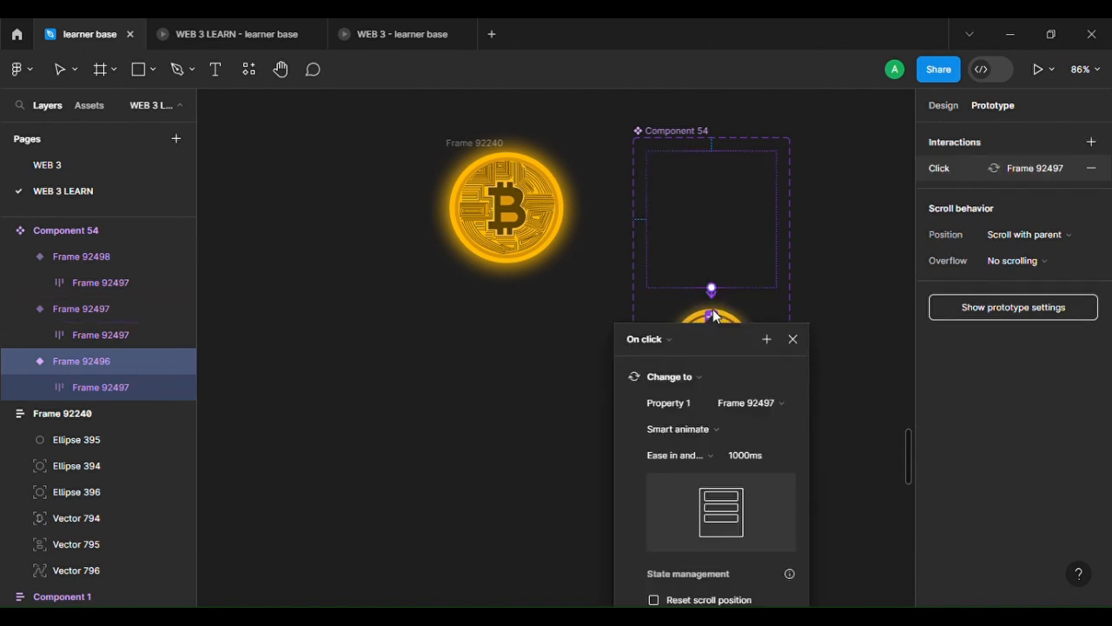
# Trigger the first variant's interaction After delay with 1 ms, and set its Smart animate duration to 800 ms.
pyautogui.click(648, 343)
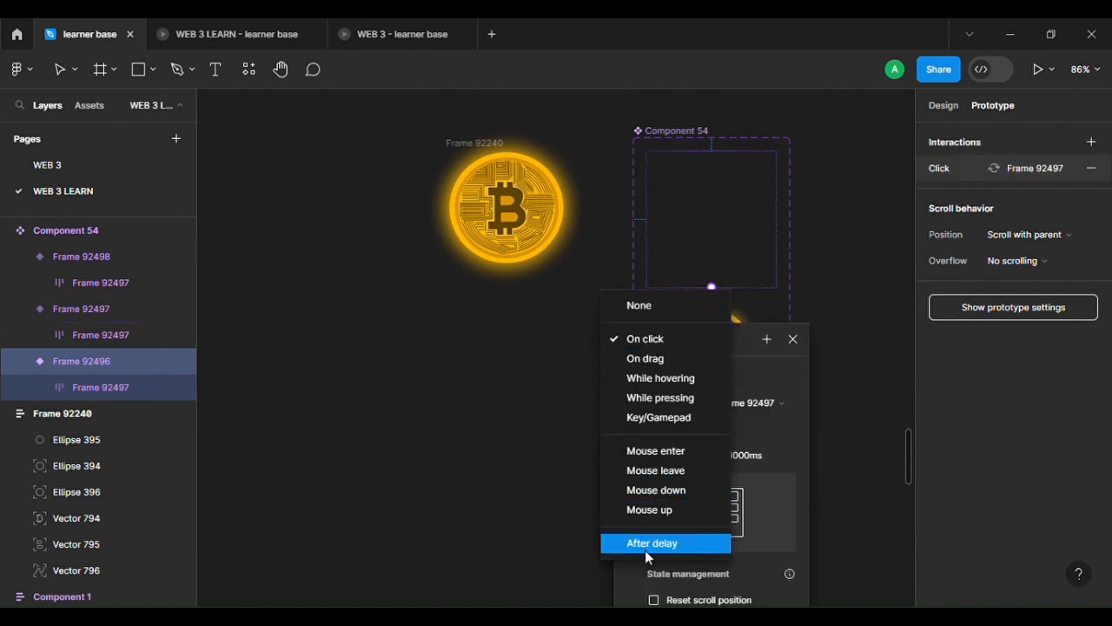
pyautogui.click(645, 543)
pyautogui.click(665, 364)
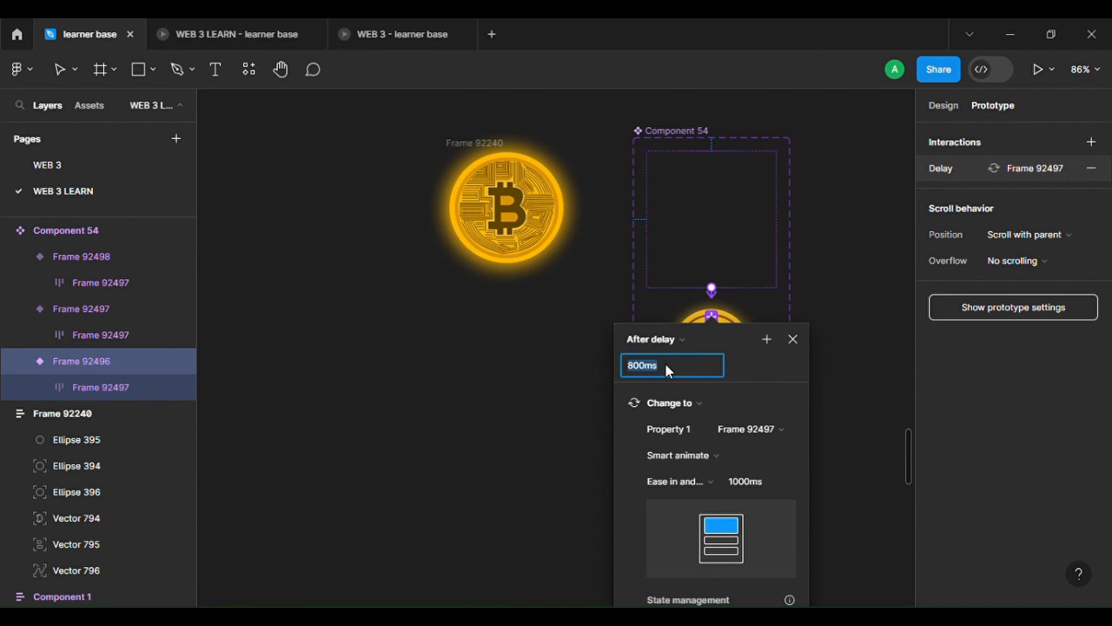
pyautogui.write('1')
pyautogui.click(742, 484)
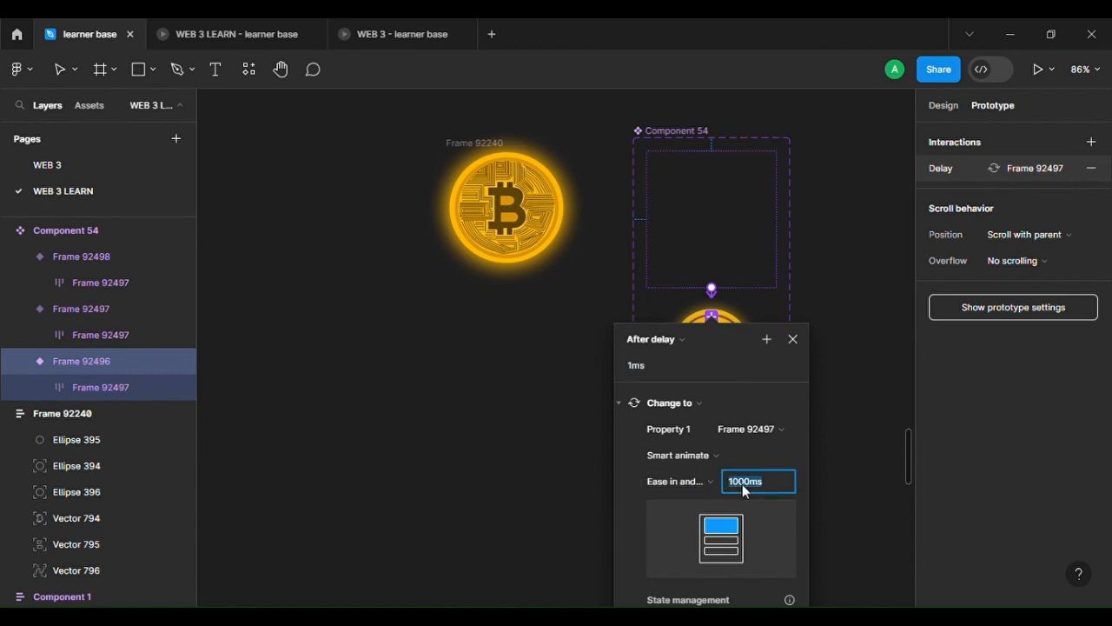
pyautogui.scroll(-3, 661, 457)
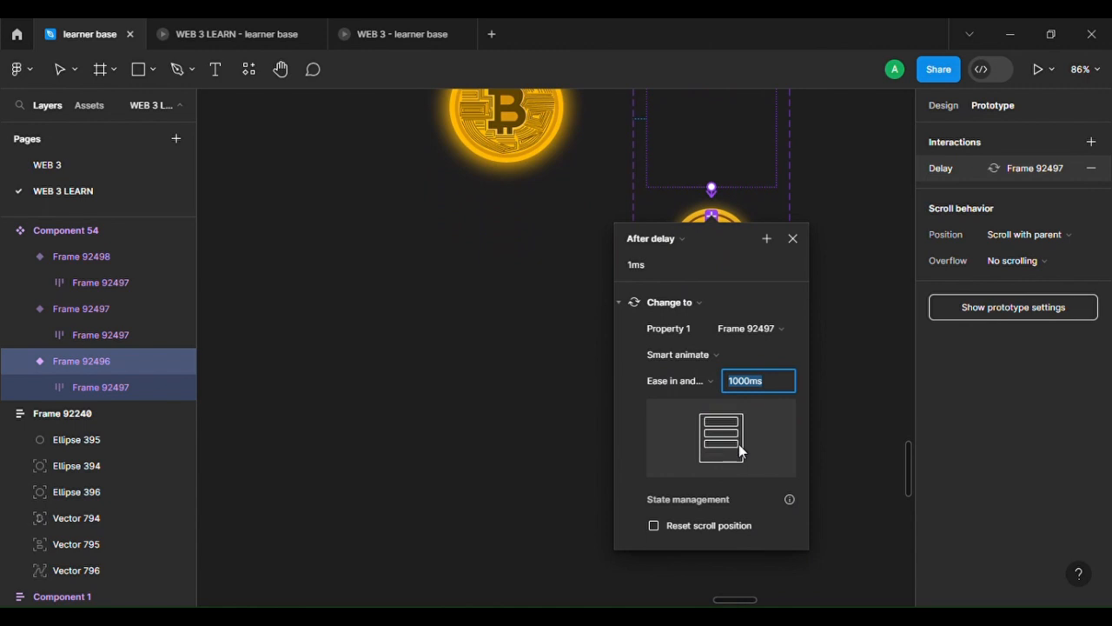
pyautogui.write('800')
pyautogui.click(866, 442)
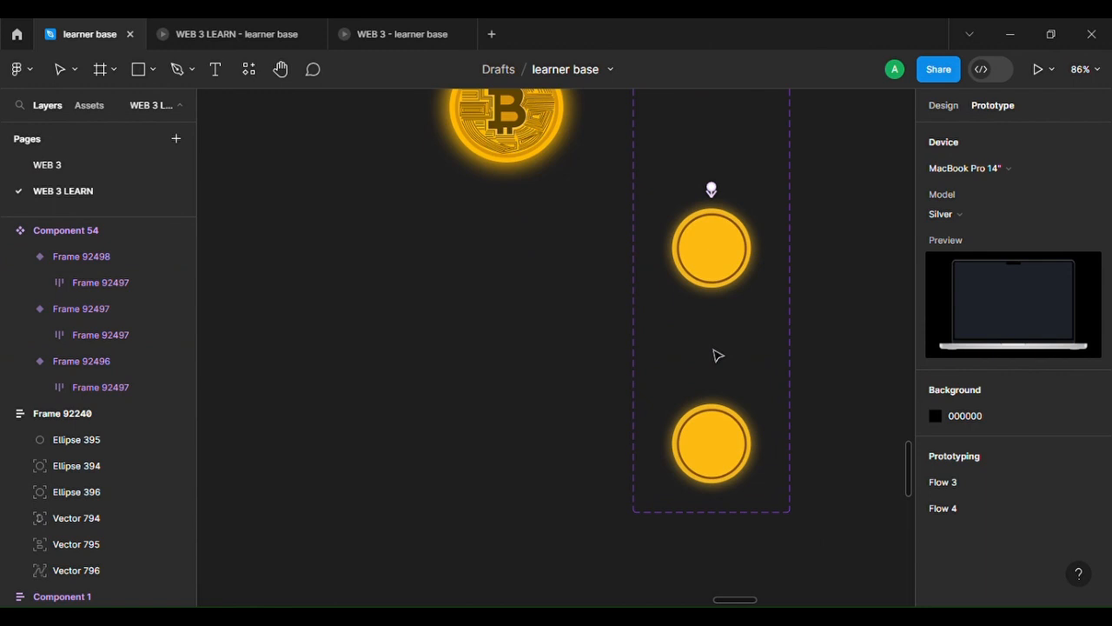
# Add an interaction that changes the second coin variant to the third, triggered After delay with 1 ms.
pyautogui.click(707, 250)
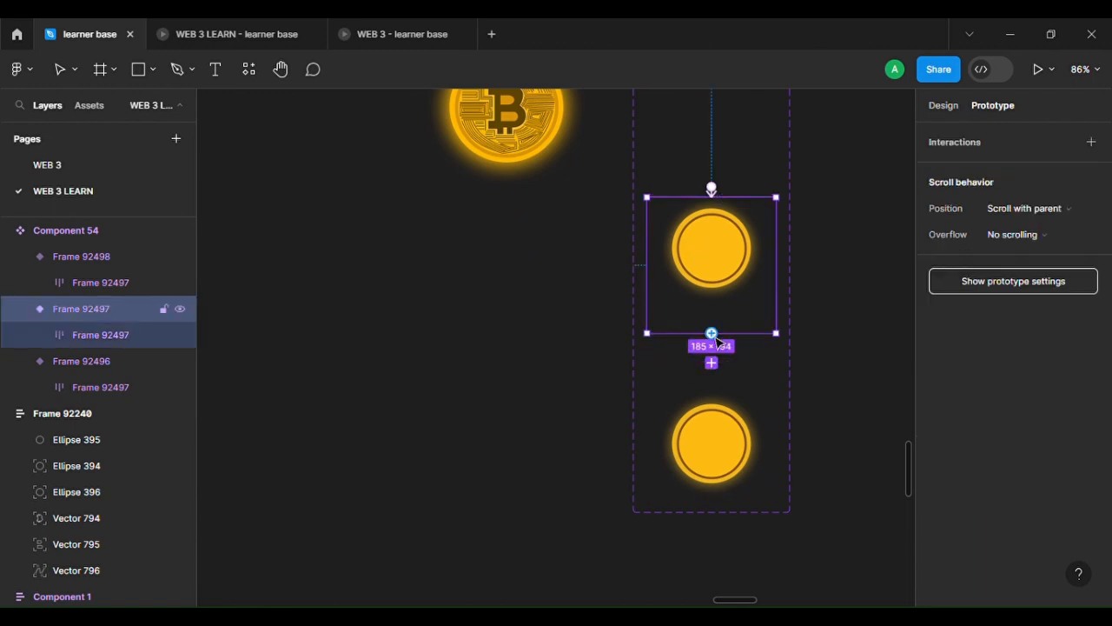
pyautogui.click(711, 362)
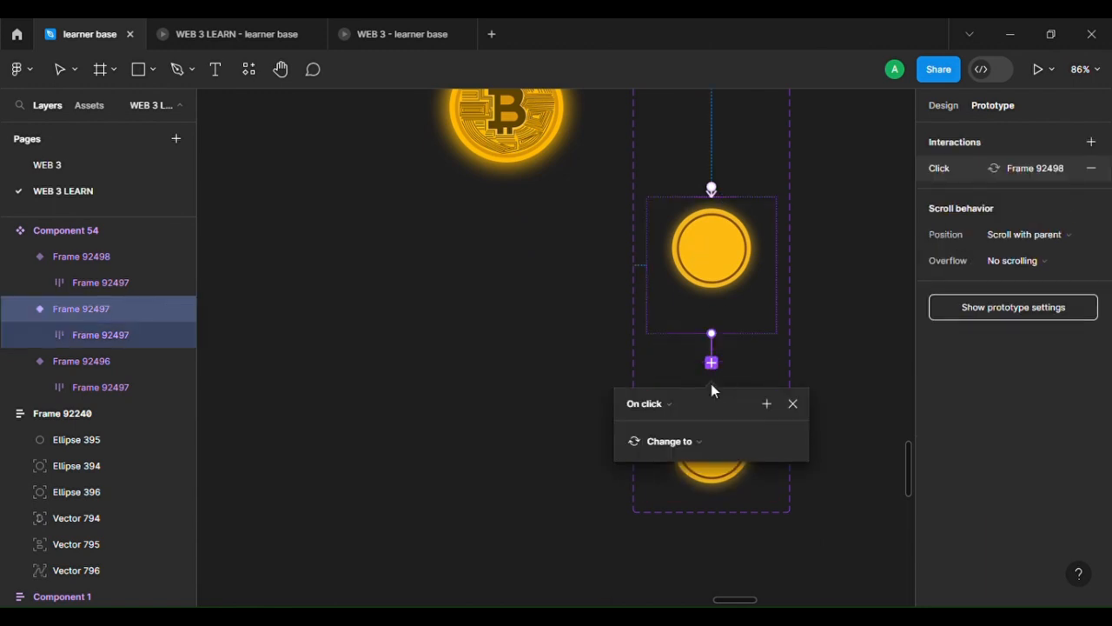
pyautogui.click(667, 405)
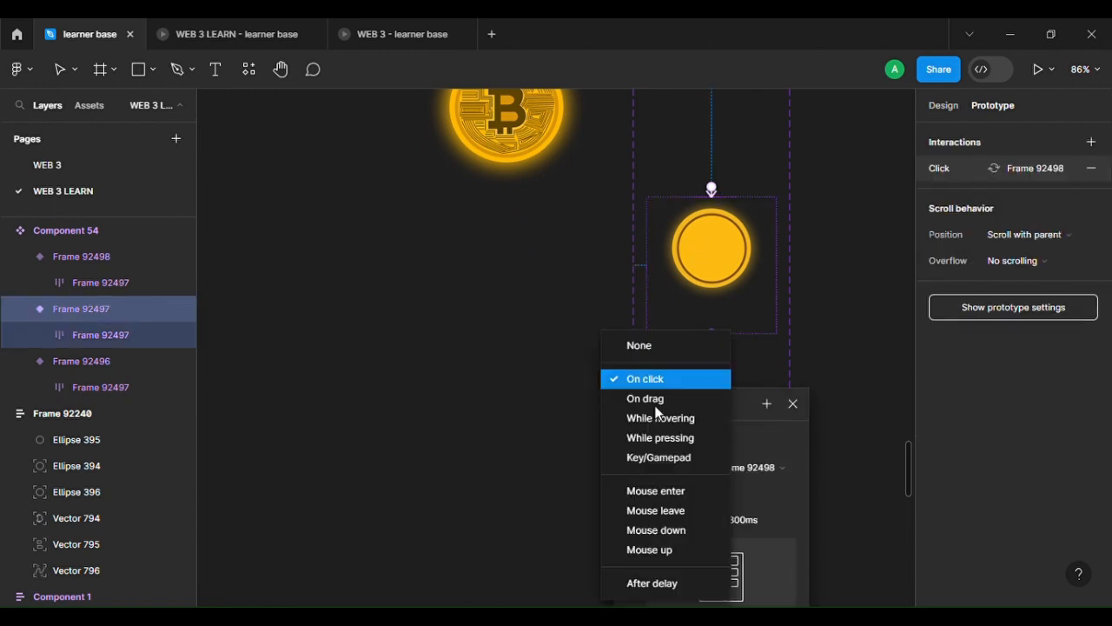
pyautogui.click(661, 586)
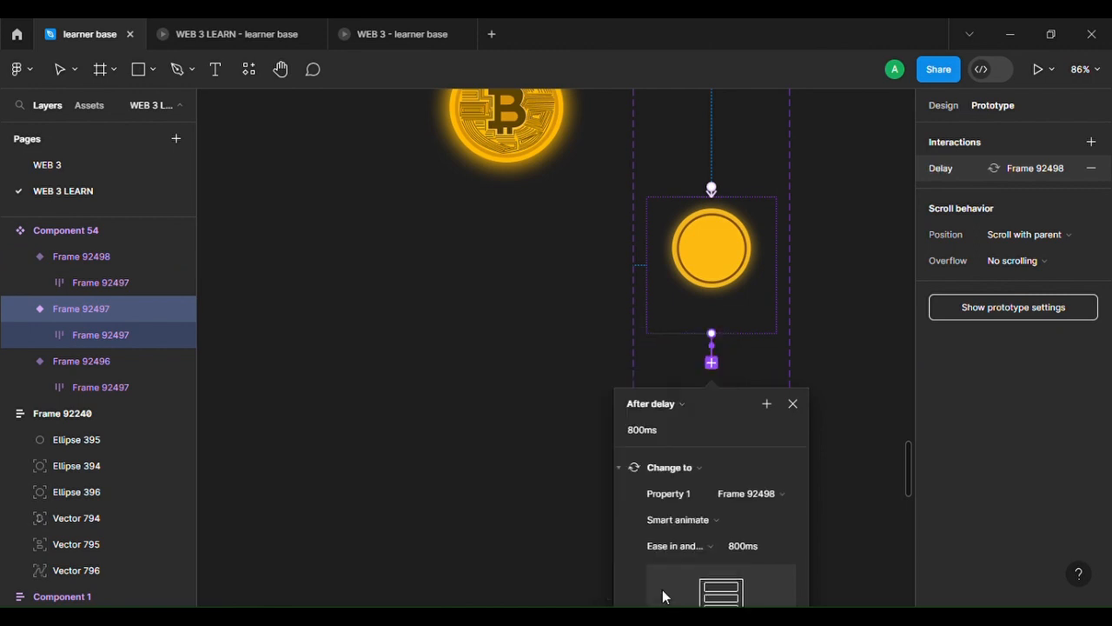
pyautogui.click(674, 434)
pyautogui.write('1')
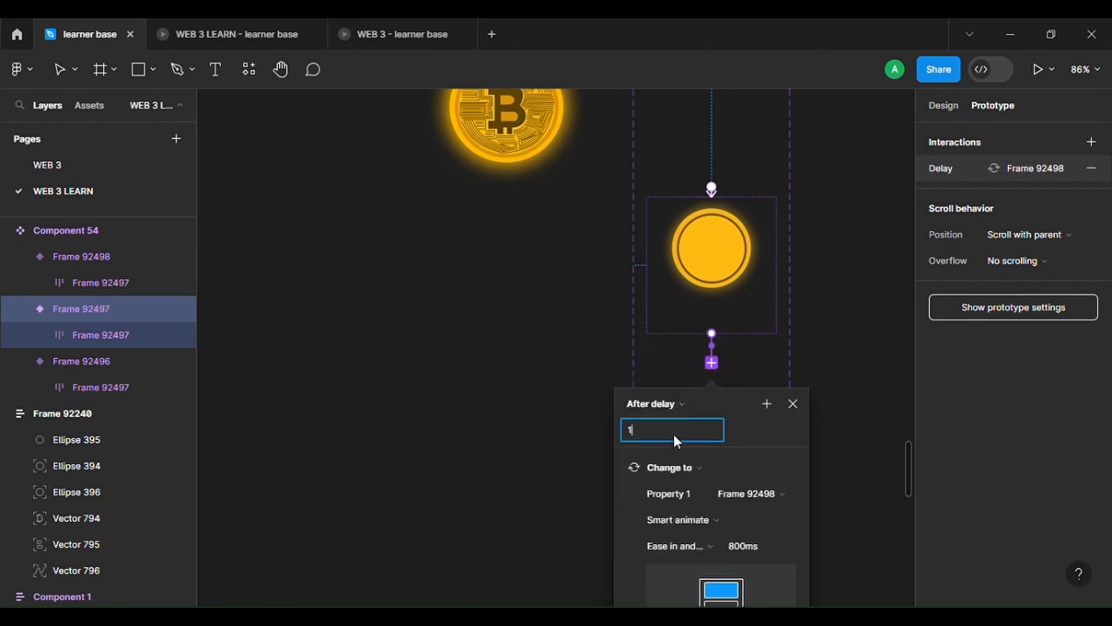
pyautogui.press('Return')
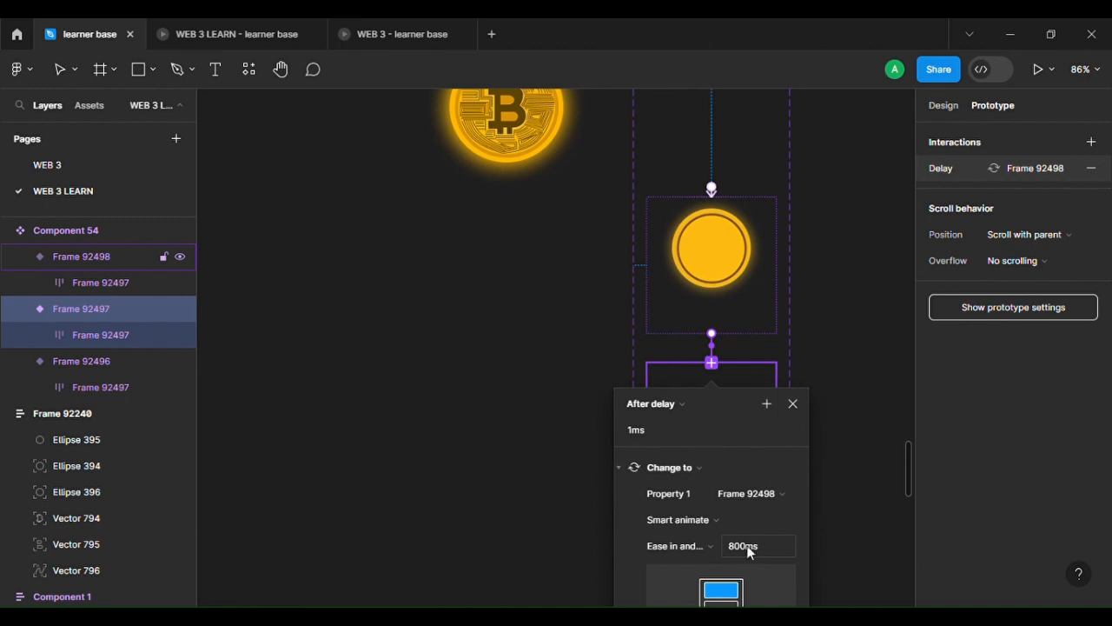
pyautogui.click(873, 354)
# Connect the third coin variant back to the second with a prototype interaction.
pyautogui.click(721, 414)
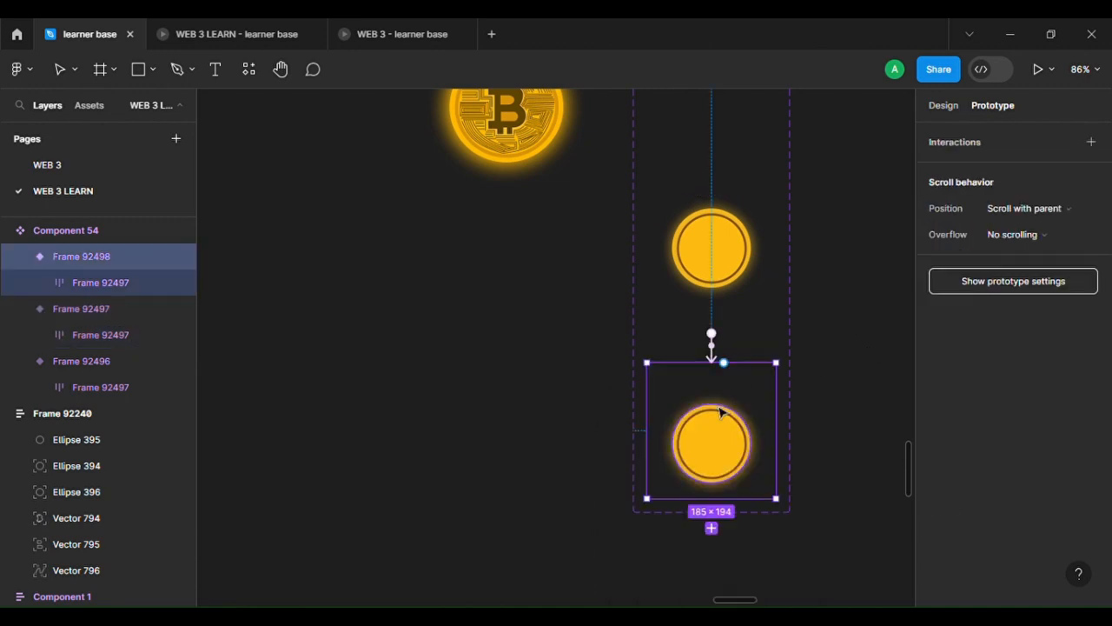
pyautogui.keyDown('ctrl'); pyautogui.scroll(5, 720, 410); pyautogui.keyUp('ctrl')
pyautogui.keyDown('ctrl'); pyautogui.scroll(-4, 730, 246); pyautogui.keyUp('ctrl')
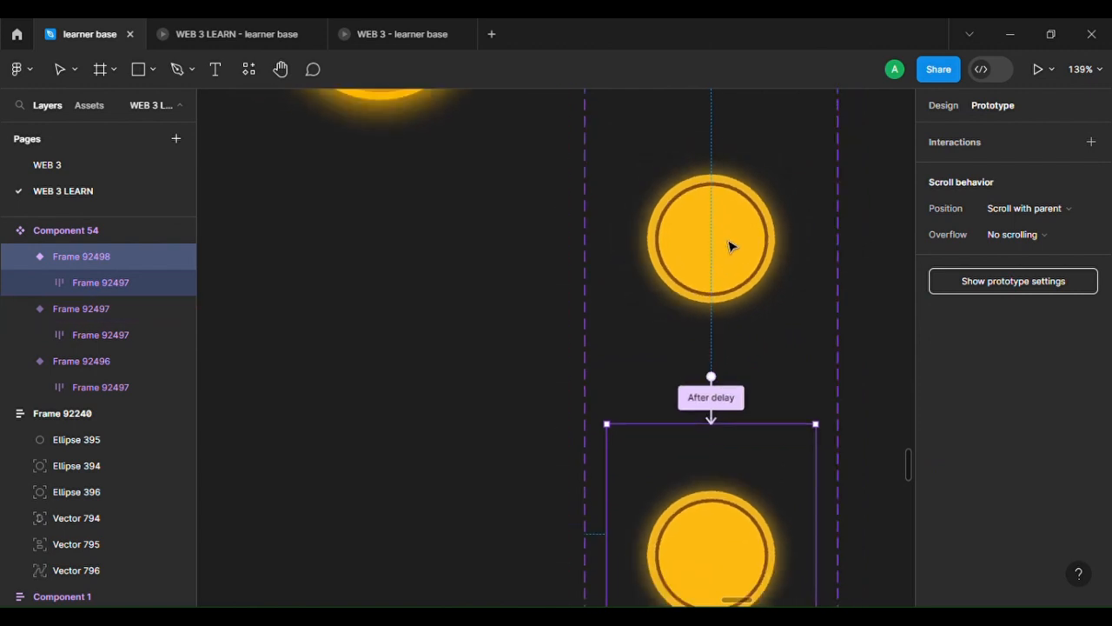
pyautogui.scroll(2, 734, 260)
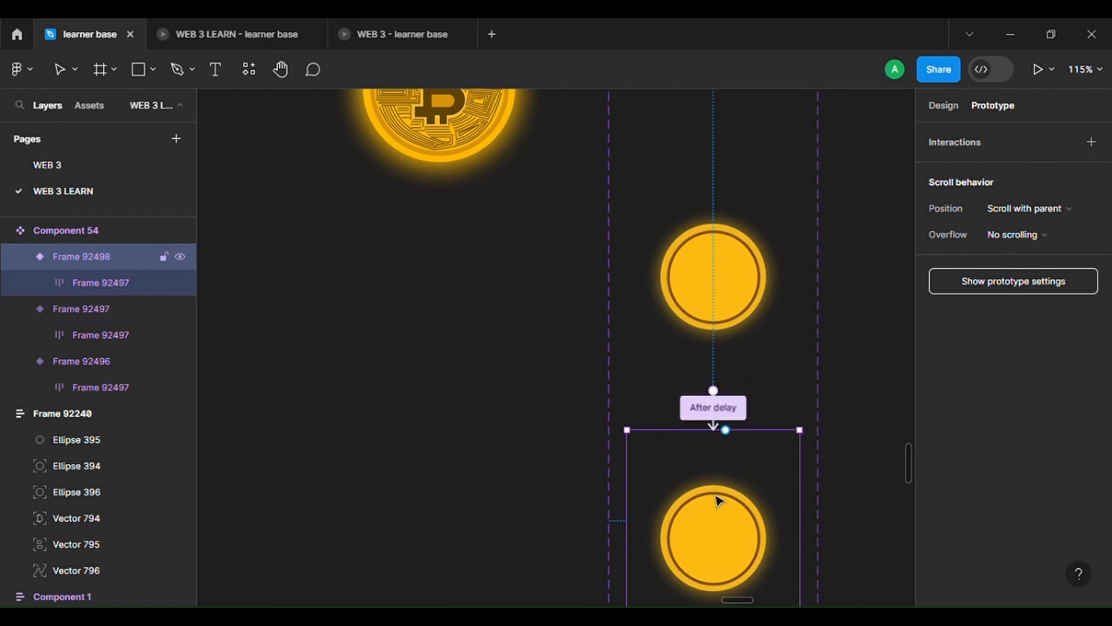
pyautogui.keyDown('ctrl'); pyautogui.scroll(5, 734, 433); pyautogui.keyUp('ctrl')
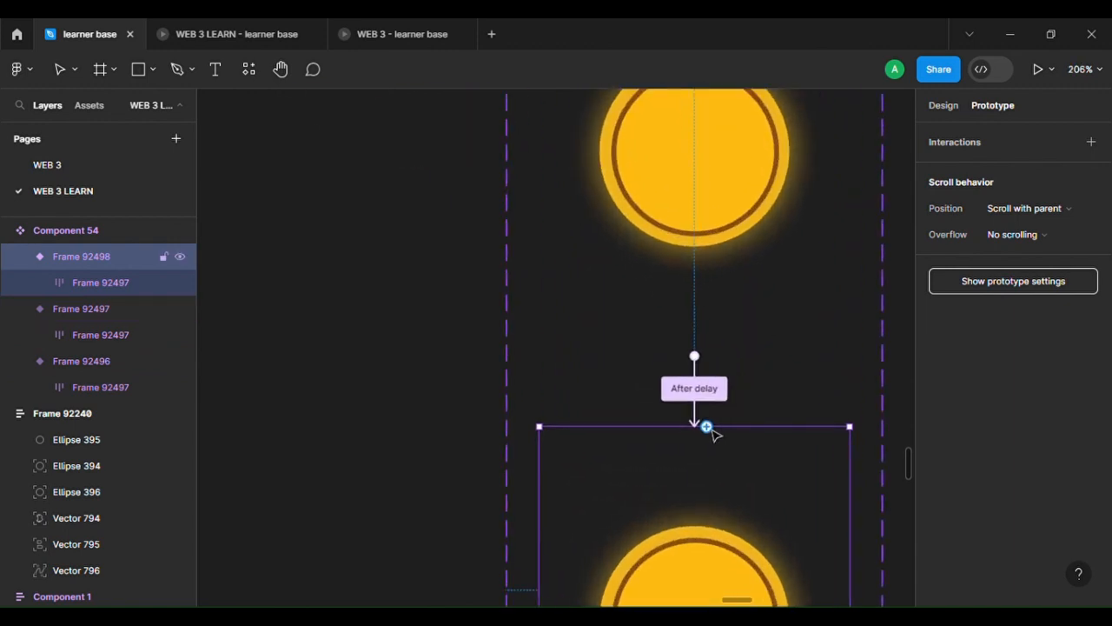
pyautogui.moveTo(707, 427); pyautogui.dragTo(718, 349)
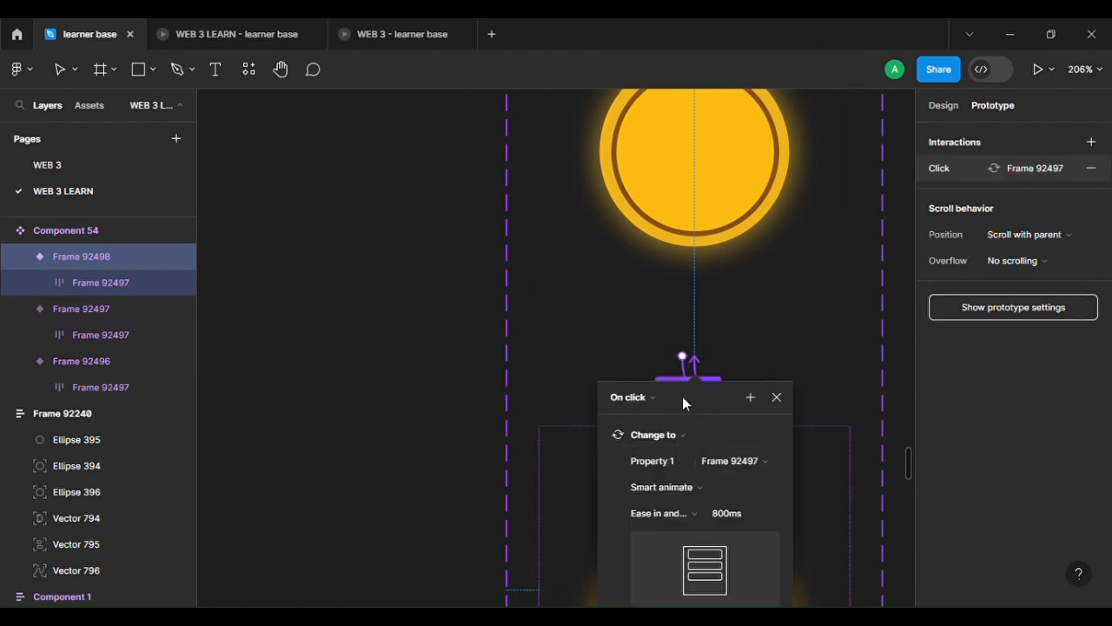
# Trigger the third variant's interaction After delay with 1 ms.
pyautogui.click(661, 400)
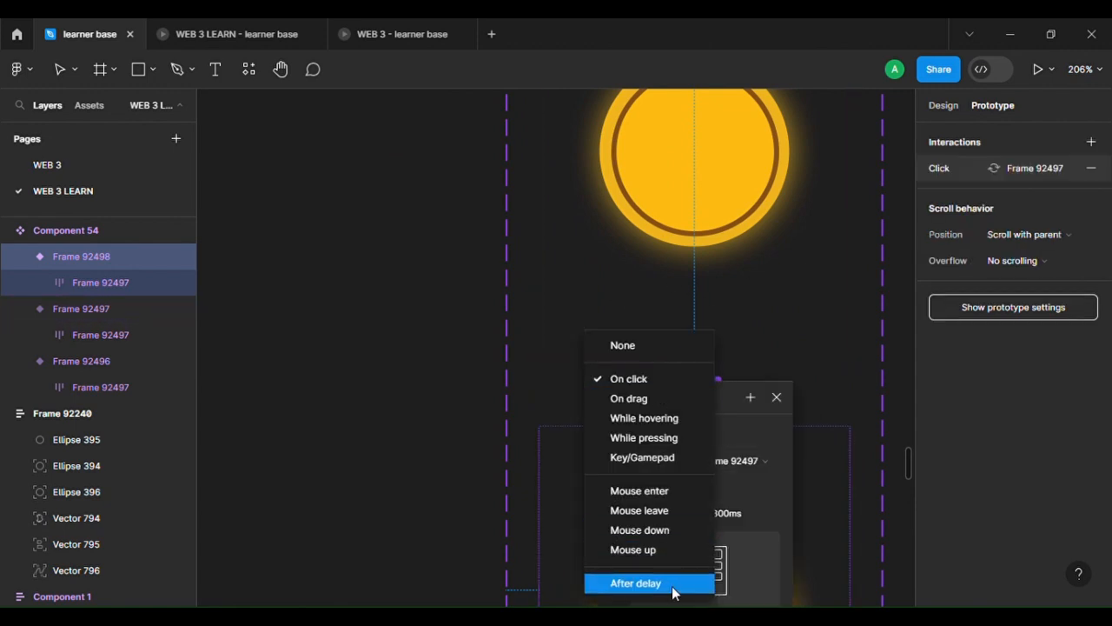
pyautogui.click(671, 586)
pyautogui.click(642, 428)
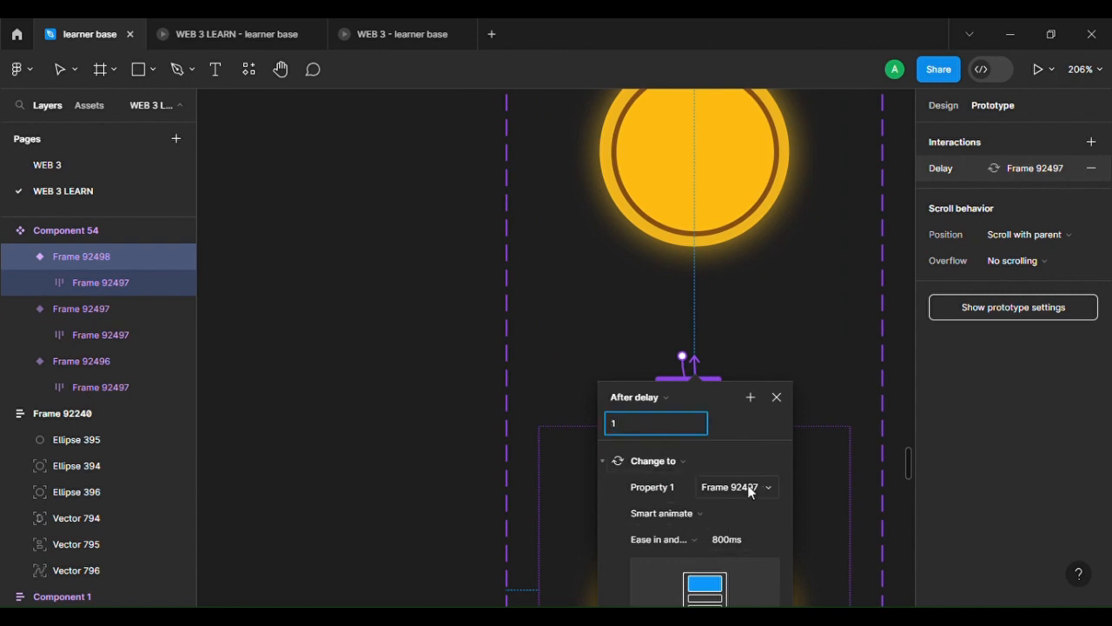
pyautogui.press('Return')
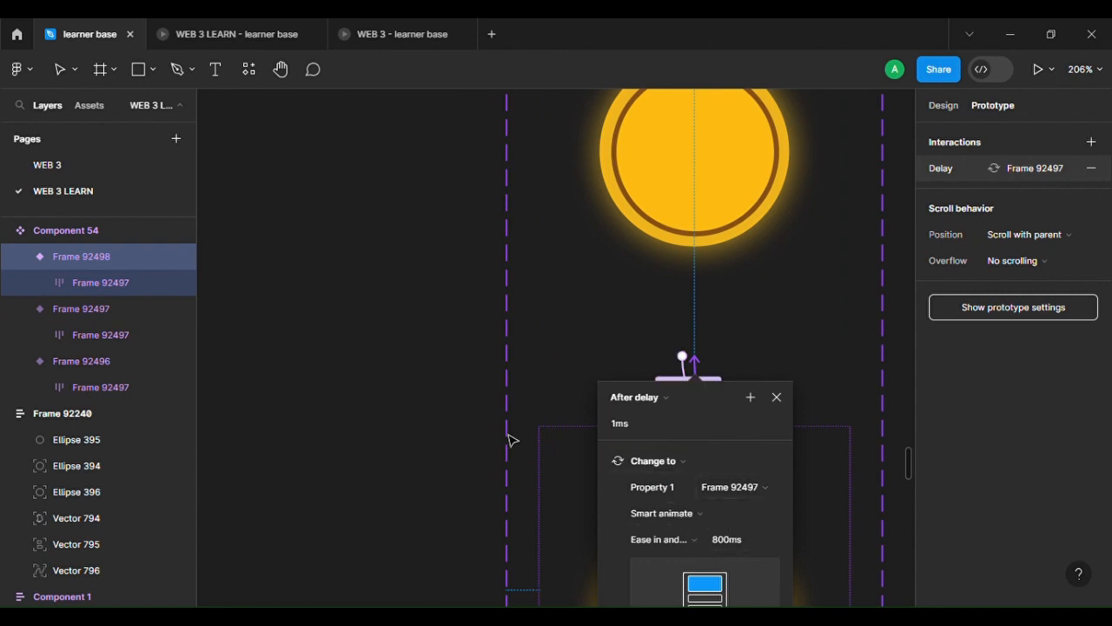
pyautogui.click(415, 290)
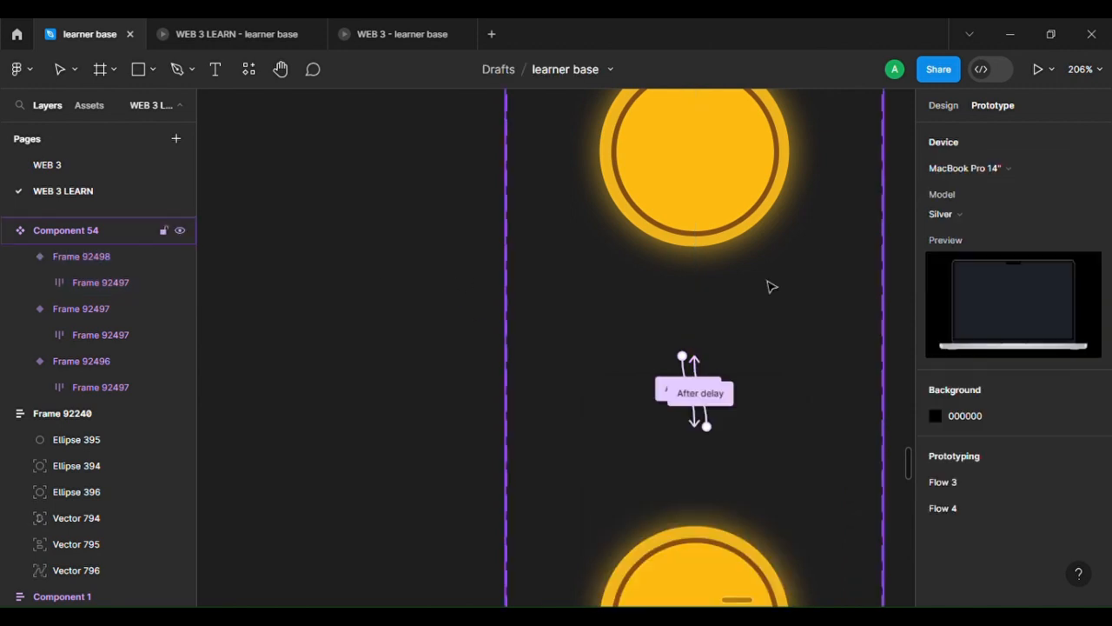
# Make an instance of the empty first coin variant outside the component set and cut it.
pyautogui.scroll(-5, 770, 287)
pyautogui.scroll(2, 770, 287)
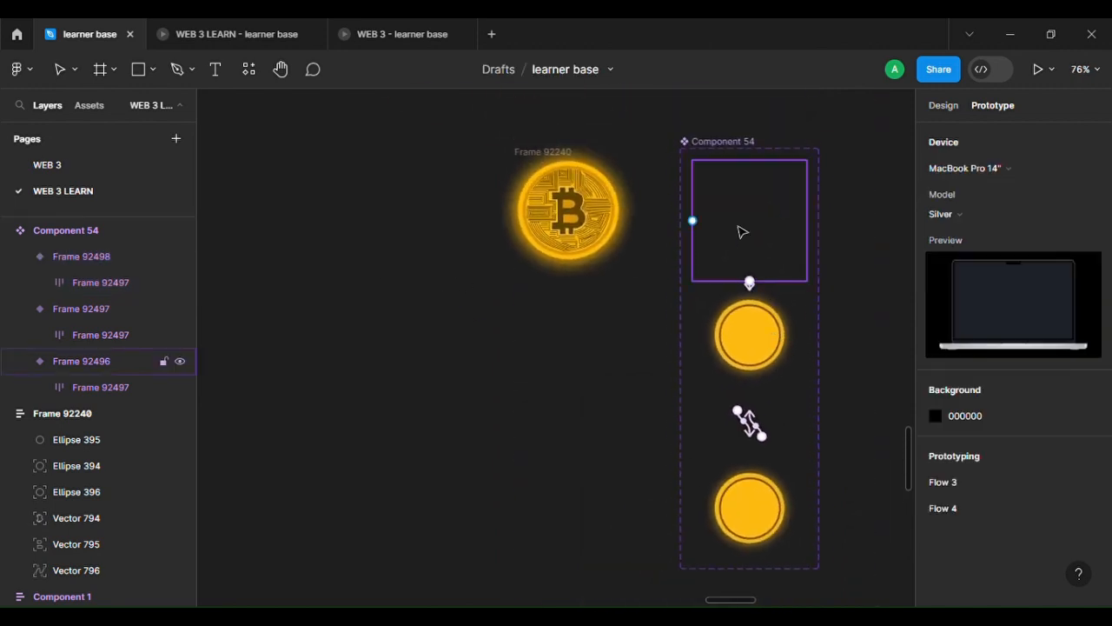
pyautogui.moveTo(745, 232); pyautogui.dragTo(464, 409)
pyautogui.scroll(-4, 462, 409)
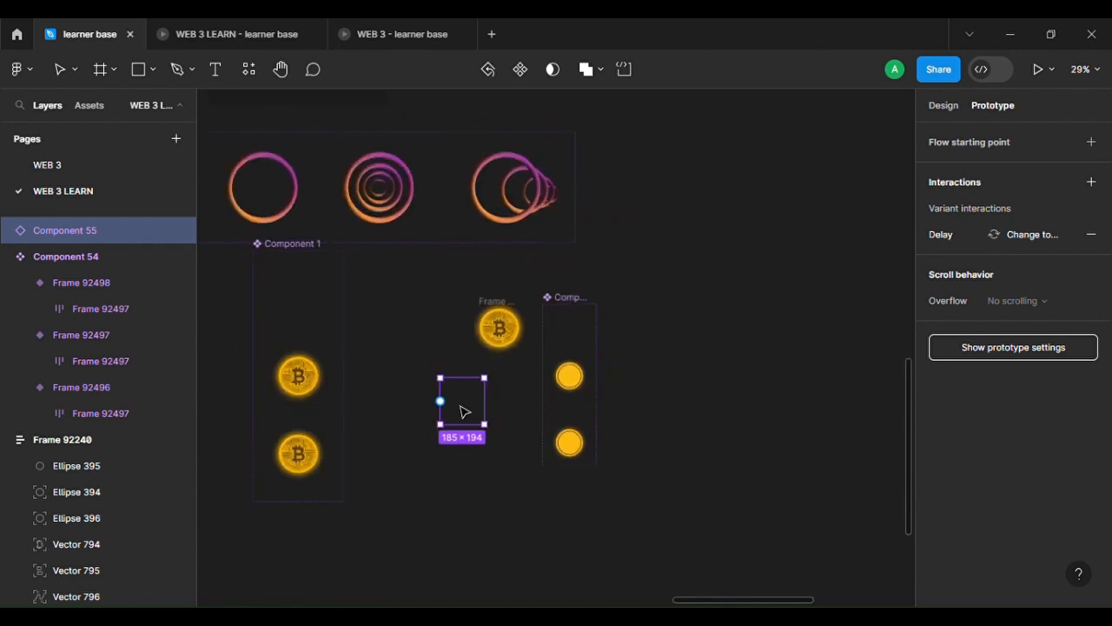
pyautogui.hscroll(-3, 461, 411)
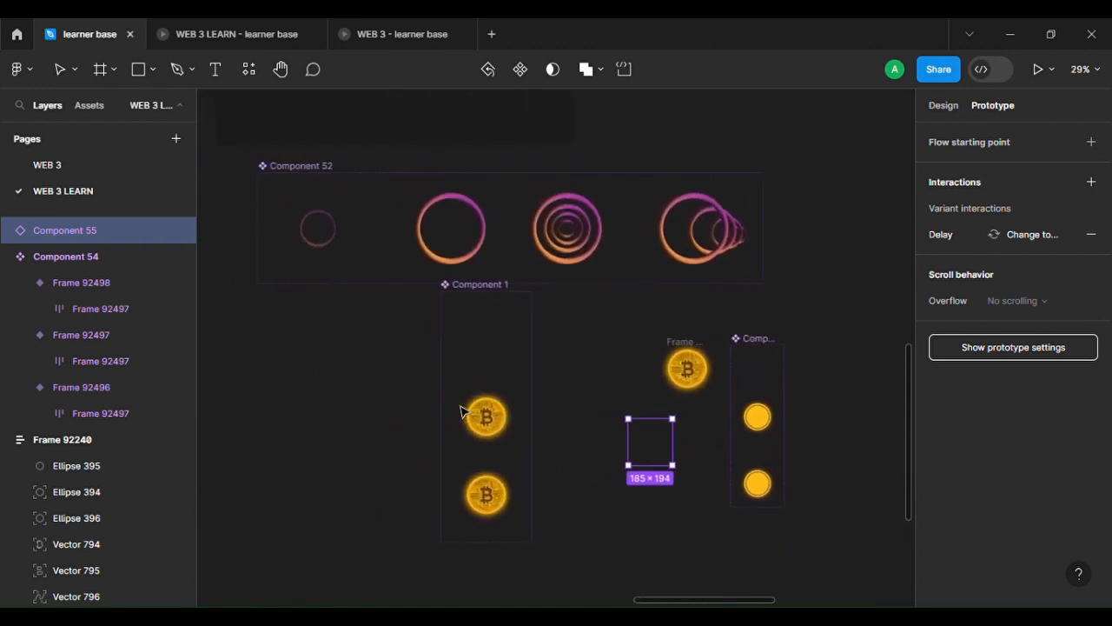
pyautogui.press('Delete')
# Paste the coin instance into the MacBook Pro 14" - 21 frame and move it to the left of the ring.
pyautogui.scroll(-4, 462, 411)
pyautogui.hscroll(-4, 462, 412)
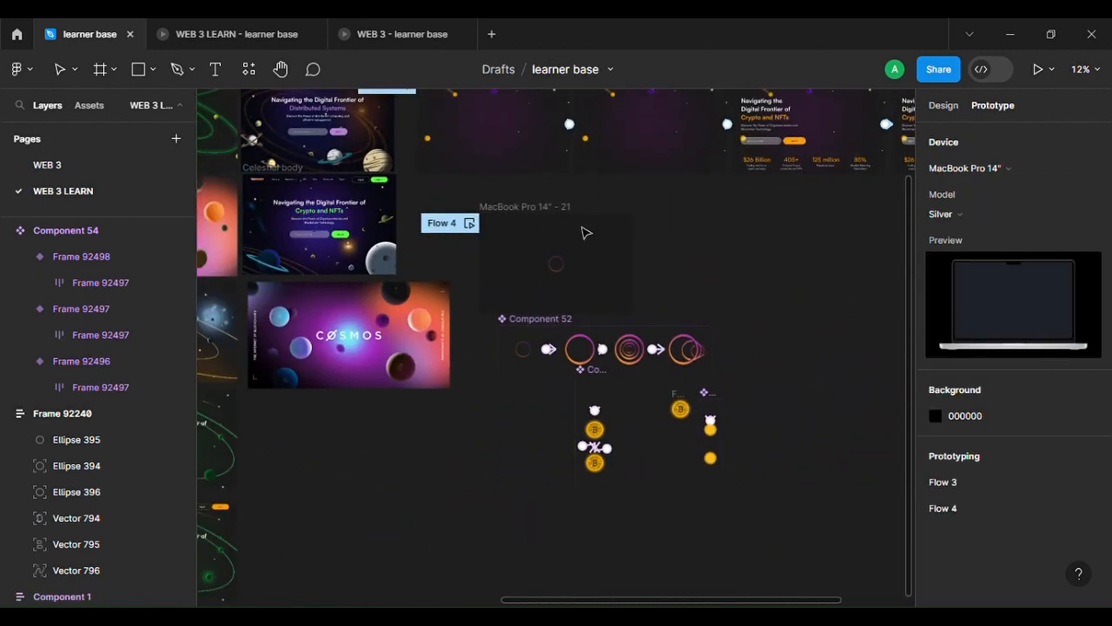
pyautogui.scroll(5, 565, 265)
pyautogui.hscroll(2, 568, 266)
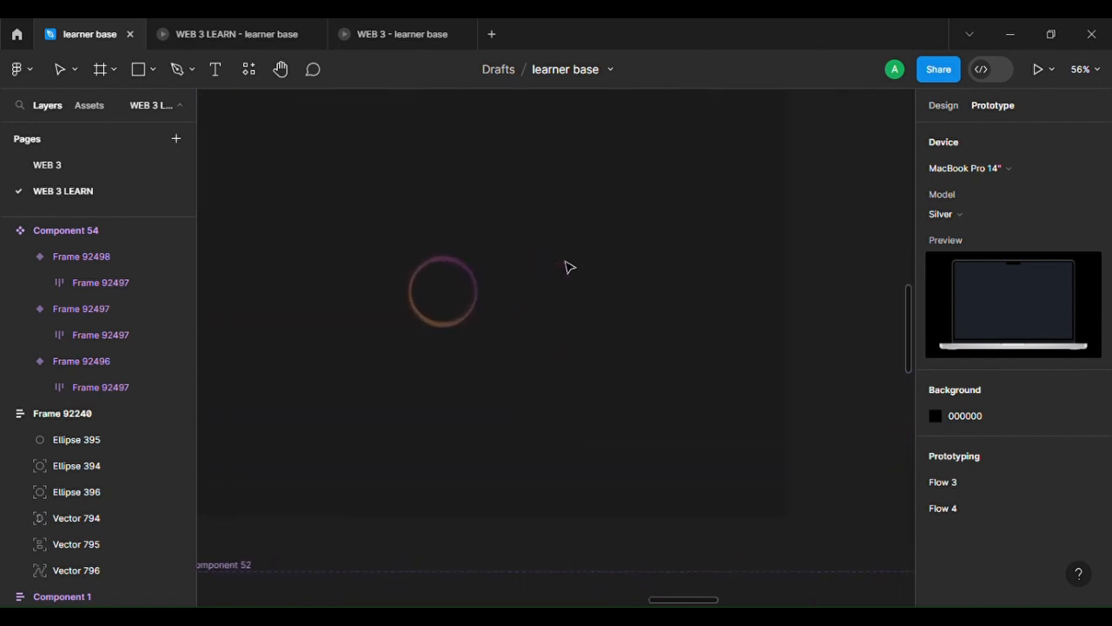
pyautogui.scroll(-3, 566, 266)
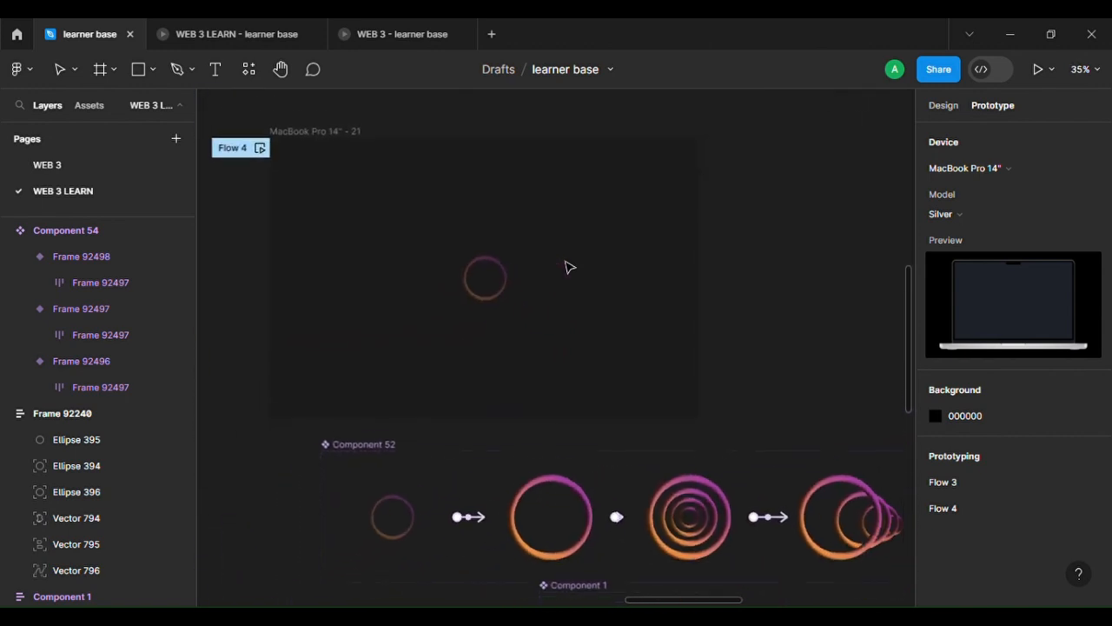
pyautogui.click(349, 141)
pyautogui.hotkey('shift', '2')
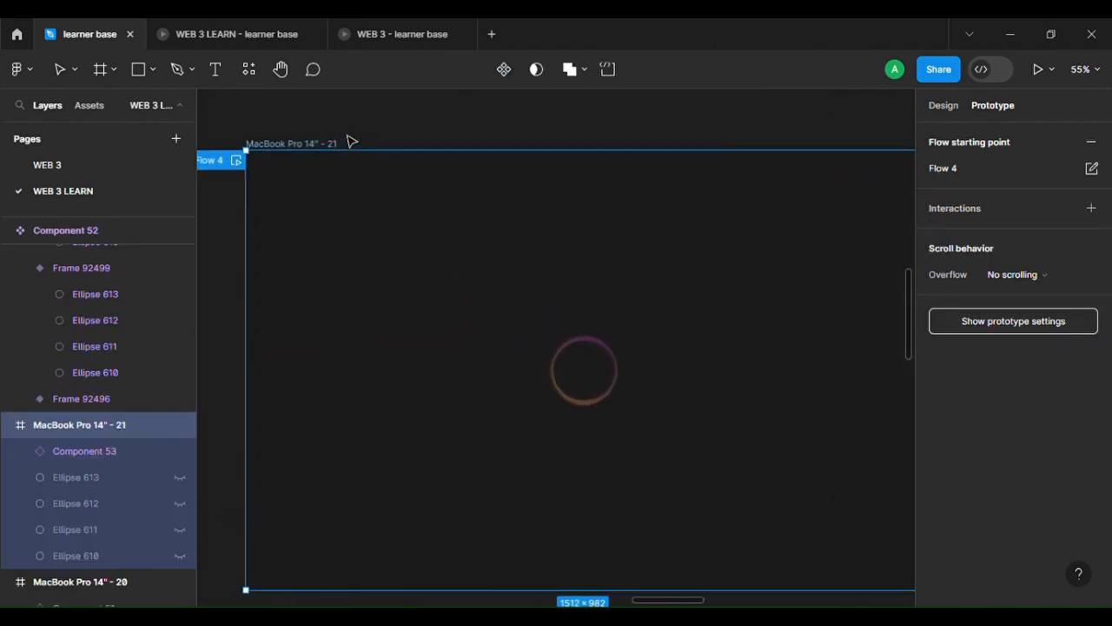
pyautogui.press('Return')
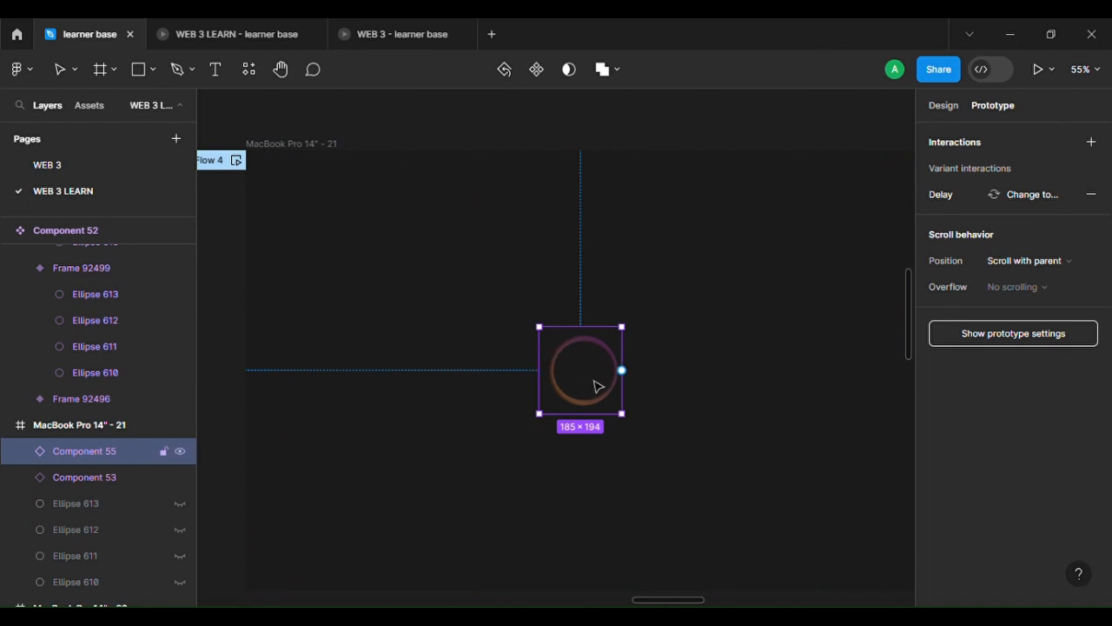
pyautogui.moveTo(596, 385); pyautogui.dragTo(414, 412)
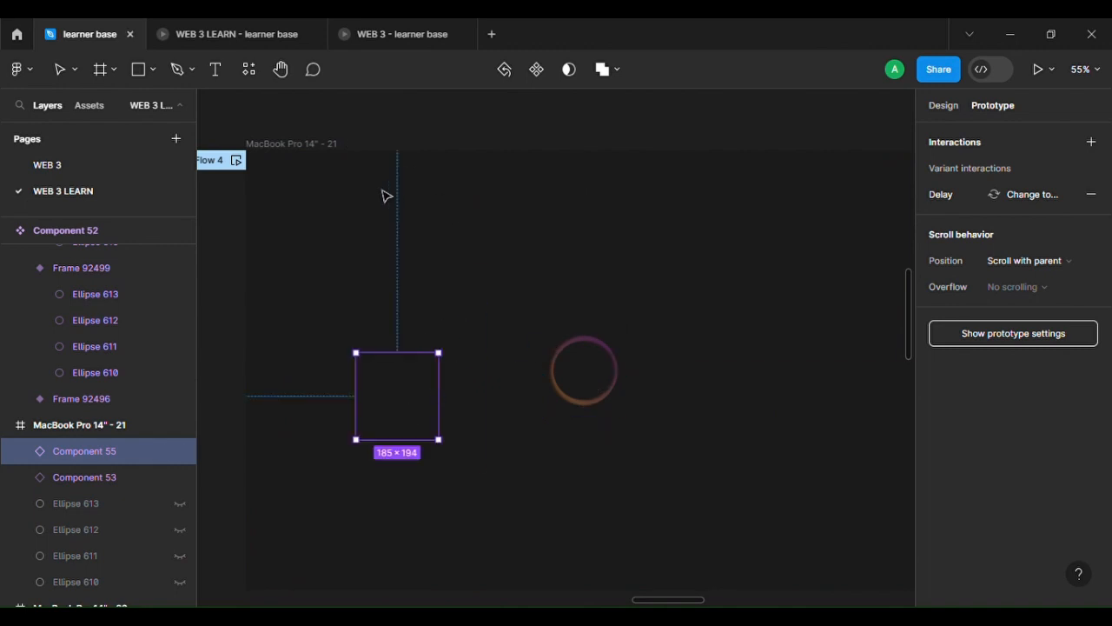
# Play the WEB 3 LEARN prototype preview to check the coin's motion, restart it, and return to the design file.
pyautogui.click(242, 28)
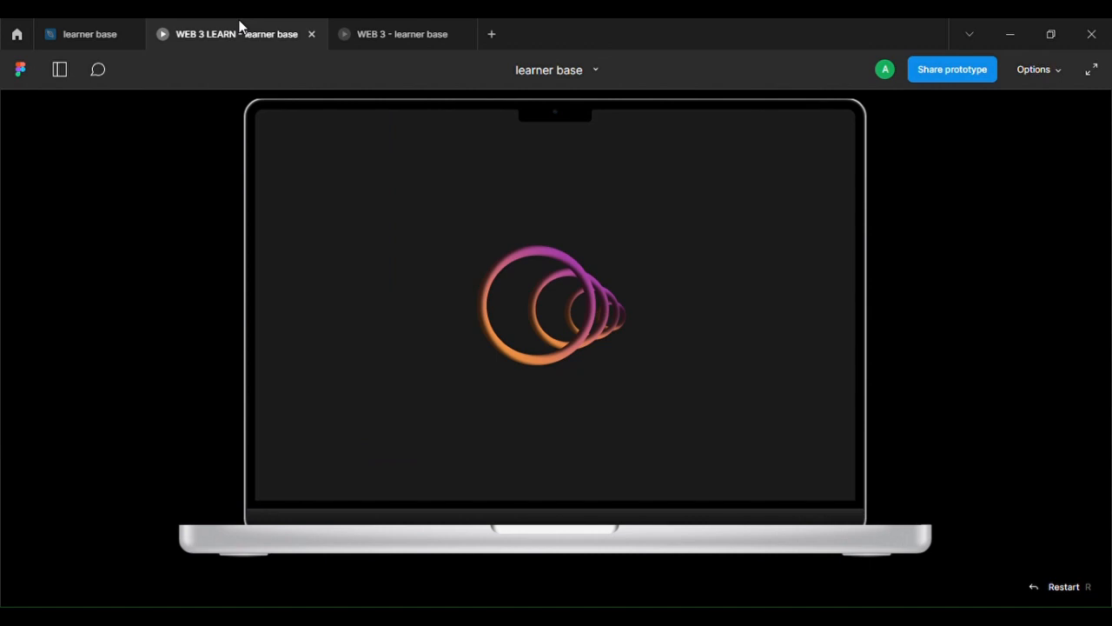
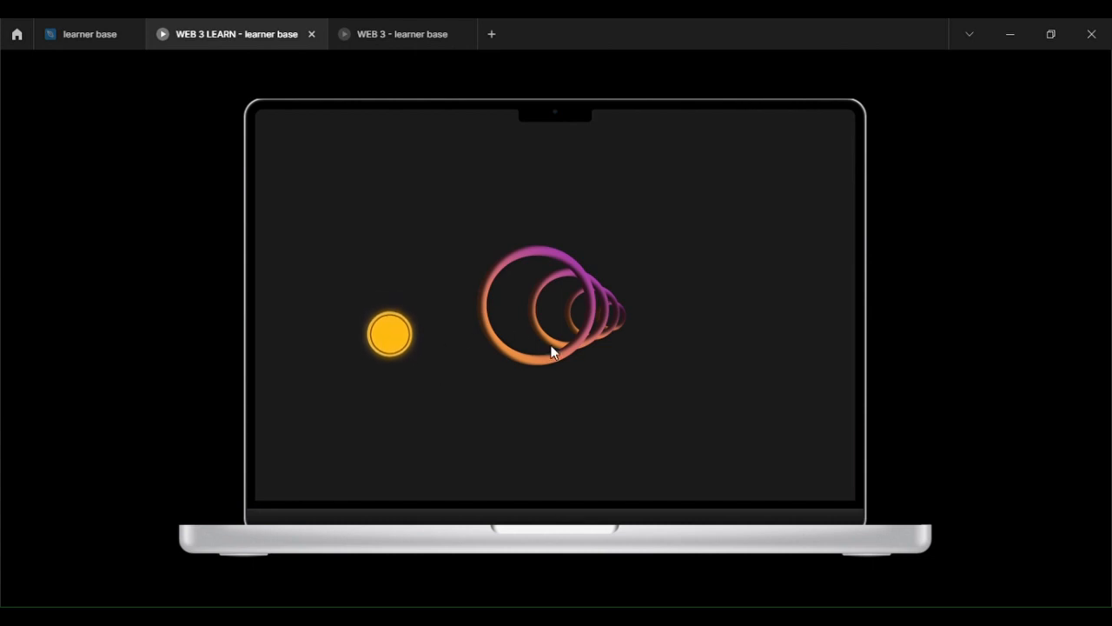
pyautogui.press('r')
pyautogui.click(103, 24)
# Nudge the coin inside the second variant downward until it sits 25 px from the frame's top.
pyautogui.scroll(-5, 667, 446)
pyautogui.scroll(-4, 665, 513)
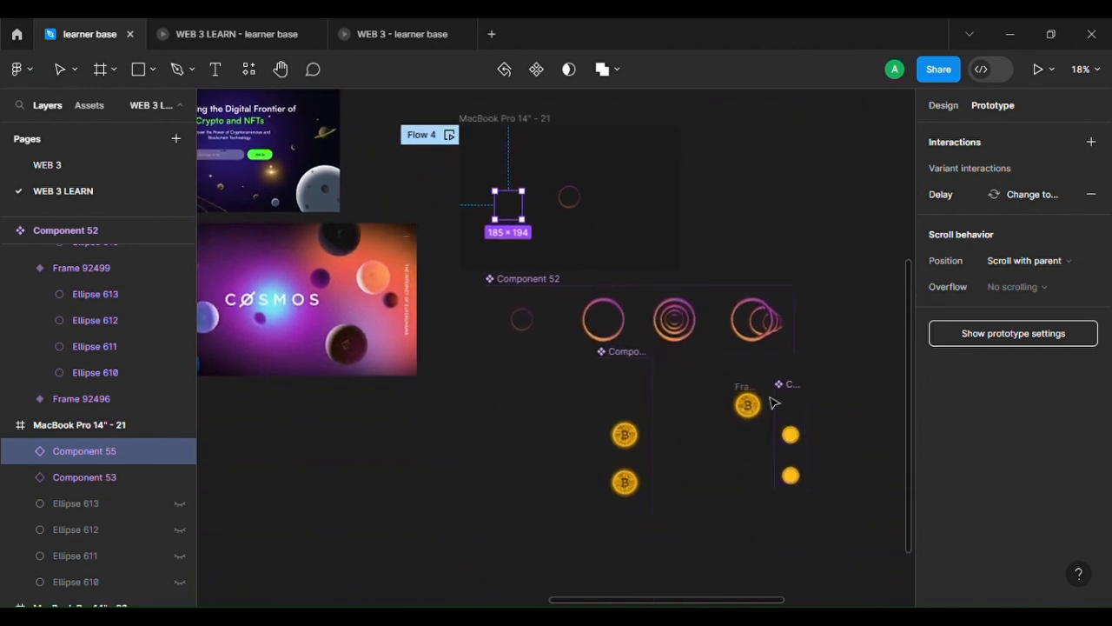
pyautogui.scroll(2, 774, 402)
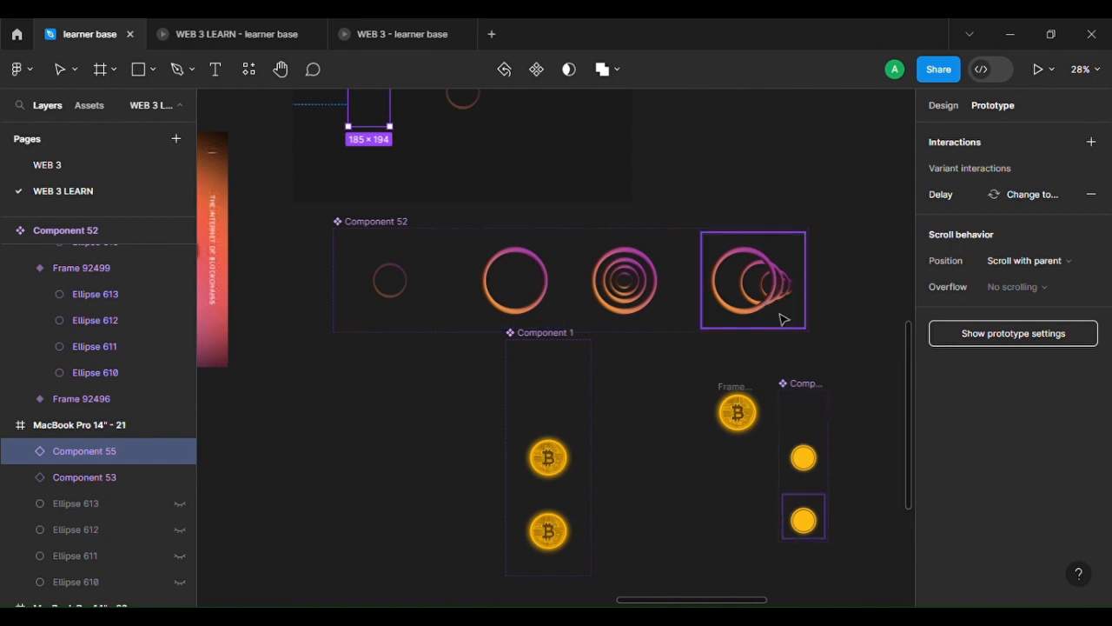
pyautogui.scroll(10, 848, 470)
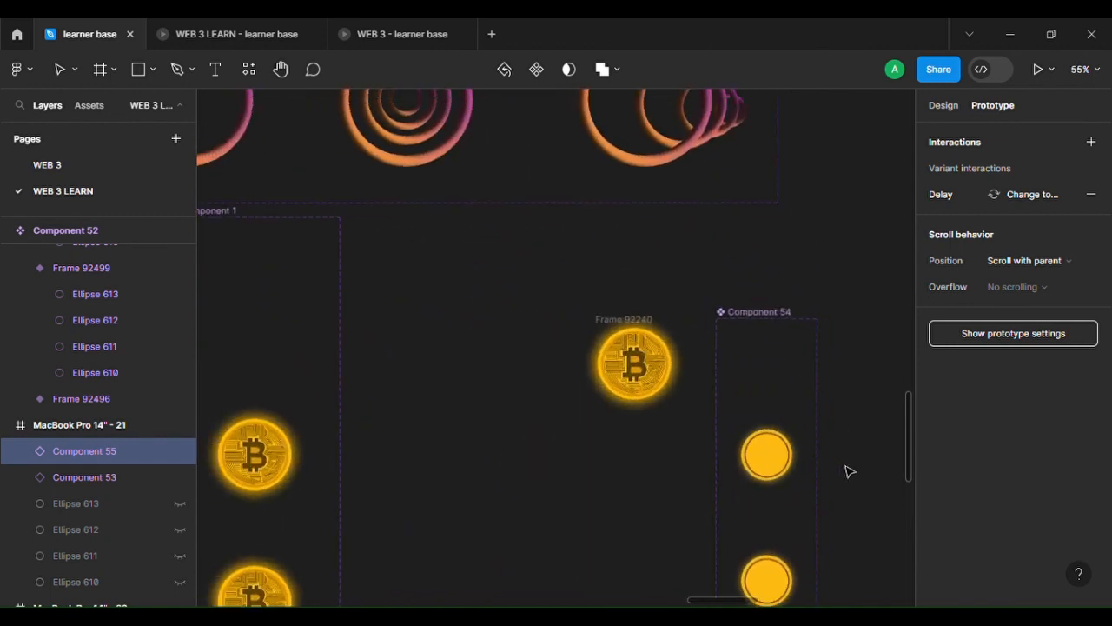
pyautogui.click(690, 421)
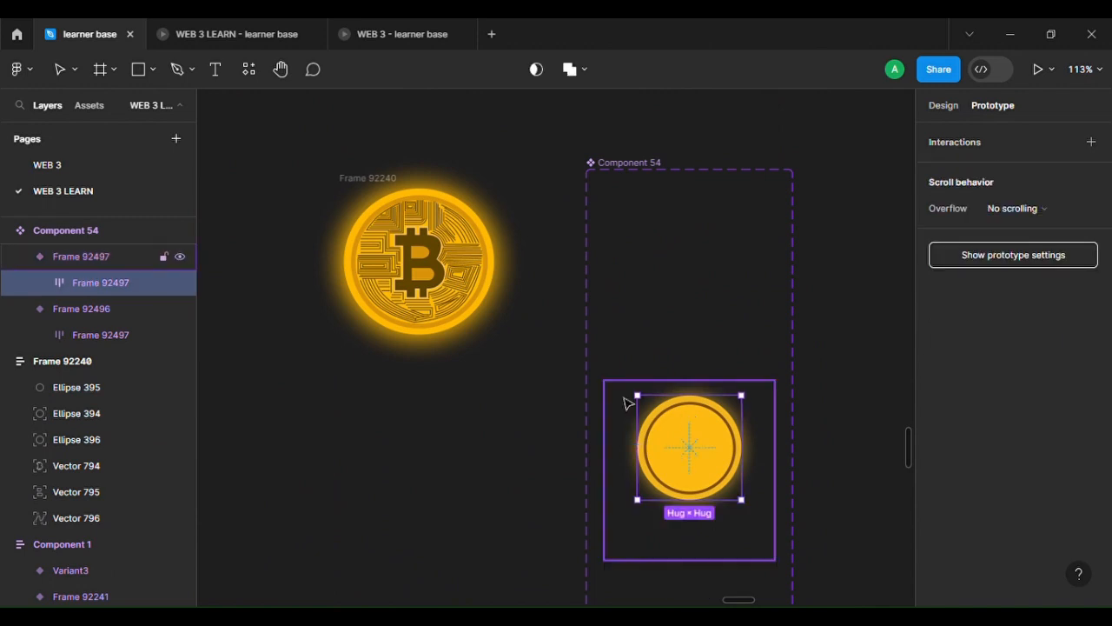
pyautogui.doubleClick(682, 418)
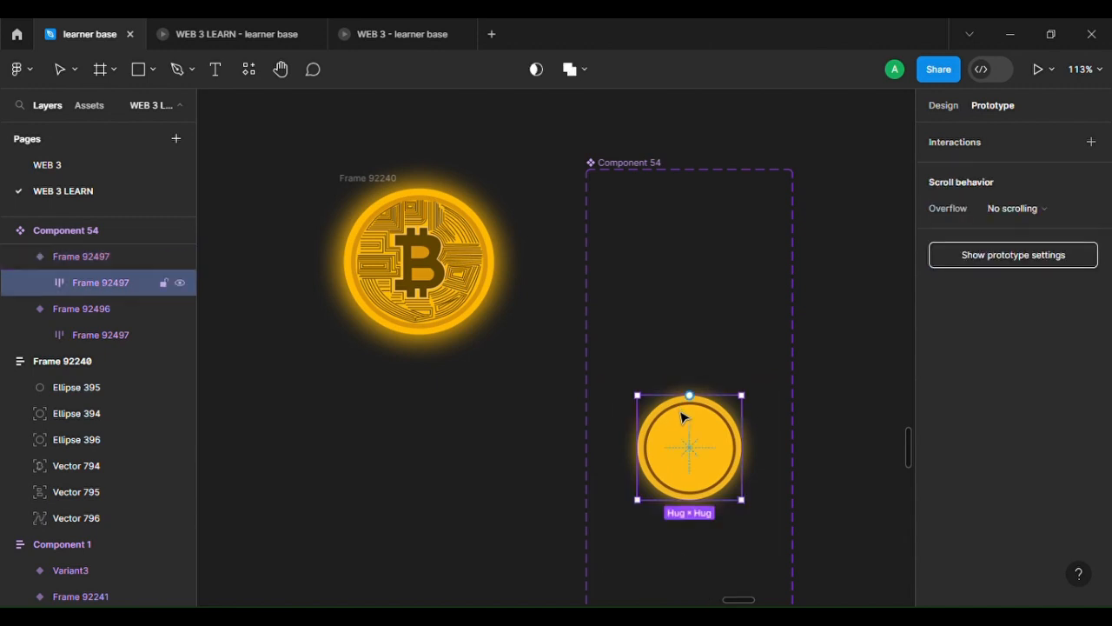
pyautogui.scroll(5, 762, 409)
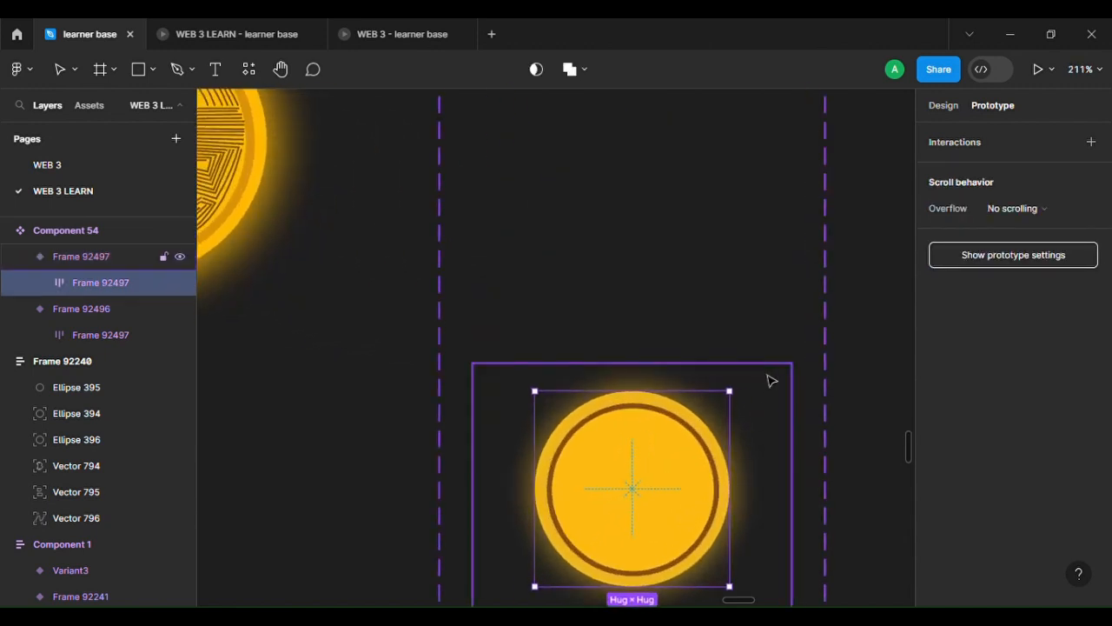
pyautogui.click(769, 380)
pyautogui.click(682, 453)
pyautogui.hotkey('alt', 'Down')
pyautogui.hotkey('alt', 'Down')
pyautogui.hotkey('alt', 'Down')
pyautogui.hotkey('alt', 'Down')
pyautogui.hotkey('alt', 'Down')
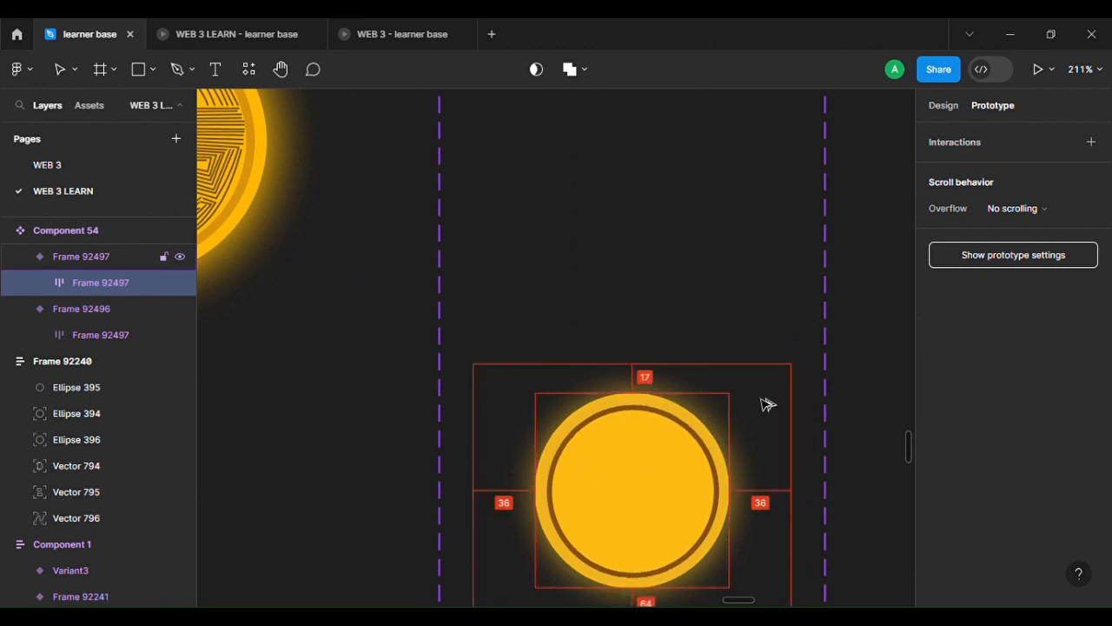
pyautogui.hotkey('alt', 'Down')
pyautogui.hotkey('alt', 'Down')
pyautogui.hotkey('alt', 'Down')
pyautogui.hotkey('alt', 'Down')
pyautogui.hotkey('alt', 'Down')
pyautogui.hotkey('alt', 'Down')
pyautogui.hotkey('alt', 'Down')
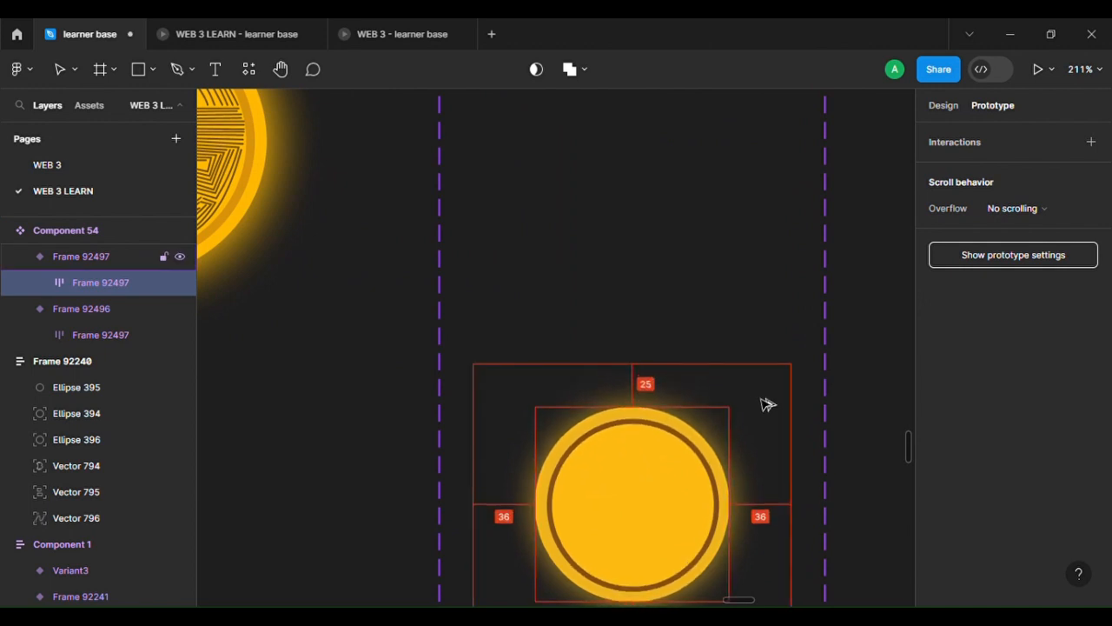
# Switch to the WEB 3 LEARN prototype preview to check the adjusted coin animation.
pyautogui.click(229, 33)
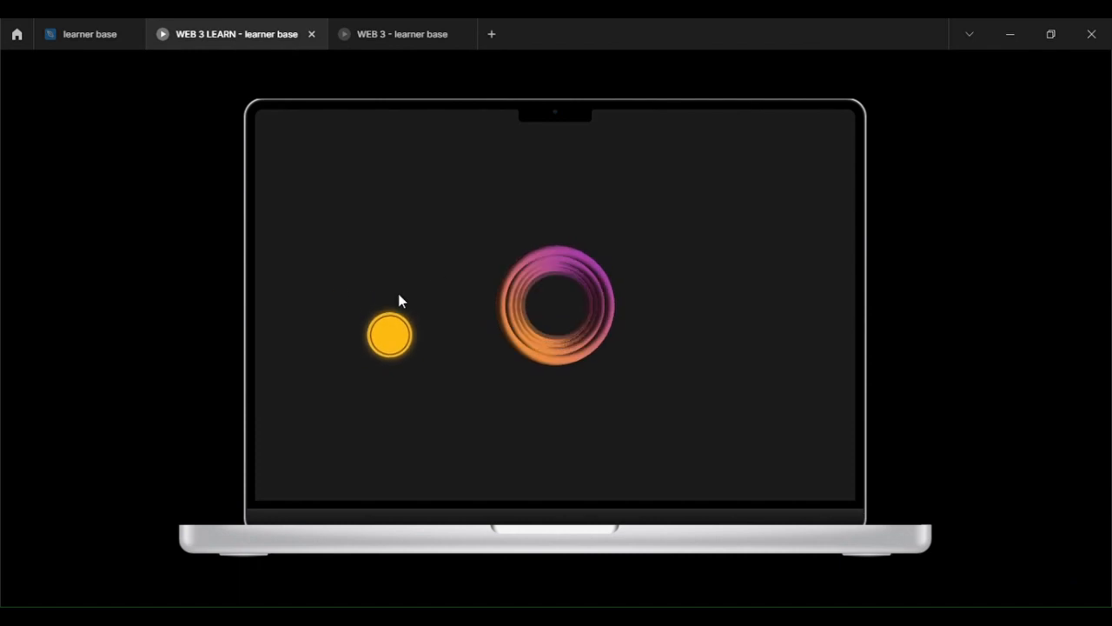
# Return to the learner base design file and nudge the coin inside the second variant of Component 54 slightly lower.
pyautogui.click(84, 33)
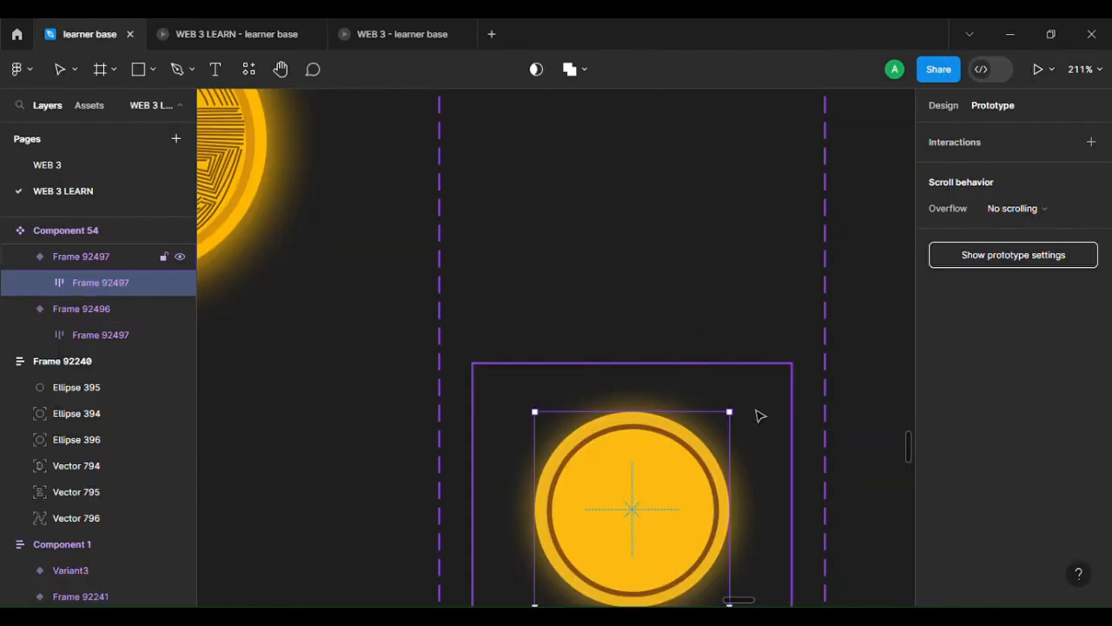
pyautogui.hotkey('alt', 'Down')
pyautogui.hotkey('alt', 'Down')
pyautogui.hotkey('alt', 'Down')
pyautogui.hotkey('alt', 'Down')
pyautogui.hotkey('alt', 'Down')
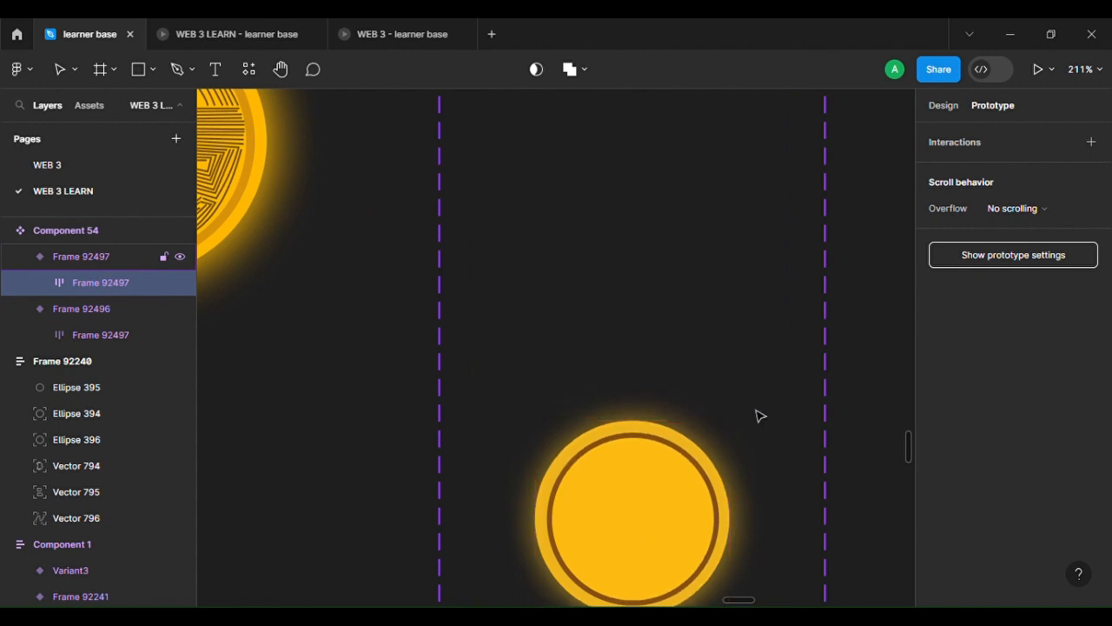
# Delete the coin instance placed left of the ring in the MacBook Pro 14" - 21 frame.
pyautogui.scroll(-10, 748, 203)
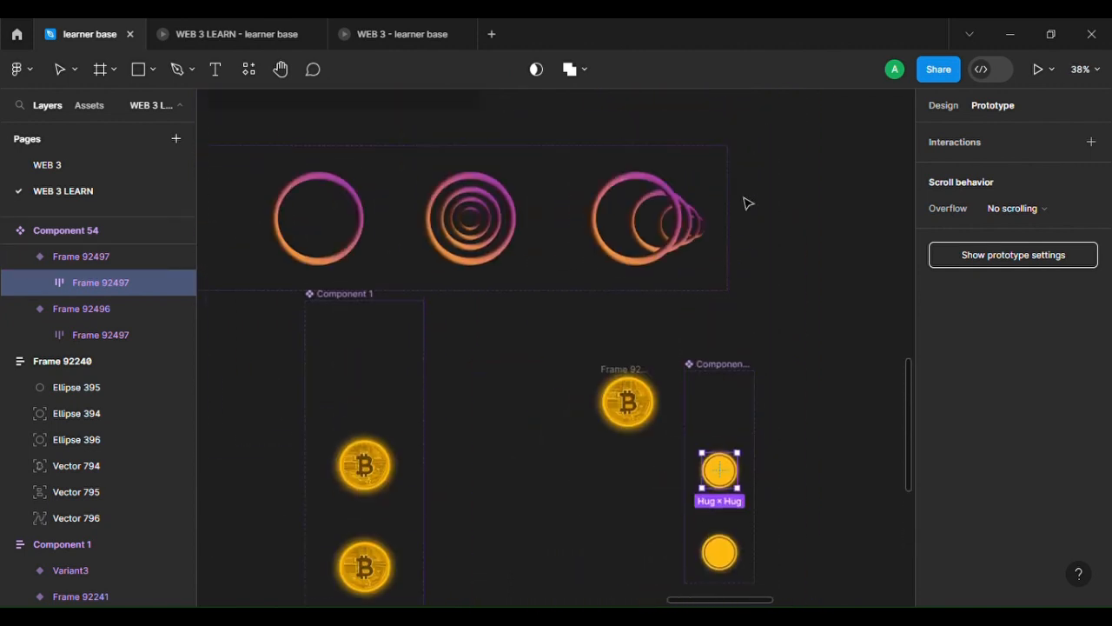
pyautogui.scroll(-4, 747, 203)
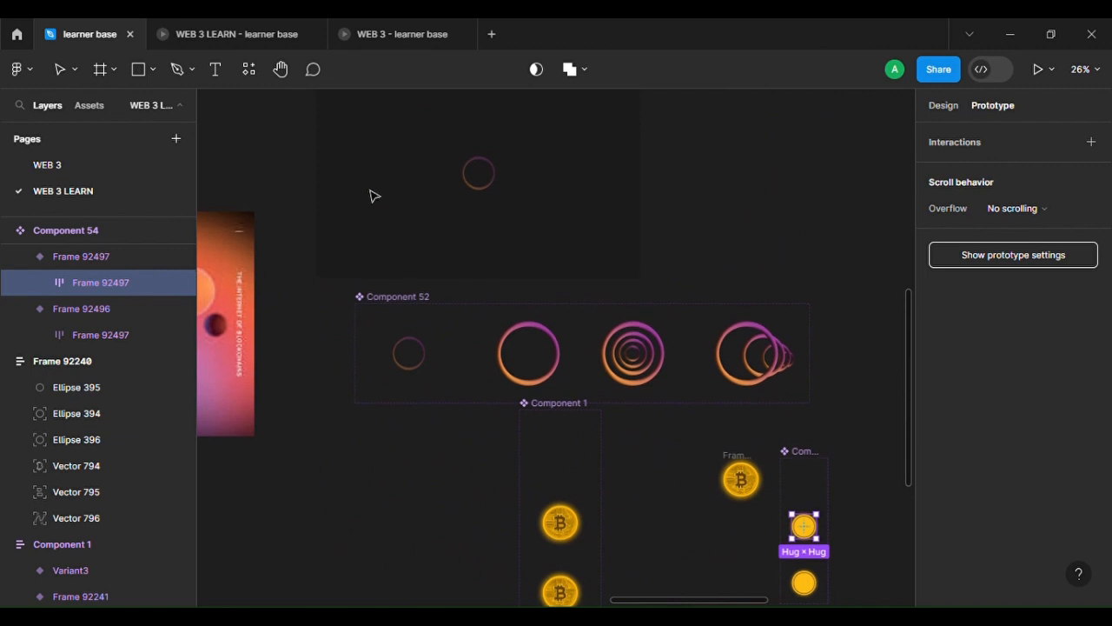
pyautogui.click(402, 197)
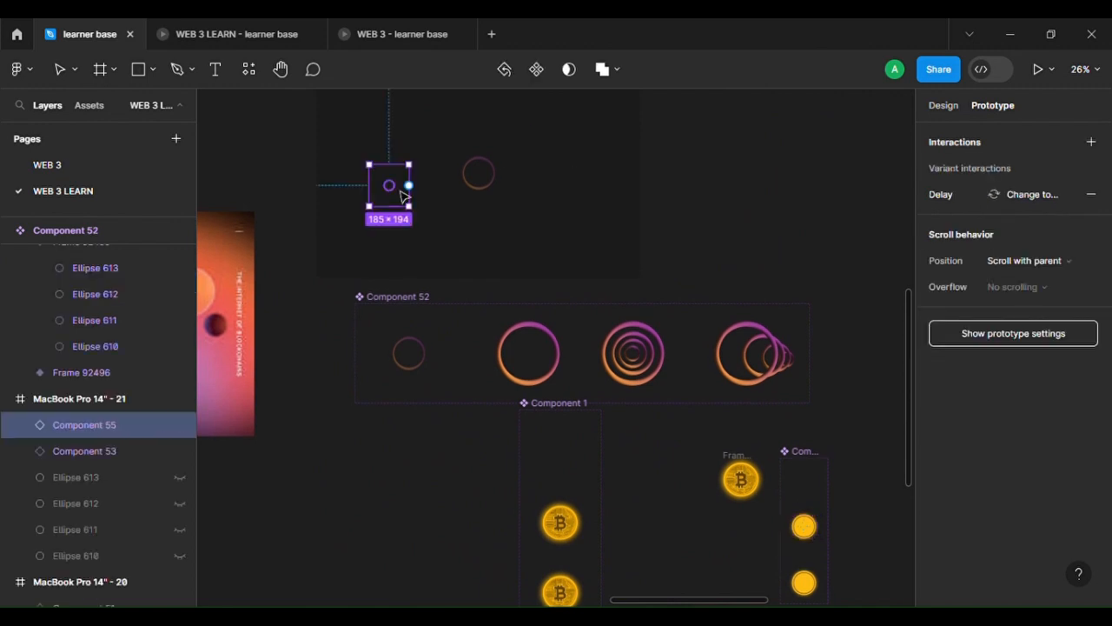
pyautogui.press('Delete')
# Paste the coin instance into the last ring variant of Component 52 and position it at the center of the largest ring.
pyautogui.click(742, 364)
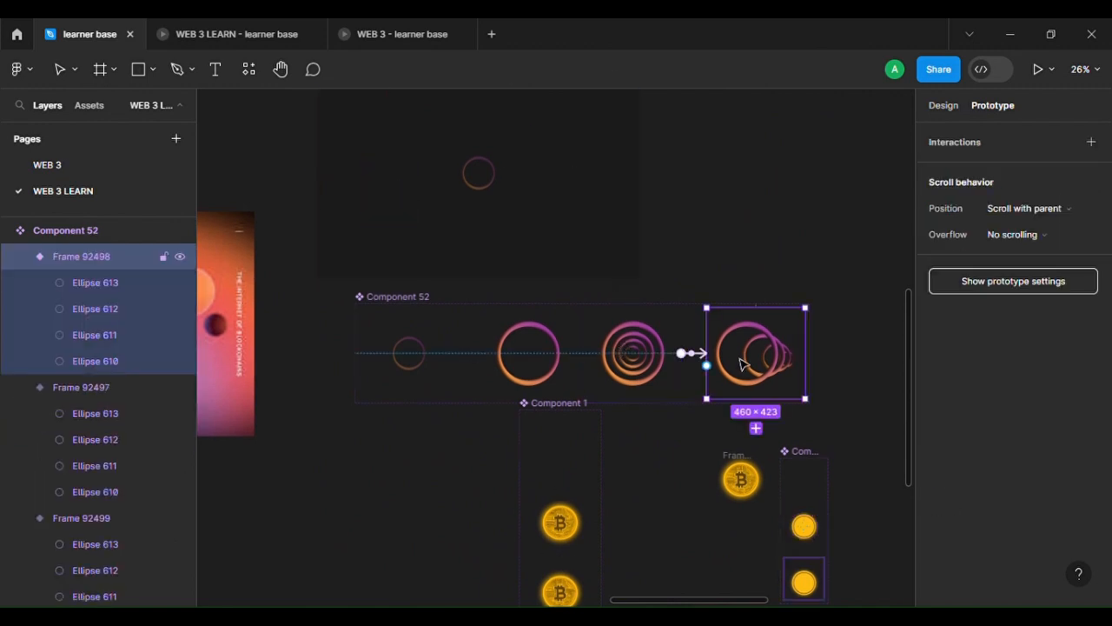
pyautogui.scroll(5, 743, 364)
pyautogui.hscroll(3, 743, 364)
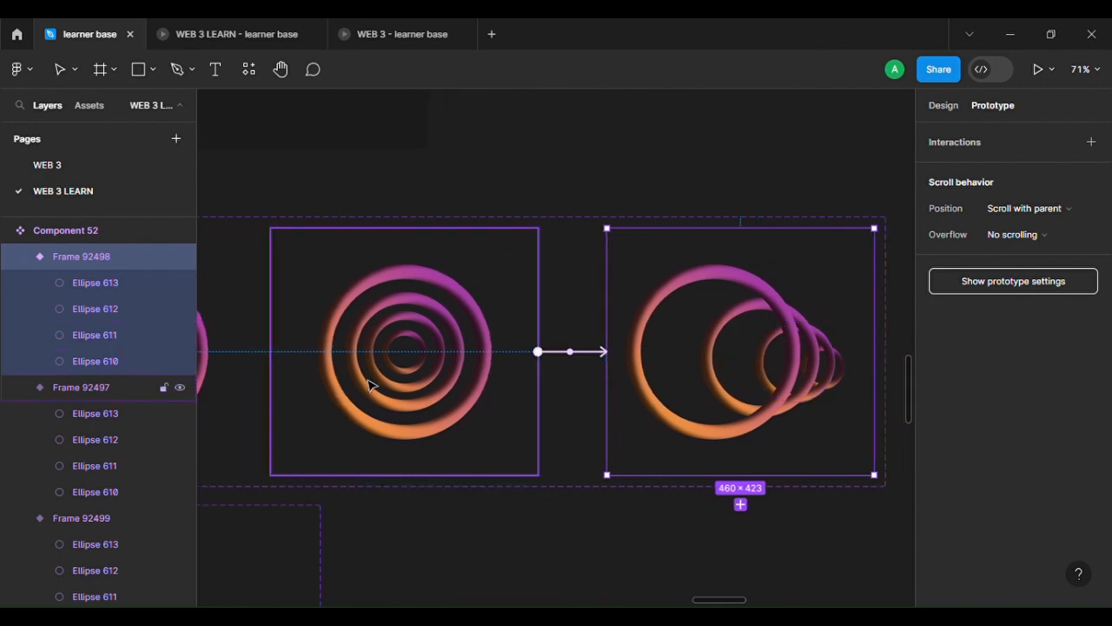
pyautogui.scroll(-3, 371, 386)
pyautogui.scroll(-1, 448, 374)
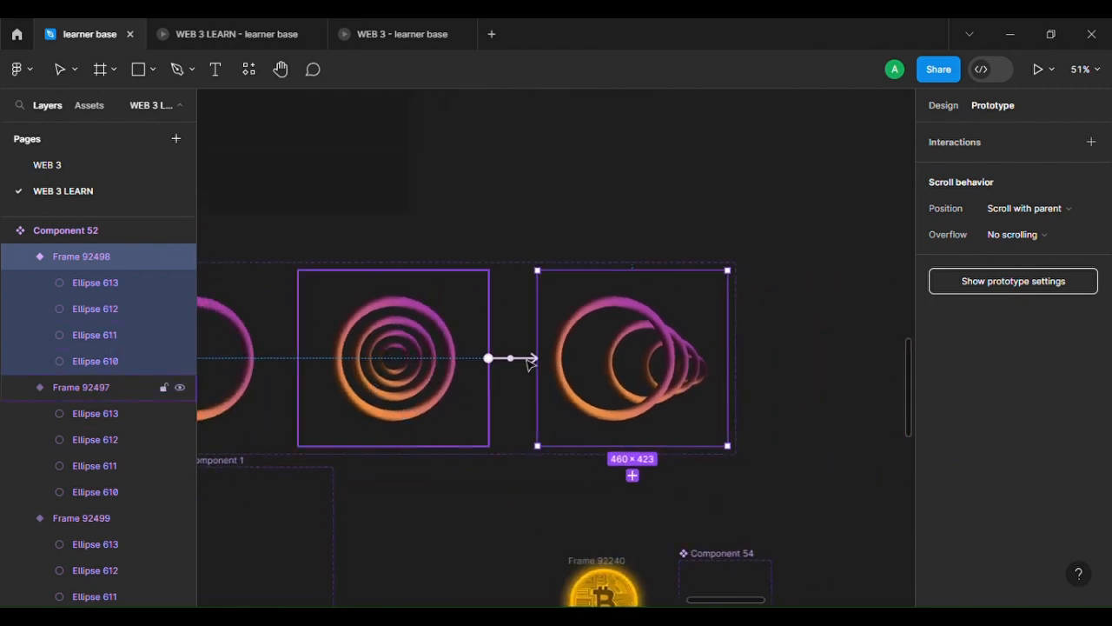
pyautogui.scroll(4, 613, 368)
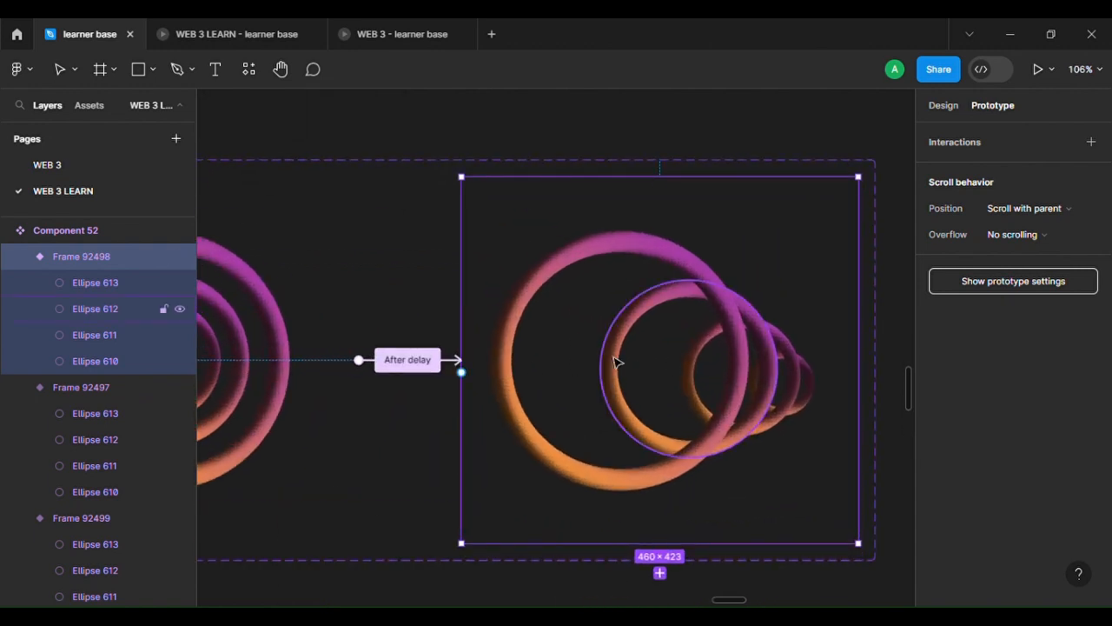
pyautogui.hotkey('ctrl', 'v')
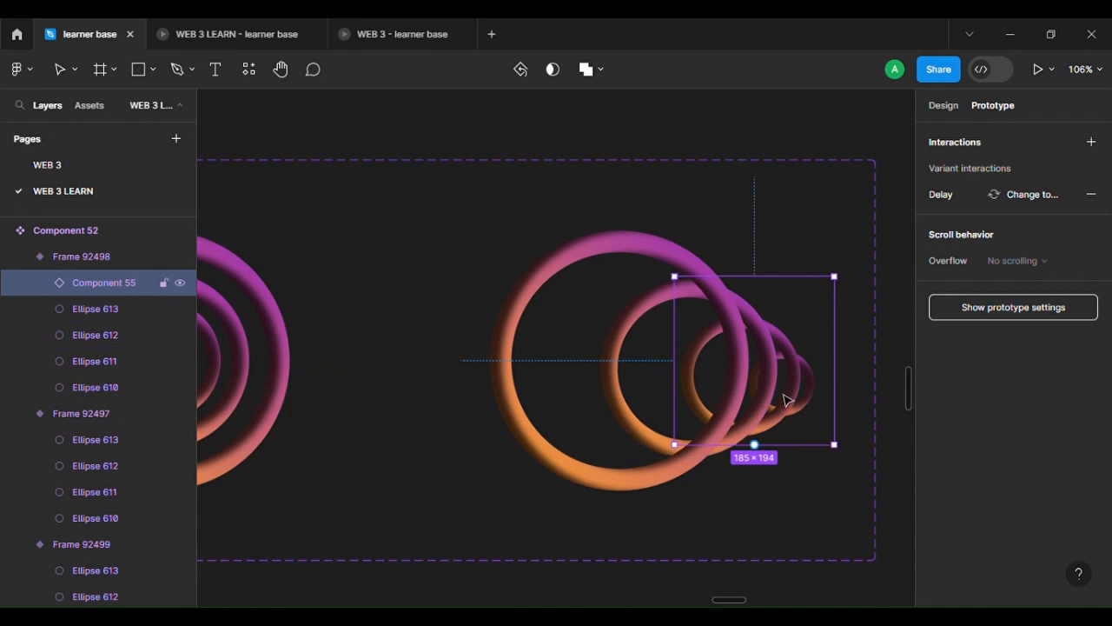
pyautogui.moveTo(783, 395); pyautogui.dragTo(652, 397)
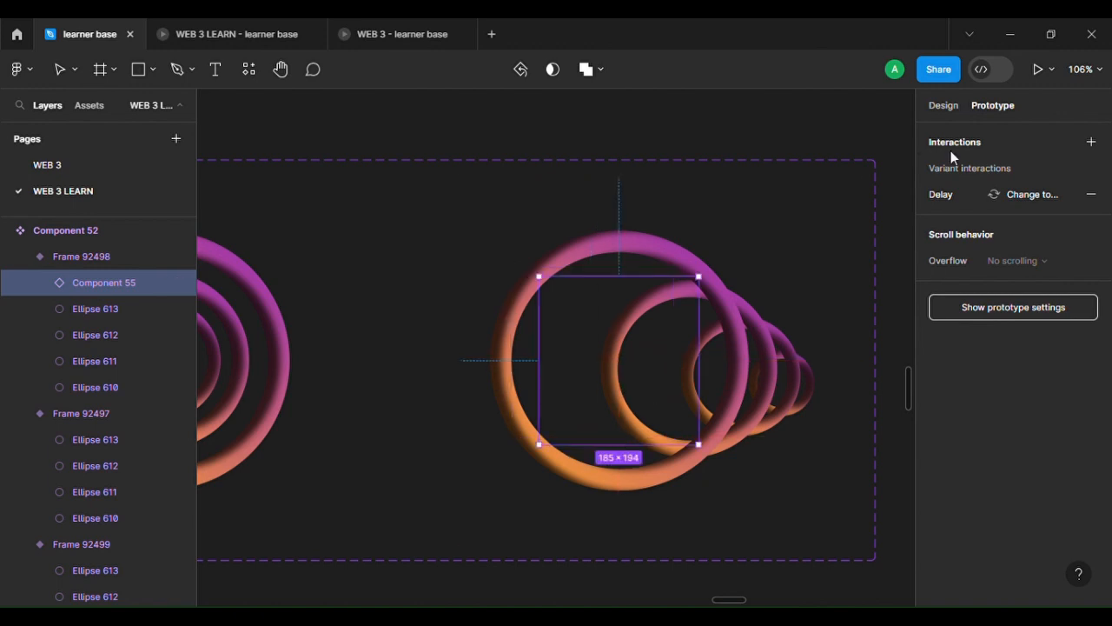
# Switch the opacity of the coin inside the pasted instance to 100% and back to 0%.
pyautogui.press('v')
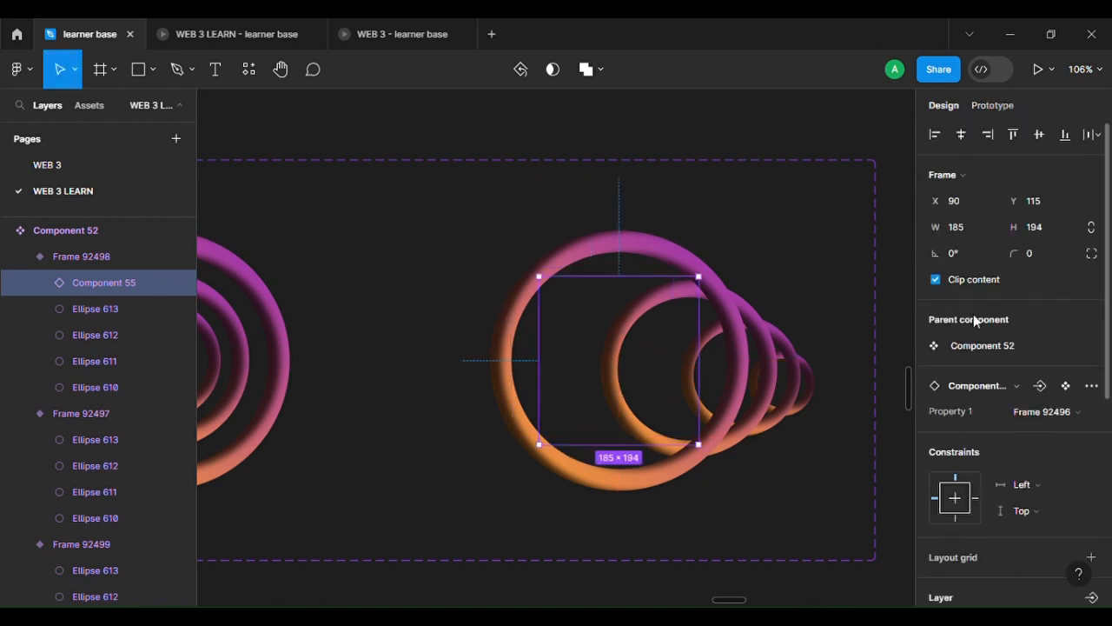
pyautogui.scroll(-5, 1033, 438)
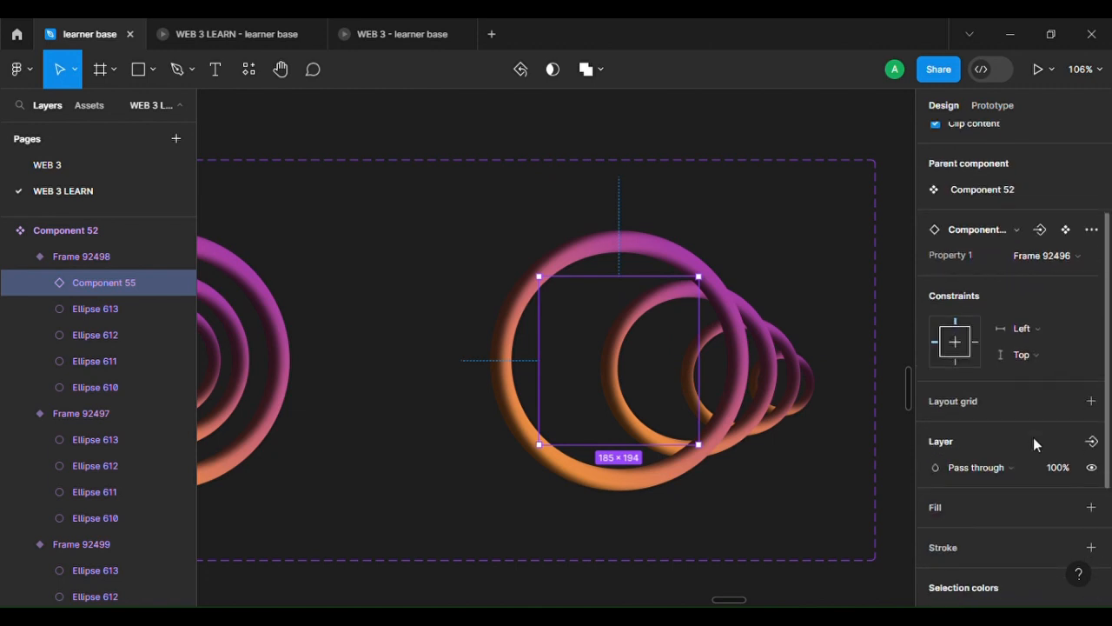
pyautogui.doubleClick(611, 372)
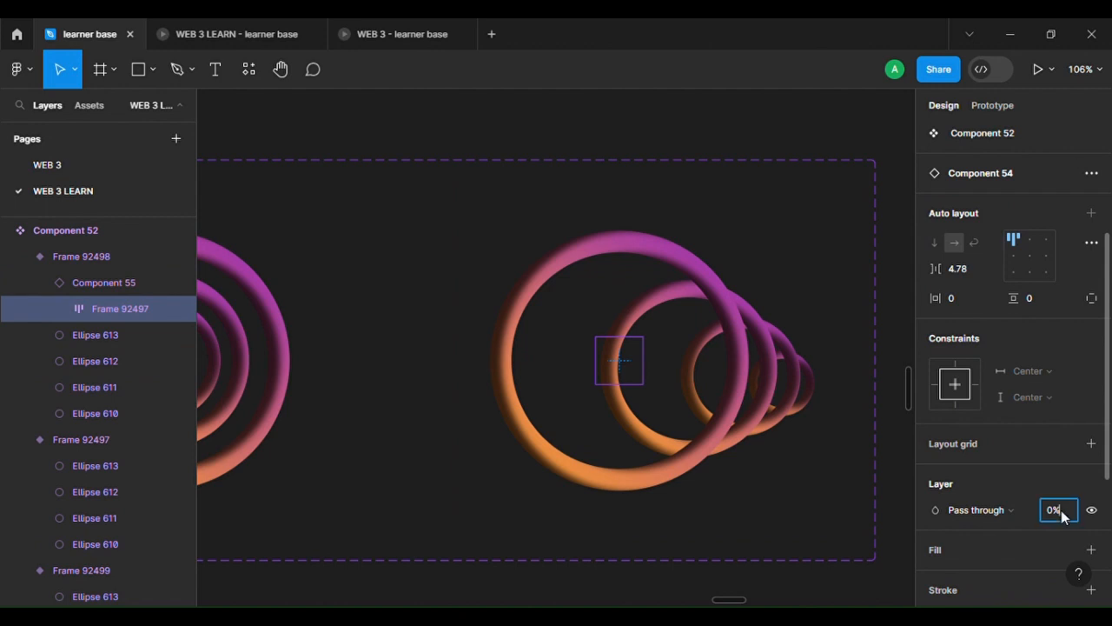
pyautogui.write('100')
pyautogui.press('Return')
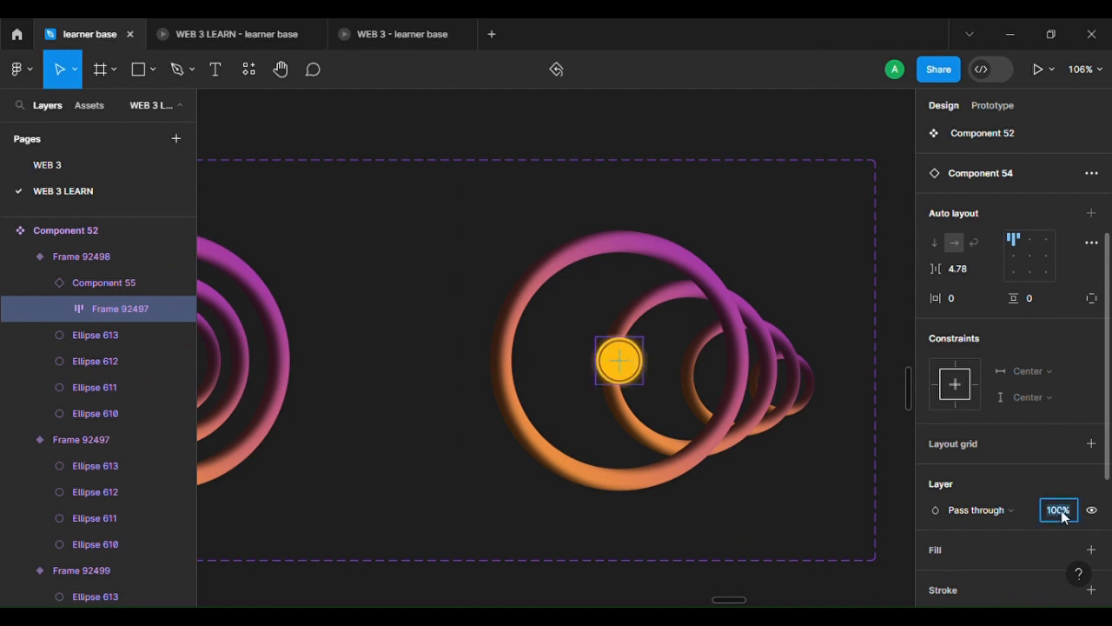
pyautogui.write('0')
pyautogui.press('Return')
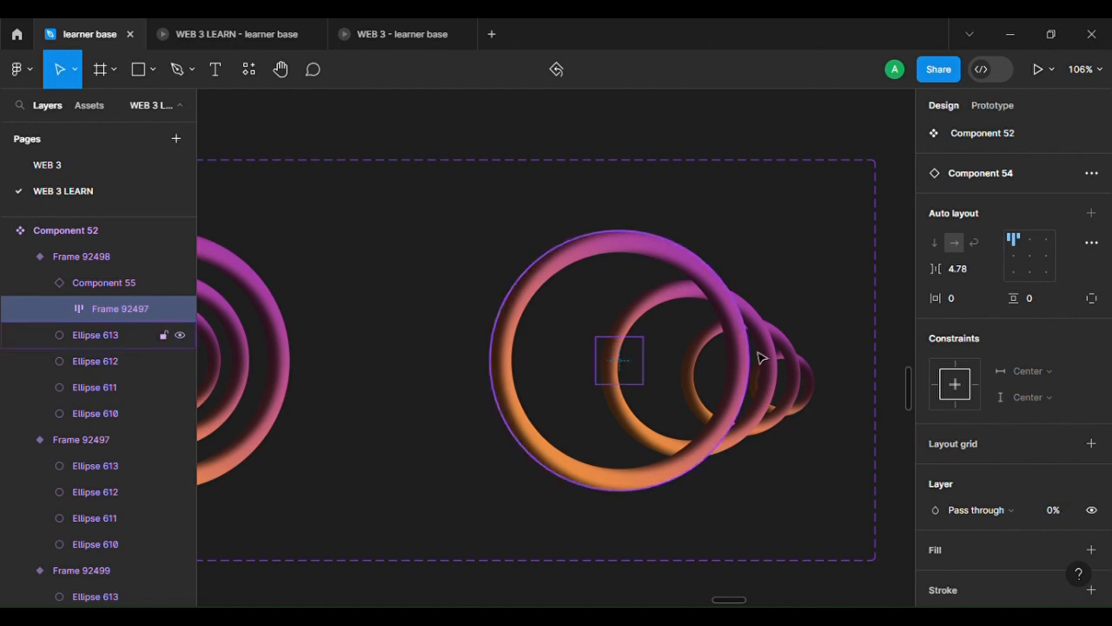
# Play the WEB 3 LEARN prototype preview to check the coin inside the rings and return to the design file.
pyautogui.scroll(-5, 761, 358)
pyautogui.click(243, 34)
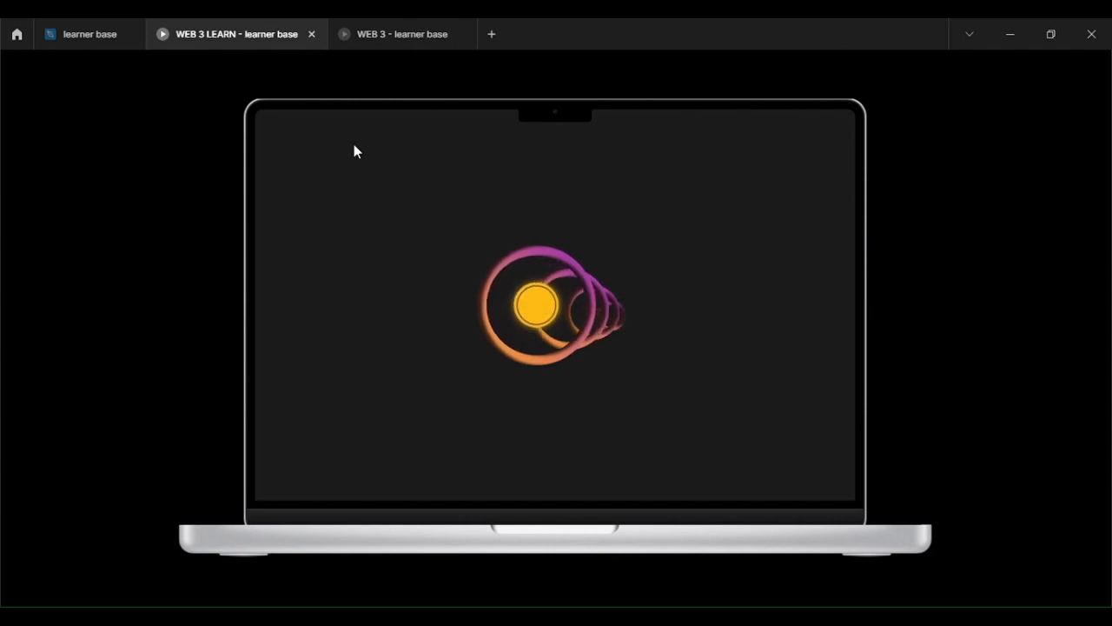
pyautogui.click(105, 35)
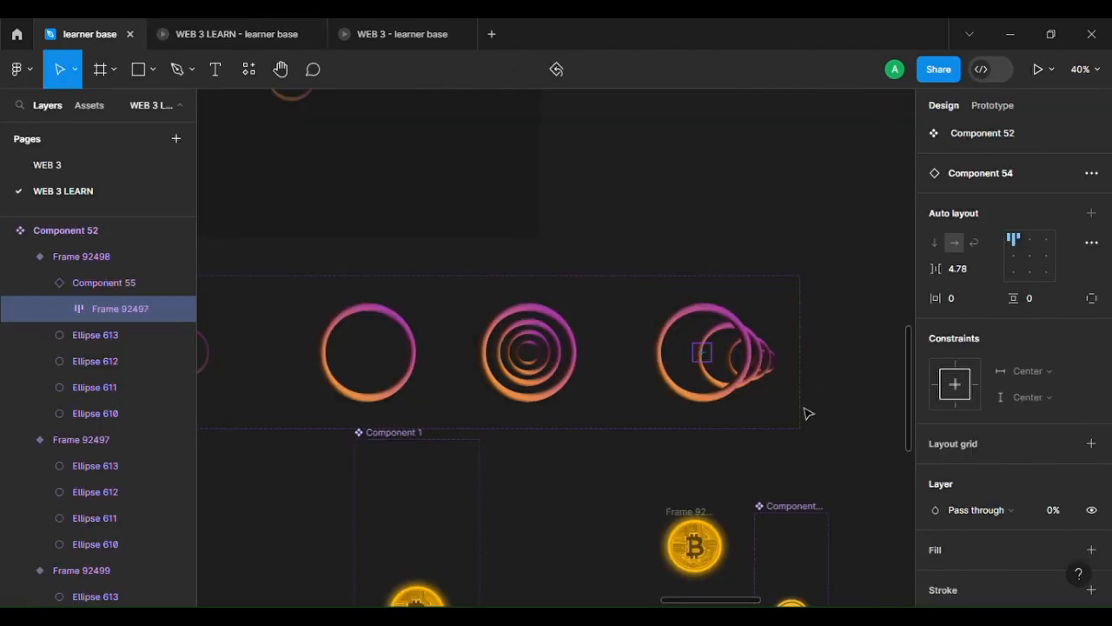
# Move the ring component instance out of the MacBook Pro 14" - 21 frame onto the empty canvas to its right.
pyautogui.scroll(-3, 808, 468)
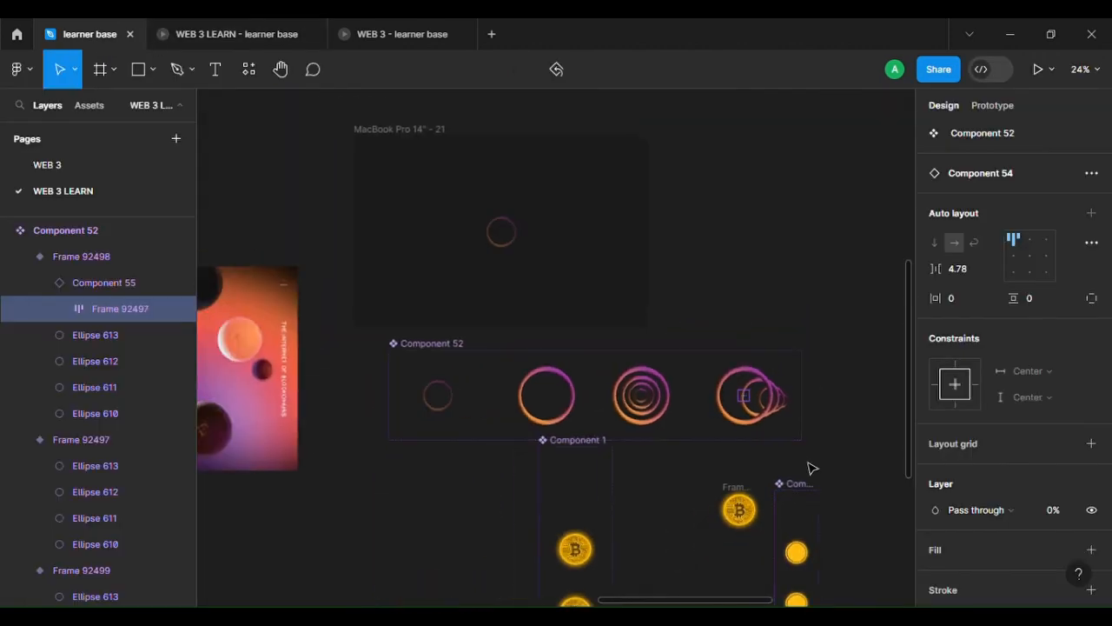
pyautogui.scroll(-3, 808, 469)
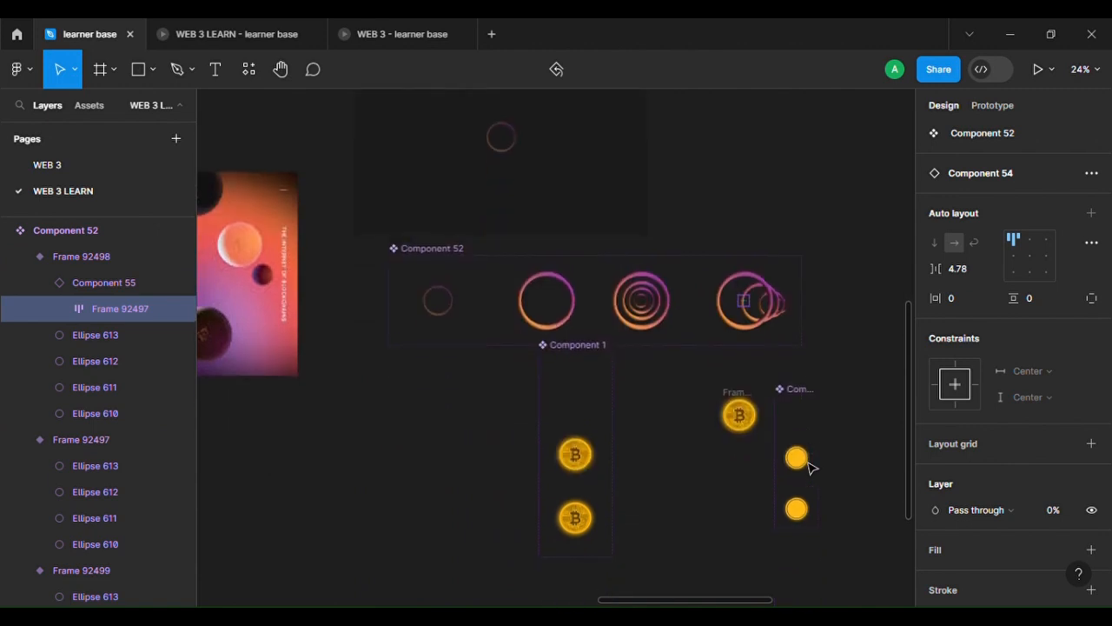
pyautogui.scroll(-3, 576, 215)
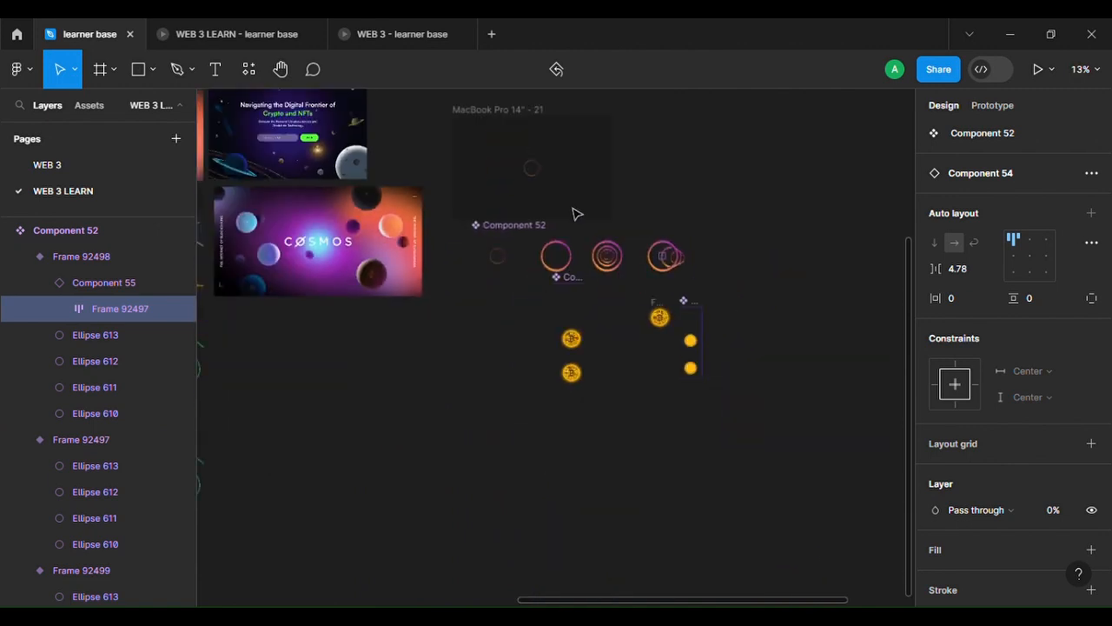
pyautogui.scroll(3, 576, 215)
pyautogui.scroll(3, 576, 214)
pyautogui.scroll(3, 576, 215)
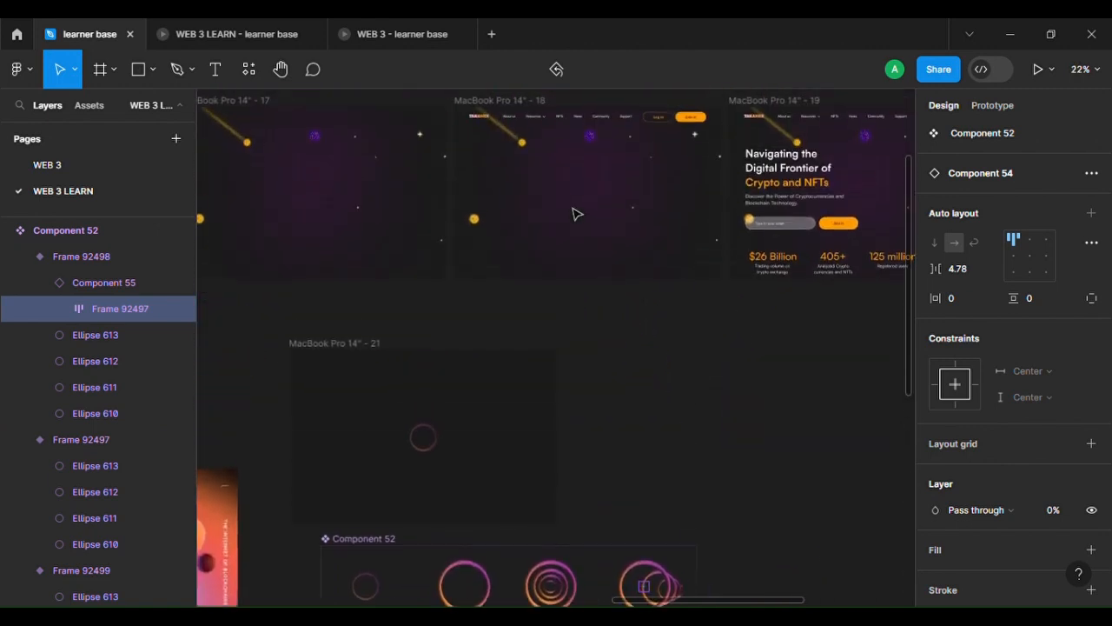
pyautogui.scroll(-3, 671, 348)
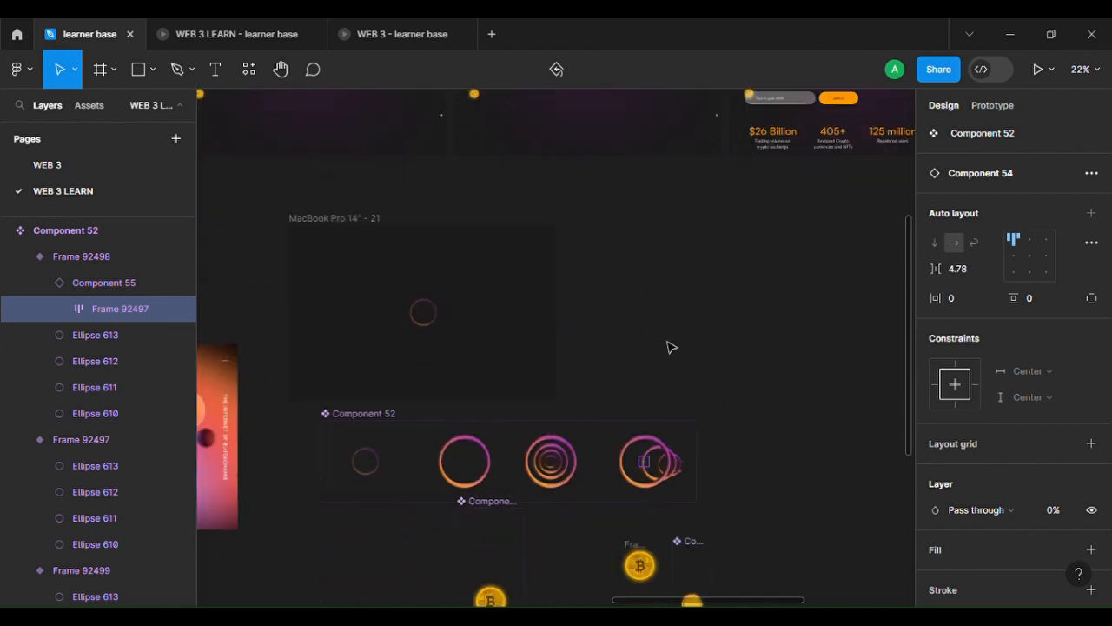
pyautogui.hscroll(-3, 671, 347)
pyautogui.click(586, 320)
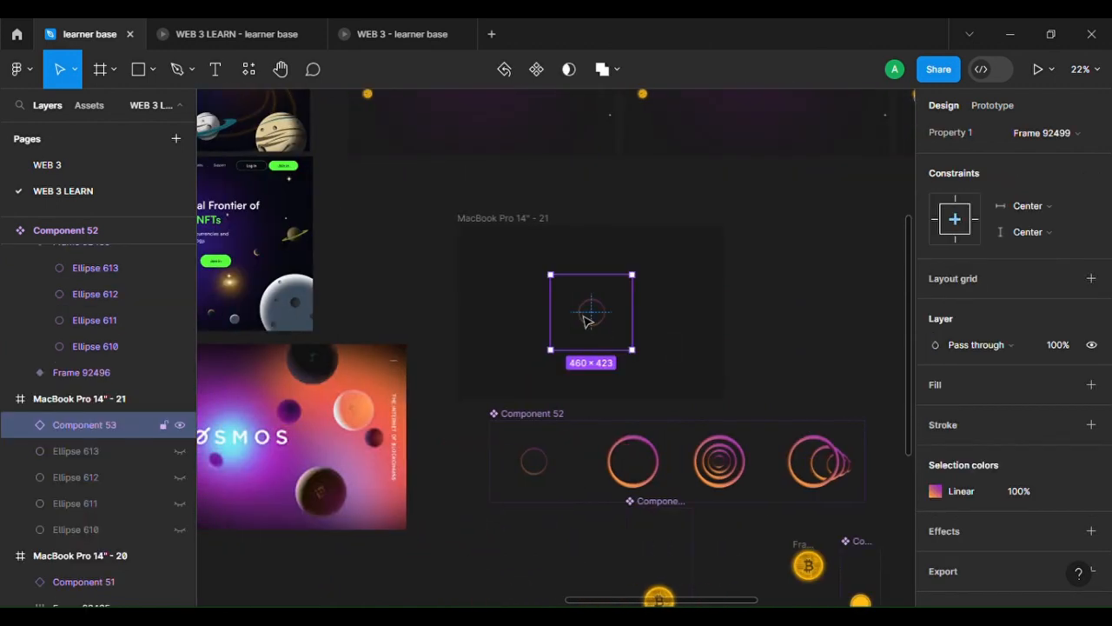
pyautogui.moveTo(585, 319); pyautogui.dragTo(811, 339)
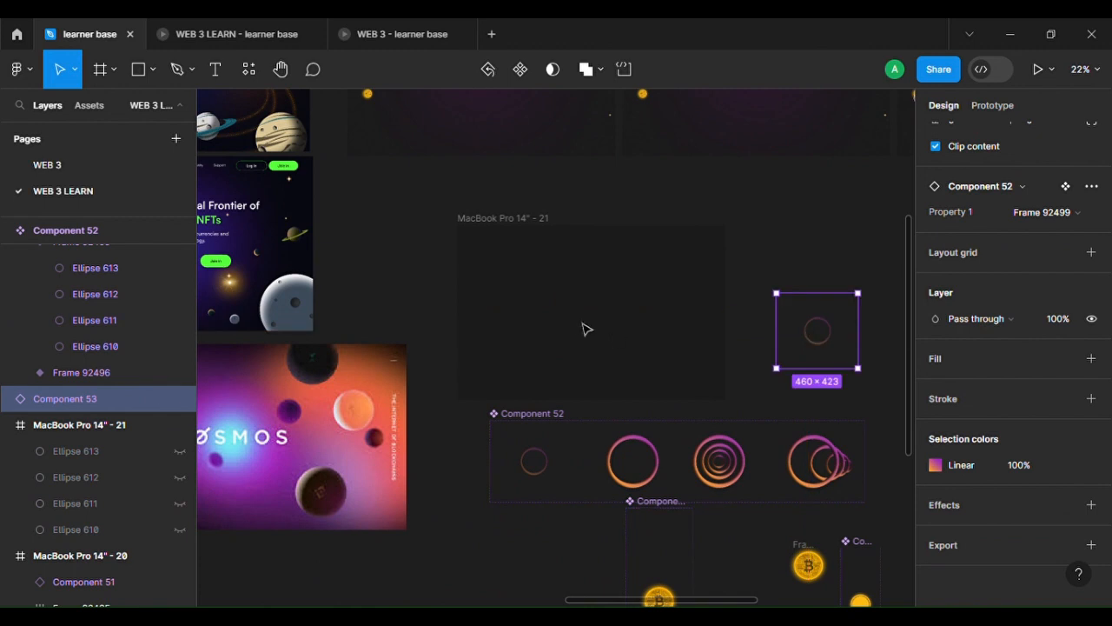
# Draw an ellipse about 626 × 565 px in the middle of the empty MacBook Pro 14" - 21 frame.
pyautogui.scroll(3, 586, 324)
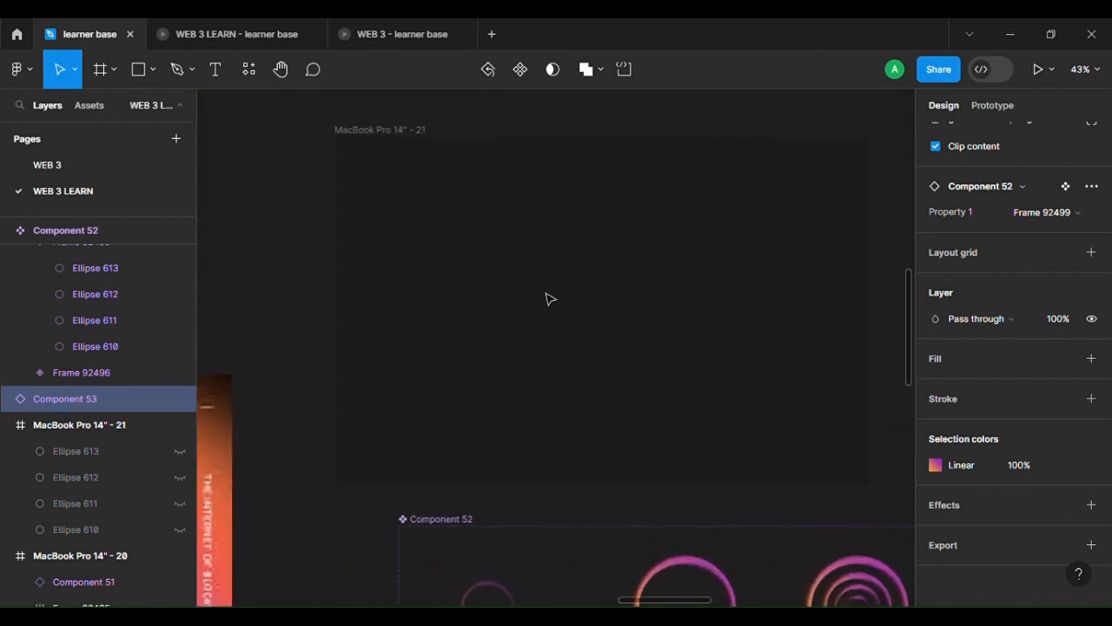
pyautogui.scroll(2, 546, 294)
pyautogui.scroll(-2, 546, 294)
pyautogui.scroll(1, 546, 294)
pyautogui.hscroll(1, 545, 294)
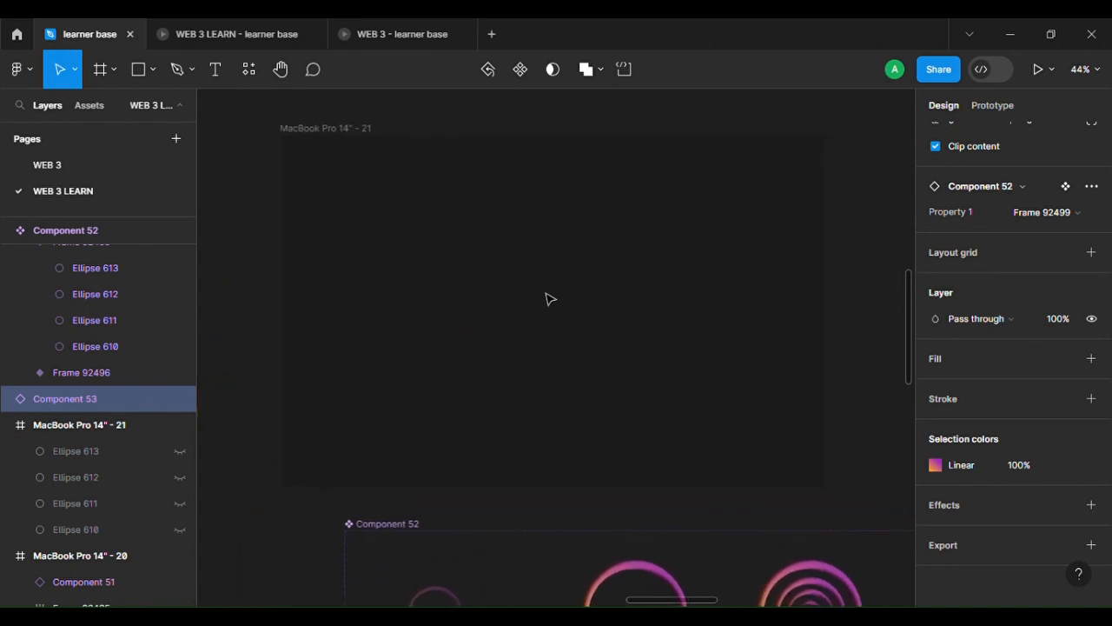
pyautogui.click(150, 76)
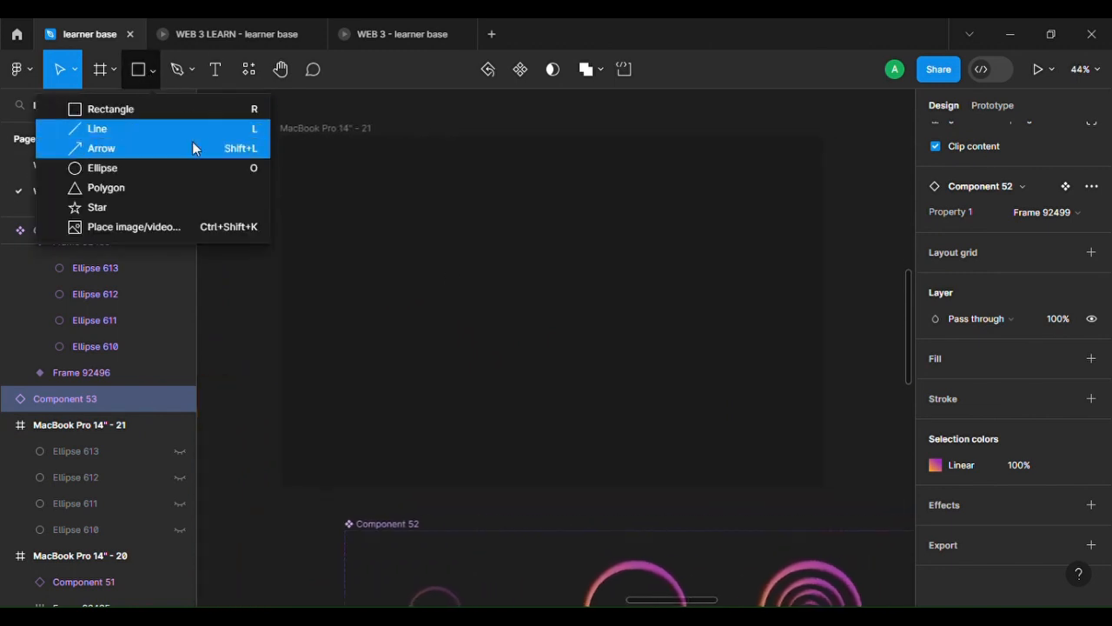
pyautogui.click(171, 170)
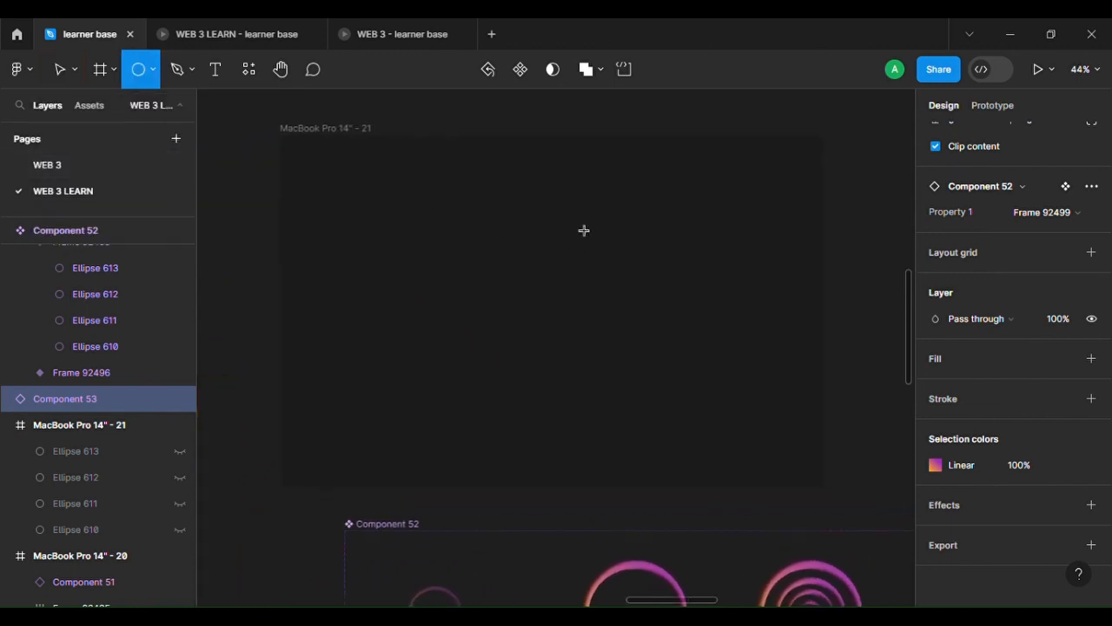
pyautogui.moveTo(455, 232)
pyautogui.mouseDown()
pyautogui.moveTo(696, 379)
pyautogui.moveTo(681, 437)
pyautogui.mouseUp()
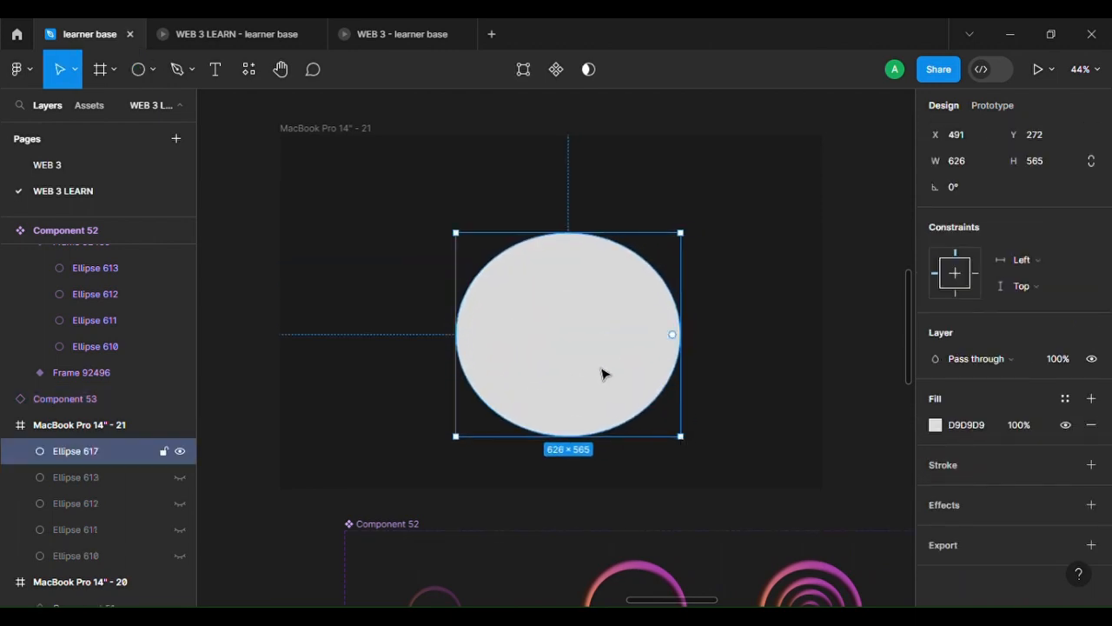
# Set the new ellipse's width and height to 600 px each to make it a circle.
pyautogui.click(971, 161)
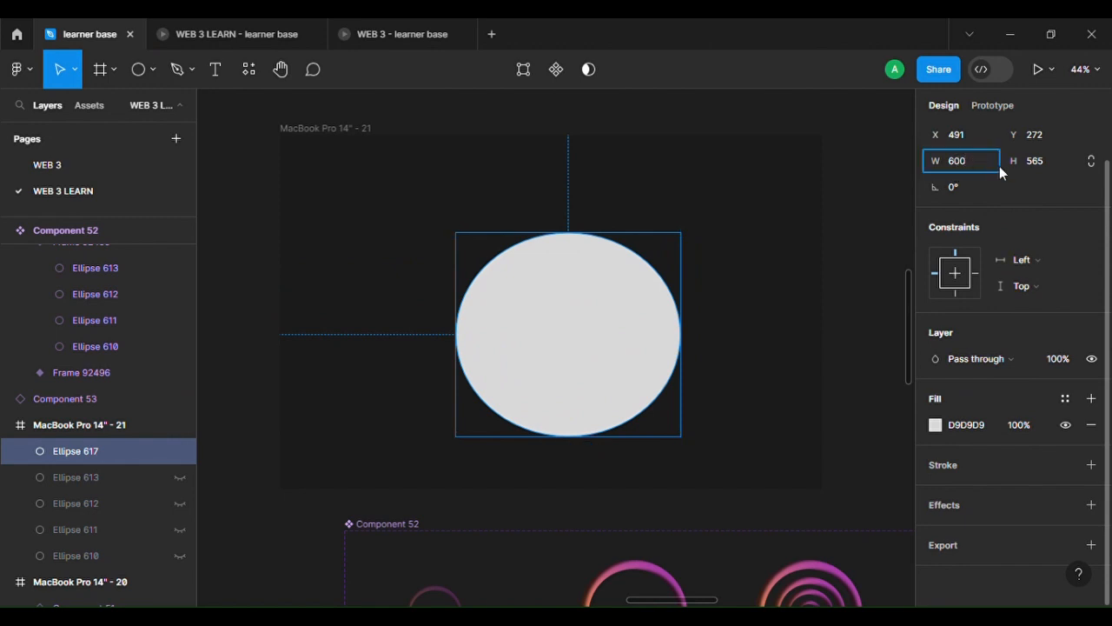
pyautogui.write('600')
pyautogui.press('Return')
pyautogui.click(1042, 159)
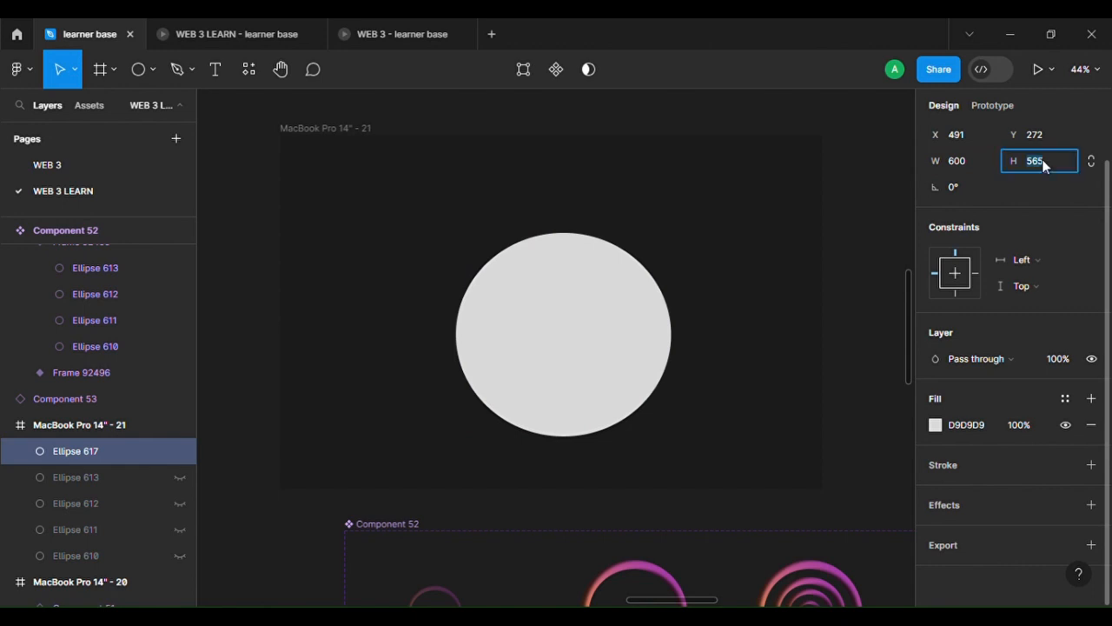
pyautogui.write('600')
pyautogui.press('Return')
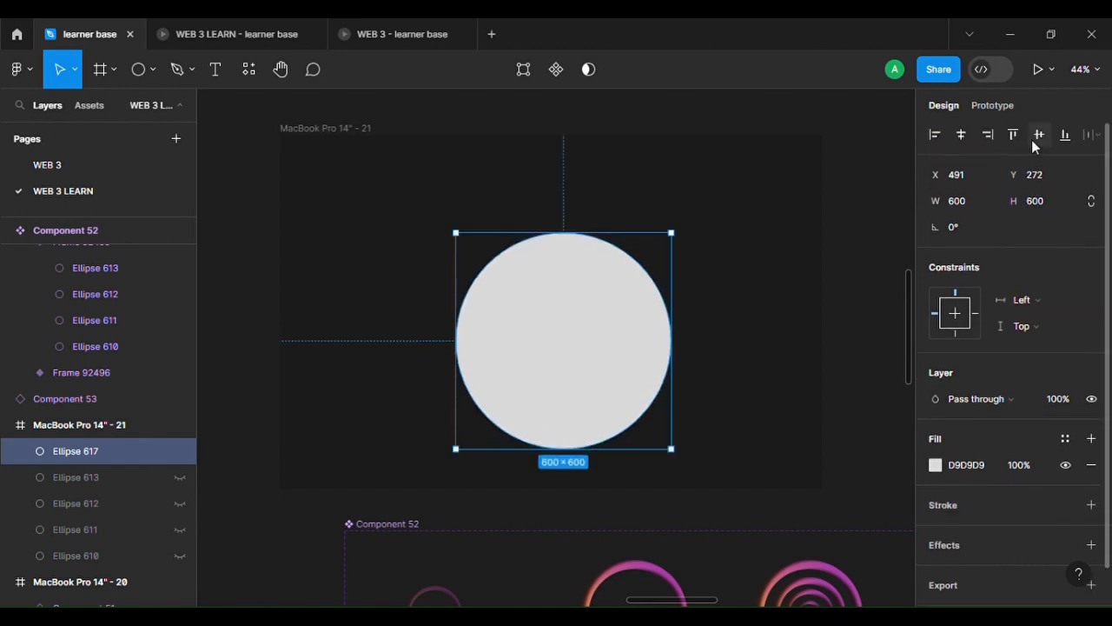
# Center the circle horizontally and vertically in the MacBook Pro 14" - 21 frame and fill it with the Background purple style.
pyautogui.click(1032, 140)
pyautogui.click(964, 138)
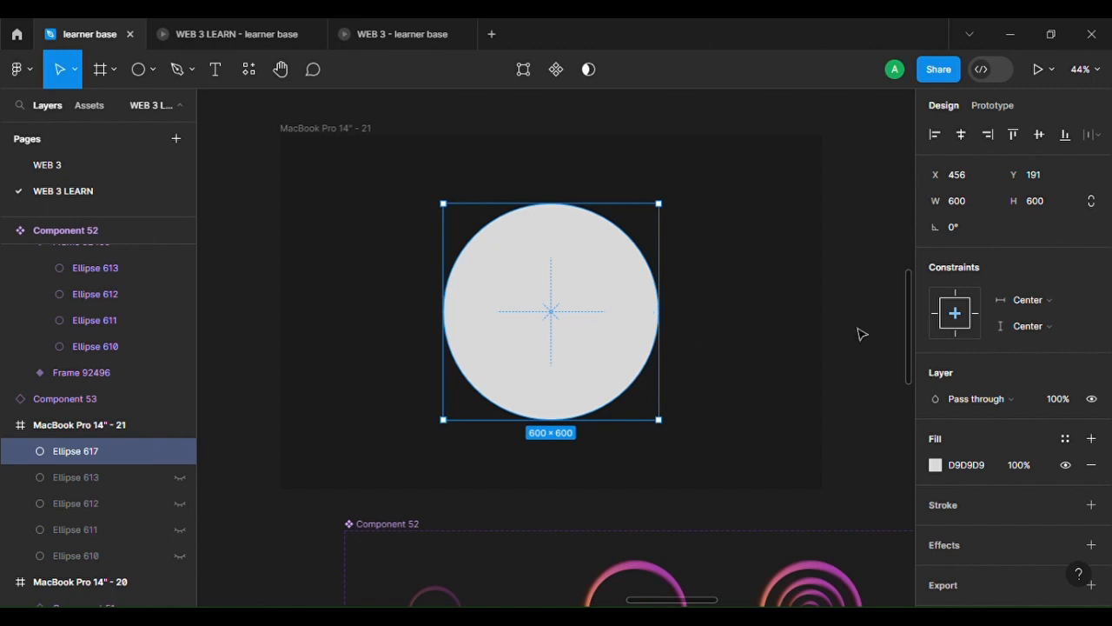
pyautogui.click(1063, 440)
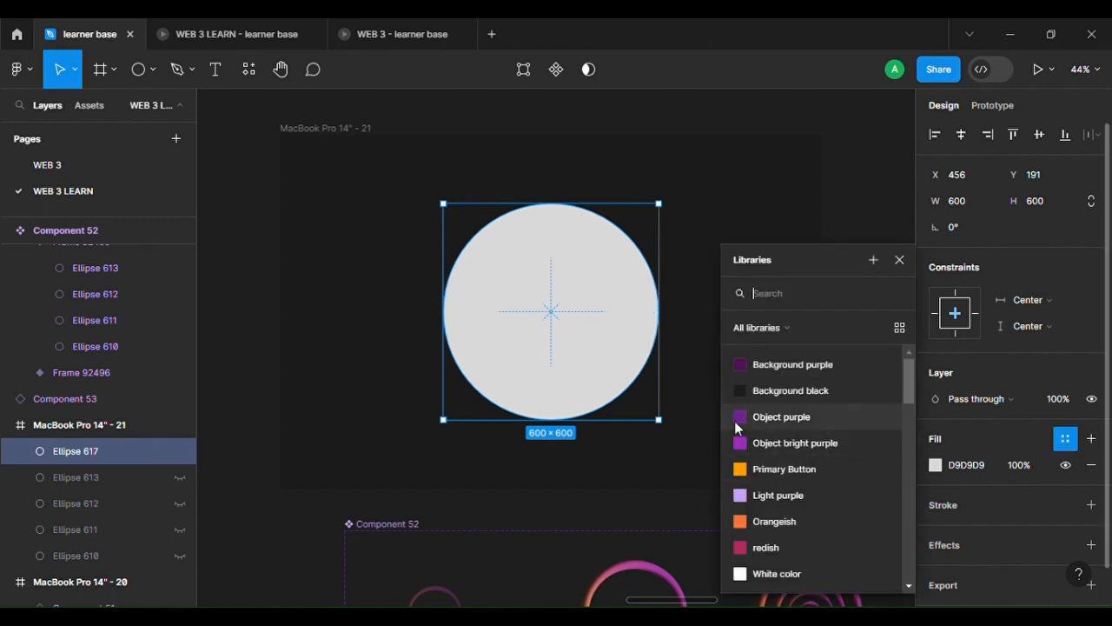
pyautogui.click(786, 370)
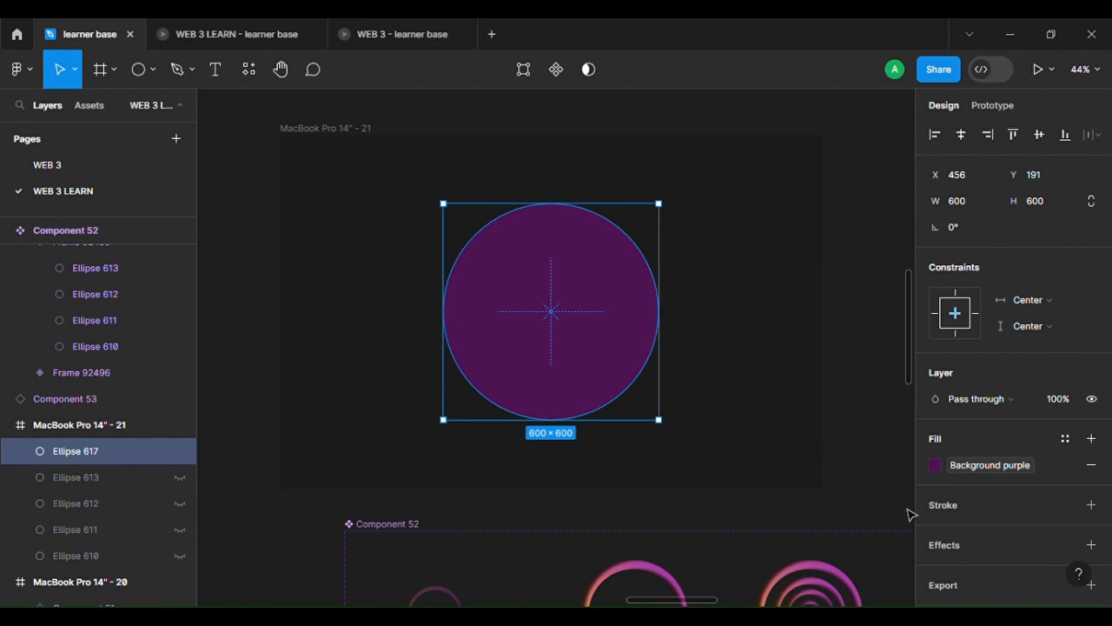
# Detach the circle's fill from its color style and darken the purple to 360B3A.
pyautogui.scroll(-1, 968, 546)
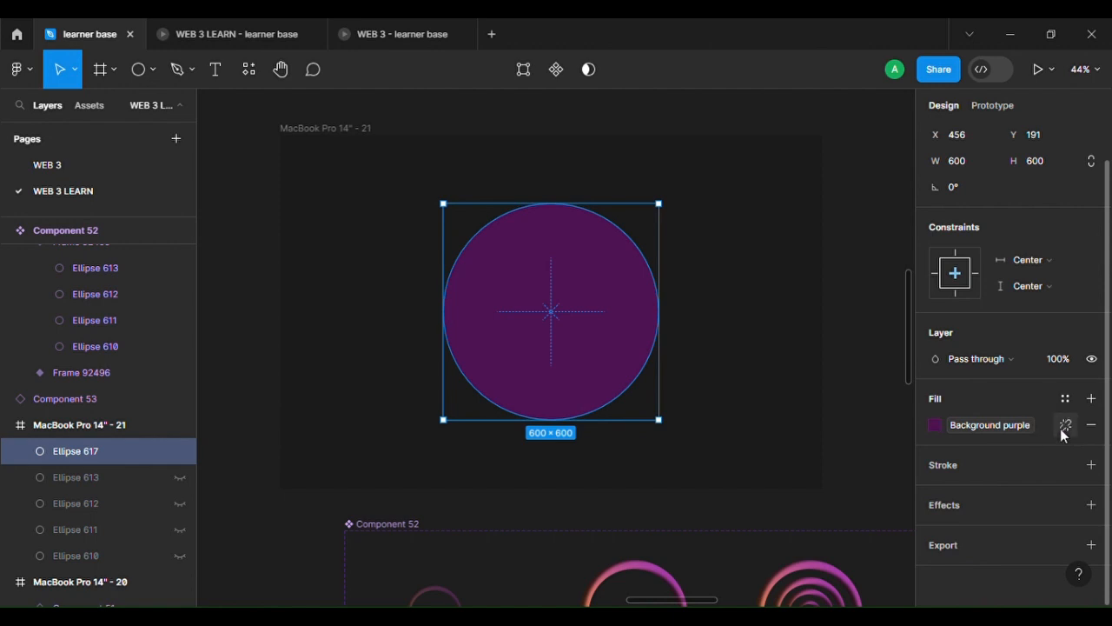
pyautogui.click(1067, 425)
pyautogui.click(937, 425)
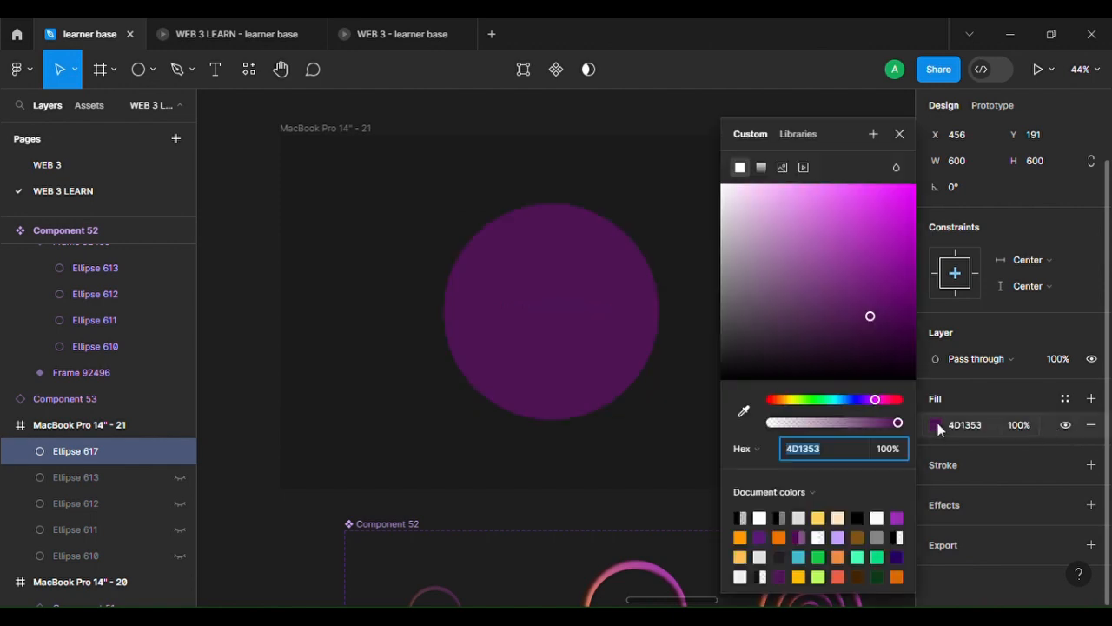
pyautogui.click(876, 334)
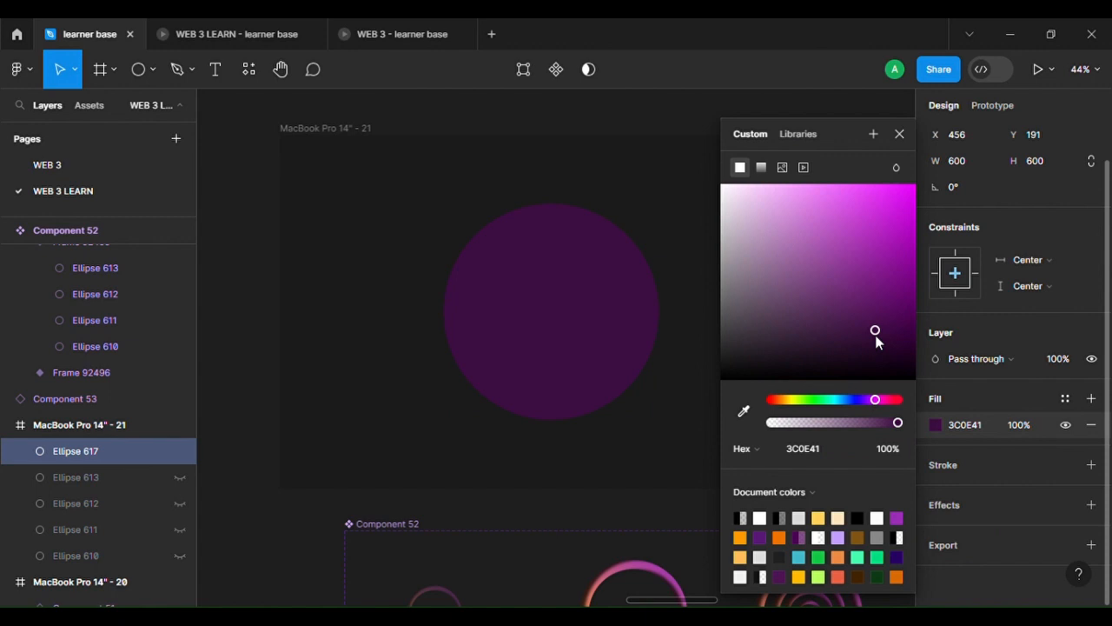
pyautogui.moveTo(875, 333)
pyautogui.mouseDown()
pyautogui.moveTo(898, 345)
pyautogui.moveTo(879, 340)
pyautogui.mouseUp()
# Add an effect to the circle, change its type to Layer blur and set the blur to 500.
pyautogui.click(1091, 505)
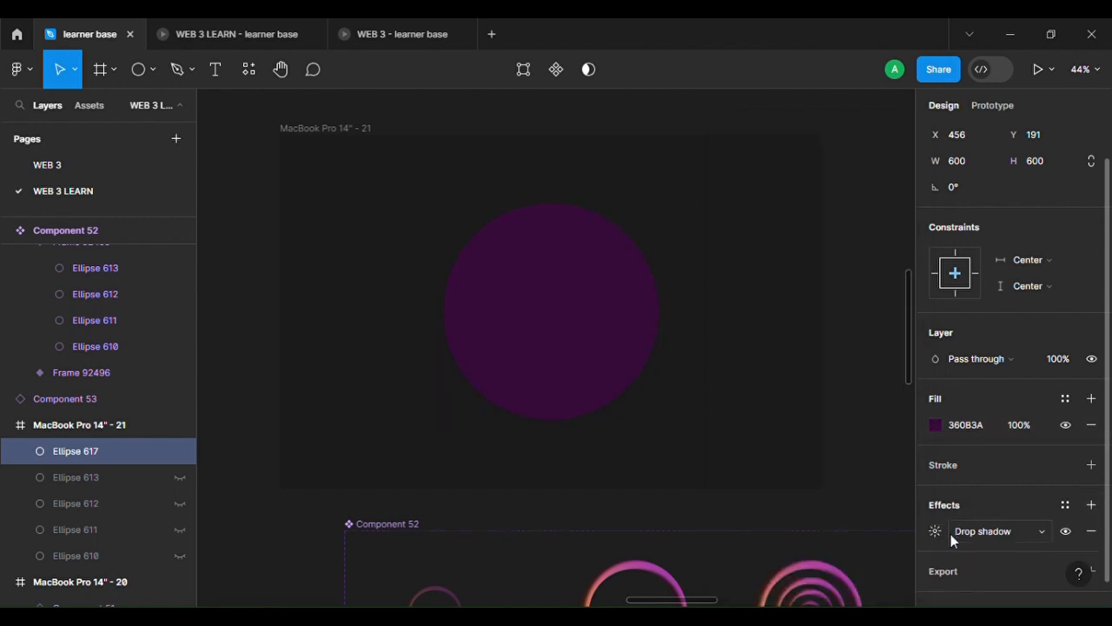
pyautogui.click(987, 535)
pyautogui.click(997, 549)
pyautogui.click(933, 532)
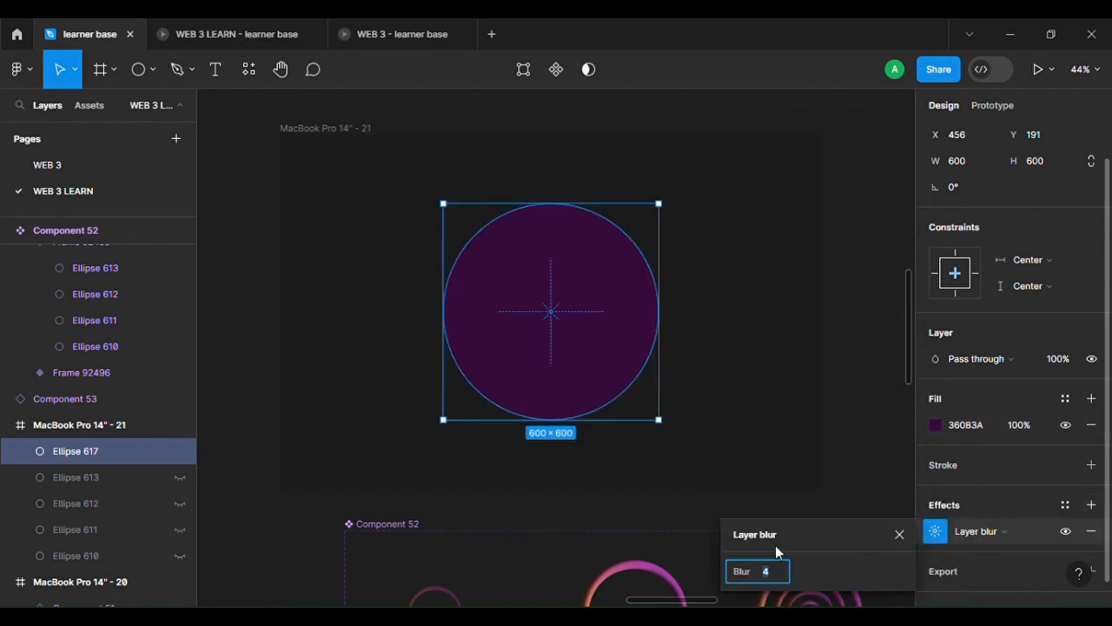
pyautogui.moveTo(741, 570); pyautogui.dragTo(784, 594)
pyautogui.press('Return')
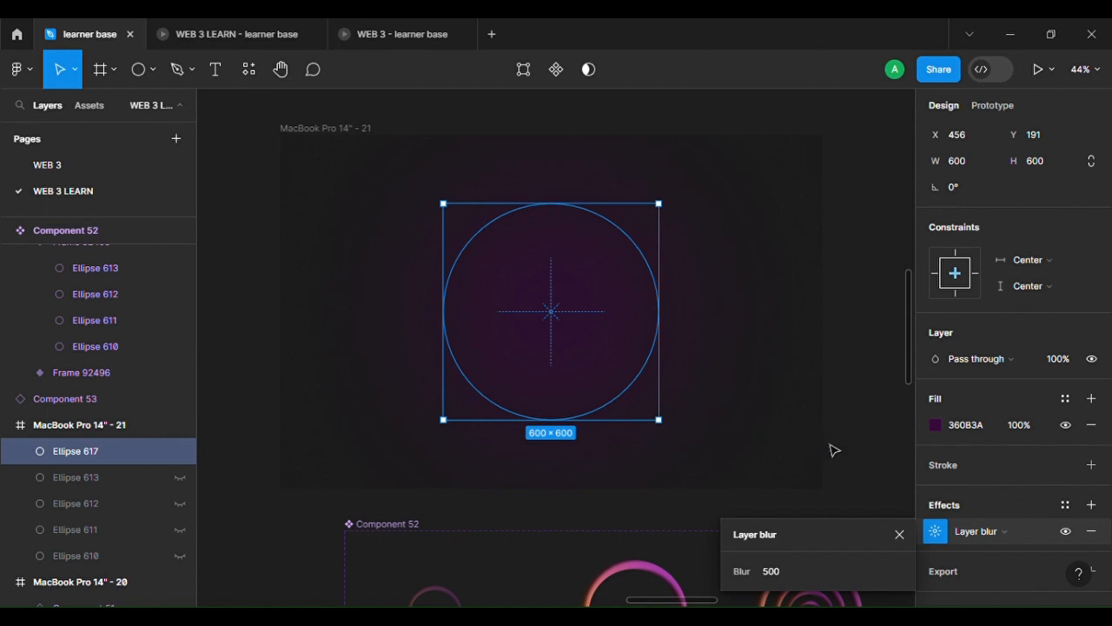
# Set the circle's layer blur to 400 and deselect the circle.
pyautogui.click(771, 570)
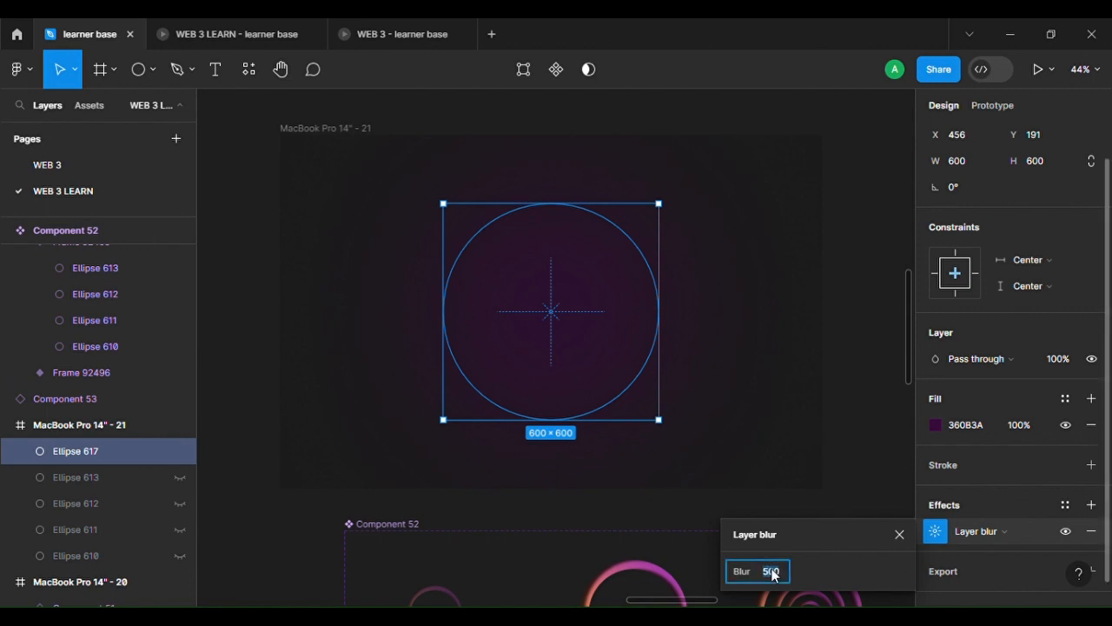
pyautogui.press('Return')
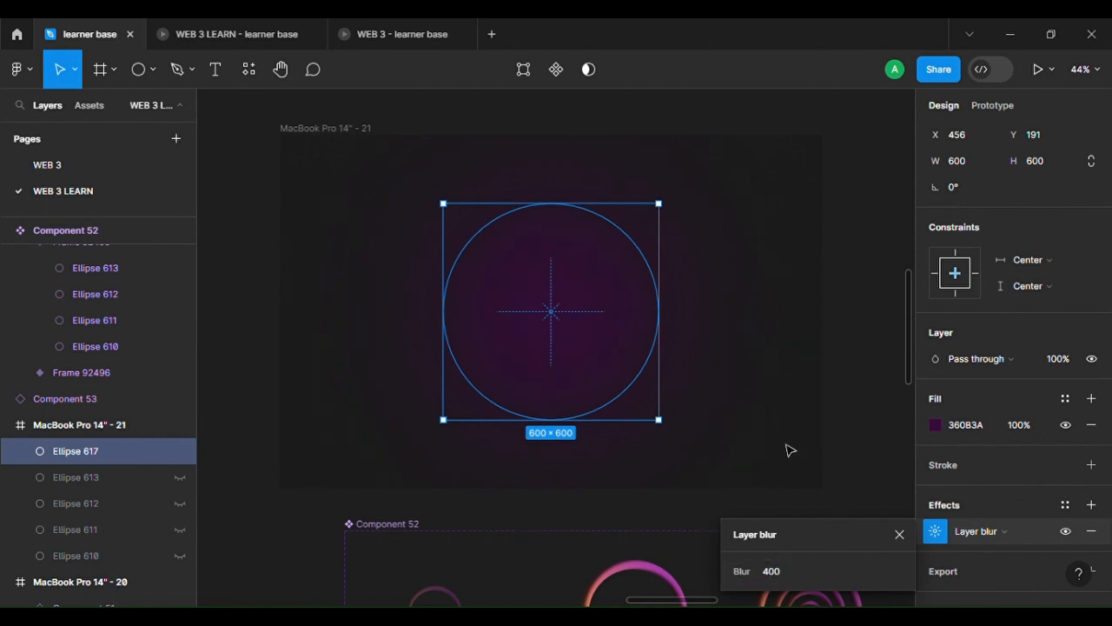
pyautogui.click(856, 437)
# Place a 100 × 100 px five-point star in the MacBook Pro 14" - 21 frame, on the upper-left edge of the purple glow.
pyautogui.scroll(-5, 856, 437)
pyautogui.scroll(5, 856, 437)
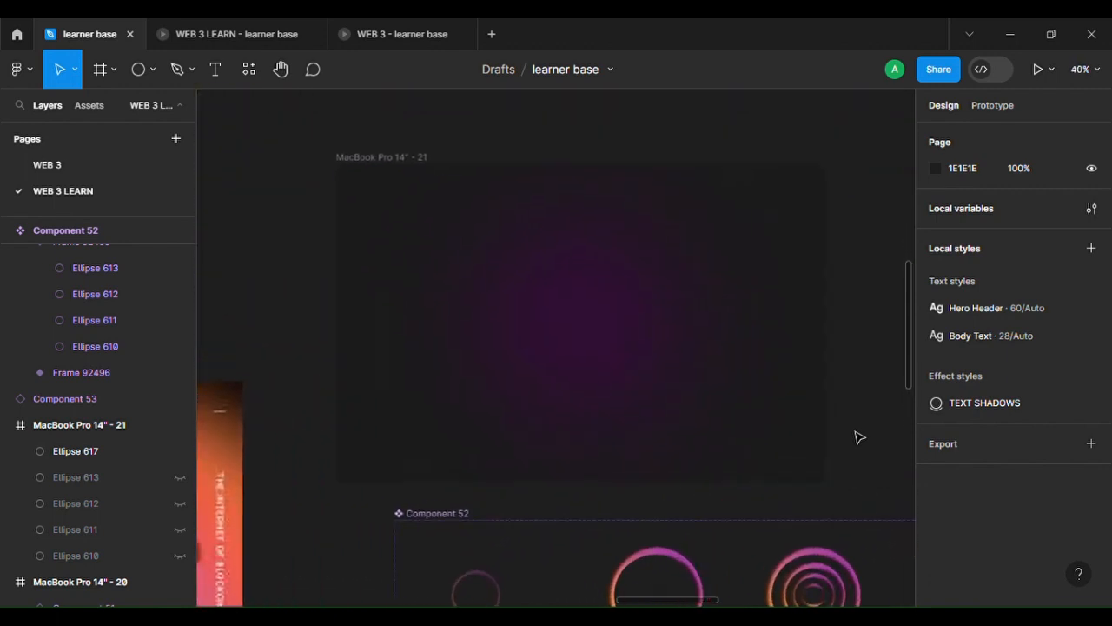
pyautogui.scroll(1, 856, 437)
pyautogui.scroll(4, 645, 368)
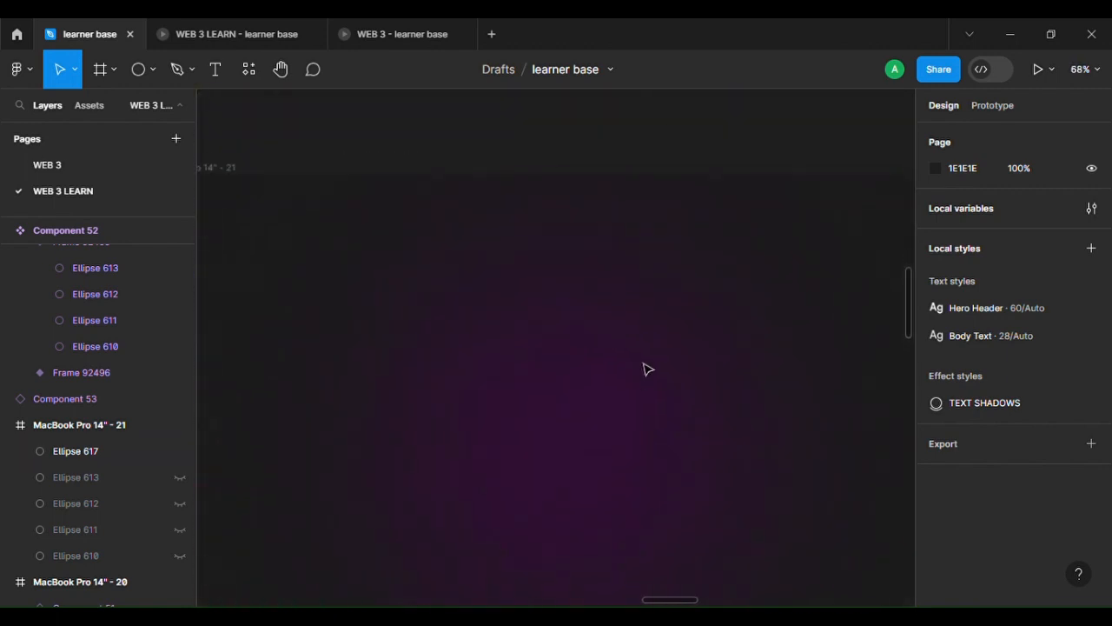
pyautogui.scroll(2, 735, 368)
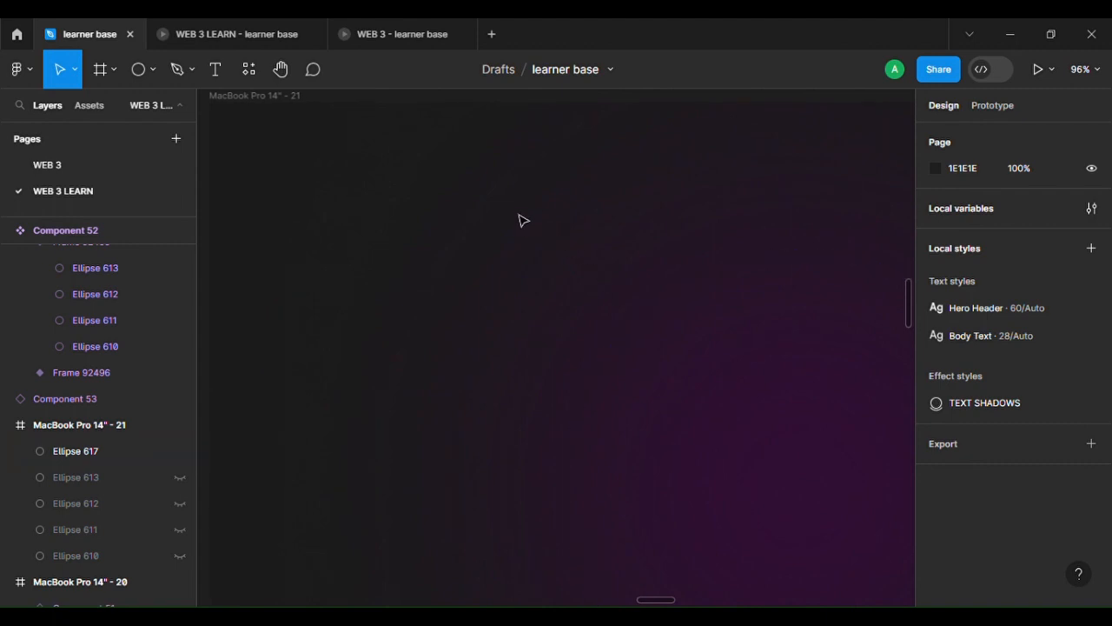
pyautogui.click(156, 68)
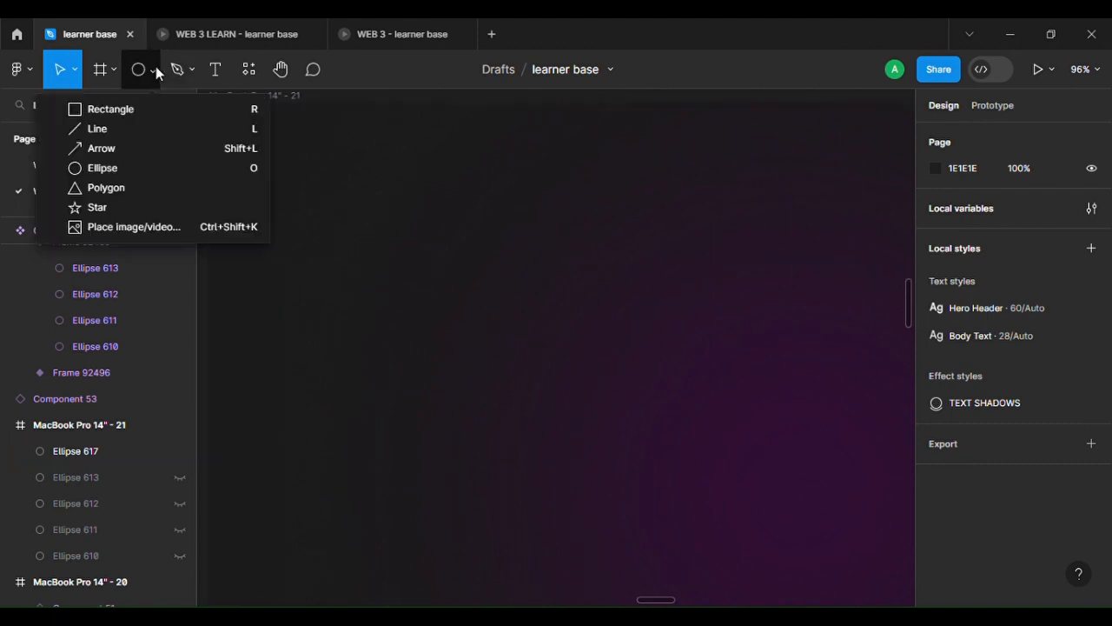
pyautogui.click(195, 205)
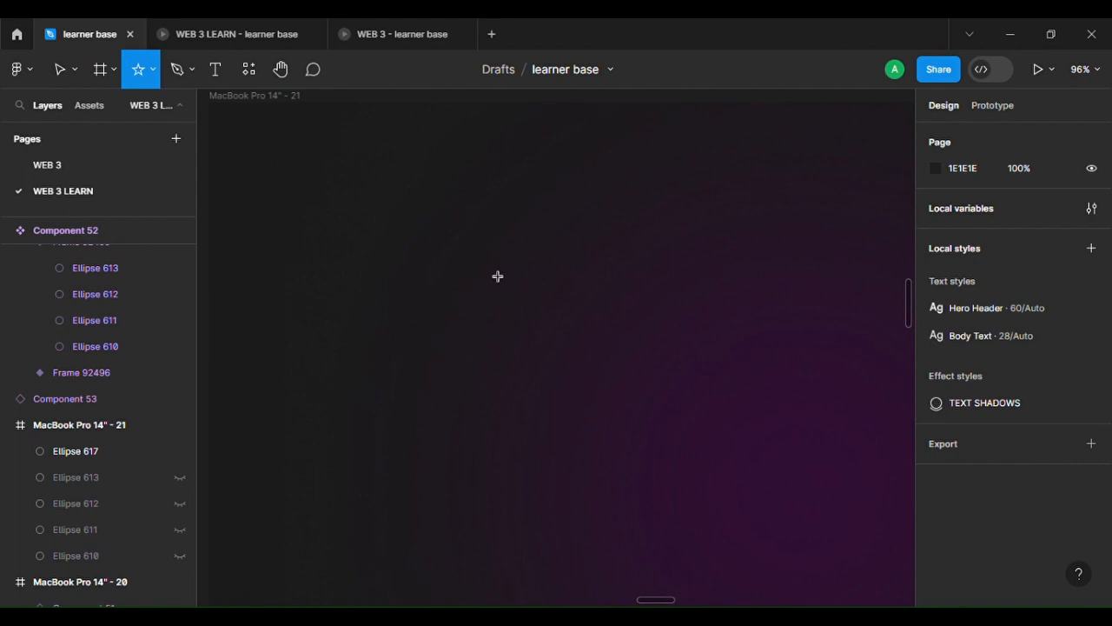
pyautogui.click(565, 358)
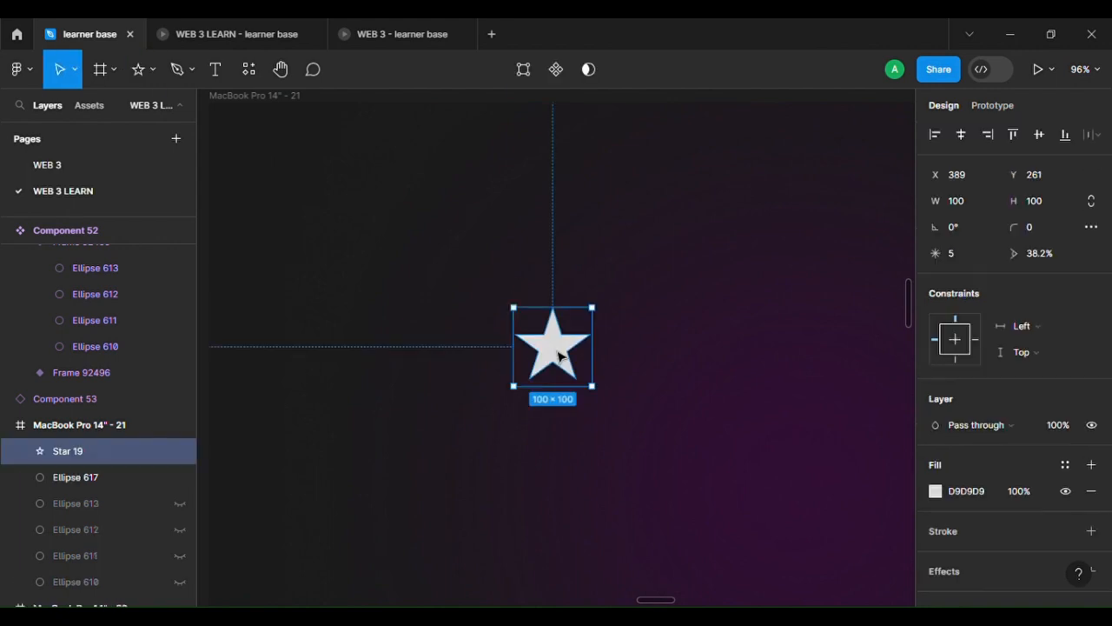
# Narrow the star's arms to a ratio of 32% and round its corners to a radius of 1.
pyautogui.scroll(5, 561, 357)
pyautogui.scroll(2, 562, 357)
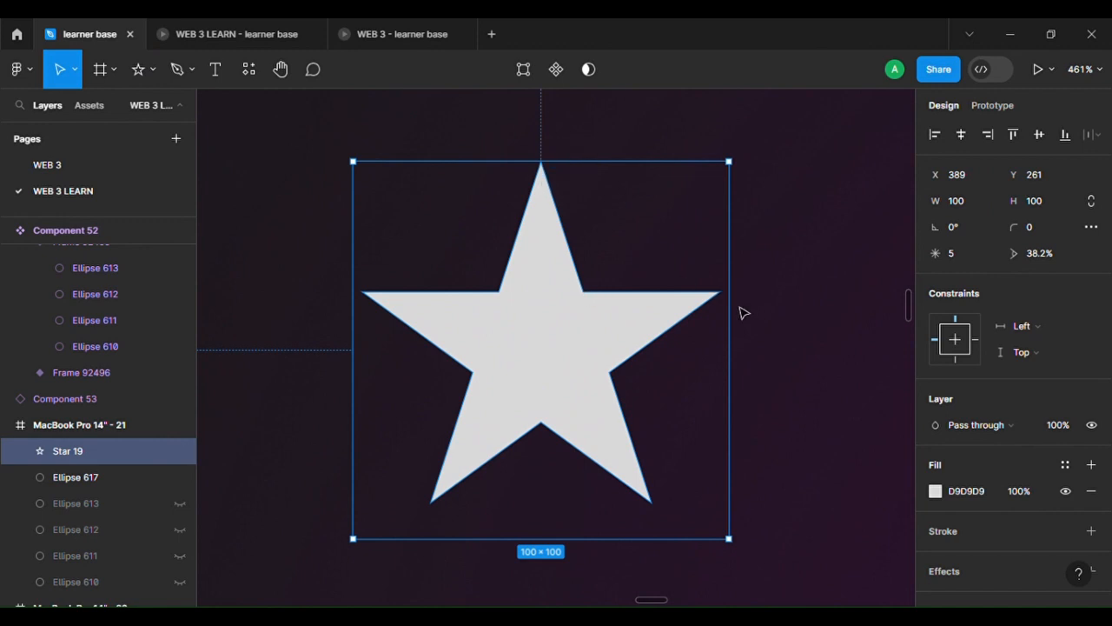
pyautogui.moveTo(591, 299)
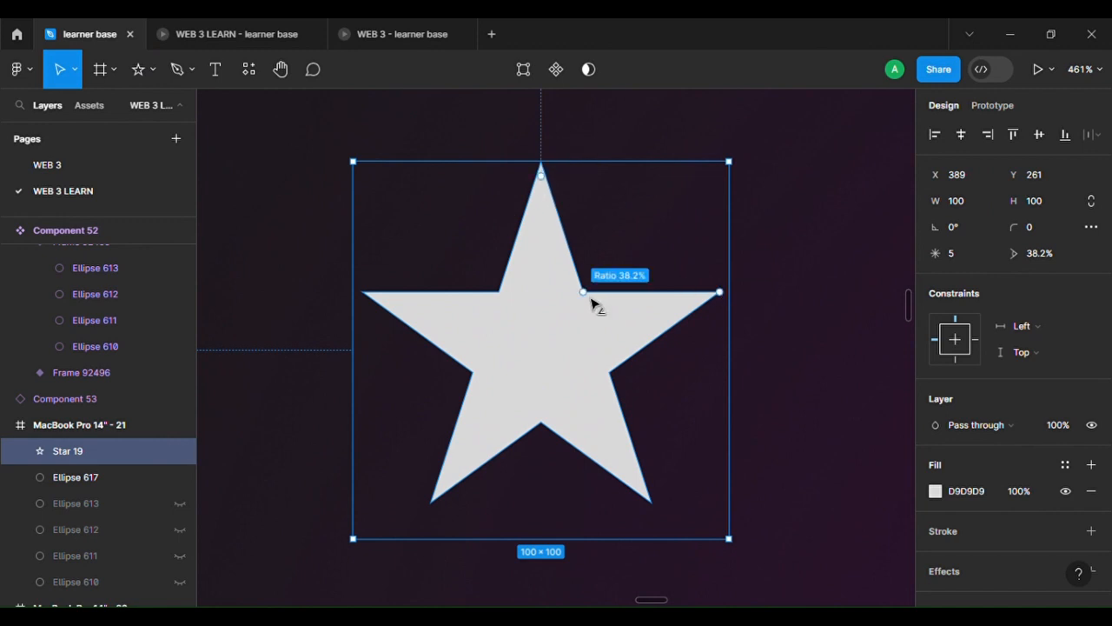
pyautogui.moveTo(589, 298)
pyautogui.mouseDown()
pyautogui.moveTo(572, 326)
pyautogui.moveTo(585, 311)
pyautogui.mouseUp()
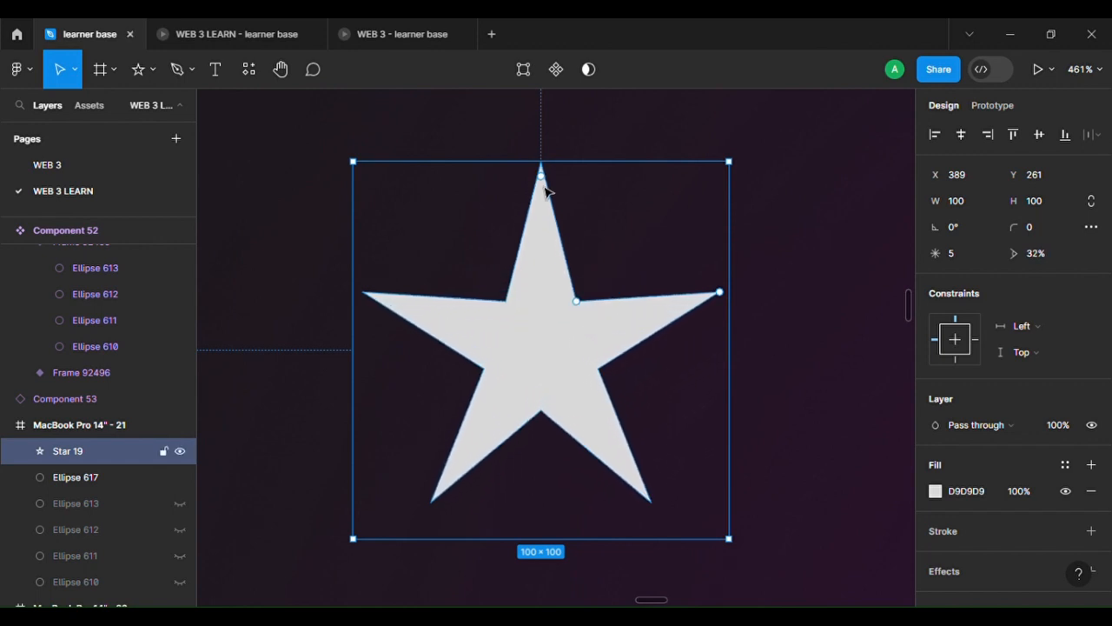
pyautogui.moveTo(540, 178)
pyautogui.mouseDown()
pyautogui.moveTo(552, 218)
pyautogui.moveTo(550, 190)
pyautogui.mouseUp()
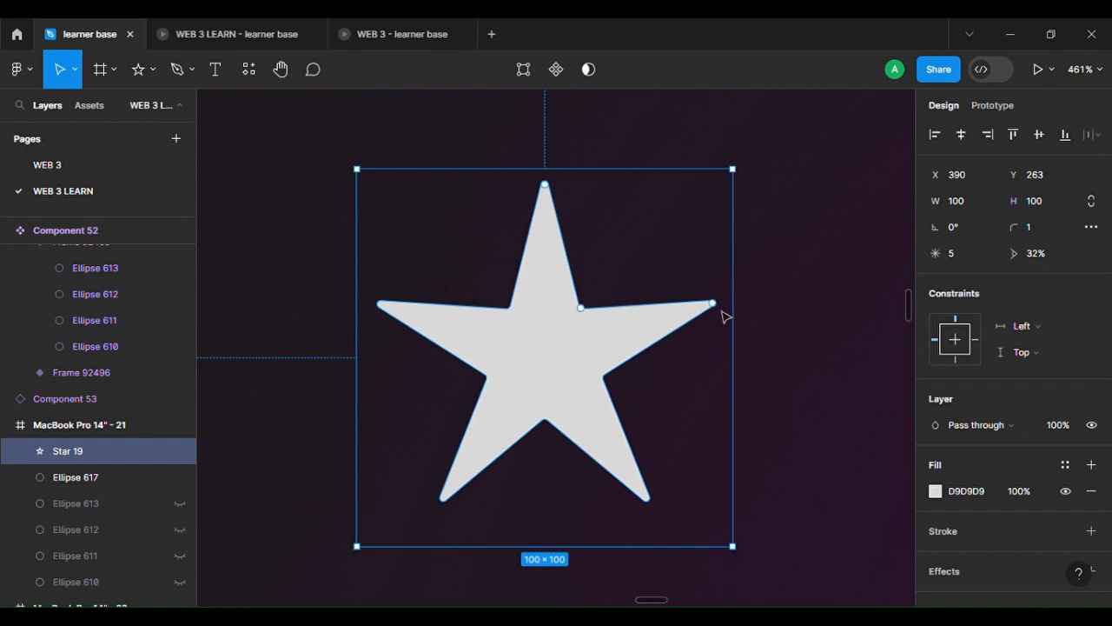
# Change the star to four points and set its ratio to 29%.
pyautogui.moveTo(718, 328); pyautogui.dragTo(703, 405)
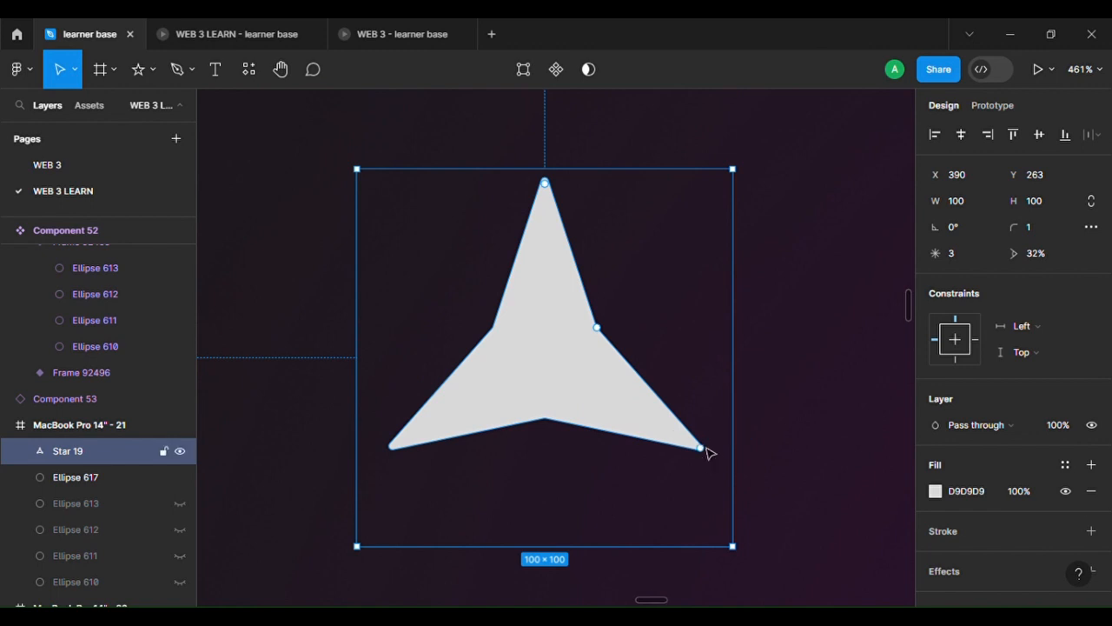
pyautogui.moveTo(705, 459); pyautogui.dragTo(721, 358)
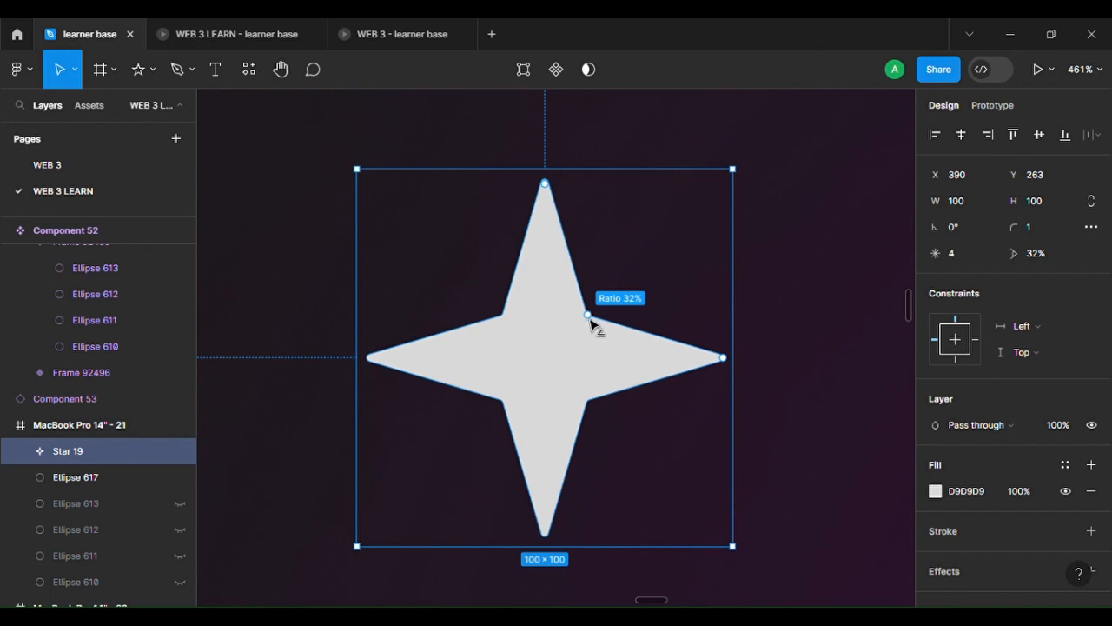
pyautogui.moveTo(590, 319); pyautogui.dragTo(594, 336)
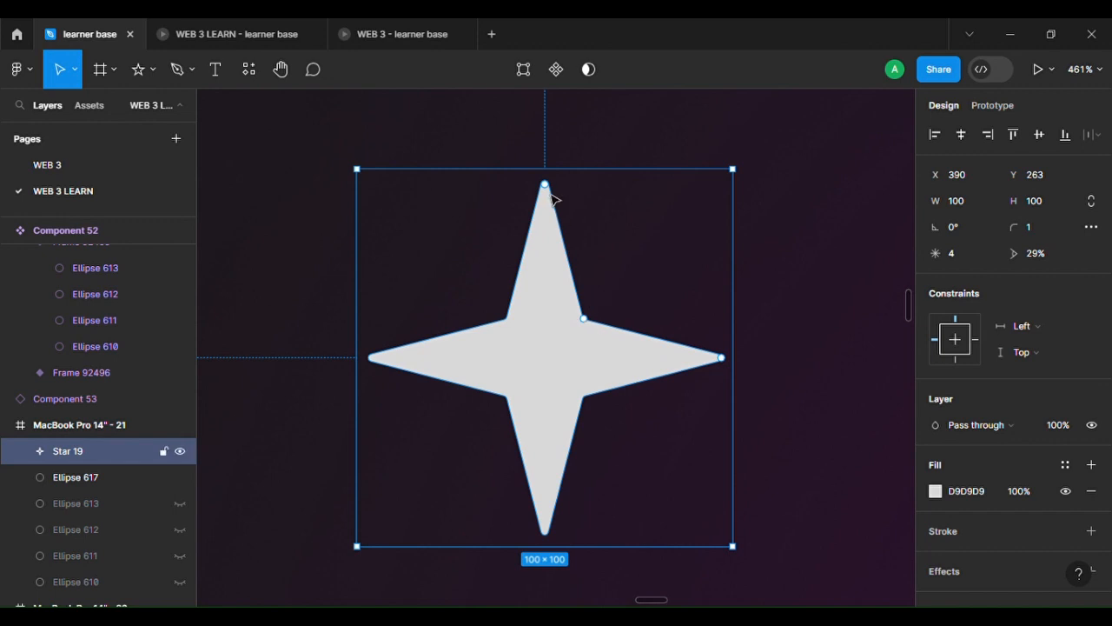
# Duplicate the four-point star in place and scale the copy up to 105 × 105 px with the Scale tool.
pyautogui.click(675, 285)
pyautogui.click(606, 393)
pyautogui.hotkey('ctrl', 'd')
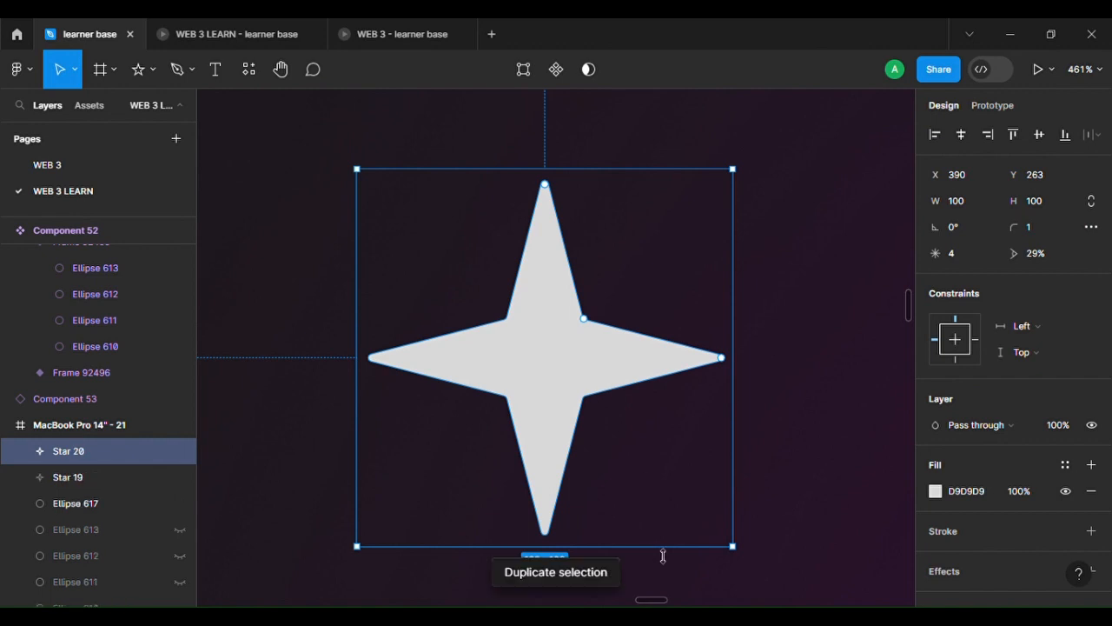
pyautogui.scroll(-3, 665, 553)
pyautogui.scroll(2, 663, 551)
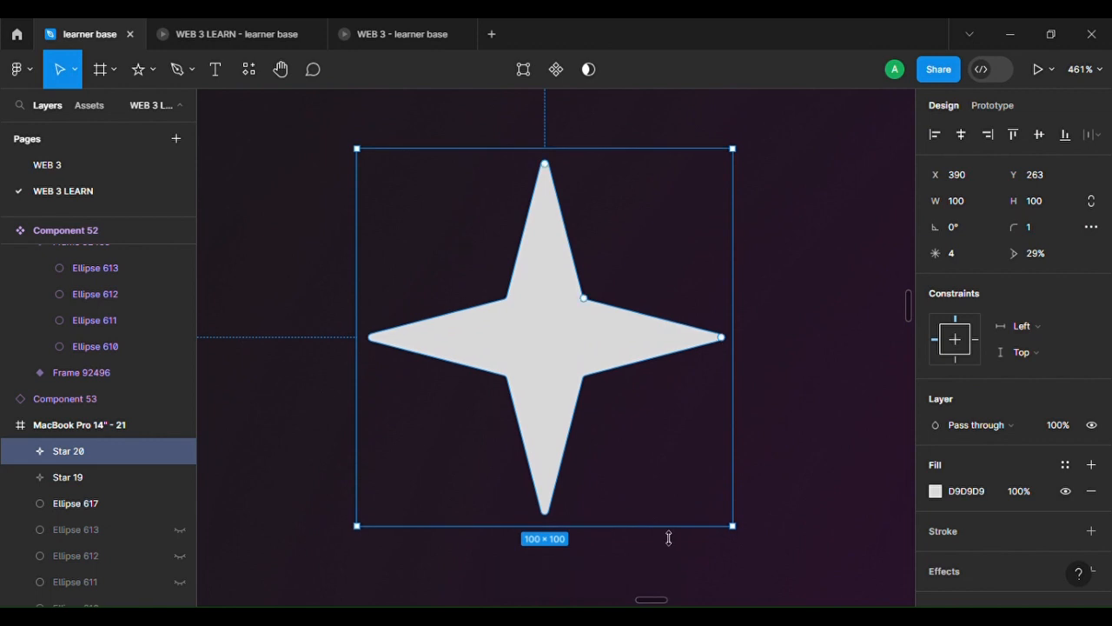
pyautogui.press('k')
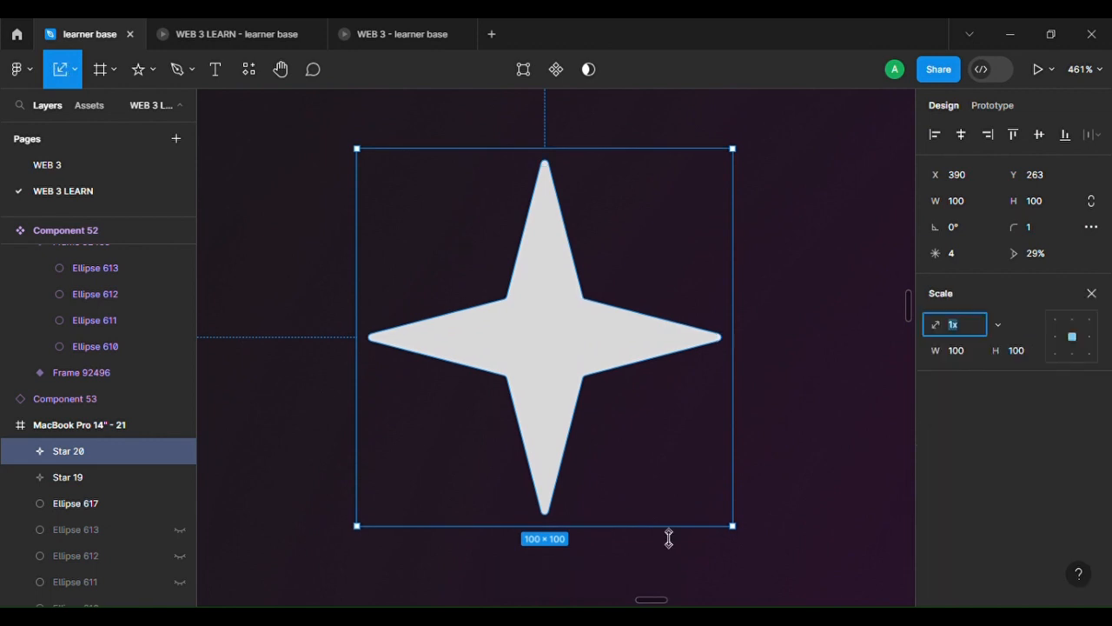
pyautogui.moveTo(669, 538); pyautogui.dragTo(675, 557)
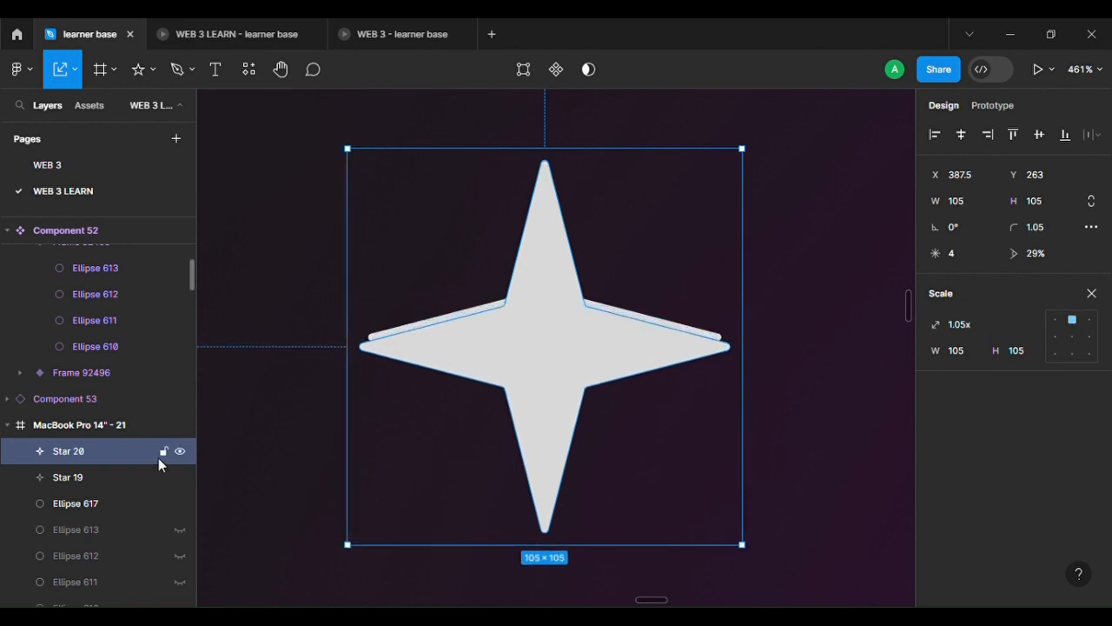
# Move the larger star copy beneath the original in the layer order and center the original star over it.
pyautogui.moveTo(143, 453); pyautogui.dragTo(145, 488)
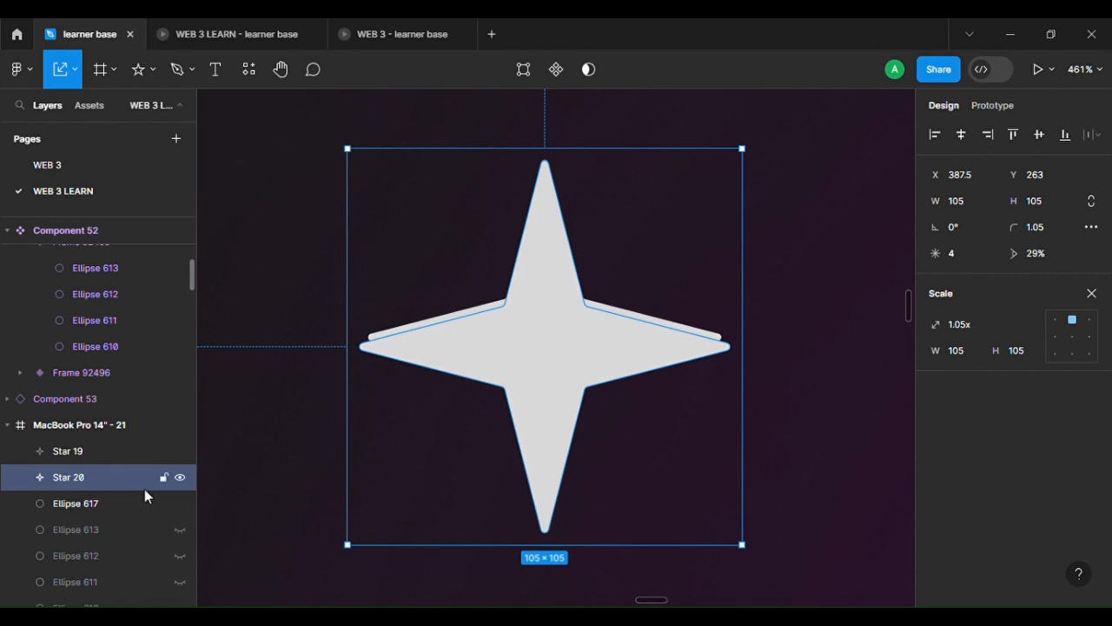
pyautogui.click(543, 386)
pyautogui.moveTo(545, 369); pyautogui.dragTo(547, 378)
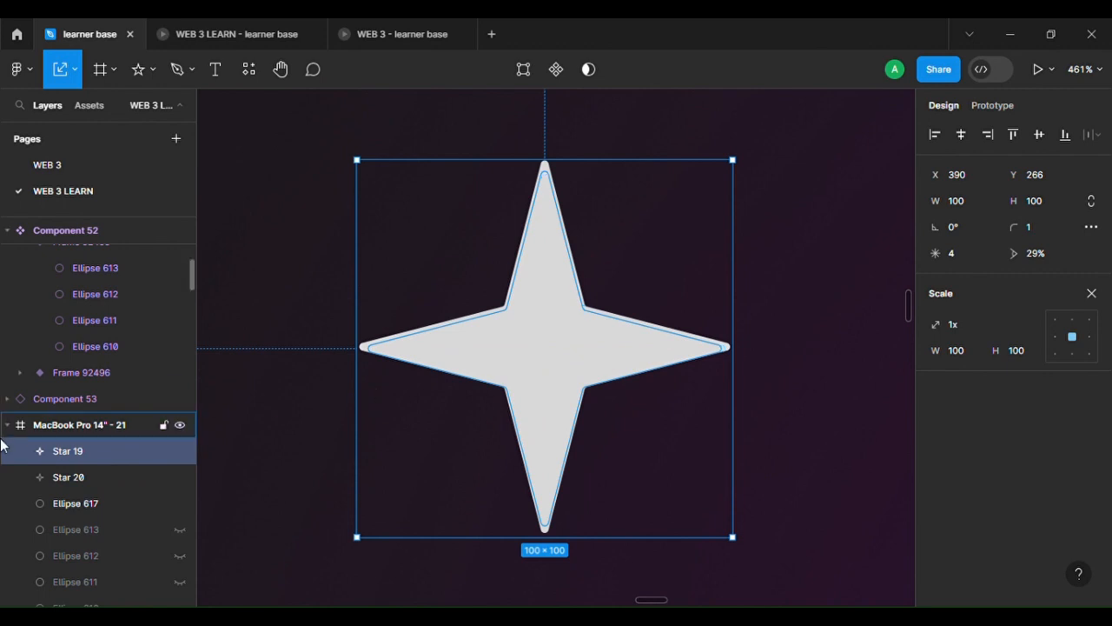
# Select the larger star behind the original and leave the Scale tool.
pyautogui.click(61, 477)
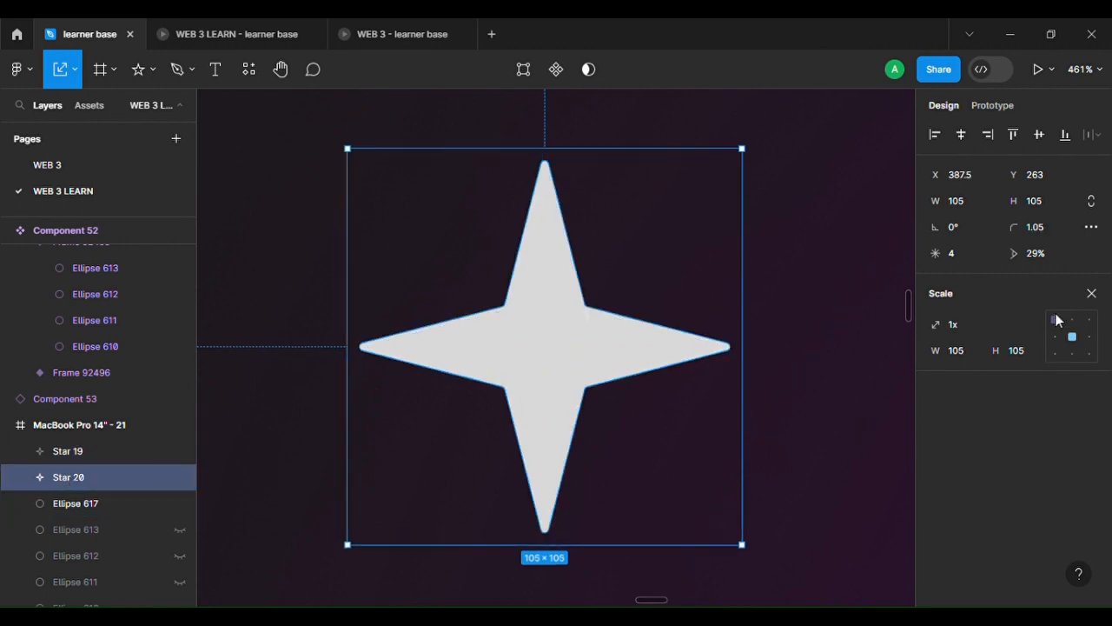
pyautogui.click(1091, 295)
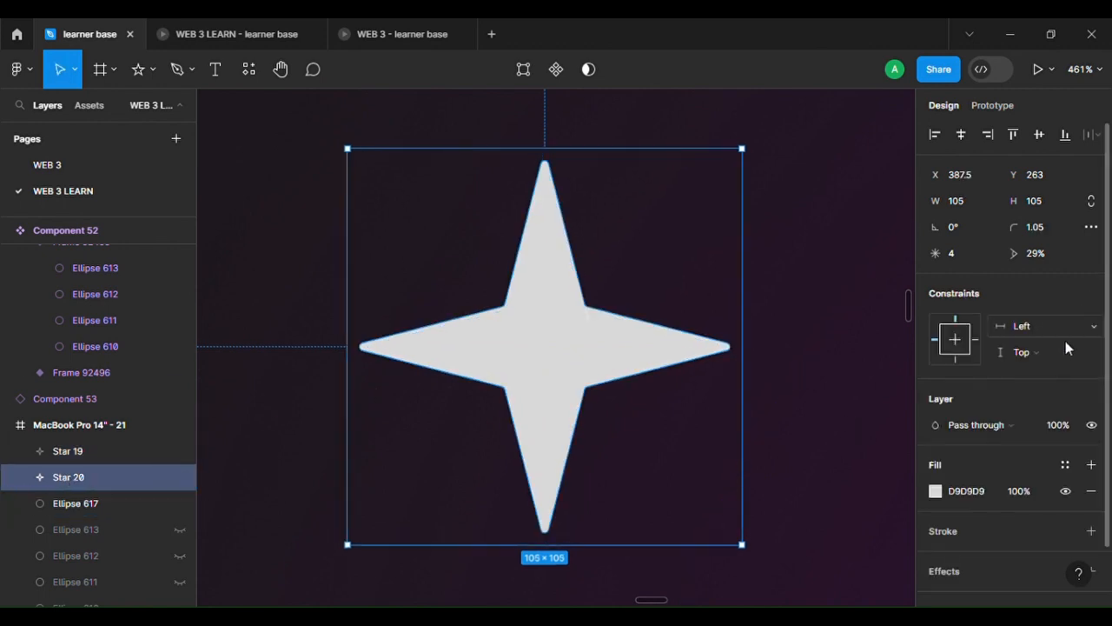
# Change the fill of the back star, Star 20, to the Light orange library colour.
pyautogui.click(1065, 464)
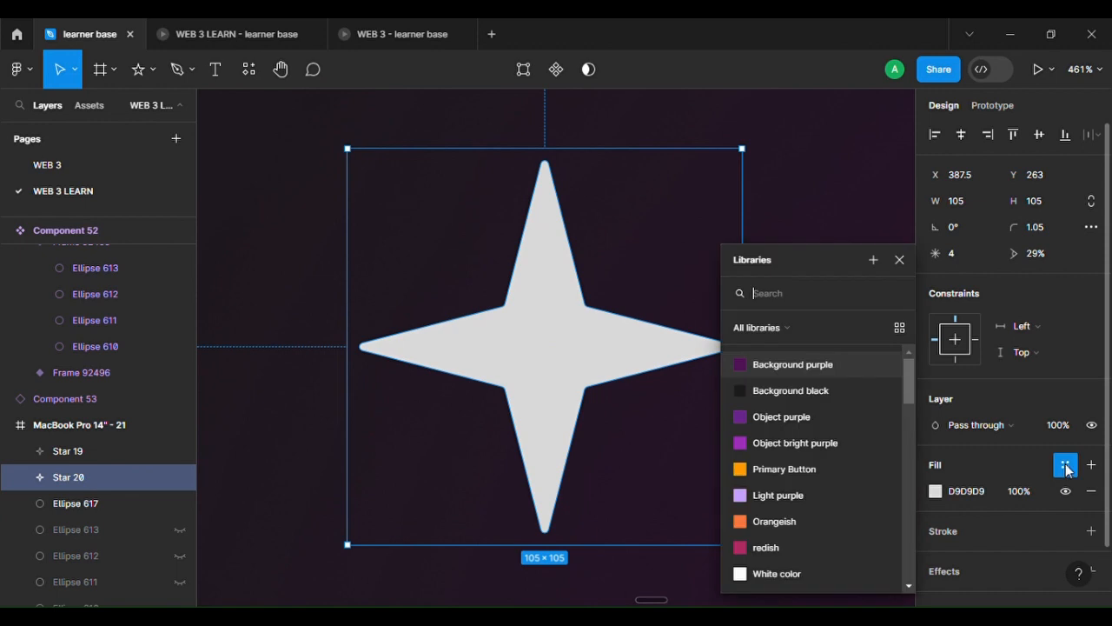
pyautogui.click(769, 468)
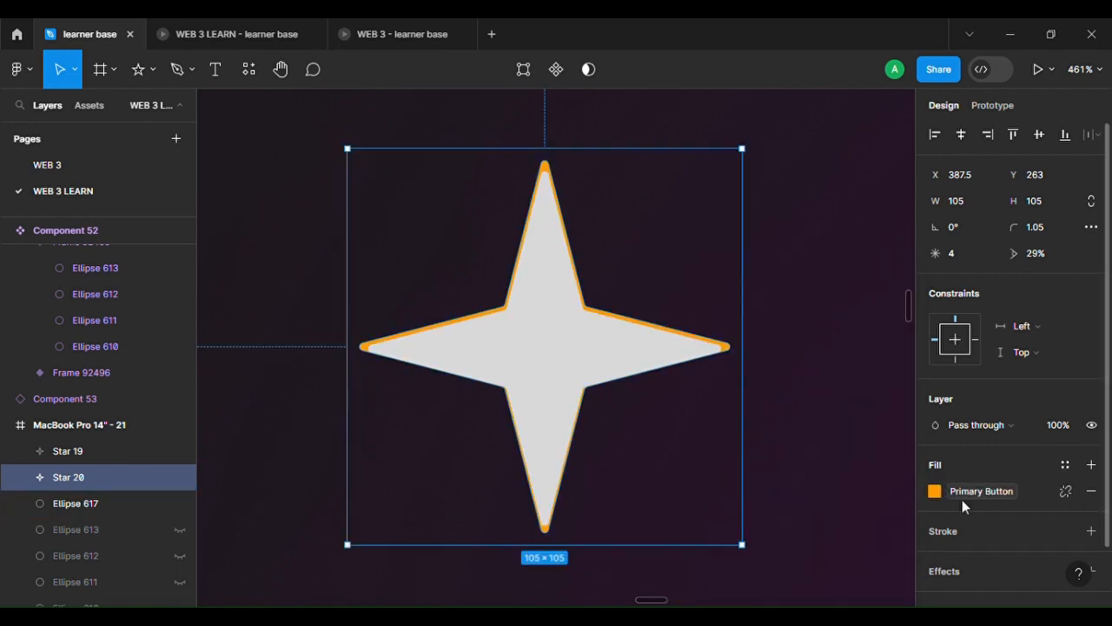
pyautogui.click(936, 494)
pyautogui.scroll(-3, 827, 497)
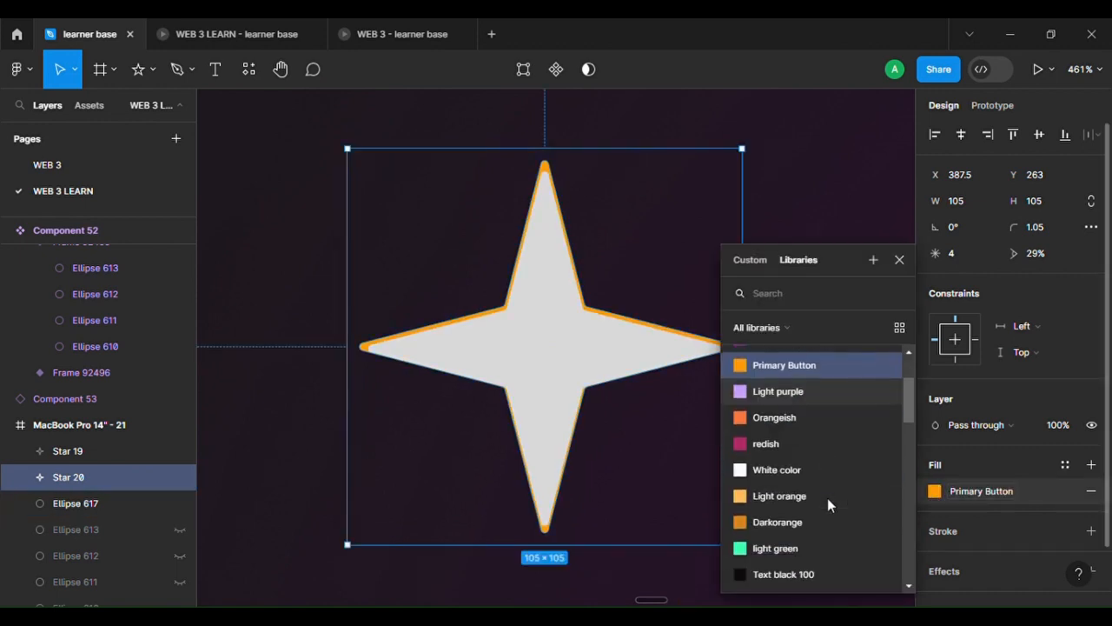
pyautogui.click(804, 446)
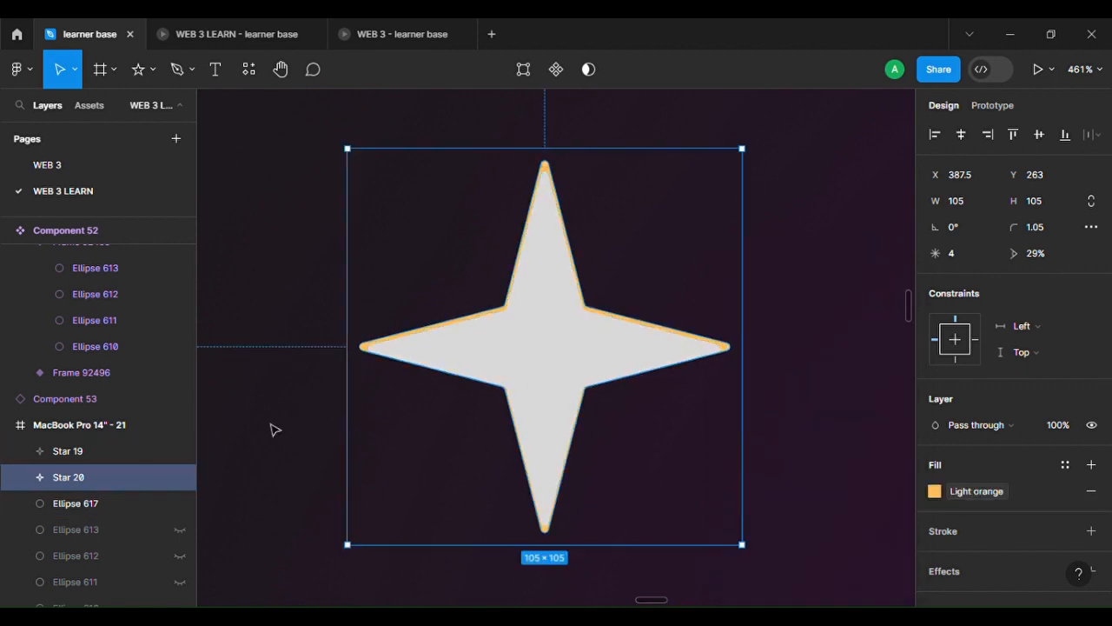
# Scale Star 20 up proportionally to 112.5 × 112.5 so it extends evenly beyond the front star.
pyautogui.press('k')
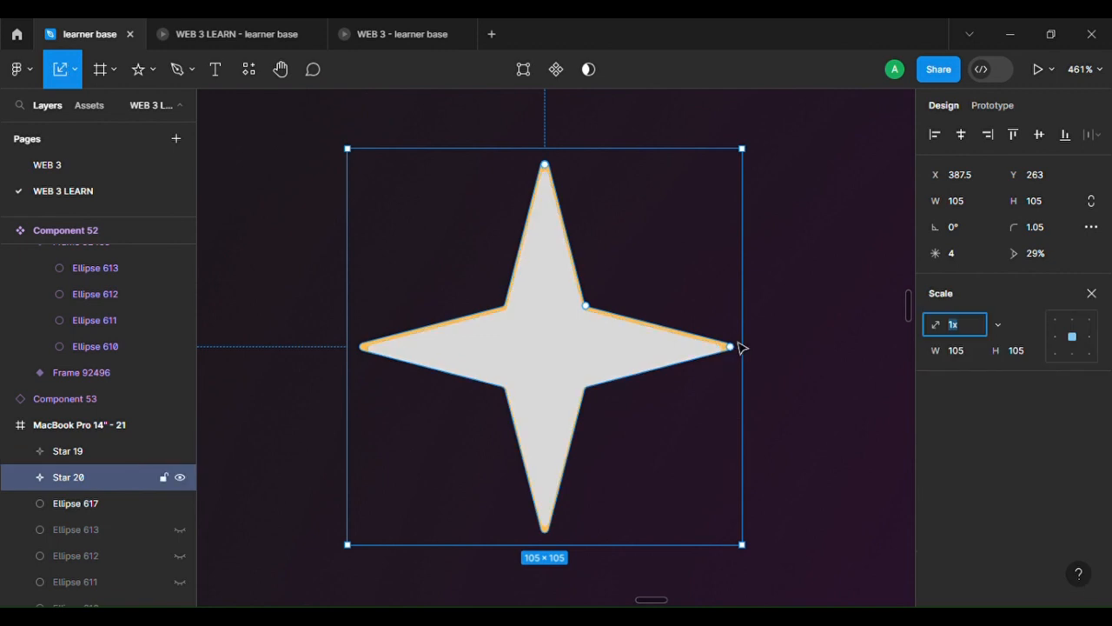
pyautogui.moveTo(752, 344)
pyautogui.mouseDown()
pyautogui.moveTo(782, 352)
pyautogui.moveTo(738, 357)
pyautogui.mouseUp()
pyautogui.click(548, 355)
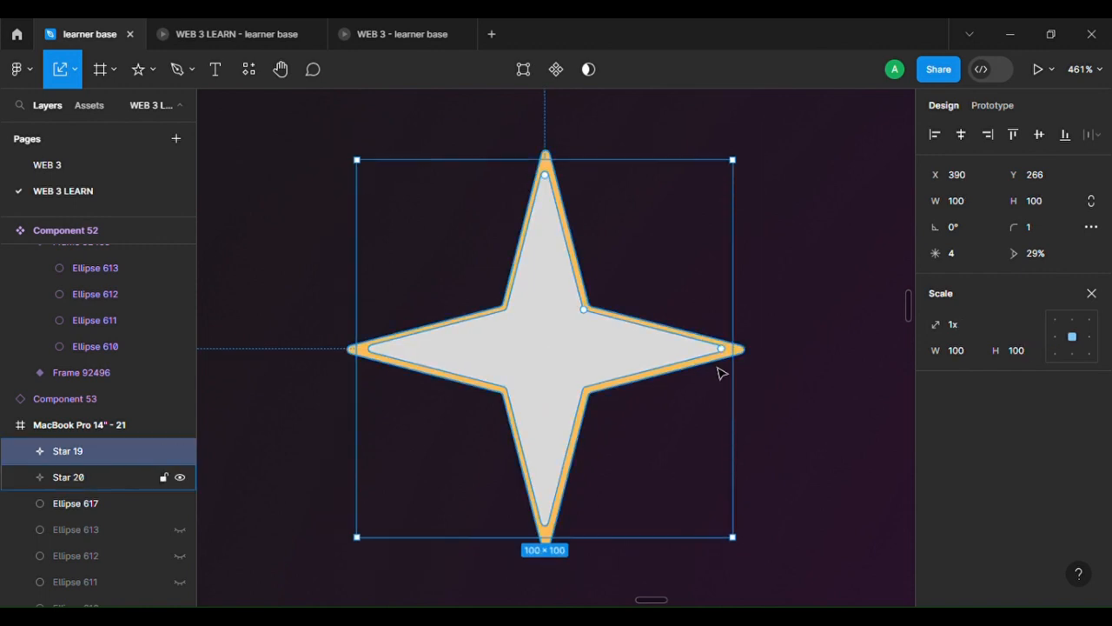
pyautogui.click(620, 380)
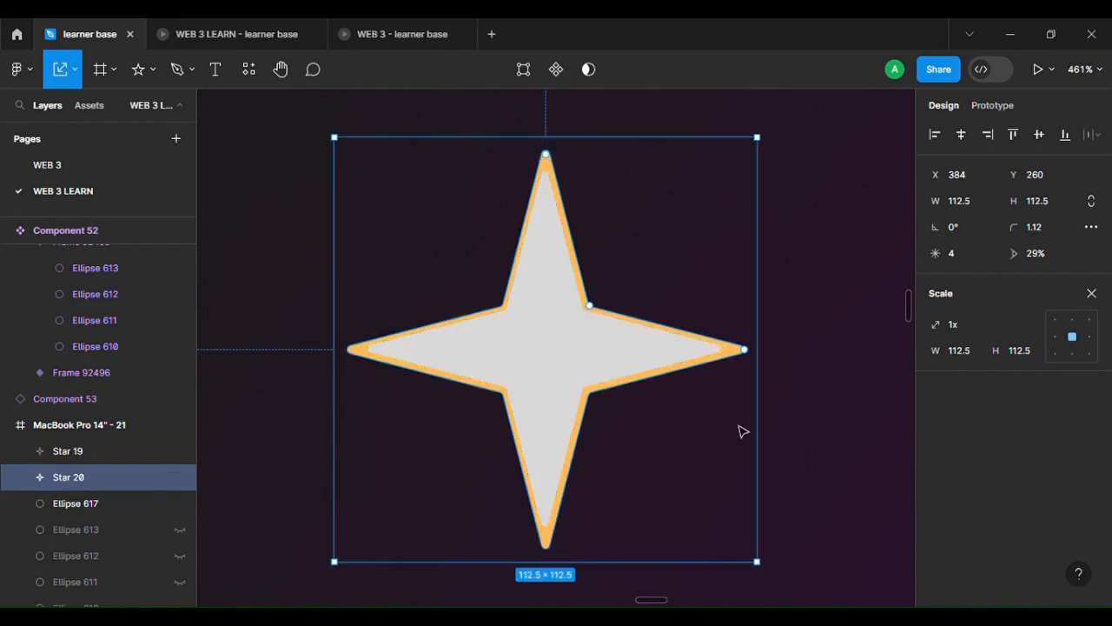
pyautogui.click(1089, 295)
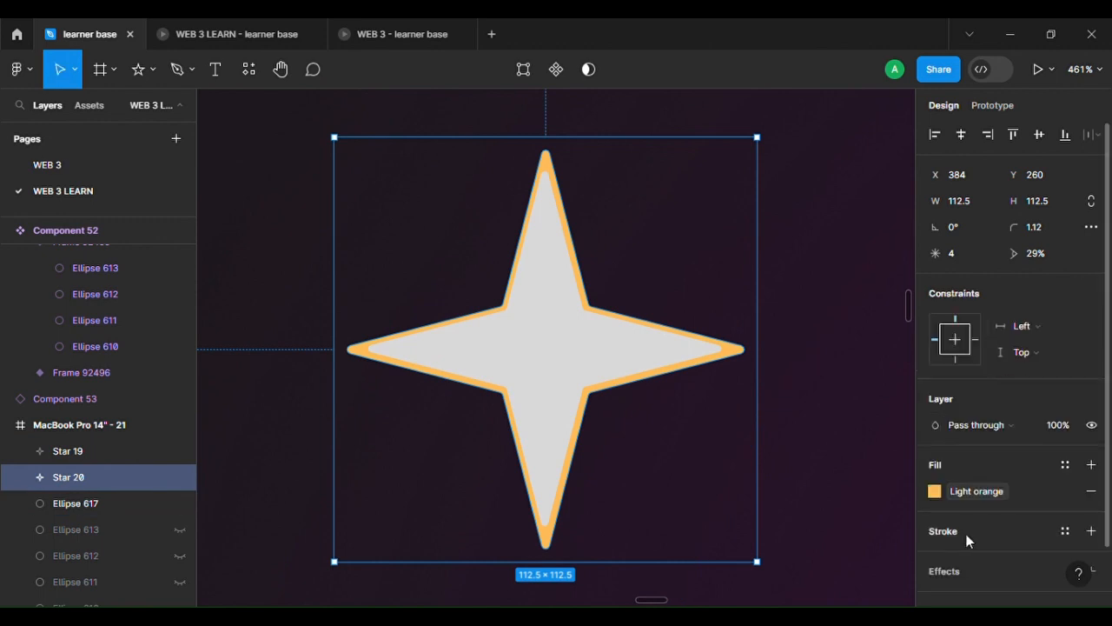
# Add a Layer blur effect to Star 20 and increase its blur amount to form a soft orange glow.
pyautogui.click(1092, 531)
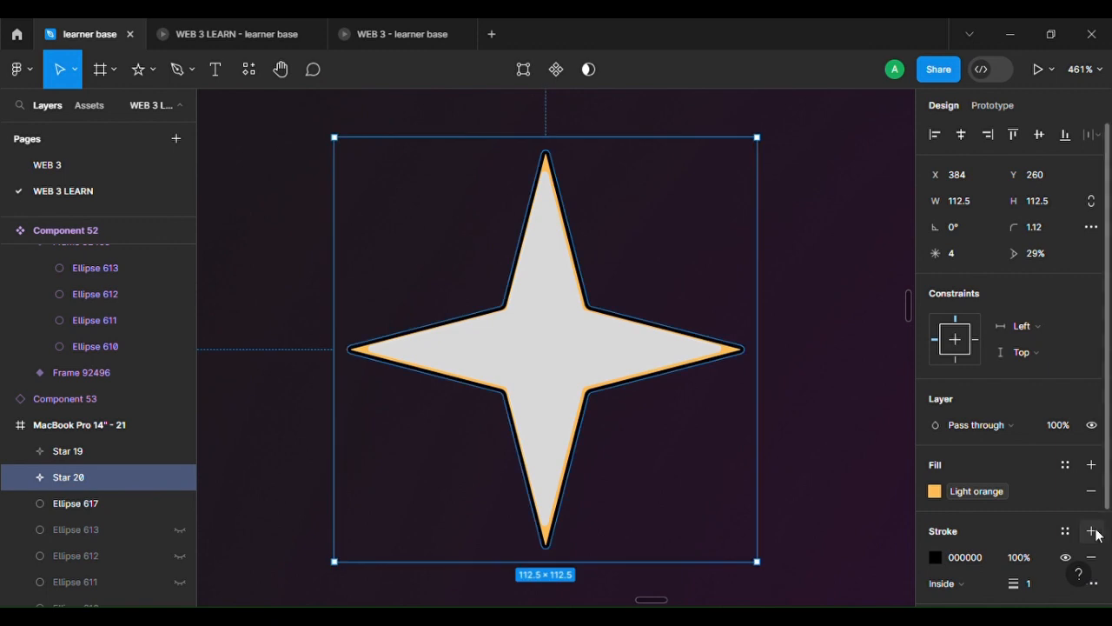
pyautogui.click(1091, 557)
pyautogui.scroll(-1, 986, 512)
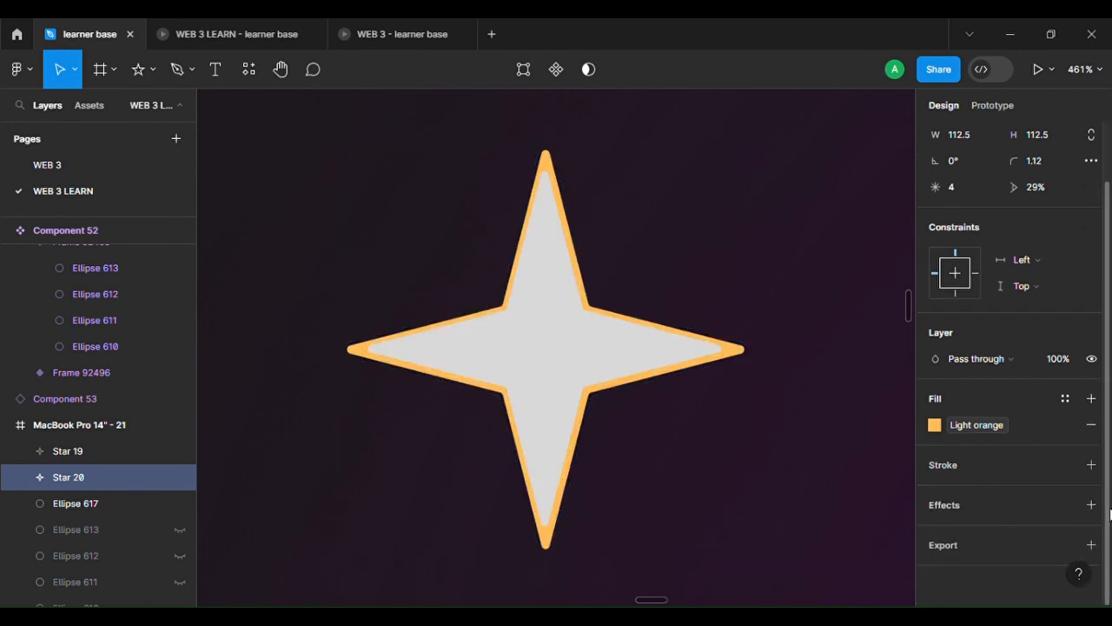
pyautogui.click(1092, 504)
pyautogui.click(995, 531)
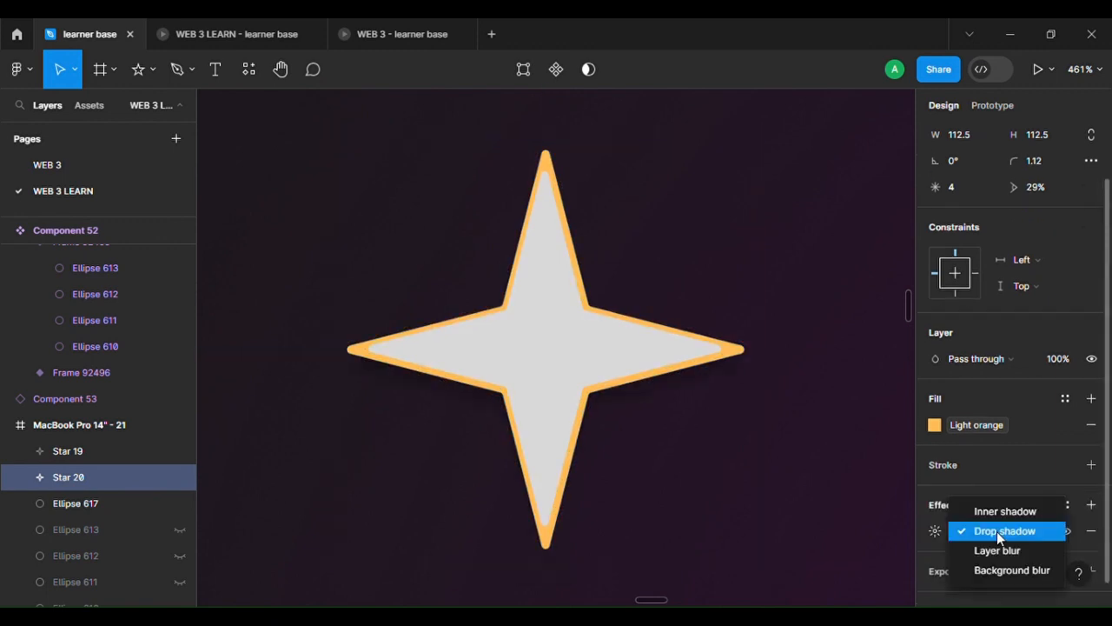
pyautogui.click(1003, 554)
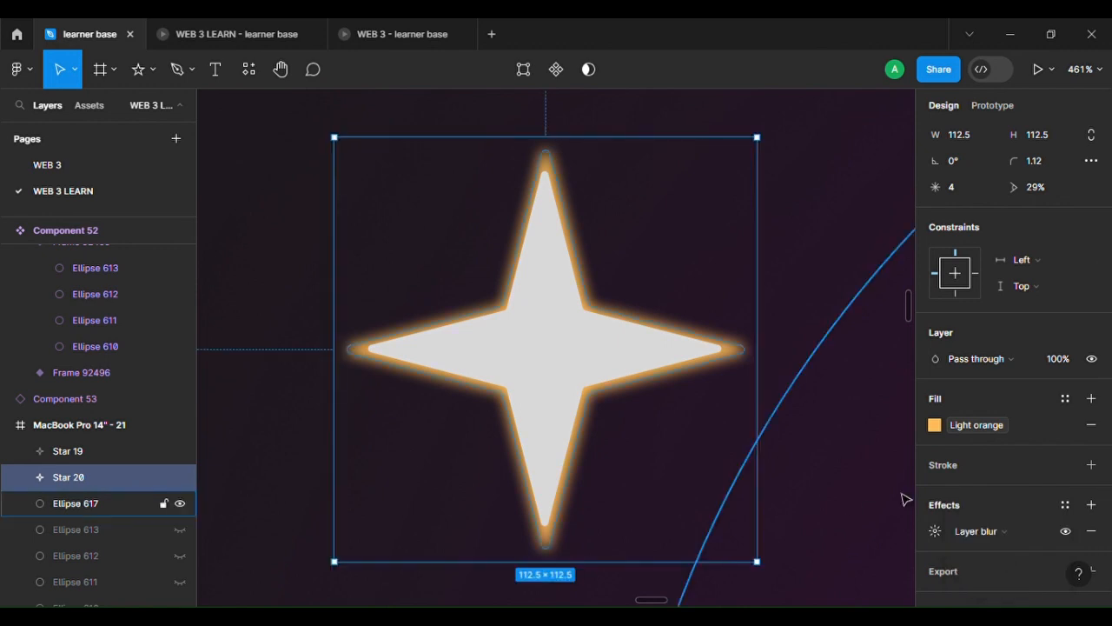
pyautogui.click(935, 531)
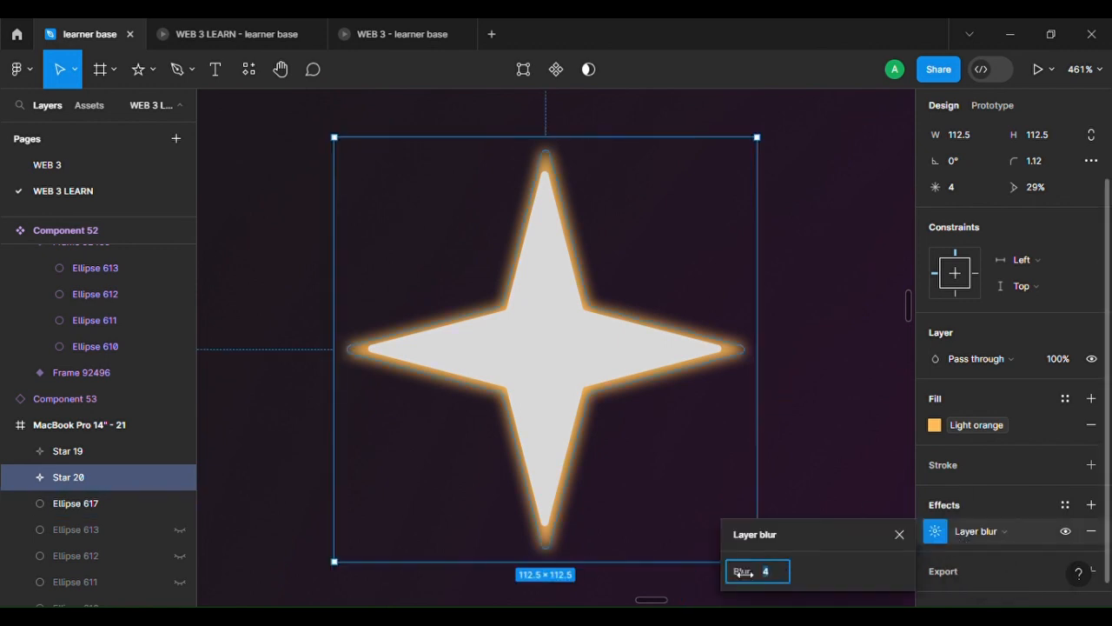
pyautogui.moveTo(737, 571); pyautogui.dragTo(845, 54)
# Set the fill of the front star, Star 19, to pale yellow FFE9AF.
pyautogui.click(555, 363)
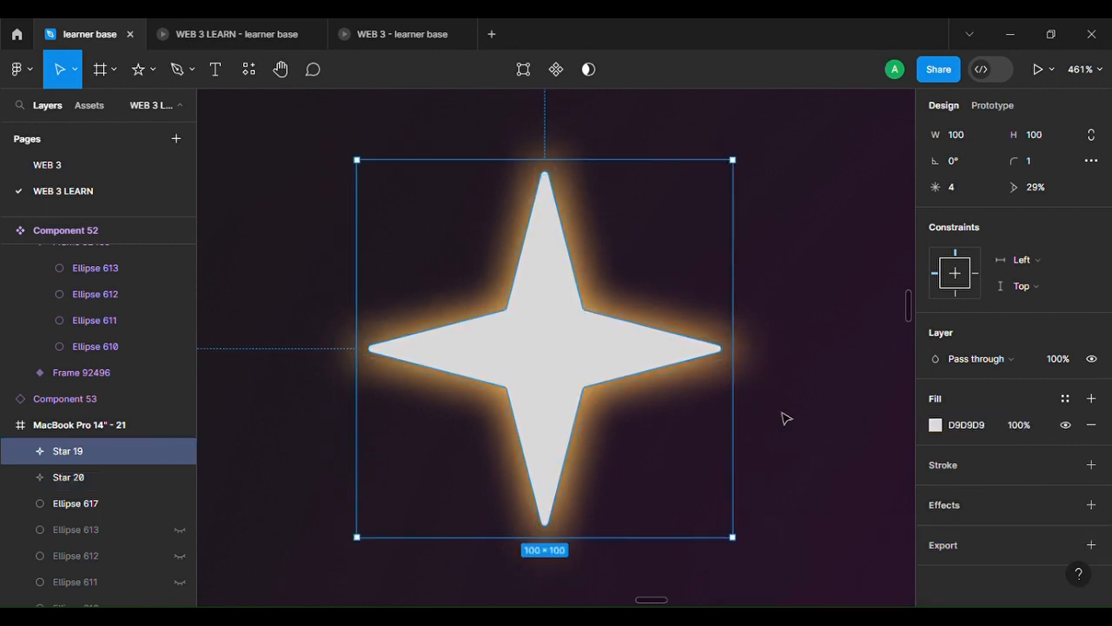
pyautogui.click(937, 427)
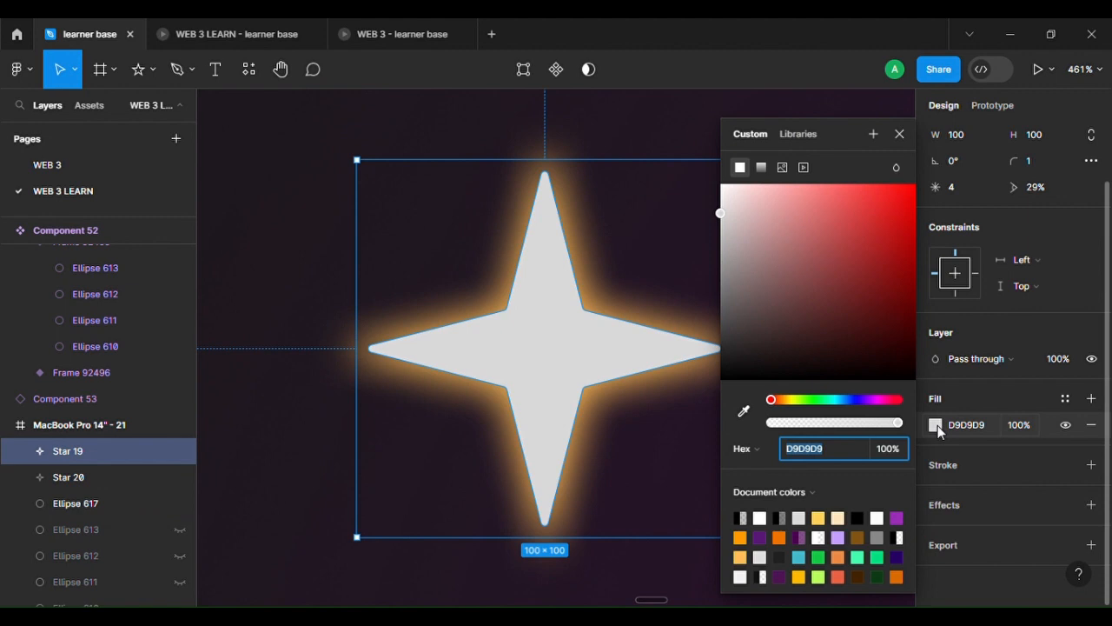
pyautogui.click(818, 518)
pyautogui.click(658, 502)
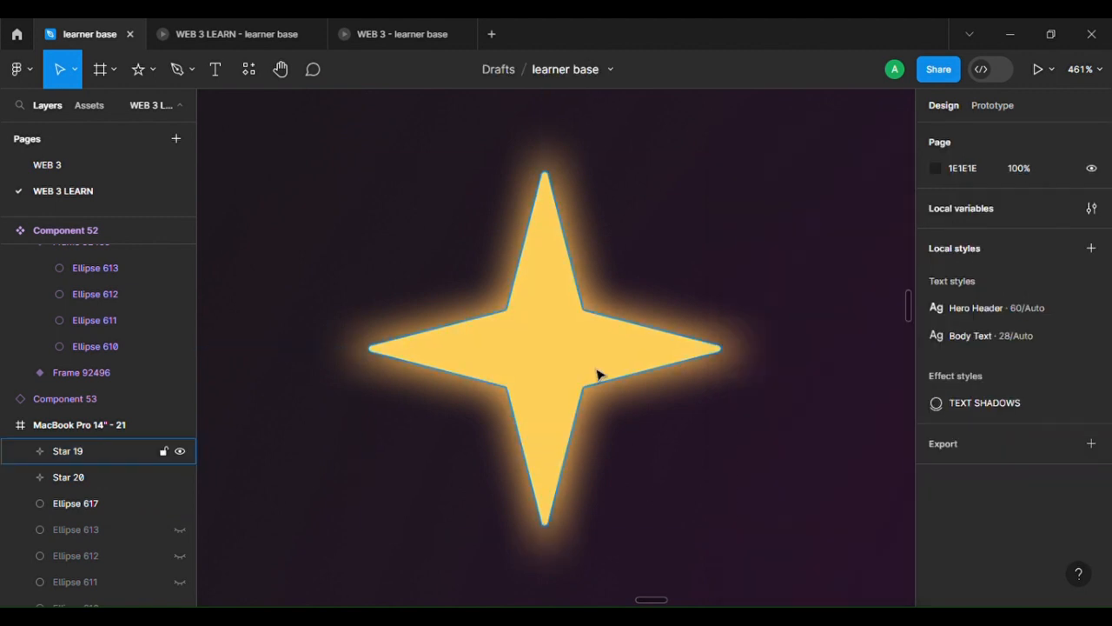
pyautogui.click(598, 373)
pyautogui.click(935, 492)
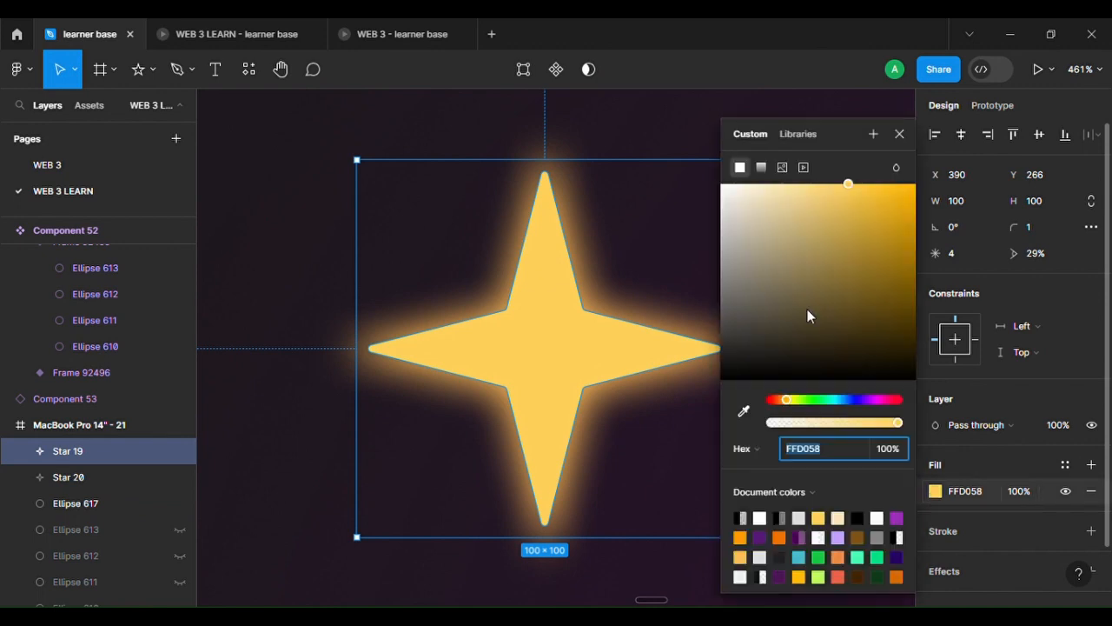
pyautogui.moveTo(760, 199); pyautogui.dragTo(782, 189)
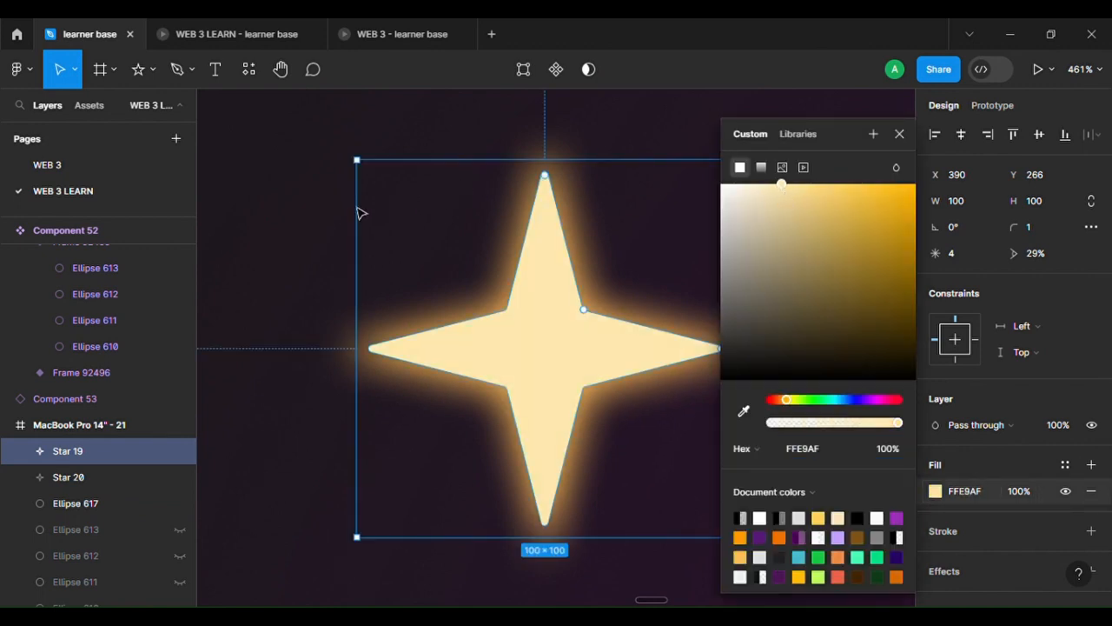
pyautogui.click(327, 197)
# Scale Star 19 and Star 20 together proportionally down to 23 × 23.
pyautogui.scroll(-8, 328, 197)
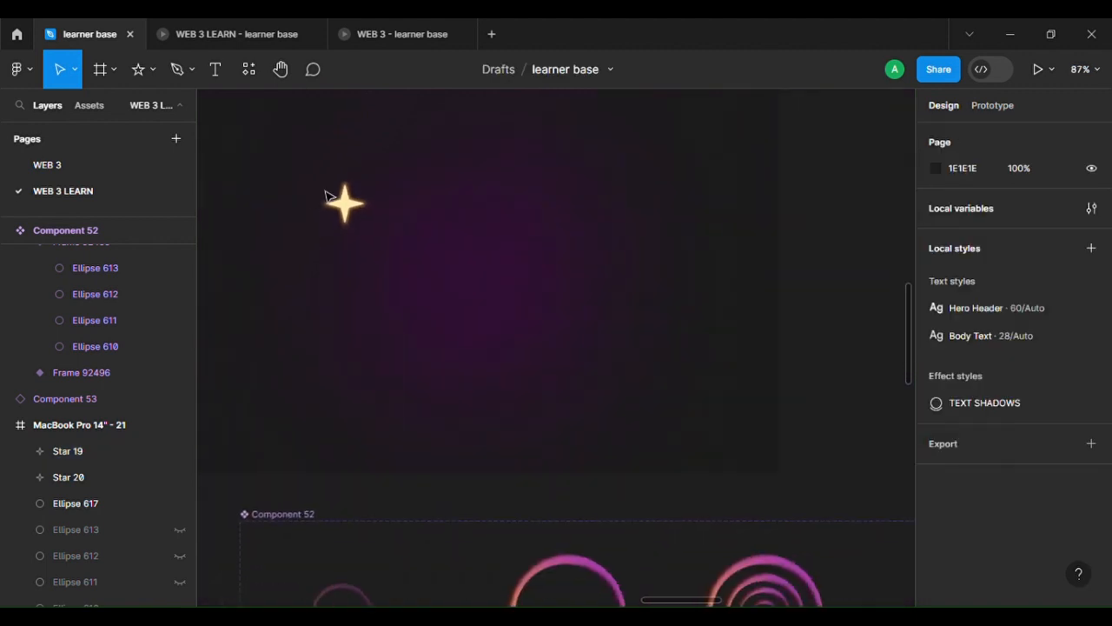
pyautogui.scroll(-3, 328, 197)
pyautogui.scroll(8, 328, 197)
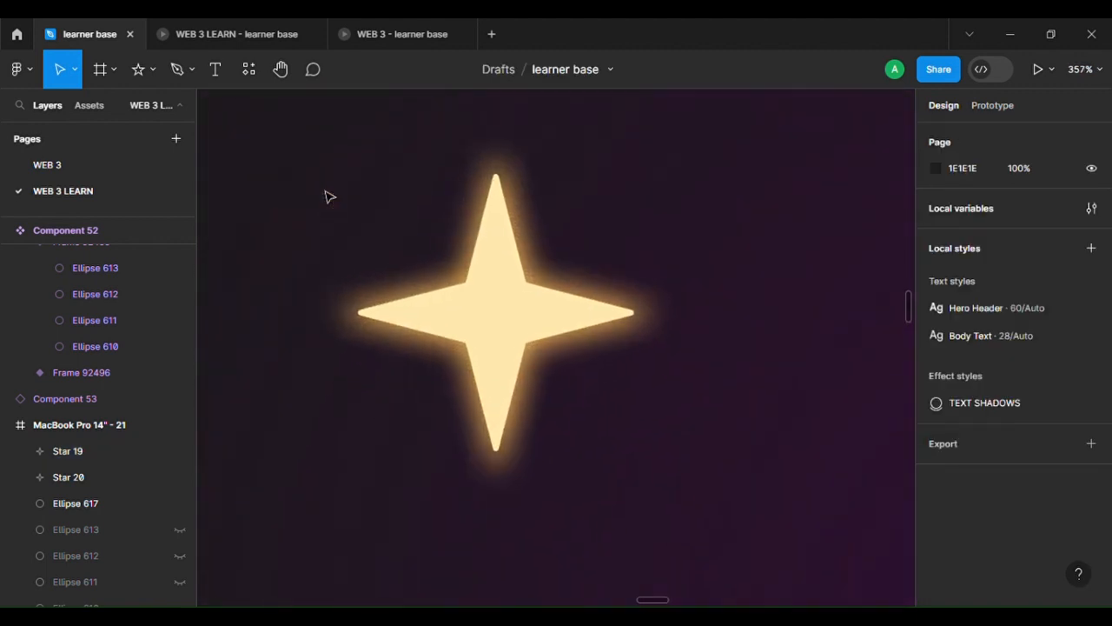
pyautogui.click(539, 325)
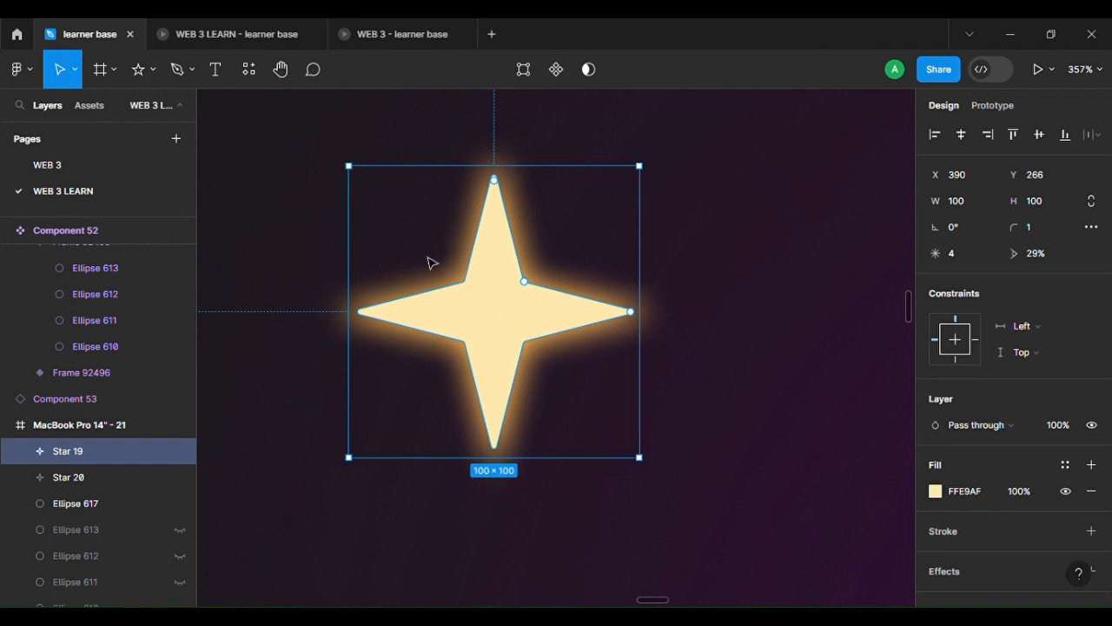
pyautogui.keyDown('shift'); pyautogui.click(93, 470); pyautogui.keyUp('shift')
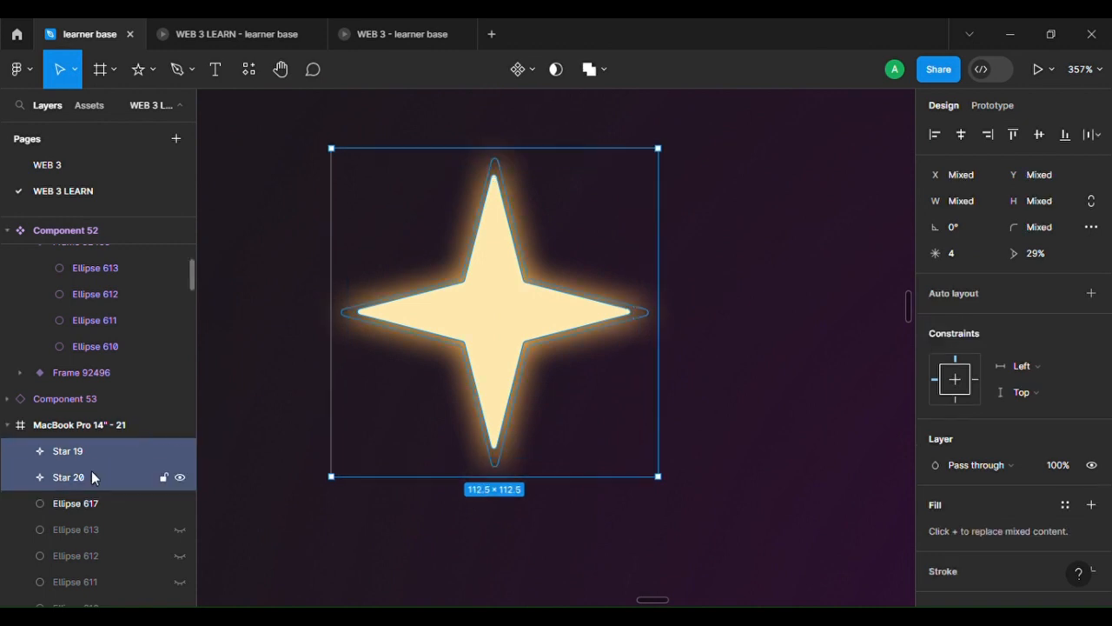
pyautogui.press('k')
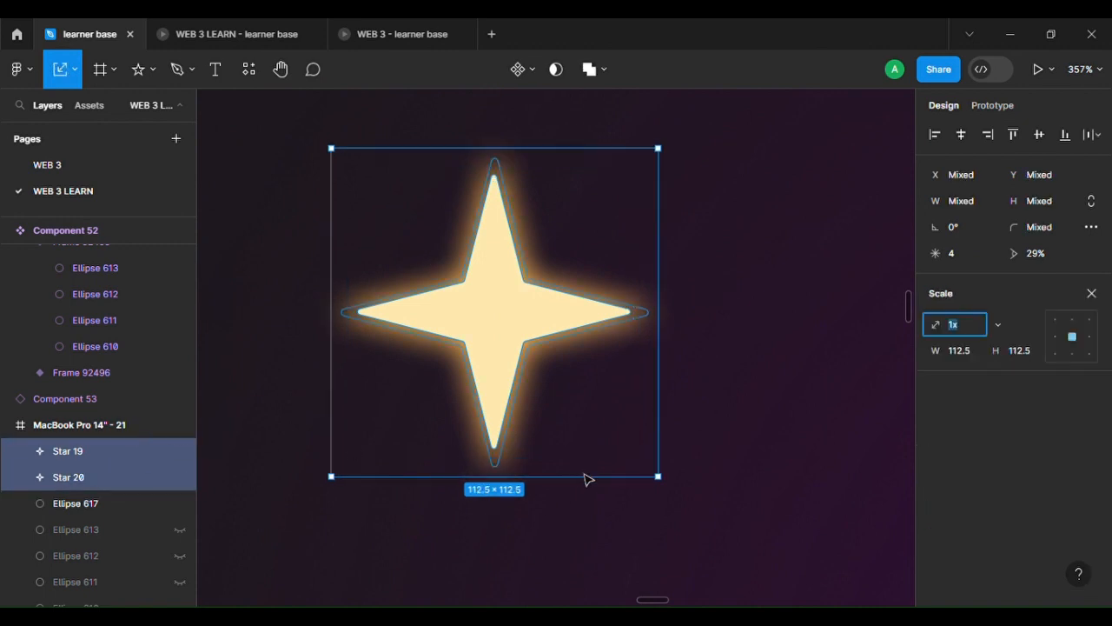
pyautogui.moveTo(593, 488); pyautogui.dragTo(540, 228)
pyautogui.scroll(5, 508, 197)
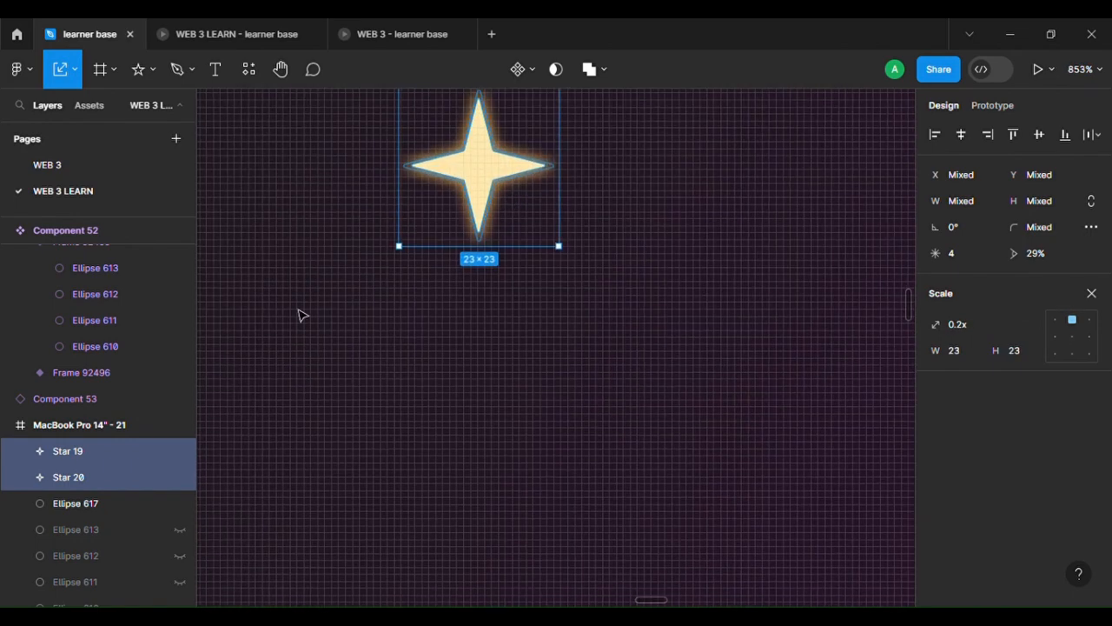
# Set the layer blur of Star 20 to 5 to widen the glow around the small star.
pyautogui.click(104, 470)
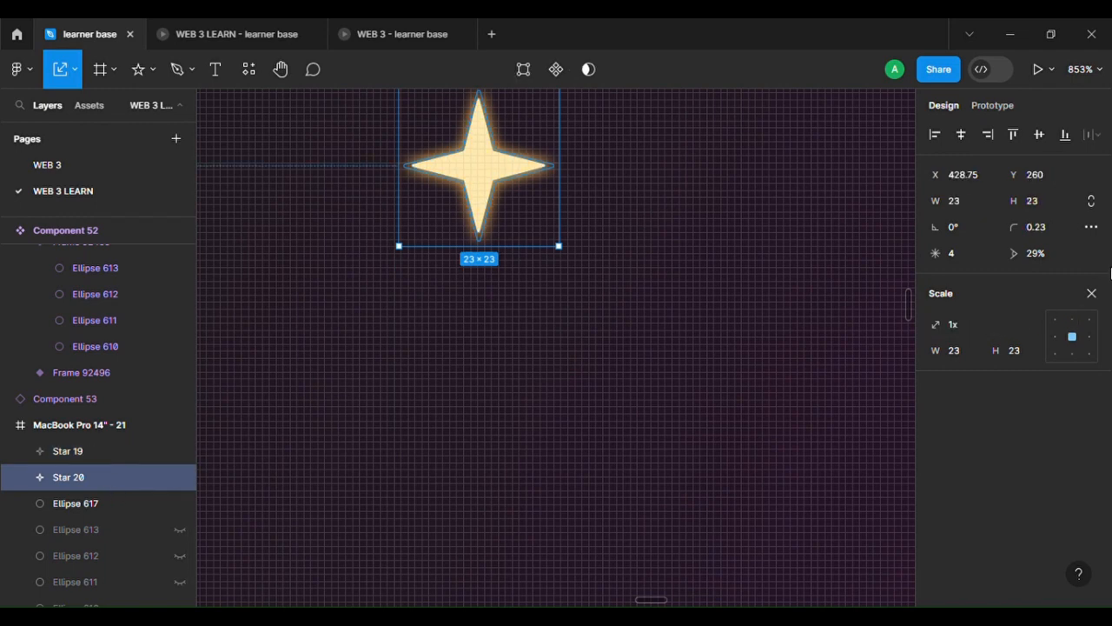
pyautogui.click(1088, 295)
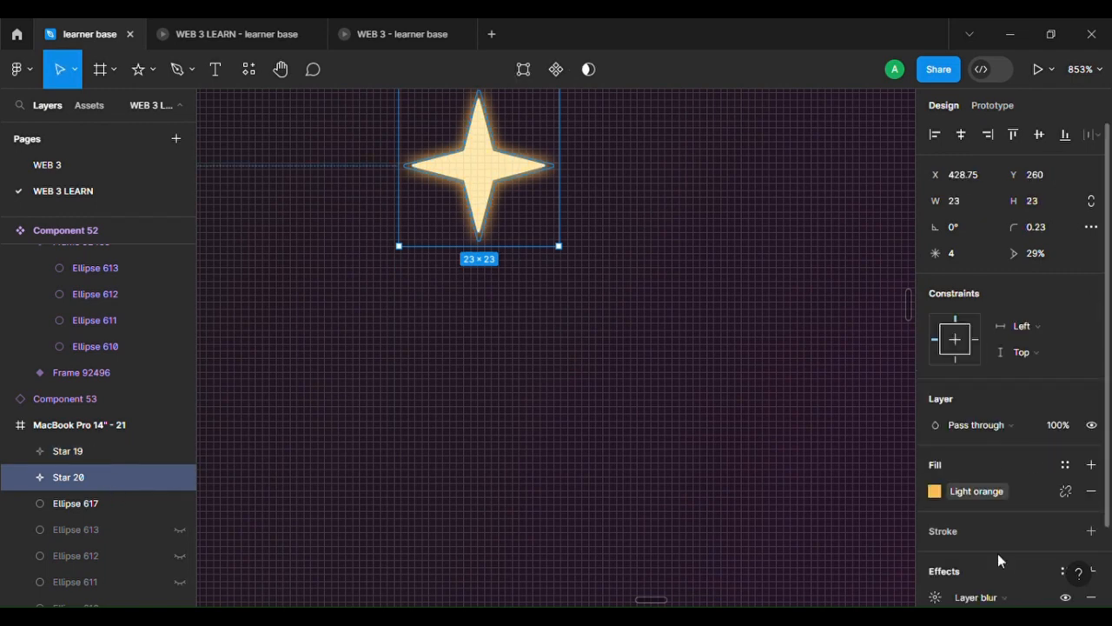
pyautogui.scroll(-1, 999, 561)
pyautogui.click(934, 518)
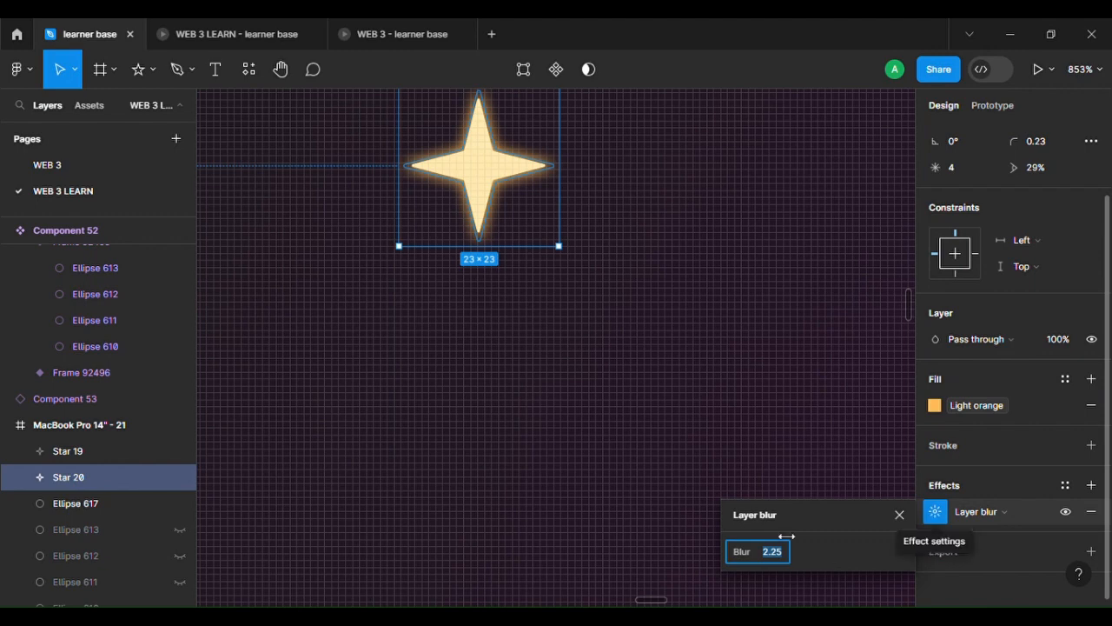
pyautogui.moveTo(743, 551); pyautogui.dragTo(774, 554)
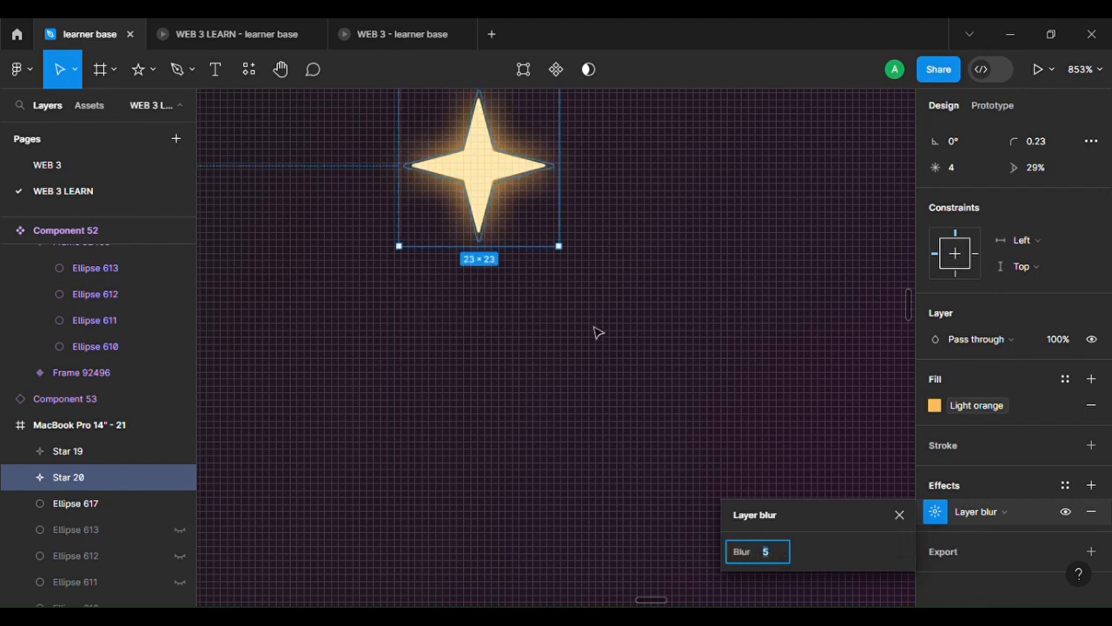
pyautogui.click(596, 314)
# Examine the small star's glow up close and against the dark MacBook Pro 14" - 21 frame.
pyautogui.scroll(-5, 596, 315)
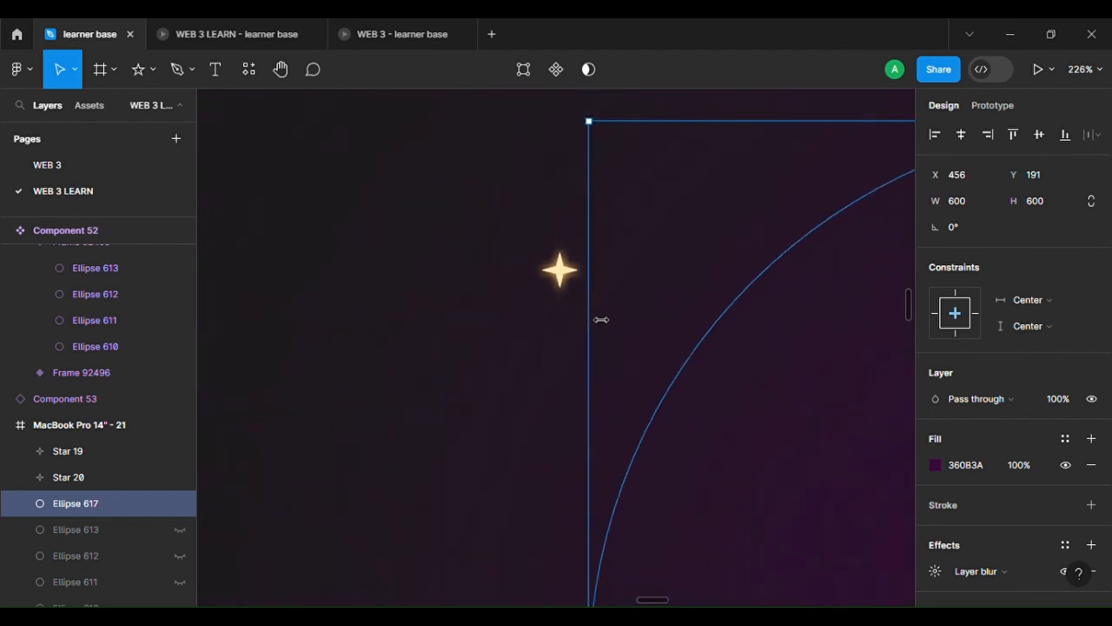
pyautogui.click(521, 292)
pyautogui.scroll(-4, 521, 293)
pyautogui.click(522, 293)
pyautogui.scroll(-1, 521, 293)
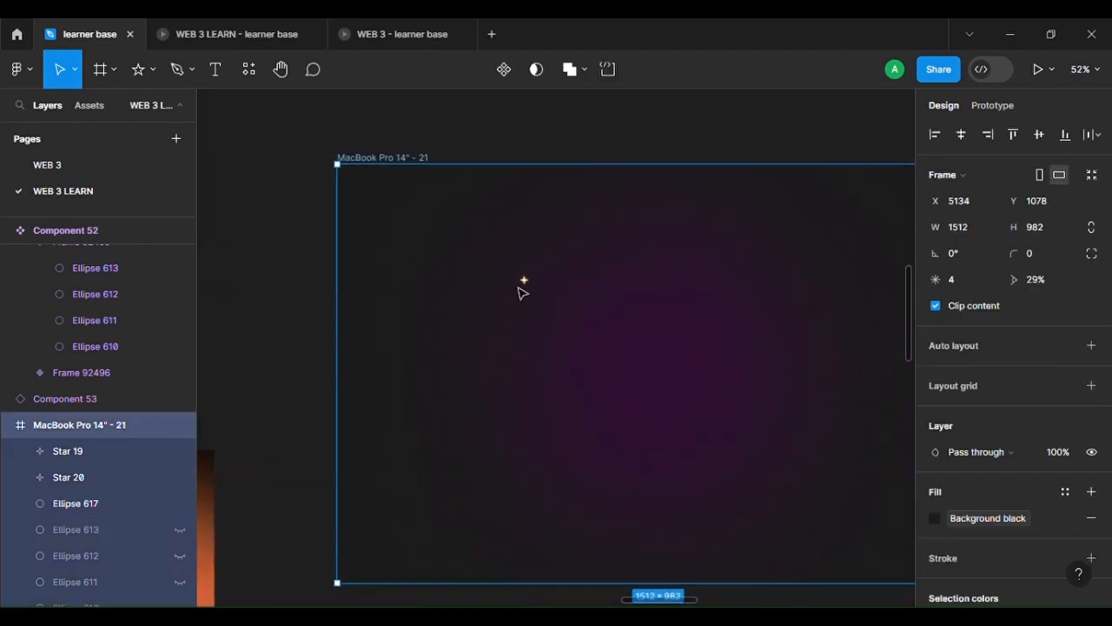
pyautogui.scroll(9, 522, 293)
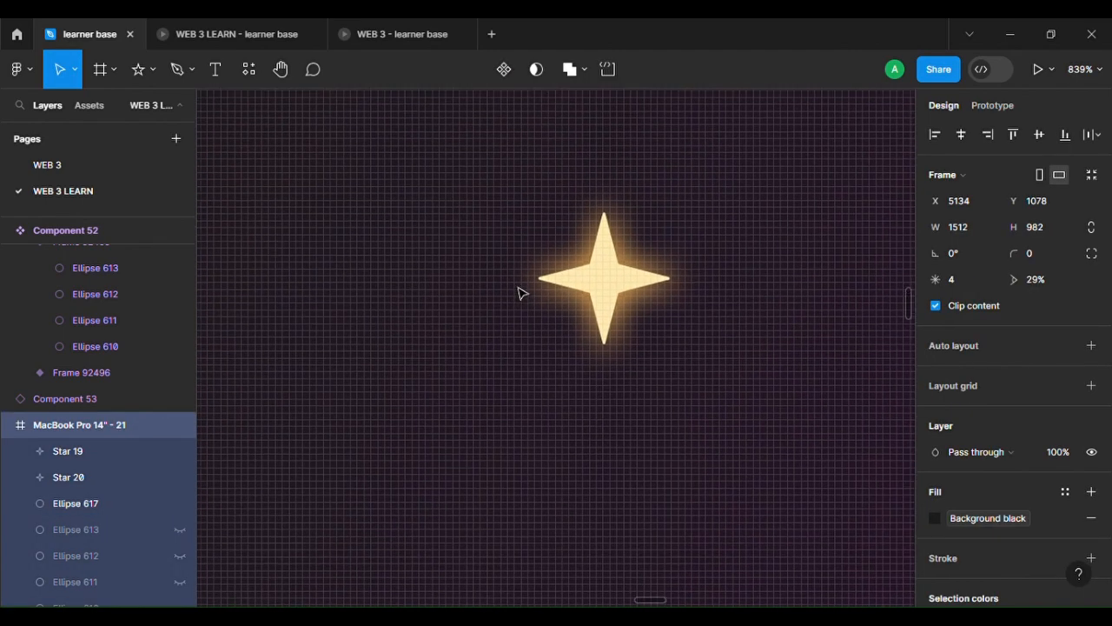
pyautogui.hscroll(2, 521, 293)
pyautogui.scroll(-1, 561, 288)
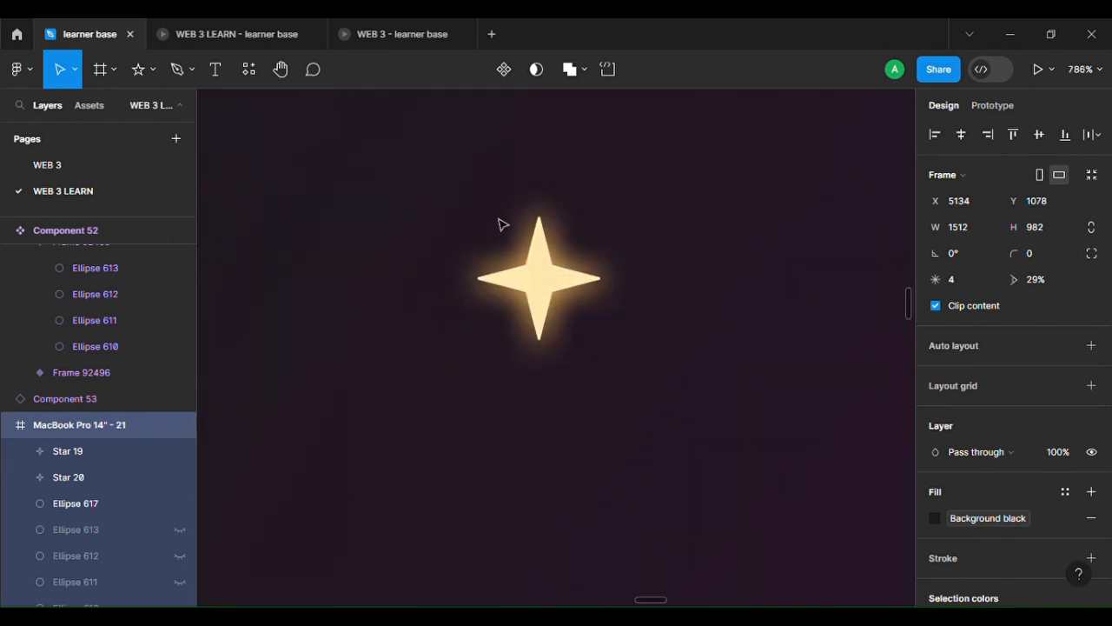
pyautogui.scroll(-10, 539, 282)
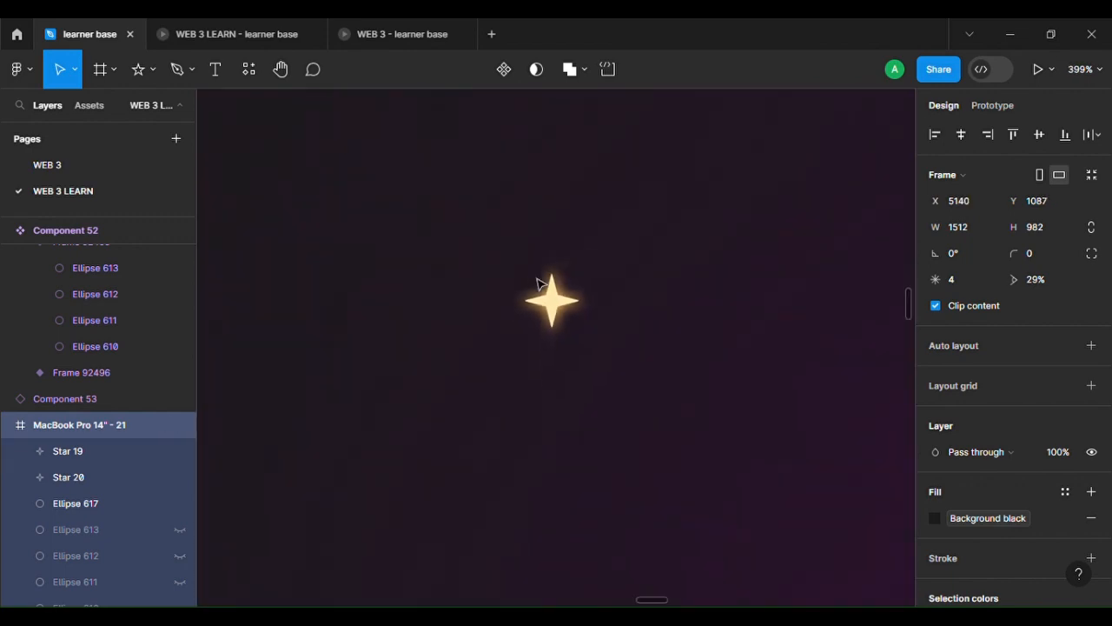
pyautogui.scroll(-2, 539, 281)
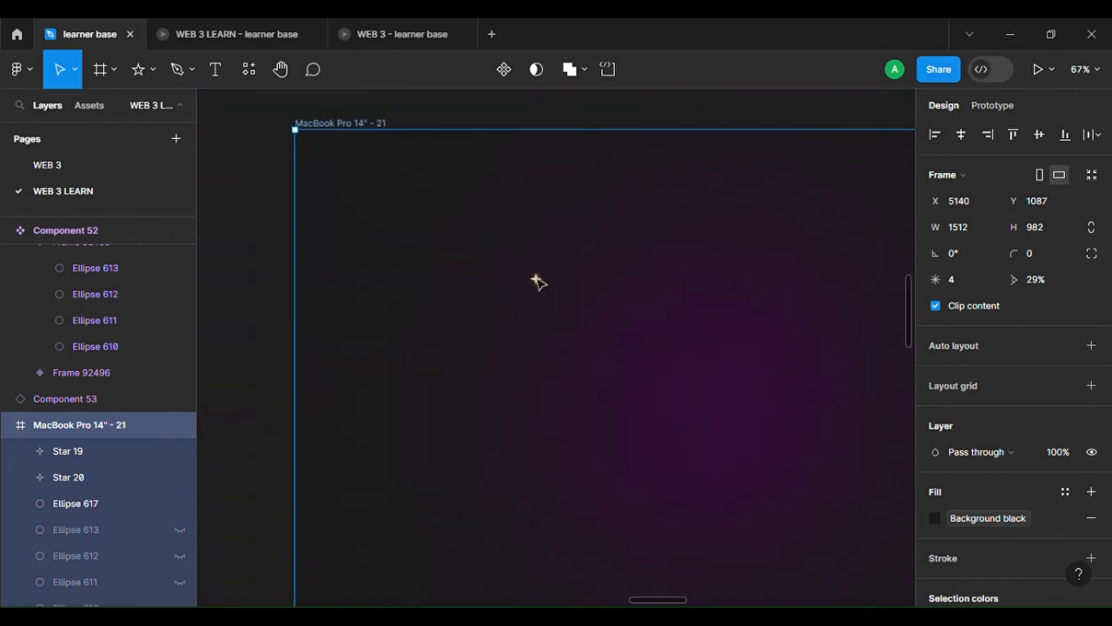
pyautogui.click(476, 255)
pyautogui.moveTo(520, 265); pyautogui.dragTo(566, 305)
pyautogui.click(478, 293)
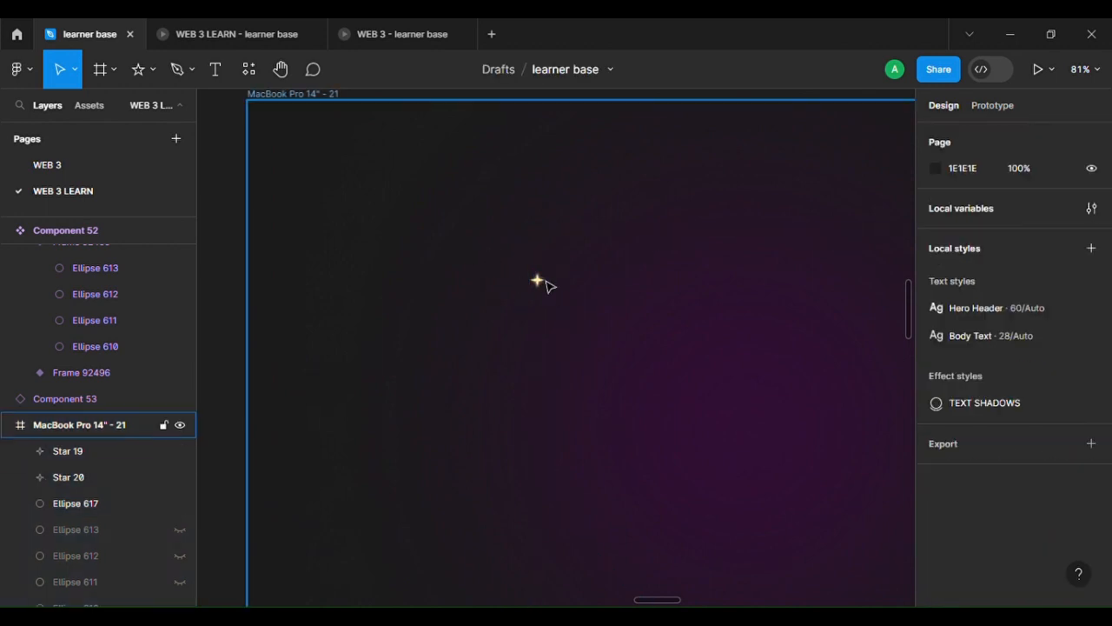
# Select Star 19 and Star 20 together and wrap them in a single auto layout frame.
pyautogui.scroll(5, 545, 285)
pyautogui.scroll(5, 548, 286)
pyautogui.click(513, 337)
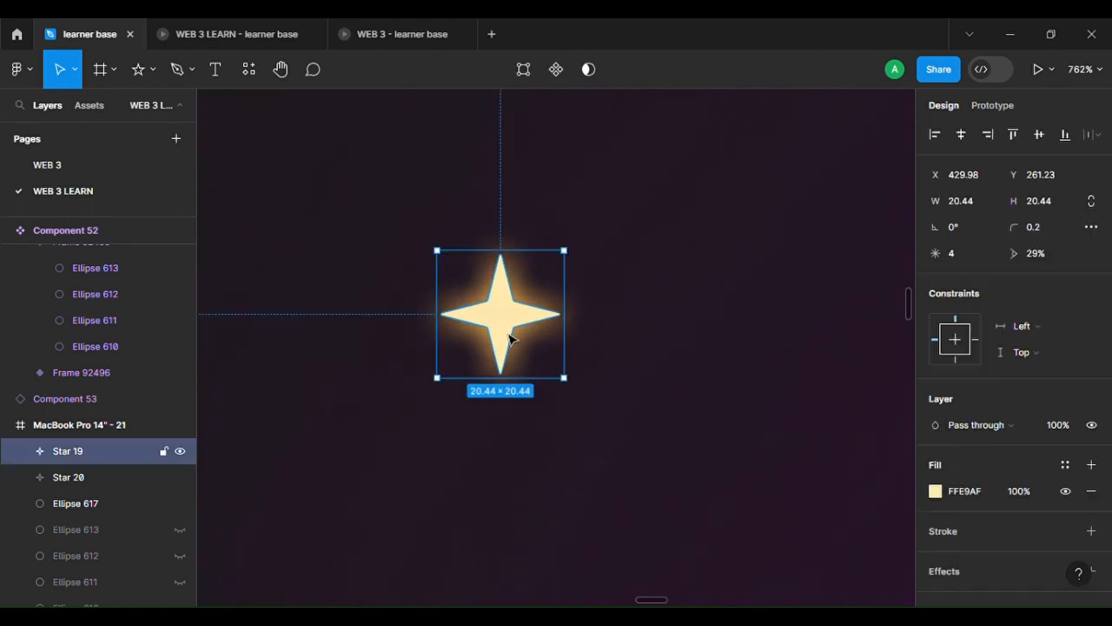
pyautogui.press('Escape')
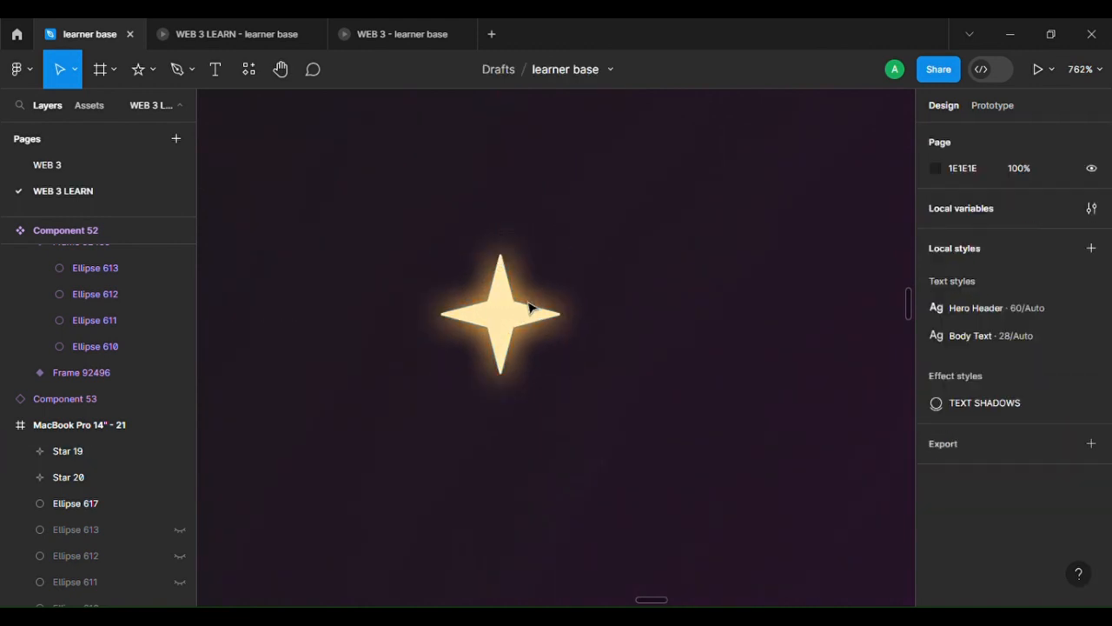
pyautogui.moveTo(428, 283); pyautogui.dragTo(522, 330)
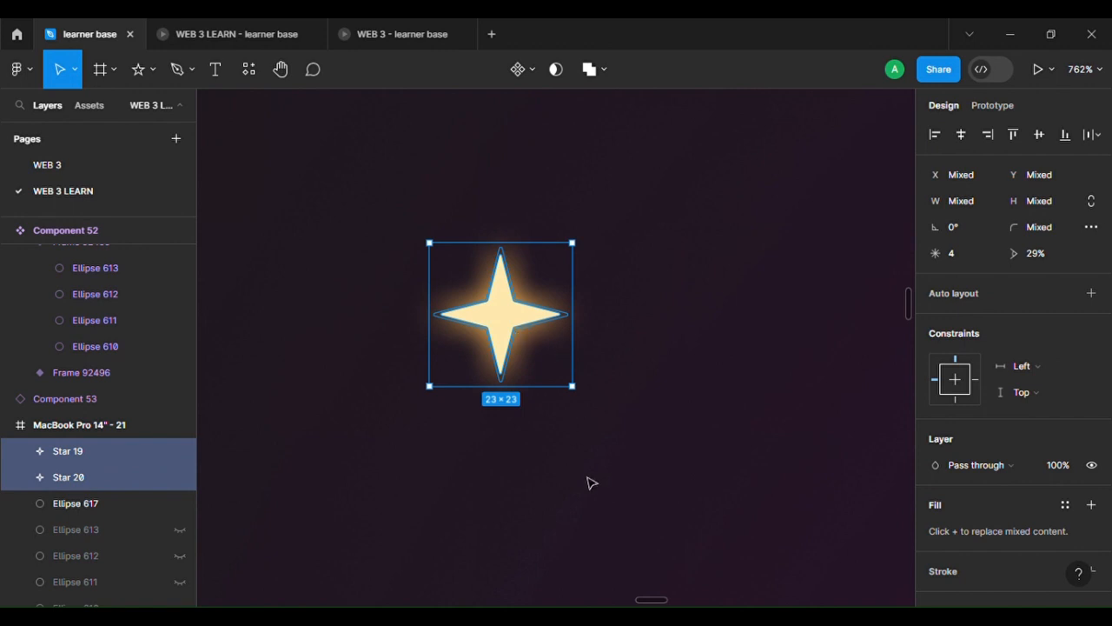
pyautogui.hotkey('shift', 'a')
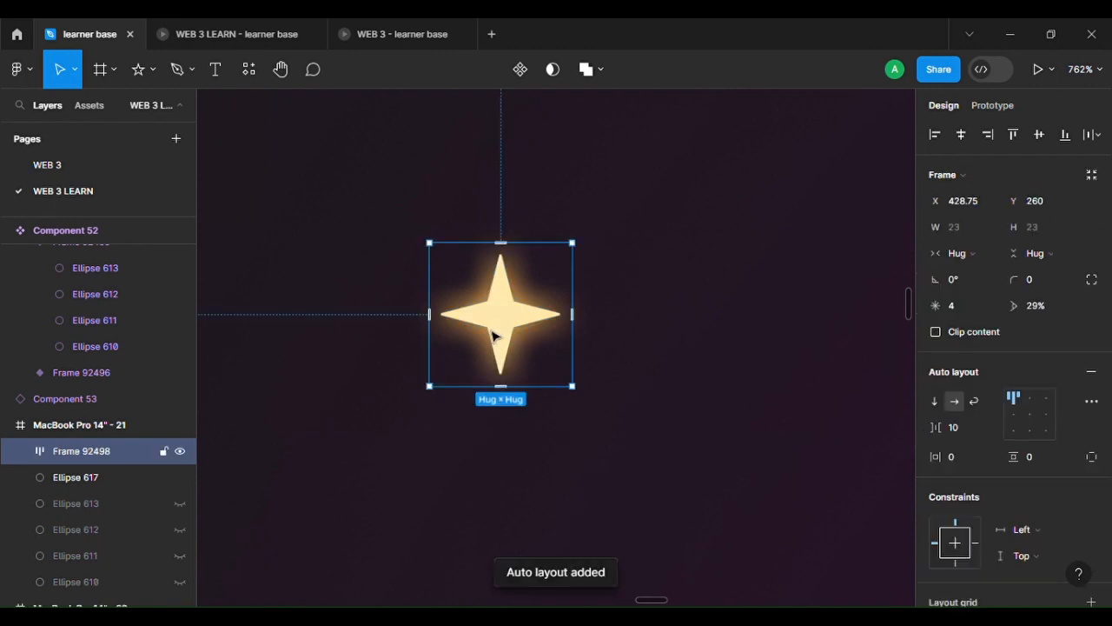
# Duplicate the star frame just beside the original and scale the copy up to 32 × 32.
pyautogui.moveTo(499, 337); pyautogui.dragTo(795, 413)
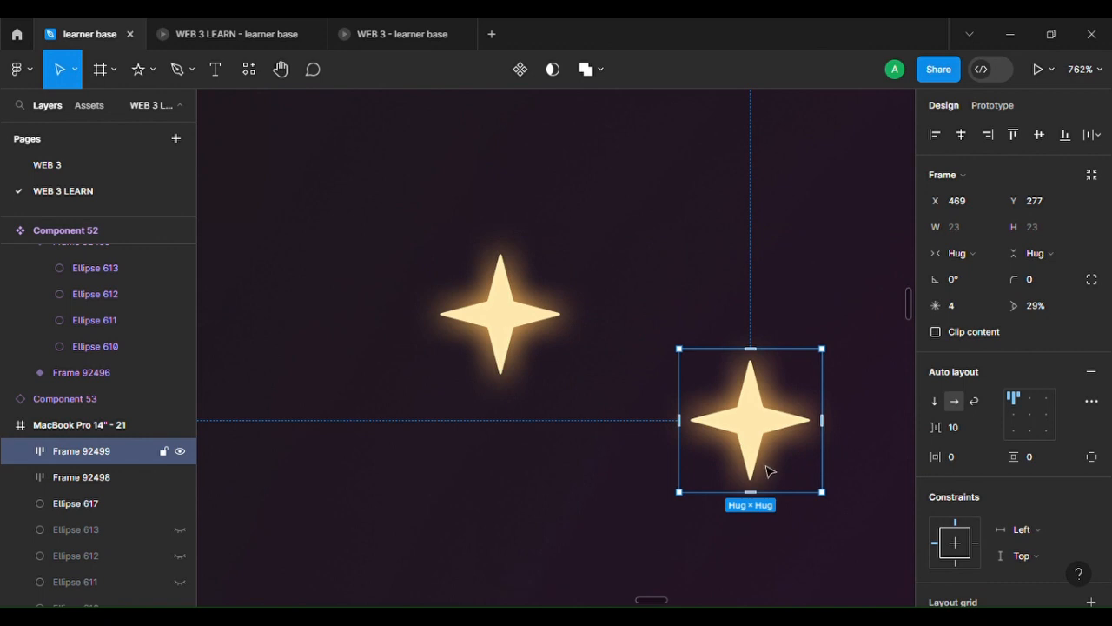
pyautogui.scroll(-5, 765, 467)
pyautogui.hscroll(3, 651, 461)
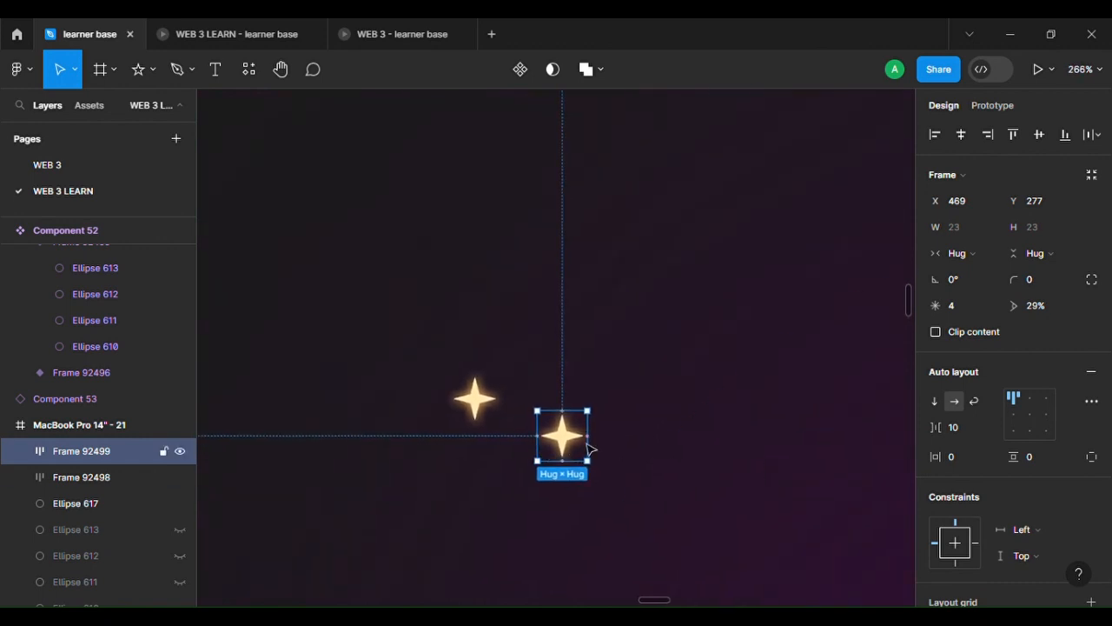
pyautogui.press('k')
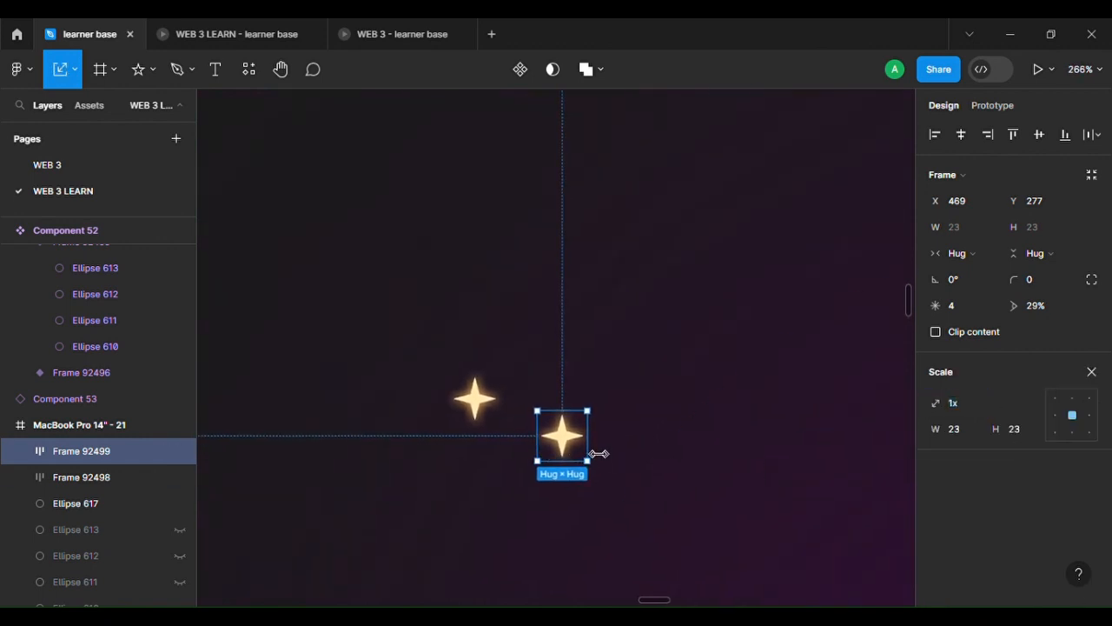
pyautogui.moveTo(599, 454); pyautogui.dragTo(619, 466)
pyautogui.scroll(-5, 619, 467)
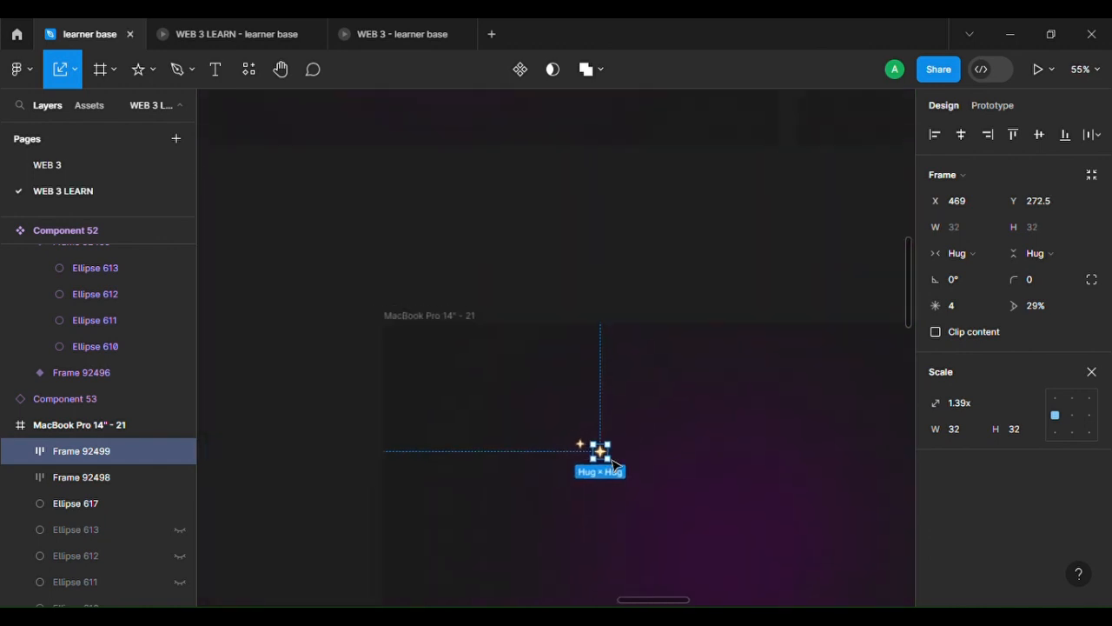
# Move the star copy near the upper-right corner of the MacBook Pro 14" - 21 frame and scale it to 43 × 43.
pyautogui.hscroll(3, 614, 465)
pyautogui.moveTo(480, 462); pyautogui.dragTo(892, 435)
pyautogui.scroll(-3, 893, 433)
pyautogui.scroll(5, 895, 433)
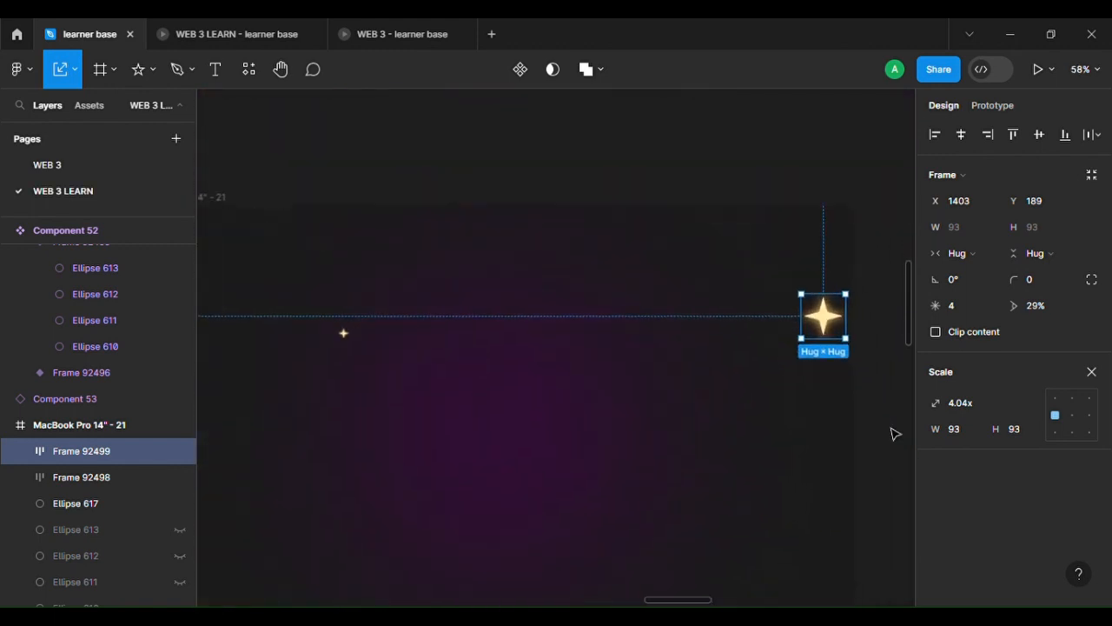
pyautogui.scroll(2, 878, 422)
pyautogui.moveTo(841, 413); pyautogui.dragTo(837, 390)
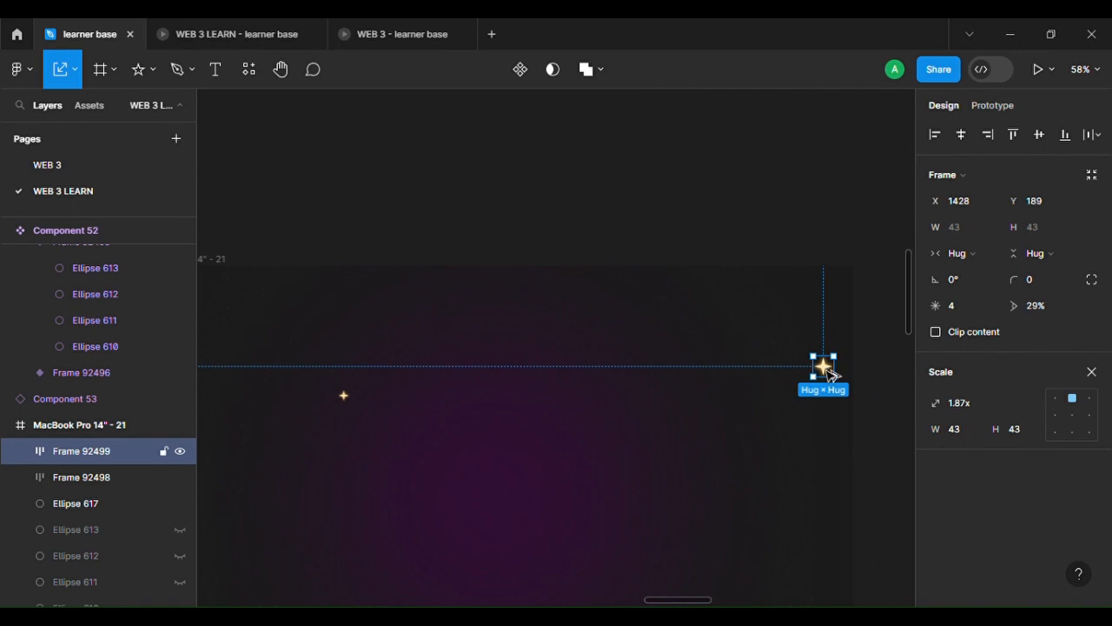
# Place a 29 × 29 star copy below the large star and three 23 × 23 copies across the left half of the frame.
pyautogui.press('alt')
pyautogui.moveTo(830, 374); pyautogui.dragTo(775, 506)
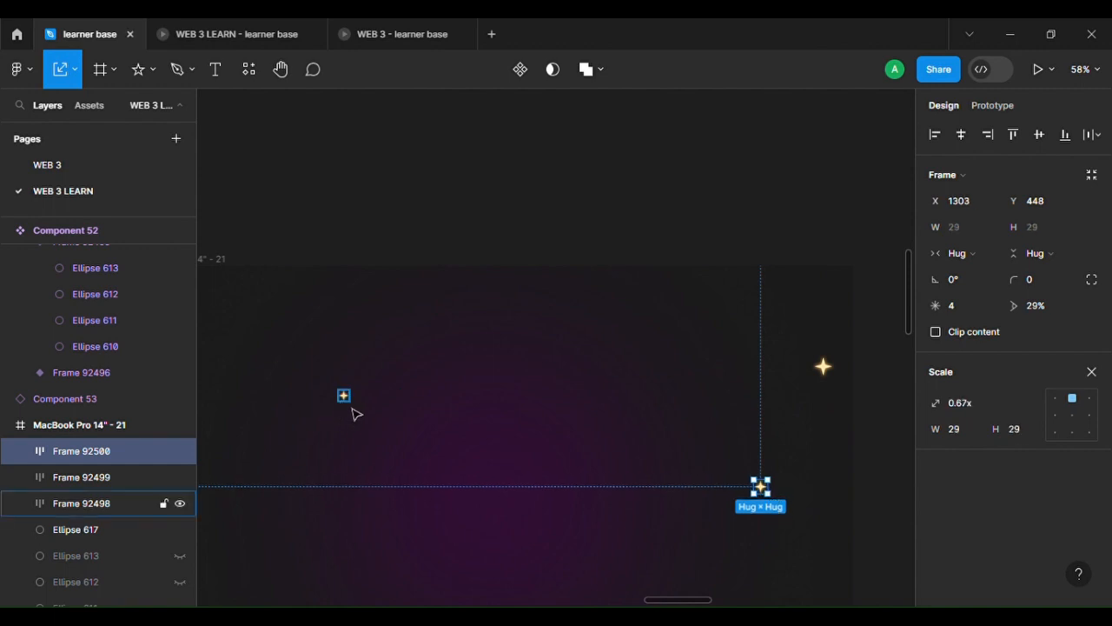
pyautogui.moveTo(351, 403); pyautogui.dragTo(246, 354)
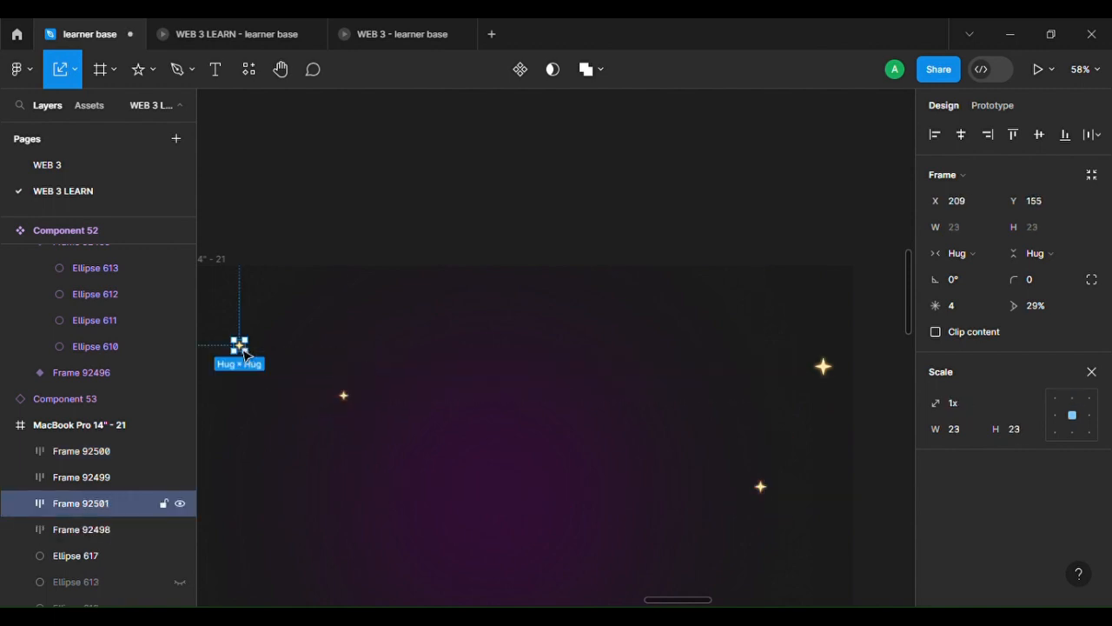
pyautogui.moveTo(348, 401); pyautogui.dragTo(453, 323)
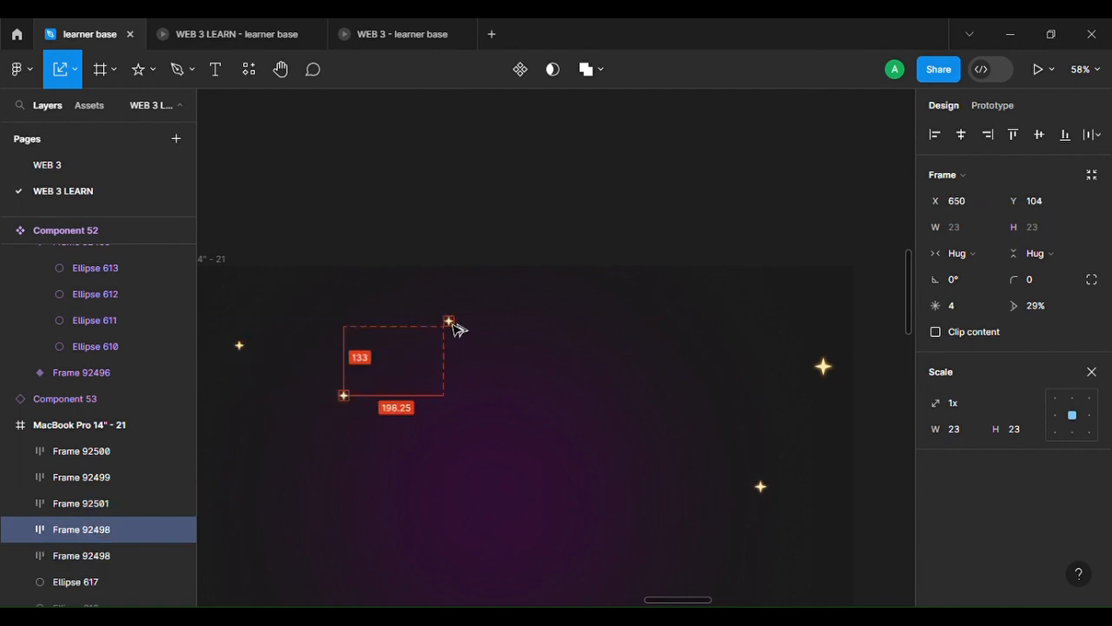
pyautogui.moveTo(352, 402); pyautogui.dragTo(251, 530)
pyautogui.scroll(-5, 699, 513)
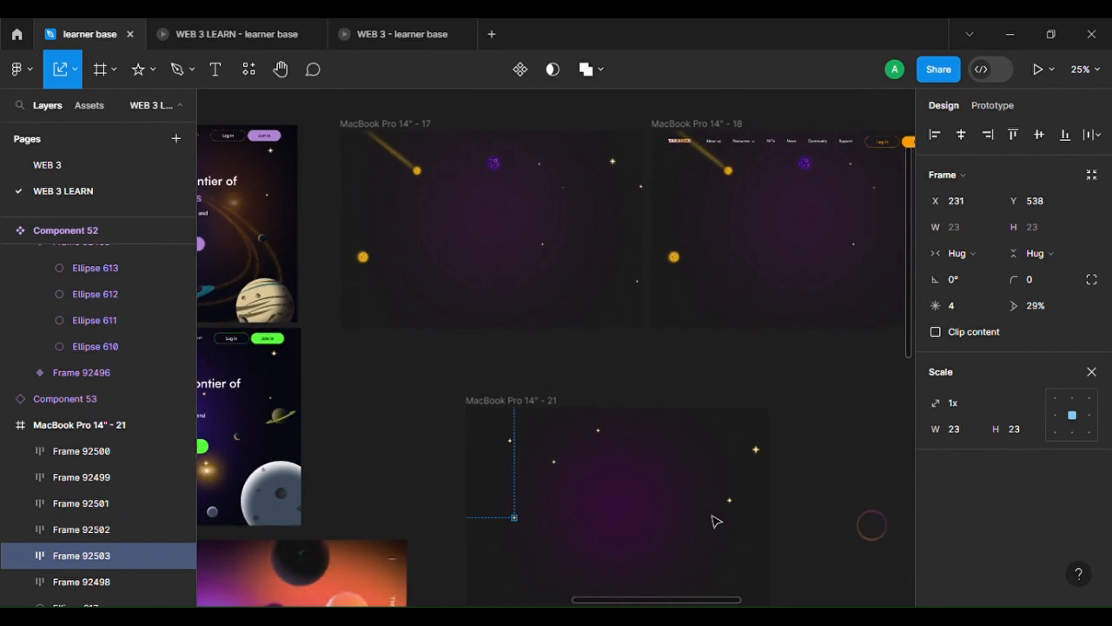
pyautogui.press('Escape')
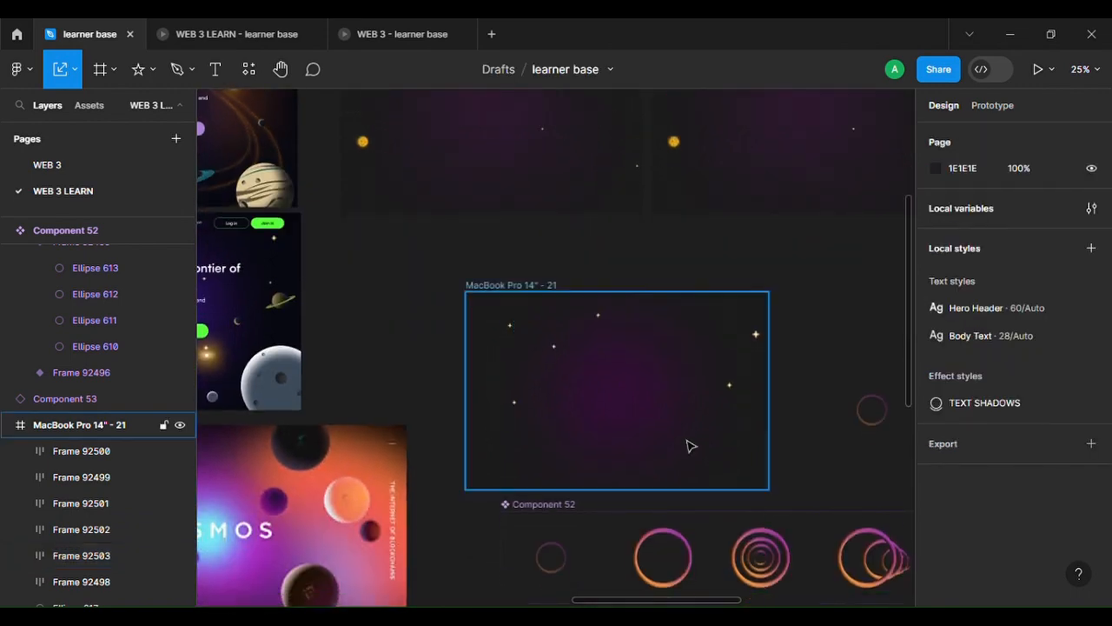
# Compare the scattered stars of MacBook Pro 14" - 21 with the star layout in the MacBook Pro 14" - 17 frame.
pyautogui.scroll(-1, 686, 446)
pyautogui.scroll(-2, 687, 446)
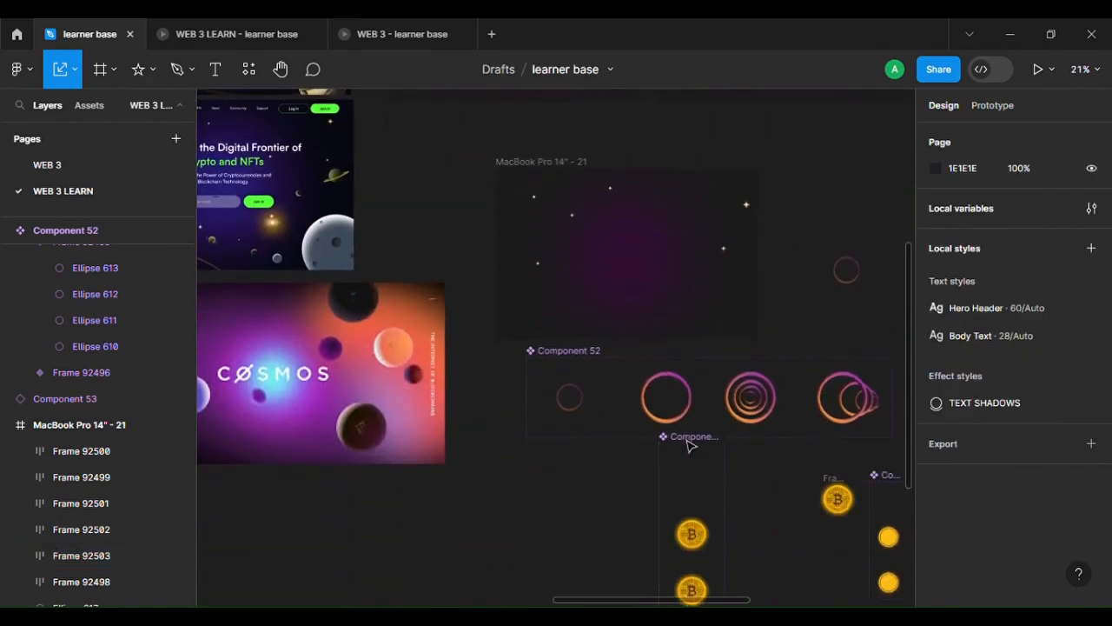
pyautogui.scroll(-4, 687, 446)
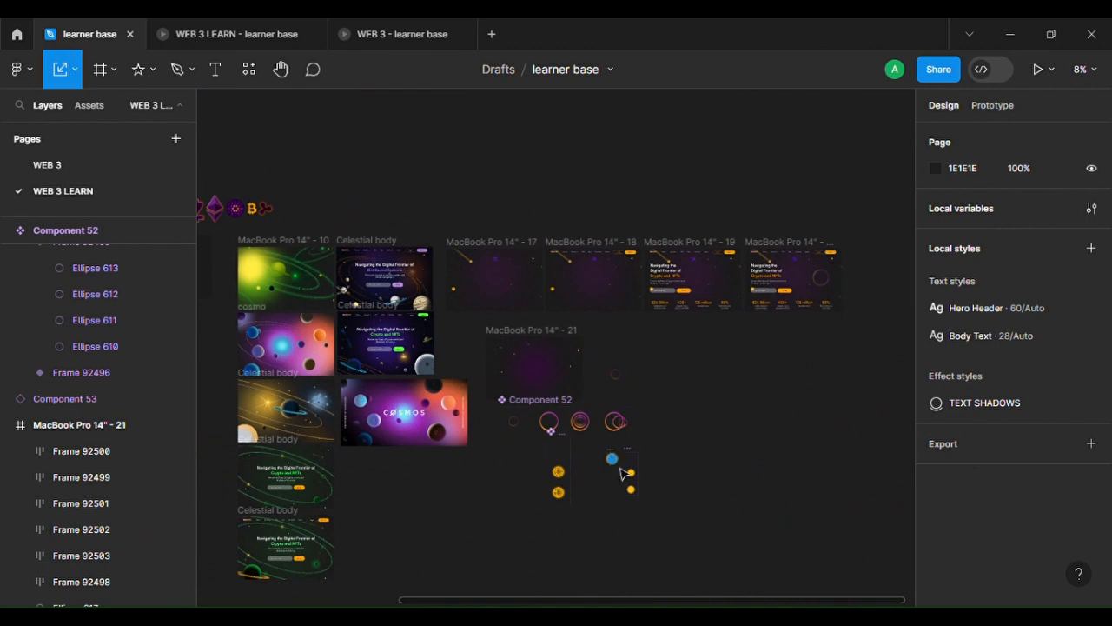
pyautogui.scroll(4, 623, 474)
pyautogui.scroll(3, 622, 473)
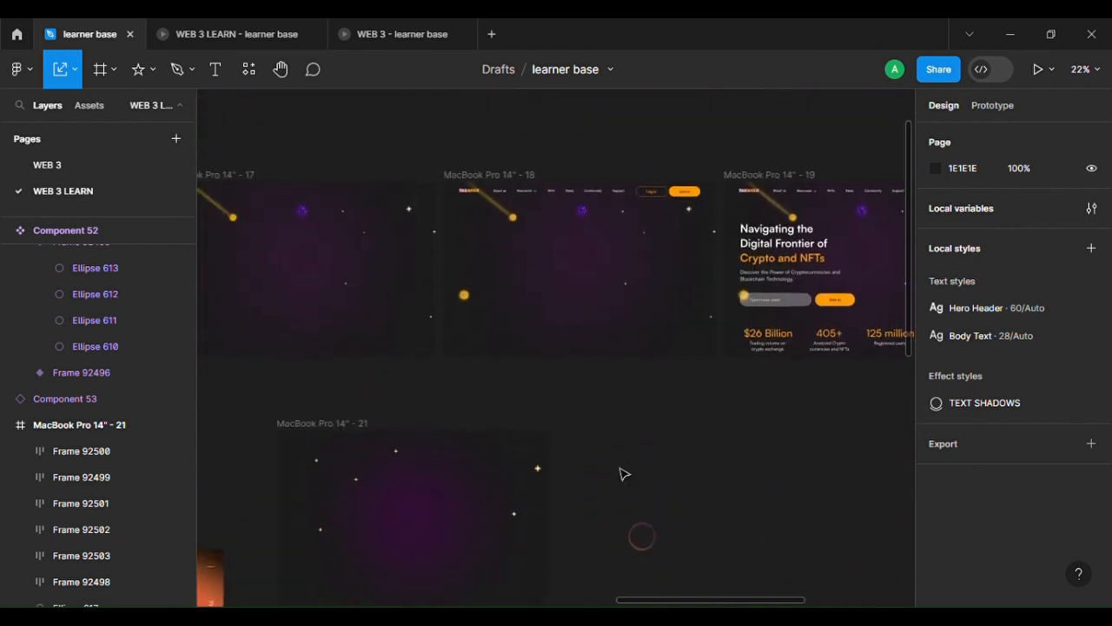
pyautogui.hscroll(-5, 622, 474)
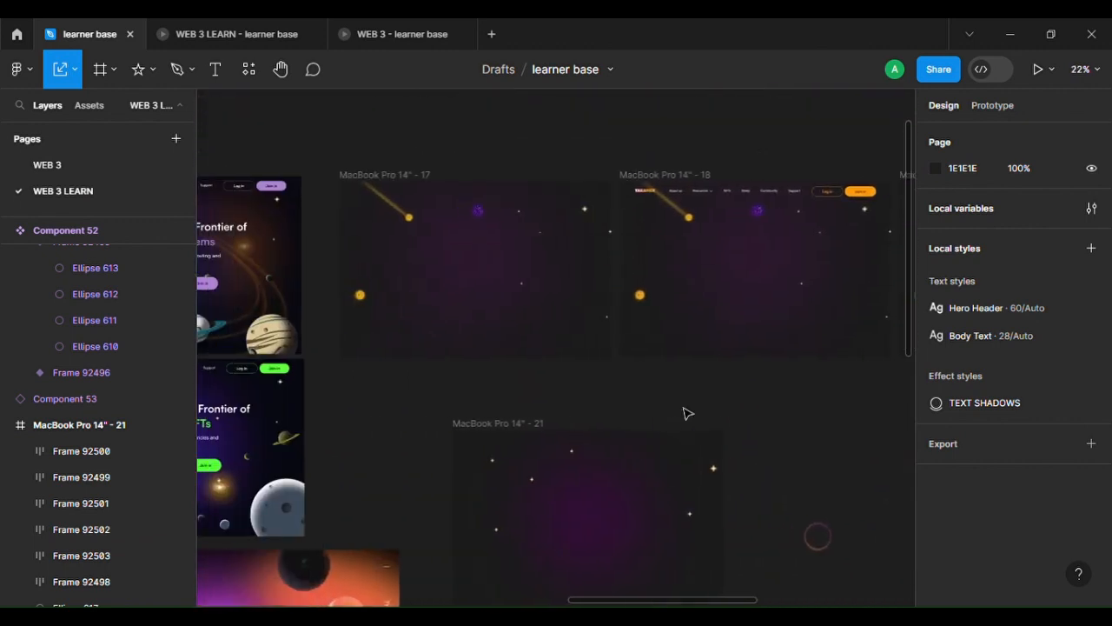
pyautogui.scroll(5, 512, 259)
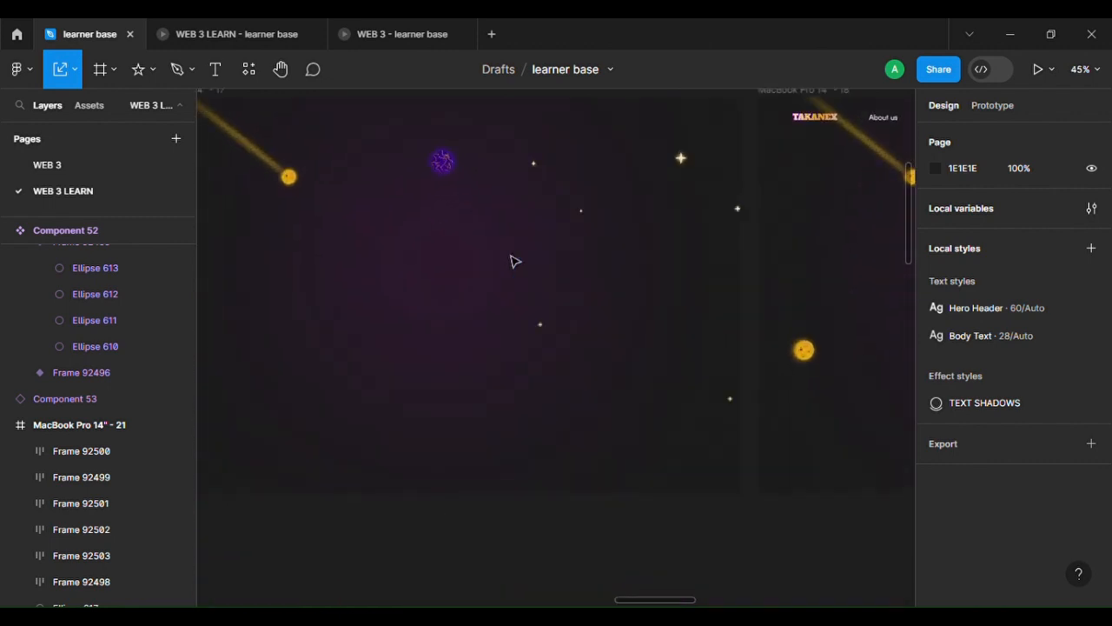
pyautogui.scroll(5, 513, 259)
pyautogui.scroll(2, 512, 259)
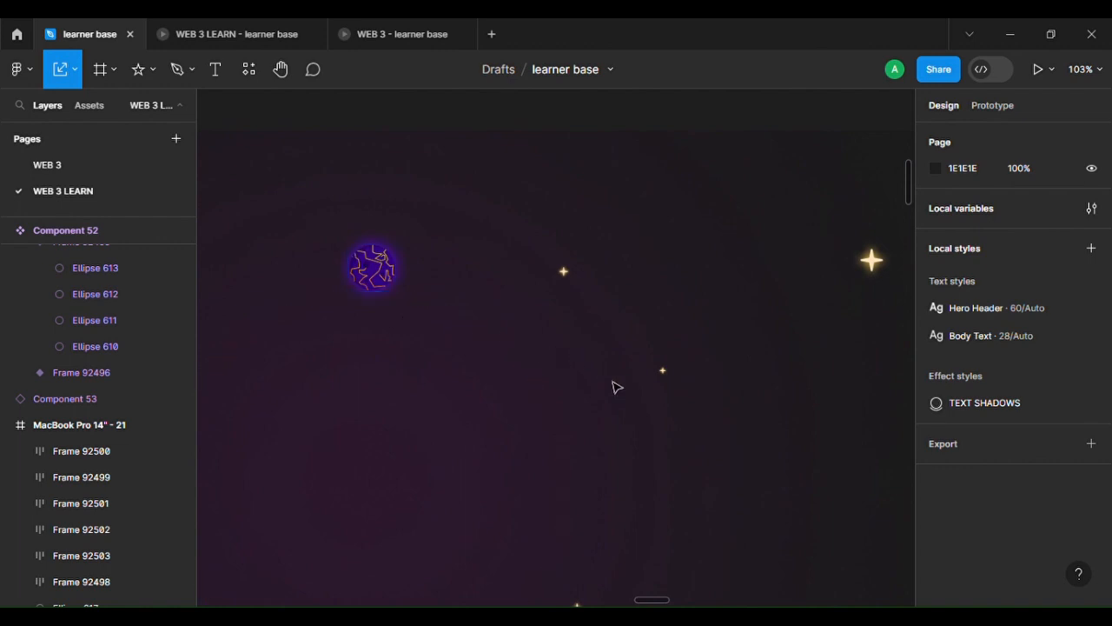
pyautogui.scroll(-4, 613, 387)
pyautogui.scroll(-8, 613, 386)
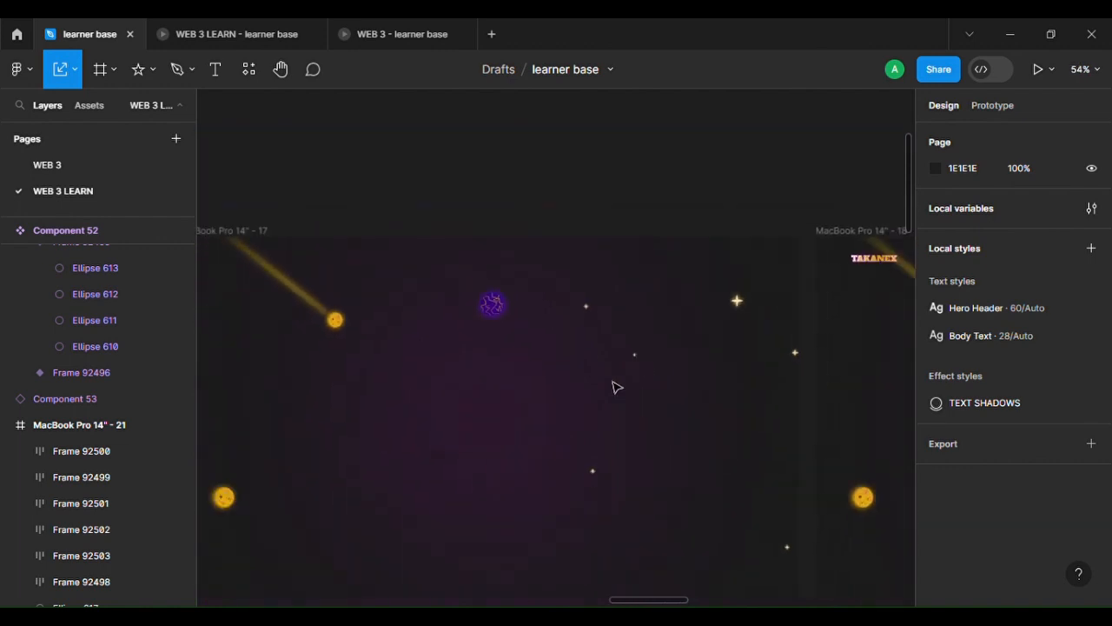
# Examine the planets, orbits and stars in the MacBook Pro 14" - 10, cosmo, COSMOS and golden Celestial body designs.
pyautogui.scroll(4, 613, 387)
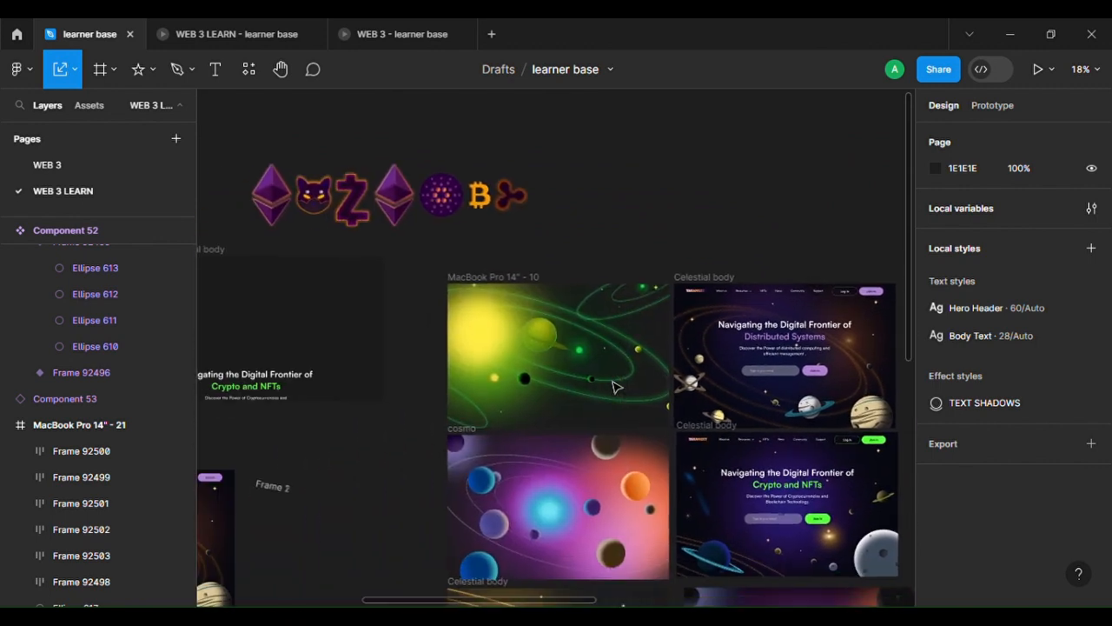
pyautogui.scroll(-1, 613, 387)
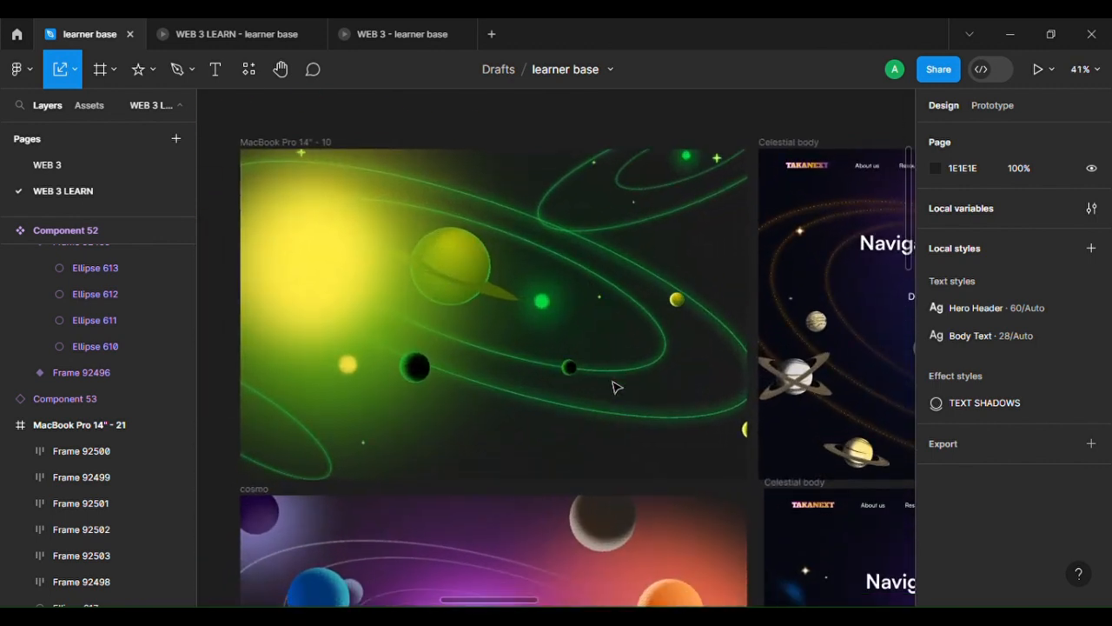
pyautogui.scroll(-5, 612, 387)
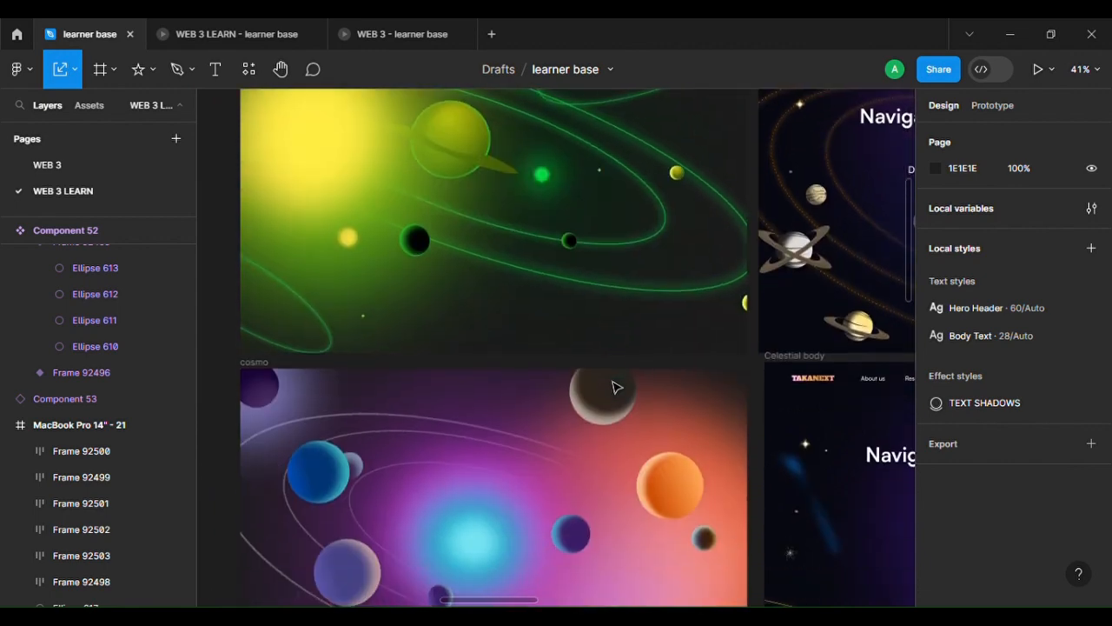
pyautogui.scroll(-6, 613, 386)
pyautogui.scroll(-3, 612, 386)
pyautogui.scroll(-4, 613, 386)
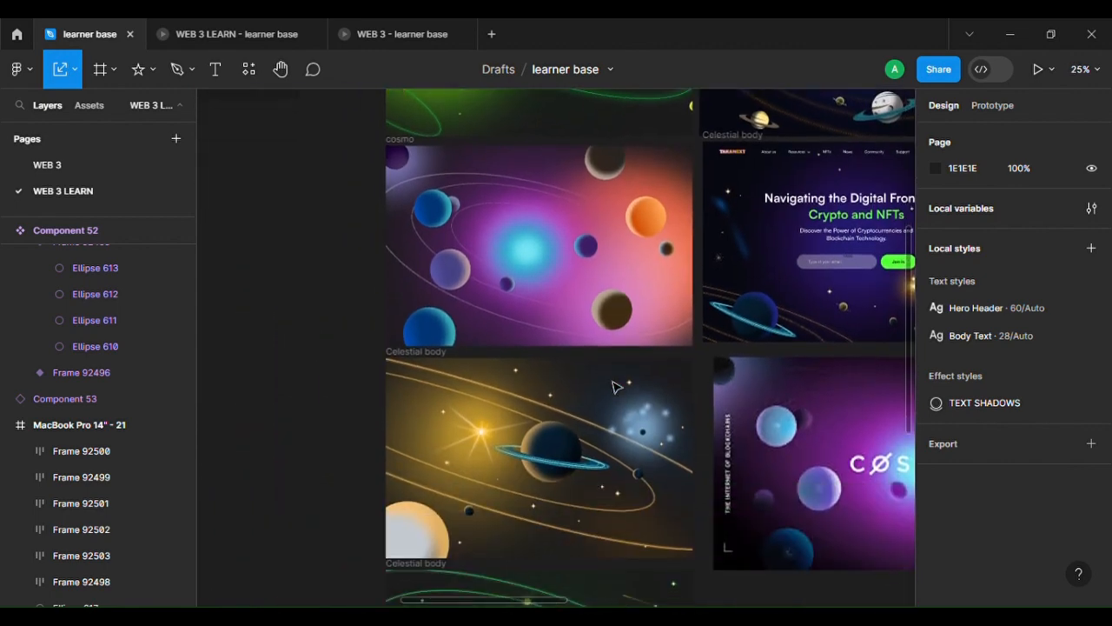
pyautogui.hscroll(3, 615, 387)
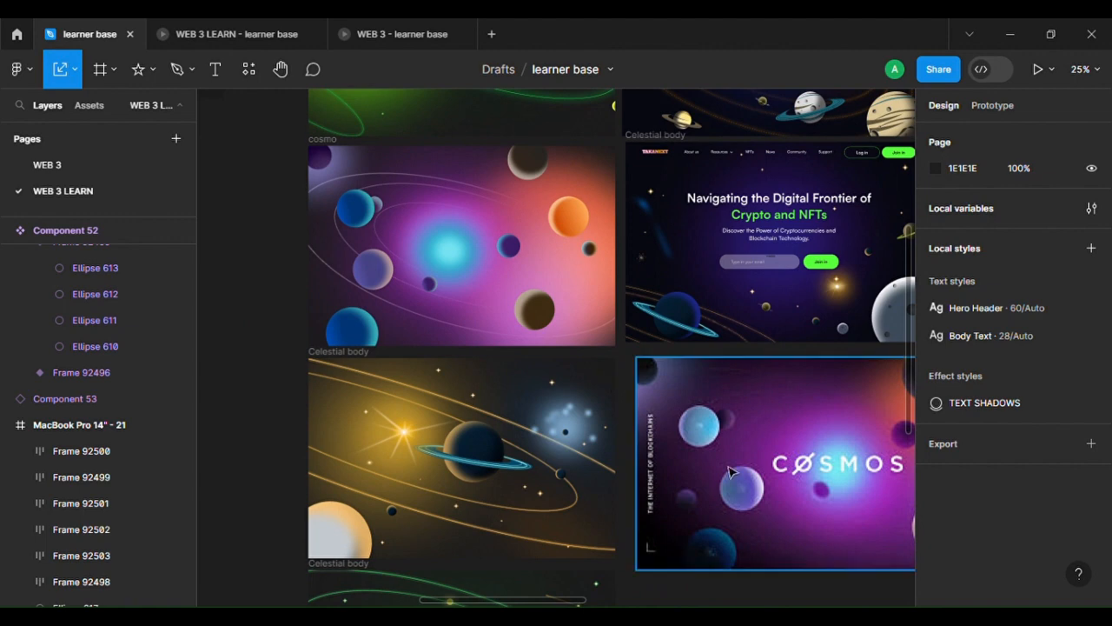
pyautogui.hscroll(4, 741, 475)
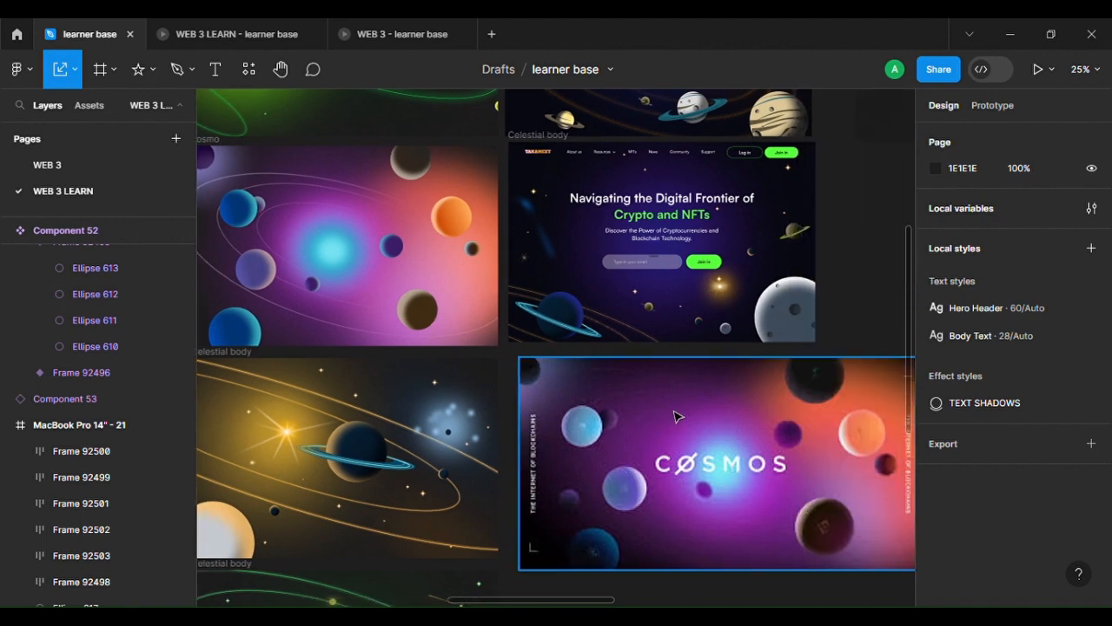
pyautogui.hscroll(-7, 532, 410)
pyautogui.scroll(-5, 532, 410)
pyautogui.scroll(4, 532, 410)
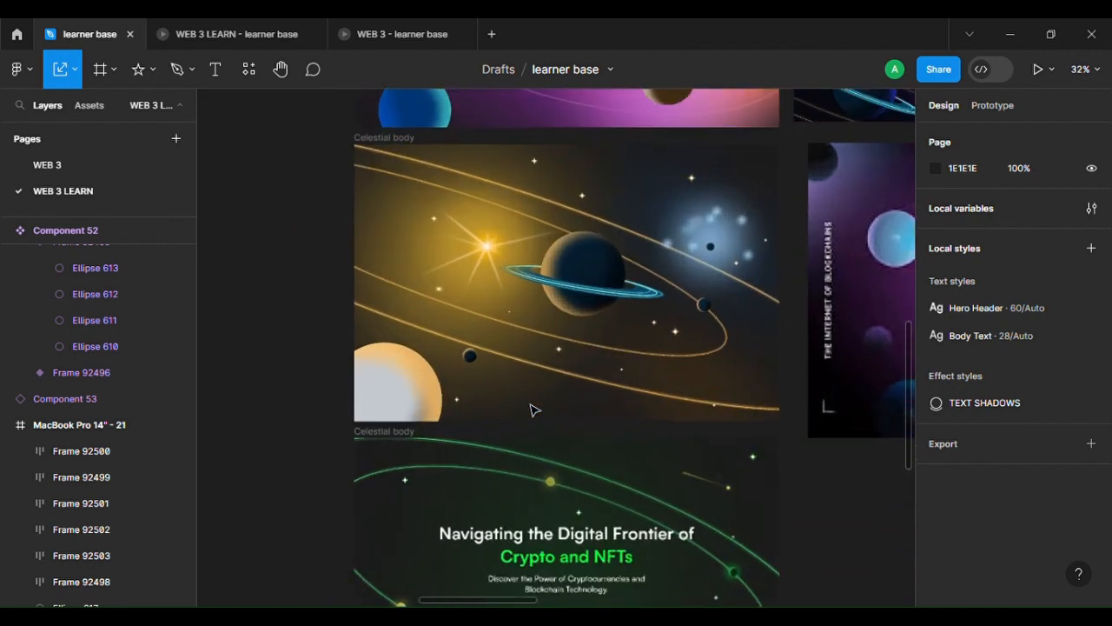
pyautogui.scroll(2, 535, 410)
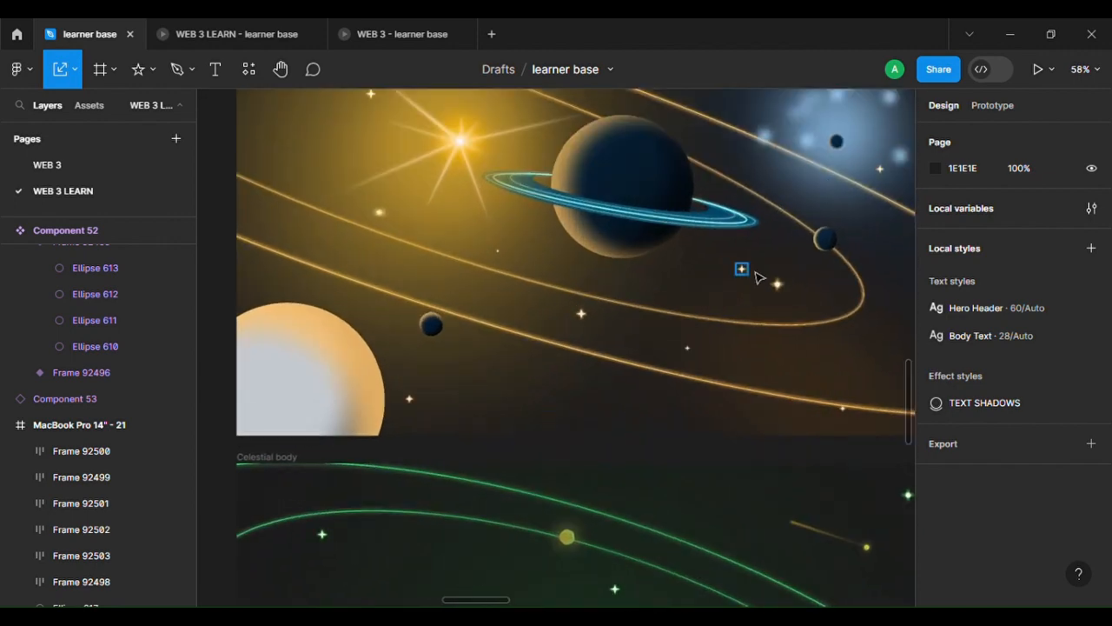
# Examine the star placement in the green, Distributed Systems and Crypto and NFTs Celestial body hero designs.
pyautogui.scroll(-5, 756, 276)
pyautogui.scroll(-6, 790, 281)
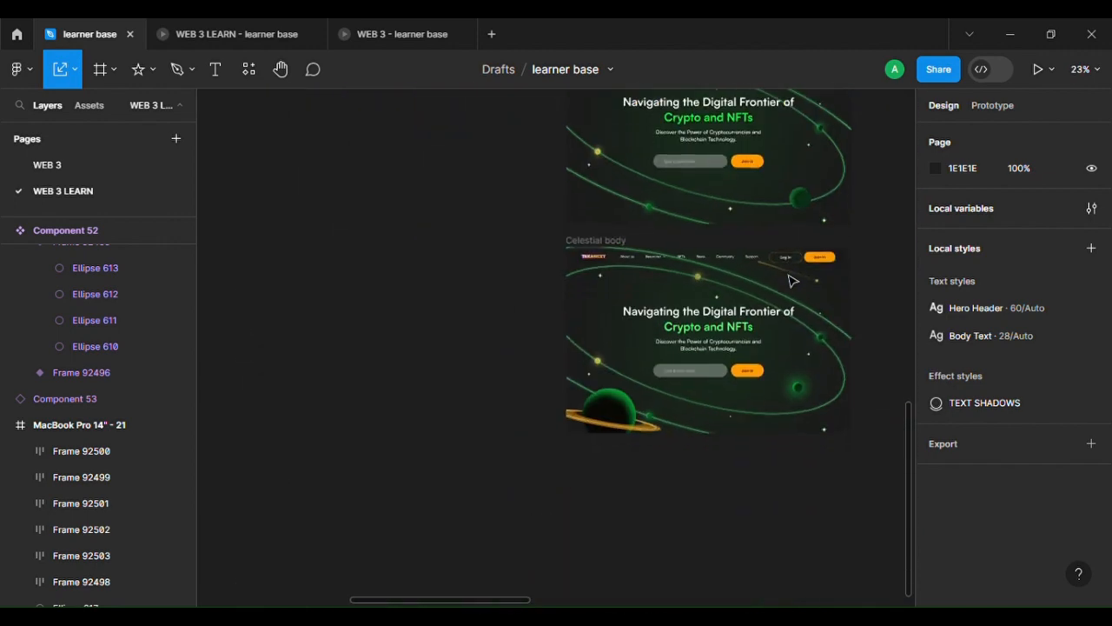
pyautogui.scroll(6, 790, 280)
pyautogui.scroll(-9, 789, 281)
pyautogui.scroll(4, 790, 281)
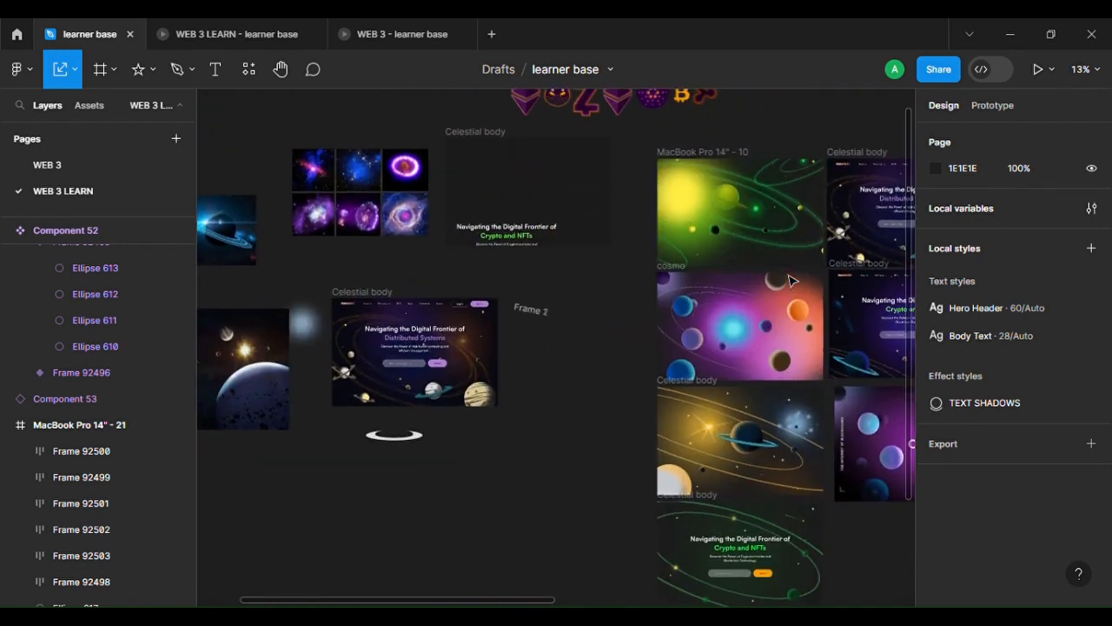
pyautogui.scroll(8, 790, 281)
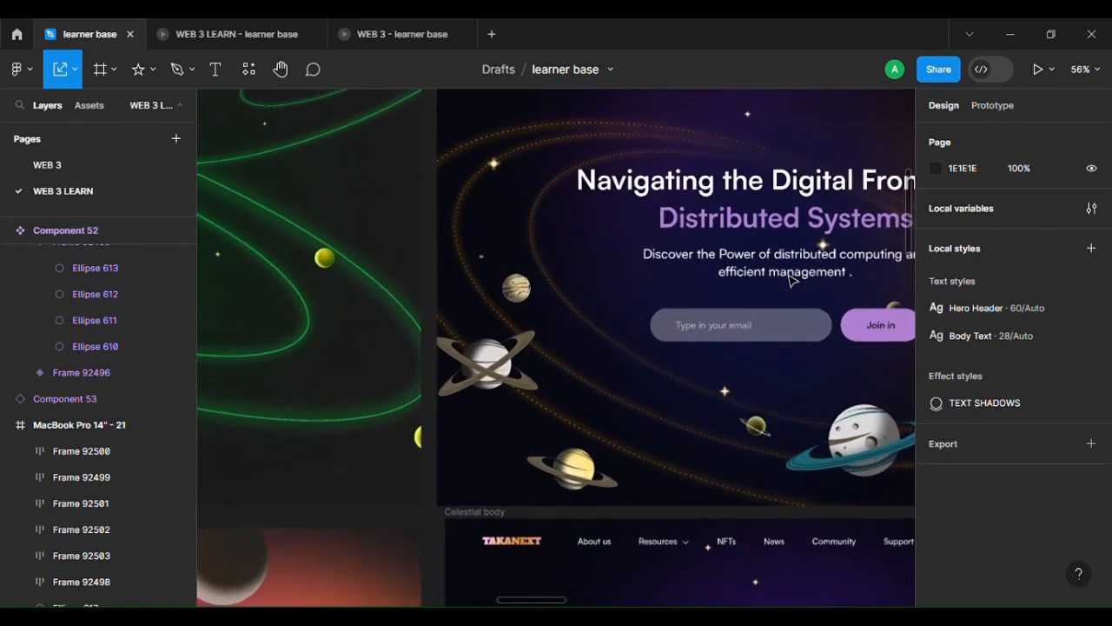
pyautogui.hscroll(3, 790, 281)
pyautogui.scroll(-3, 790, 281)
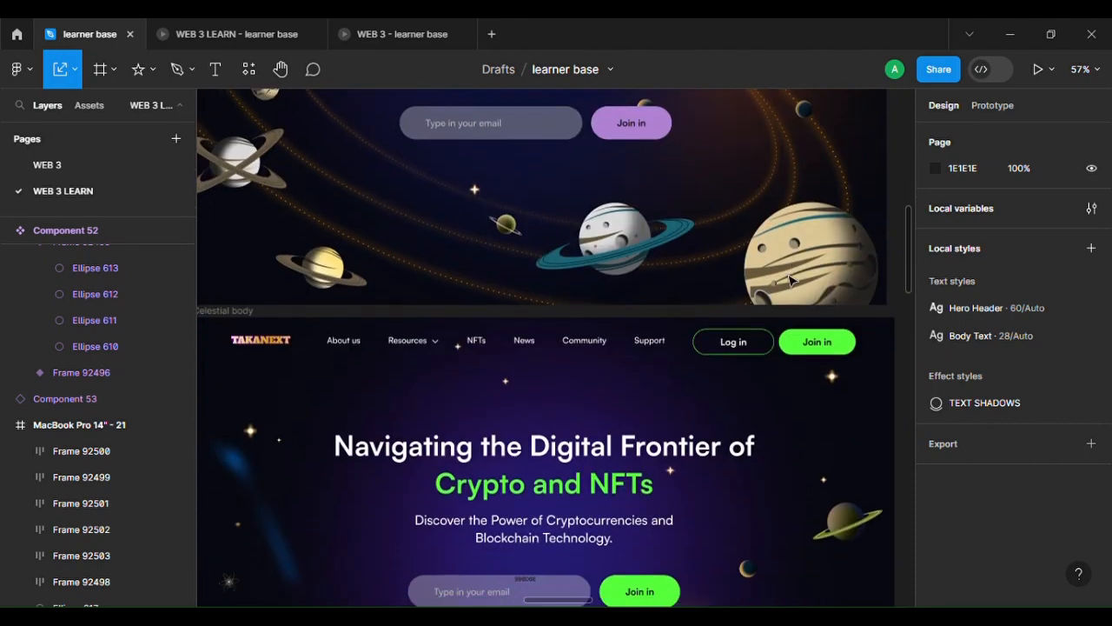
pyautogui.scroll(-6, 779, 477)
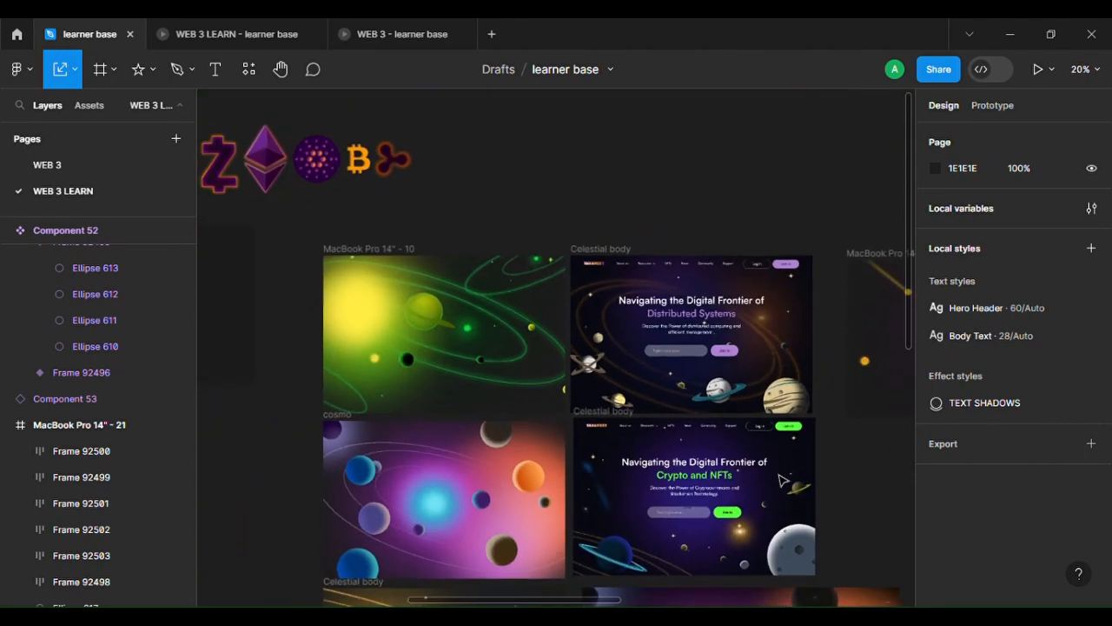
# Compare the starry MacBook Pro 14" - 21 frame with the MacBook Pro 14" - 17, 18 and 19 designs above it.
pyautogui.hscroll(5, 780, 477)
pyautogui.scroll(-3, 779, 477)
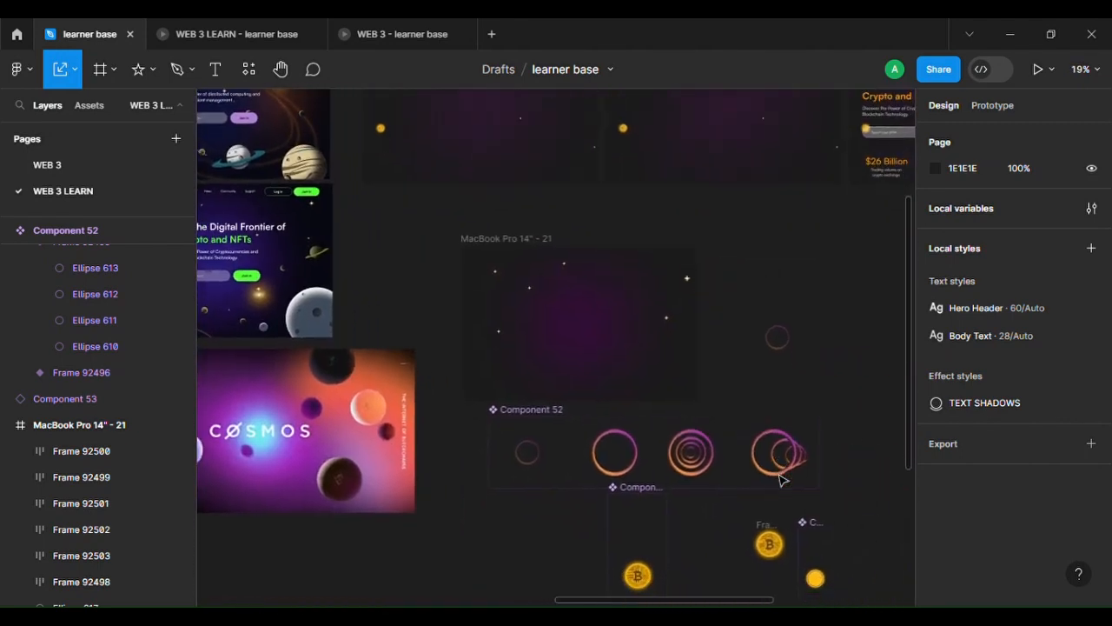
pyautogui.hscroll(2, 779, 477)
pyautogui.scroll(4, 591, 288)
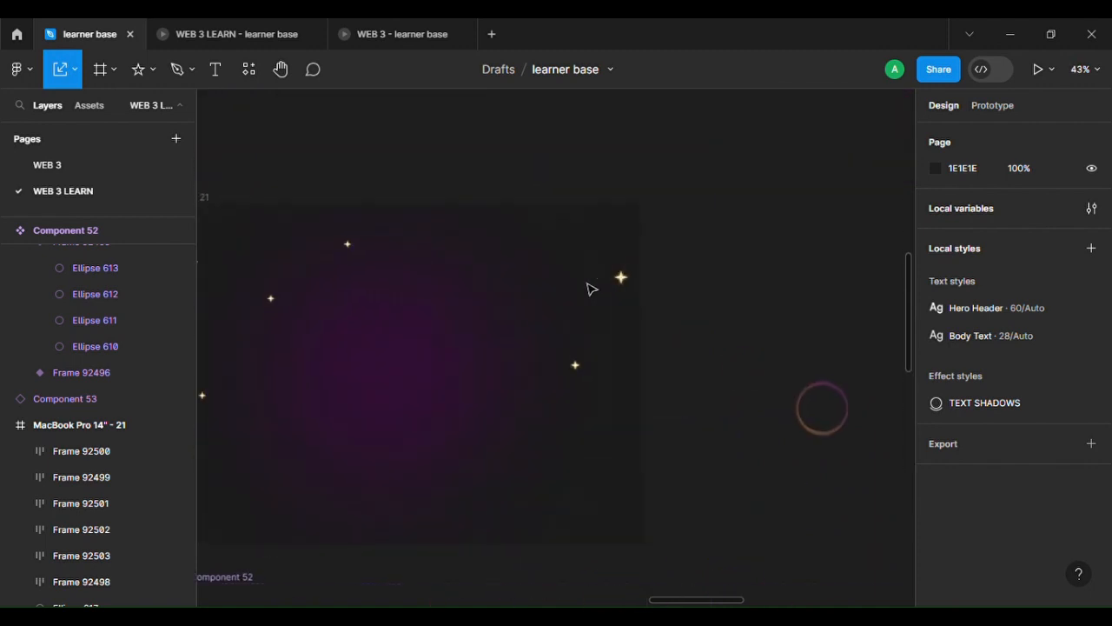
pyautogui.scroll(-4, 632, 285)
pyautogui.scroll(3, 632, 285)
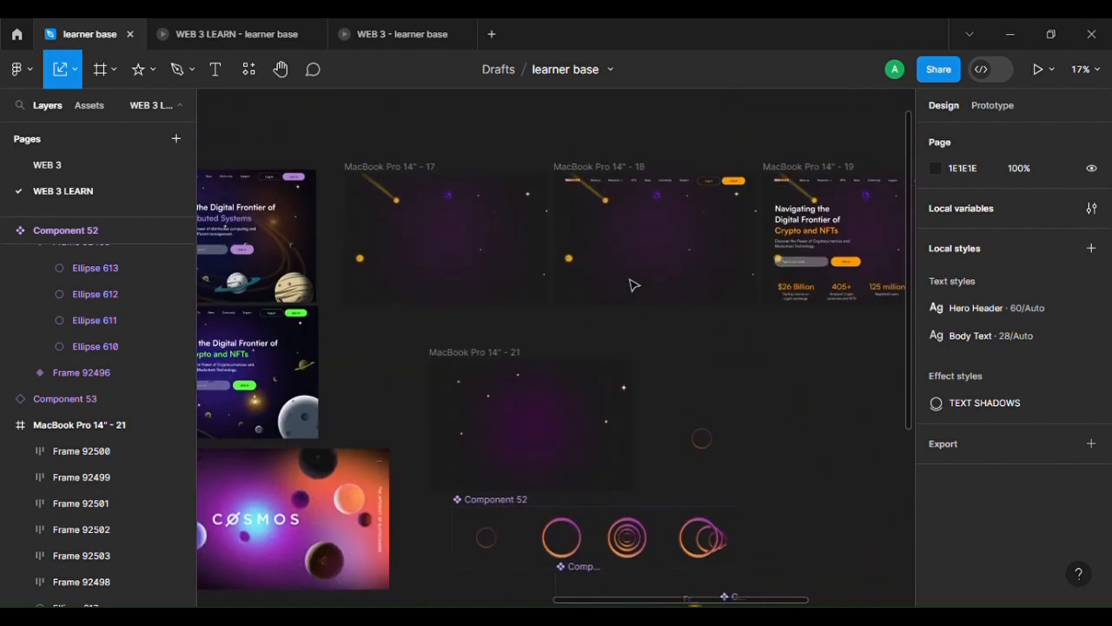
pyautogui.scroll(-2, 787, 398)
pyautogui.hscroll(1, 786, 398)
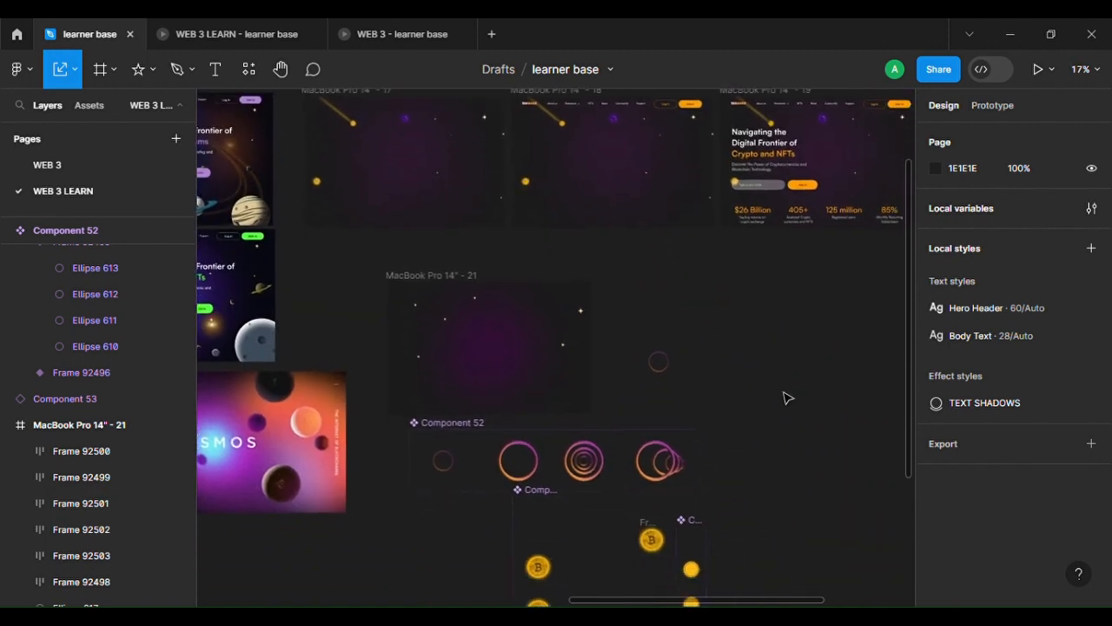
pyautogui.hscroll(1, 787, 398)
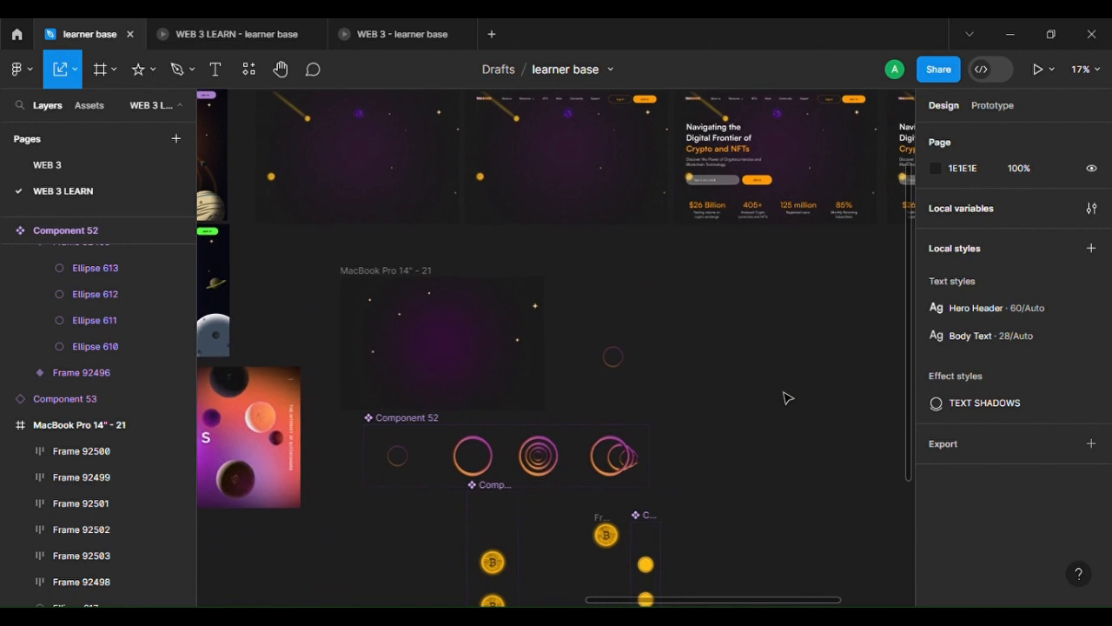
pyautogui.hscroll(3, 786, 398)
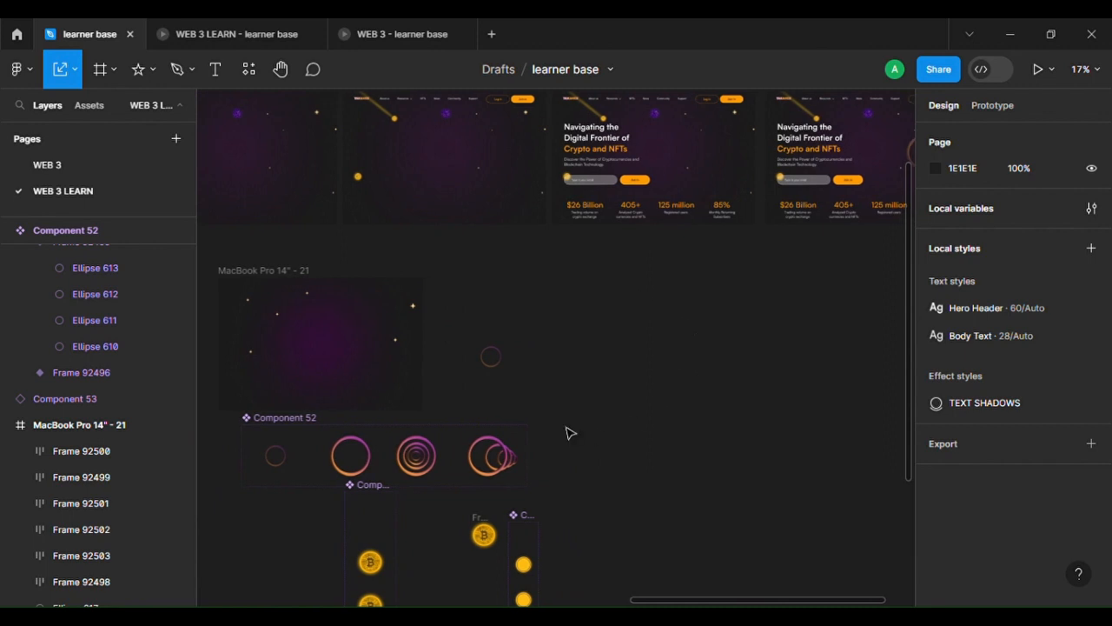
# Move the faint ring instance, Component 53, from beside the MacBook Pro 14" - 21 frame to the end of the Component 52 ring row.
pyautogui.scroll(-5, 593, 496)
pyautogui.scroll(6, 593, 496)
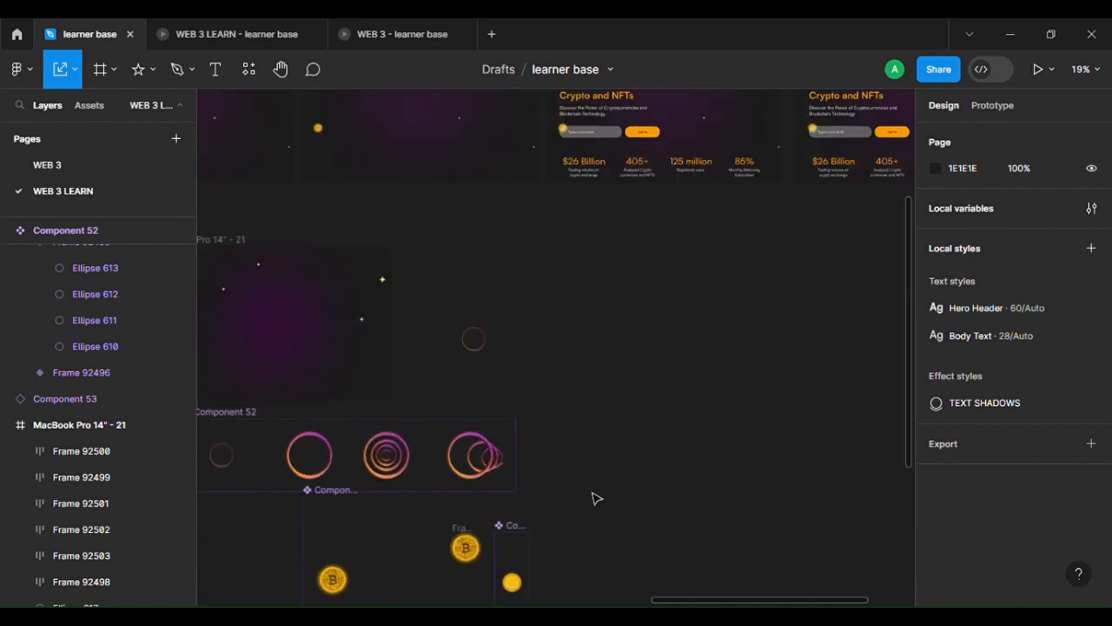
pyautogui.scroll(5, 593, 497)
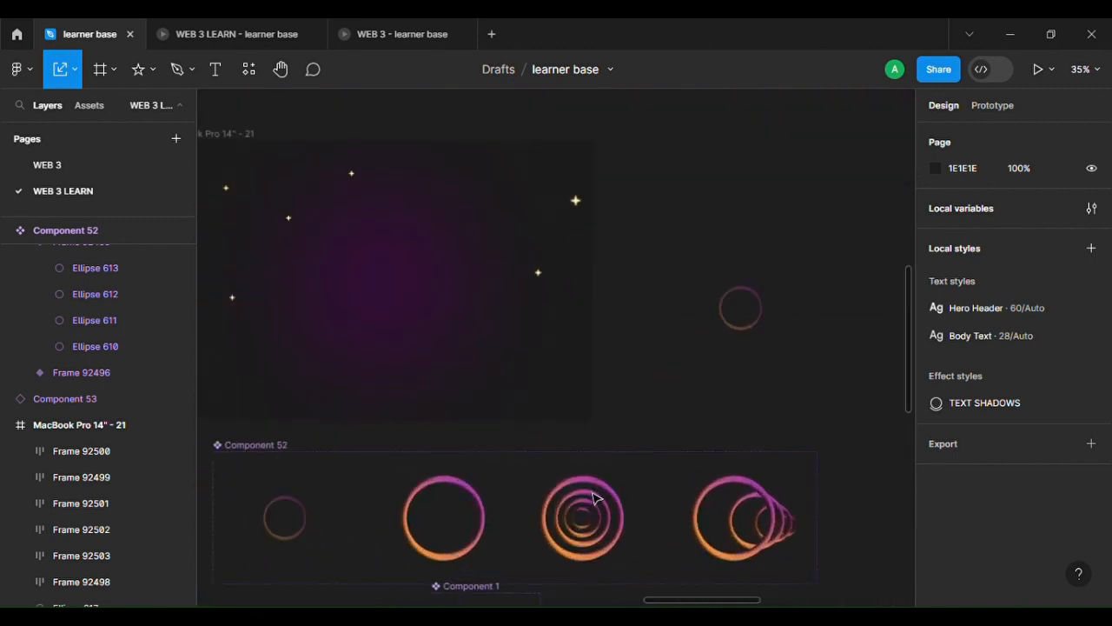
pyautogui.scroll(1, 593, 497)
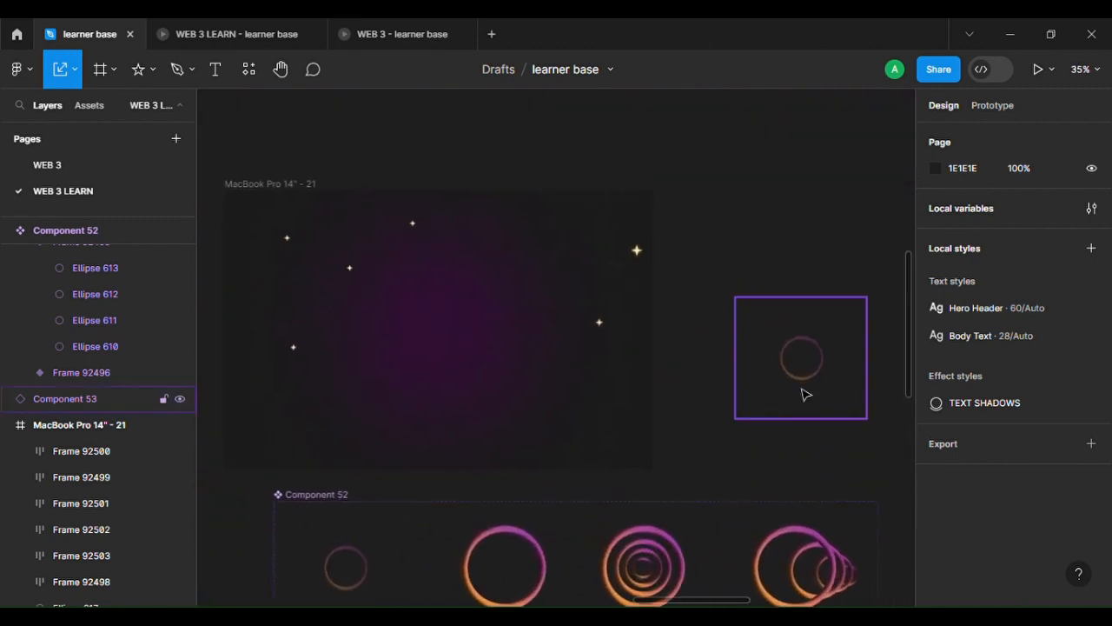
pyautogui.scroll(-5, 804, 395)
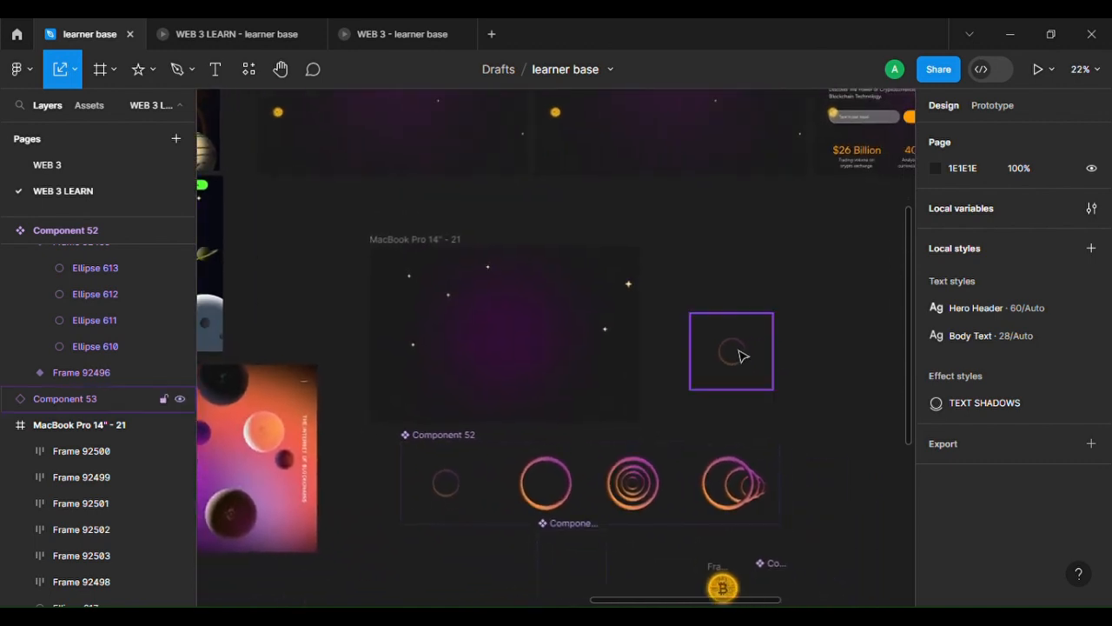
pyautogui.moveTo(730, 351); pyautogui.dragTo(836, 489)
# Copy the hero text block, Frame 92493, from MacBook Pro 14" - 19 onto the empty canvas beside MacBook Pro 14" - 21.
pyautogui.scroll(-4, 705, 287)
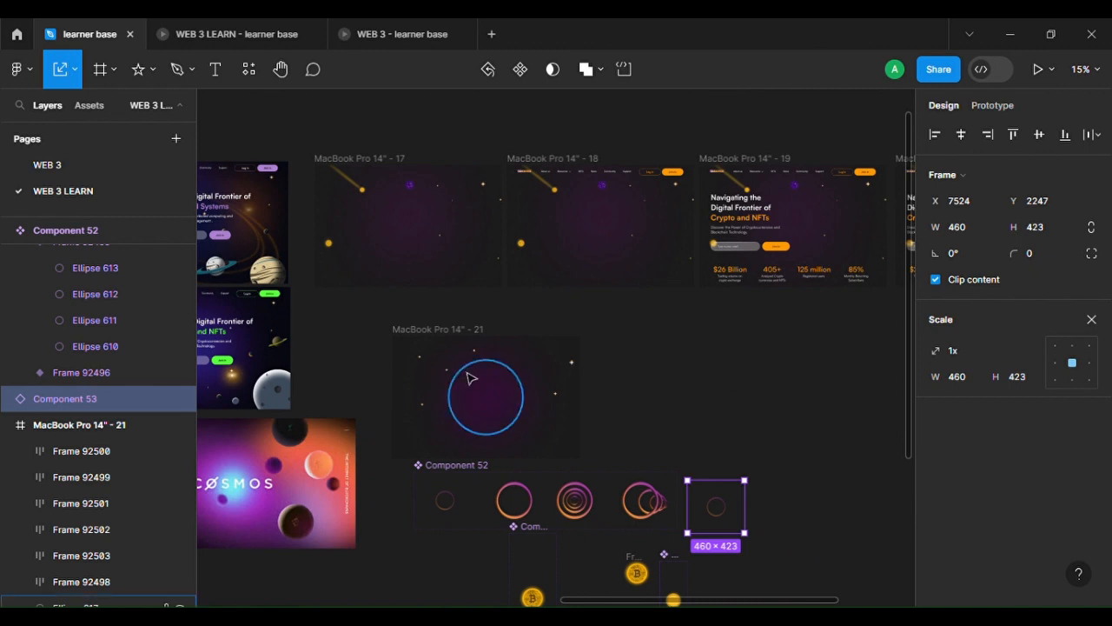
pyautogui.scroll(-3, 467, 378)
pyautogui.scroll(2, 468, 377)
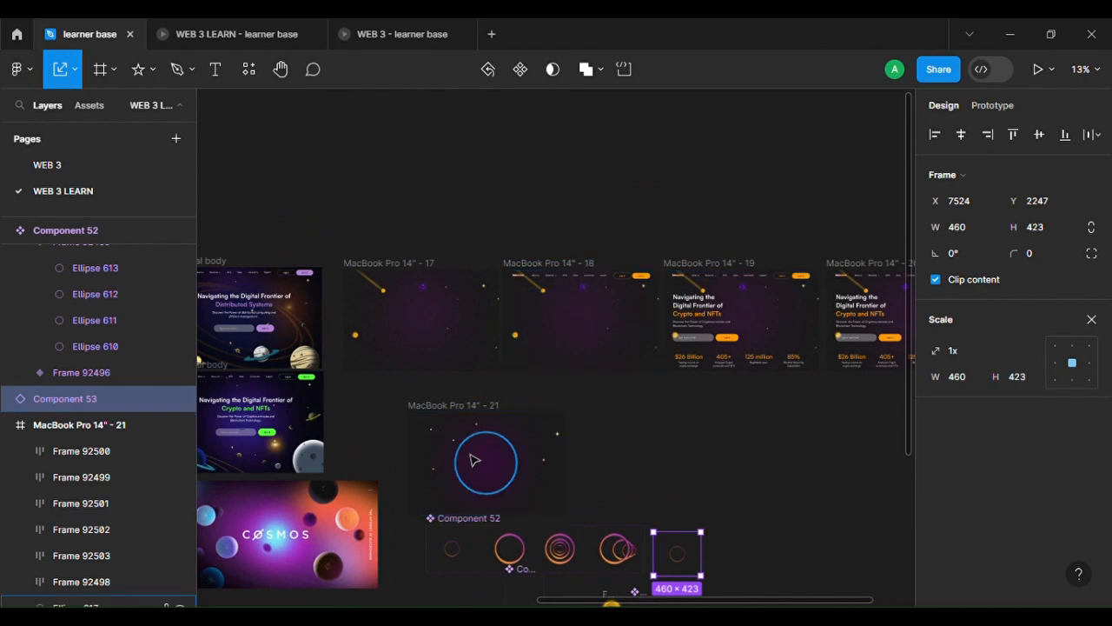
pyautogui.scroll(4, 474, 461)
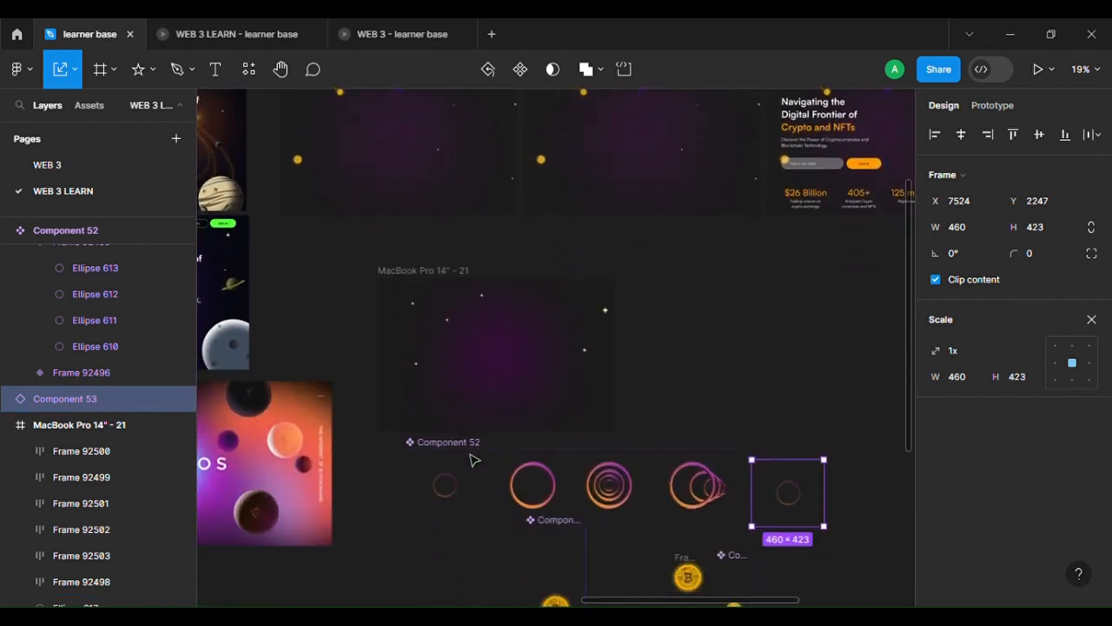
pyautogui.scroll(3, 474, 461)
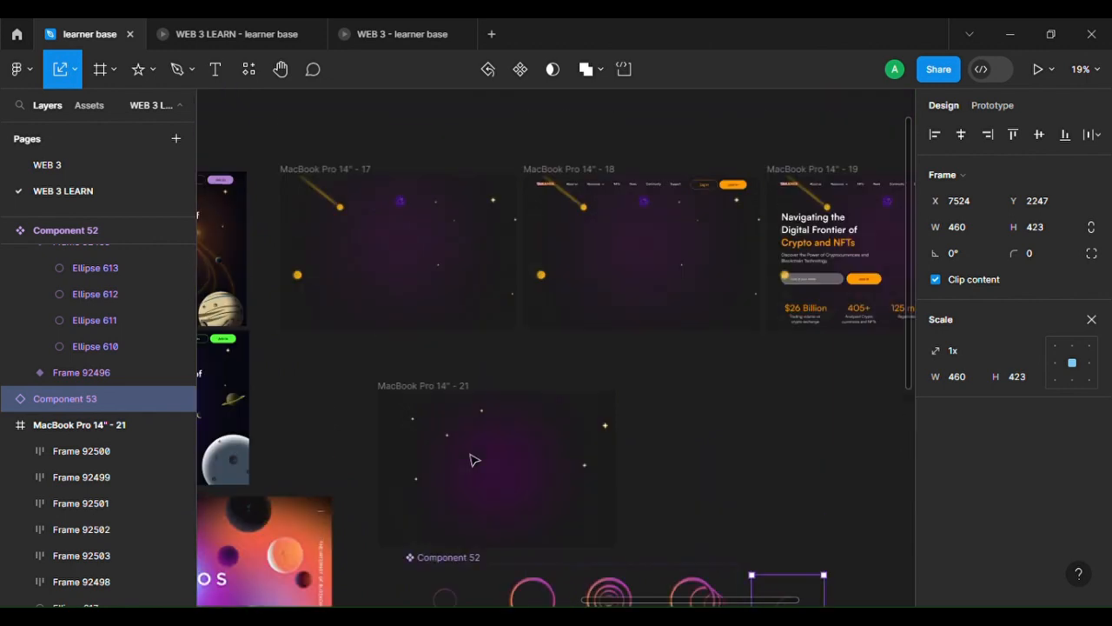
pyautogui.scroll(-3, 474, 460)
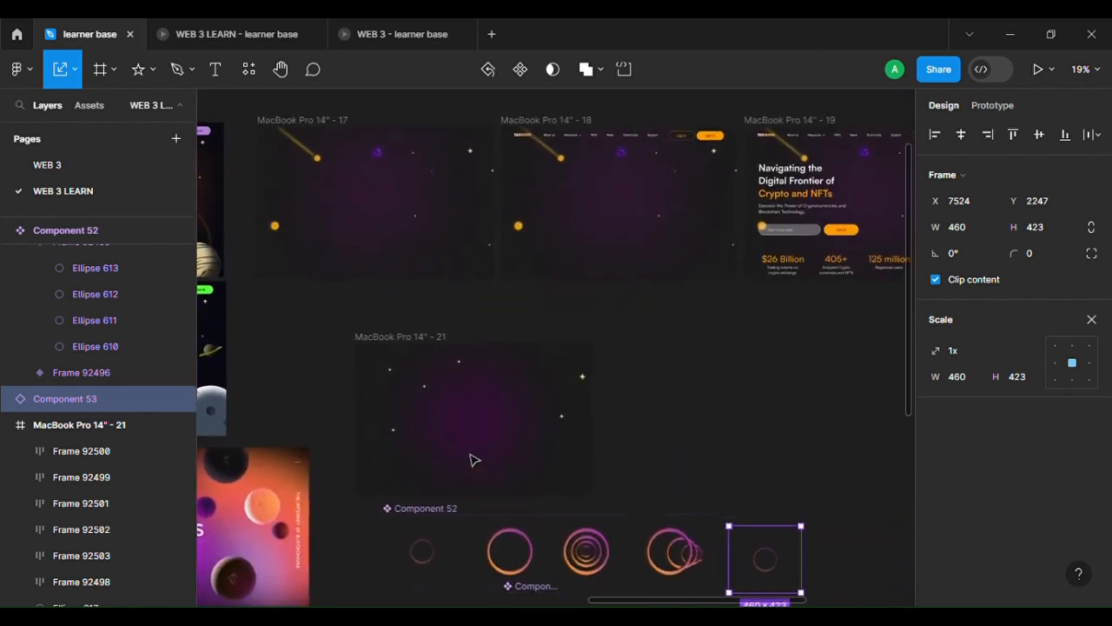
pyautogui.scroll(-2, 720, 433)
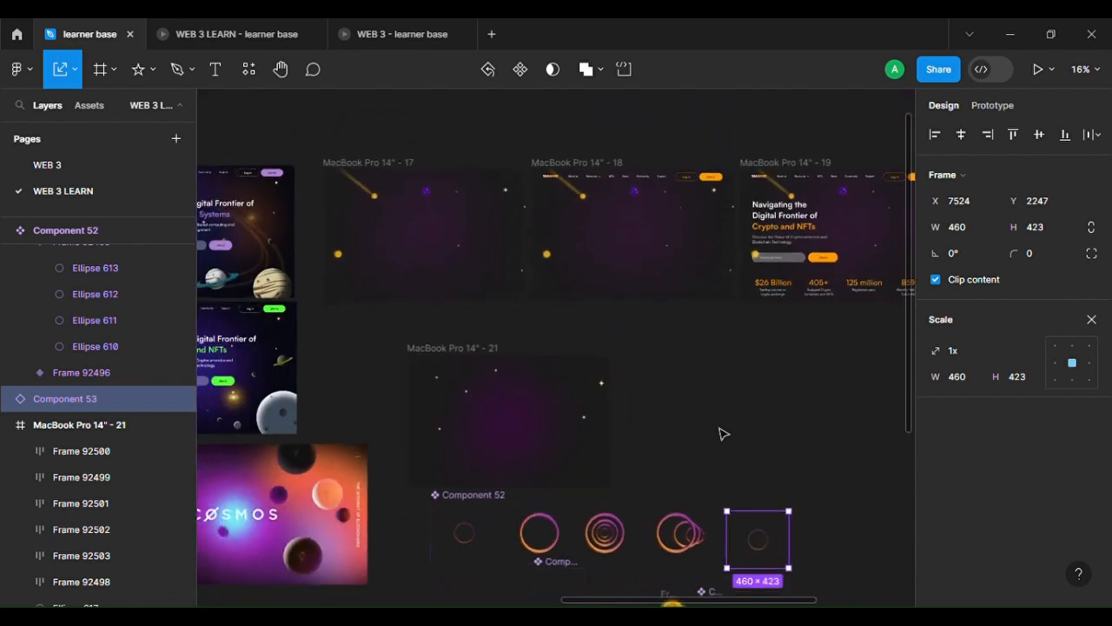
pyautogui.click(801, 241)
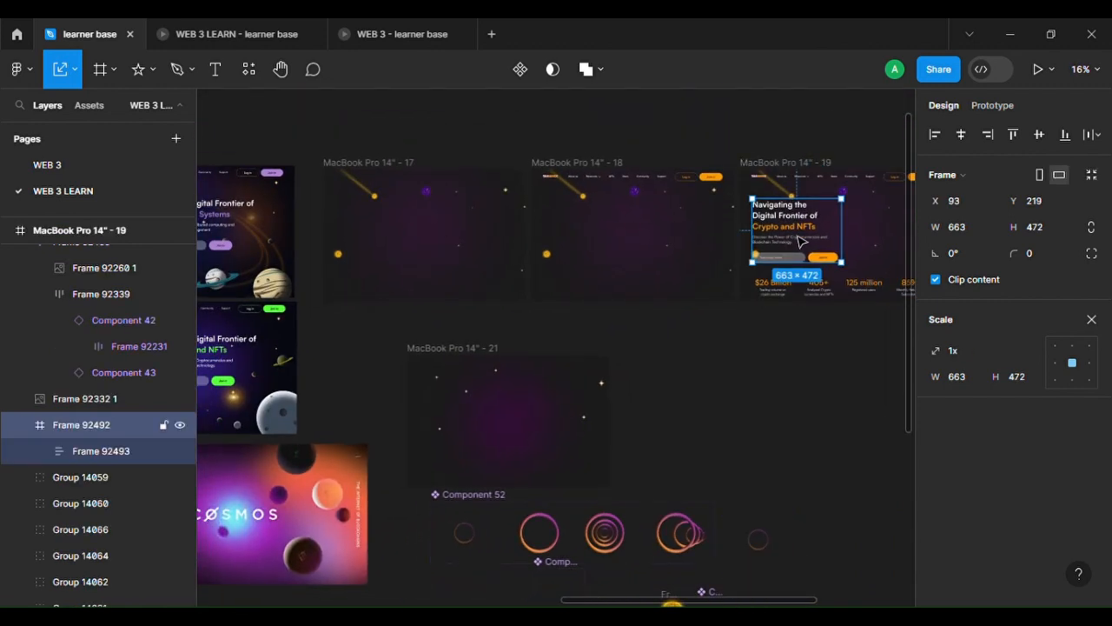
pyautogui.click(801, 242)
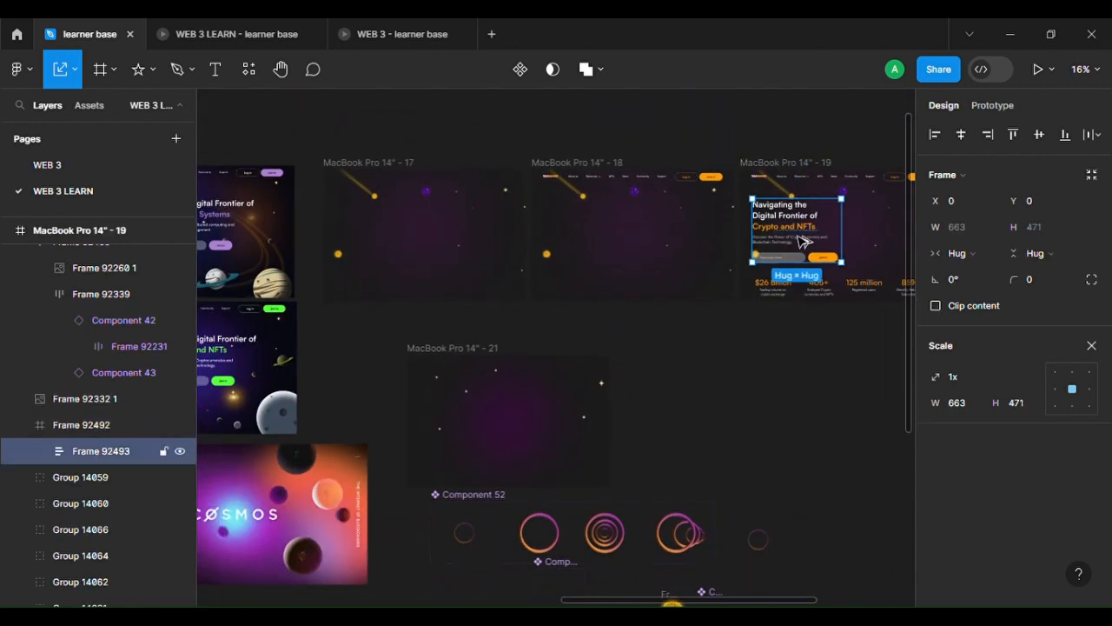
pyautogui.moveTo(801, 241); pyautogui.dragTo(720, 403)
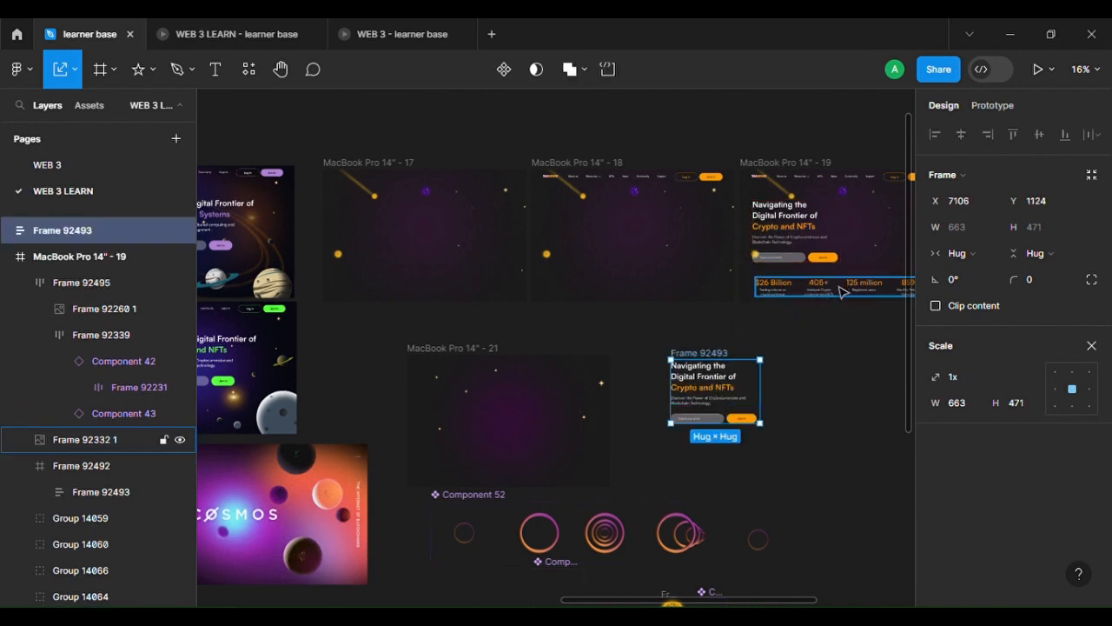
# Copy the statistics row and the navigation bar from MacBook Pro 14" - 19 onto the empty canvas near the hero text copy.
pyautogui.moveTo(839, 288); pyautogui.dragTo(851, 469)
pyautogui.hscroll(3, 852, 469)
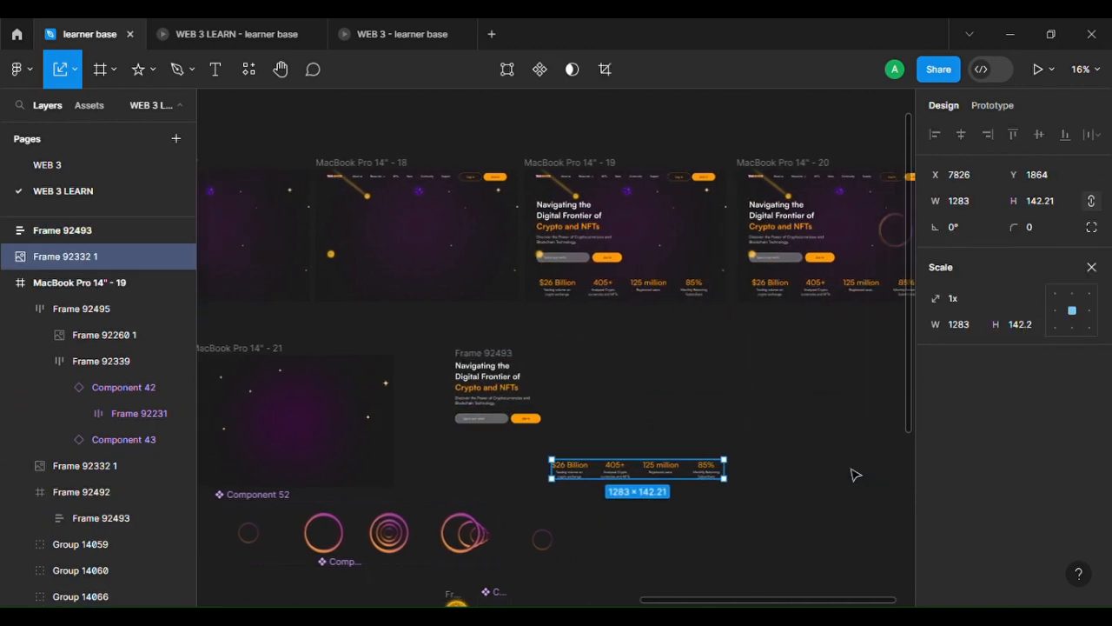
pyautogui.hscroll(2, 851, 473)
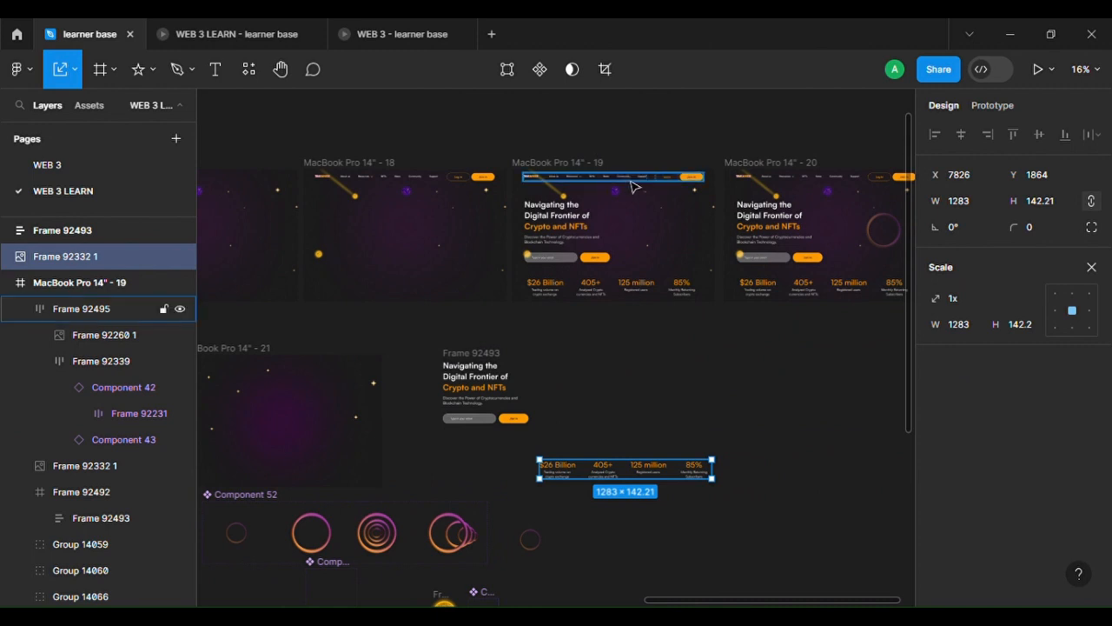
pyautogui.moveTo(611, 179); pyautogui.dragTo(812, 398)
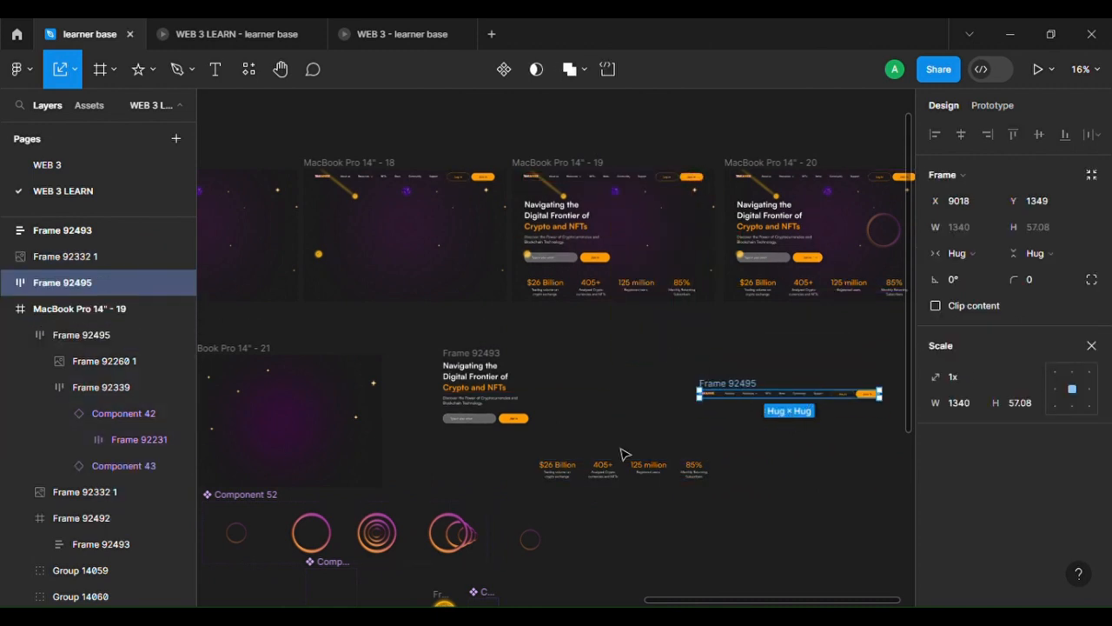
# Shift Component 53 slightly away from the Component 52 rings, to about X 7682, Y 2101.
pyautogui.click(540, 553)
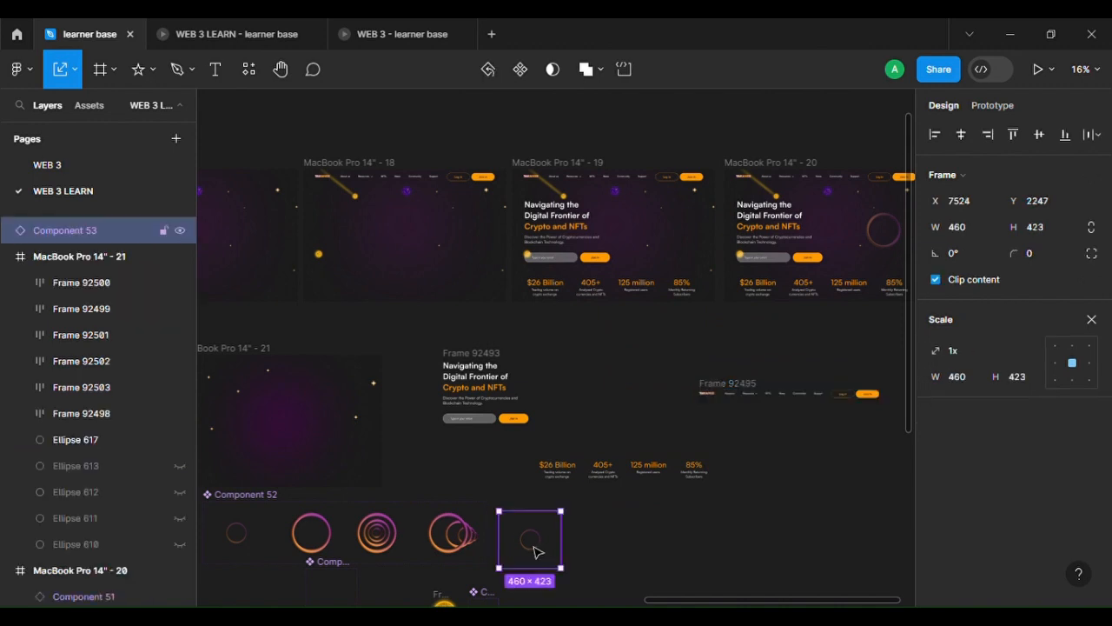
pyautogui.moveTo(536, 550); pyautogui.dragTo(558, 530)
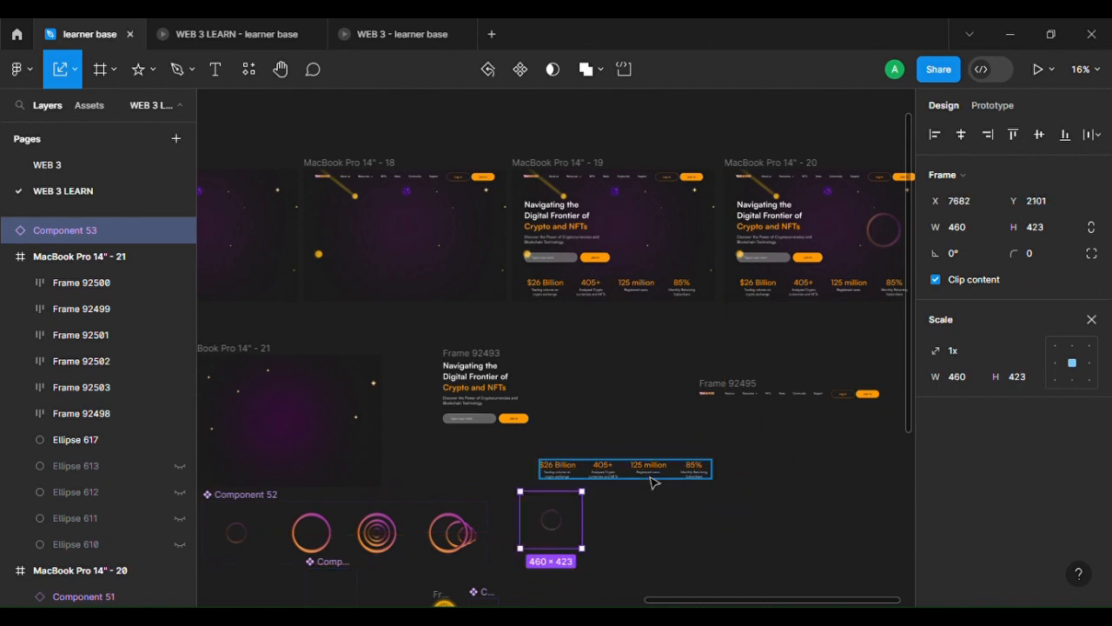
# Move the copied hero text block, Frame 92493, into the MacBook Pro 14" - 21 frame at about X 210, Y 210.
pyautogui.scroll(1, 559, 417)
pyautogui.hscroll(-1, 558, 418)
pyautogui.scroll(5, 560, 414)
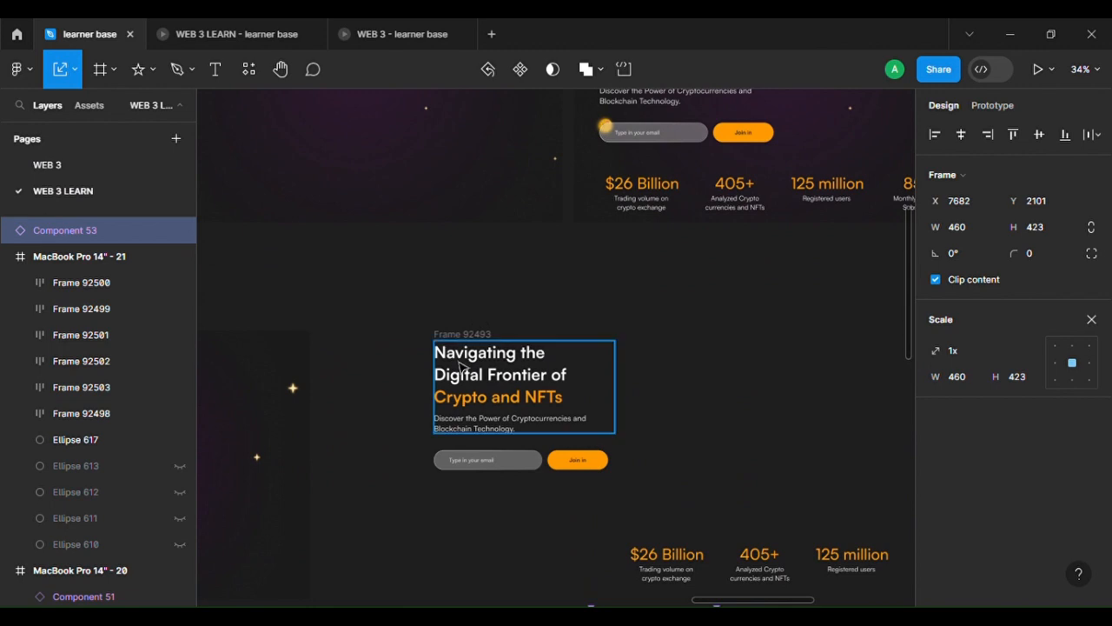
pyautogui.click(415, 324)
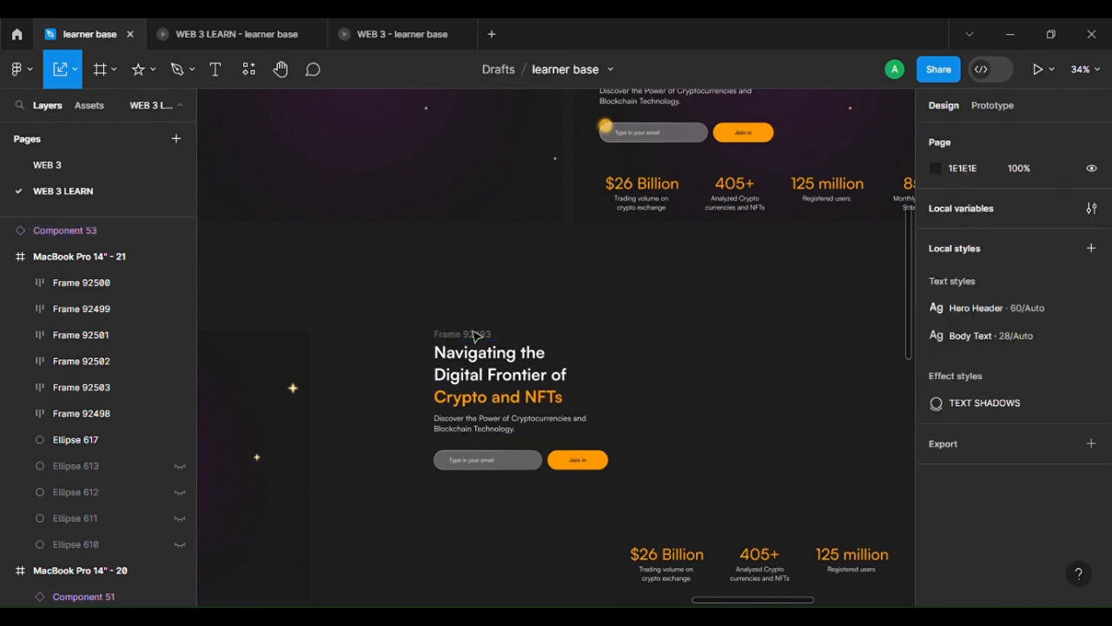
pyautogui.click(480, 337)
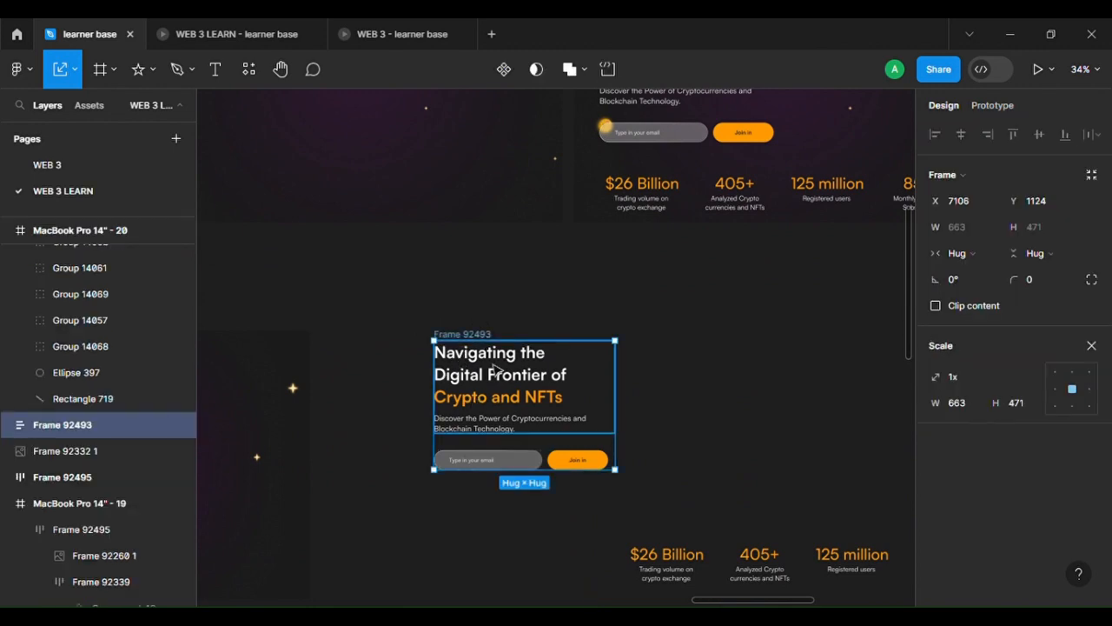
pyautogui.scroll(-2, 568, 336)
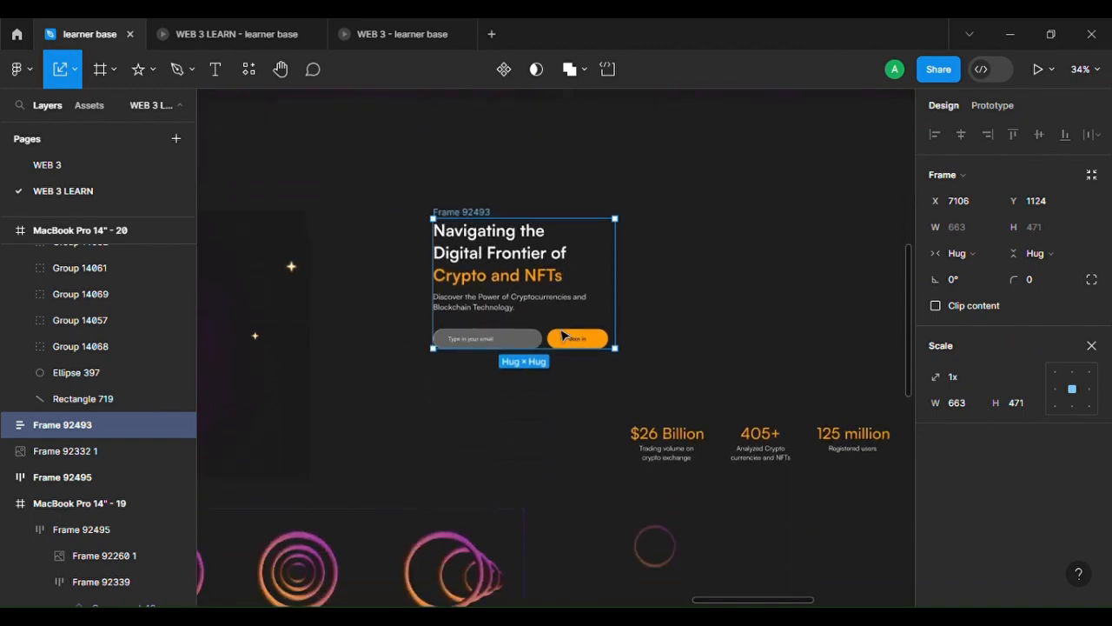
pyautogui.scroll(-4, 564, 335)
pyautogui.hscroll(-3, 564, 336)
pyautogui.moveTo(752, 276); pyautogui.dragTo(476, 306)
pyautogui.scroll(4, 476, 306)
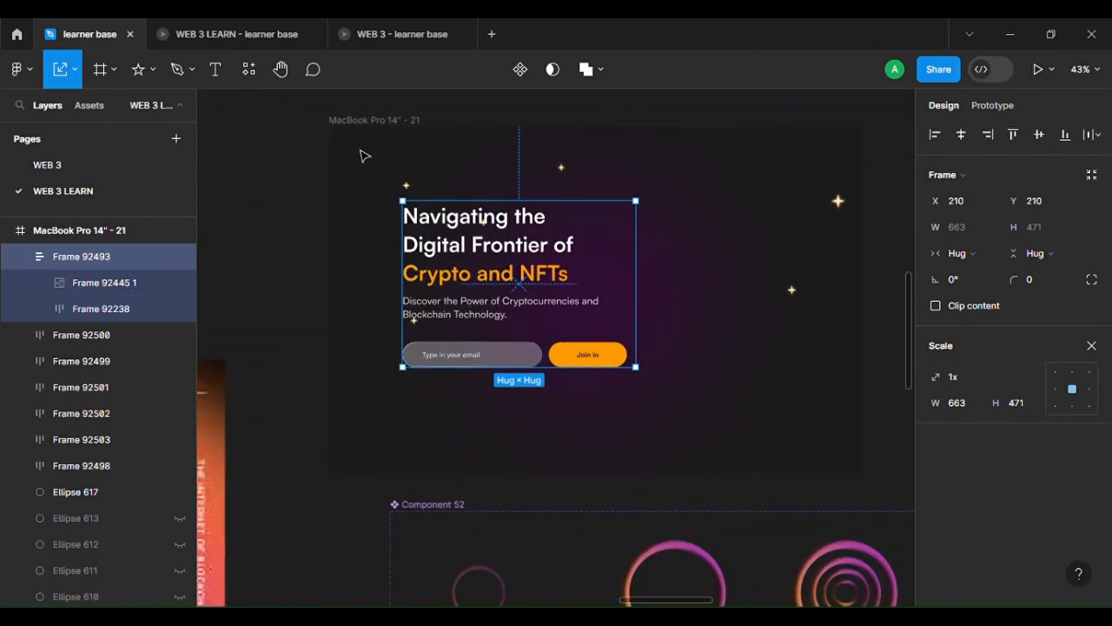
# Shift the whole hero text block closer to the left edge of its frame, to about X 124, Y 206.
pyautogui.click(378, 131)
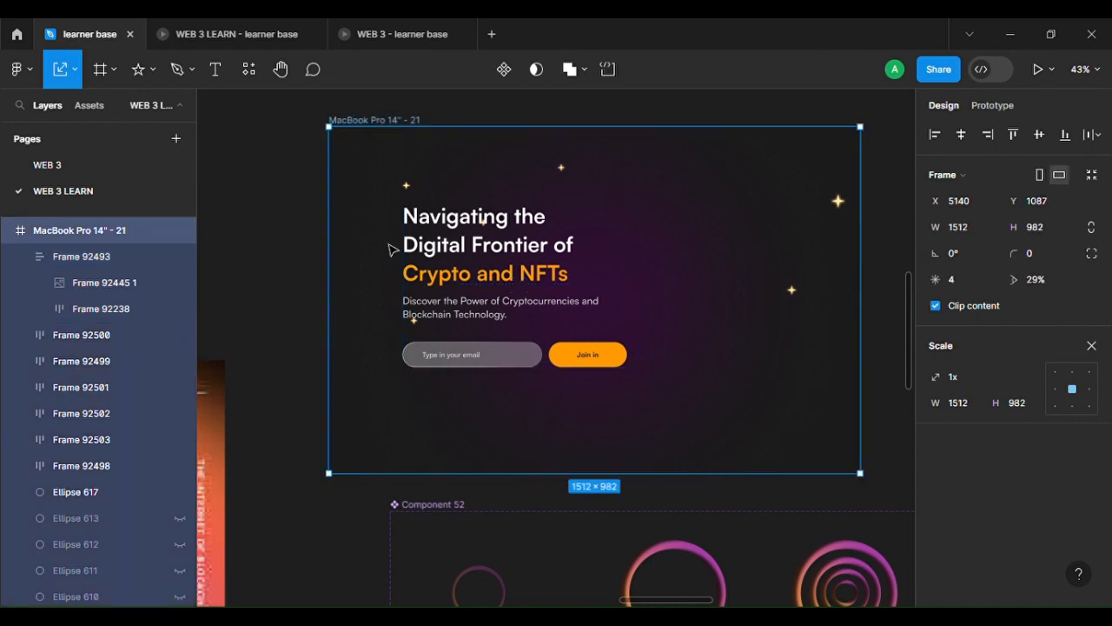
pyautogui.click(444, 283)
pyautogui.scroll(3, 441, 284)
pyautogui.click(434, 283)
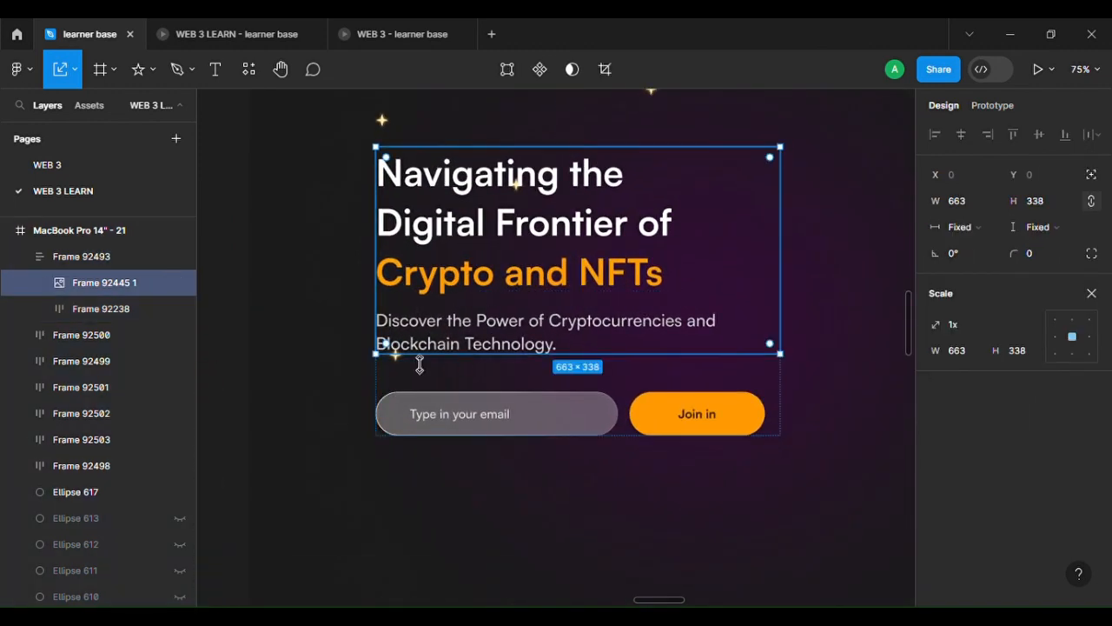
pyautogui.click(307, 313)
pyautogui.click(489, 215)
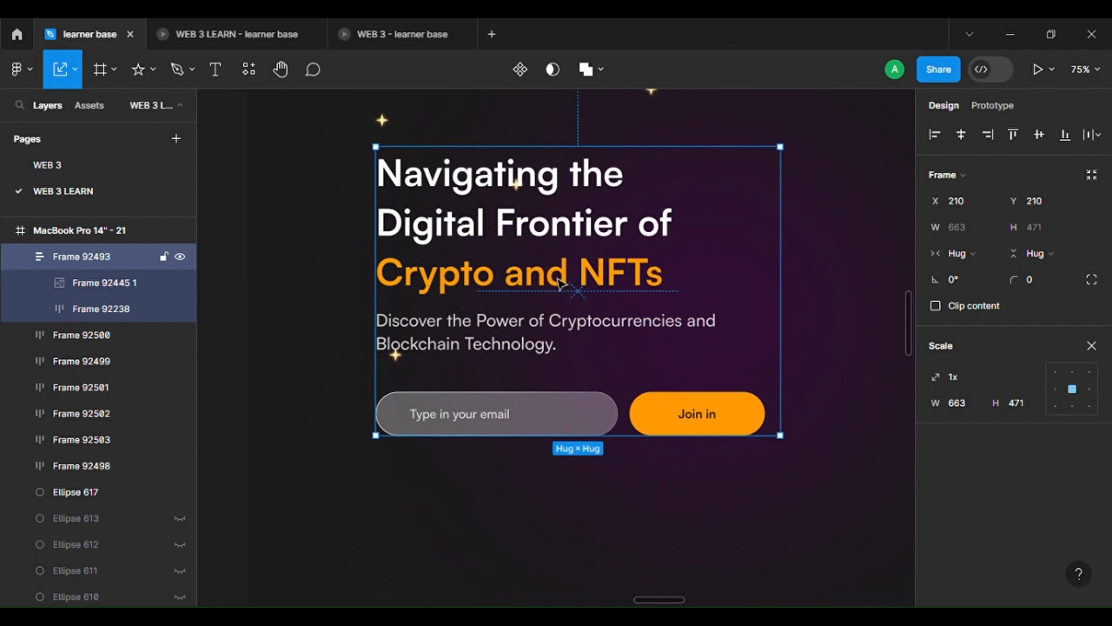
pyautogui.moveTo(559, 280); pyautogui.dragTo(508, 277)
# Nudge the hero text block so it sits exactly 100 px from the frame's left edge, checking the distance guides.
pyautogui.press('alt')
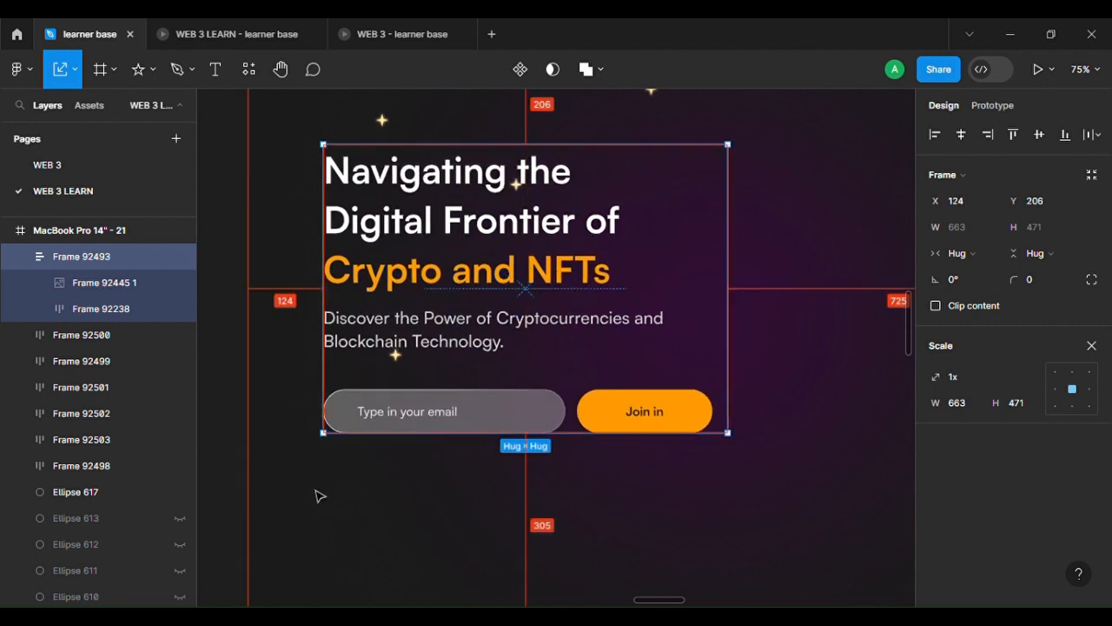
pyautogui.press('Left')
pyautogui.press('Left')
pyautogui.press('Left')
pyautogui.press('Left')
pyautogui.press('Left')
pyautogui.press('Left')
pyautogui.press('Left')
pyautogui.press('Left')
pyautogui.press('Left')
pyautogui.press('Left')
pyautogui.press('Left')
pyautogui.press('Left')
pyautogui.press('Left')
pyautogui.press('Left')
pyautogui.press('Left')
pyautogui.press('Left')
pyautogui.press('Left')
pyautogui.press('Left')
pyautogui.press('Left')
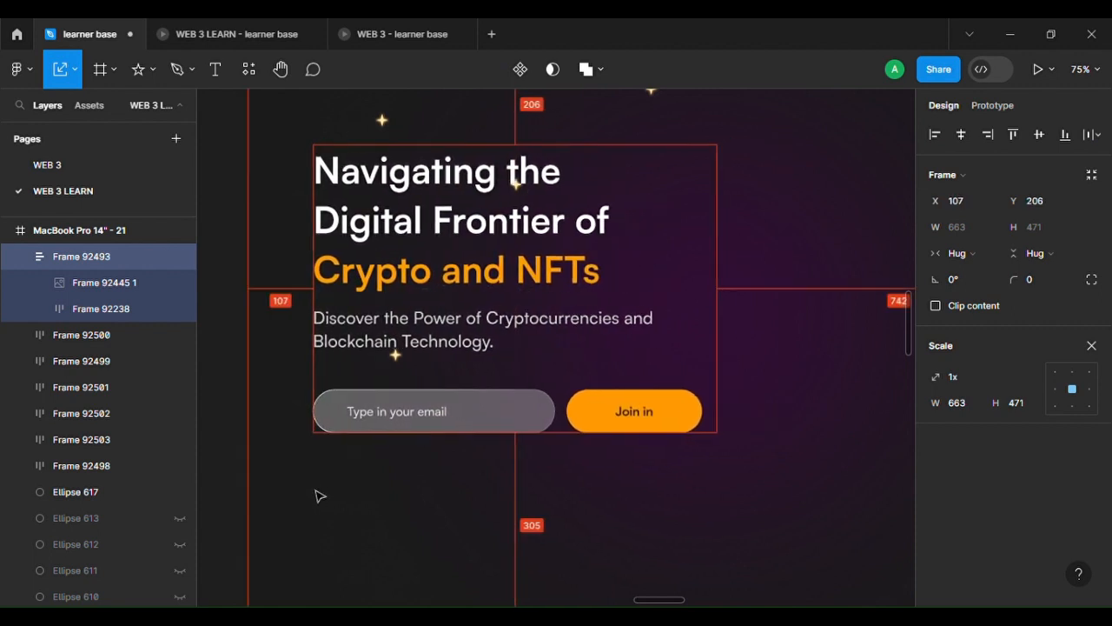
pyautogui.press('Left')
pyautogui.press('Left')
pyautogui.press('Left')
pyautogui.press('Left')
pyautogui.press('Left')
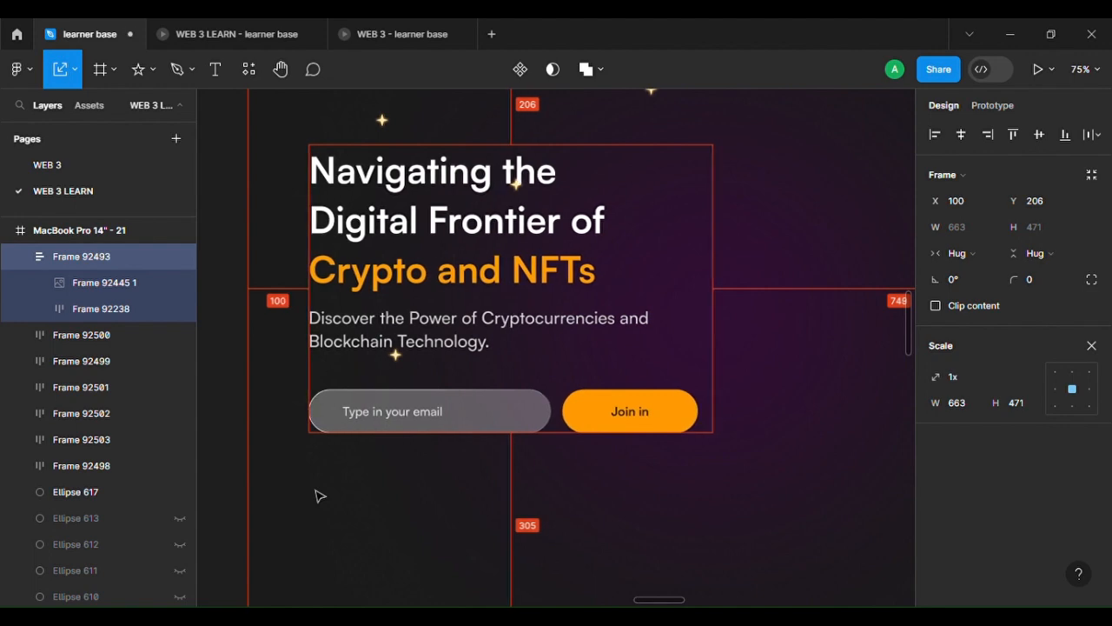
# Move the navigation bar, Frame 92495, into the MacBook Pro 14" - 21 frame above the hero text and center it horizontally.
pyautogui.scroll(-5, 318, 495)
pyautogui.scroll(-3, 318, 495)
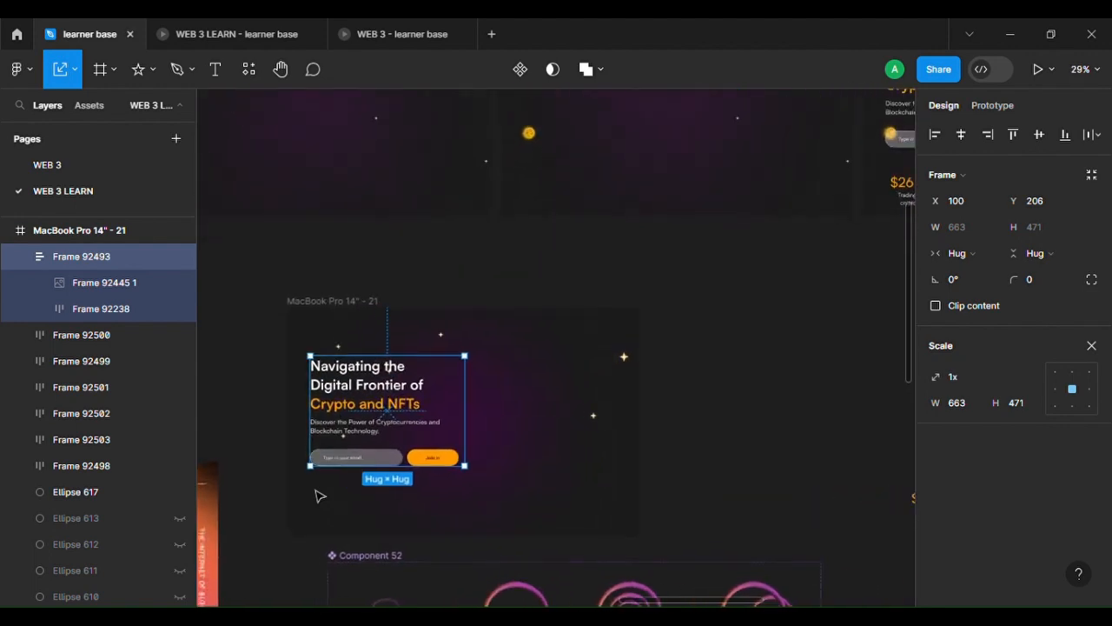
pyautogui.scroll(-3, 498, 395)
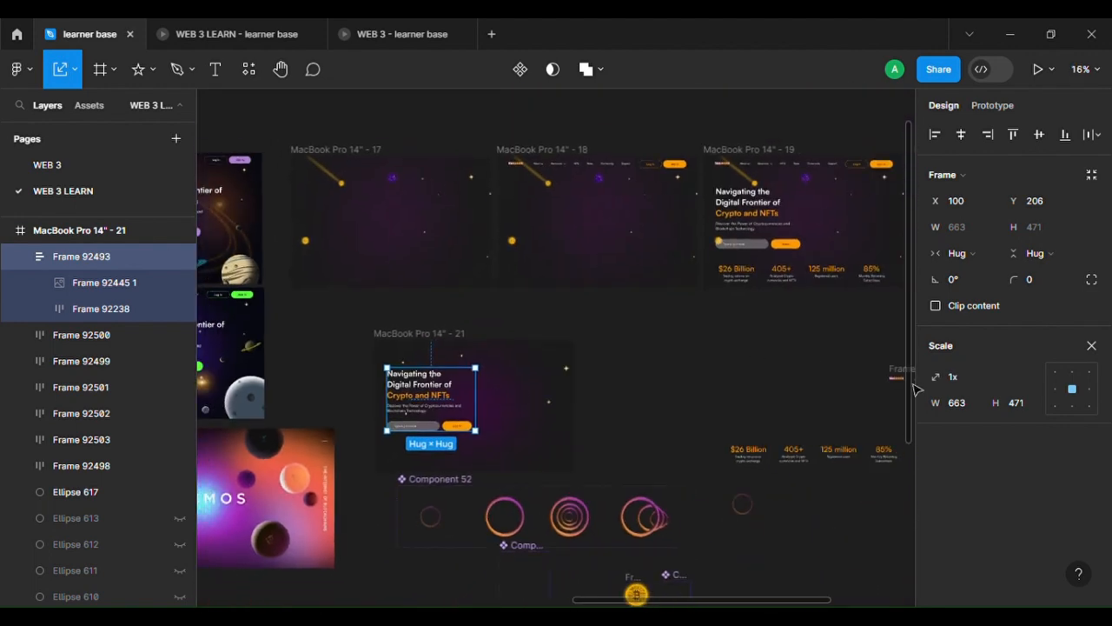
pyautogui.moveTo(904, 375); pyautogui.dragTo(411, 352)
pyautogui.scroll(5, 410, 352)
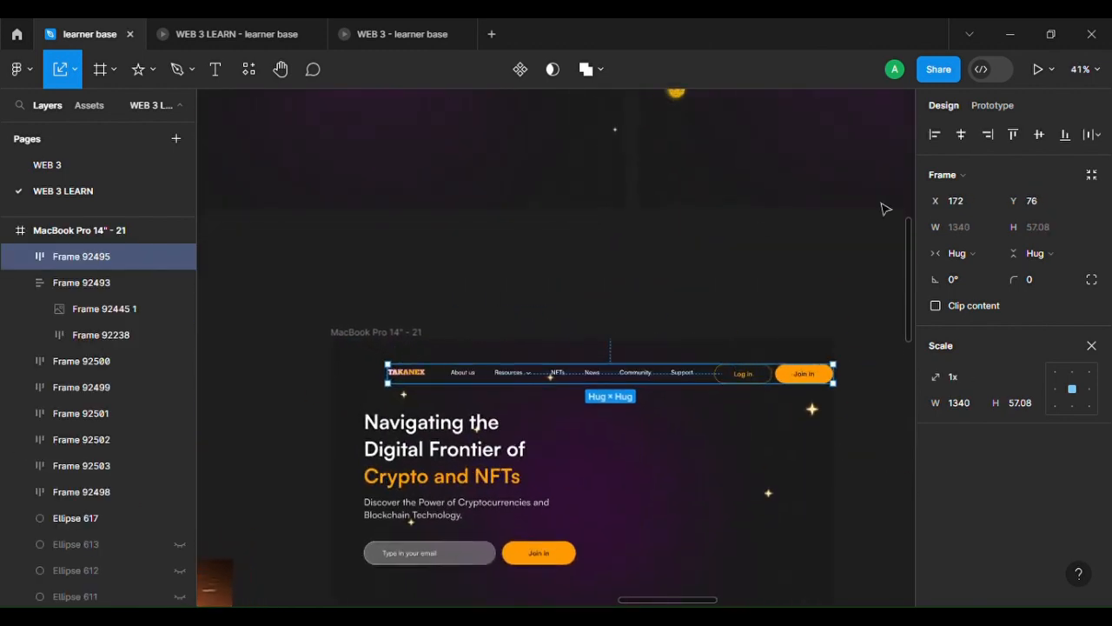
pyautogui.click(962, 133)
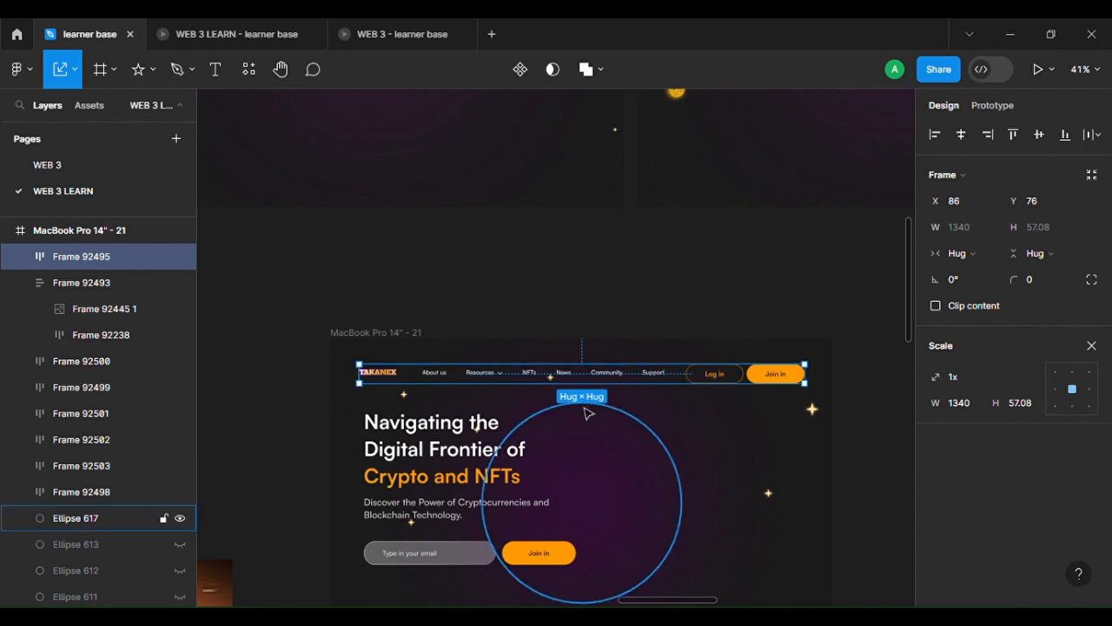
# Nudge the navigation bar up until it sits 28 px from the frame's upper edge, using the distance guides.
pyautogui.scroll(2, 638, 365)
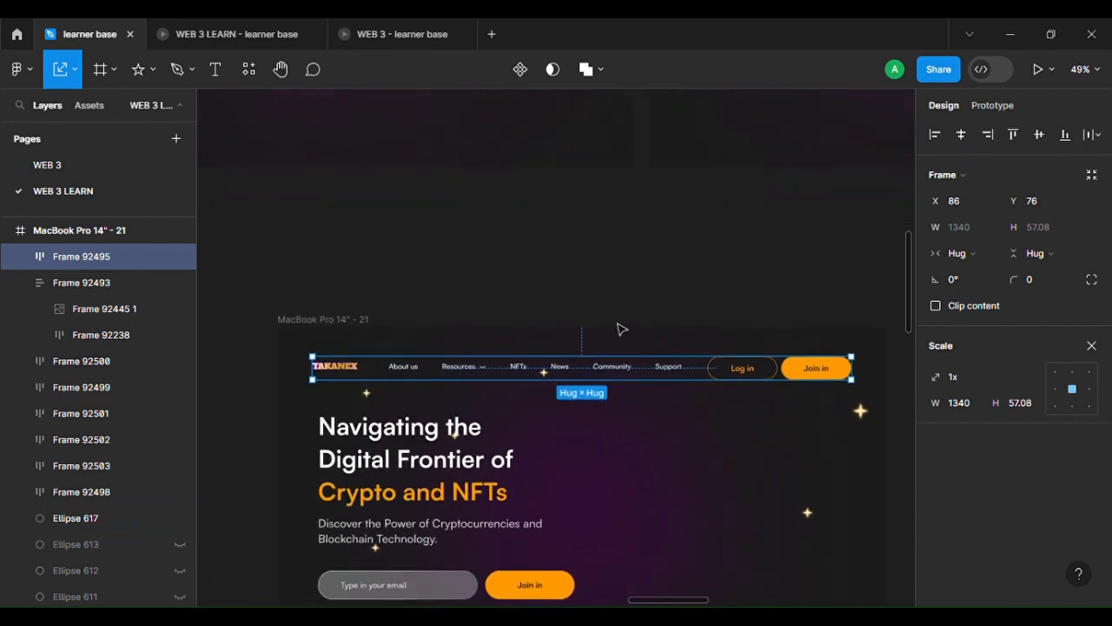
pyautogui.press('alt')
pyautogui.hotkey('alt', 'Up')
pyautogui.hotkey('alt', 'Up')
pyautogui.hotkey('alt', 'Up')
pyautogui.hotkey('alt', 'Up')
pyautogui.hotkey('alt', 'Up')
pyautogui.hotkey('alt', 'Up')
pyautogui.hotkey('alt', 'Up')
pyautogui.hotkey('alt', 'Up')
pyautogui.hotkey('alt', 'Up')
pyautogui.hotkey('alt', 'Up')
pyautogui.hotkey('alt', 'Up')
pyautogui.hotkey('alt', 'Up')
pyautogui.hotkey('alt', 'Up')
pyautogui.hotkey('alt', 'Up')
pyautogui.hotkey('alt', 'Up')
pyautogui.hotkey('alt', 'Up')
pyautogui.hotkey('alt', 'Up')
pyautogui.hotkey('alt', 'Up')
pyautogui.hotkey('alt', 'Up')
pyautogui.hotkey('alt', 'Up')
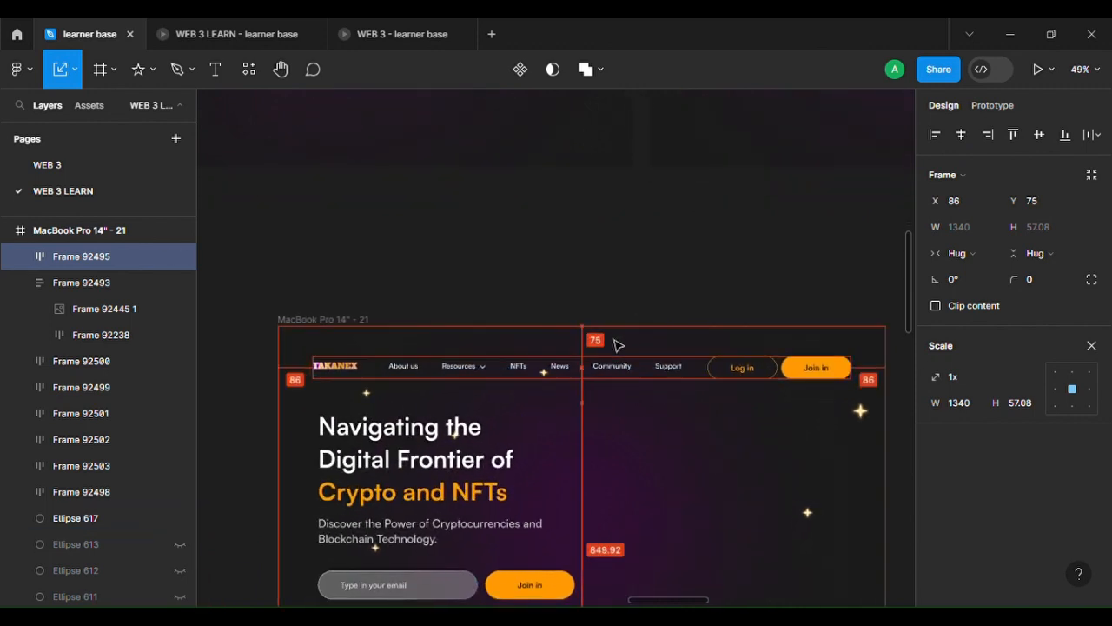
pyautogui.hotkey('alt', 'Up')
pyautogui.hotkey('alt', 'Up')
pyautogui.hotkey('alt', 'Up')
pyautogui.hotkey('alt', 'Up')
pyautogui.hotkey('alt', 'Up')
pyautogui.hotkey('alt', 'Up')
pyautogui.hotkey('alt', 'Up')
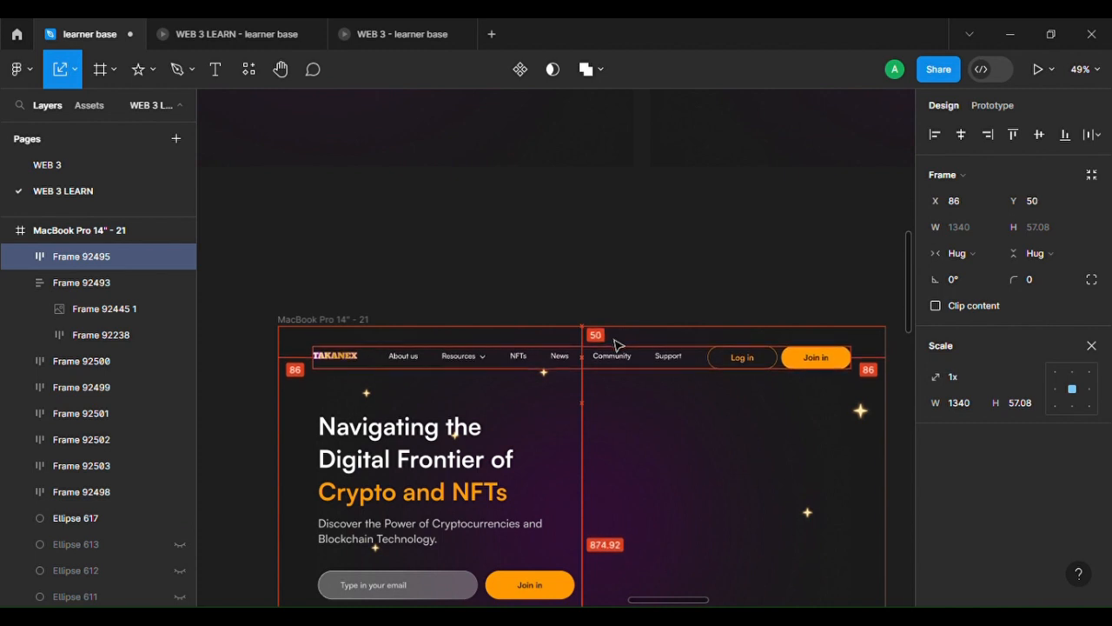
pyautogui.press('Up')
pyautogui.press('Up')
pyautogui.press('Up')
pyautogui.press('Up')
pyautogui.press('Up')
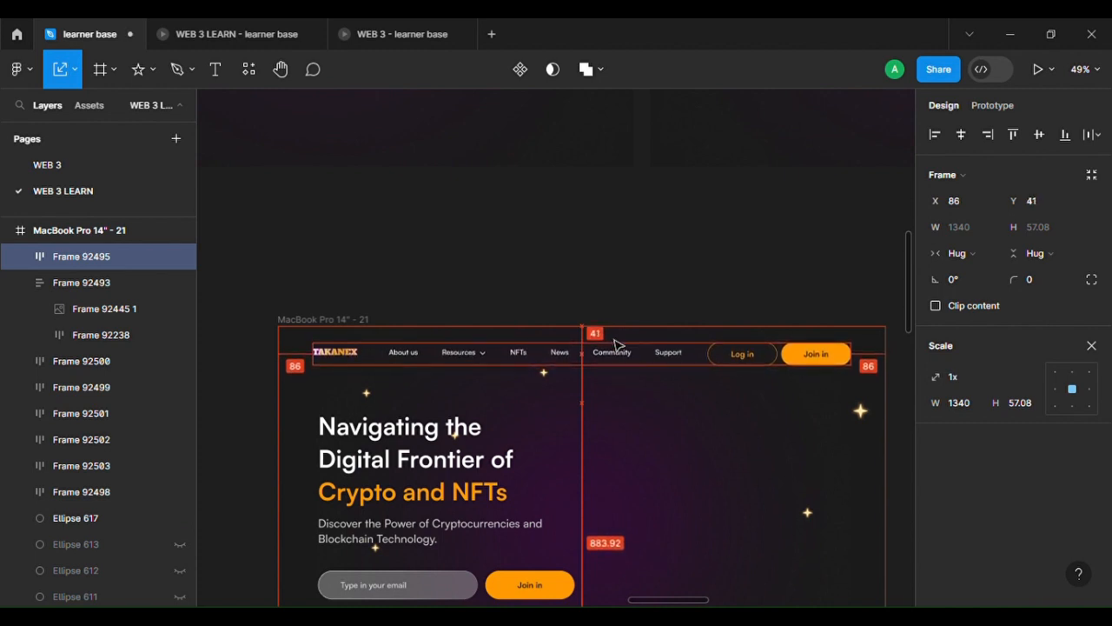
pyautogui.press('Up')
pyautogui.press('Up')
pyautogui.press('Up')
pyautogui.press('Up')
pyautogui.press('Up')
pyautogui.press('Up')
pyautogui.press('Up')
pyautogui.press('Up')
pyautogui.press('Up')
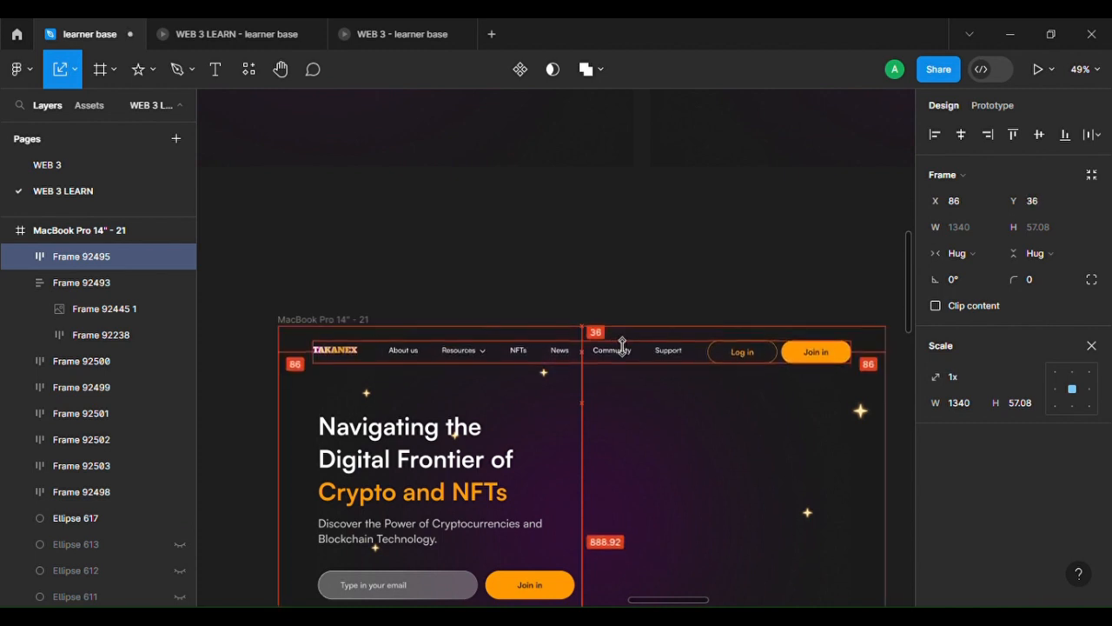
pyautogui.press('Up')
pyautogui.press('Up')
pyautogui.press('Up')
pyautogui.press('Up')
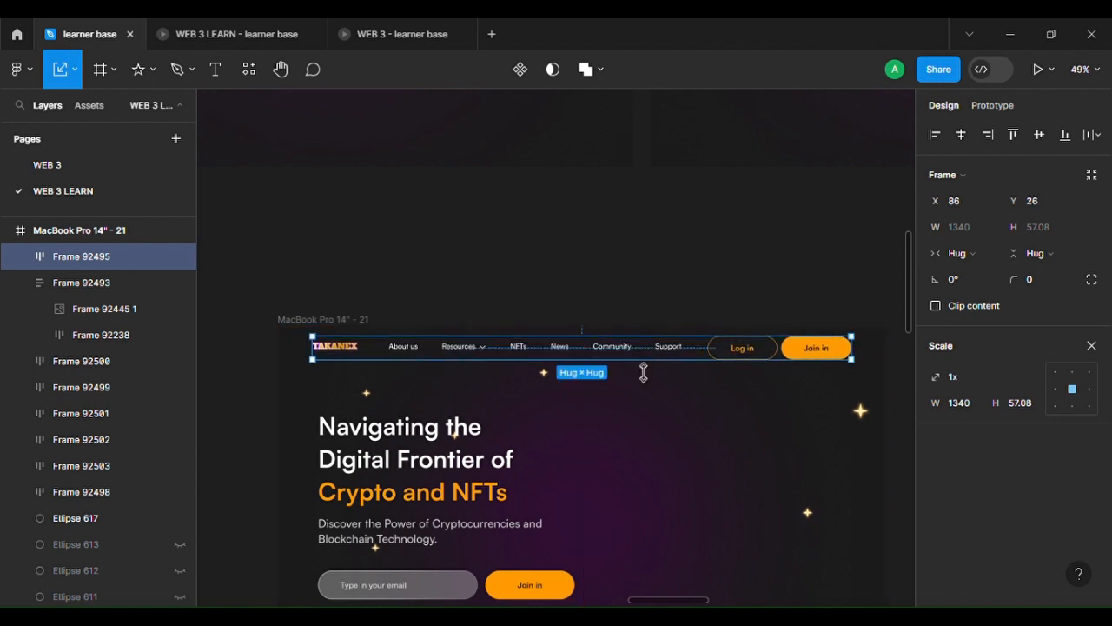
pyautogui.press('alt')
pyautogui.press('Down')
pyautogui.press('Down')
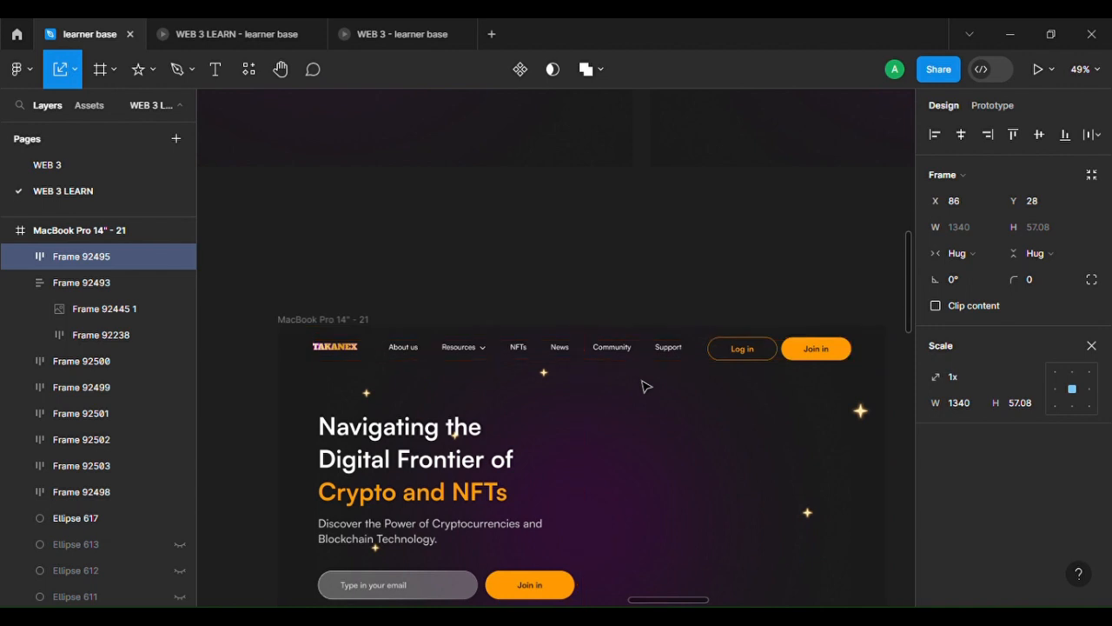
# Move the statistics row, Frame 92332 1, into the MacBook Pro 14" - 21 frame below the hero text, at about X 114, Y 759.
pyautogui.scroll(-5, 646, 386)
pyautogui.hscroll(1, 646, 386)
pyautogui.scroll(-3, 645, 386)
pyautogui.hscroll(2, 643, 387)
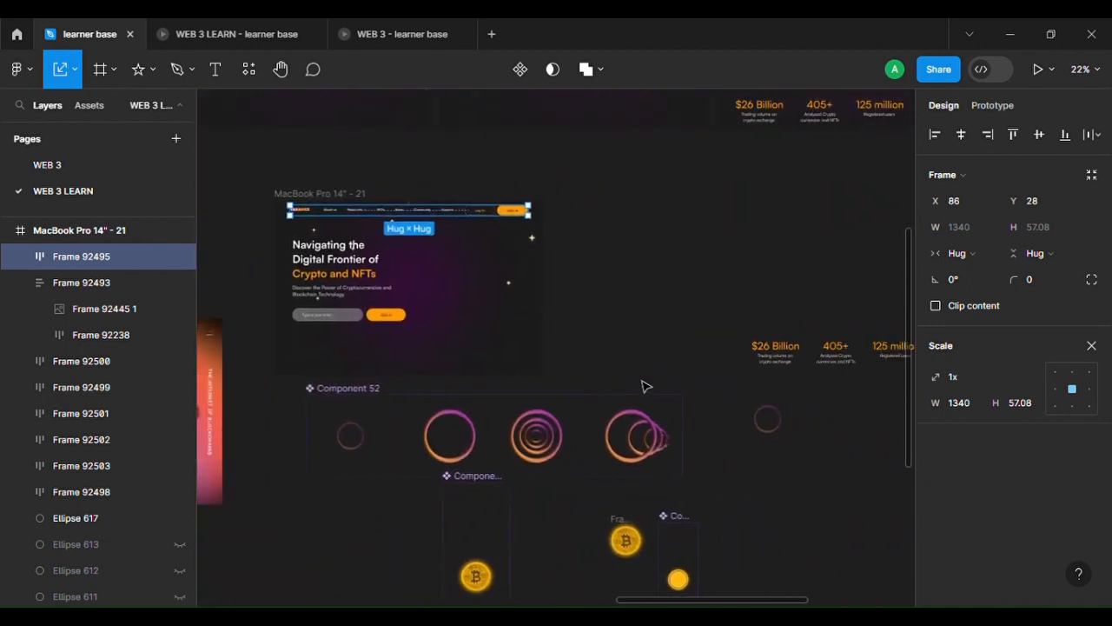
pyautogui.click(785, 355)
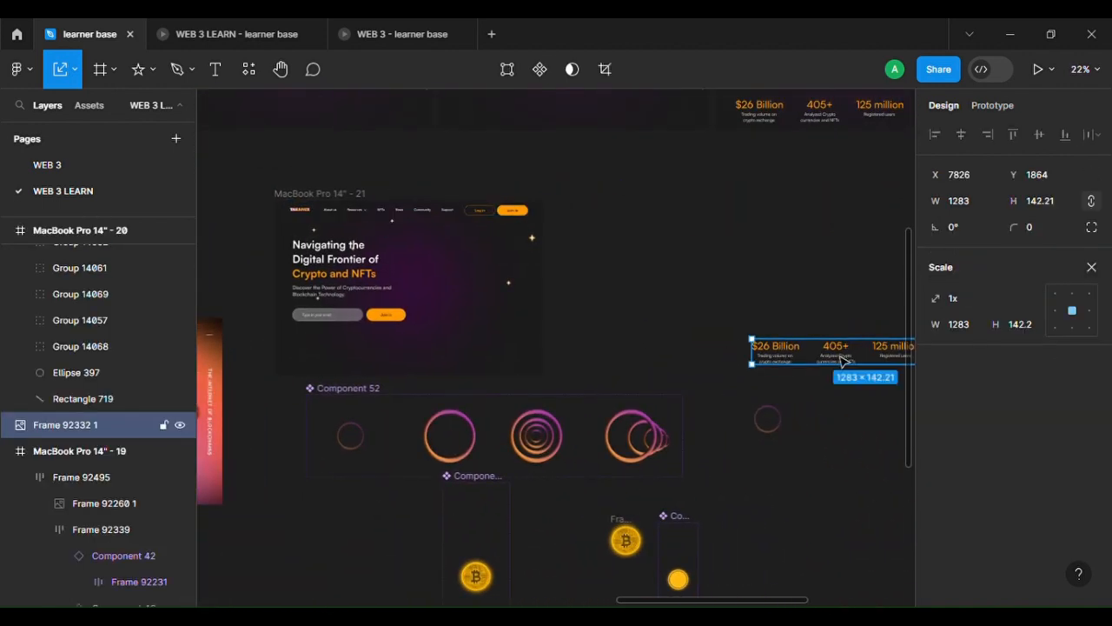
pyautogui.moveTo(841, 361); pyautogui.dragTo(386, 356)
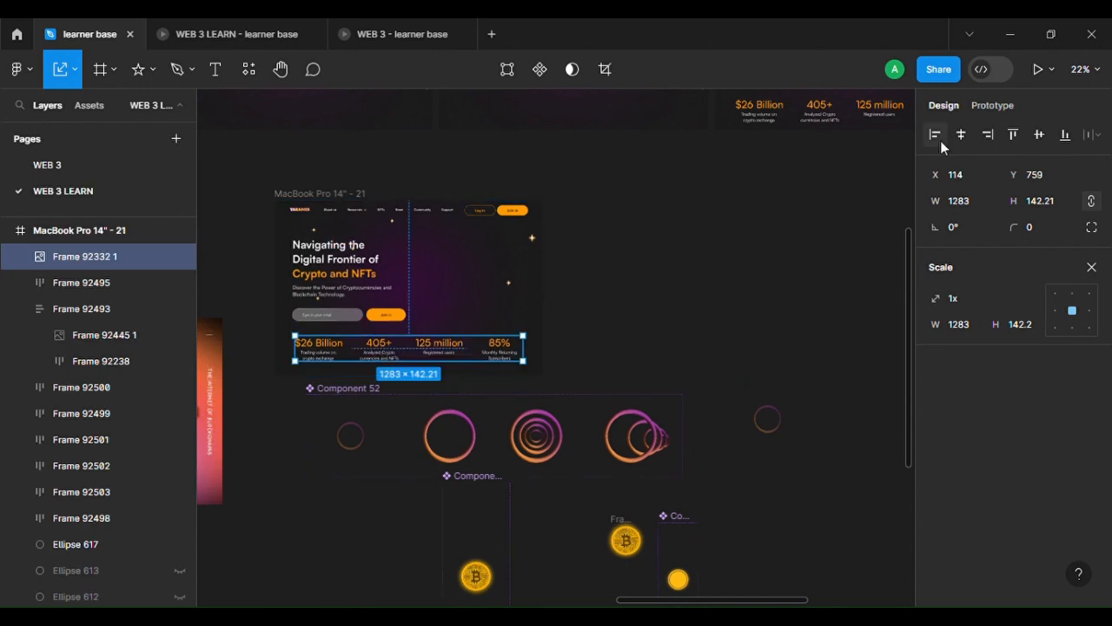
# Nudge the statistics row down to Y 792, checking its distance to the frame's lower edge.
pyautogui.scroll(4, 390, 356)
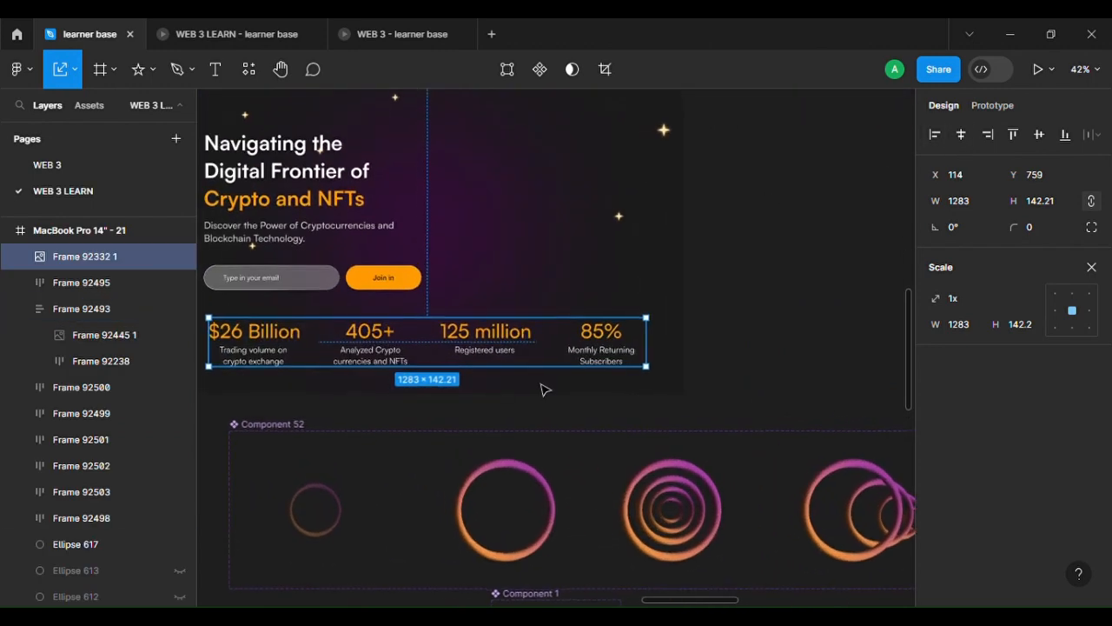
pyautogui.press('Down')
pyautogui.press('Down')
pyautogui.press('Down')
pyautogui.press('Down')
pyautogui.press('Down')
pyautogui.press('Down')
pyautogui.press('Down')
pyautogui.press('Down')
pyautogui.press('Down')
pyautogui.press('Down')
pyautogui.press('Down')
pyautogui.press('Down')
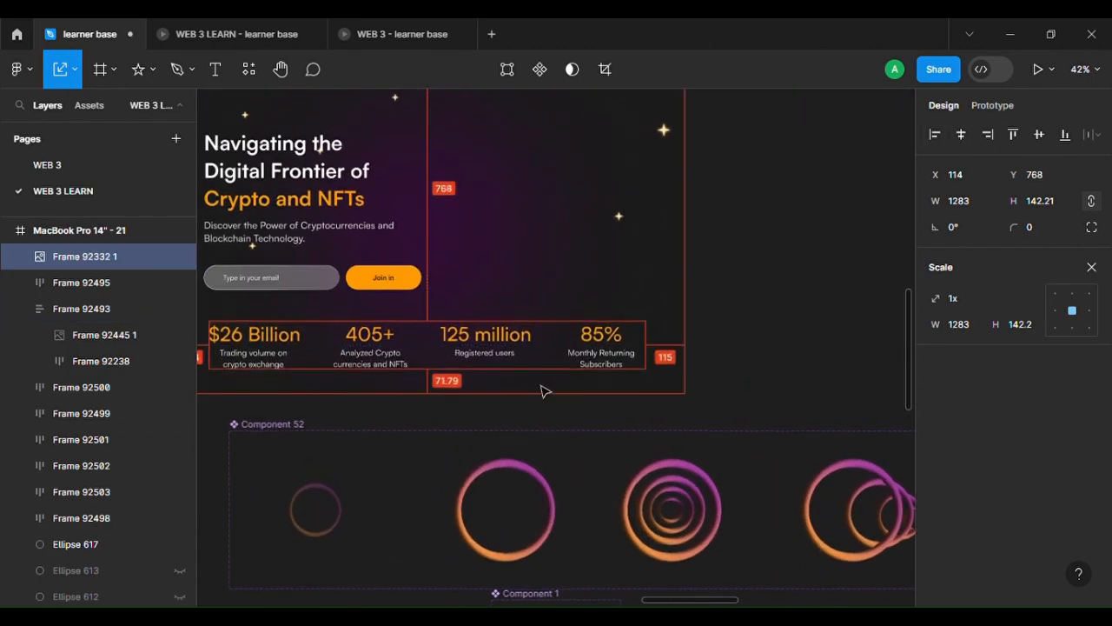
pyautogui.press('Down')
pyautogui.press('Down')
pyautogui.press('Down')
pyautogui.press('Down')
pyautogui.press('Down')
pyautogui.press('Down')
pyautogui.press('Down')
pyautogui.press('Down')
pyautogui.press('Down')
pyautogui.press('Down')
pyautogui.press('Down')
pyautogui.press('Down')
pyautogui.press('Down')
pyautogui.press('Down')
pyautogui.press('Down')
pyautogui.press('Down')
pyautogui.press('Down')
pyautogui.press('Down')
pyautogui.press('Down')
pyautogui.press('Down')
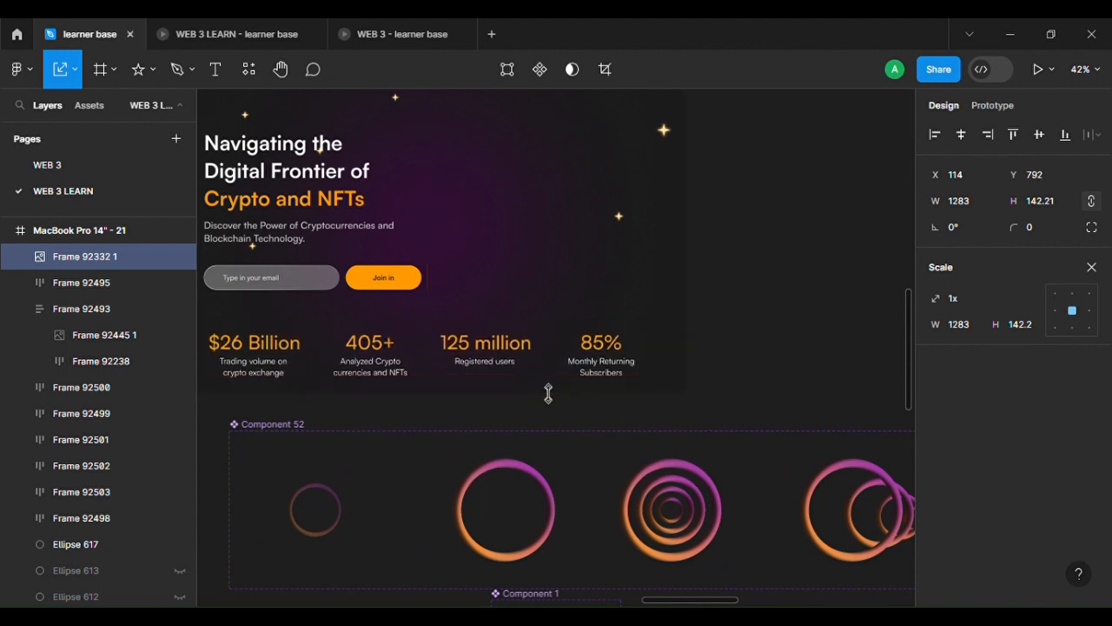
# Place the Component 53 ring in the MacBook Pro 14" - 21 frame beside the hero text, at about X 937, Y 211.
pyautogui.scroll(-5, 772, 305)
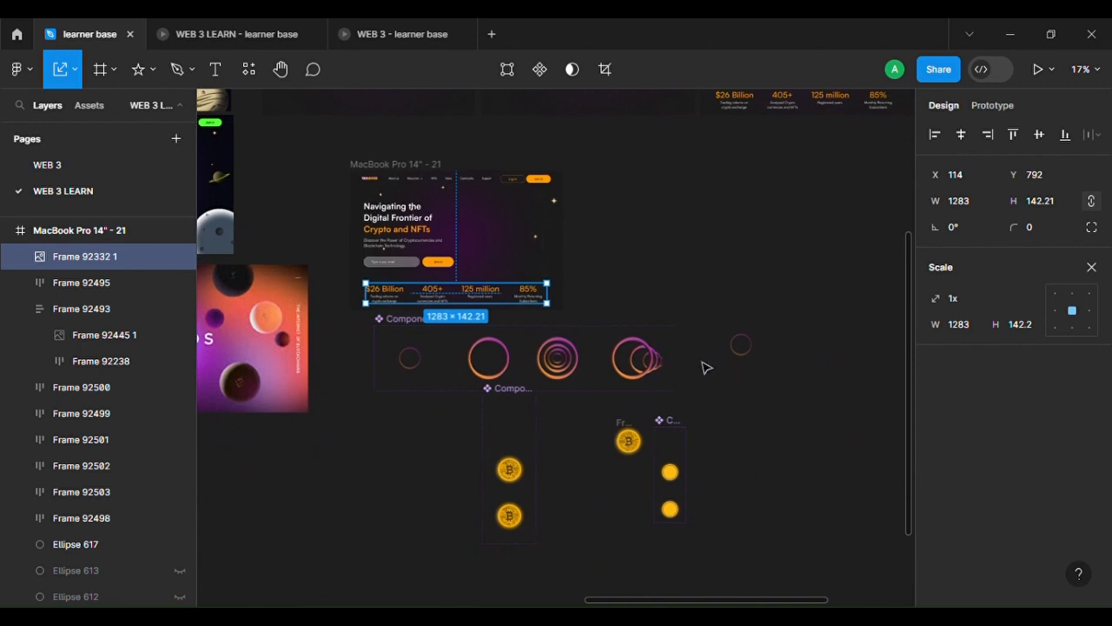
pyautogui.moveTo(730, 368); pyautogui.dragTo(510, 252)
pyautogui.scroll(5, 510, 252)
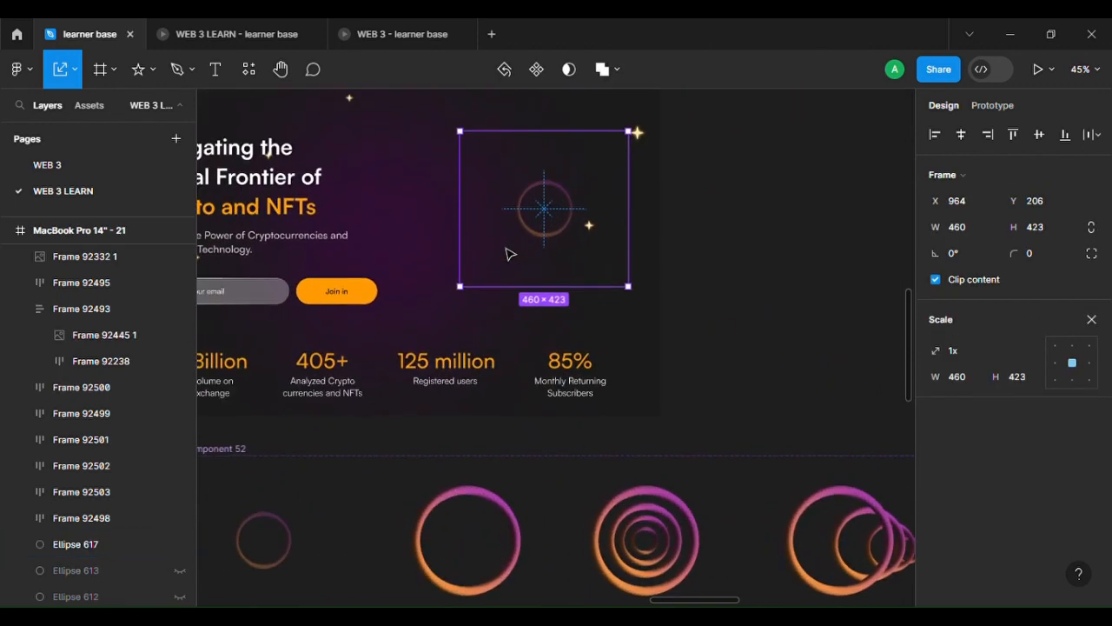
pyautogui.moveTo(765, 223); pyautogui.dragTo(756, 228)
pyautogui.scroll(-2, 757, 222)
pyautogui.scroll(2, 756, 223)
pyautogui.scroll(1, 756, 223)
pyautogui.scroll(-2, 756, 228)
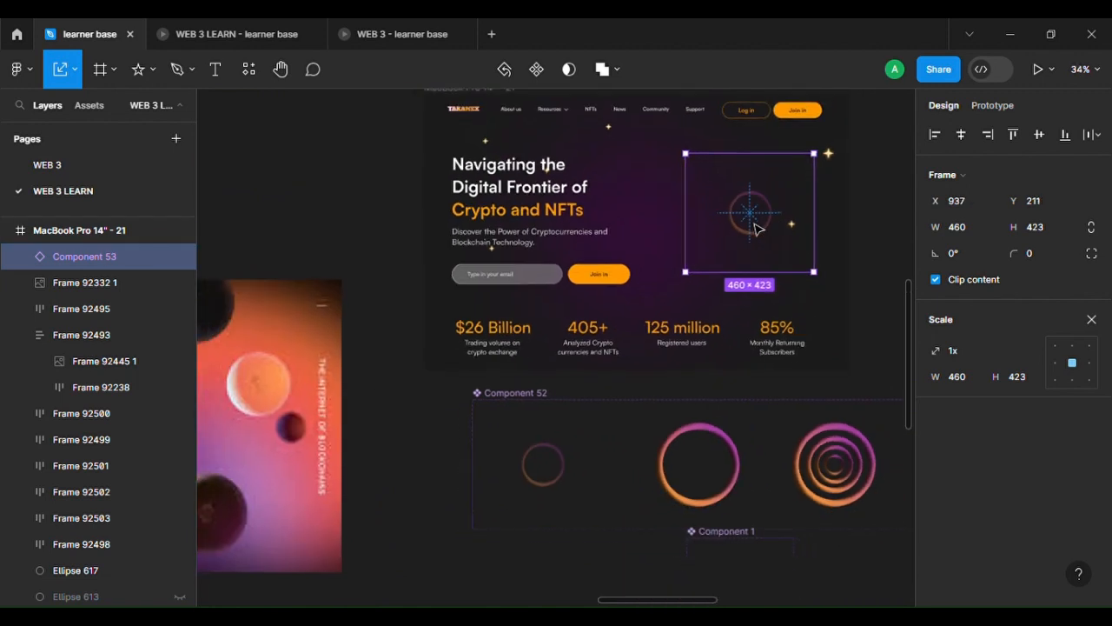
pyautogui.scroll(-1, 756, 228)
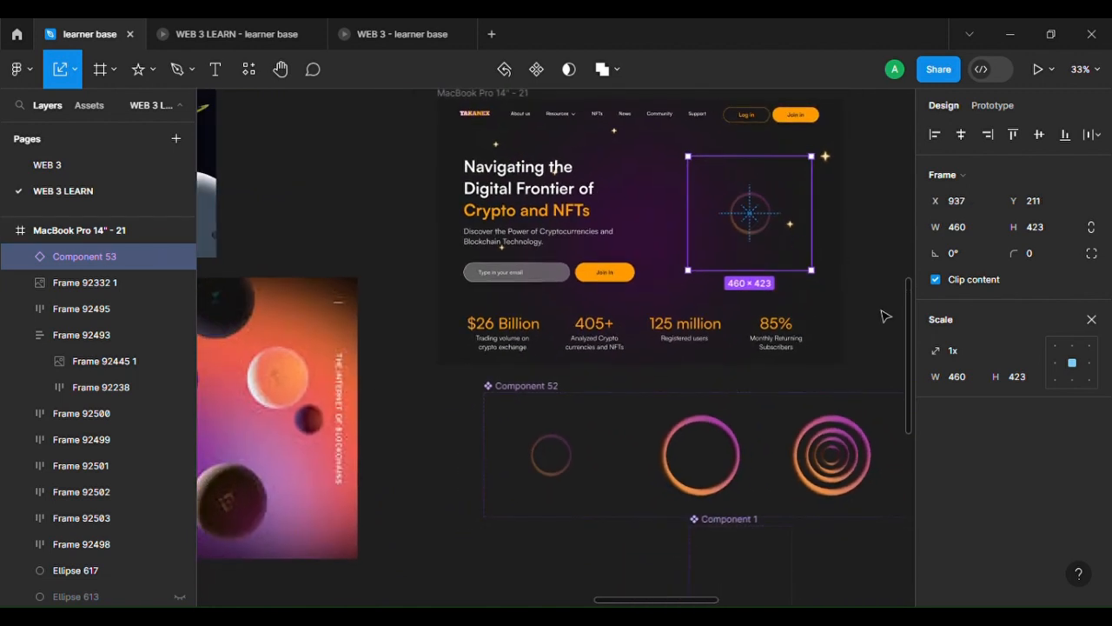
pyautogui.scroll(2, 885, 315)
pyautogui.hscroll(3, 885, 316)
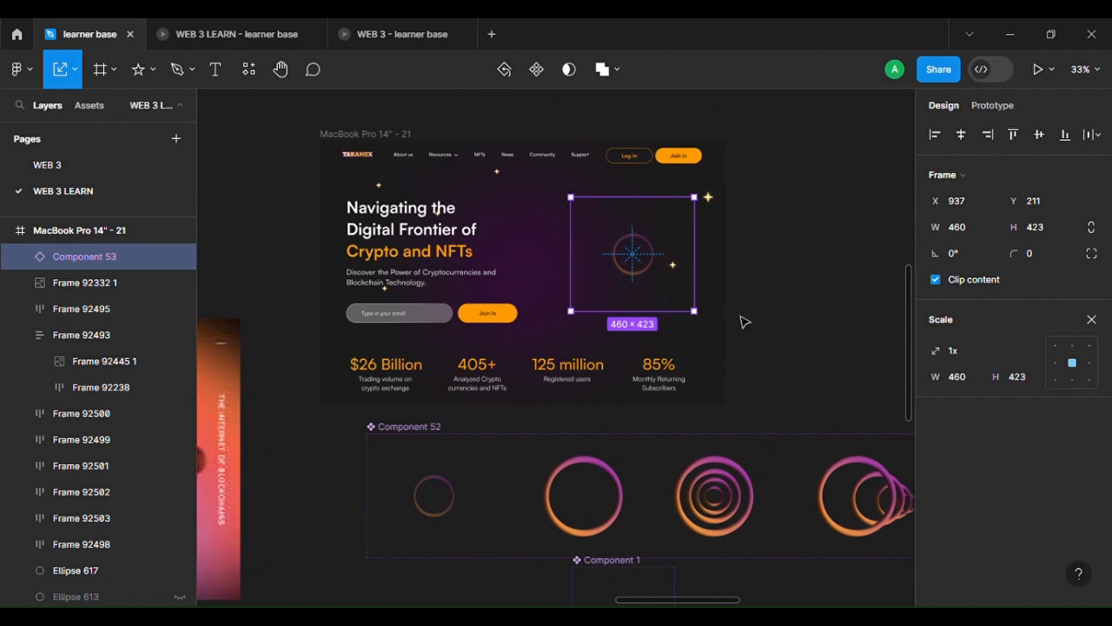
pyautogui.click(743, 322)
# Center the statistics row horizontally within the MacBook Pro 14" - 21 frame.
pyautogui.hscroll(2, 743, 321)
pyautogui.scroll(-3, 743, 322)
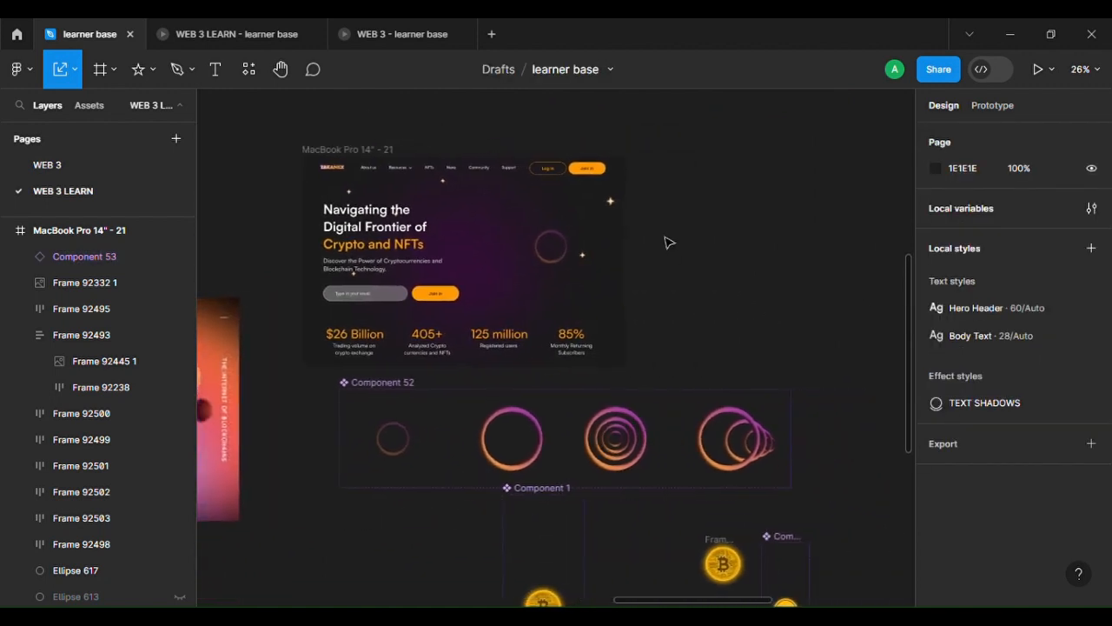
pyautogui.click(467, 349)
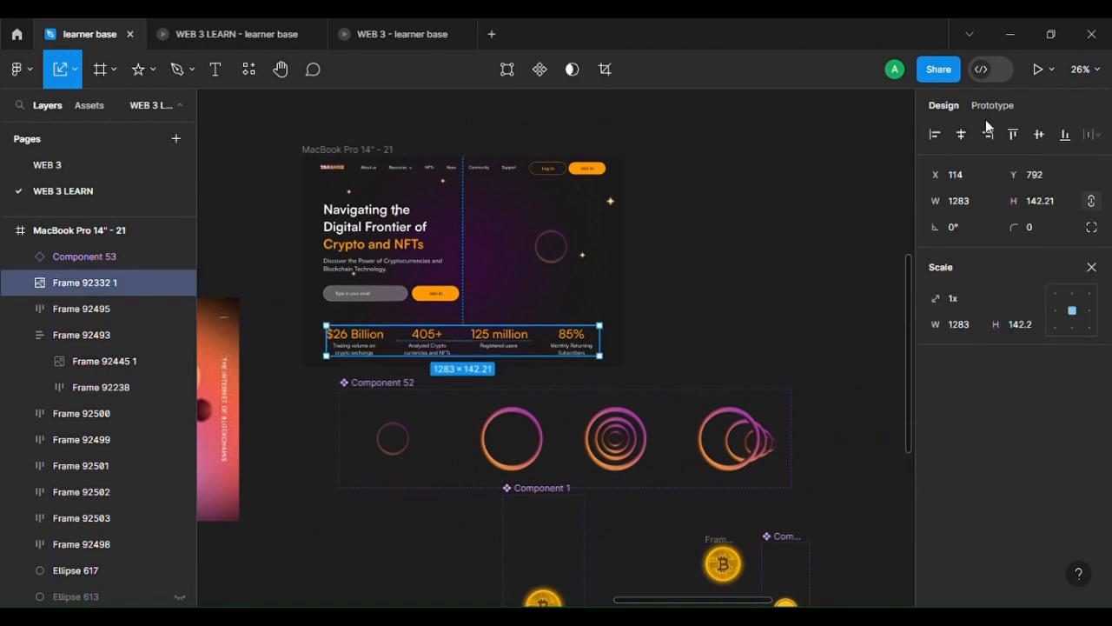
pyautogui.click(963, 136)
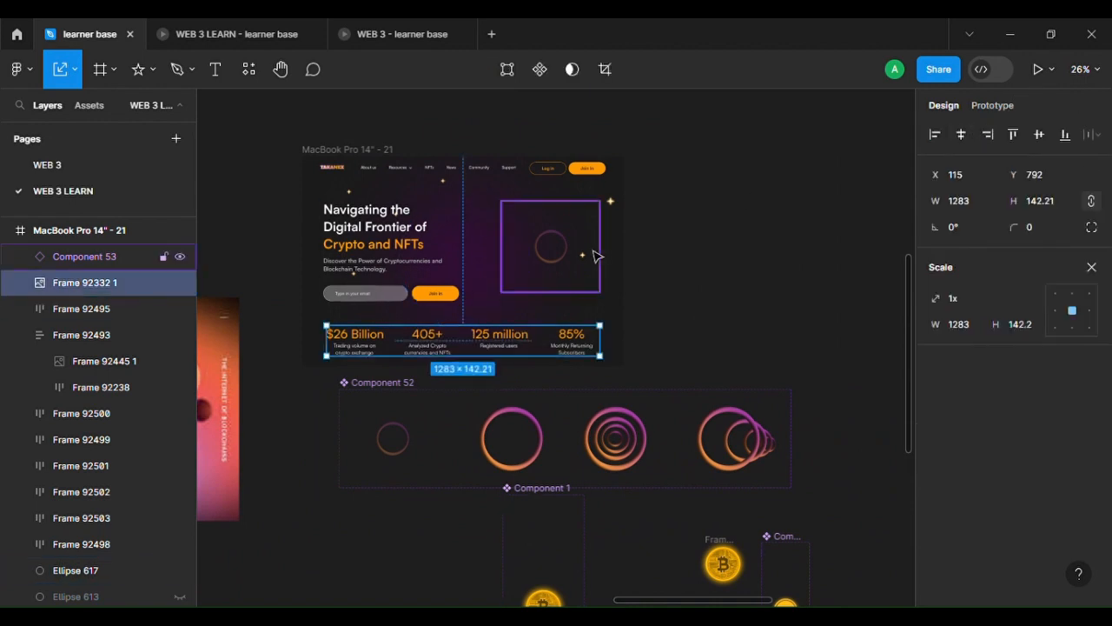
# Duplicate the completed MacBook Pro 14" - 21 frame and place the copy alongside it at about X 6804, Y 1087.
pyautogui.moveTo(341, 151); pyautogui.dragTo(698, 153)
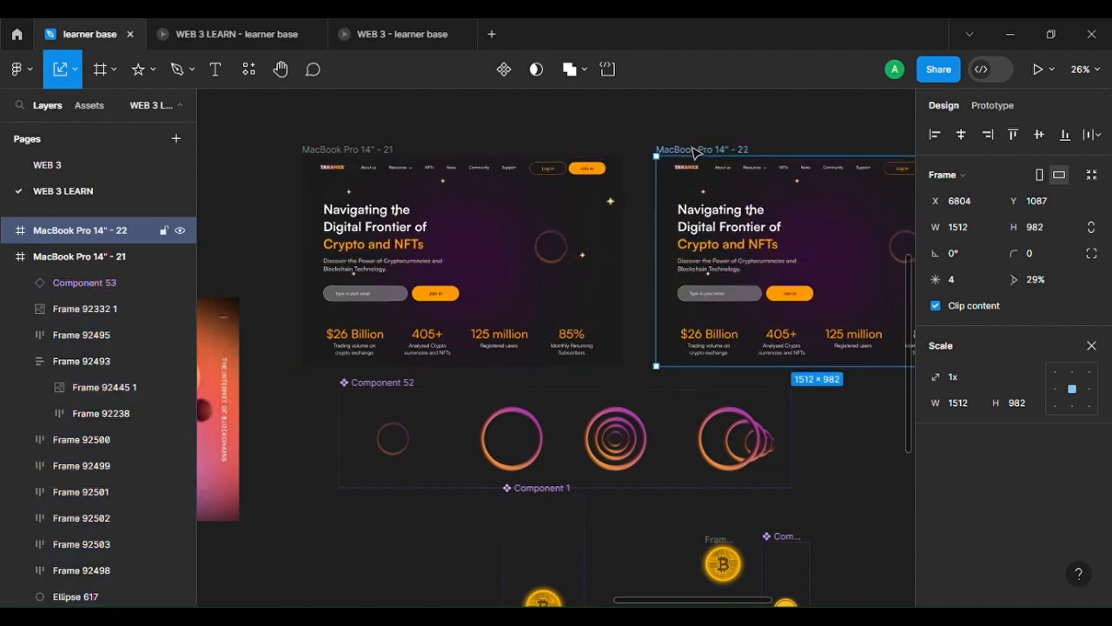
# Shift the navigation bar in the MacBook Pro 14" - 21 frame up to Y -57, just outside the frame's upper edge.
pyautogui.keyDown('ctrl'); pyautogui.scroll(3, 459, 299); pyautogui.keyUp('ctrl')
pyautogui.keyDown('ctrl'); pyautogui.scroll(3, 459, 299); pyautogui.keyUp('ctrl')
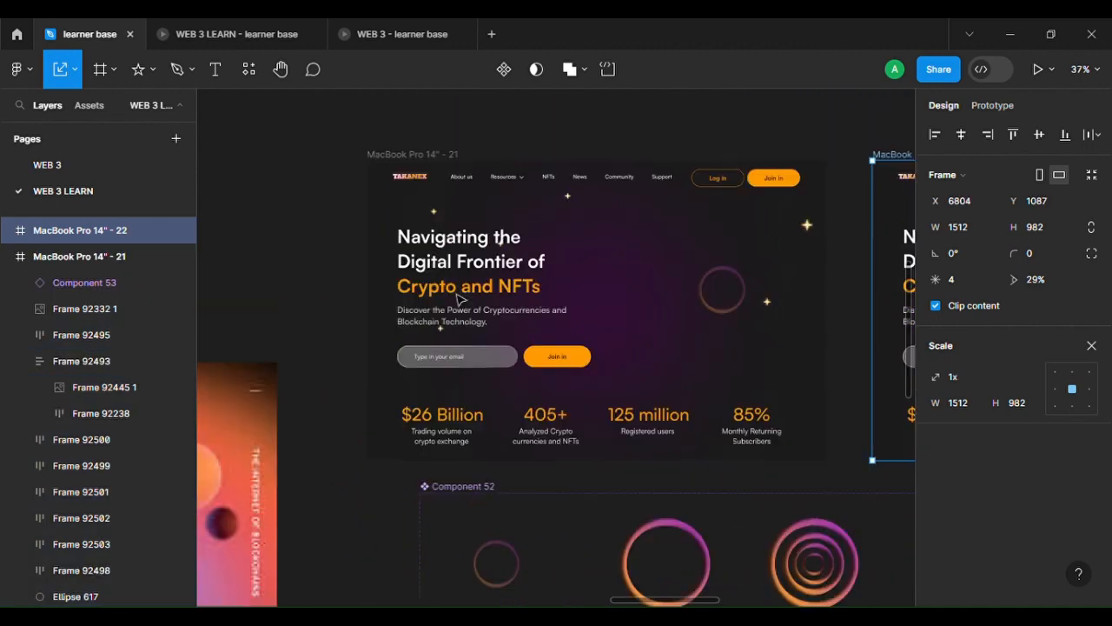
pyautogui.scroll(-2, 459, 298)
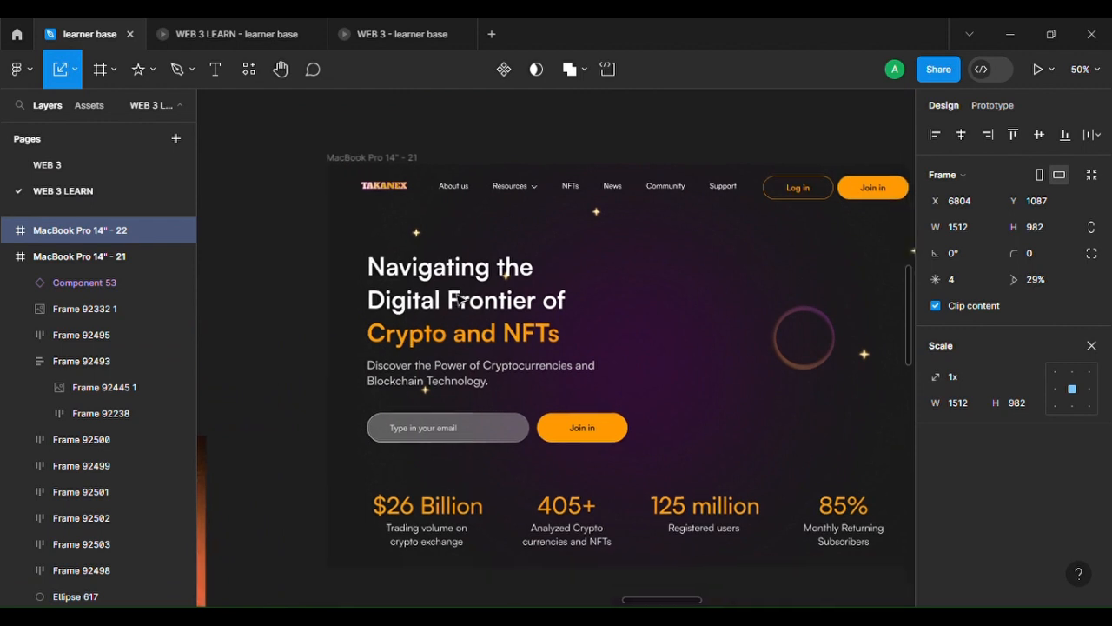
pyautogui.keyDown('ctrl'); pyautogui.scroll(-1, 459, 299); pyautogui.keyUp('ctrl')
pyautogui.keyDown('ctrl'); pyautogui.scroll(1, 458, 299); pyautogui.keyUp('ctrl')
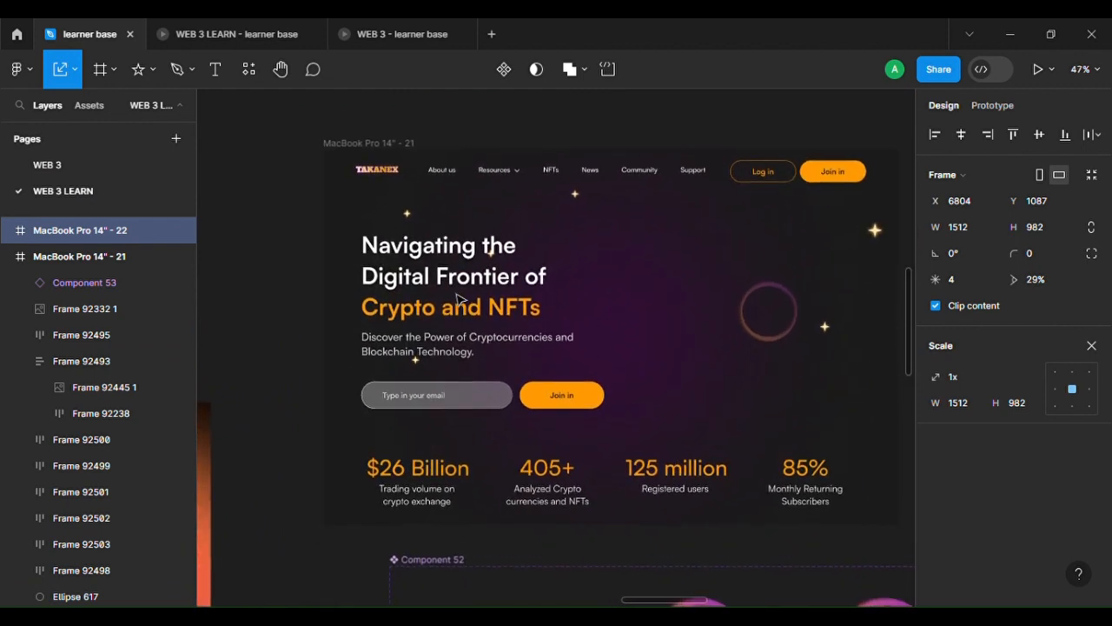
pyautogui.hscroll(2, 459, 299)
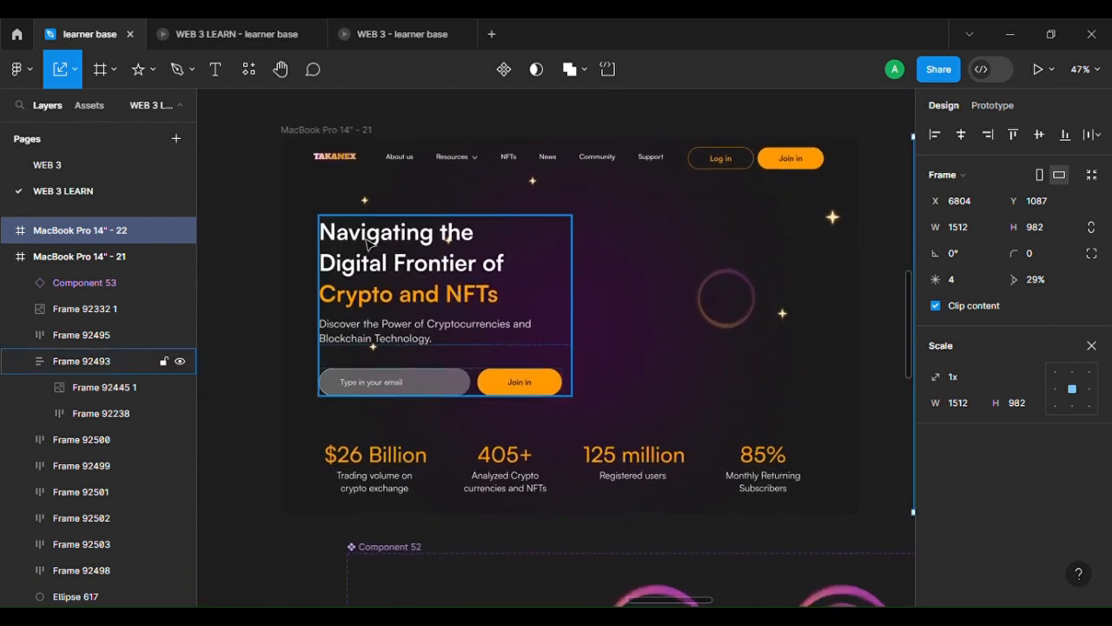
pyautogui.click(598, 171)
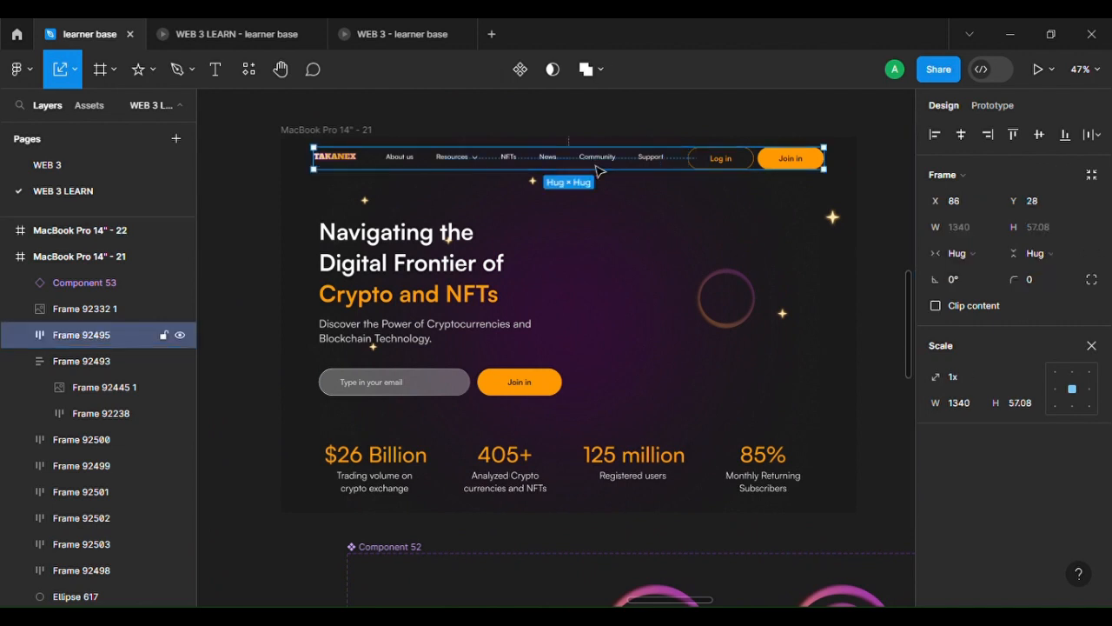
pyautogui.press('alt')
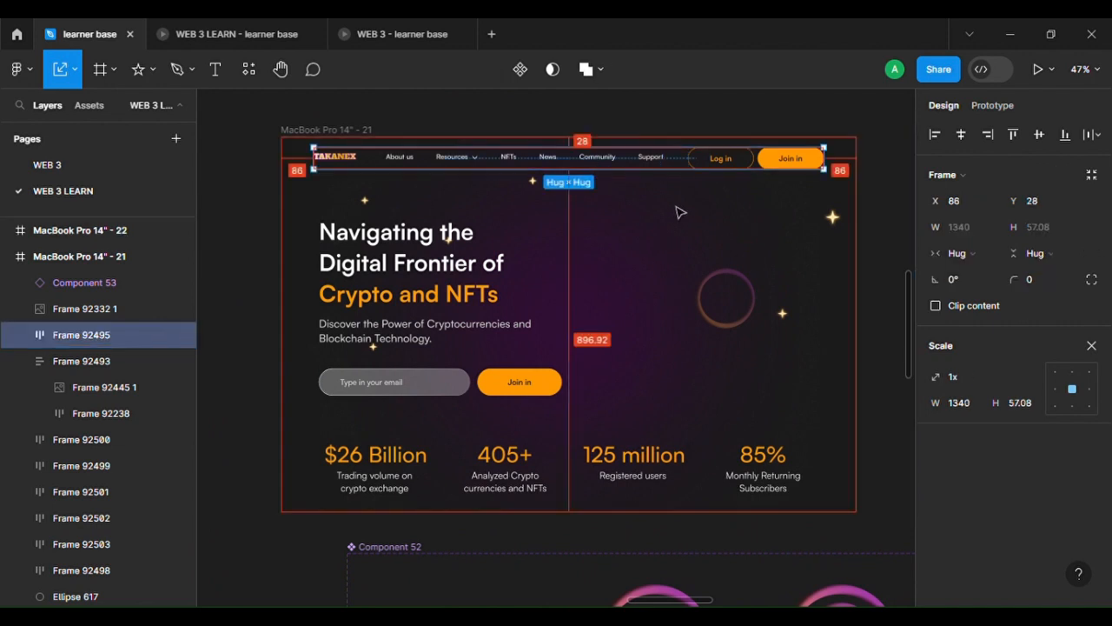
pyautogui.press('Escape')
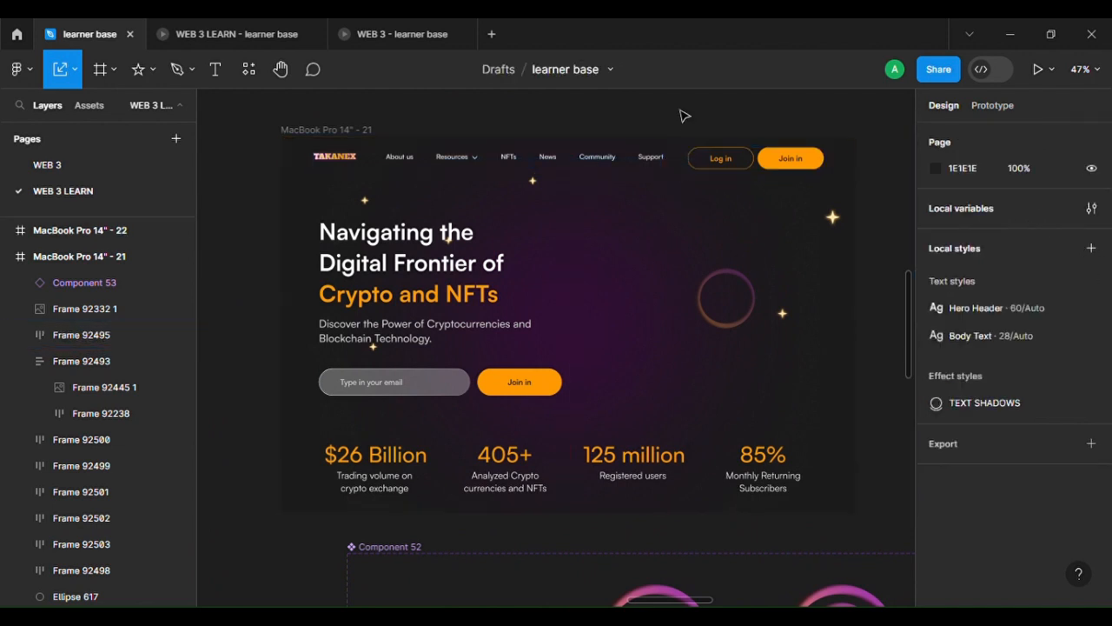
pyautogui.click(692, 169)
pyautogui.hotkey('shift', 'Up')
pyautogui.hotkey('shift', 'Up')
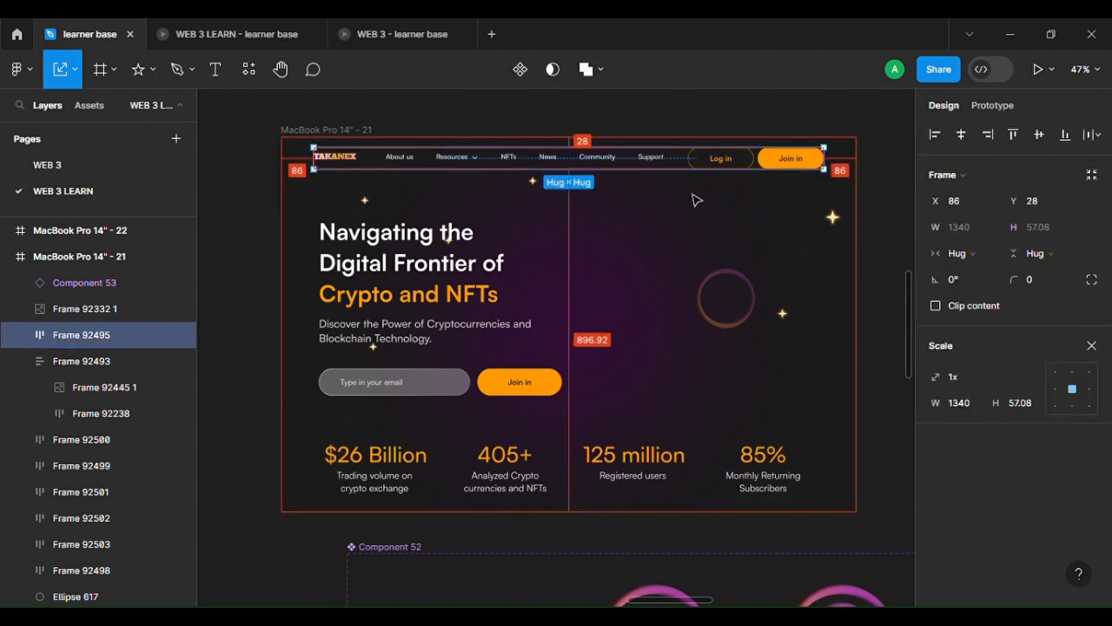
pyautogui.hotkey('shift', 'Up')
pyautogui.hotkey('shift', 'Up')
pyautogui.hotkey('shift', 'Up')
pyautogui.hotkey('shift', 'Up')
pyautogui.hotkey('shift', 'Up')
pyautogui.hotkey('shift', 'Up')
pyautogui.press('Up')
pyautogui.press('Up')
pyautogui.press('Up')
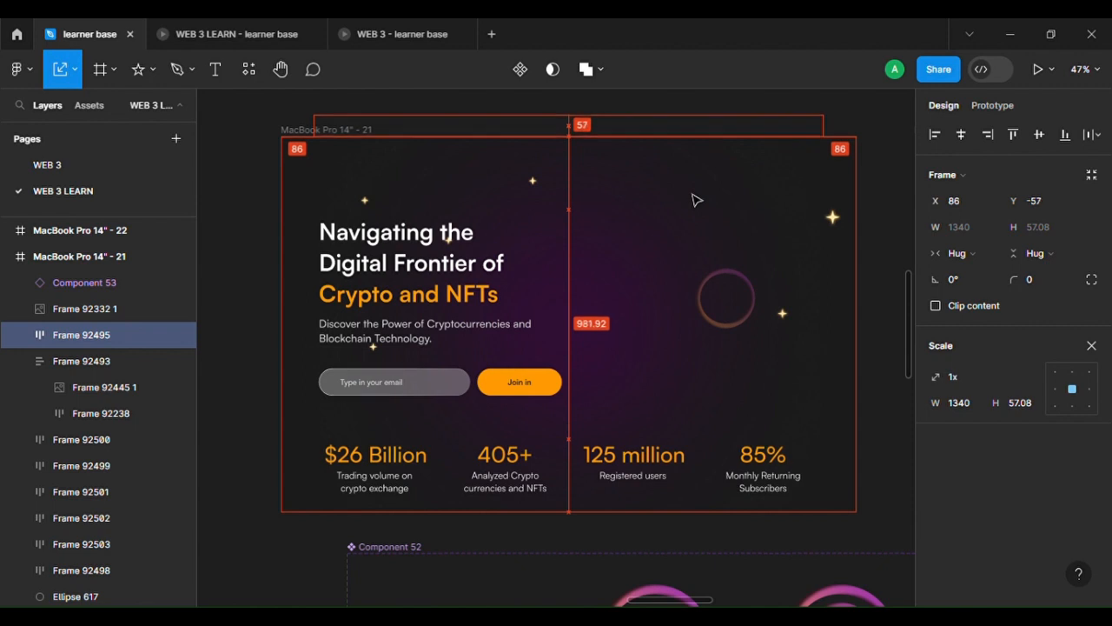
# Nudge the navigation bar in the MacBook Pro 14" - 21 frame up to Y -58.
pyautogui.press('Up')
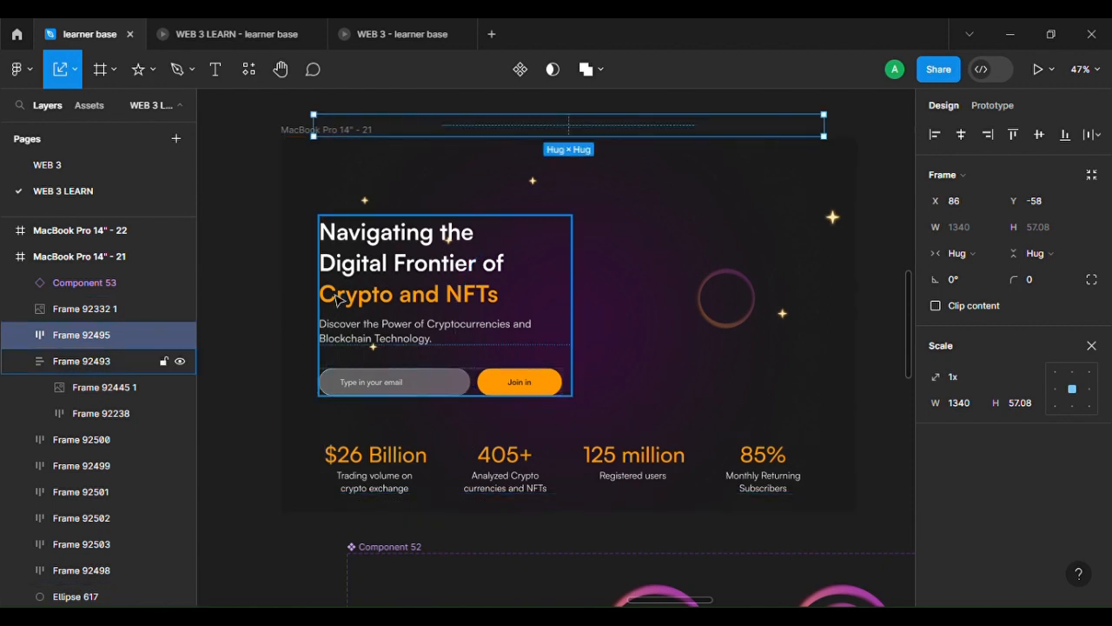
pyautogui.click(337, 298)
pyautogui.doubleClick(348, 305)
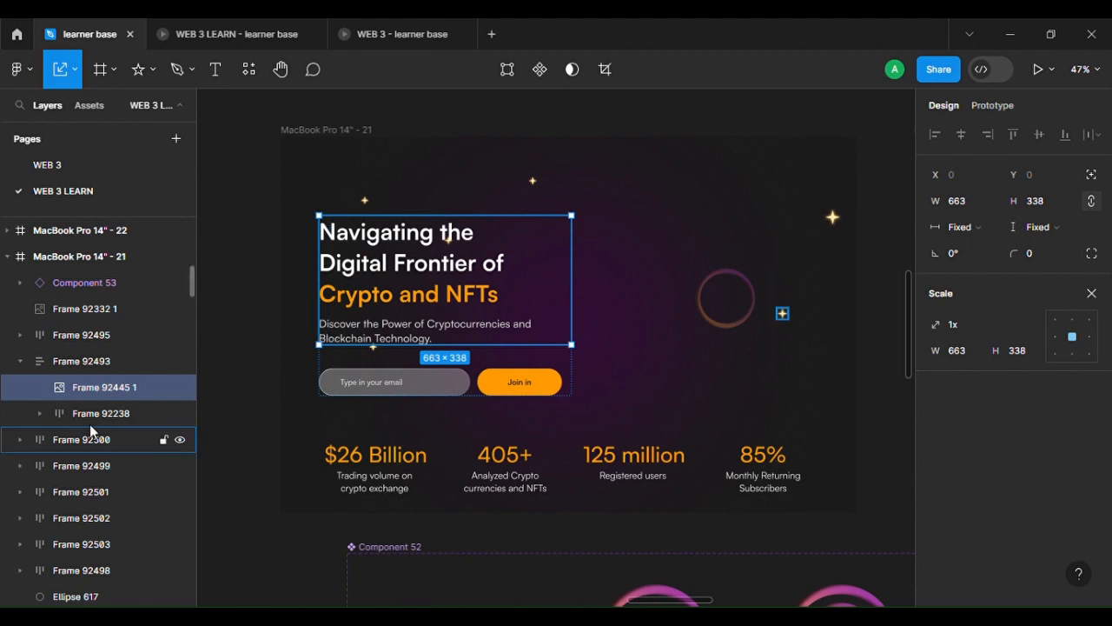
pyautogui.click(246, 339)
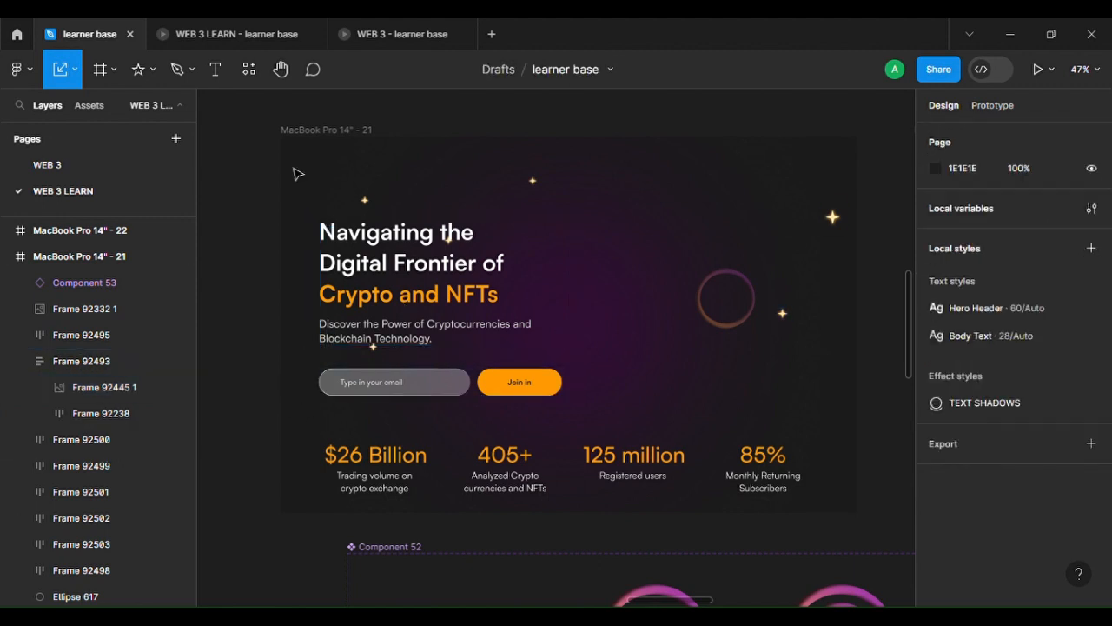
# Add a new 100 × 100 frame inside MacBook Pro 14" - 21 beside the hero heading, at about X 21, Y 174.
pyautogui.click(110, 67)
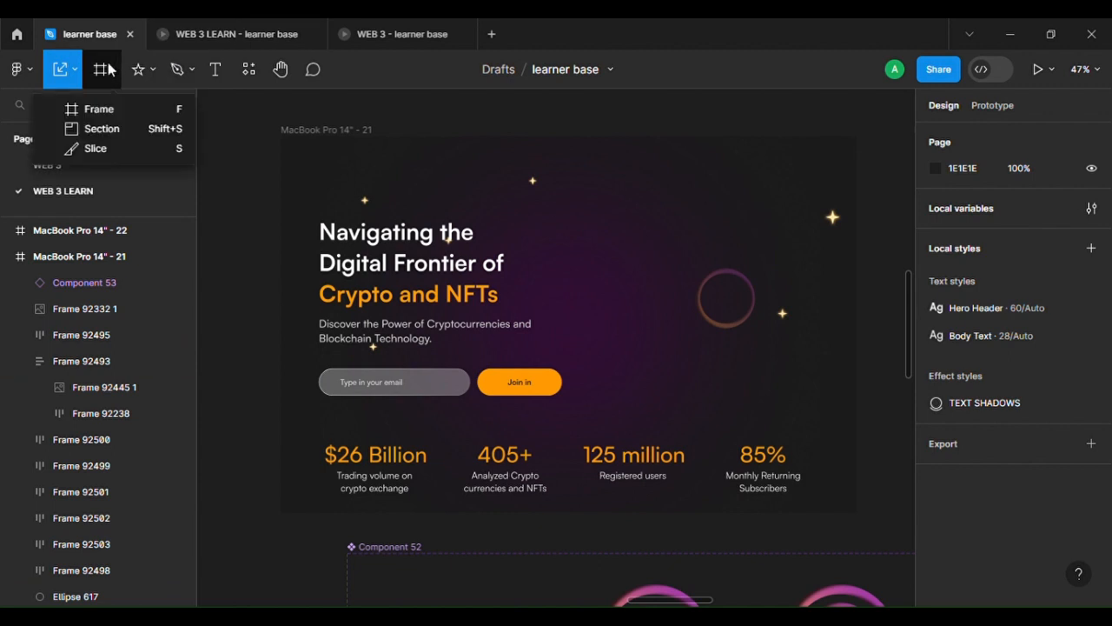
pyautogui.click(91, 110)
pyautogui.click(319, 233)
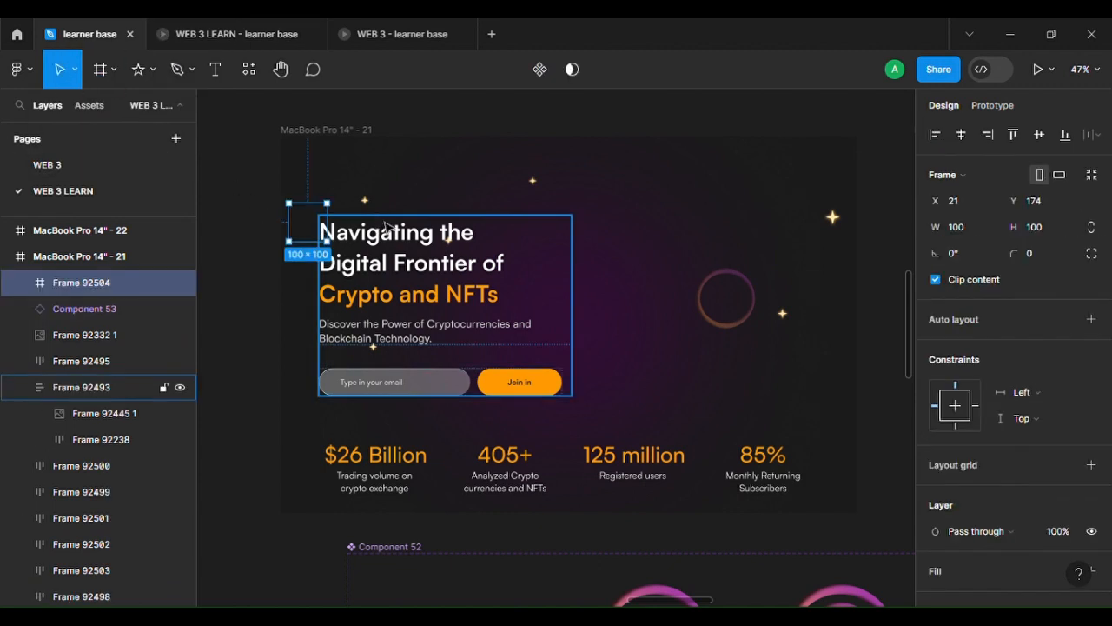
pyautogui.scroll(3, 315, 242)
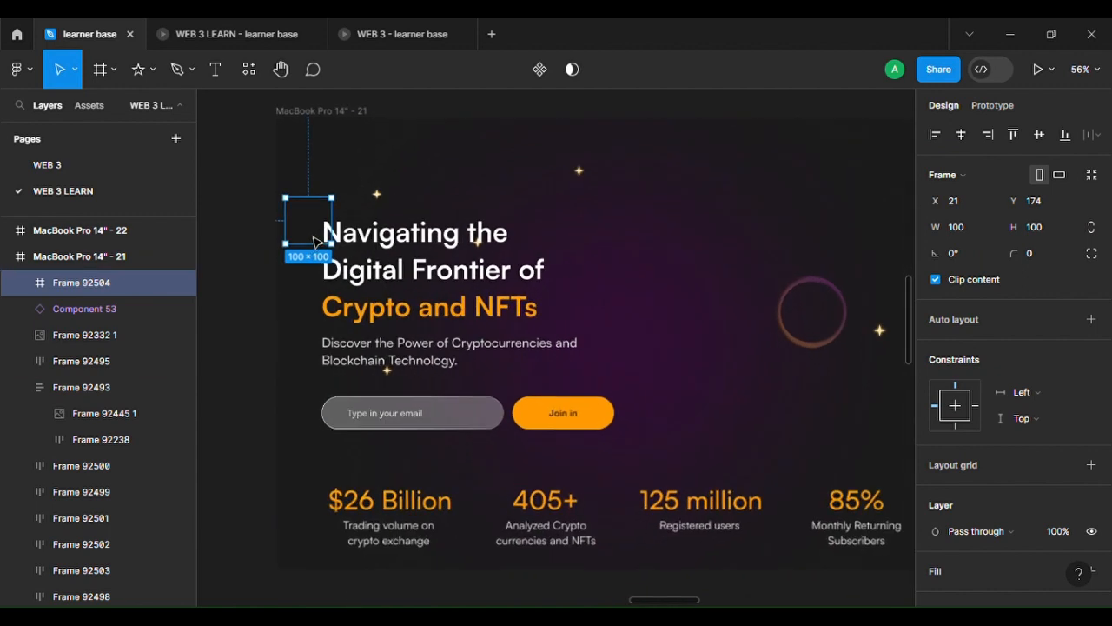
pyautogui.moveTo(398, 297); pyautogui.dragTo(336, 244)
pyautogui.hotkey('ctrl', 'z')
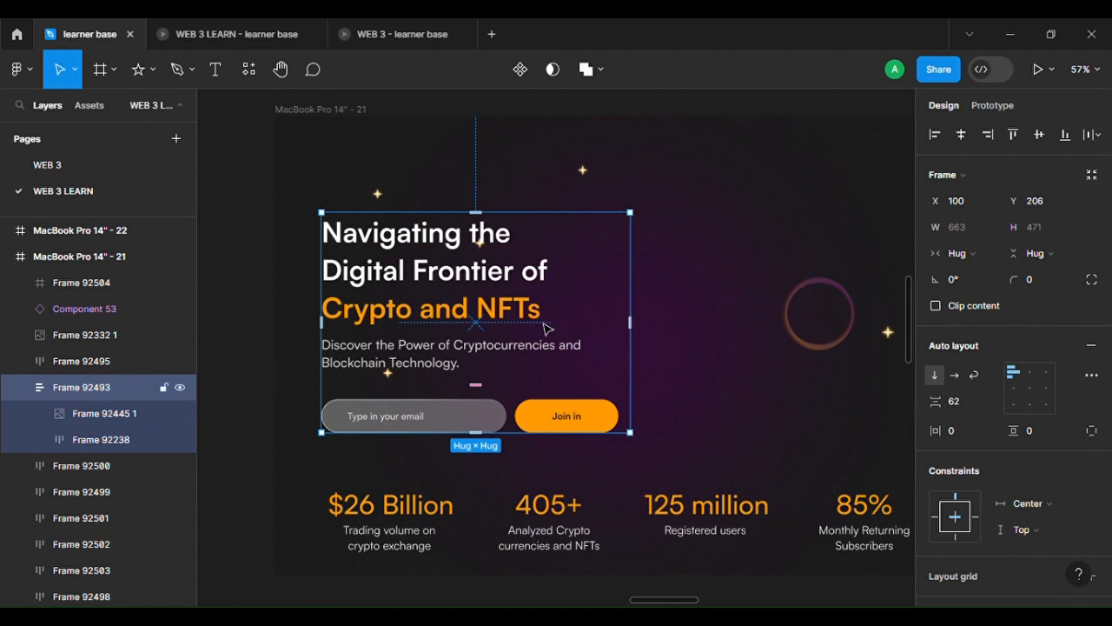
# Set the new frame's width to 663 and height to 471 to match the hero text block.
pyautogui.click(306, 222)
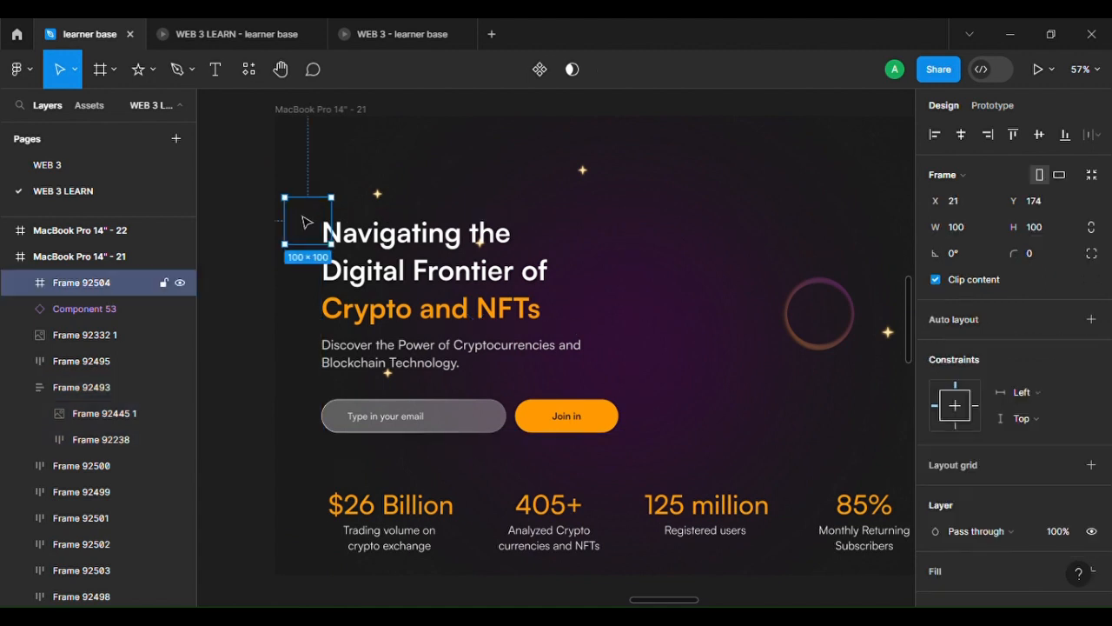
pyautogui.click(979, 229)
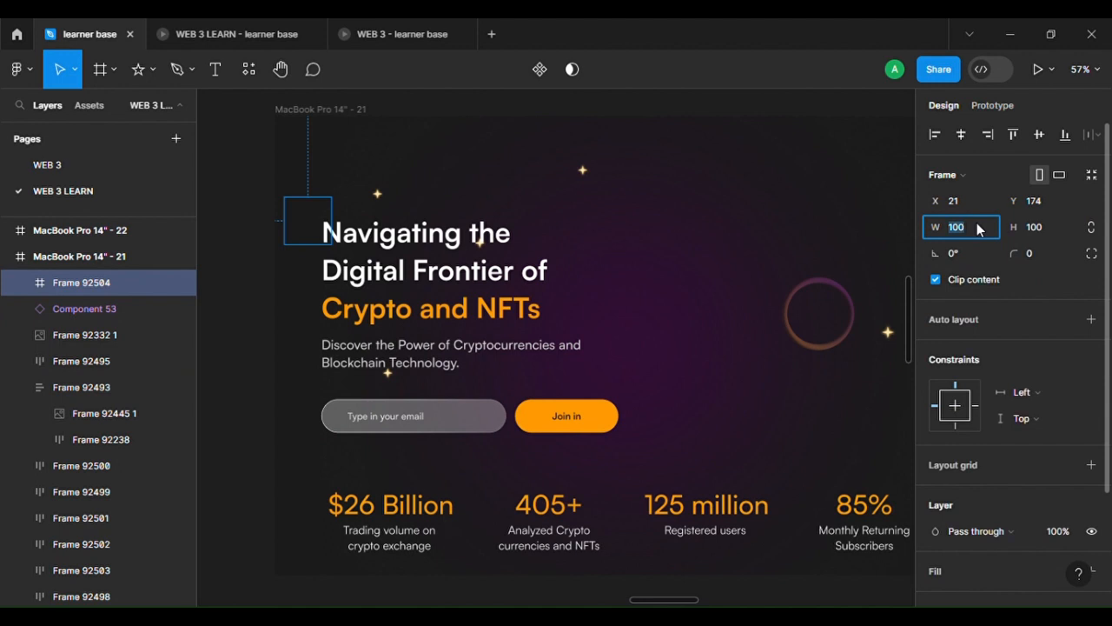
pyautogui.click(1052, 230)
pyautogui.write('4')
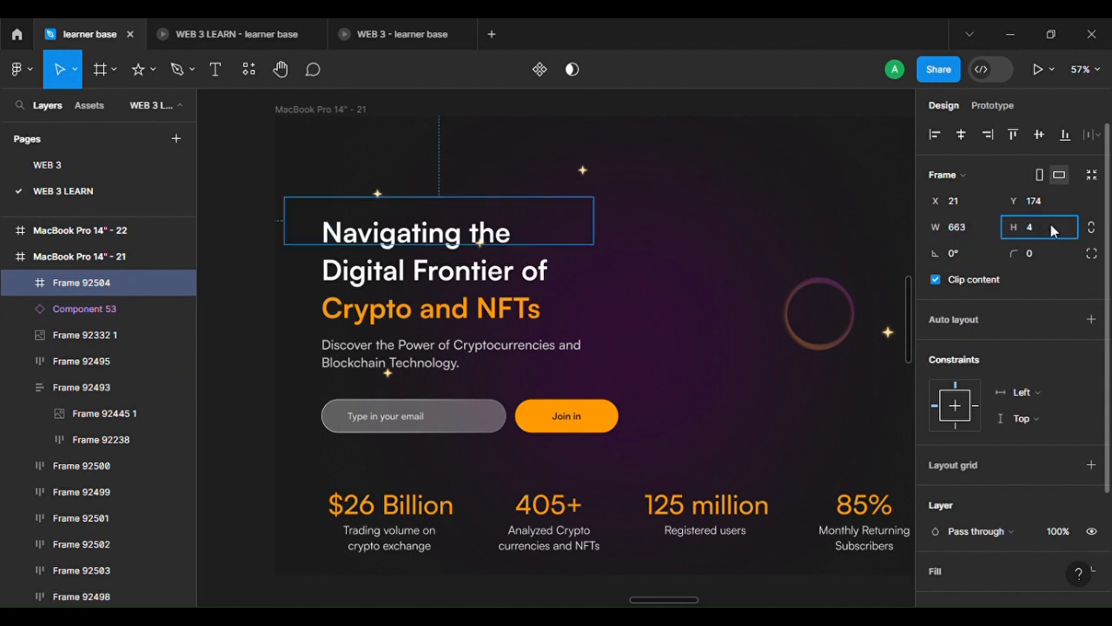
pyautogui.write('71')
pyautogui.press('Return')
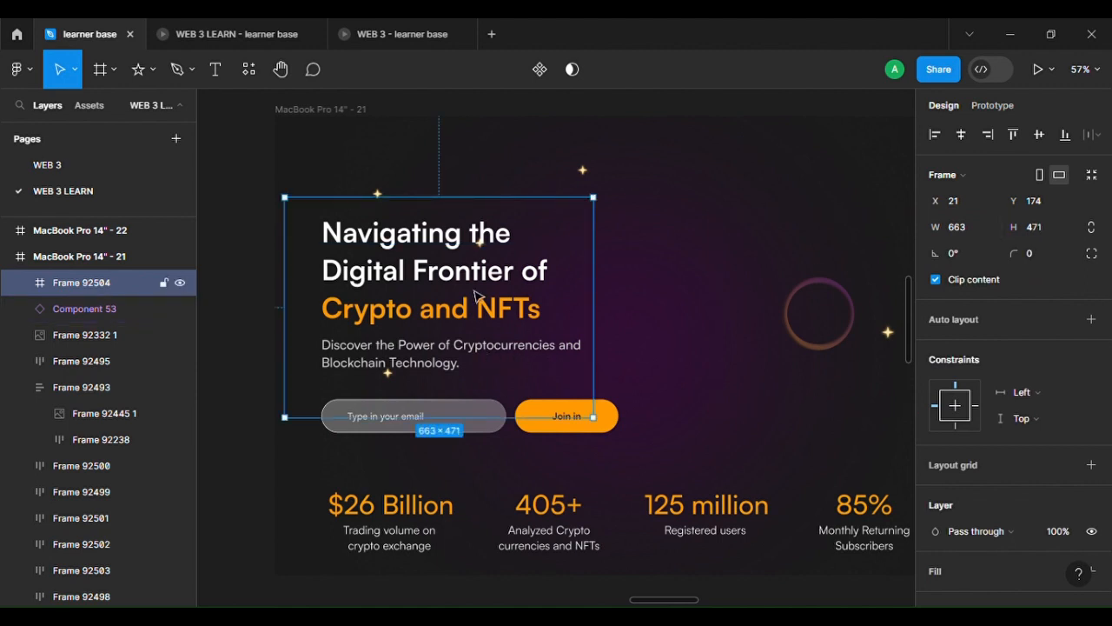
# Move the hero text block with its email form into the new 663 × 471 frame and center it horizontally and vertically.
pyautogui.moveTo(476, 295); pyautogui.dragTo(638, 345)
pyautogui.click(360, 248)
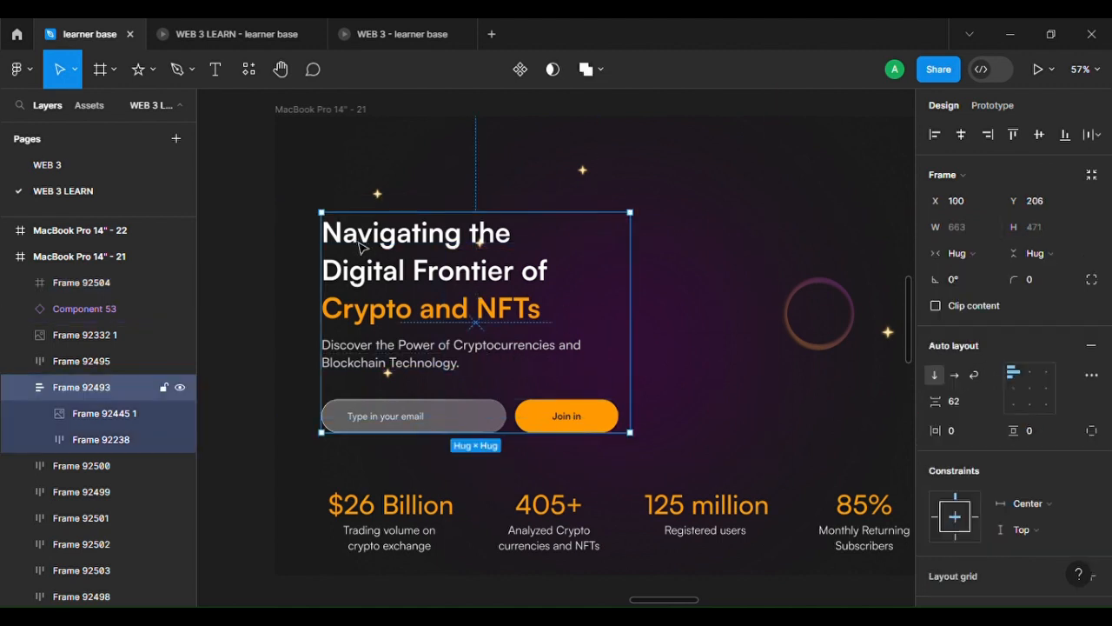
pyautogui.press('Delete')
pyautogui.click(547, 323)
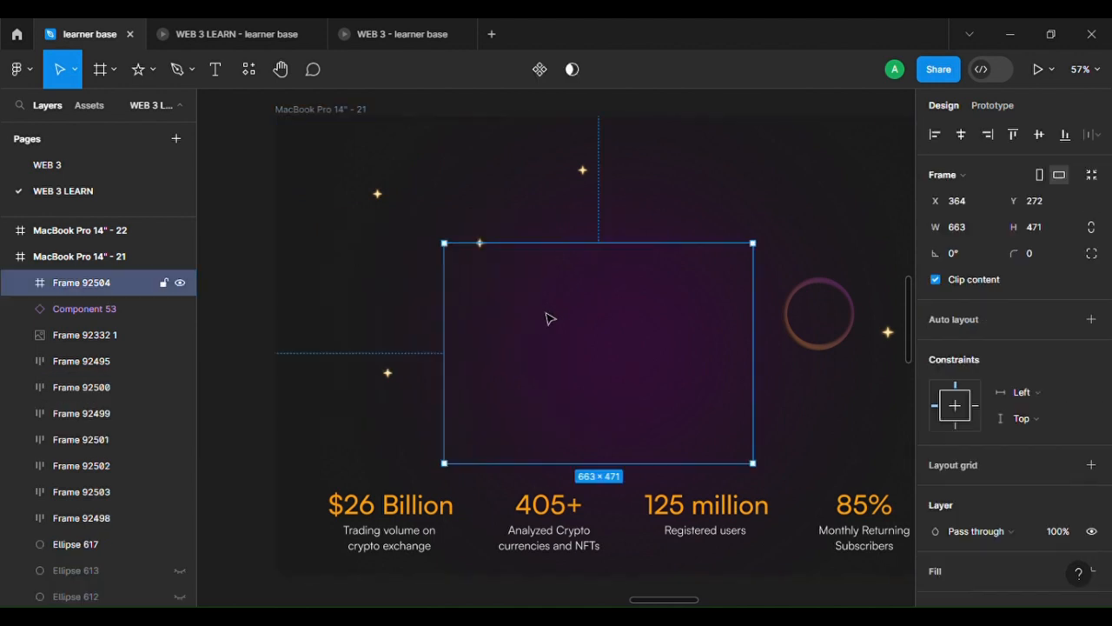
pyautogui.hotkey('ctrl', 'z')
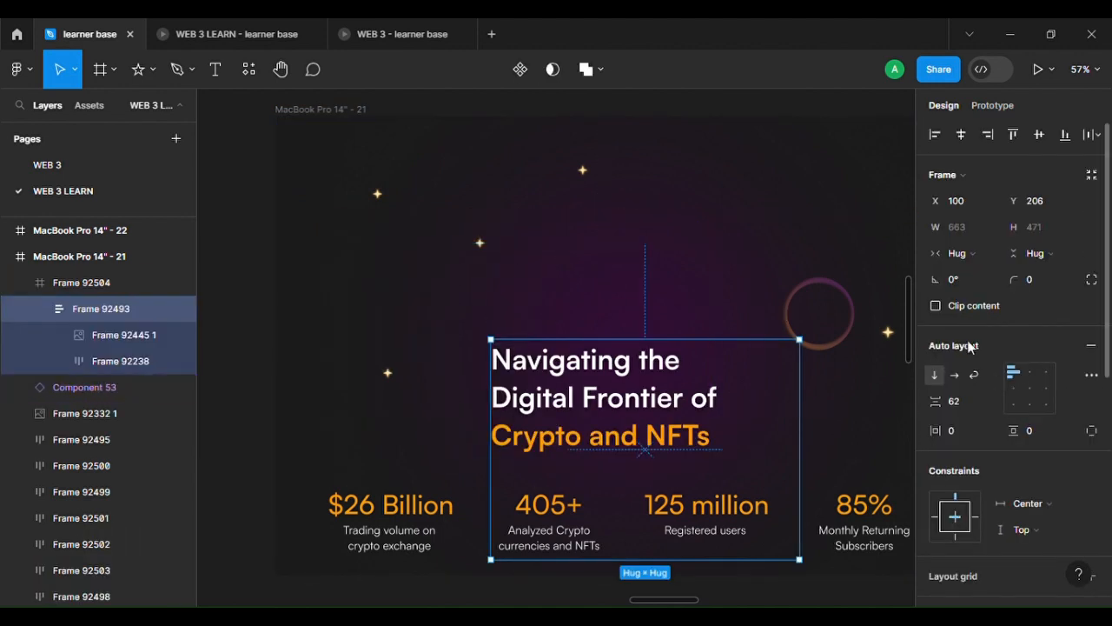
pyautogui.click(1033, 143)
pyautogui.click(963, 136)
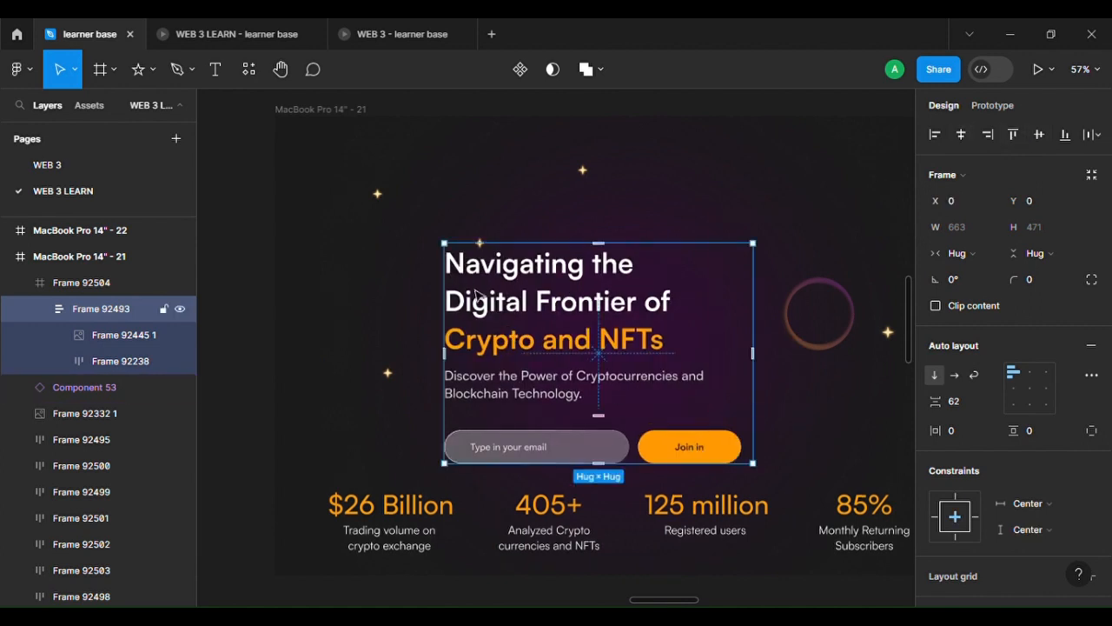
# Position the frame holding the hero text at X 101, Y 212 within MacBook Pro 14" - 21.
pyautogui.click(83, 283)
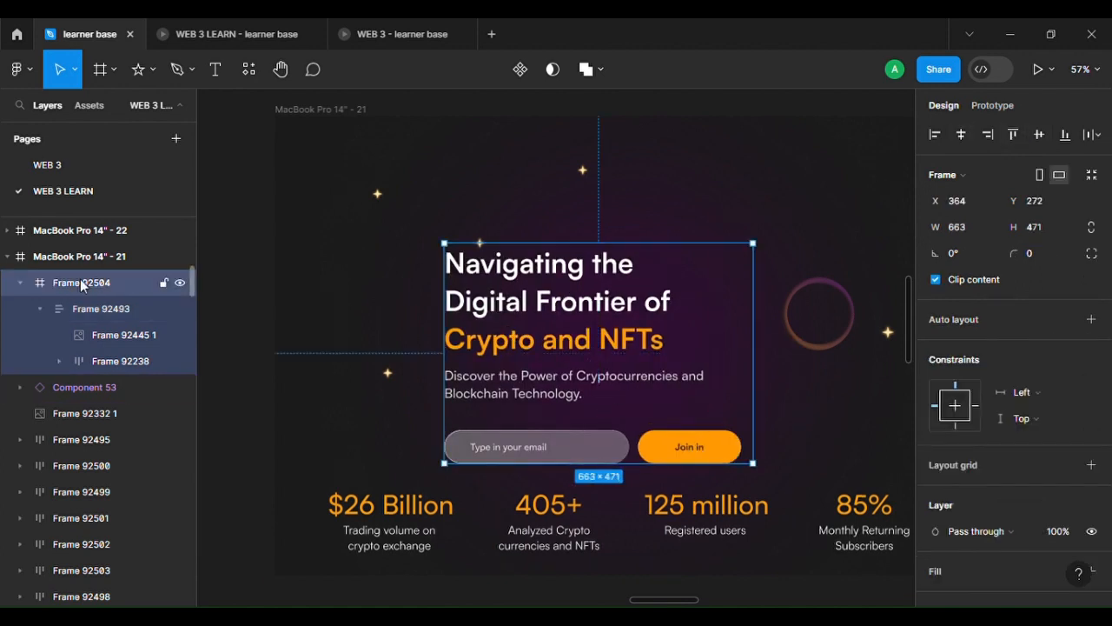
pyautogui.moveTo(525, 359); pyautogui.dragTo(369, 320)
pyautogui.press('alt')
pyautogui.press('Left')
pyautogui.press('Left')
pyautogui.press('Left')
pyautogui.press('Left')
pyautogui.press('Left')
pyautogui.press('Left')
pyautogui.press('Left')
pyautogui.press('Left')
pyautogui.press('Left')
pyautogui.press('Left')
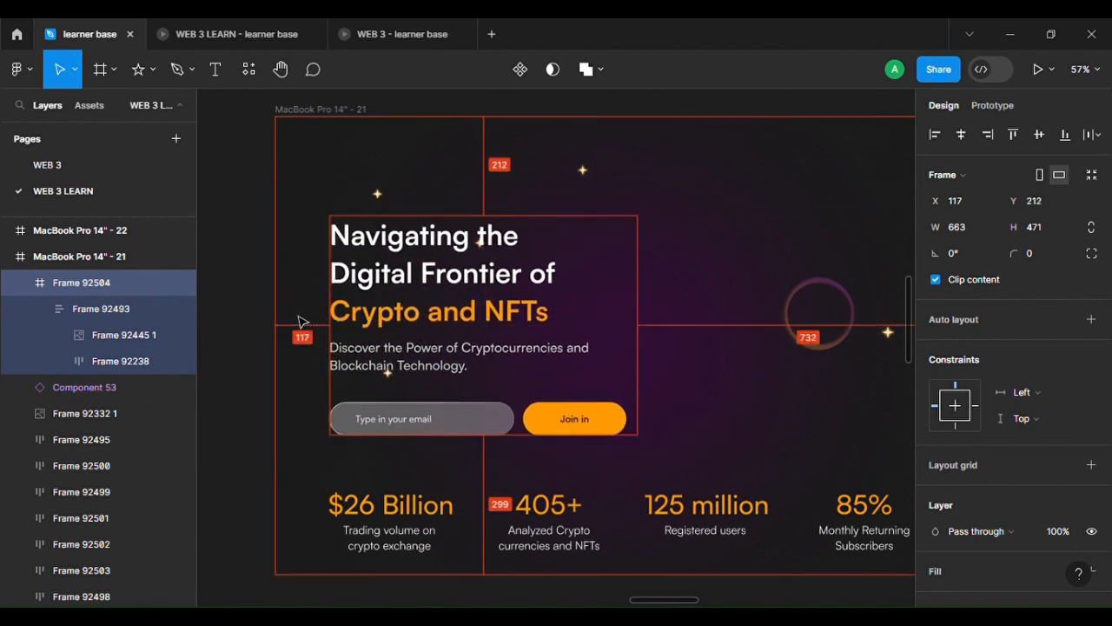
pyautogui.press('Left')
pyautogui.press('Left')
pyautogui.press('Left')
pyautogui.press('Left')
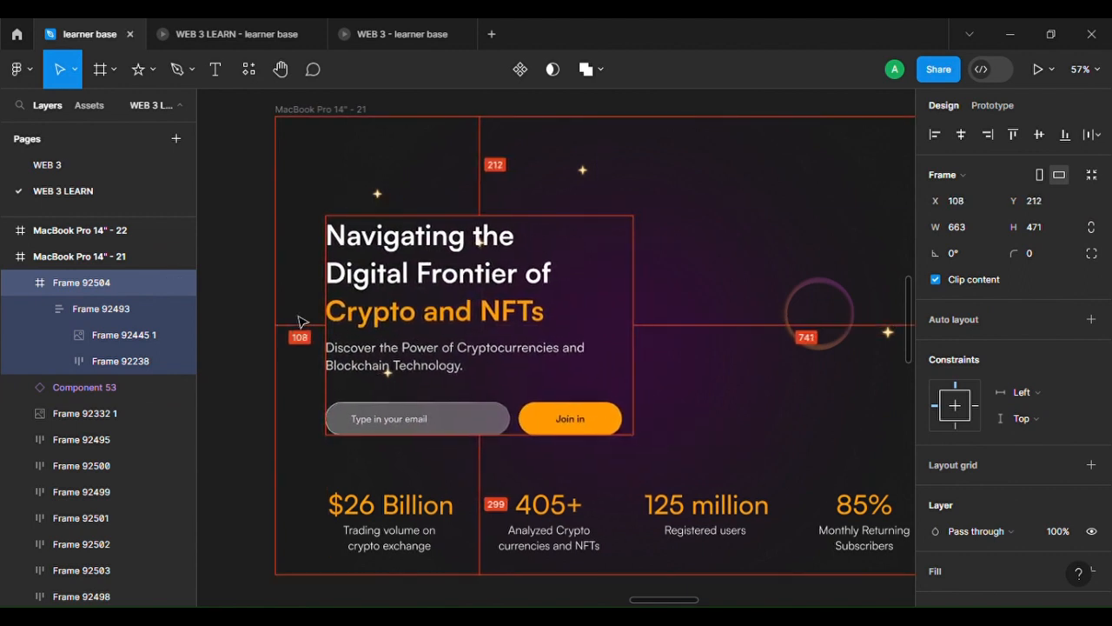
pyautogui.press('Left')
pyautogui.press('Left')
pyautogui.press('Left')
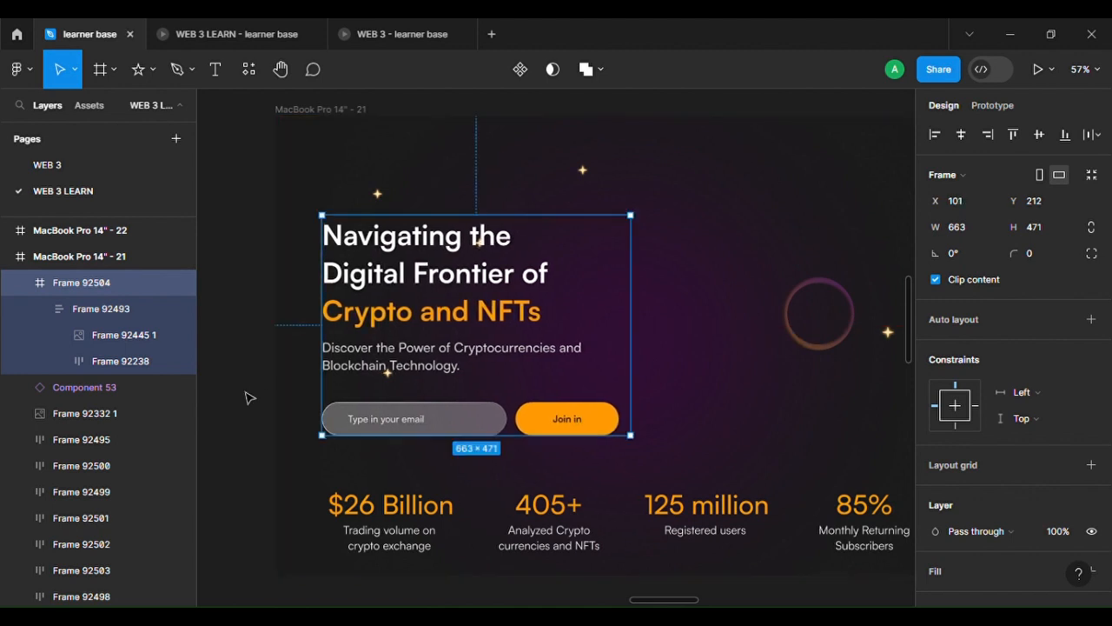
# Delete the old MacBook Pro 14" - 22 copy and duplicate the updated MacBook Pro 14" - 21 alongside it at X 6768, Y 1087.
pyautogui.keyDown('ctrl'); pyautogui.scroll(-5, 569, 456); pyautogui.keyUp('ctrl')
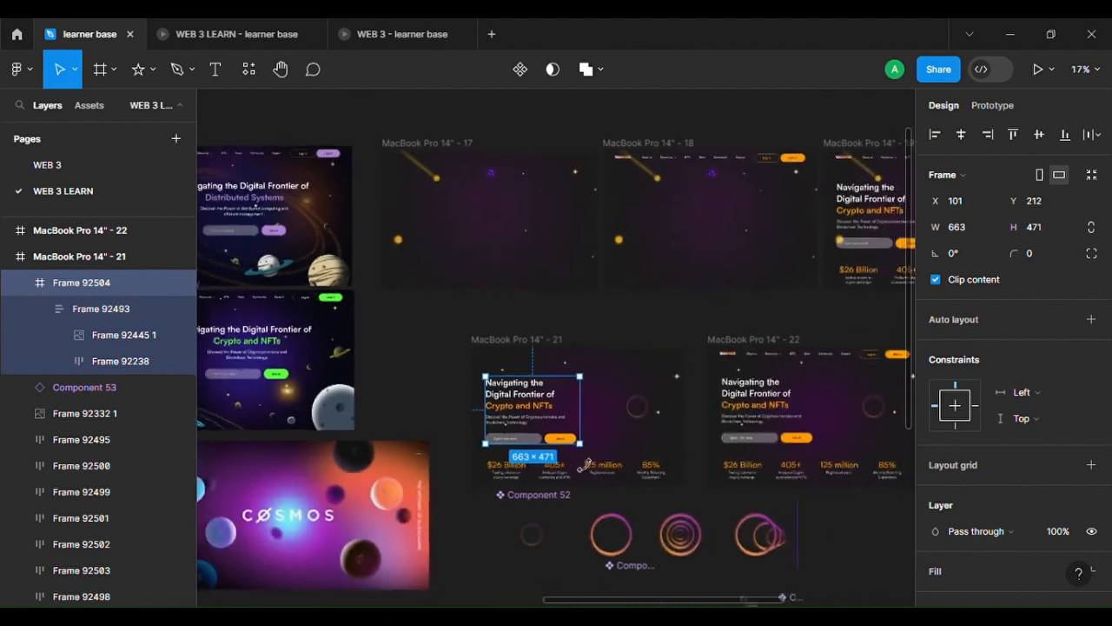
pyautogui.click(693, 347)
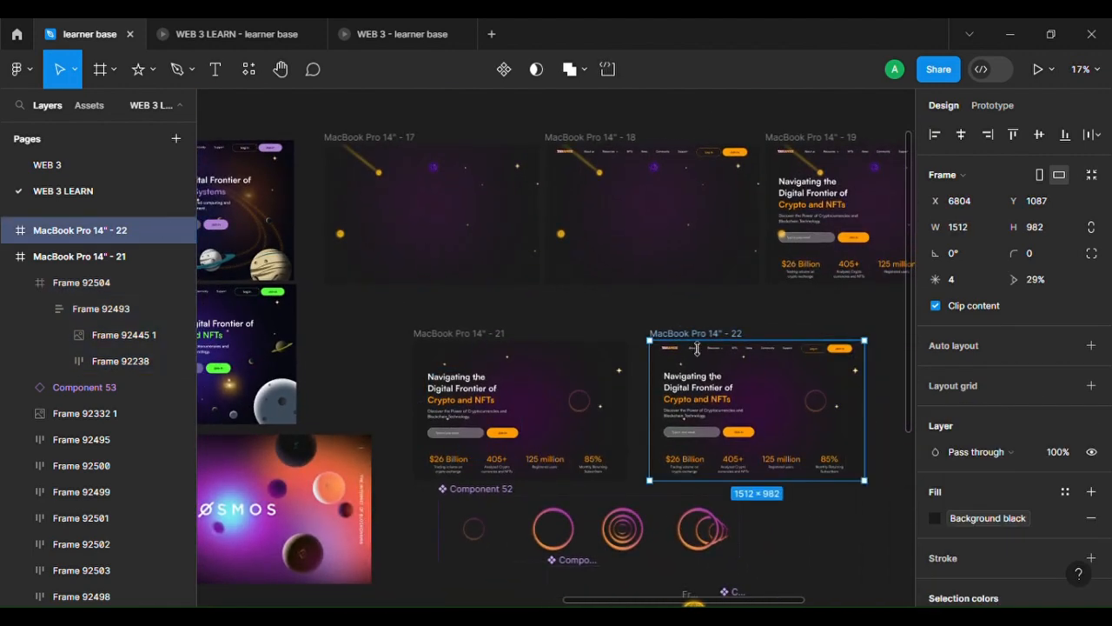
pyautogui.press('Delete')
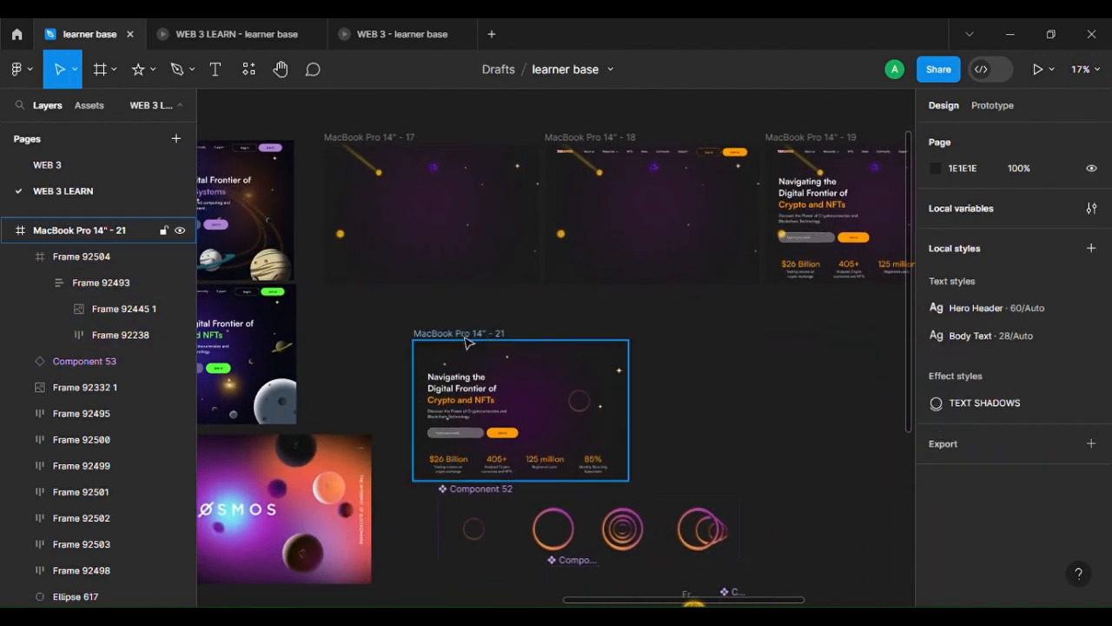
pyautogui.moveTo(467, 343); pyautogui.dragTo(705, 342)
pyautogui.keyDown('ctrl'); pyautogui.scroll(4, 700, 343); pyautogui.keyUp('ctrl')
pyautogui.scroll(1, 695, 343)
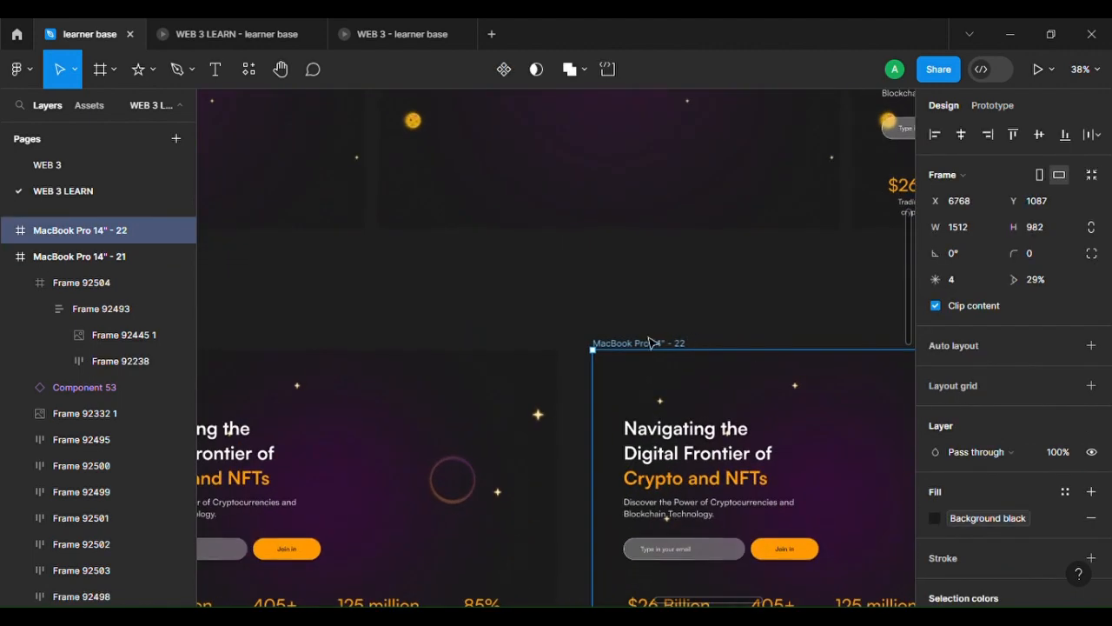
# Shift the hidden navigation bar in the MacBook Pro 14" - 22 frame down into view at Y 28.
pyautogui.click(9, 232)
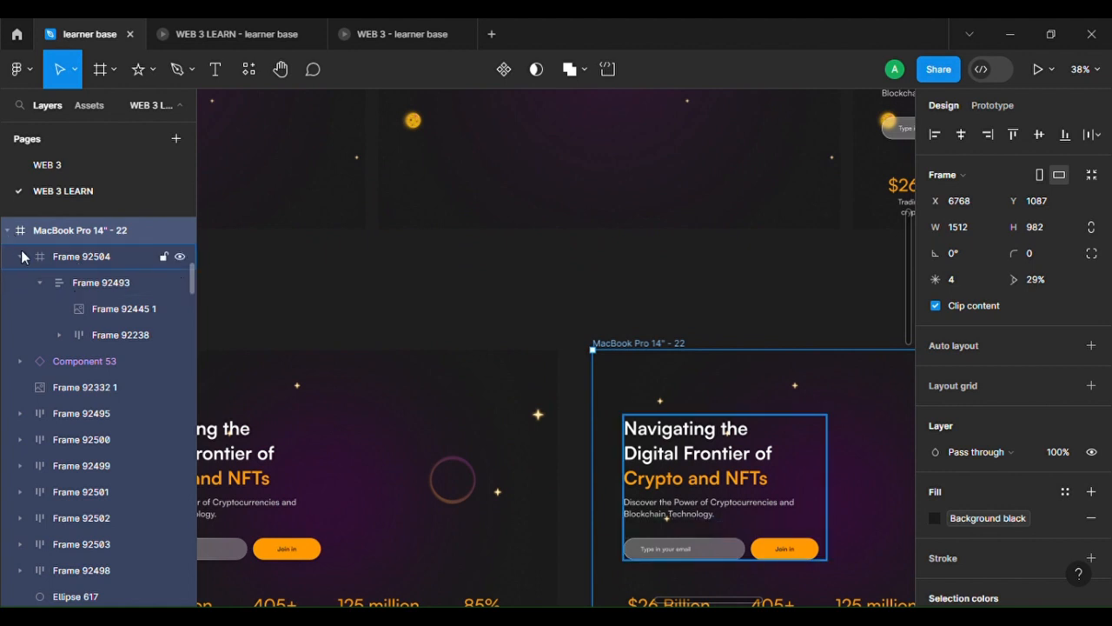
pyautogui.click(20, 257)
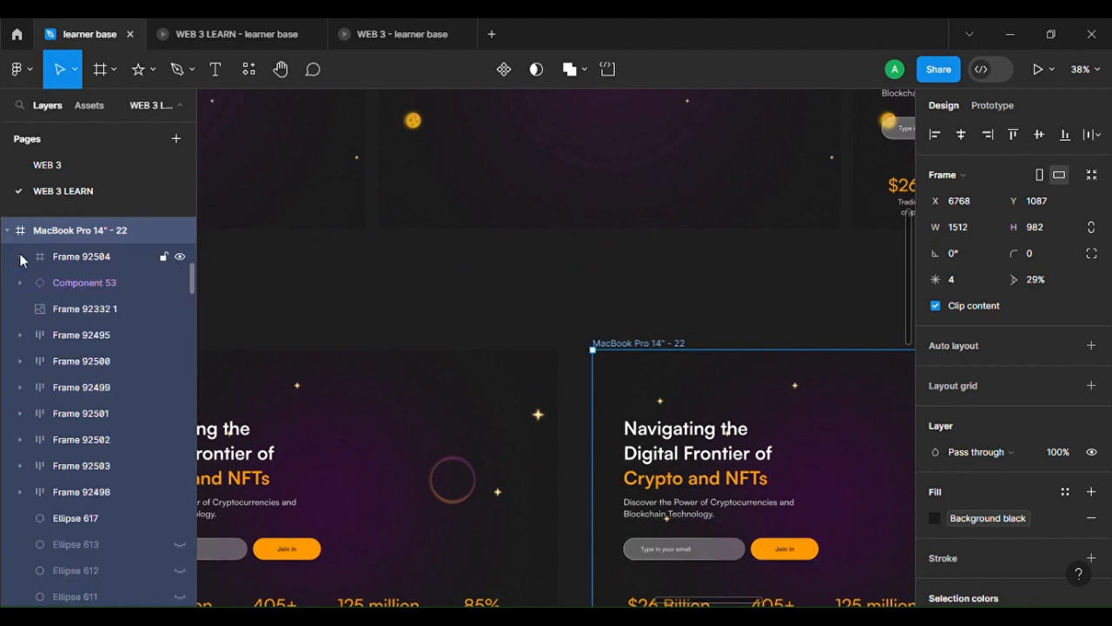
pyautogui.click(51, 336)
pyautogui.hscroll(5, 779, 379)
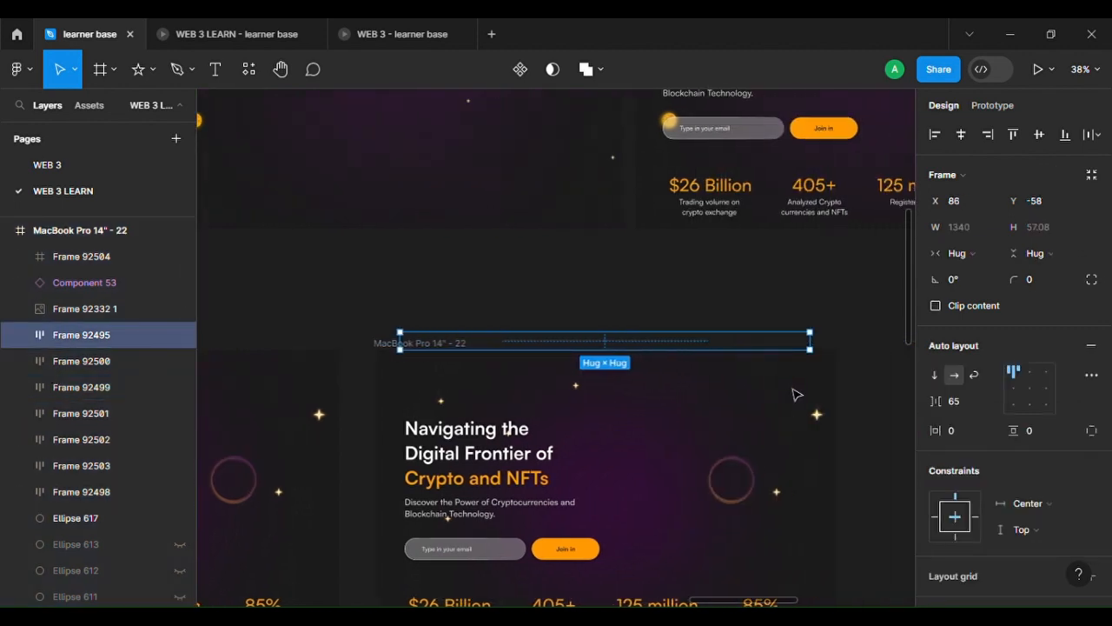
pyautogui.hotkey('alt', 'Down')
pyautogui.hotkey('alt', 'Down')
pyautogui.hotkey('alt', 'Down')
pyautogui.hotkey('alt', 'Down')
pyautogui.hotkey('alt', 'Down')
pyautogui.hotkey('alt', 'Down')
pyautogui.hotkey('alt', 'Down')
pyautogui.hotkey('alt', 'Down')
pyautogui.hotkey('alt', 'Down')
pyautogui.hotkey('alt', 'Down')
pyautogui.hotkey('alt', 'Down')
pyautogui.hotkey('alt', 'Down')
pyautogui.hotkey('alt', 'Down')
pyautogui.hotkey('alt', 'Down')
pyautogui.hotkey('alt', 'Down')
pyautogui.hotkey('alt', 'Down')
pyautogui.hotkey('alt', 'Down')
pyautogui.hotkey('alt', 'Down')
pyautogui.hotkey('alt', 'Down')
pyautogui.hotkey('alt', 'Down')
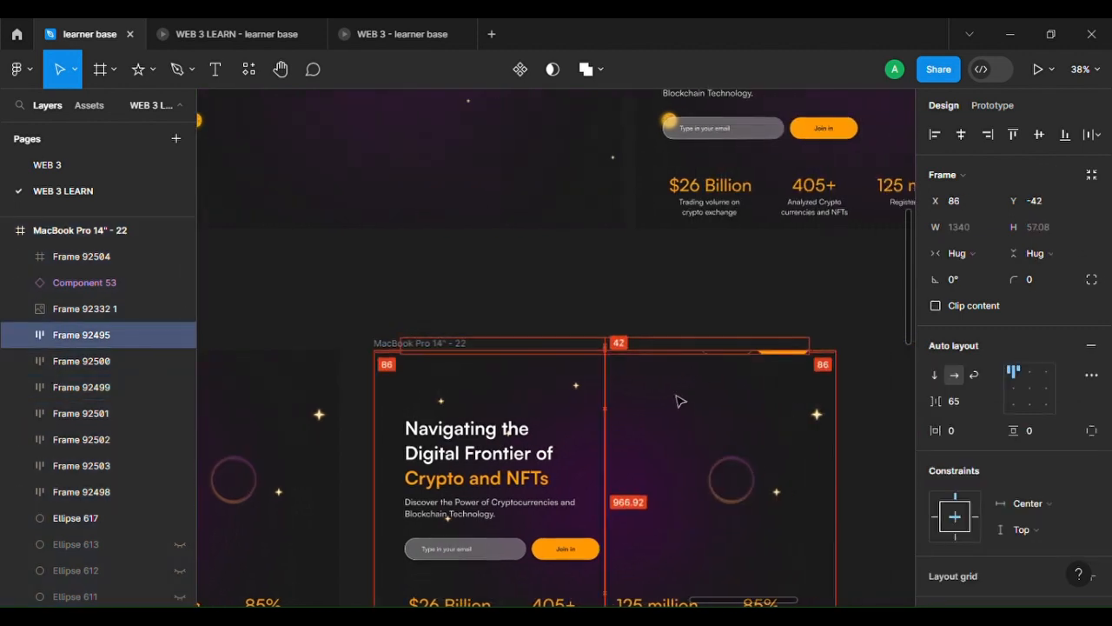
pyautogui.hotkey('alt', 'Down')
pyautogui.hotkey('alt', 'Down')
pyautogui.hotkey('alt', 'Down')
pyautogui.hotkey('alt', 'Down')
pyautogui.hotkey('alt', 'Down')
pyautogui.hotkey('alt', 'Down')
pyautogui.hotkey('alt', 'Down')
pyautogui.hotkey('alt', 'Down')
pyautogui.hotkey('alt', 'Down')
pyautogui.hotkey('alt', 'Down')
pyautogui.hotkey('alt', 'Down')
pyautogui.hotkey('alt', 'Down')
pyautogui.hotkey('alt', 'Down')
pyautogui.hotkey('alt', 'Down')
pyautogui.hotkey('alt', 'Down')
pyautogui.hotkey('alt', 'Down')
pyautogui.hotkey('alt', 'Down')
pyautogui.hotkey('alt', 'Down')
pyautogui.hotkey('alt', 'Down')
pyautogui.hotkey('alt', 'Down')
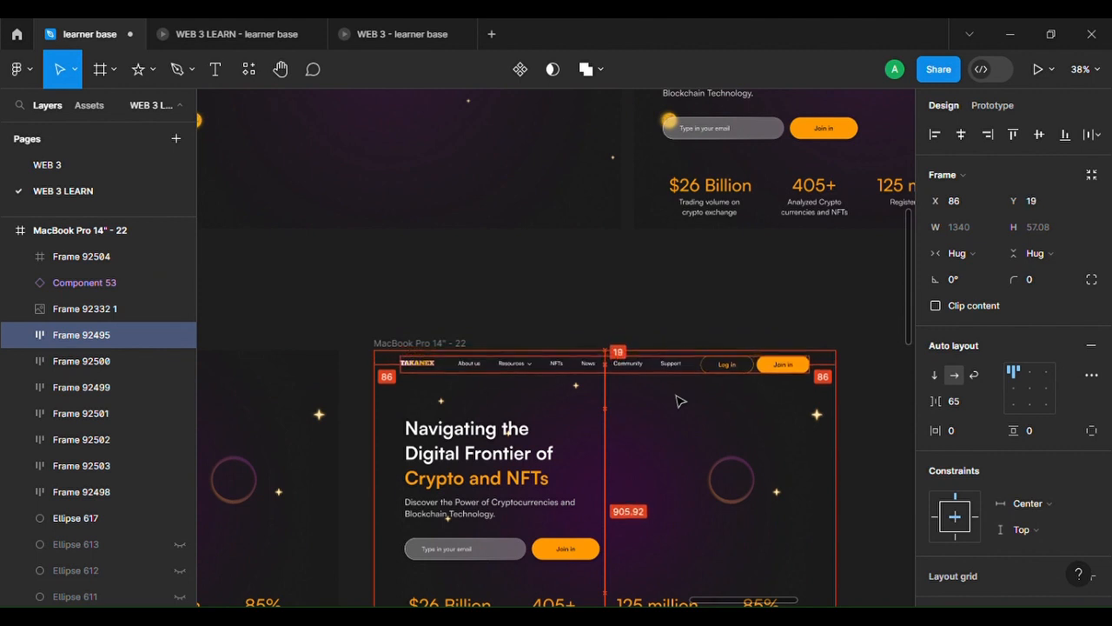
pyautogui.hotkey('alt', 'Down')
pyautogui.hotkey('alt', 'Down')
pyautogui.hotkey('alt', 'Down')
pyautogui.hotkey('alt', 'Down')
pyautogui.hotkey('alt', 'Down')
pyautogui.hotkey('alt', 'Down')
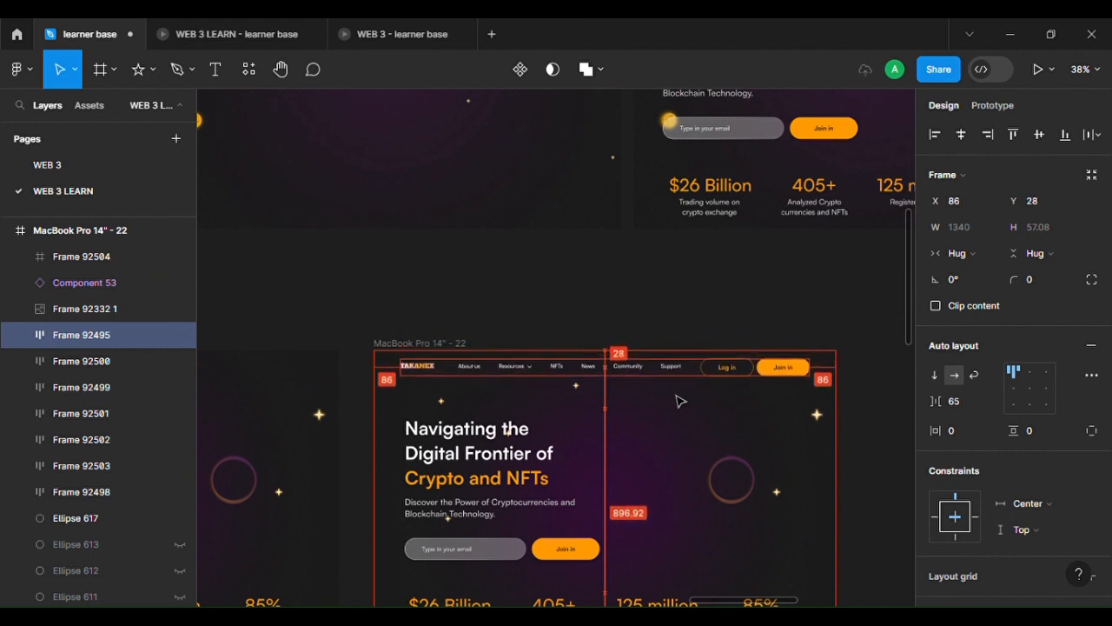
# Shift the hero text block with its email form in MacBook Pro 14" - 21 horizontally to X -418 within its clipping frame, keeping Y 0.
pyautogui.hscroll(-5, 681, 401)
pyautogui.scroll(-2, 681, 400)
pyautogui.click(463, 355)
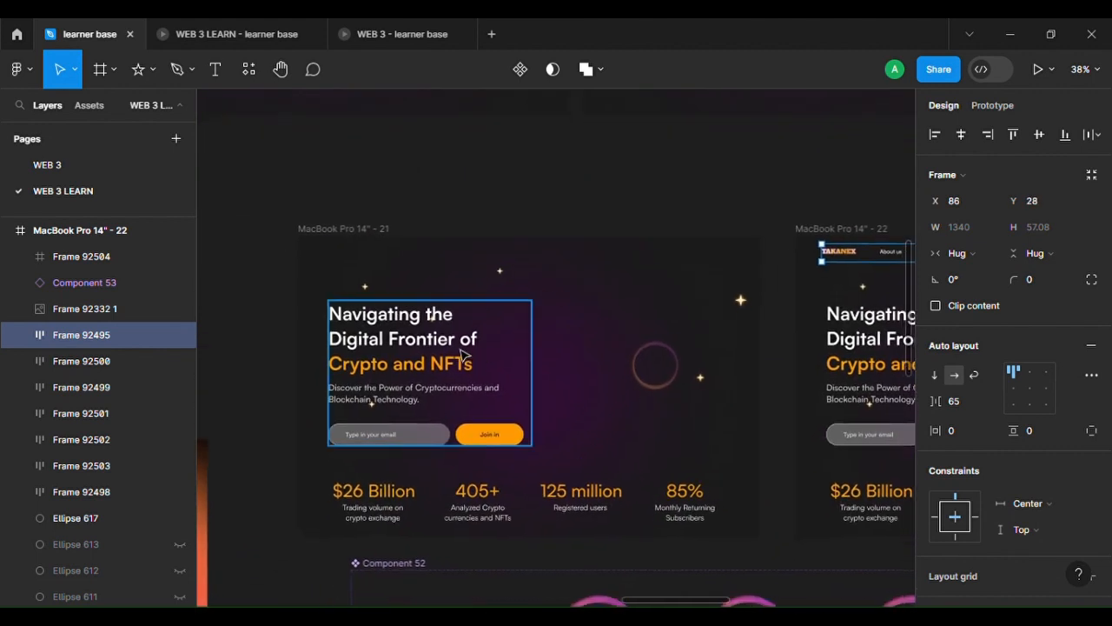
pyautogui.doubleClick(435, 378)
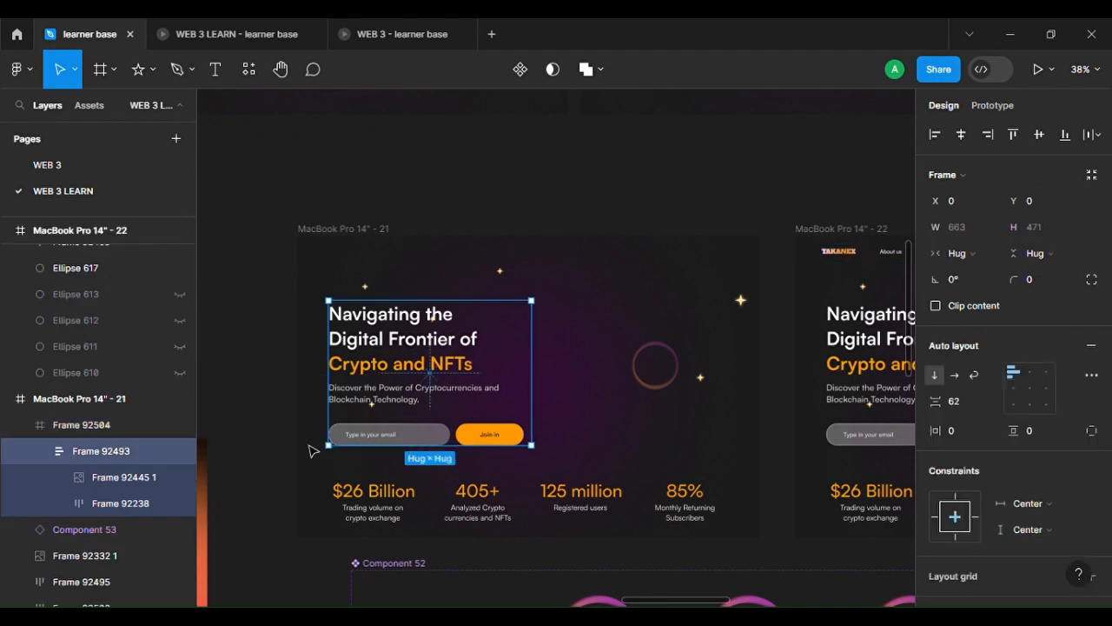
pyautogui.hotkey('alt', 'Left')
pyautogui.hotkey('alt', 'Left')
pyautogui.hotkey('alt', 'Left')
pyautogui.hotkey('alt', 'Left')
pyautogui.hotkey('alt', 'Left')
pyautogui.hotkey('alt', 'Left')
pyautogui.hotkey('alt', 'Left')
pyautogui.hotkey('alt', 'Left')
pyautogui.hotkey('alt', 'Left')
pyautogui.hotkey('alt', 'Left')
pyautogui.hotkey('alt', 'Left')
pyautogui.hotkey('alt', 'Left')
pyautogui.hotkey('alt', 'Left')
pyautogui.hotkey('alt', 'Left')
pyautogui.hotkey('alt', 'Left')
pyautogui.hotkey('alt', 'Left')
pyautogui.hotkey('alt', 'Left')
pyautogui.hotkey('alt', 'Left')
pyautogui.hotkey('alt', 'Left')
pyautogui.hotkey('alt', 'Left')
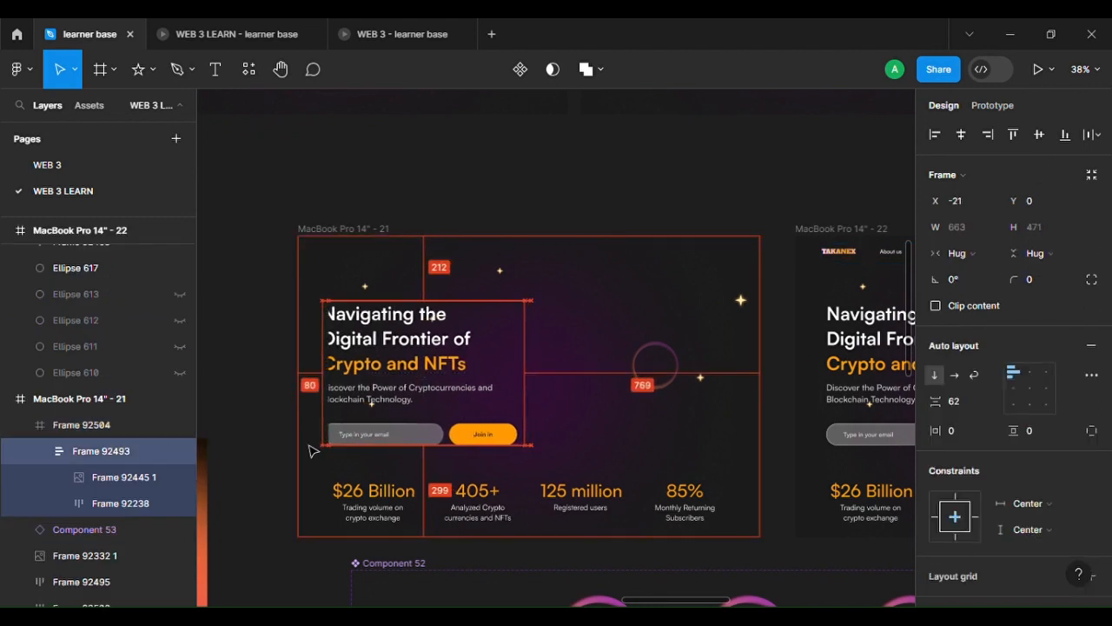
pyautogui.hotkey('alt', 'Left')
pyautogui.hotkey('alt', 'Left')
pyautogui.hotkey('alt', 'Left')
pyautogui.hotkey('alt', 'Left')
pyautogui.hotkey('alt', 'Left')
pyautogui.hotkey('alt', 'Left')
pyautogui.hotkey('alt', 'Left')
pyautogui.hotkey('alt', 'Left')
pyautogui.hotkey('alt', 'Left')
pyautogui.hotkey('alt', 'Left')
pyautogui.hotkey('alt', 'Left')
pyautogui.hotkey('alt', 'Left')
pyautogui.hotkey('alt', 'Left')
pyautogui.hotkey('alt', 'Left')
pyautogui.hotkey('alt', 'Left')
pyautogui.hotkey('alt', 'Left')
pyautogui.hotkey('alt', 'Left')
pyautogui.hotkey('alt', 'Left')
pyautogui.hotkey('alt', 'Left')
pyautogui.hotkey('alt', 'Left')
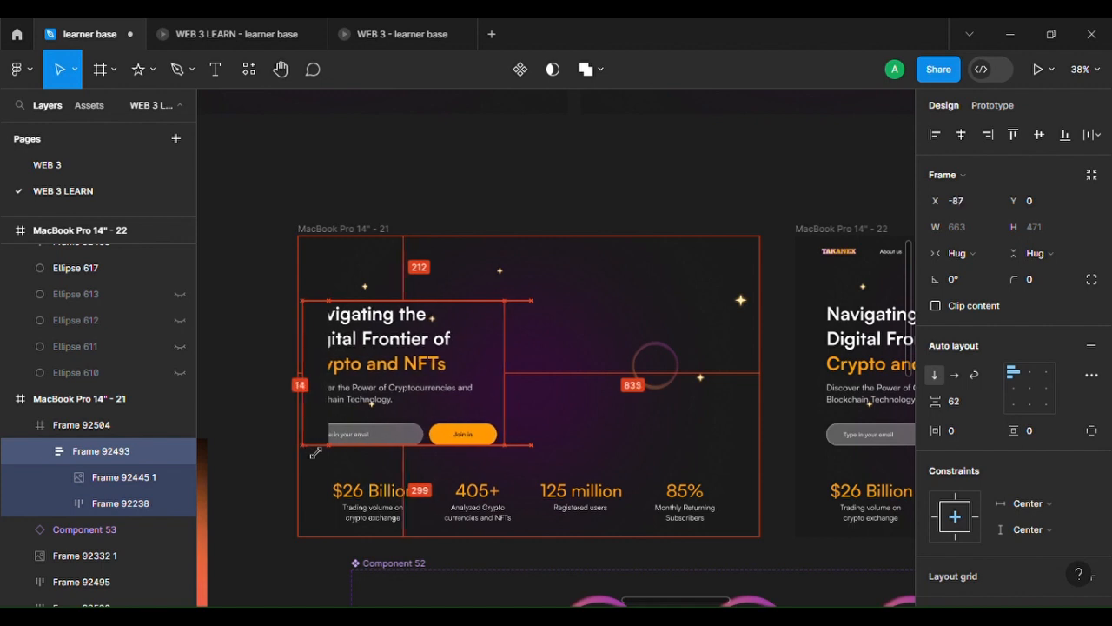
pyautogui.hotkey('alt', 'Left')
pyautogui.hotkey('alt', 'Left')
pyautogui.hotkey('alt', 'Left')
pyautogui.hotkey('alt', 'Left')
pyautogui.hotkey('alt', 'Left')
pyautogui.hotkey('alt', 'Left')
pyautogui.hotkey('alt', 'Left')
pyautogui.hotkey('alt', 'Left')
pyautogui.hotkey('alt', 'Left')
pyautogui.hotkey('alt', 'Left')
pyautogui.hotkey('alt', 'Left')
pyautogui.hotkey('alt', 'Left')
pyautogui.hotkey('alt', 'Left')
pyautogui.hotkey('alt', 'Left')
pyautogui.hotkey('alt', 'Left')
pyautogui.hotkey('alt', 'Left')
pyautogui.hotkey('alt', 'Left')
pyautogui.hotkey('alt', 'Left')
pyautogui.hotkey('alt', 'Left')
pyautogui.hotkey('alt', 'Left')
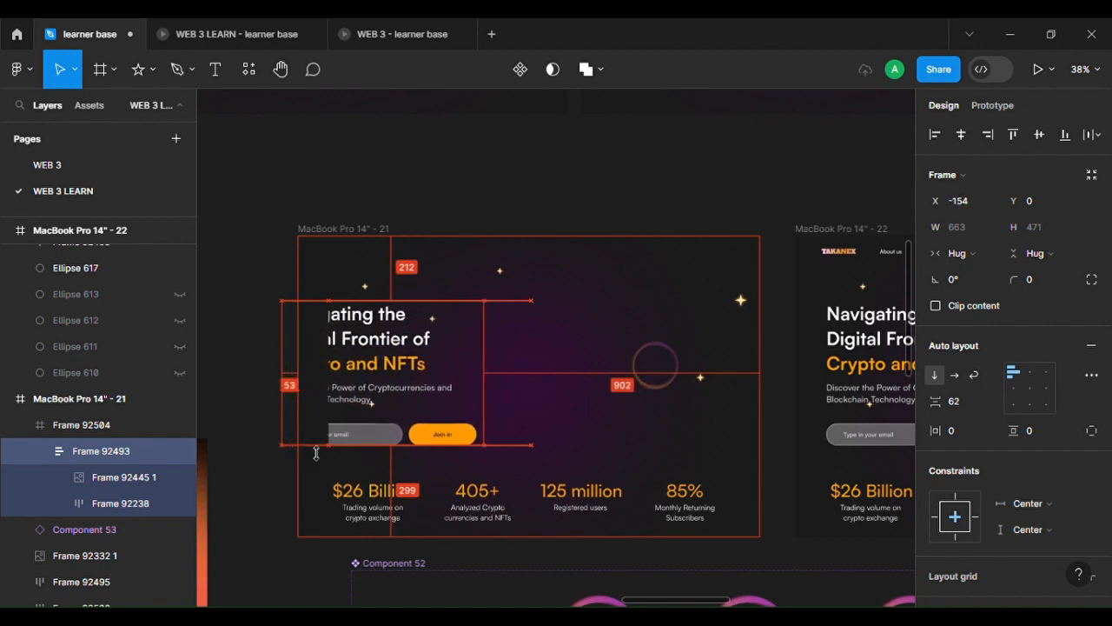
pyautogui.hotkey('alt', 'Left')
pyautogui.hotkey('alt', 'Left')
pyautogui.hotkey('alt', 'Left')
pyautogui.hotkey('alt', 'Left')
pyautogui.hotkey('alt', 'Left')
pyautogui.hotkey('alt', 'Left')
pyautogui.hotkey('alt', 'Left')
pyautogui.hotkey('alt', 'Left')
pyautogui.hotkey('alt', 'Left')
pyautogui.hotkey('alt', 'Left')
pyautogui.hotkey('alt', 'Left')
pyautogui.hotkey('alt', 'Left')
pyautogui.hotkey('alt', 'Left')
pyautogui.hotkey('alt', 'Left')
pyautogui.hotkey('alt', 'Left')
pyautogui.hotkey('alt', 'Left')
pyautogui.hotkey('alt', 'Left')
pyautogui.hotkey('alt', 'Left')
pyautogui.hotkey('alt', 'Left')
pyautogui.hotkey('alt', 'Left')
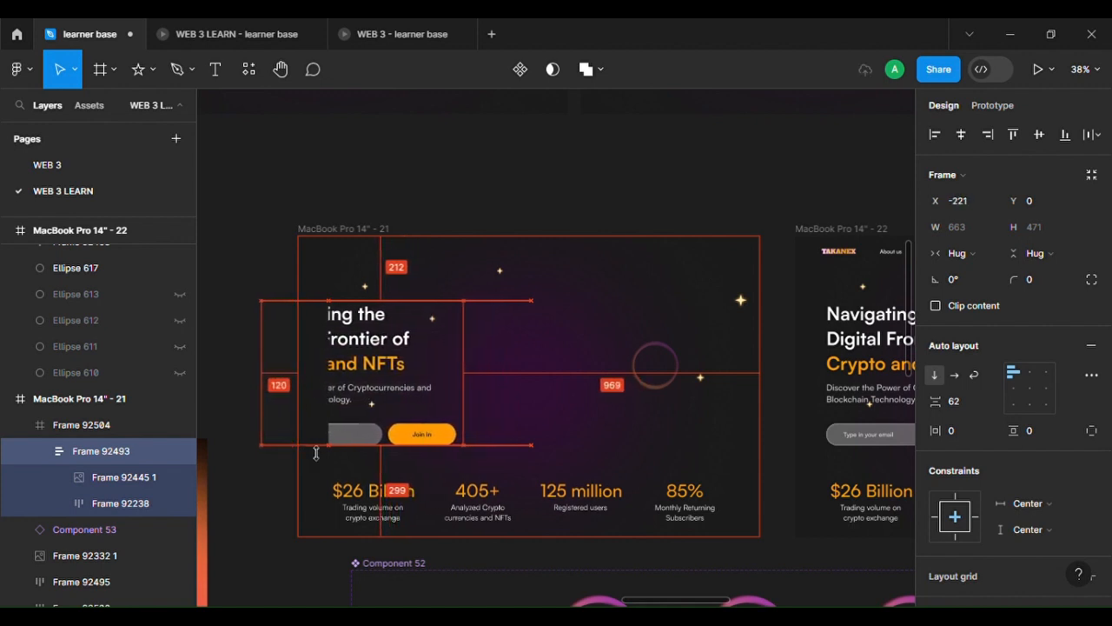
pyautogui.hotkey('alt', 'Left')
pyautogui.hotkey('alt', 'Left')
pyautogui.hotkey('alt', 'Left')
pyautogui.hotkey('alt', 'Left')
pyautogui.hotkey('alt', 'Left')
pyautogui.hotkey('alt', 'Left')
pyautogui.hotkey('alt', 'Left')
pyautogui.hotkey('alt', 'Left')
pyautogui.hotkey('alt', 'Left')
pyautogui.hotkey('alt', 'Left')
pyautogui.hotkey('alt', 'Left')
pyautogui.hotkey('alt', 'Left')
pyautogui.hotkey('alt', 'Left')
pyautogui.hotkey('alt', 'Left')
pyautogui.hotkey('alt', 'Left')
pyautogui.hotkey('alt', 'Left')
pyautogui.hotkey('alt', 'Left')
pyautogui.hotkey('alt', 'Left')
pyautogui.hotkey('alt', 'Left')
pyautogui.hotkey('alt', 'Left')
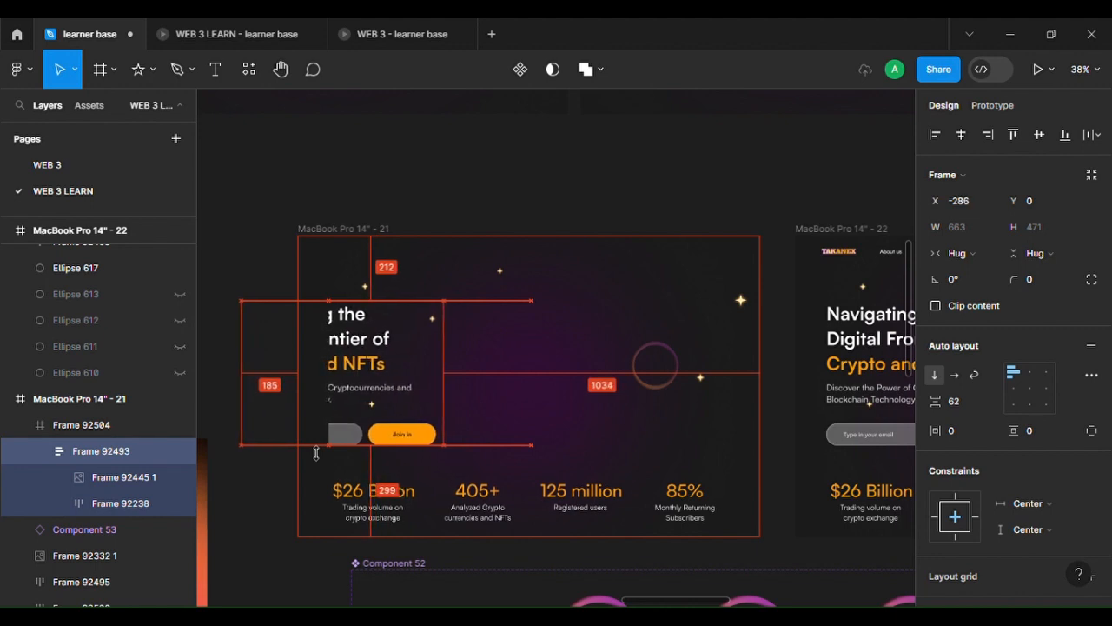
pyautogui.hotkey('alt', 'Left')
pyautogui.hotkey('alt', 'Left')
pyautogui.hotkey('alt', 'Left')
pyautogui.hotkey('alt', 'Left')
pyautogui.hotkey('alt', 'Left')
pyautogui.hotkey('alt', 'Left')
pyautogui.hotkey('alt', 'Left')
pyautogui.hotkey('alt', 'Left')
pyautogui.hotkey('alt', 'Left')
pyautogui.hotkey('alt', 'Left')
pyautogui.hotkey('alt', 'Left')
pyautogui.hotkey('alt', 'Left')
pyautogui.hotkey('alt', 'Left')
pyautogui.hotkey('alt', 'Left')
pyautogui.hotkey('alt', 'Left')
pyautogui.hotkey('alt', 'Left')
pyautogui.hotkey('alt', 'Left')
pyautogui.hotkey('alt', 'Left')
pyautogui.hotkey('alt', 'Left')
pyautogui.hotkey('alt', 'Left')
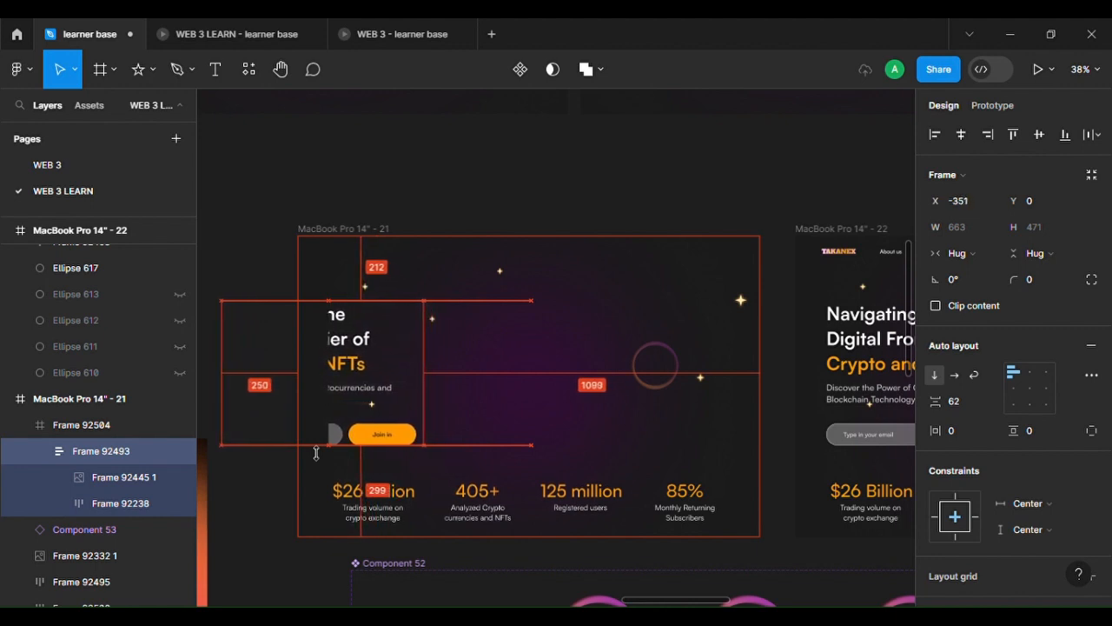
pyautogui.hotkey('alt', 'Left')
pyautogui.hotkey('alt', 'Left')
pyautogui.hotkey('alt', 'Left')
pyautogui.hotkey('alt', 'Left')
pyautogui.hotkey('alt', 'Left')
pyautogui.hotkey('alt', 'Left')
pyautogui.hotkey('alt', 'Left')
pyautogui.hotkey('alt', 'Left')
pyautogui.hotkey('alt', 'Left')
pyautogui.hotkey('alt', 'Left')
pyautogui.hotkey('alt', 'Left')
pyautogui.hotkey('alt', 'Left')
pyautogui.hotkey('alt', 'Left')
pyautogui.hotkey('alt', 'Left')
pyautogui.hotkey('alt', 'Left')
pyautogui.hotkey('alt', 'Left')
pyautogui.hotkey('alt', 'Left')
pyautogui.hotkey('alt', 'Left')
pyautogui.hotkey('alt', 'Left')
pyautogui.hotkey('alt', 'Left')
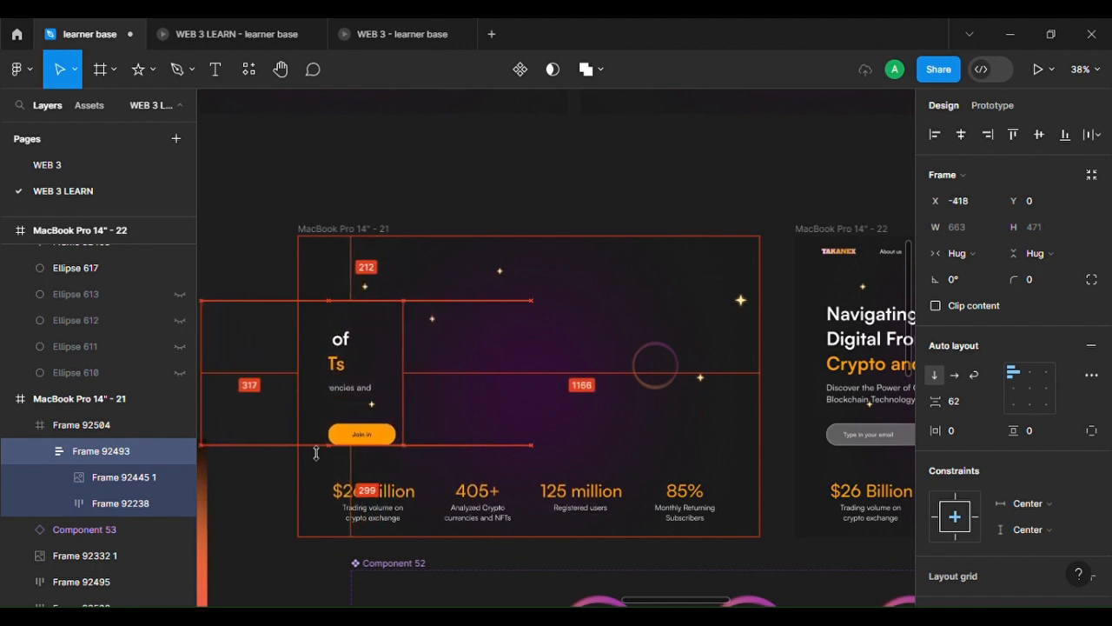
# Shift the hero text block in MacBook Pro 14" - 21 horizontally to X -662 within its clipping frame, keeping Y 0.
pyautogui.hotkey('alt', 'Left')
pyautogui.hotkey('alt', 'Left')
pyautogui.hotkey('alt', 'Left')
pyautogui.hotkey('alt', 'Left')
pyautogui.hotkey('alt', 'Left')
pyautogui.hotkey('alt', 'Left')
pyautogui.hotkey('alt', 'Left')
pyautogui.hotkey('alt', 'Left')
pyautogui.hotkey('alt', 'Left')
pyautogui.hotkey('alt', 'Left')
pyautogui.hotkey('alt', 'Left')
pyautogui.hotkey('alt', 'Left')
pyautogui.hotkey('alt', 'Left')
pyautogui.hotkey('alt', 'Left')
pyautogui.hotkey('alt', 'Left')
pyautogui.hotkey('alt', 'Left')
pyautogui.hotkey('alt', 'Left')
pyautogui.hotkey('alt', 'Left')
pyautogui.hotkey('alt', 'Left')
pyautogui.hotkey('alt', 'Left')
pyautogui.hotkey('alt', 'Left')
pyautogui.hotkey('alt', 'Left')
pyautogui.hotkey('alt', 'Left')
pyautogui.hotkey('alt', 'Left')
pyautogui.hotkey('alt', 'Left')
pyautogui.hotkey('alt', 'Left')
pyautogui.hotkey('alt', 'Left')
pyautogui.hotkey('alt', 'Left')
pyautogui.hotkey('alt', 'Left')
pyautogui.hotkey('alt', 'Left')
pyautogui.hotkey('alt', 'Left')
pyautogui.hotkey('alt', 'Left')
pyautogui.hotkey('alt', 'Left')
pyautogui.hotkey('alt', 'Left')
pyautogui.hotkey('alt', 'Left')
pyautogui.hotkey('alt', 'Left')
pyautogui.hotkey('alt', 'Left')
pyautogui.hotkey('alt', 'Left')
pyautogui.hotkey('alt', 'Left')
pyautogui.hotkey('alt', 'Left')
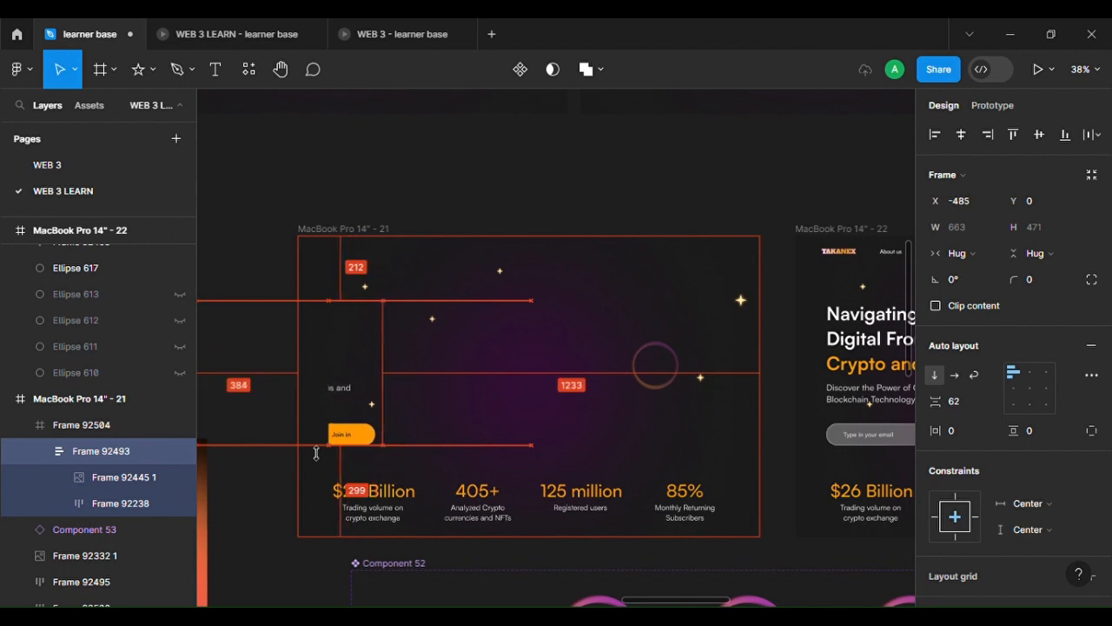
pyautogui.hotkey('alt', 'Left')
pyautogui.hotkey('alt', 'Left')
pyautogui.hotkey('alt', 'Left')
pyautogui.hotkey('alt', 'Left')
pyautogui.hotkey('alt', 'Left')
pyautogui.hotkey('alt', 'Left')
pyautogui.hotkey('alt', 'Left')
pyautogui.hotkey('alt', 'Left')
pyautogui.hotkey('alt', 'Left')
pyautogui.hotkey('alt', 'Left')
pyautogui.hotkey('alt', 'Left')
pyautogui.hotkey('alt', 'Left')
pyautogui.hotkey('alt', 'Left')
pyautogui.hotkey('alt', 'Left')
pyautogui.hotkey('alt', 'Left')
pyautogui.hotkey('alt', 'Left')
pyautogui.hotkey('alt', 'Left')
pyautogui.hotkey('alt', 'Left')
pyautogui.hotkey('alt', 'Left')
pyautogui.hotkey('alt', 'Left')
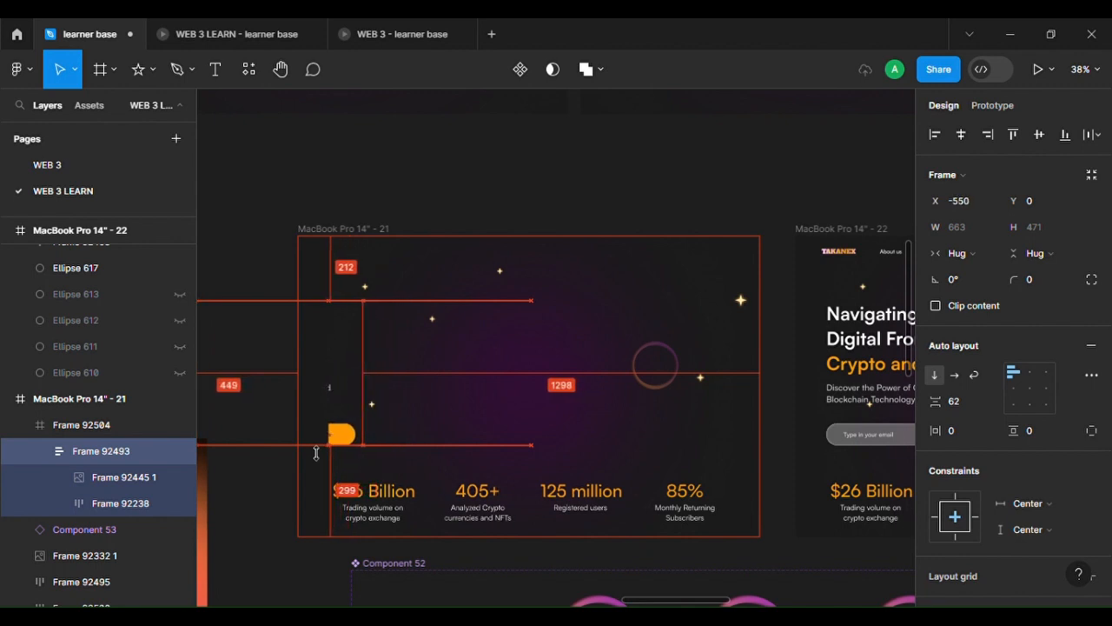
pyautogui.hotkey('alt', 'Left')
pyautogui.hotkey('alt', 'Left')
pyautogui.hotkey('alt', 'Left')
pyautogui.hotkey('alt', 'Left')
pyautogui.hotkey('alt', 'Left')
pyautogui.hotkey('alt', 'Left')
pyautogui.hotkey('alt', 'Left')
pyautogui.hotkey('alt', 'Left')
pyautogui.hotkey('alt', 'Left')
pyautogui.hotkey('alt', 'Left')
pyautogui.hotkey('alt', 'Left')
pyautogui.hotkey('alt', 'Left')
pyautogui.hotkey('alt', 'Left')
pyautogui.hotkey('alt', 'Left')
pyautogui.hotkey('alt', 'Left')
pyautogui.hotkey('alt', 'Left')
pyautogui.hotkey('alt', 'Left')
pyautogui.hotkey('alt', 'Left')
pyautogui.hotkey('alt', 'Left')
pyautogui.hotkey('alt', 'Left')
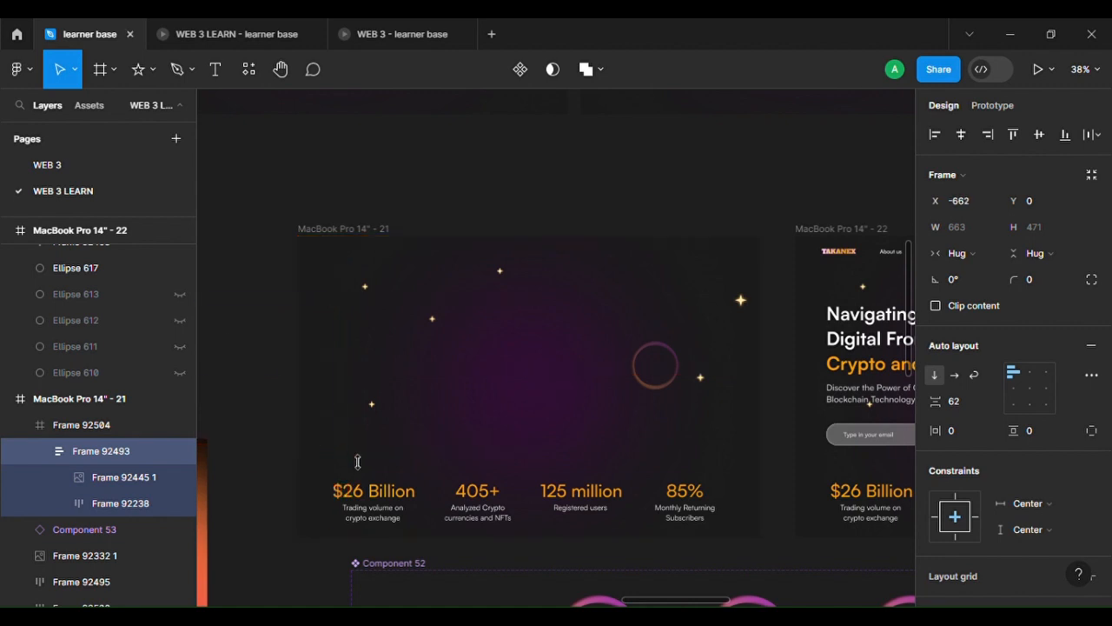
# Move the ring component out of MacBook Pro 14" - 21 onto the canvas above it at X 6024, Y 664.
pyautogui.click(677, 394)
pyautogui.scroll(-1, 677, 394)
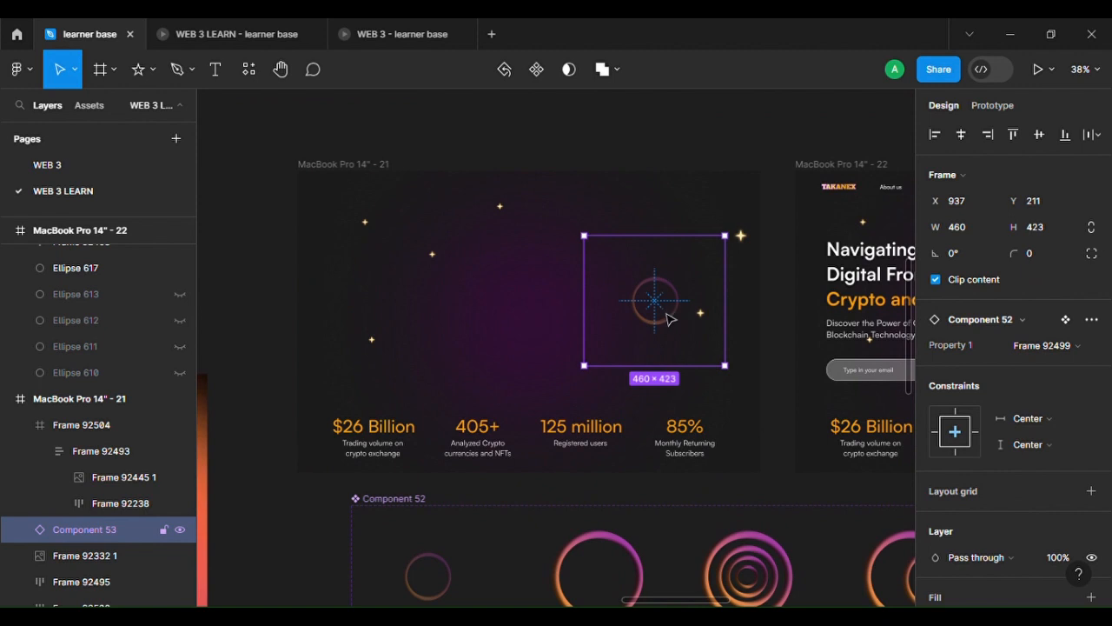
pyautogui.moveTo(669, 319); pyautogui.dragTo(653, 247)
pyautogui.scroll(-1, 653, 246)
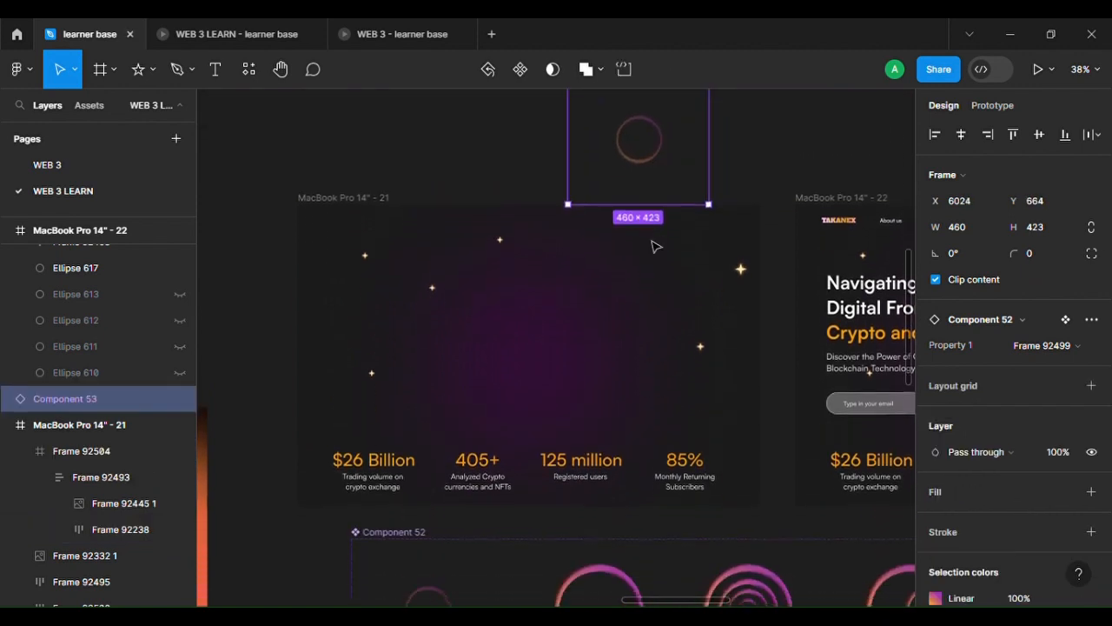
# Scale the statistics row in MacBook Pro 14" - 21 down to 618 × 68.5 and center it horizontally in the frame.
pyautogui.click(598, 470)
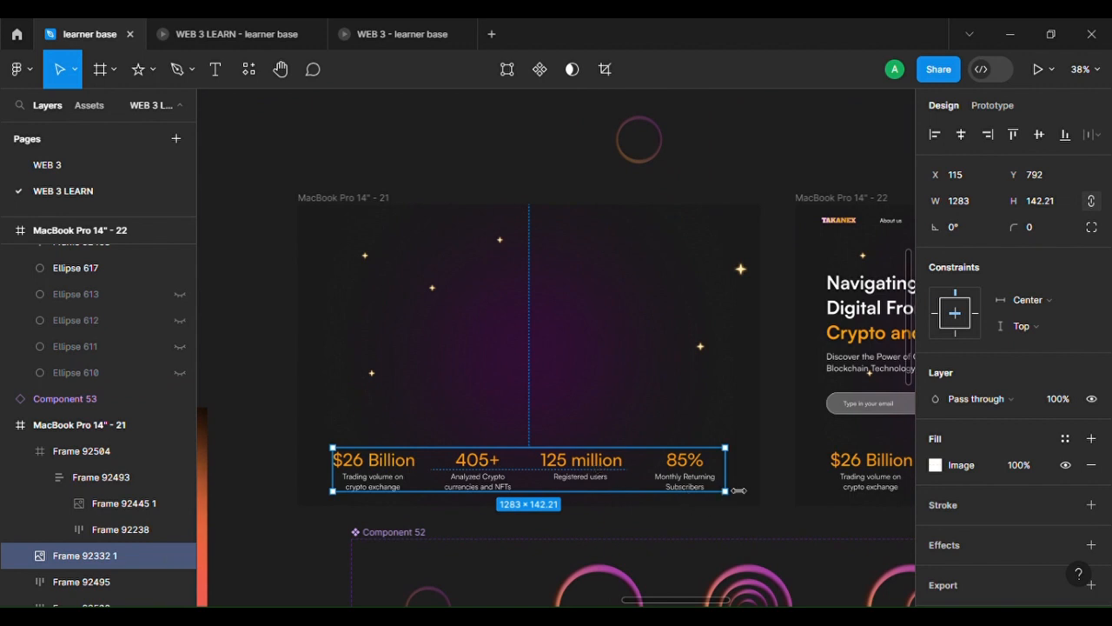
pyautogui.press('k')
pyautogui.moveTo(737, 491); pyautogui.dragTo(589, 474)
pyautogui.moveTo(554, 476); pyautogui.dragTo(524, 476)
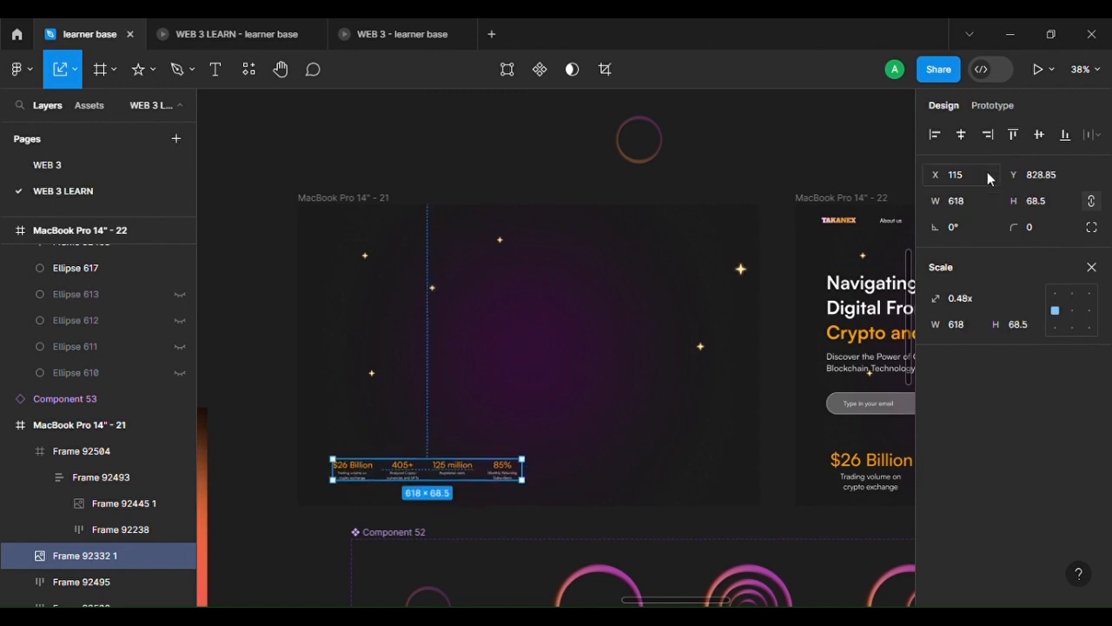
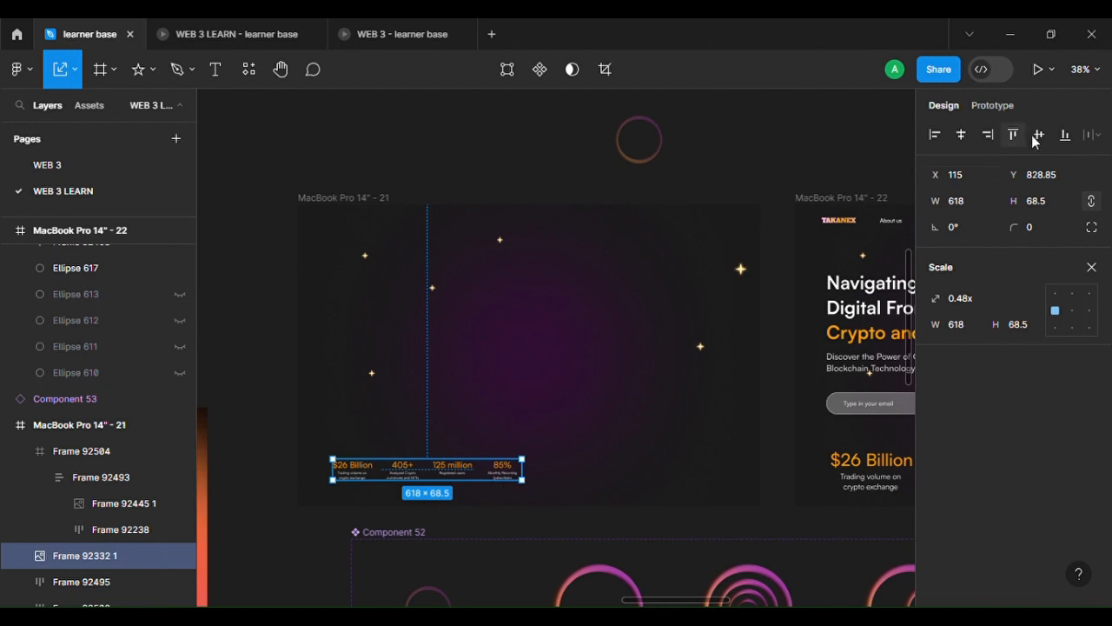
pyautogui.click(961, 136)
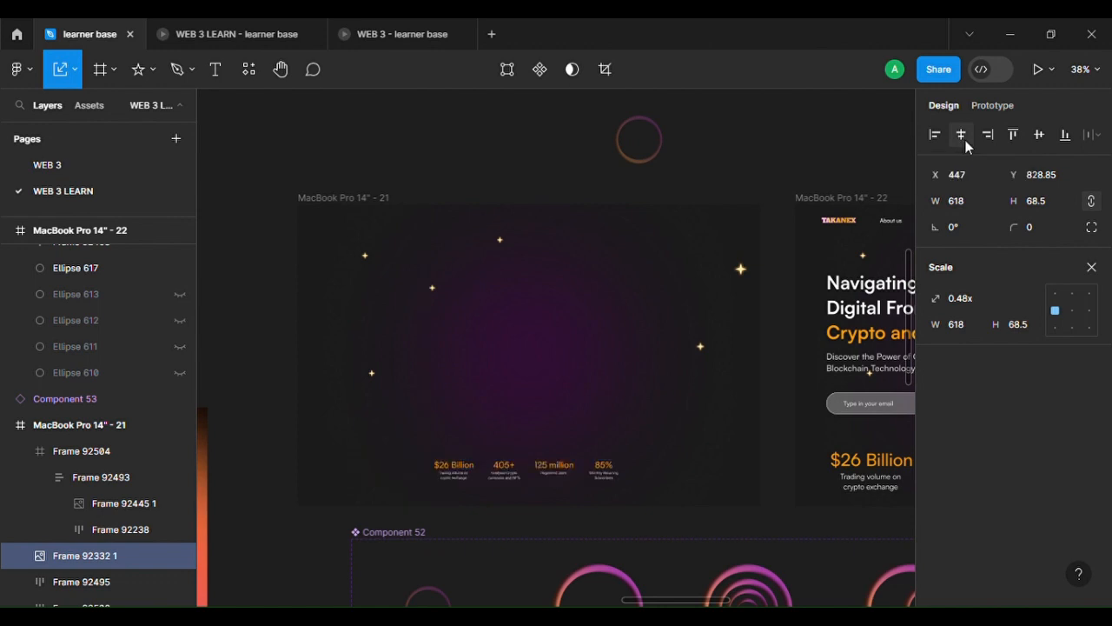
pyautogui.click(1092, 267)
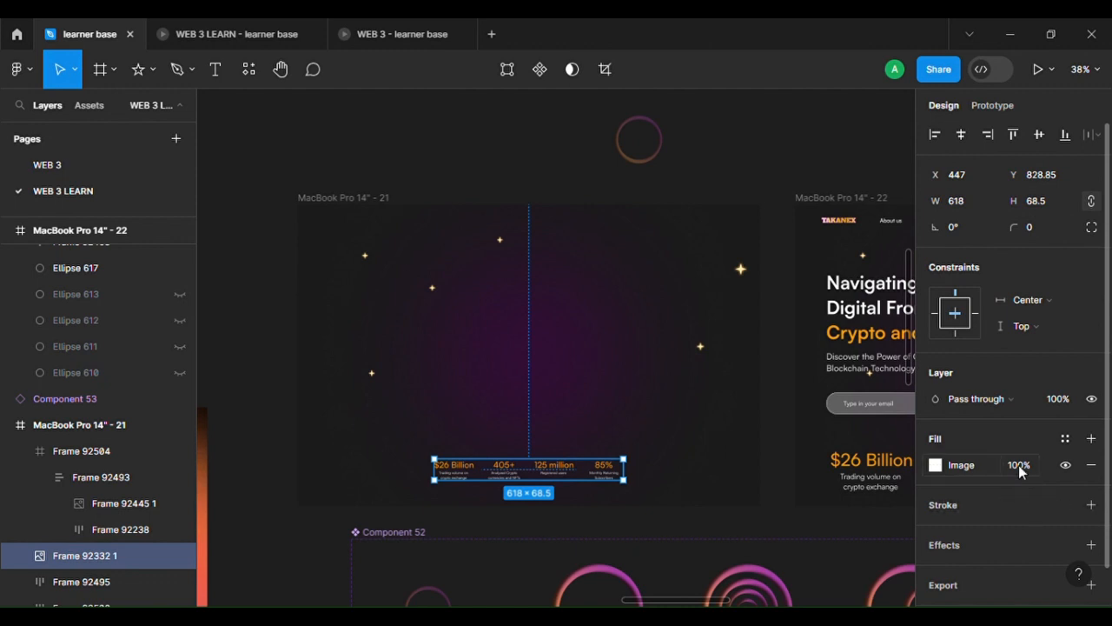
# Set the layer opacity of the shrunken statistics row in MacBook Pro 14" - 21 to 0%.
pyautogui.scroll(-2, 1032, 484)
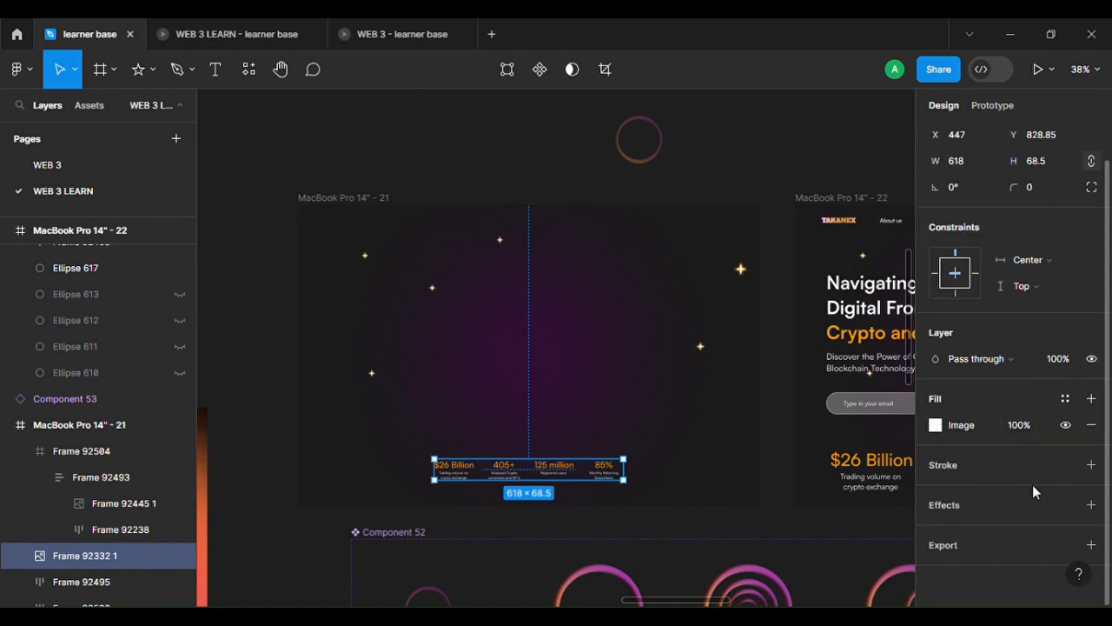
pyautogui.click(1060, 366)
pyautogui.write('0')
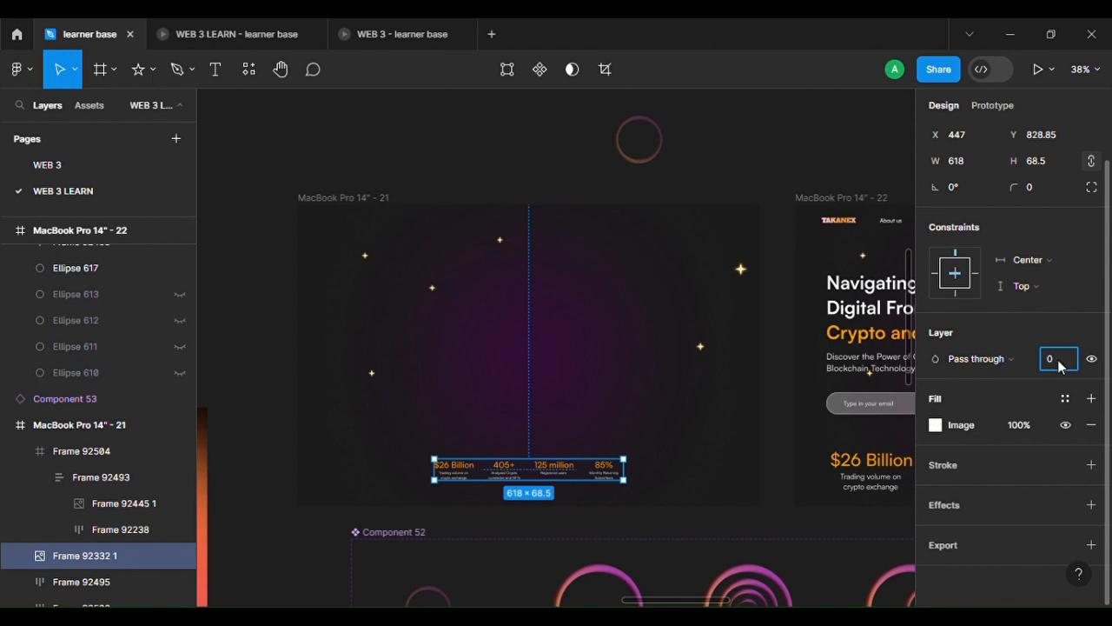
pyautogui.press('Return')
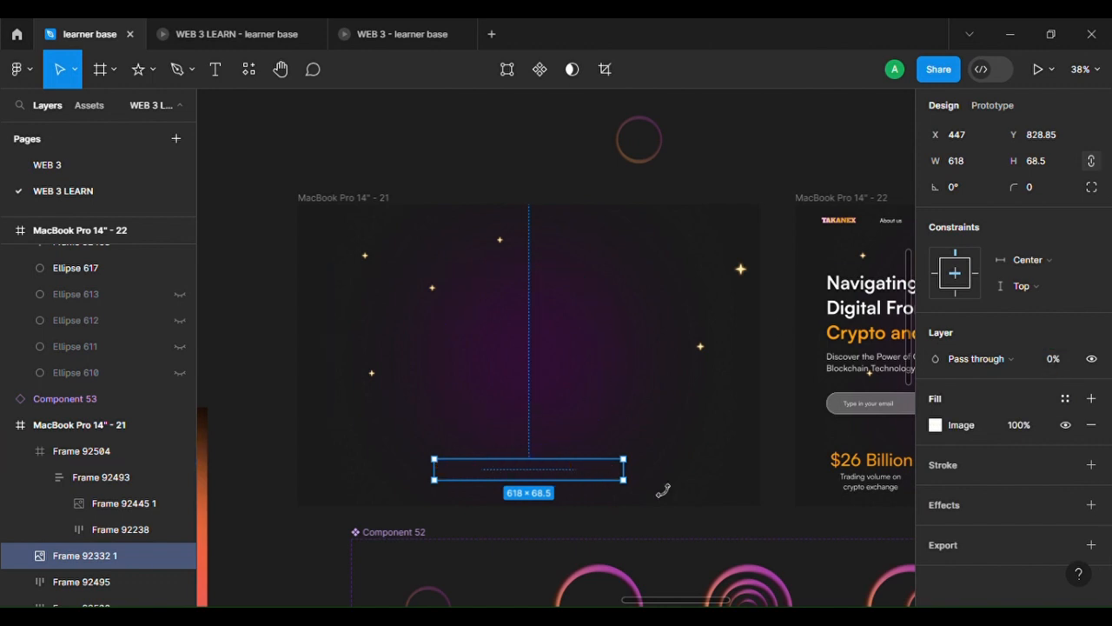
# Duplicate the MacBook Pro 14" - 22 frame alongside the original at X 8376, Y 1087.
pyautogui.hscroll(10, 663, 491)
pyautogui.scroll(-5, 632, 448)
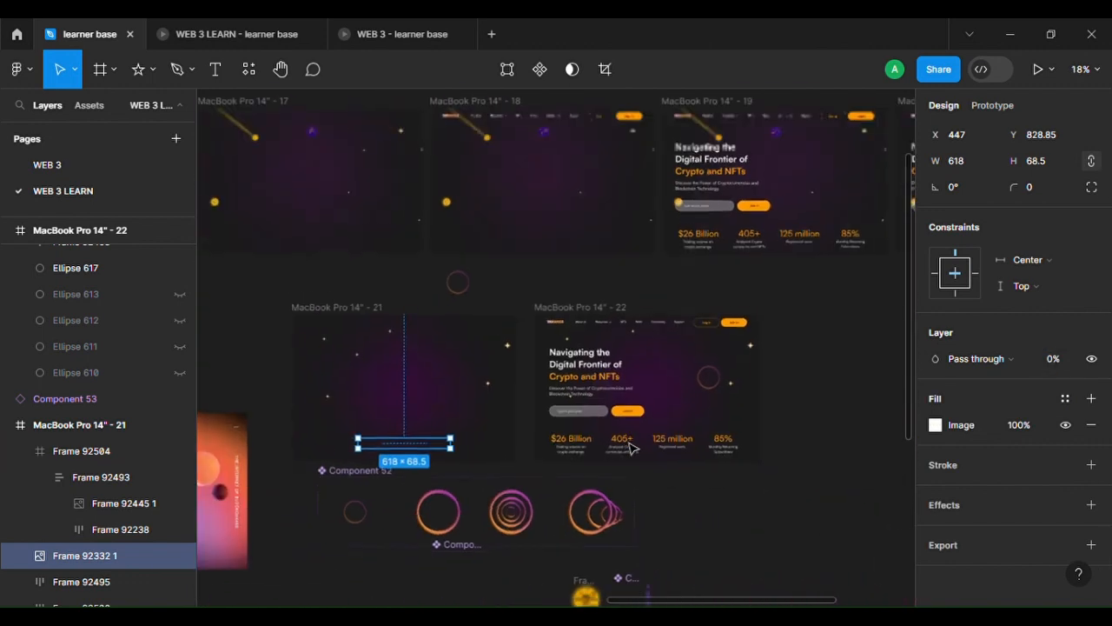
pyautogui.hscroll(3, 635, 447)
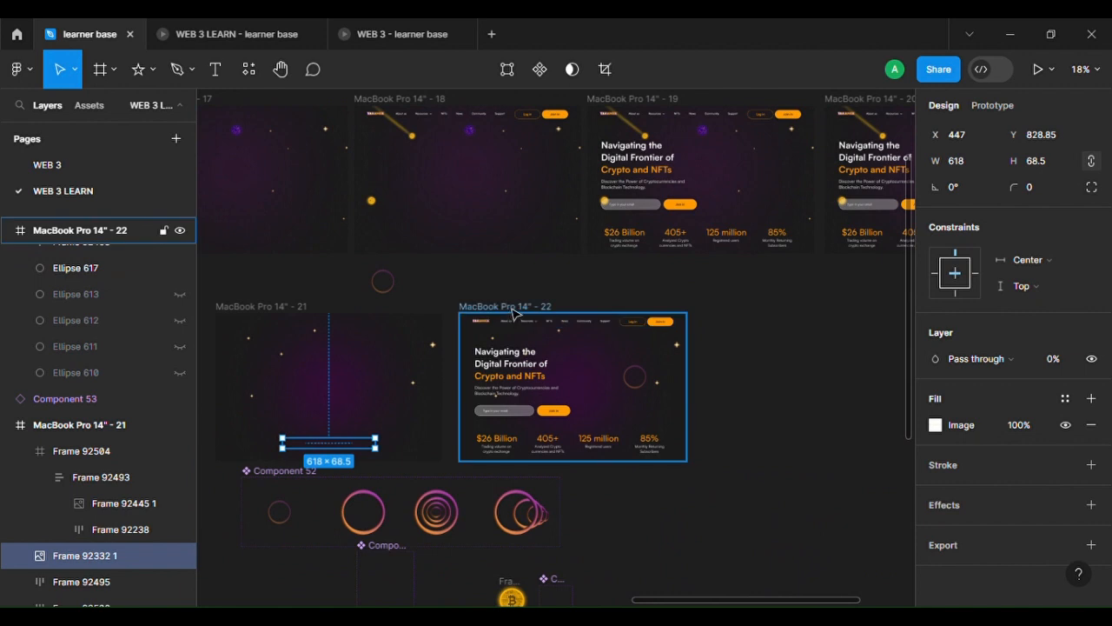
pyautogui.moveTo(514, 315); pyautogui.dragTo(755, 313)
# Delete the hero text frame, the statistics row and the ring component from MacBook Pro 14" - 22.
pyautogui.scroll(2, 543, 385)
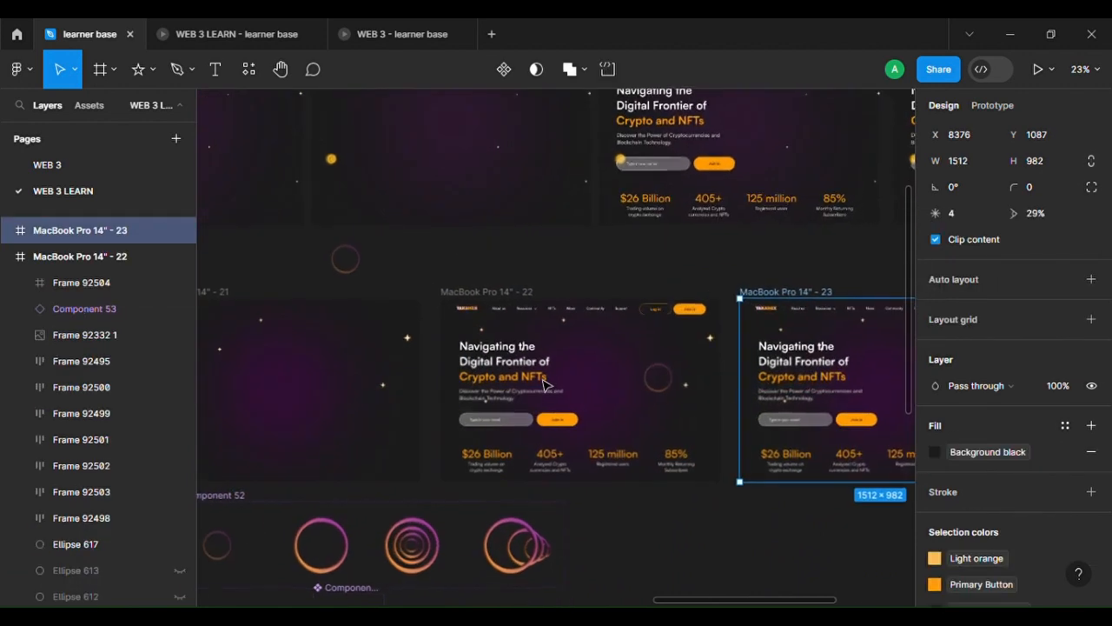
pyautogui.scroll(-3, 541, 378)
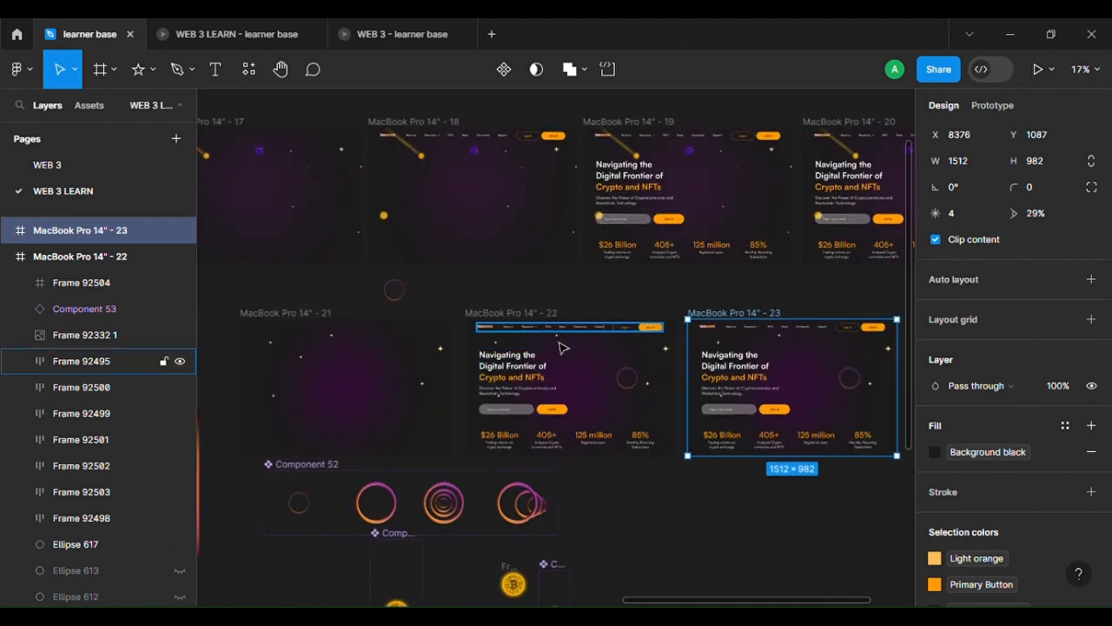
pyautogui.scroll(3, 565, 348)
pyautogui.hscroll(-1, 571, 370)
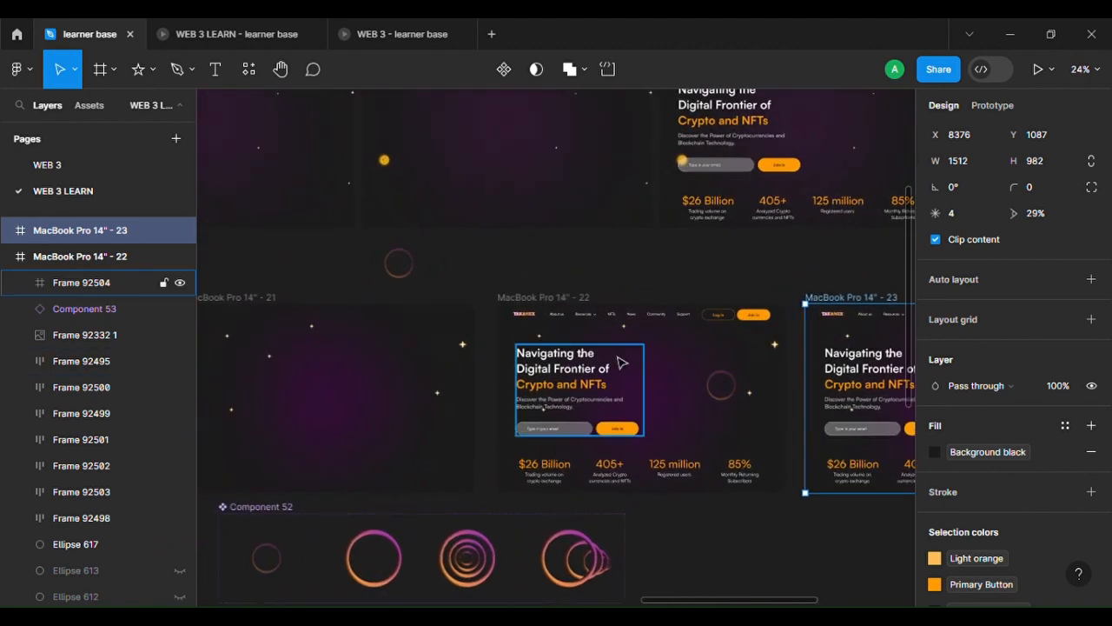
pyautogui.click(624, 372)
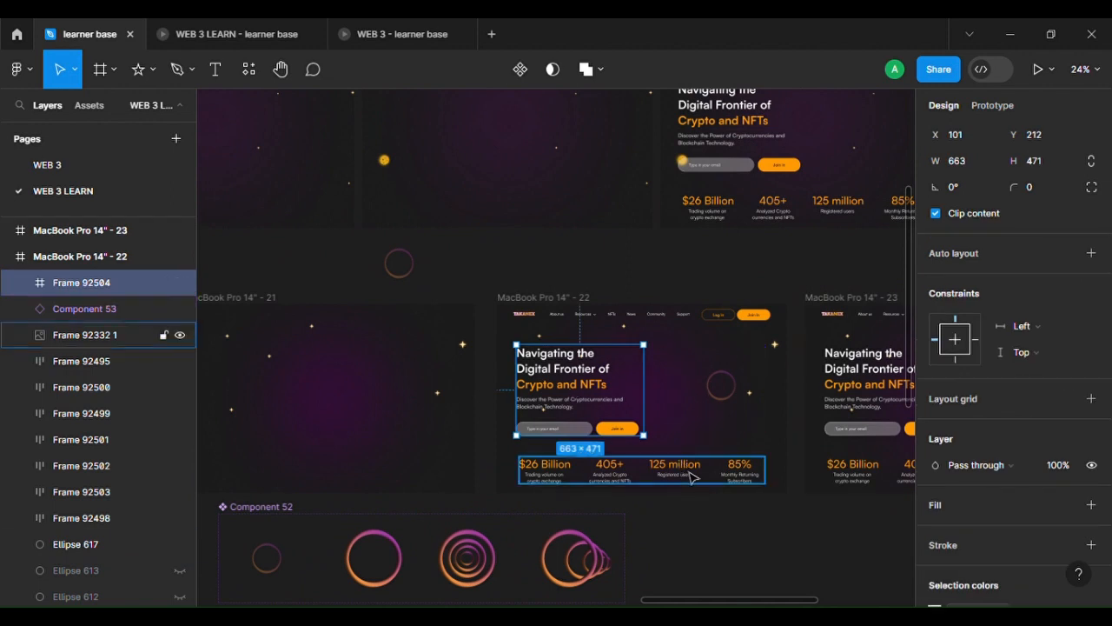
pyautogui.hscroll(1, 689, 473)
pyautogui.click(659, 465)
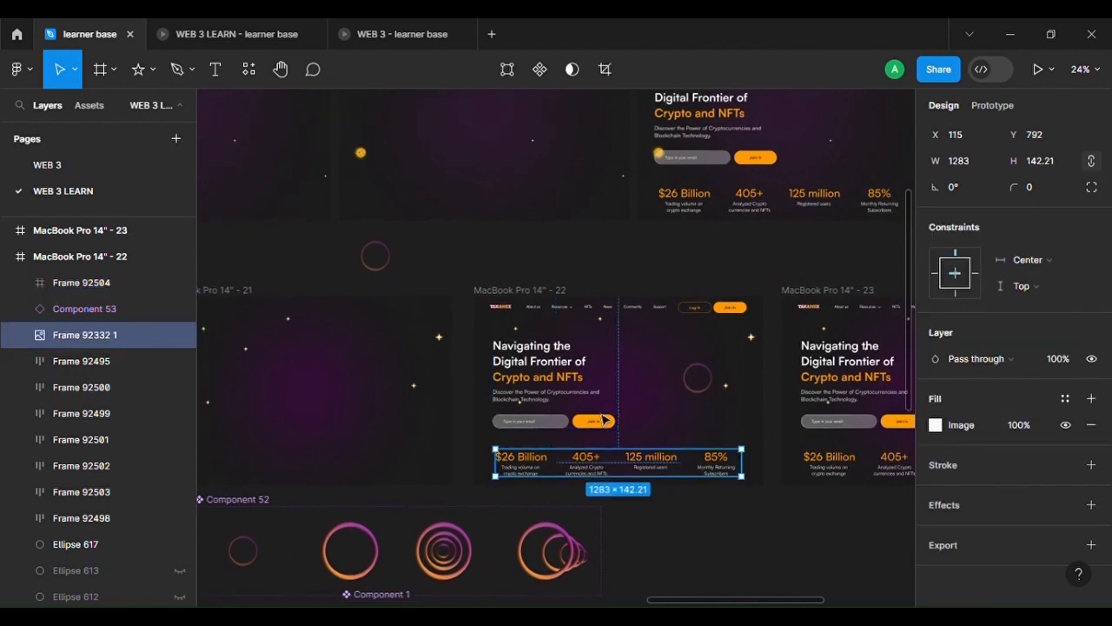
pyautogui.keyDown('shift'); pyautogui.click(557, 385); pyautogui.keyUp('shift')
pyautogui.press('Delete')
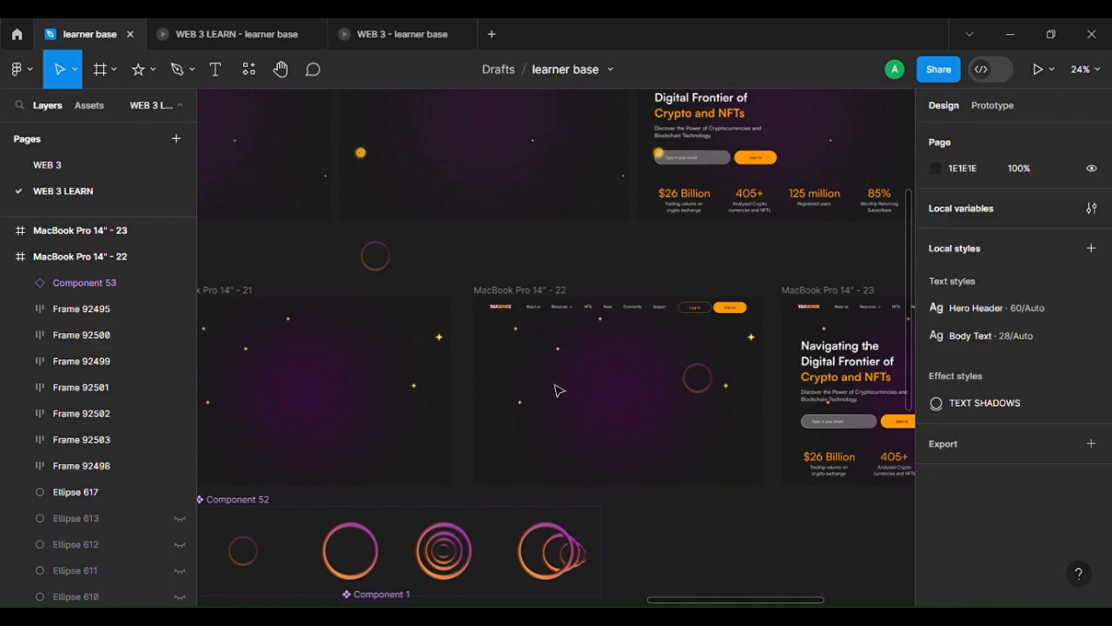
pyautogui.click(719, 386)
pyautogui.press('Delete')
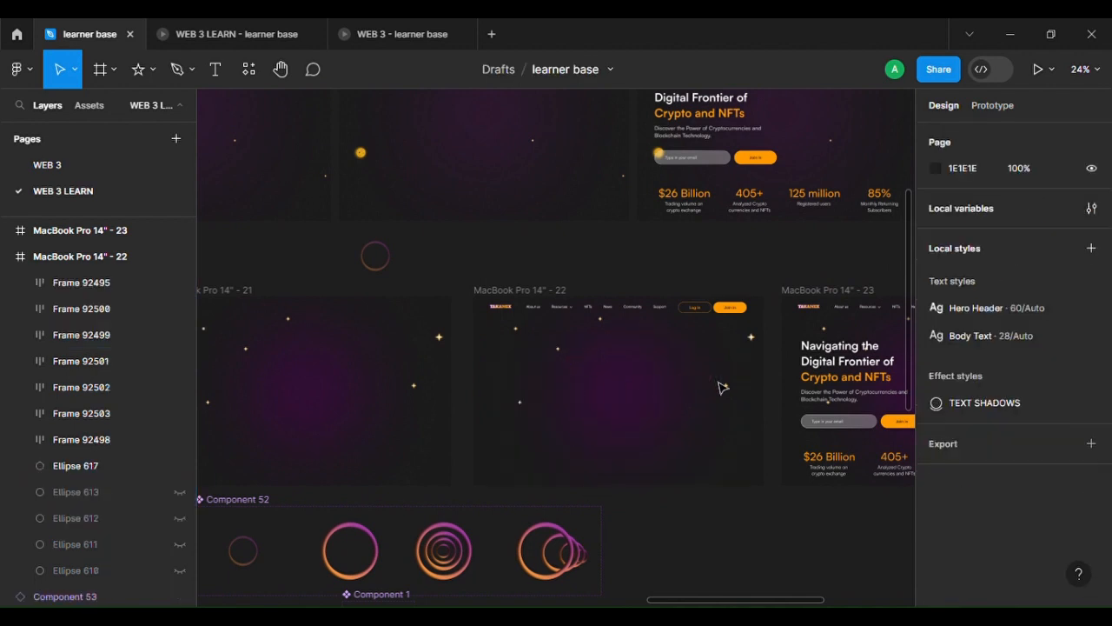
# Copy the hidden hero text frame and transparent statistics row from MacBook Pro 14" - 21 into MacBook Pro 14" - 22.
pyautogui.click(237, 405)
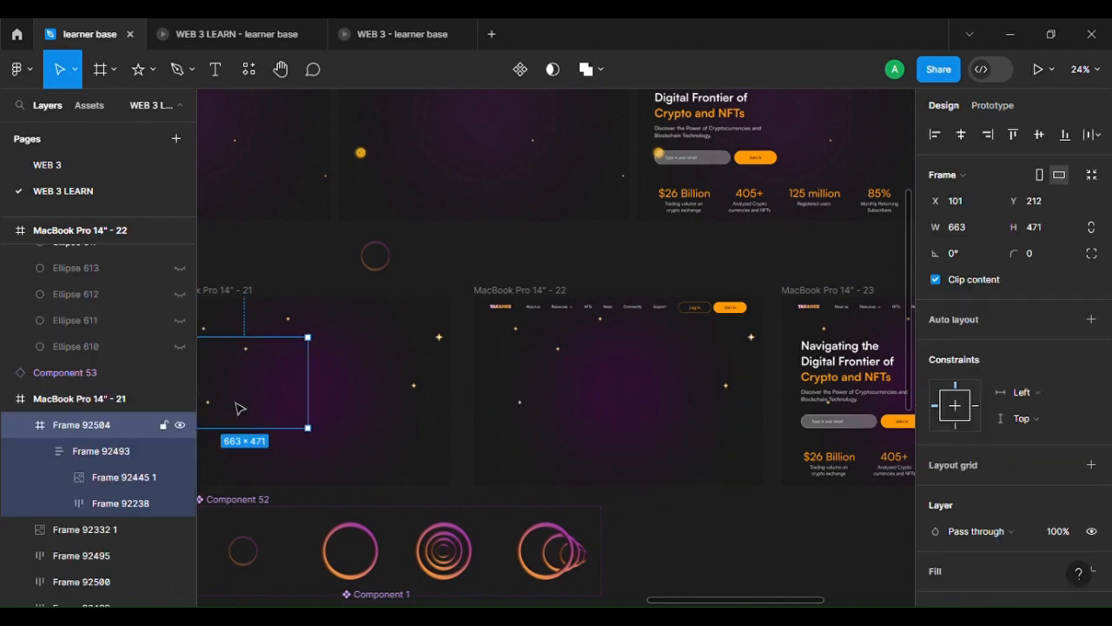
pyautogui.keyDown('shift'); pyautogui.click(319, 477); pyautogui.keyUp('shift')
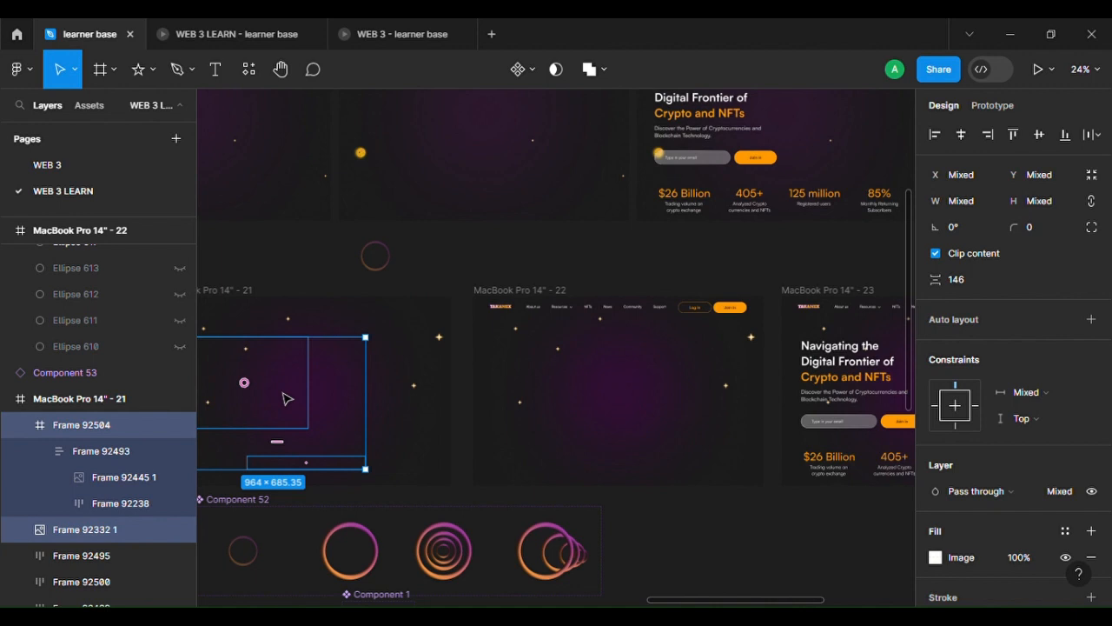
pyautogui.hotkey('ctrl', 'd')
pyautogui.press('Delete')
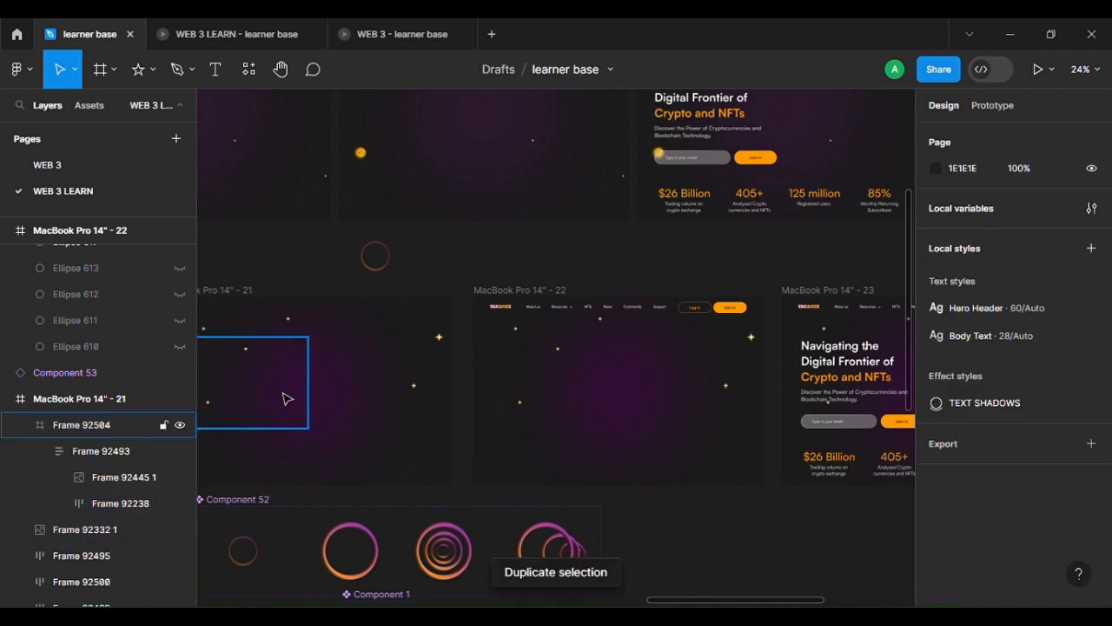
pyautogui.click(527, 294)
pyautogui.hotkey('ctrl', 'z')
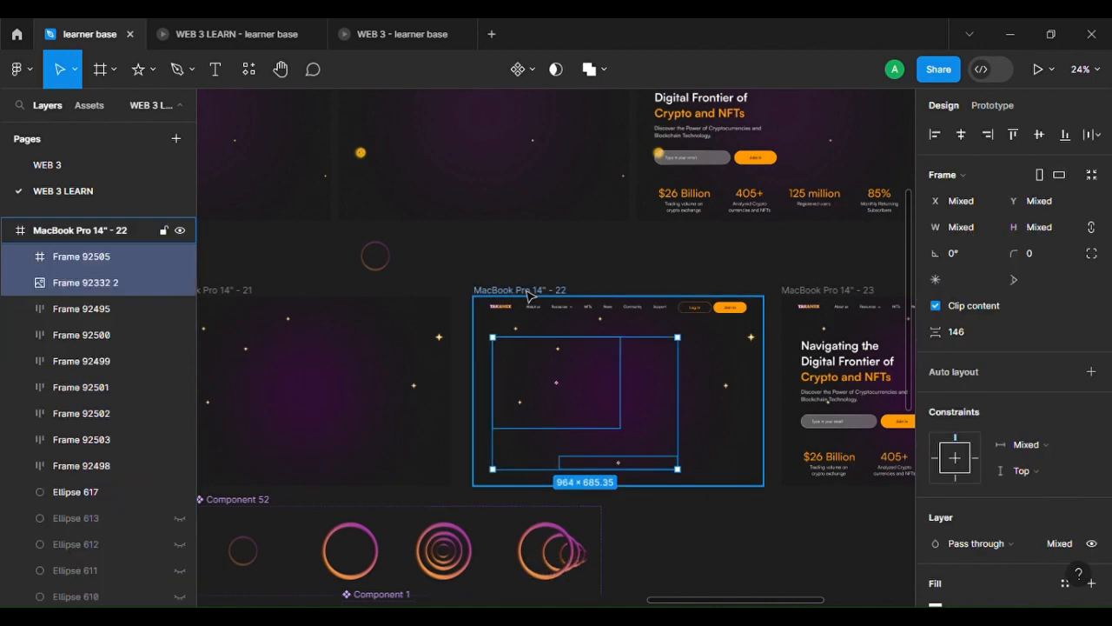
pyautogui.hscroll(-3, 511, 362)
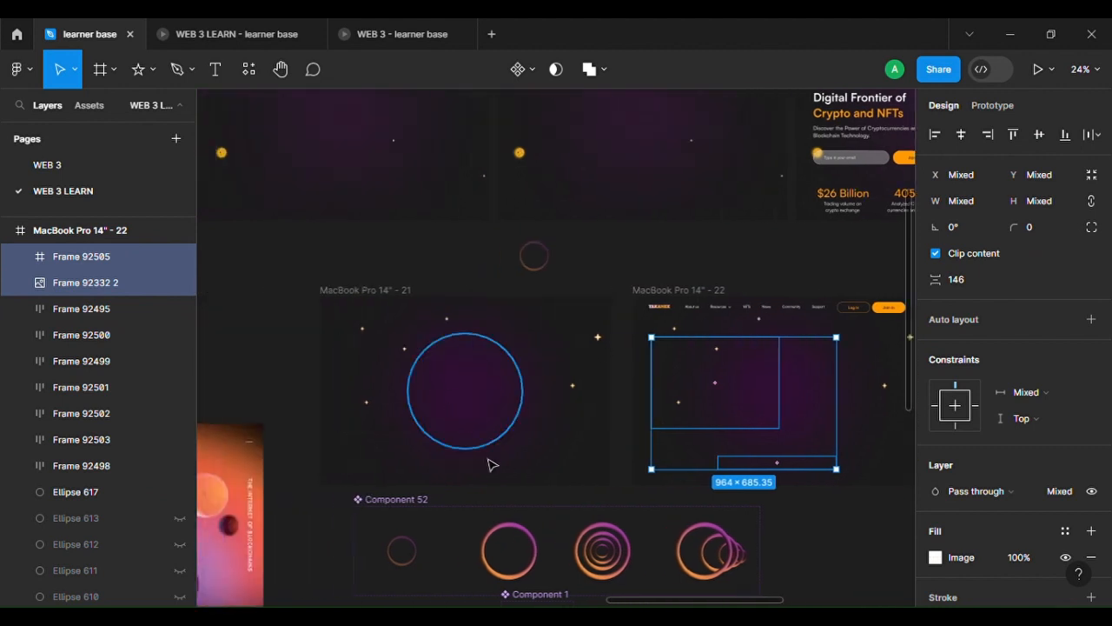
pyautogui.hscroll(3, 715, 382)
pyautogui.hscroll(1, 747, 386)
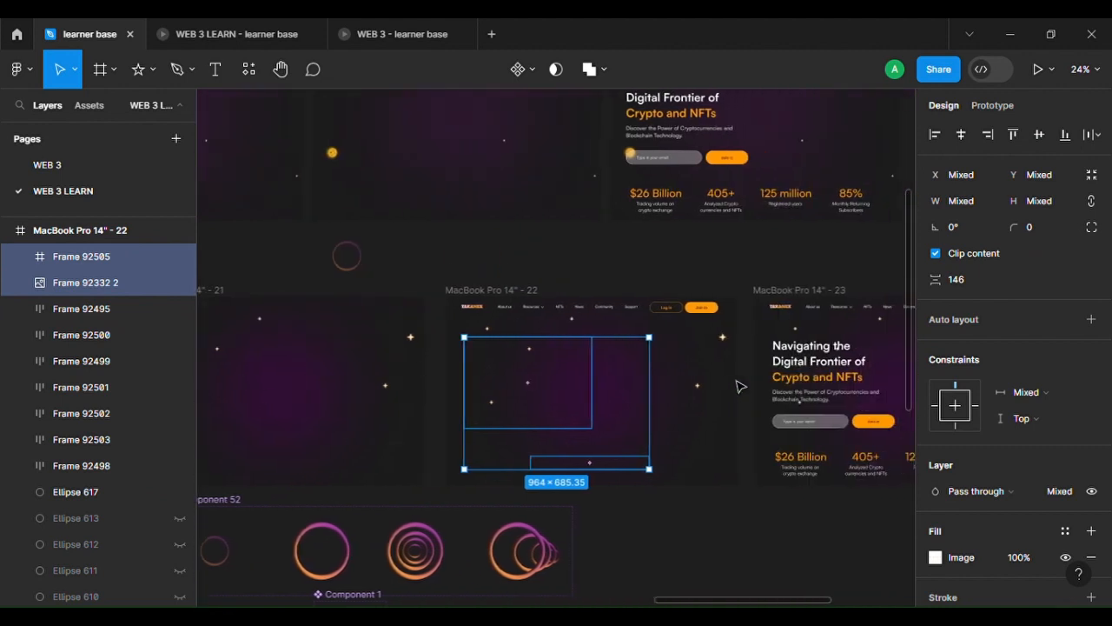
pyautogui.click(730, 545)
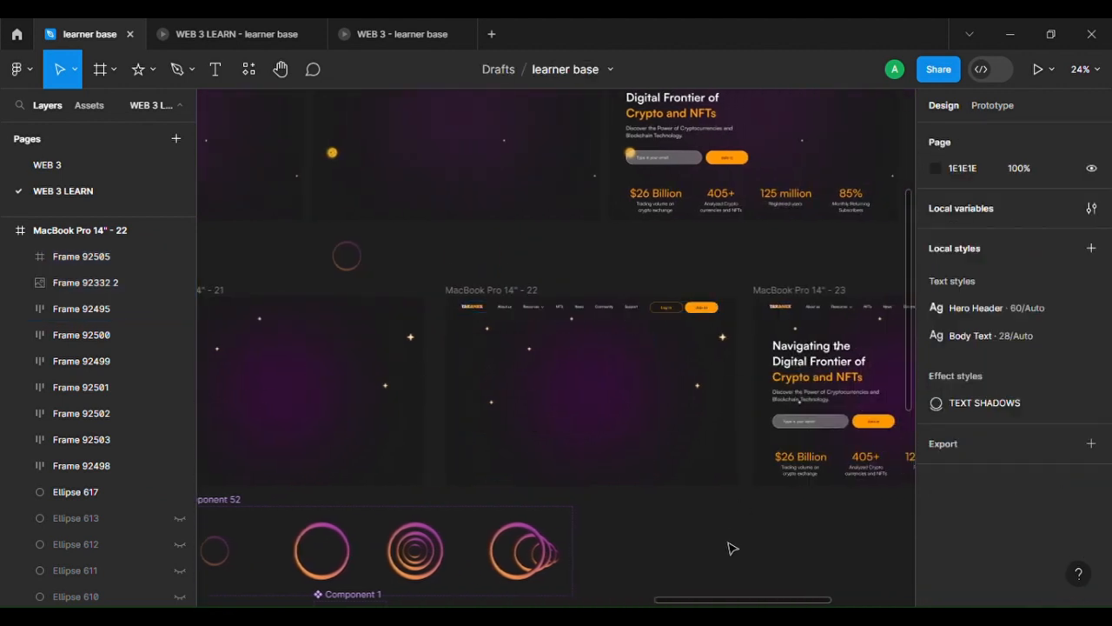
# Examine the hero text, statistics row and ring component in MacBook Pro 14" - 23 against the hidden hero text in MacBook Pro 14" - 22.
pyautogui.hscroll(3, 730, 546)
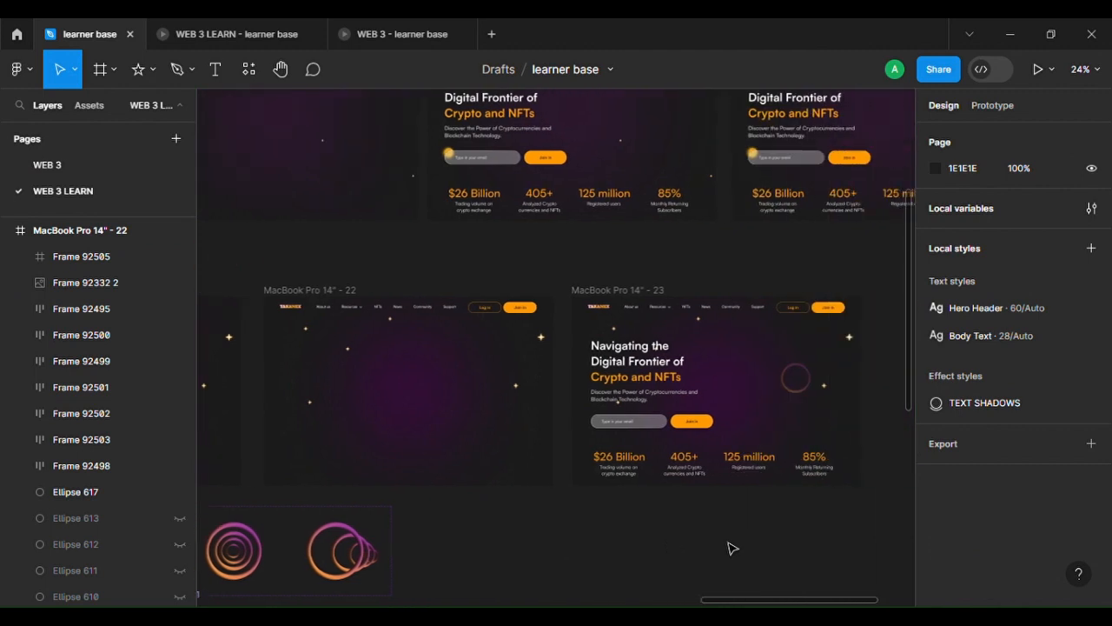
pyautogui.click(360, 386)
pyautogui.click(688, 382)
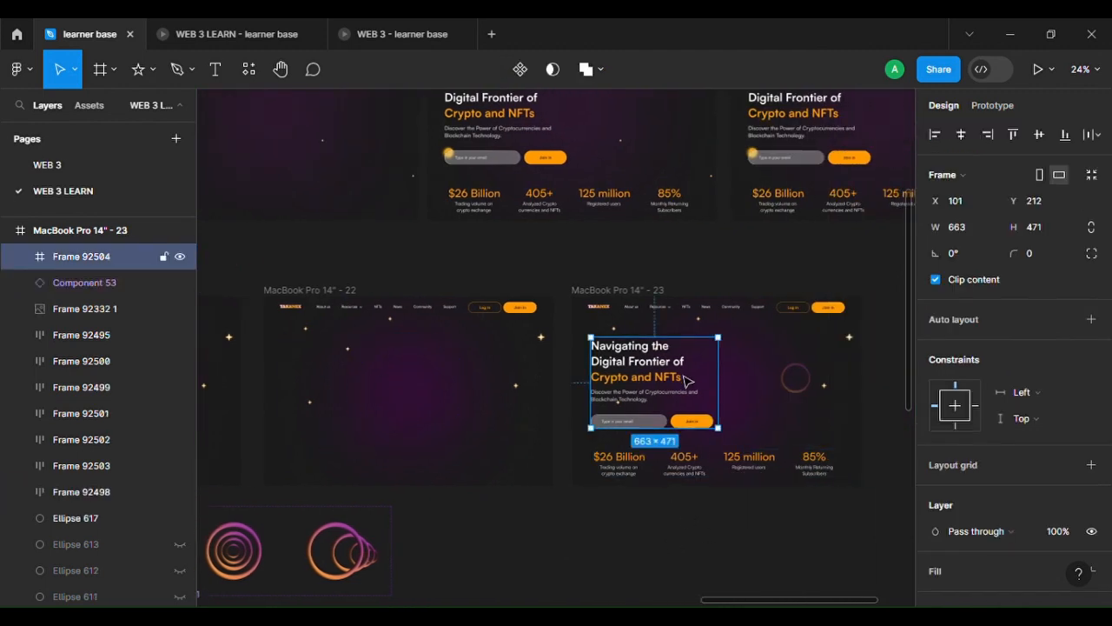
pyautogui.click(377, 384)
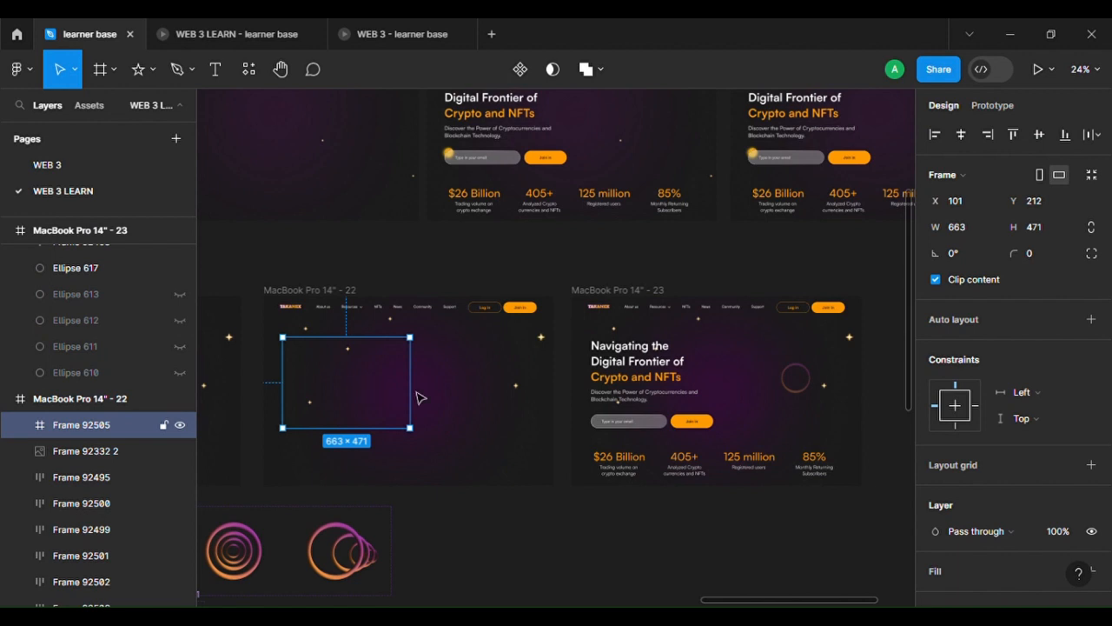
pyautogui.click(656, 392)
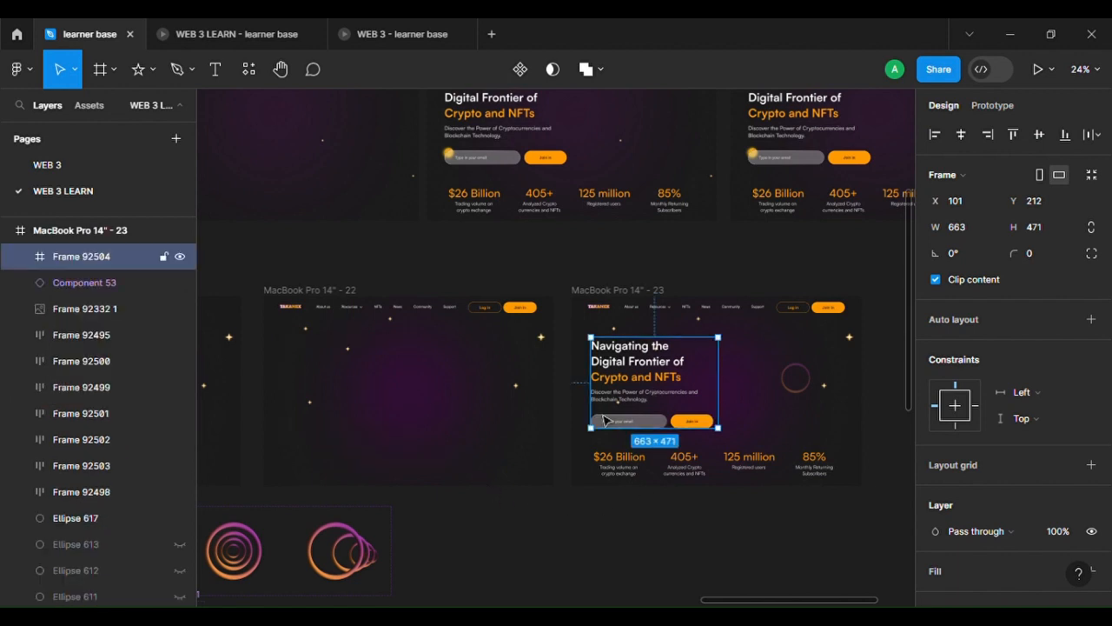
pyautogui.click(725, 471)
pyautogui.hscroll(4, 815, 428)
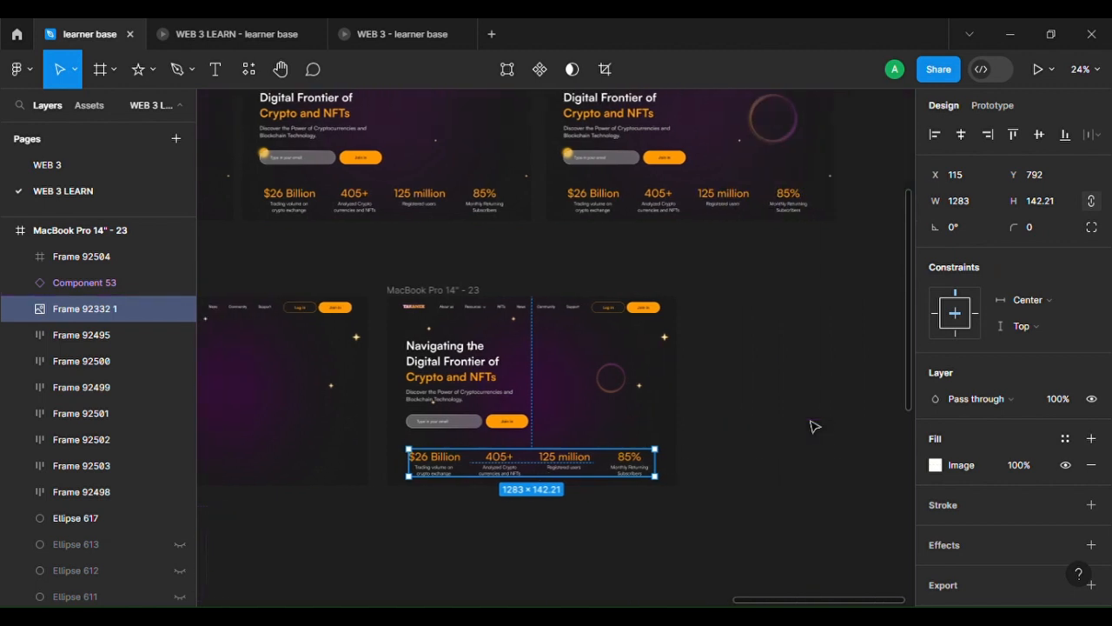
pyautogui.click(598, 365)
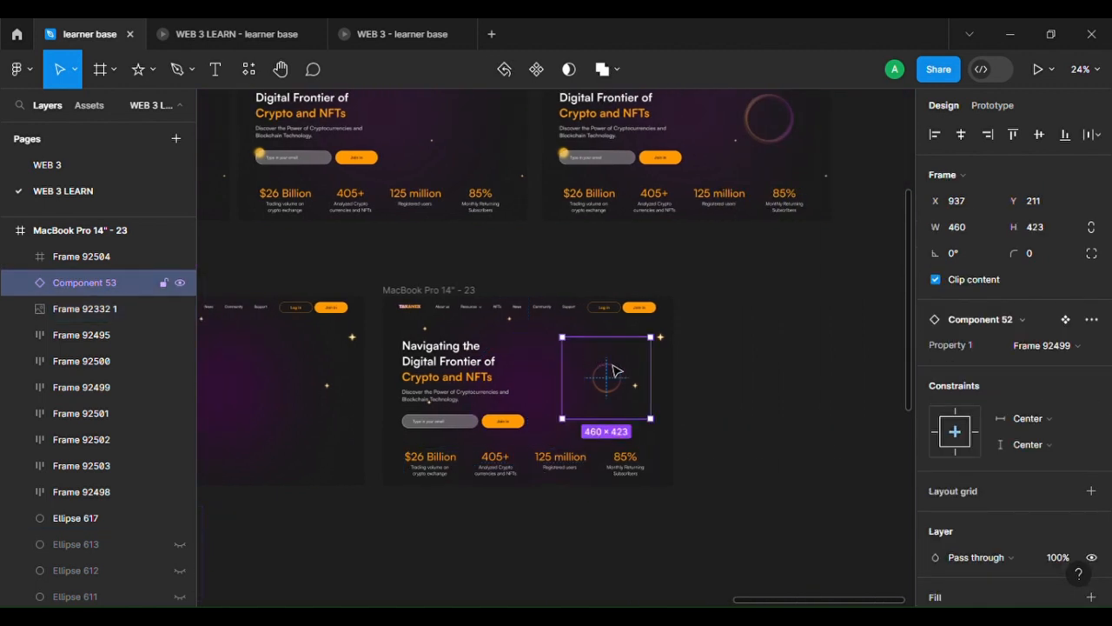
# Duplicate MacBook Pro 14" - 23 without its ring component at X 9984, Y 1087, and place the ring in the duplicate.
pyautogui.moveTo(599, 365); pyautogui.dragTo(770, 504)
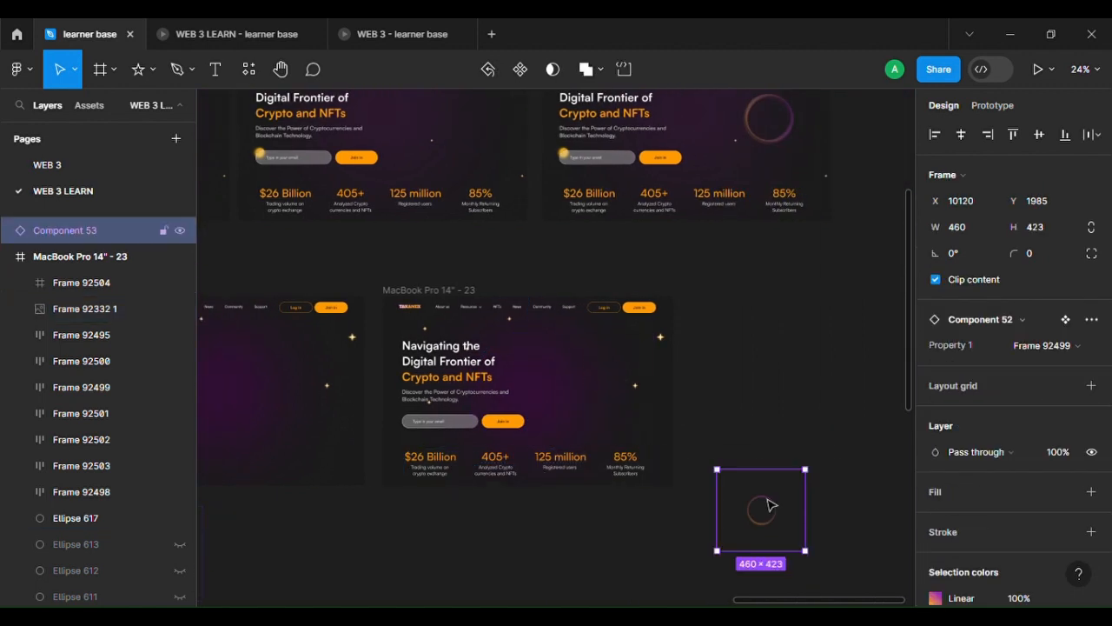
pyautogui.click(439, 295)
pyautogui.moveTo(438, 296); pyautogui.dragTo(745, 298)
pyautogui.hscroll(3, 729, 308)
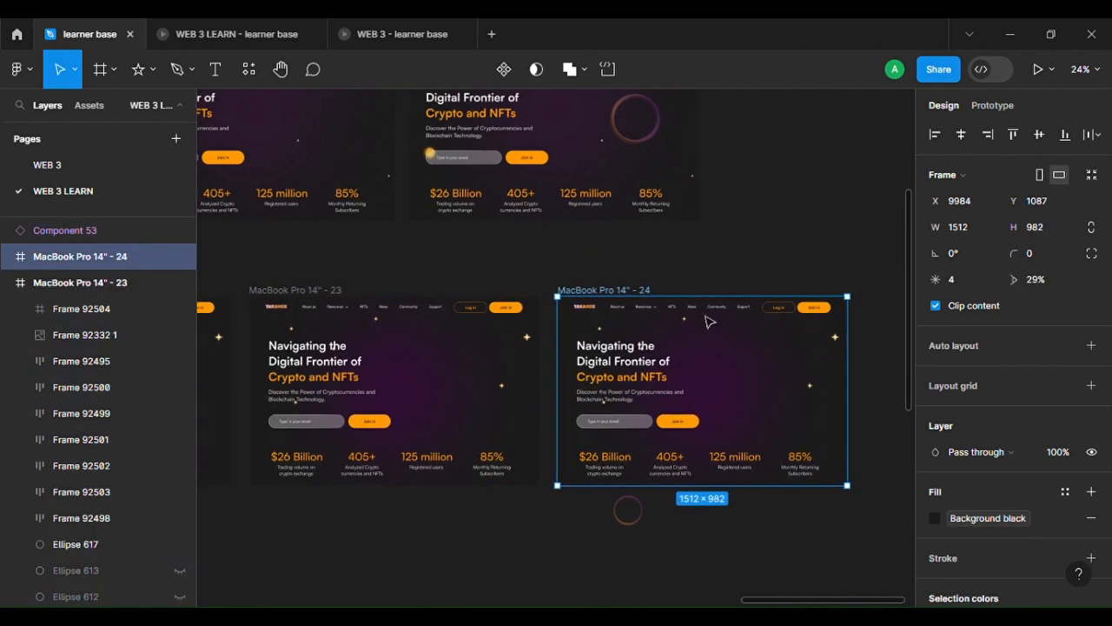
pyautogui.moveTo(625, 509); pyautogui.dragTo(781, 381)
pyautogui.click(757, 256)
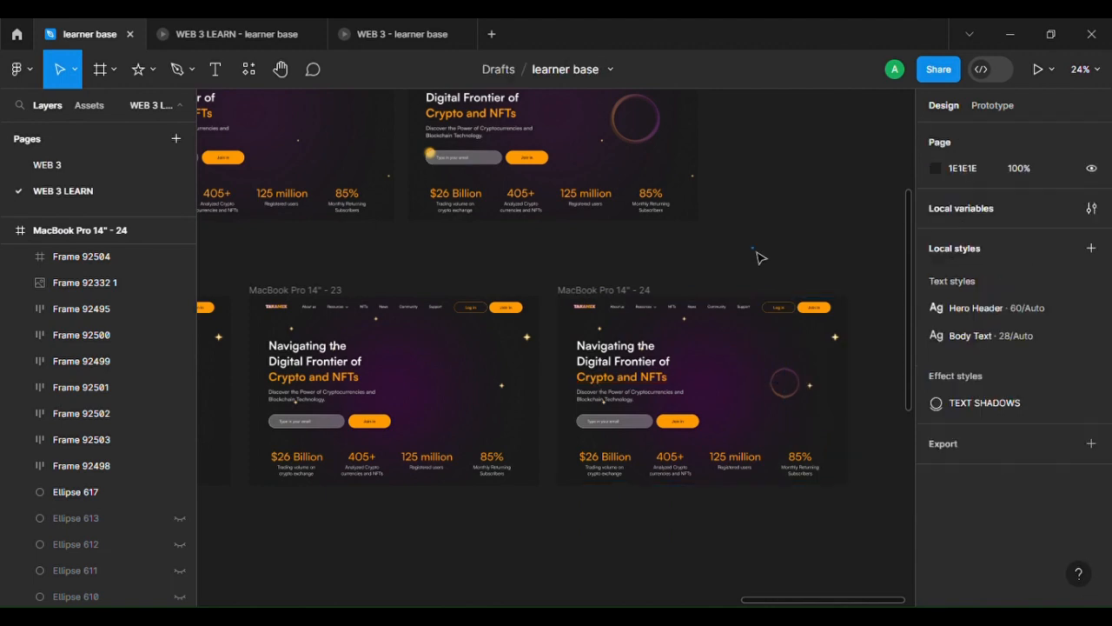
# Add a prototype connection from MacBook Pro 14" - 21 to MacBook Pro 14" - 22.
pyautogui.scroll(-5, 757, 255)
pyautogui.scroll(5, 466, 297)
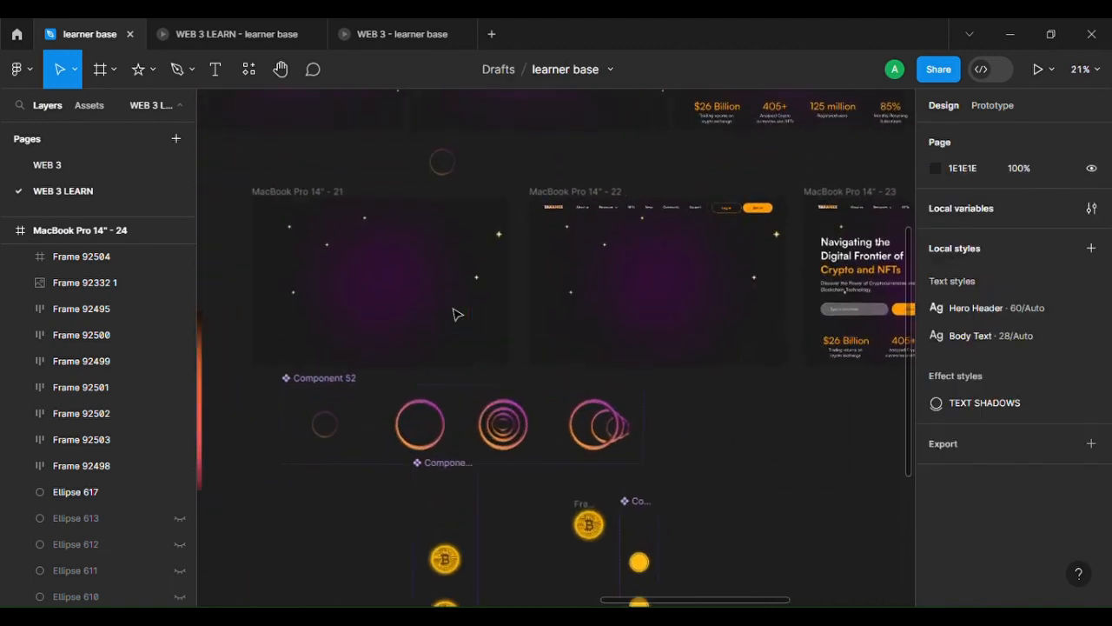
pyautogui.scroll(-2, 458, 314)
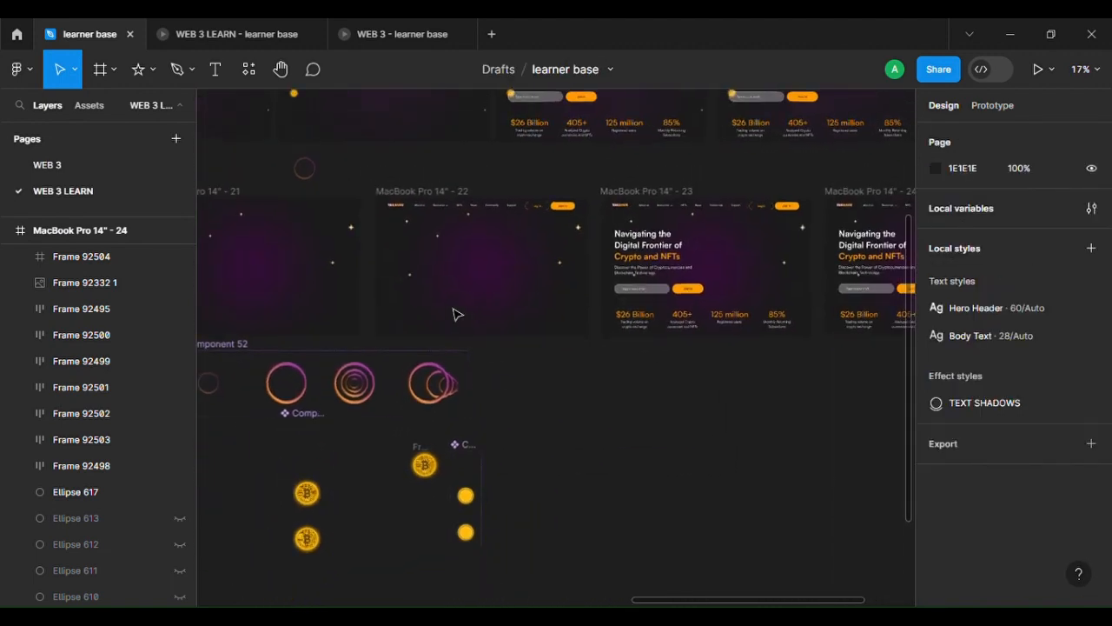
pyautogui.click(352, 198)
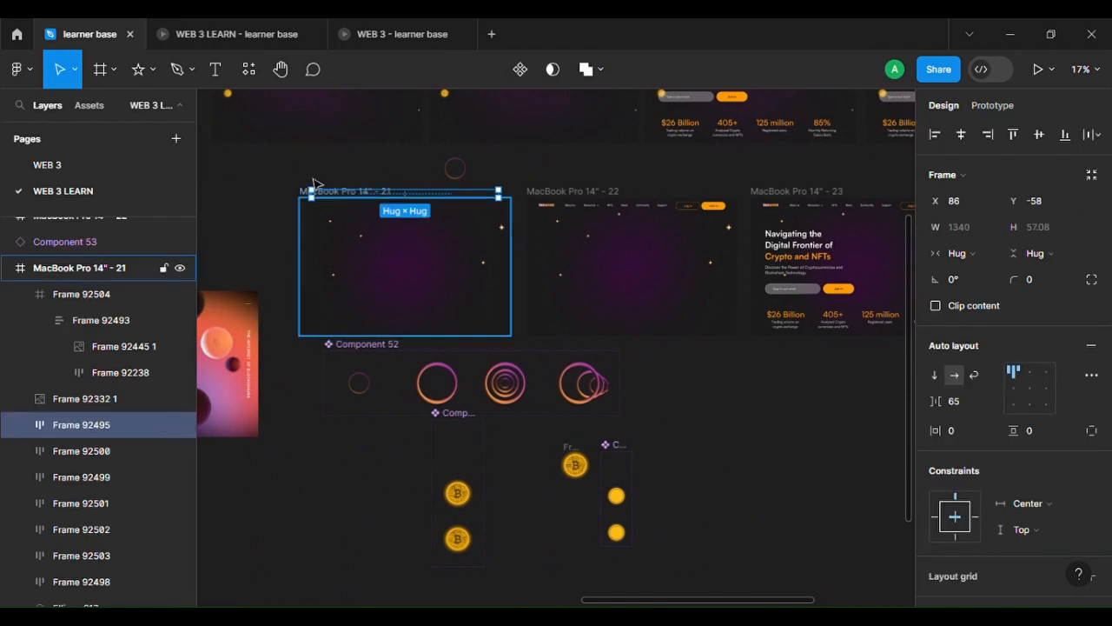
pyautogui.click(301, 183)
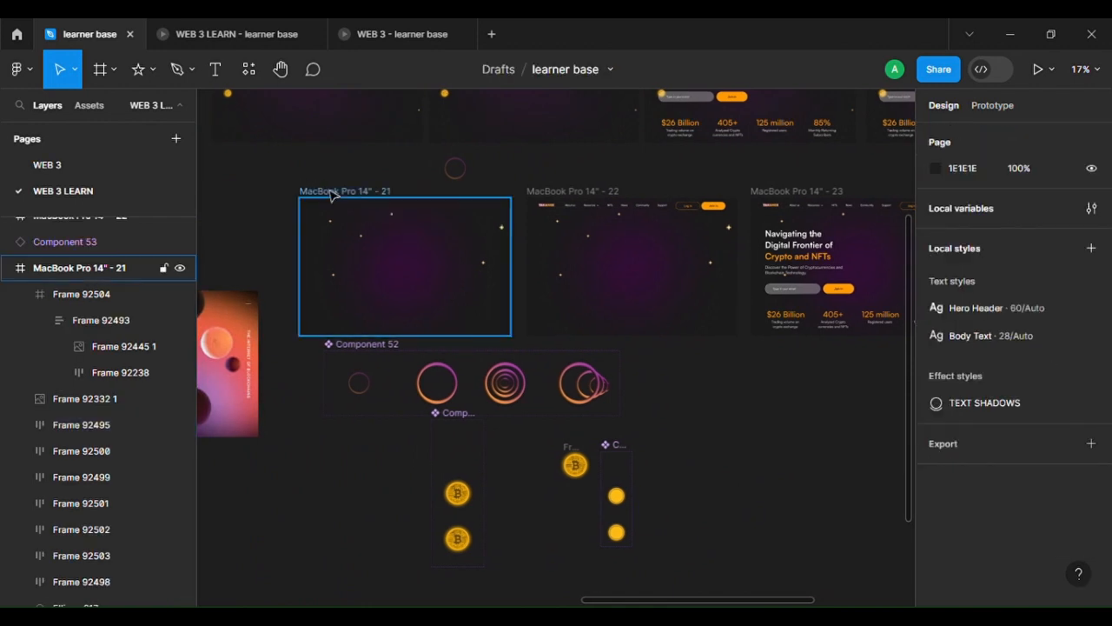
pyautogui.hotkey('shift', 'e')
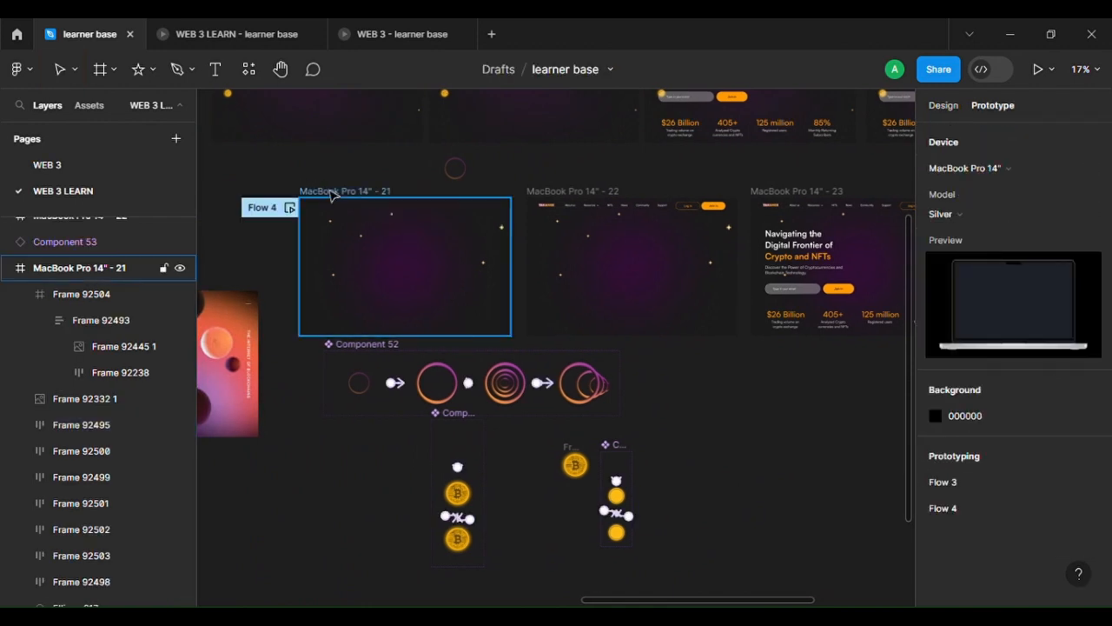
pyautogui.click(382, 195)
pyautogui.moveTo(511, 267); pyautogui.dragTo(652, 320)
# Trigger the MacBook Pro 14" - 21 transition after a 1 ms delay and set its animation duration to 1000 ms.
pyautogui.click(470, 318)
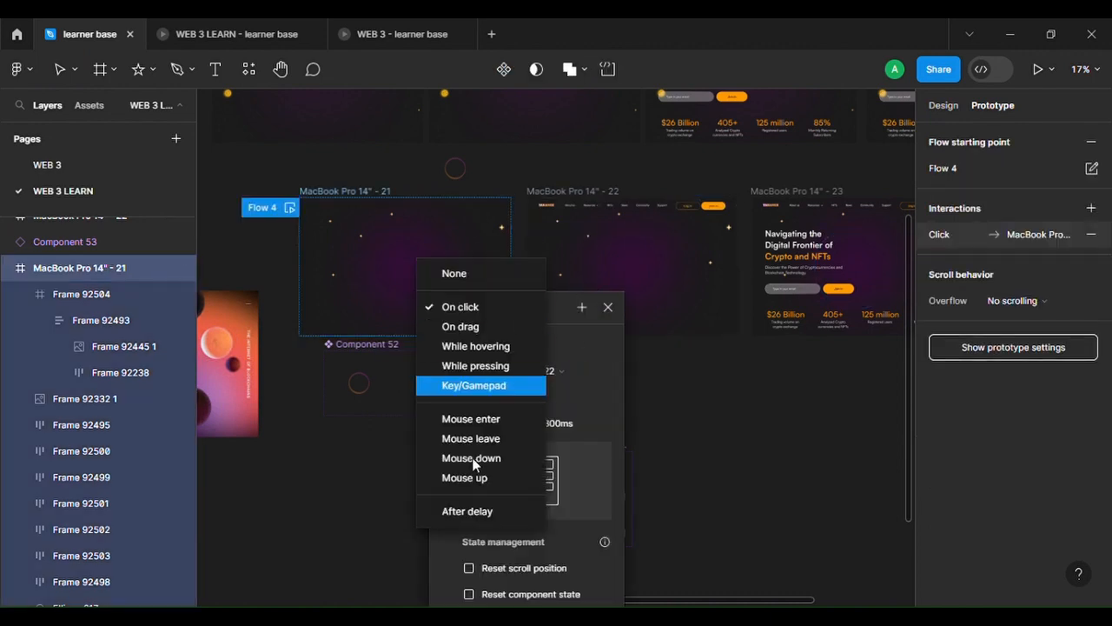
pyautogui.click(477, 519)
pyautogui.click(466, 342)
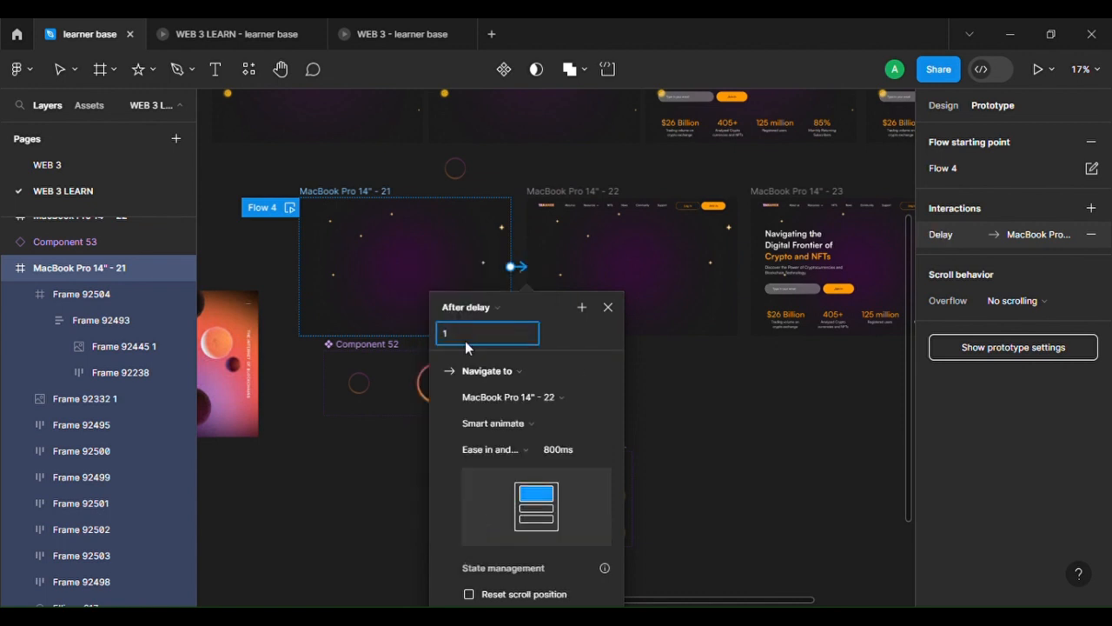
pyautogui.click(574, 450)
pyautogui.write('100')
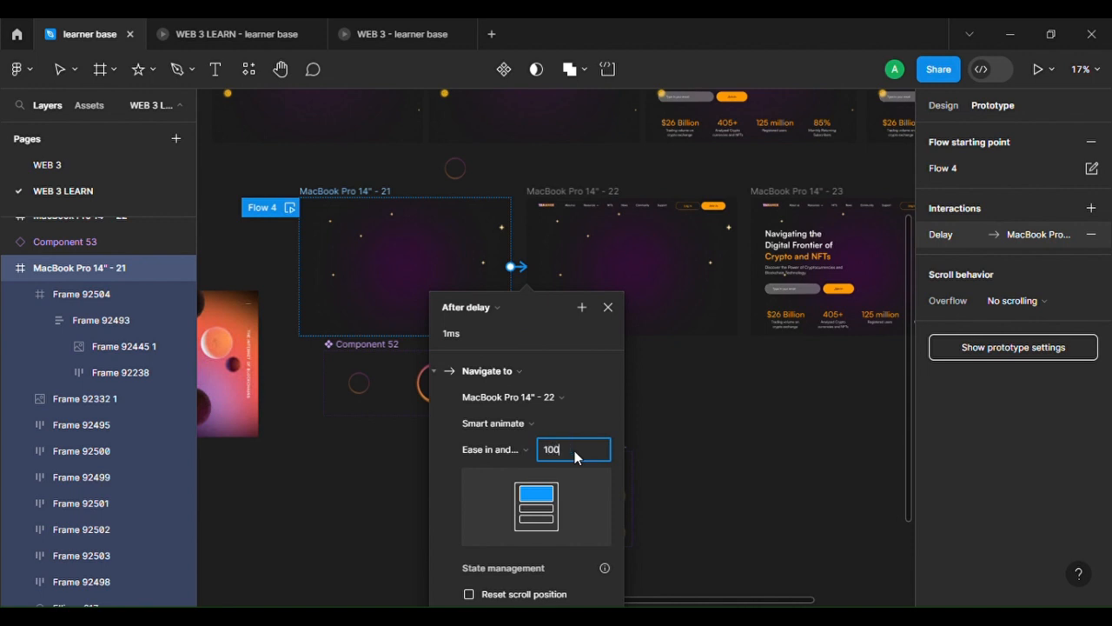
pyautogui.write('0')
pyautogui.click(659, 442)
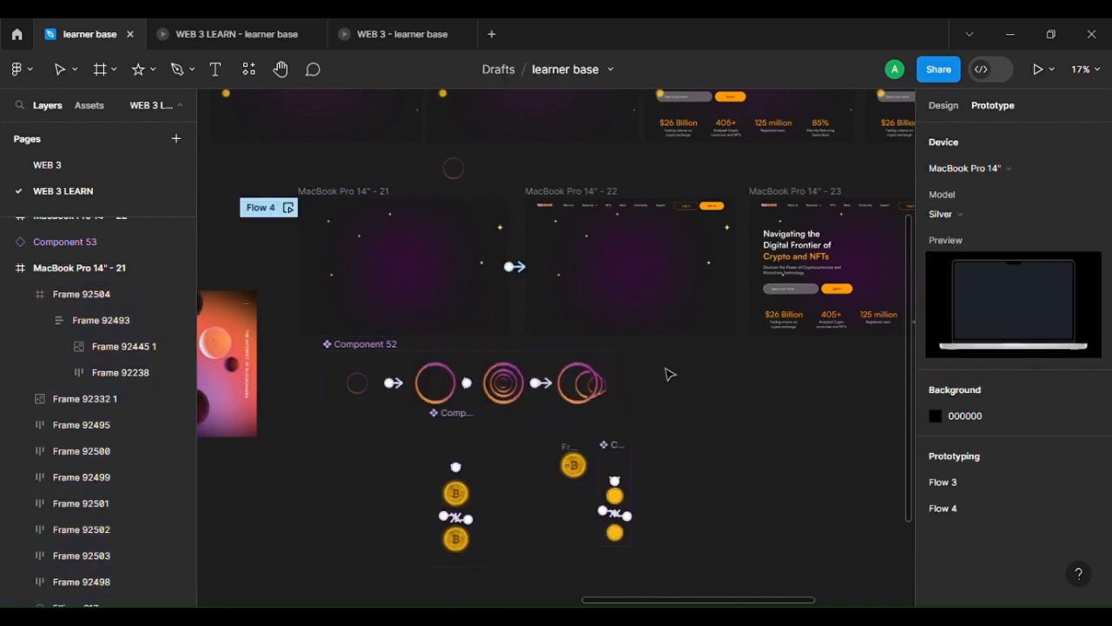
# Connect MacBook Pro 14" - 22 to MacBook Pro 14" - 23 in the prototype, triggered after a 1 ms delay.
pyautogui.hscroll(3, 669, 373)
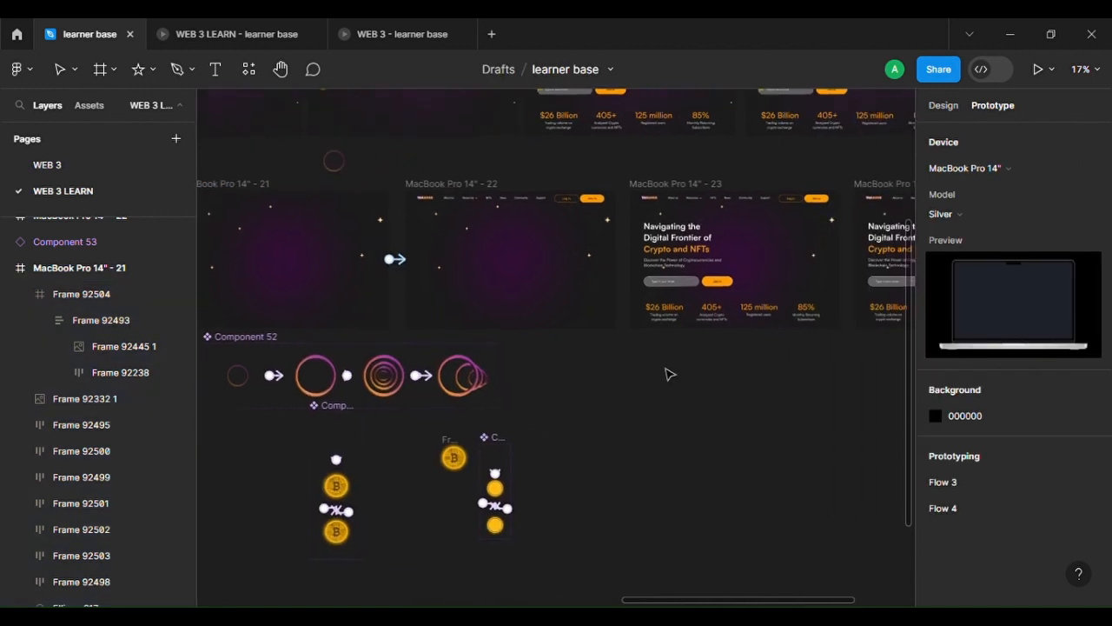
pyautogui.click(480, 191)
pyautogui.moveTo(616, 259); pyautogui.dragTo(648, 278)
pyautogui.click(579, 309)
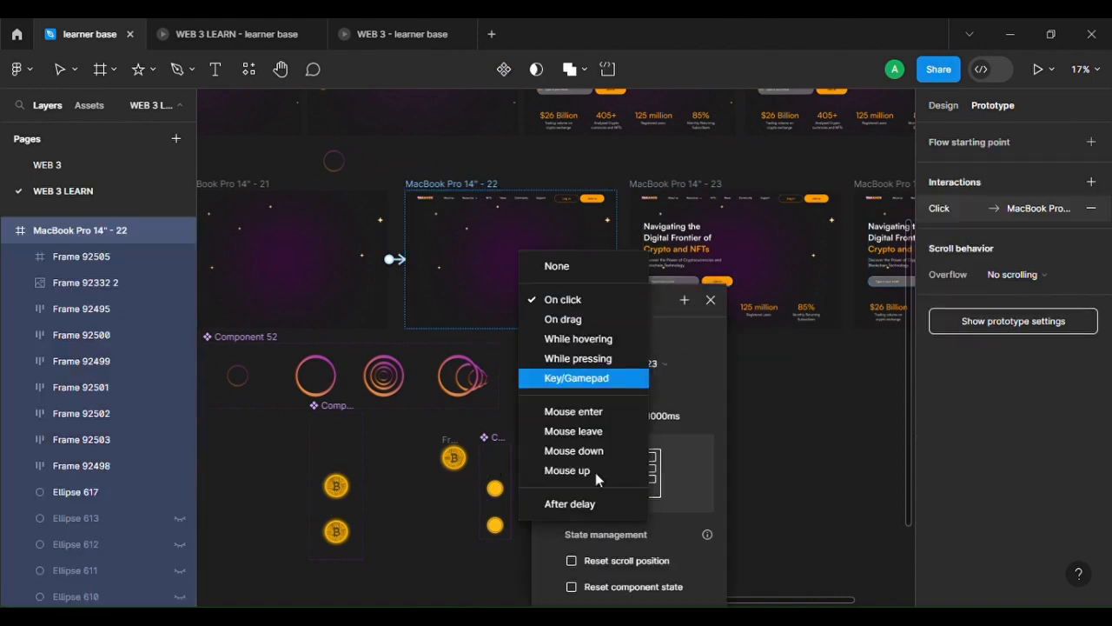
pyautogui.click(596, 507)
pyautogui.click(562, 329)
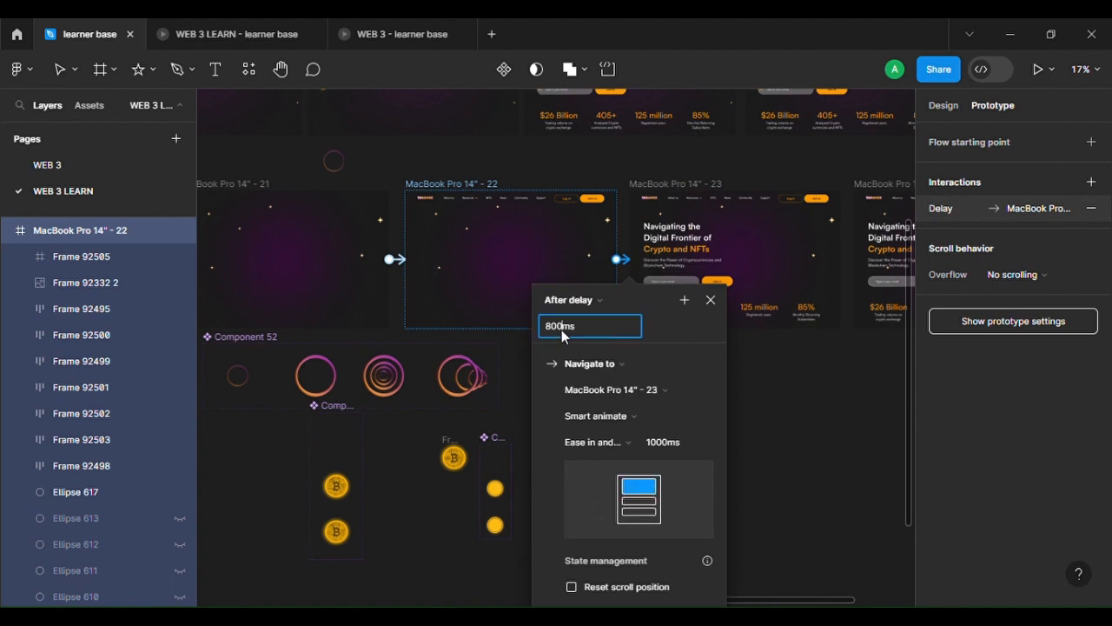
pyautogui.write('1')
pyautogui.click(829, 400)
# Connect MacBook Pro 14" - 23 to MacBook Pro 14" - 24 in the prototype, triggered after a 1 ms delay.
pyautogui.hscroll(2, 830, 400)
pyautogui.hscroll(3, 830, 400)
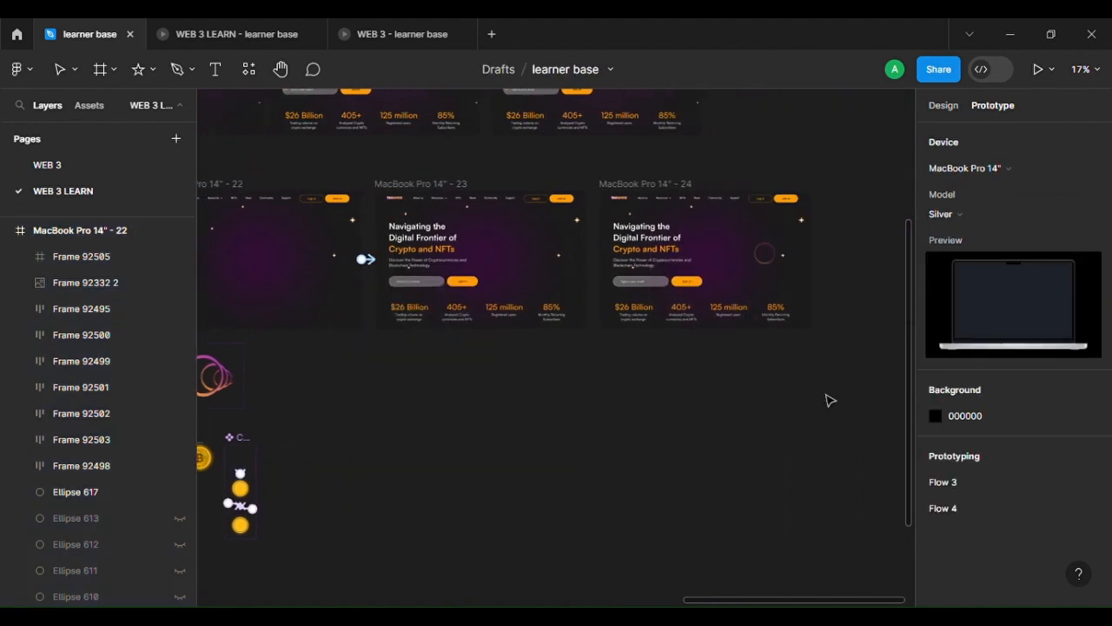
pyautogui.click(450, 186)
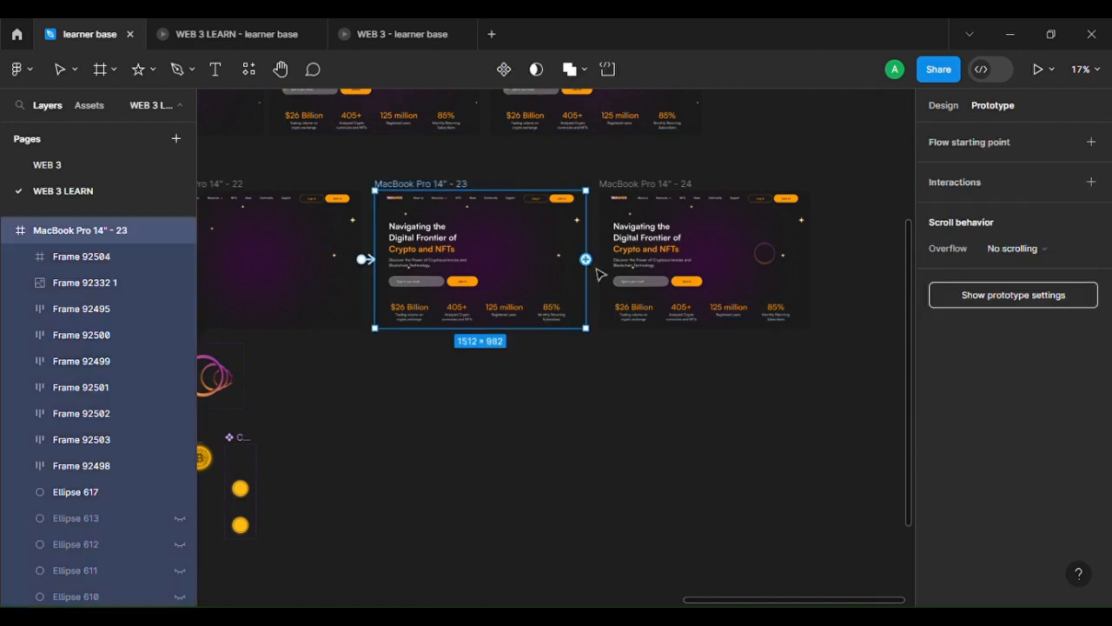
pyautogui.moveTo(586, 259); pyautogui.dragTo(641, 281)
pyautogui.scroll(4, 637, 281)
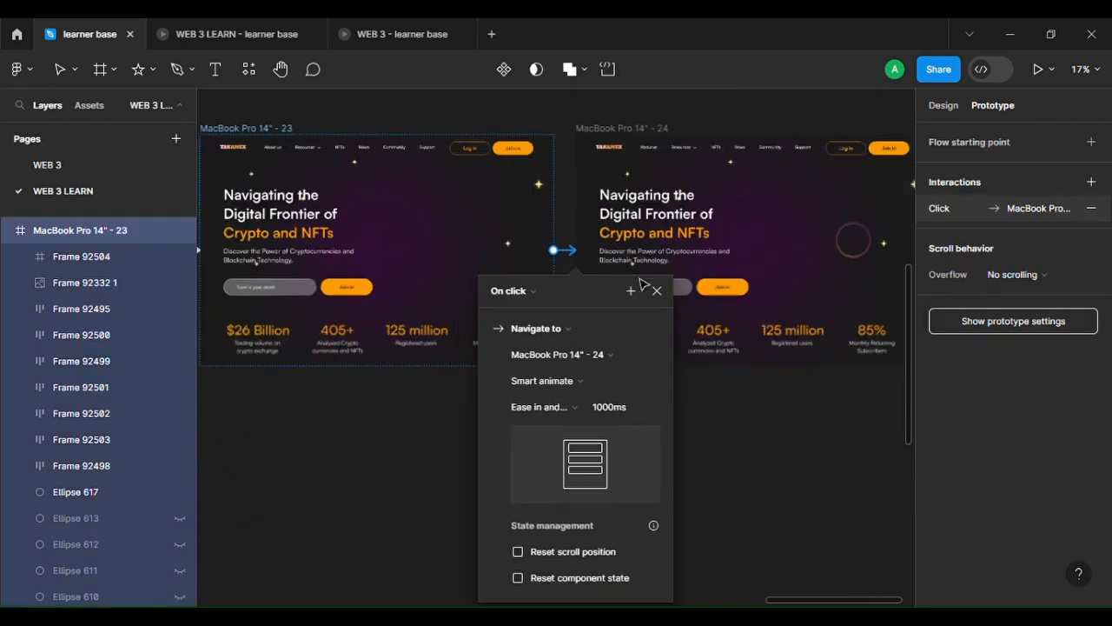
pyautogui.click(521, 289)
pyautogui.click(543, 491)
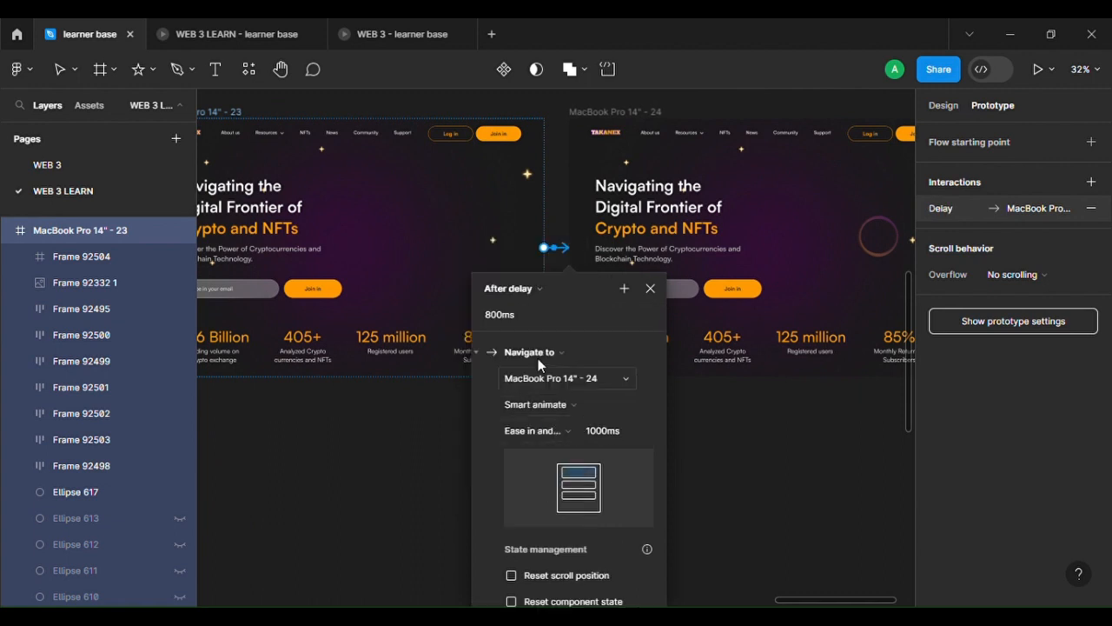
pyautogui.click(508, 323)
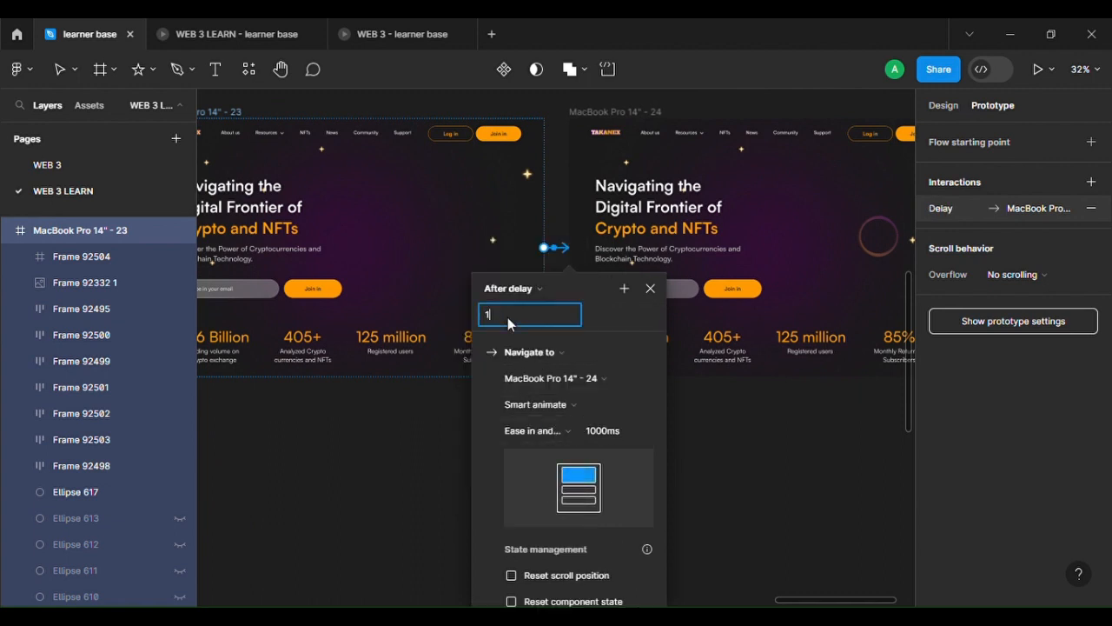
pyautogui.write('1')
# Change the animation of the transition from MacBook Pro 14" - 23 to MacBook Pro 14" - 24 to Instant.
pyautogui.click(603, 432)
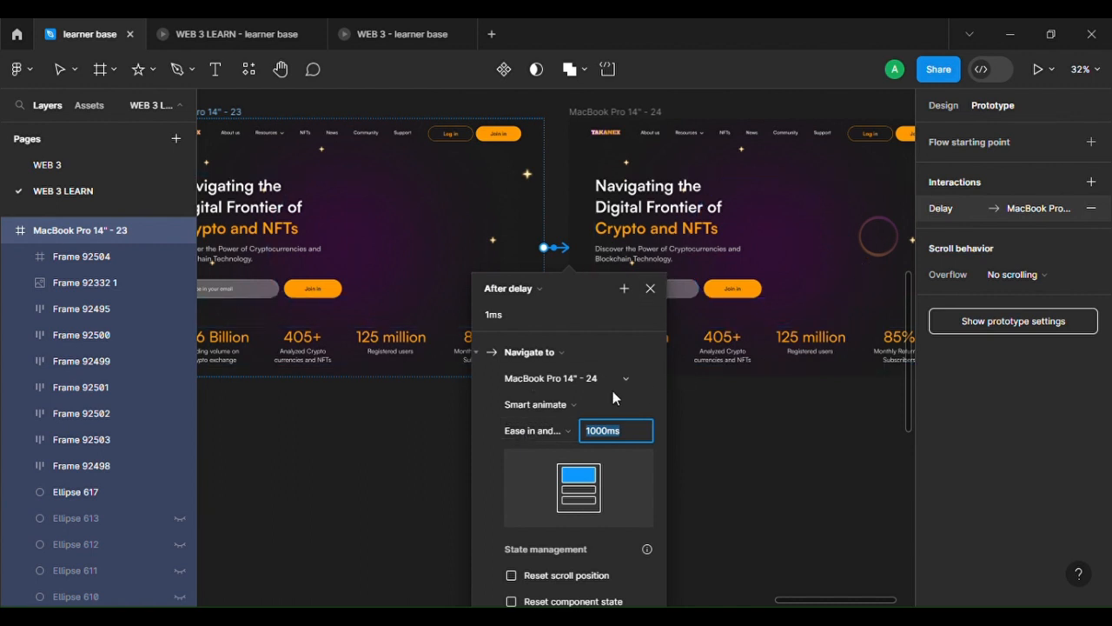
pyautogui.click(543, 430)
pyautogui.click(493, 357)
pyautogui.click(535, 406)
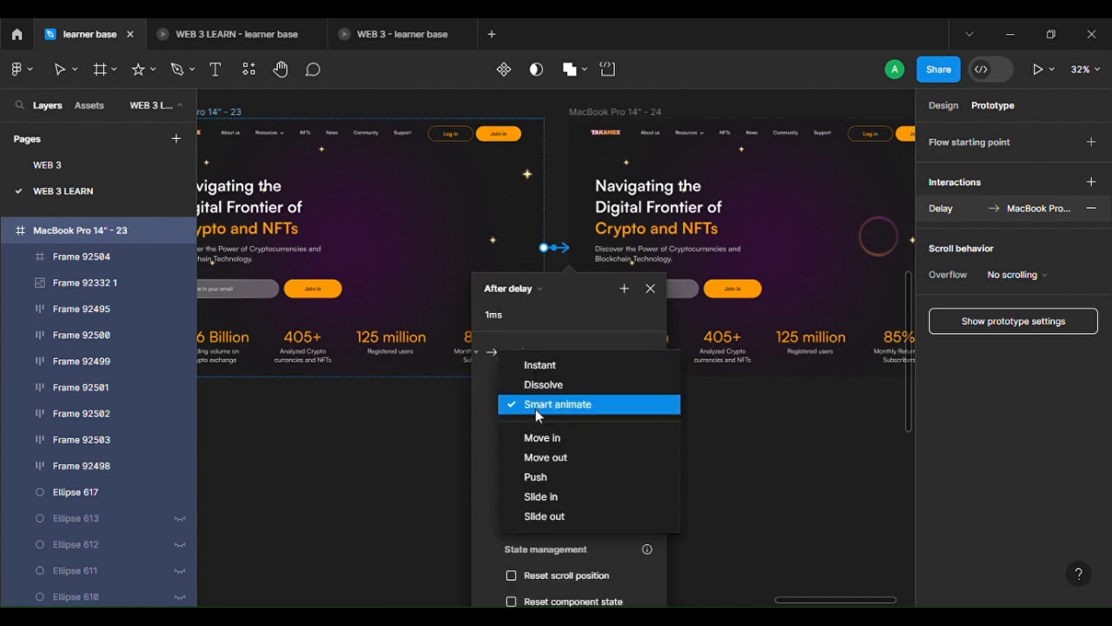
pyautogui.click(546, 366)
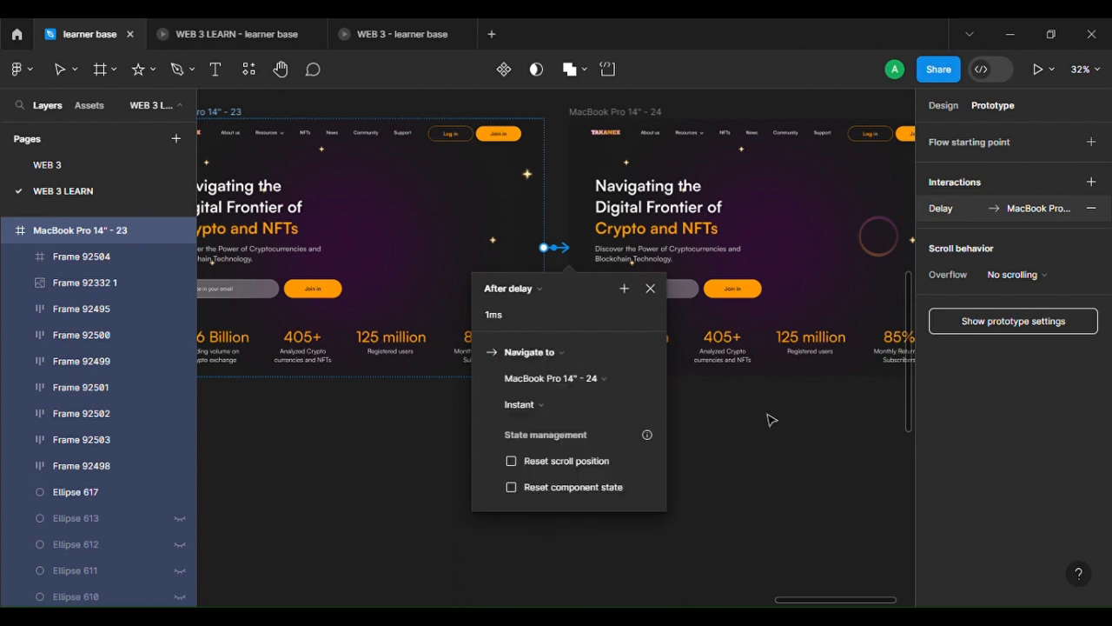
pyautogui.click(769, 417)
# Play the Flow 4 prototype from MacBook Pro 14" - 21 to check the transitions, and return to the design file.
pyautogui.scroll(-5, 735, 369)
pyautogui.hscroll(-3, 735, 369)
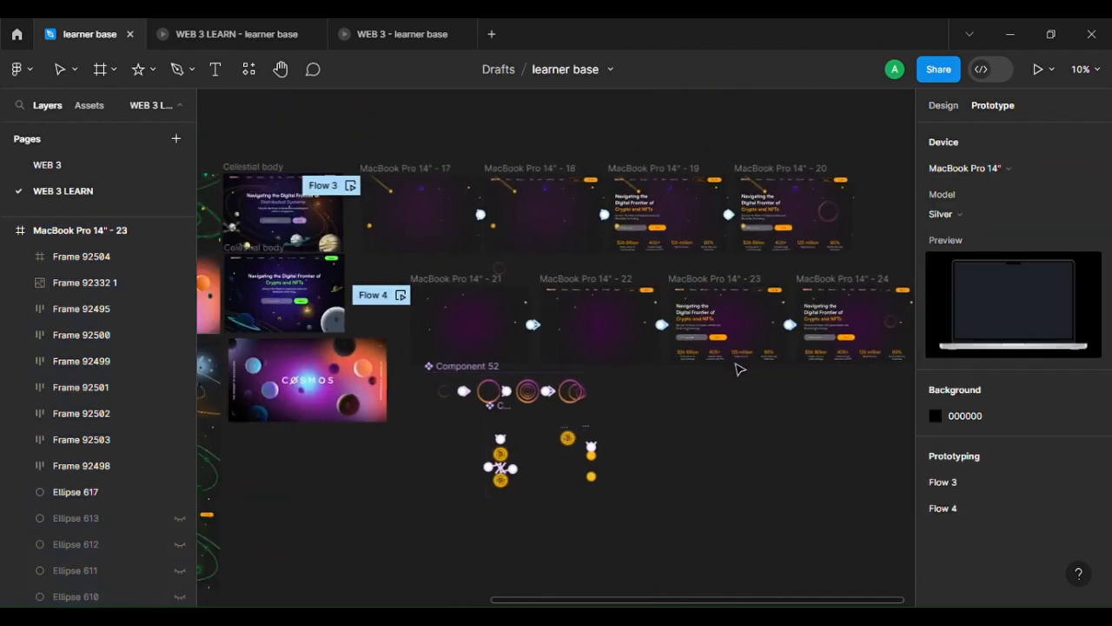
pyautogui.click(461, 281)
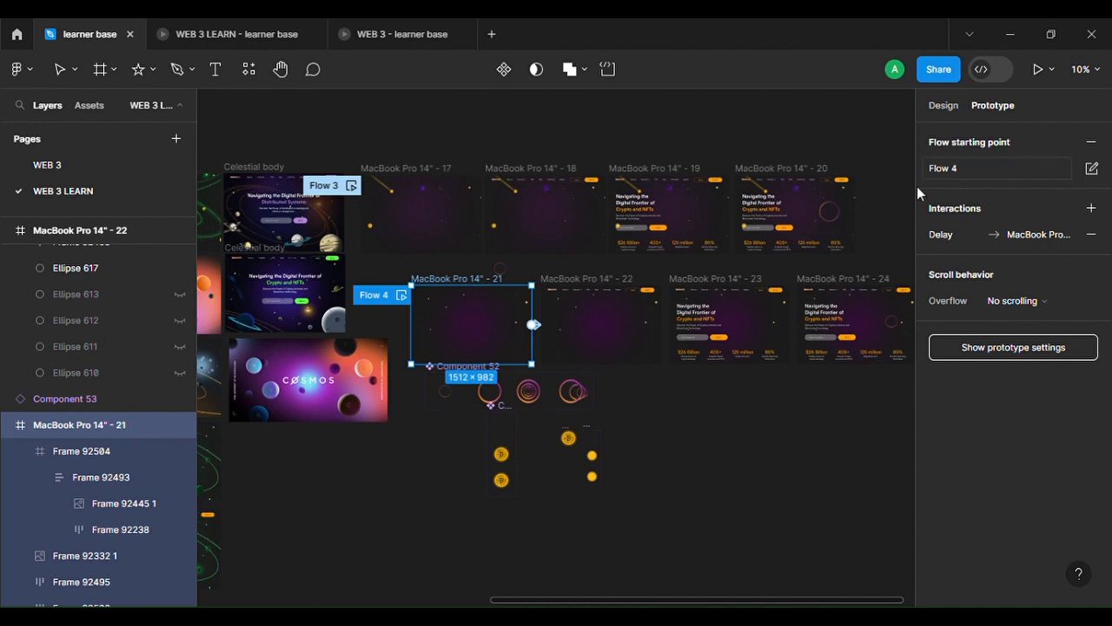
pyautogui.click(1038, 72)
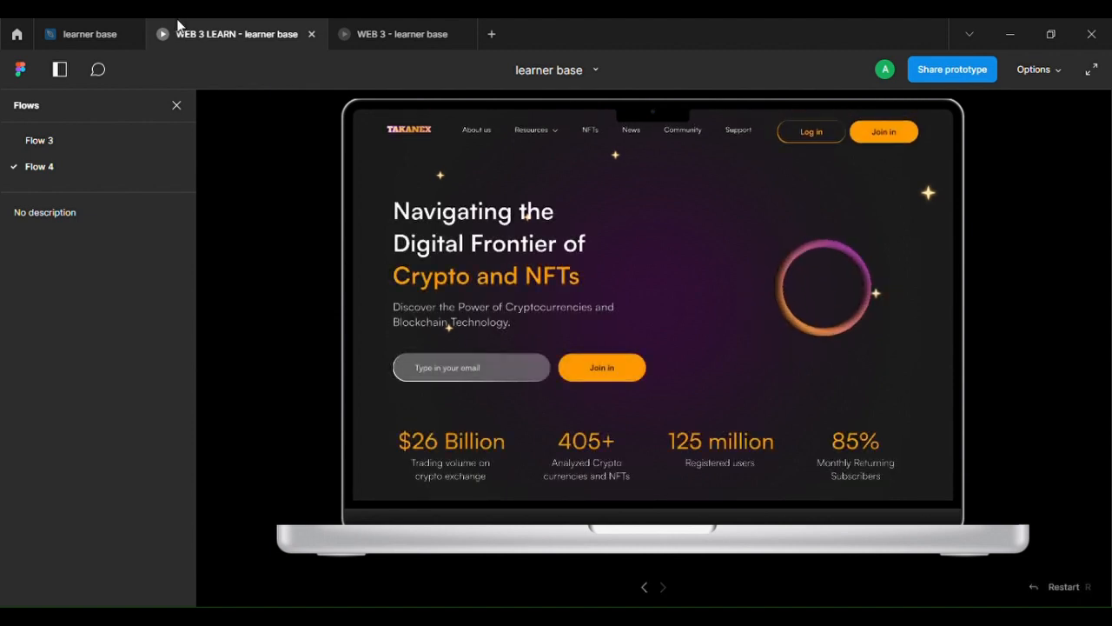
pyautogui.click(98, 34)
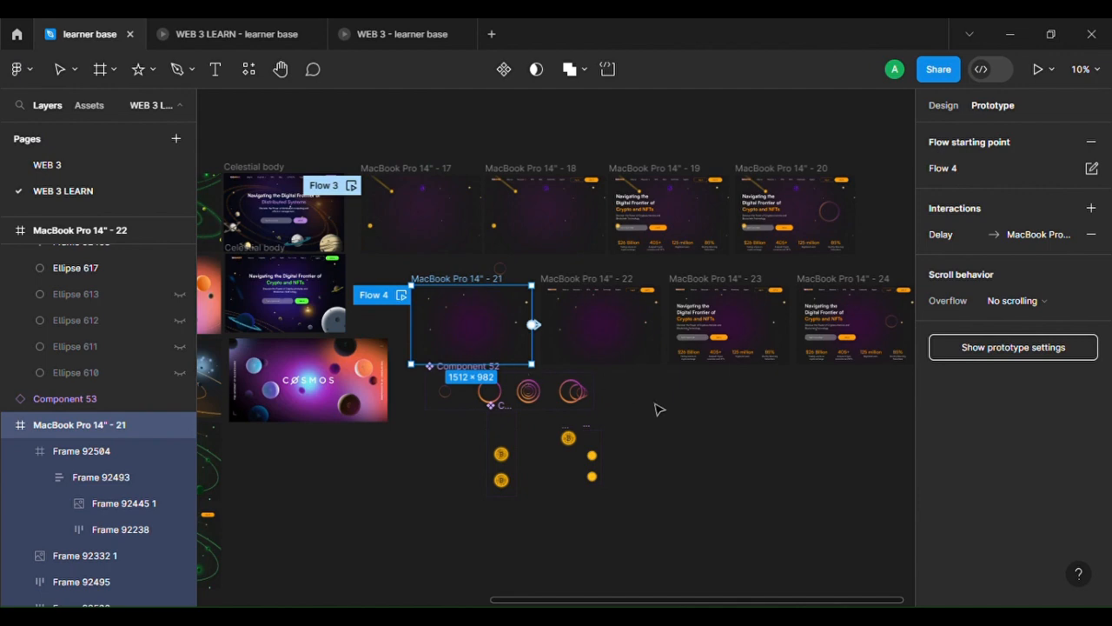
# Compare the layer and size of the transparent statistics row in MacBook Pro 14" - 22 with the statistics row in MacBook Pro 14" - 23.
pyautogui.scroll(5, 660, 395)
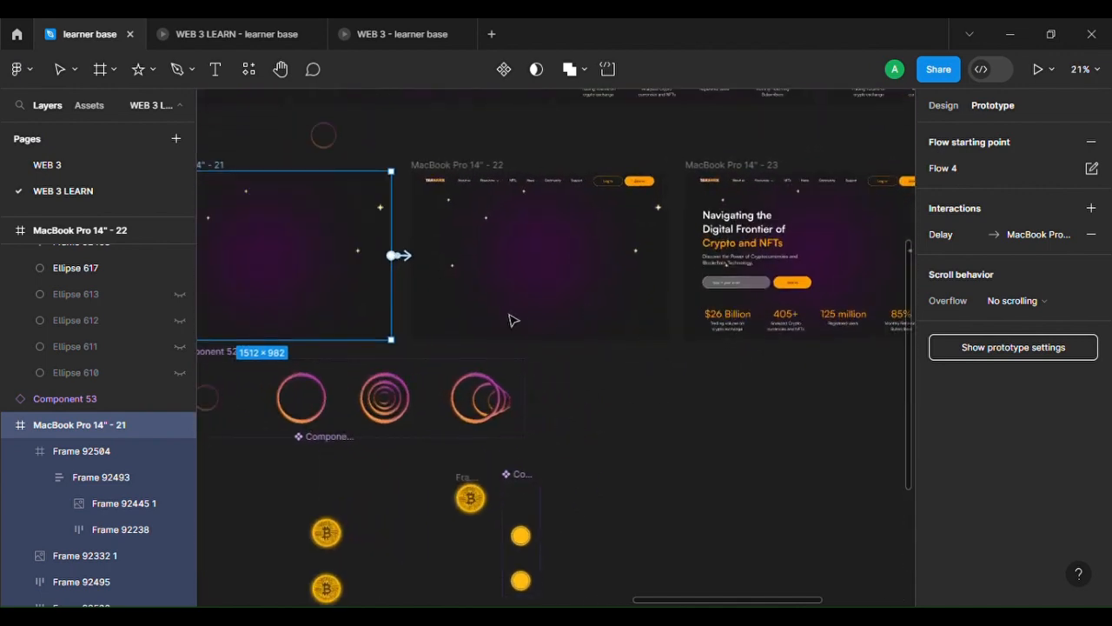
pyautogui.click(546, 320)
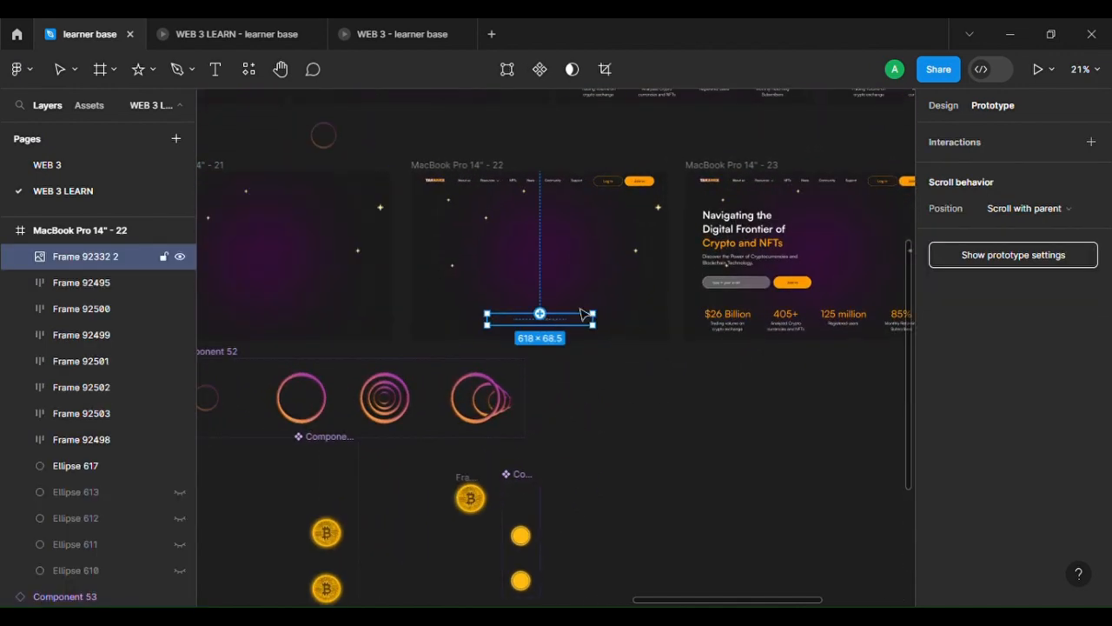
pyautogui.click(759, 325)
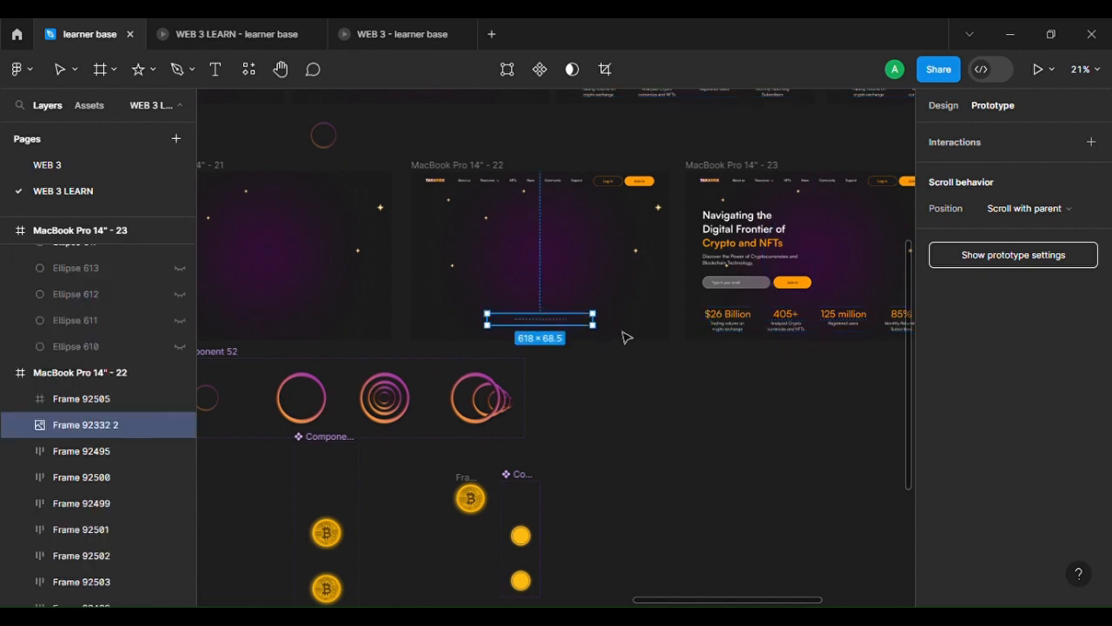
pyautogui.click(750, 332)
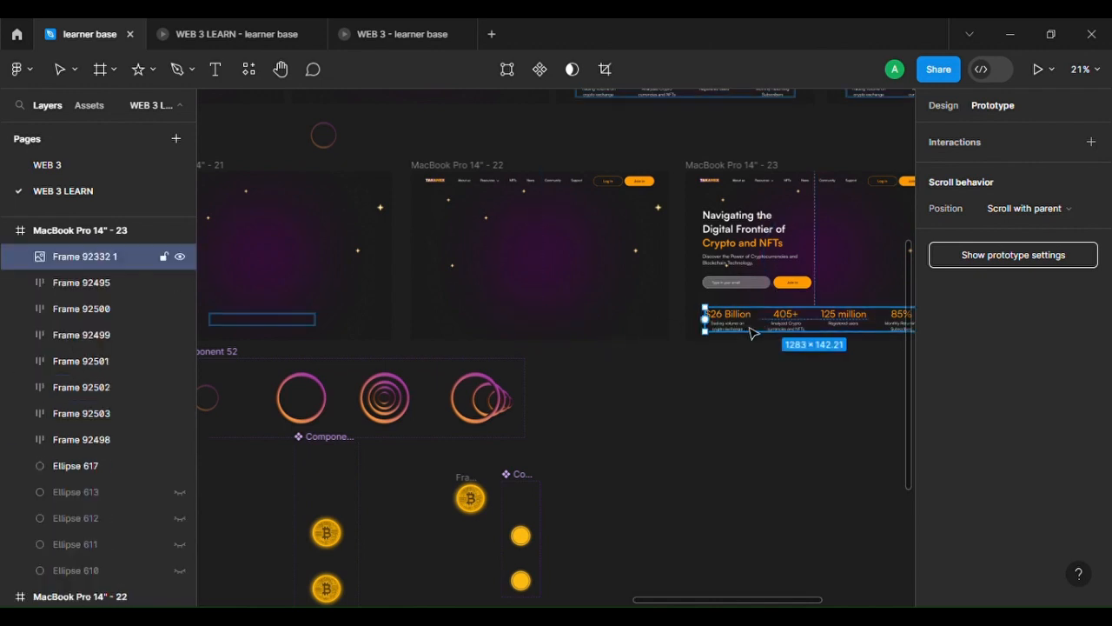
pyautogui.click(569, 321)
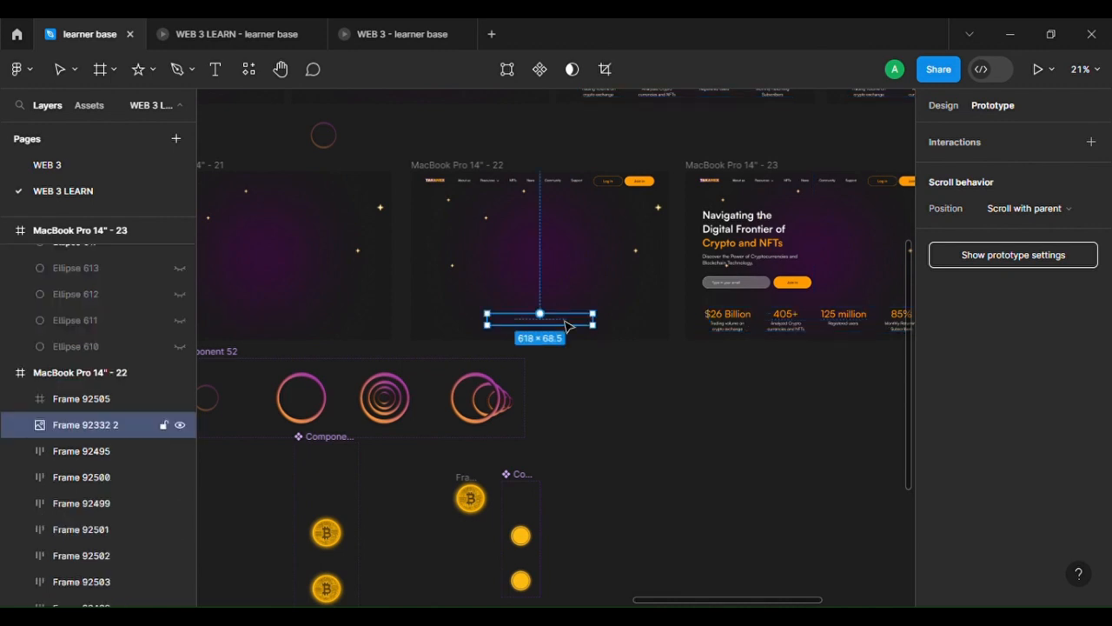
pyautogui.click(773, 324)
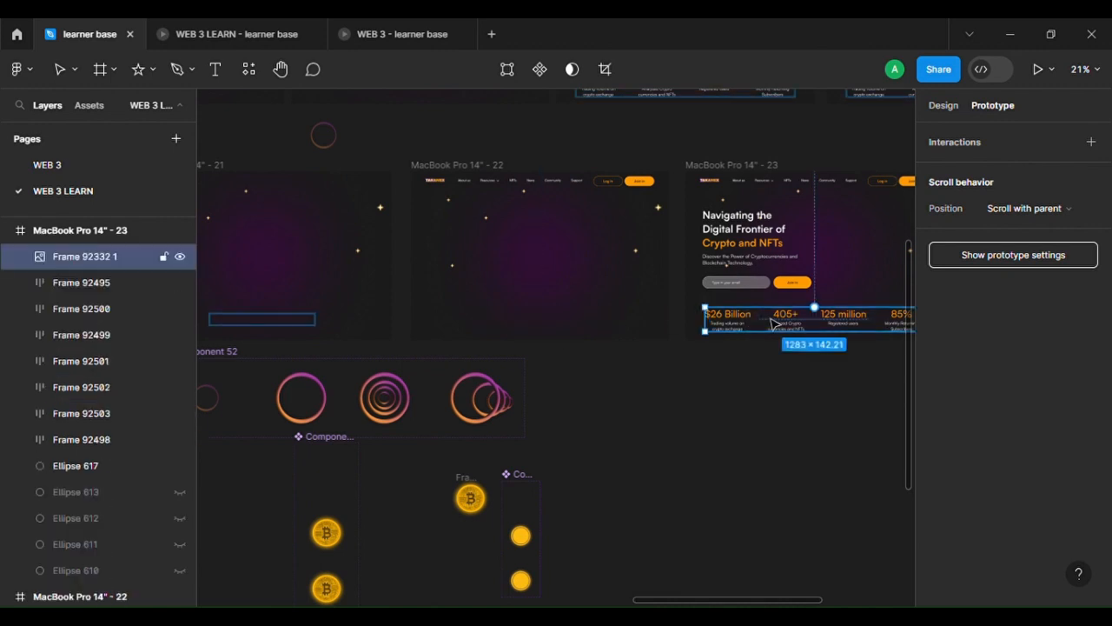
pyautogui.click(588, 322)
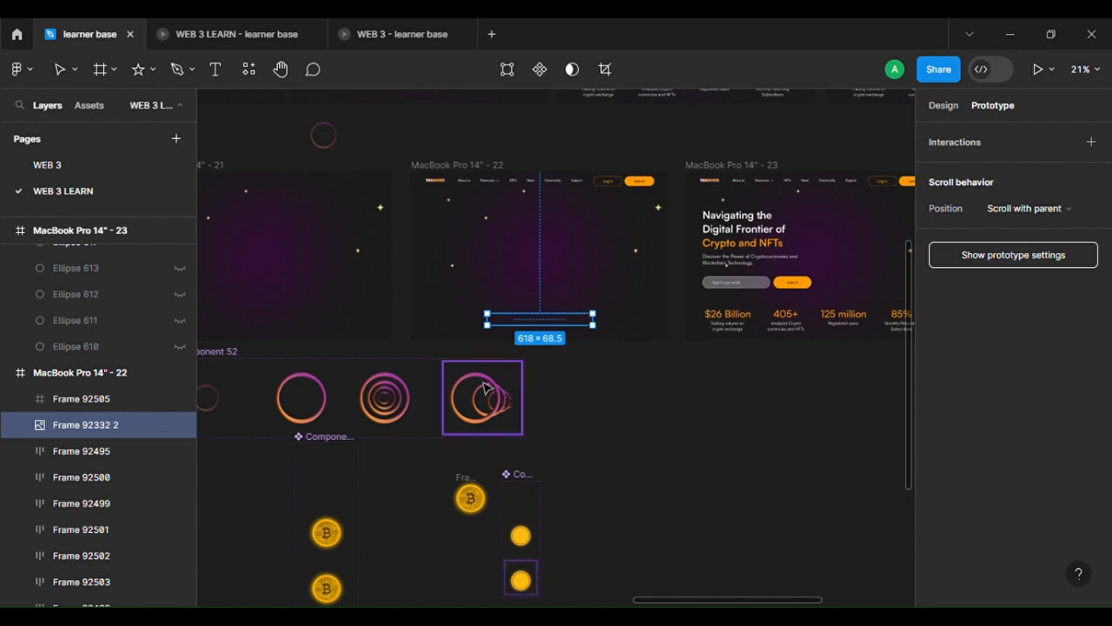
pyautogui.click(832, 319)
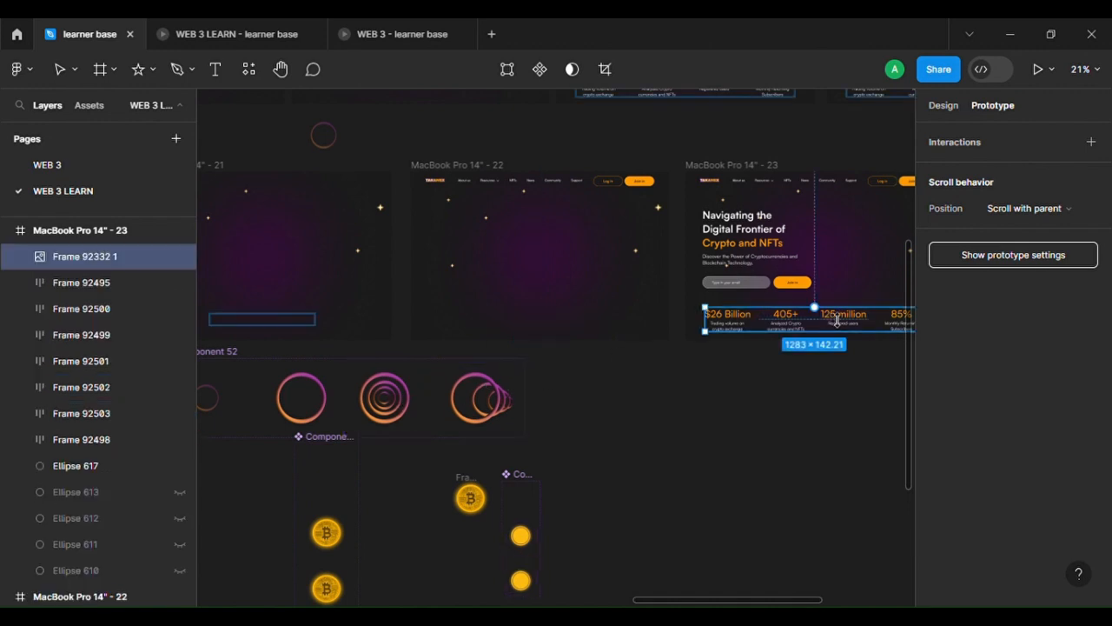
# Rename the transparent statistics row layer in MacBook Pro 14" - 22 as Frame 92332 1.
pyautogui.click(584, 332)
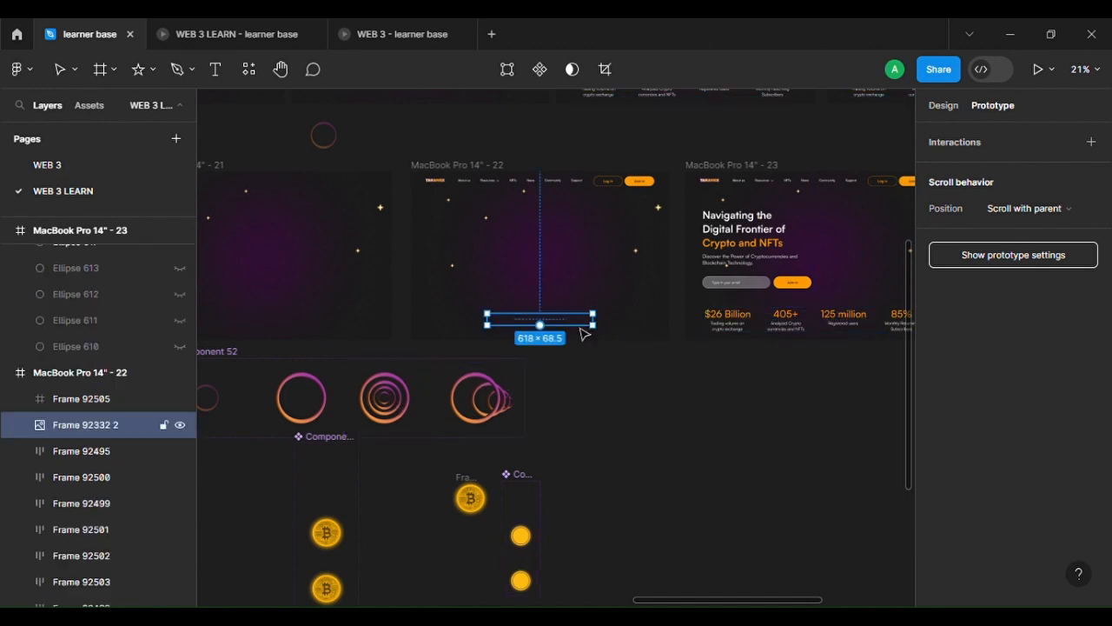
pyautogui.doubleClick(120, 426)
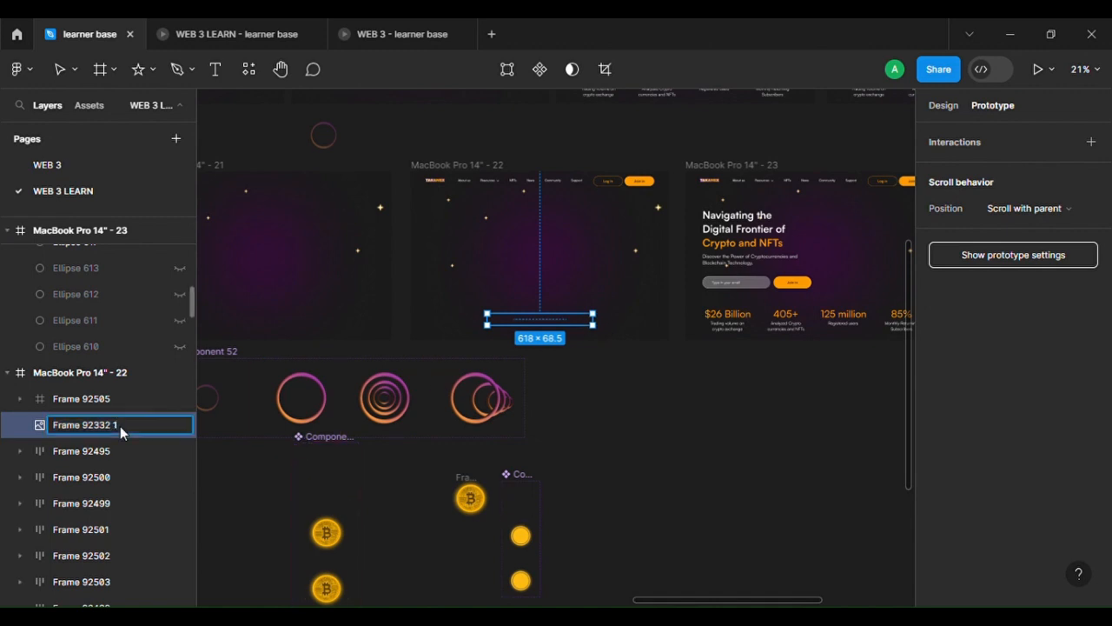
pyautogui.press('Return')
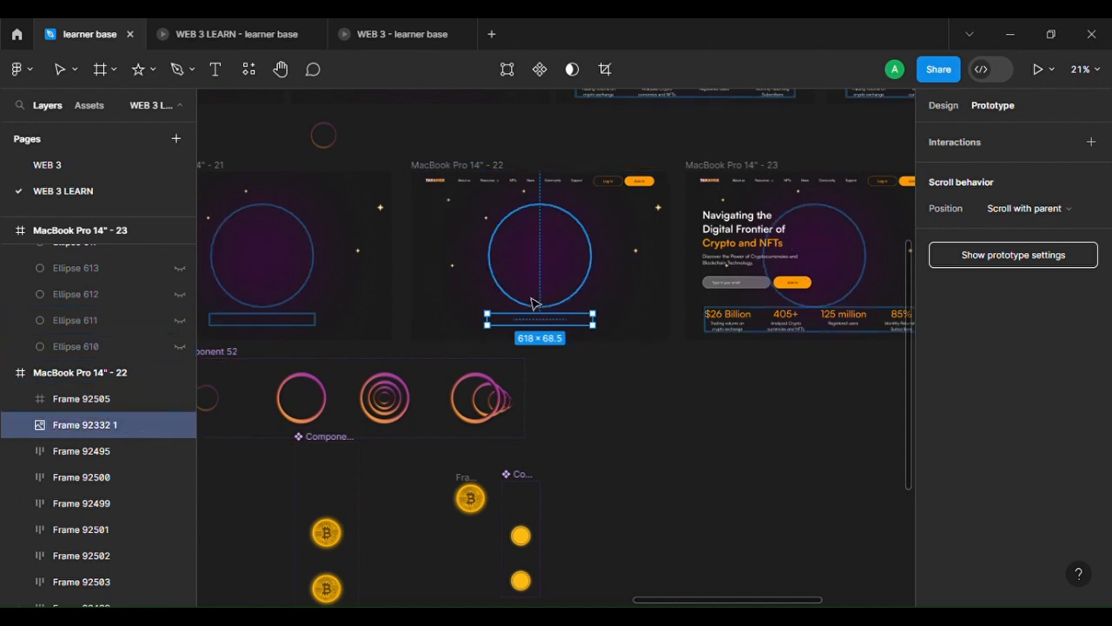
# Rename the headline content frame in MacBook Pro 14" - 23 as Frame 92505, matching its counterpart in MacBook Pro 14" - 22.
pyautogui.click(482, 278)
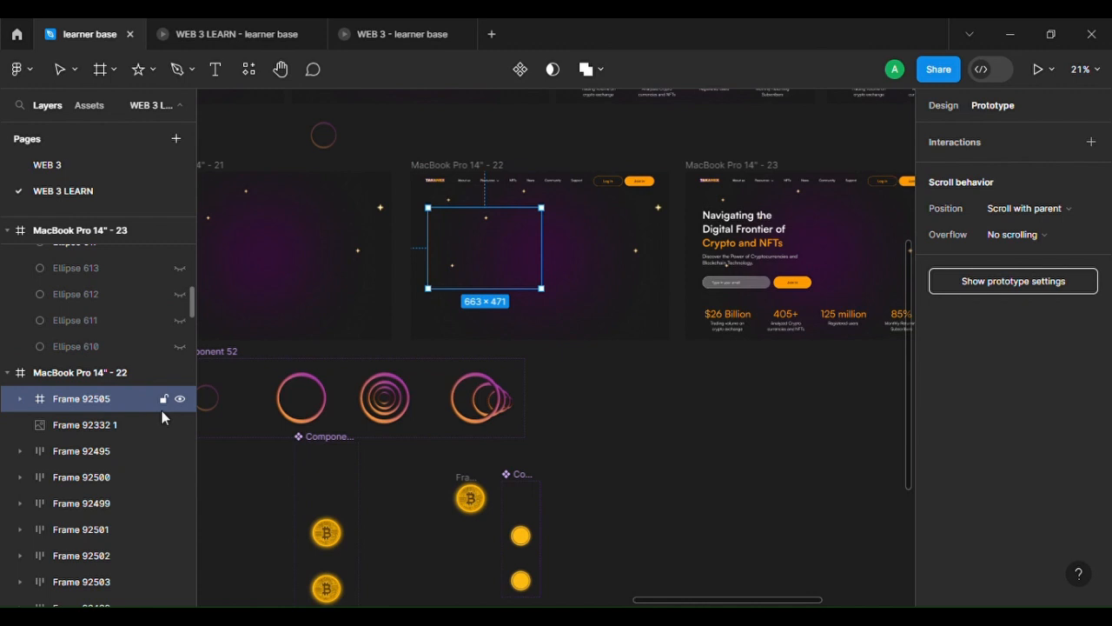
pyautogui.click(735, 263)
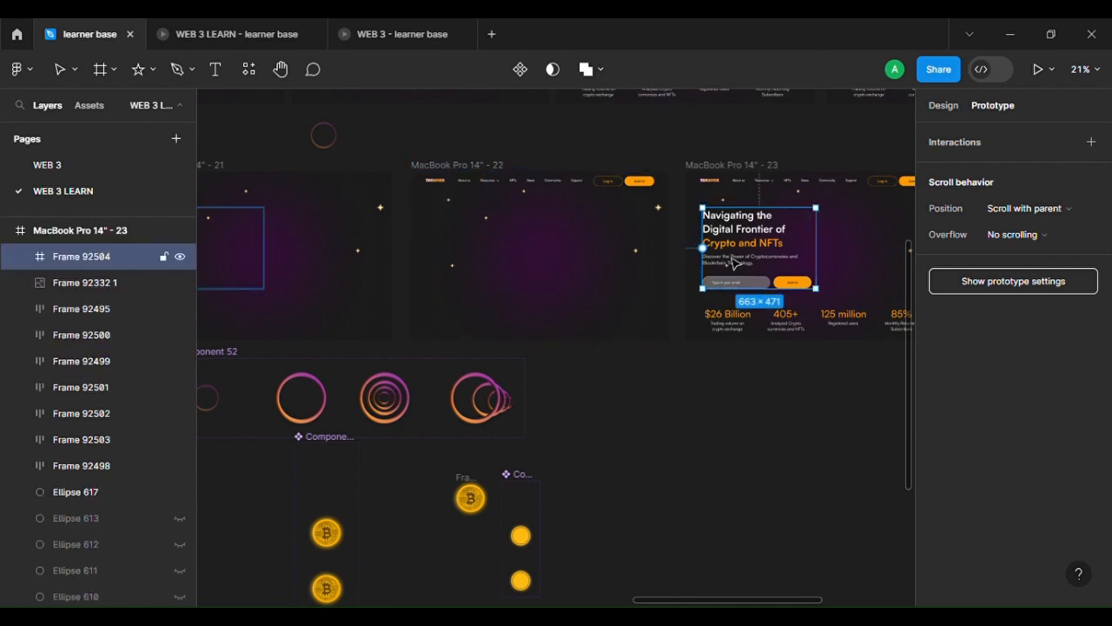
pyautogui.doubleClick(109, 260)
pyautogui.doubleClick(110, 261)
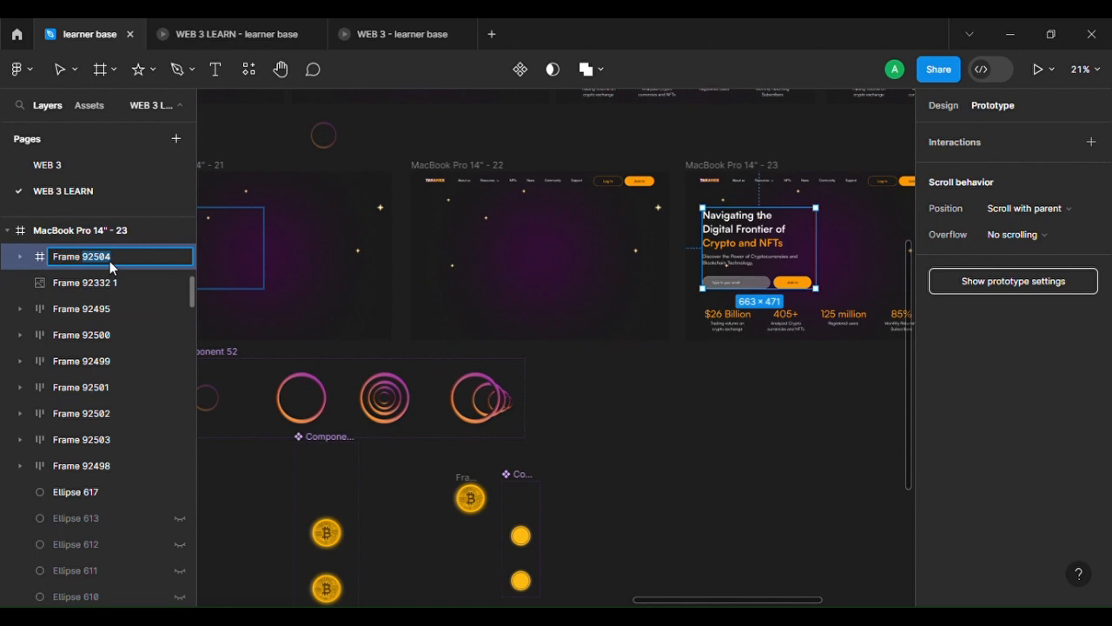
pyautogui.tripleClick(109, 260)
pyautogui.click(109, 261)
pyautogui.press('Return')
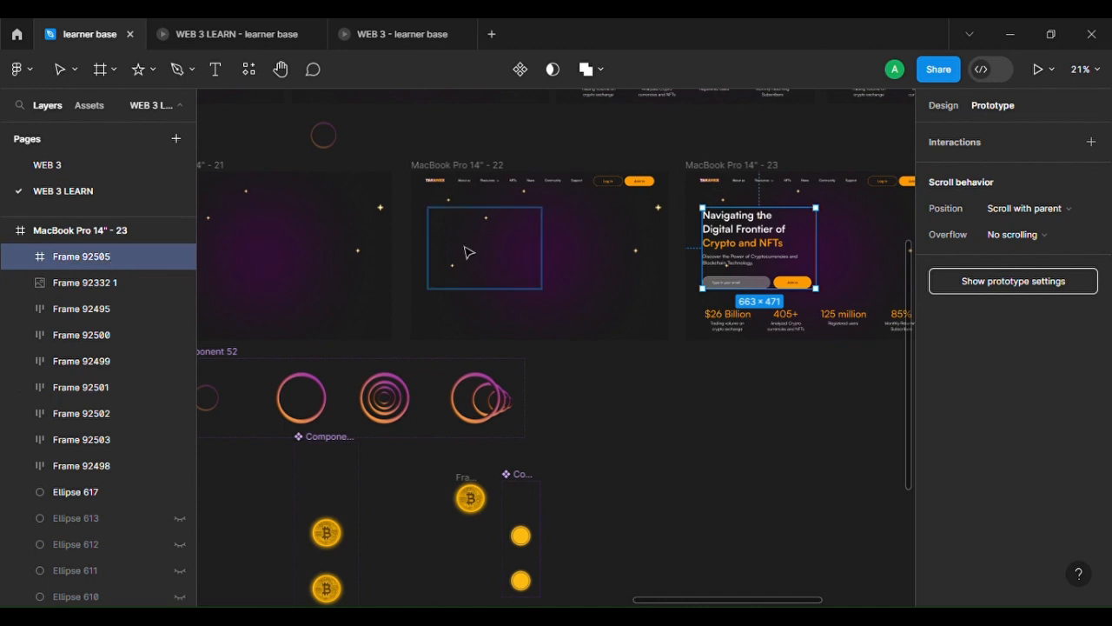
# Compare the nested layers of the headline content frames in MacBook Pro 14" - 23 and MacBook Pro 14" - 22.
pyautogui.doubleClick(766, 255)
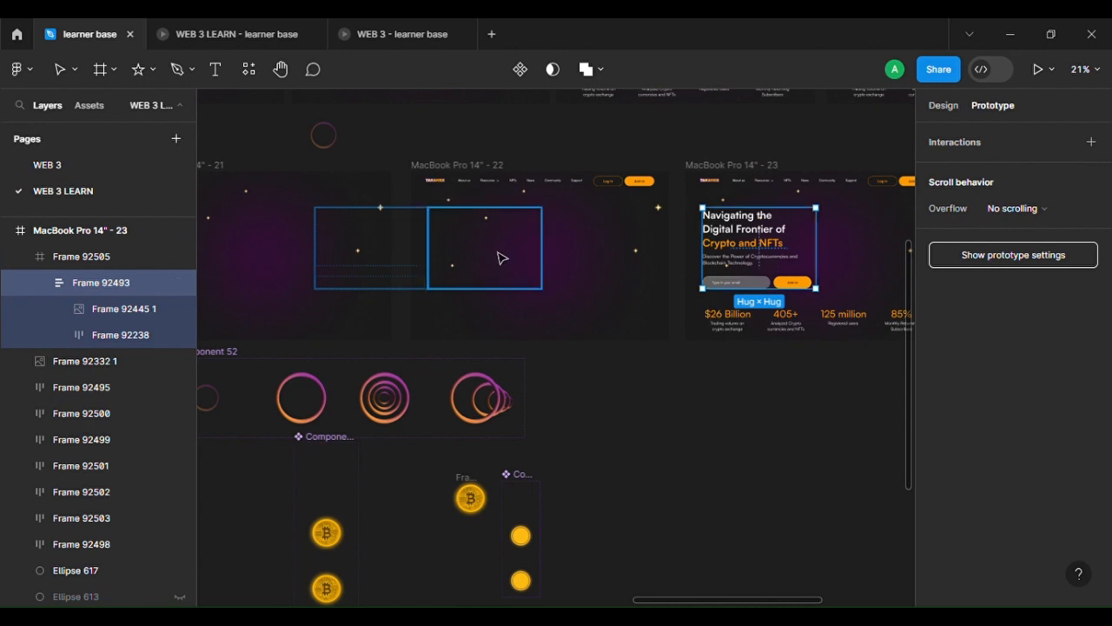
pyautogui.click(487, 258)
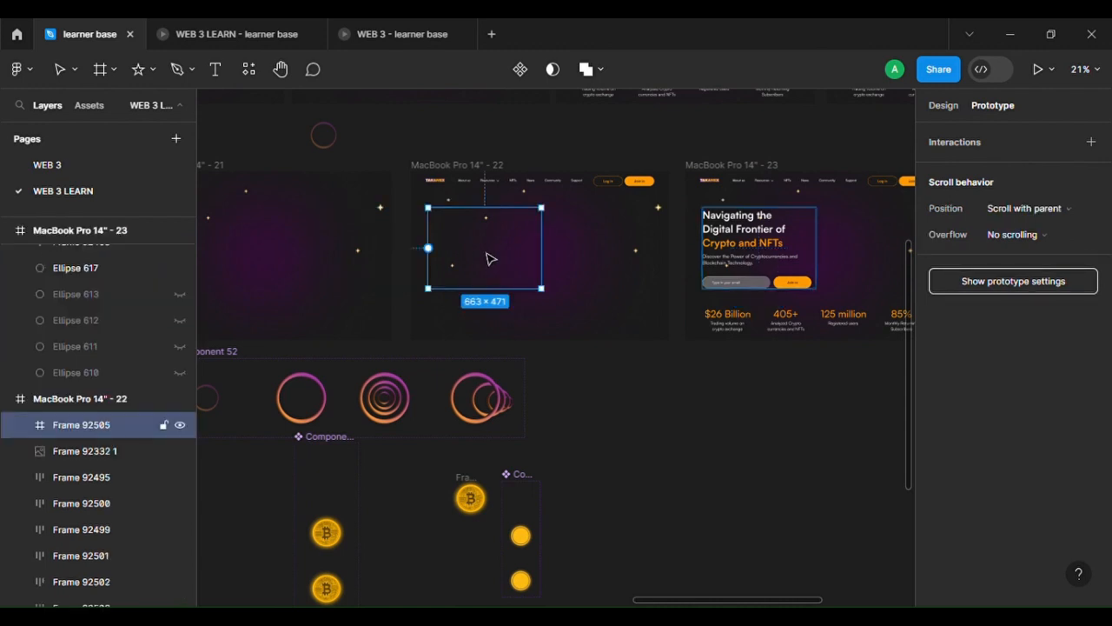
pyautogui.click(19, 425)
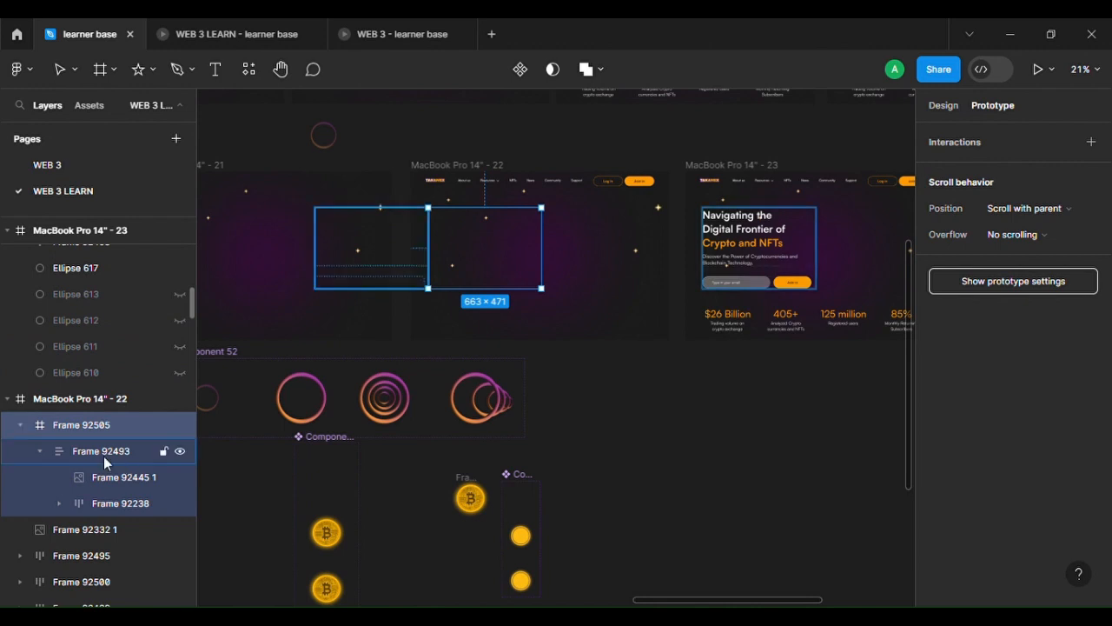
pyautogui.press('Escape')
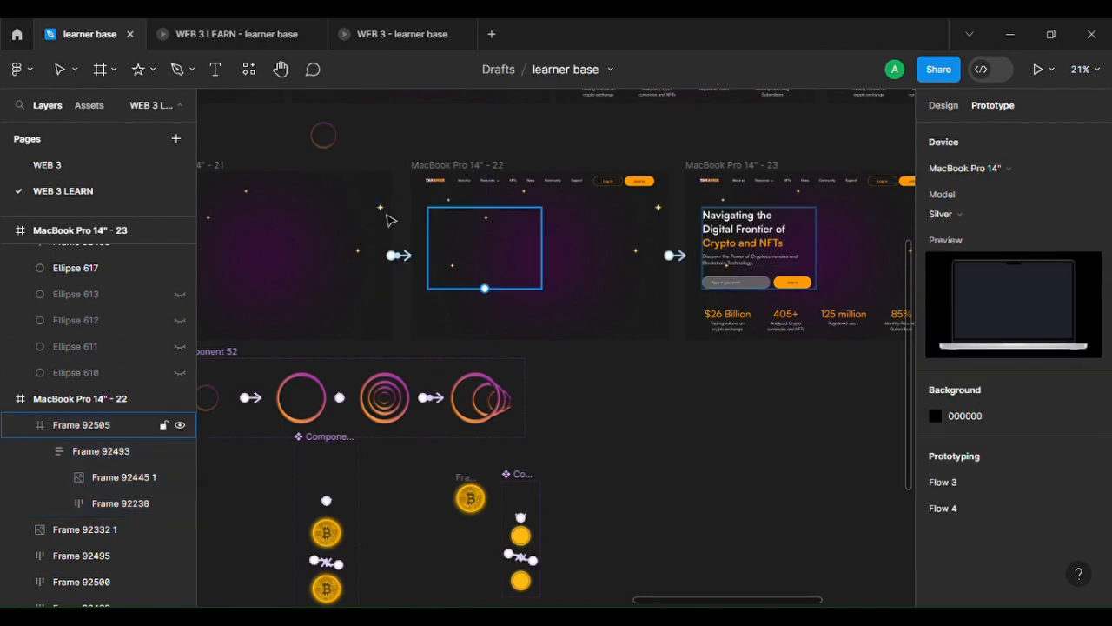
# Play the Flow 4 prototype to check the content and ring animation, and return to the design file.
pyautogui.click(240, 33)
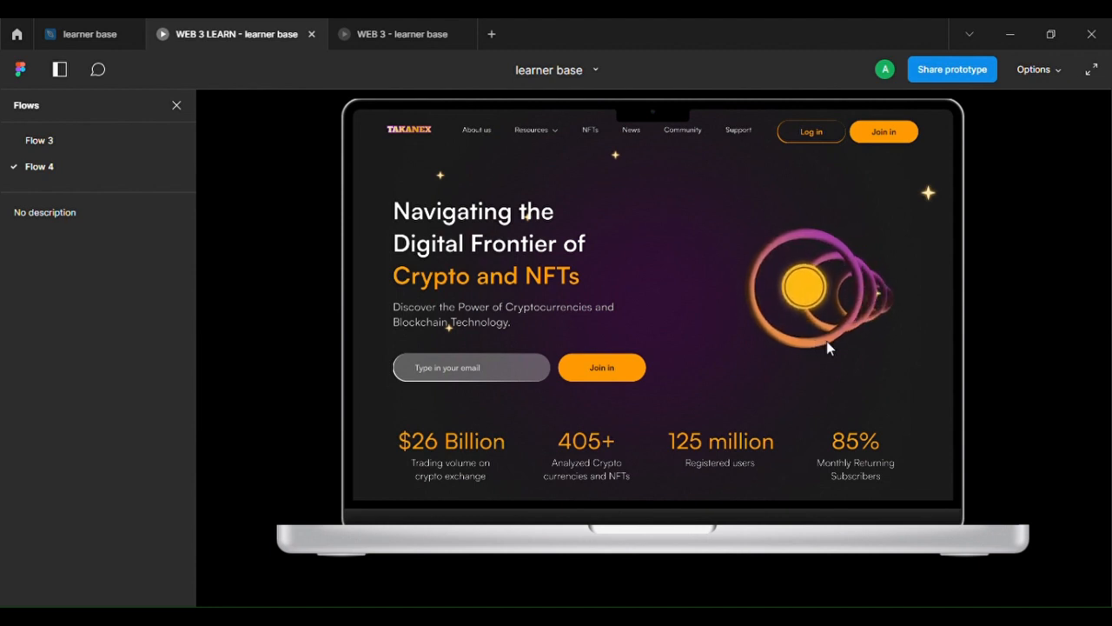
pyautogui.click(89, 34)
pyautogui.click(519, 316)
# Scale the Component 53 ring in MacBook Pro 14" - 24 to about 746 × 686 and move it up beside the headline.
pyautogui.scroll(-5, 600, 290)
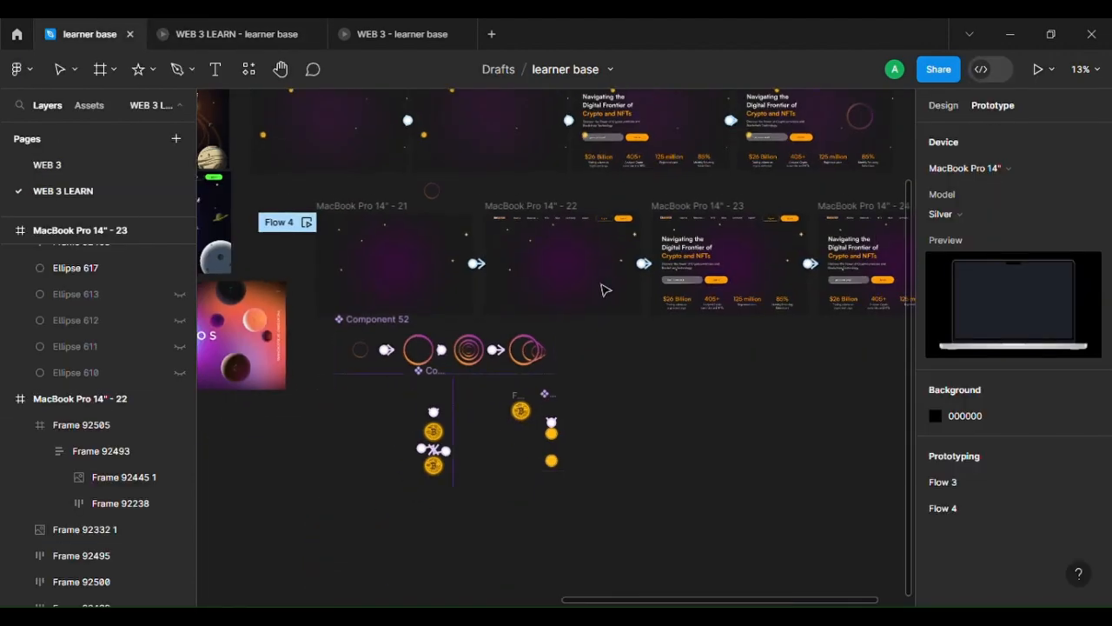
pyautogui.click(741, 270)
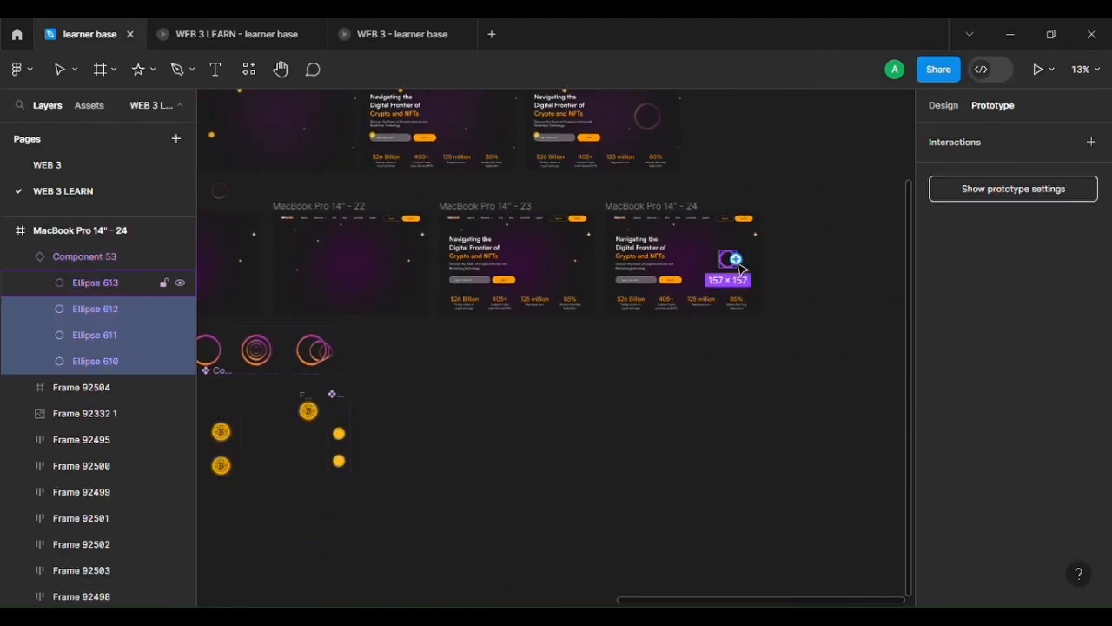
pyautogui.scroll(5, 737, 268)
pyautogui.click(718, 355)
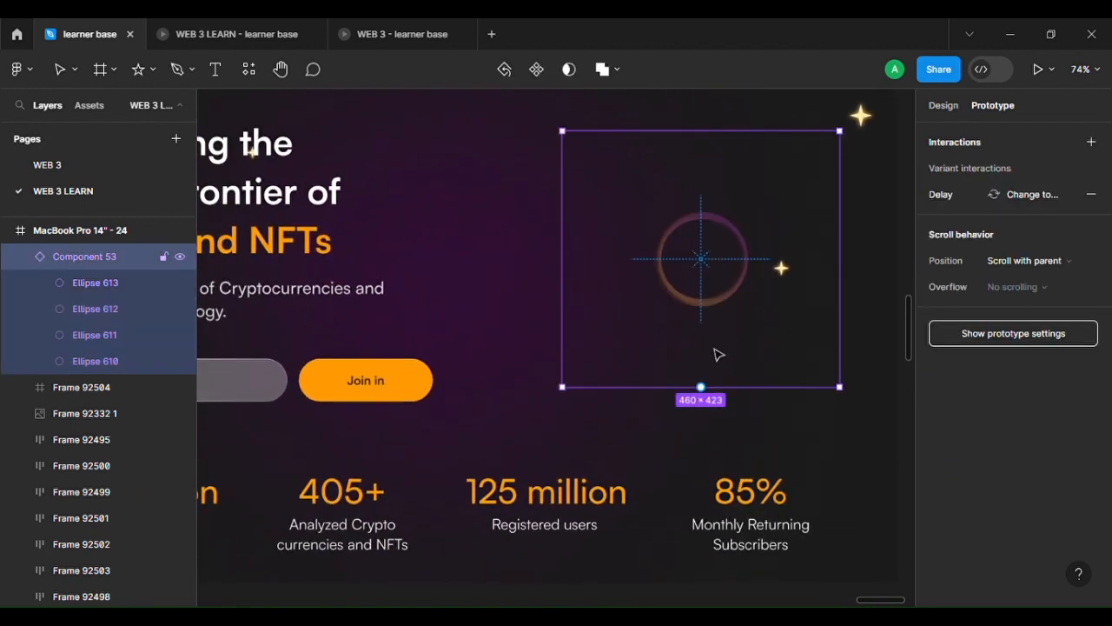
pyautogui.press('k')
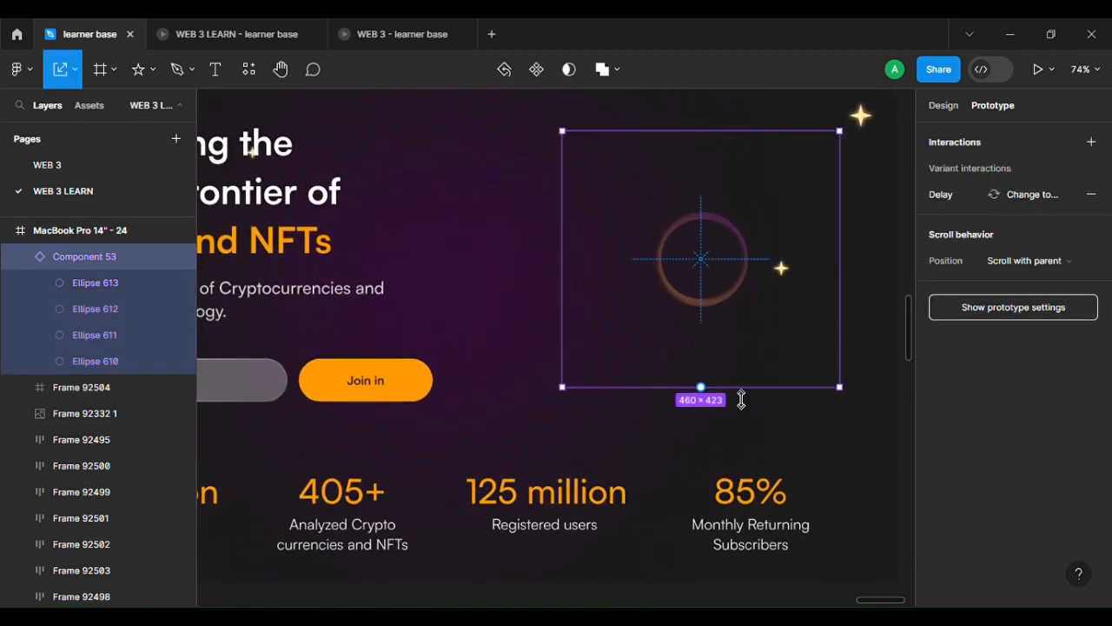
pyautogui.moveTo(741, 399); pyautogui.dragTo(761, 556)
pyautogui.scroll(-3, 761, 556)
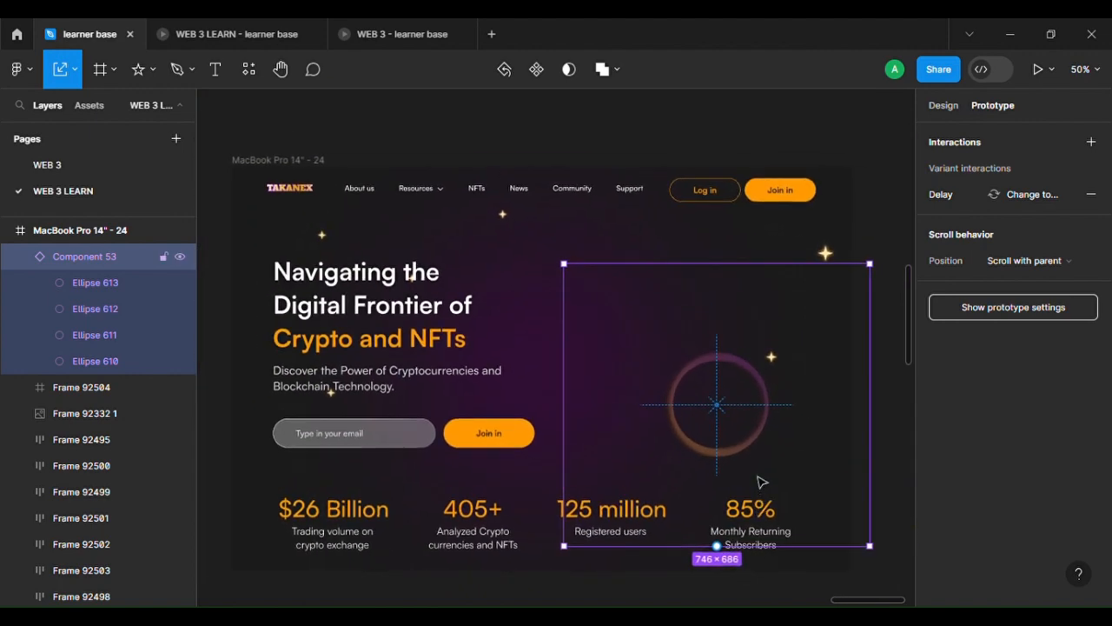
pyautogui.moveTo(761, 481); pyautogui.dragTo(752, 442)
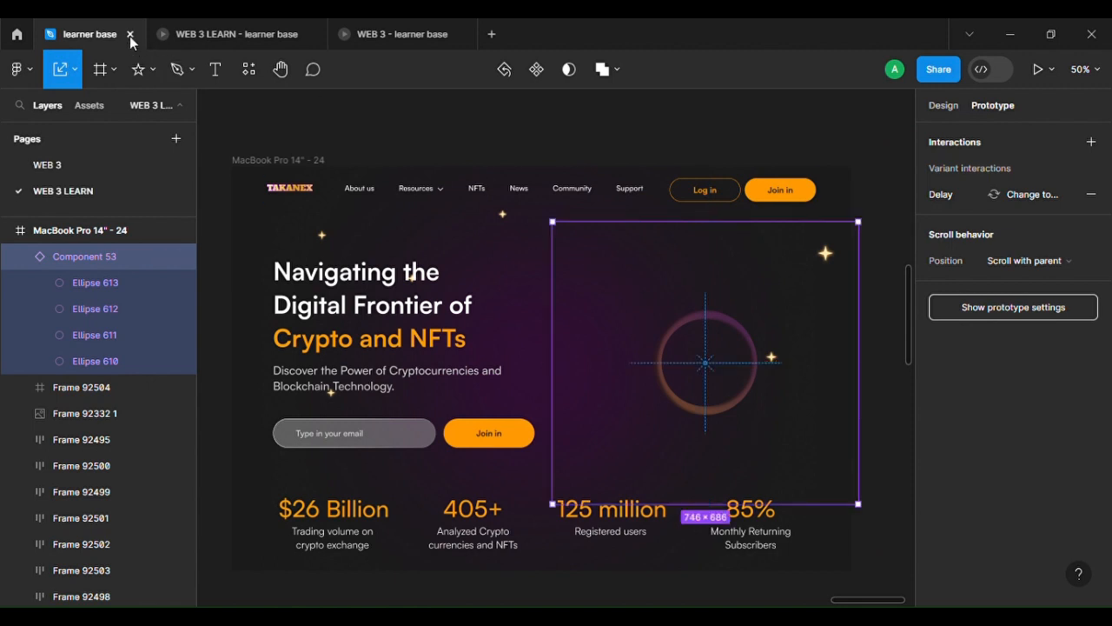
# Check the enlarged ring in the Flow 4 prototype and return to the design file.
pyautogui.click(197, 20)
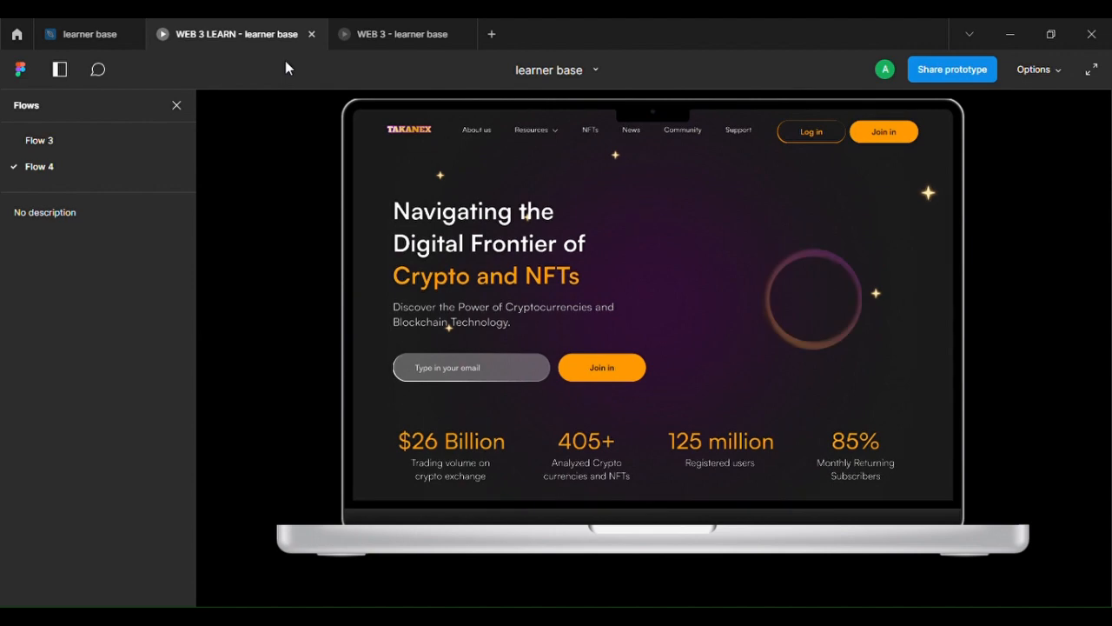
pyautogui.click(103, 26)
pyautogui.scroll(-3, 758, 399)
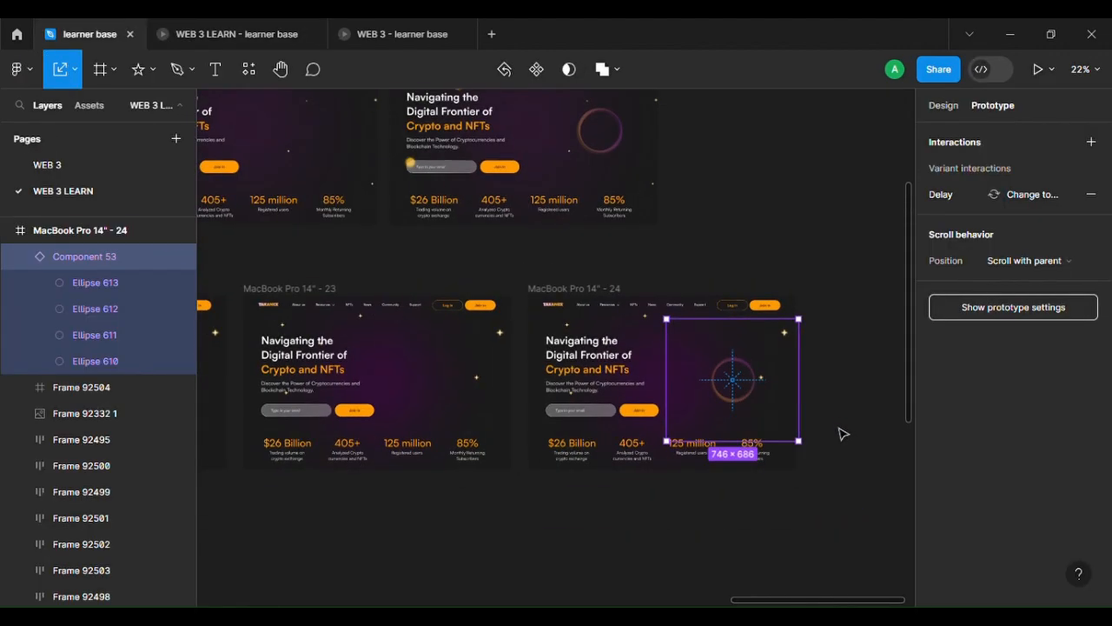
# Delete the Component 53 ring instance from MacBook Pro 14" - 24.
pyautogui.moveTo(835, 425); pyautogui.dragTo(696, 387)
pyautogui.click(699, 389)
pyautogui.press('Delete')
# Duplicate the faint first ring variant of Component 52 as an instance and transfer it into MacBook Pro 14" - 24.
pyautogui.scroll(-3, 747, 381)
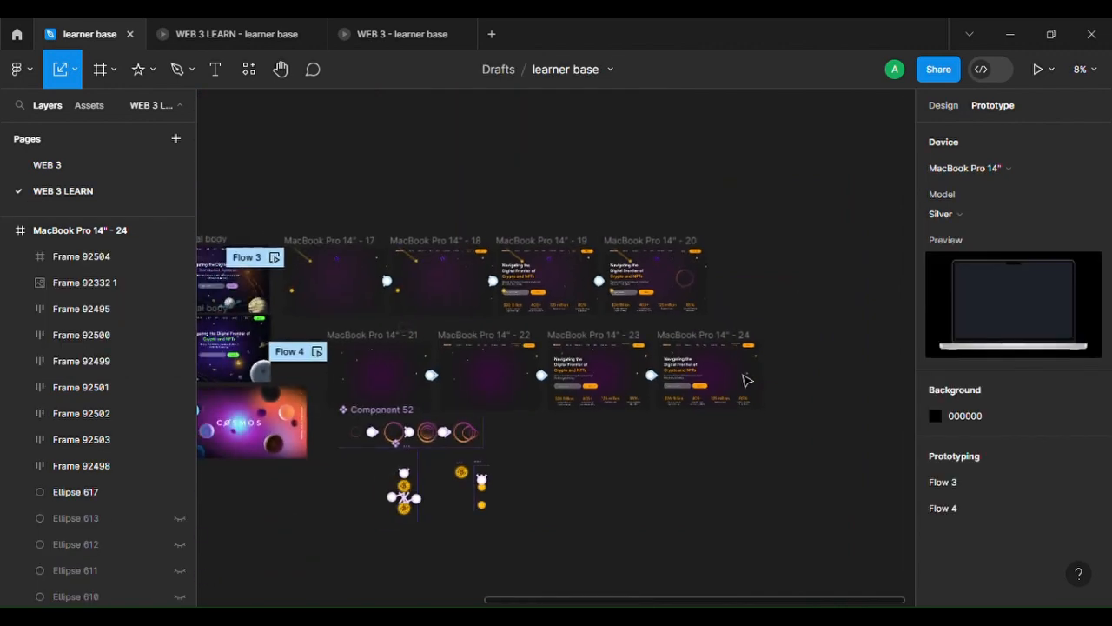
pyautogui.hscroll(-1, 747, 381)
pyautogui.scroll(3, 372, 441)
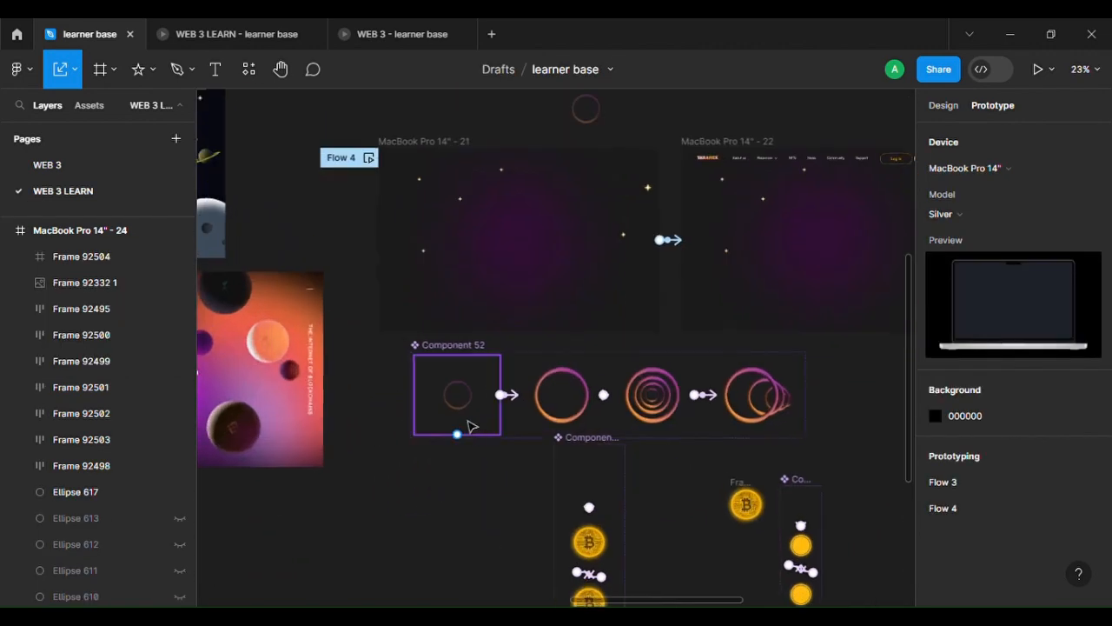
pyautogui.moveTo(468, 418); pyautogui.dragTo(479, 523)
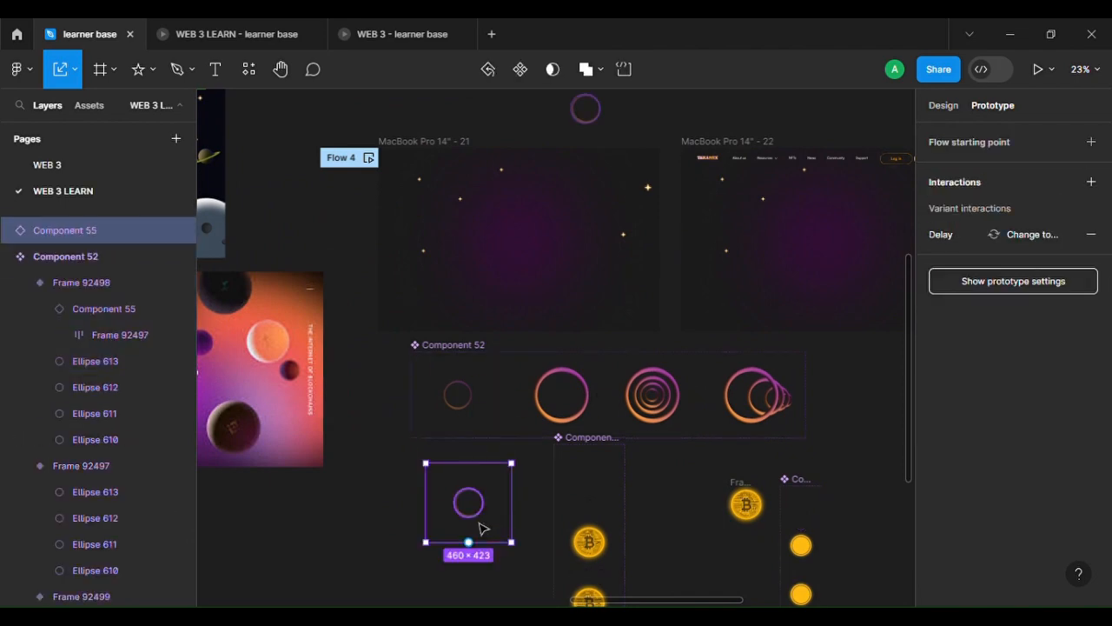
pyautogui.press('Delete')
pyautogui.scroll(-5, 484, 528)
pyautogui.hscroll(3, 725, 384)
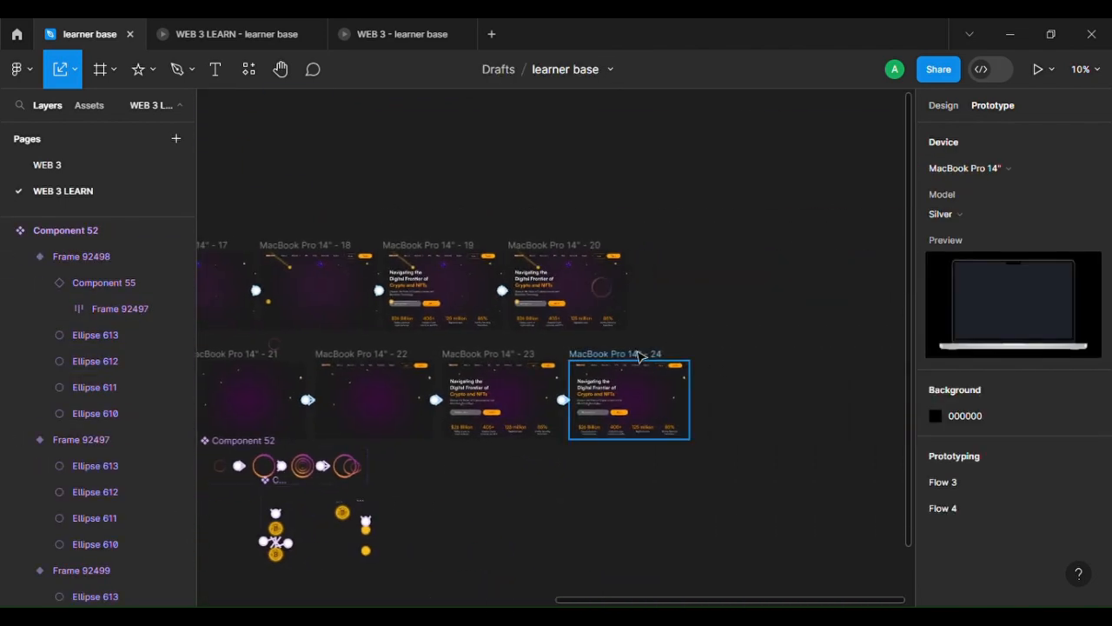
pyautogui.scroll(3, 639, 356)
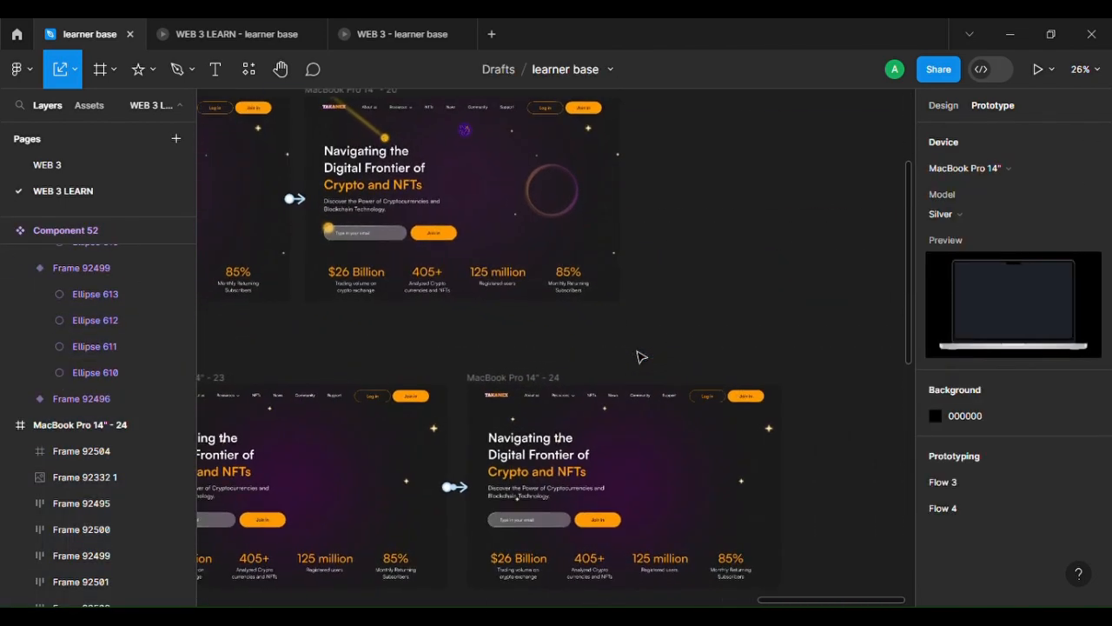
pyautogui.click(541, 382)
pyautogui.click(623, 389)
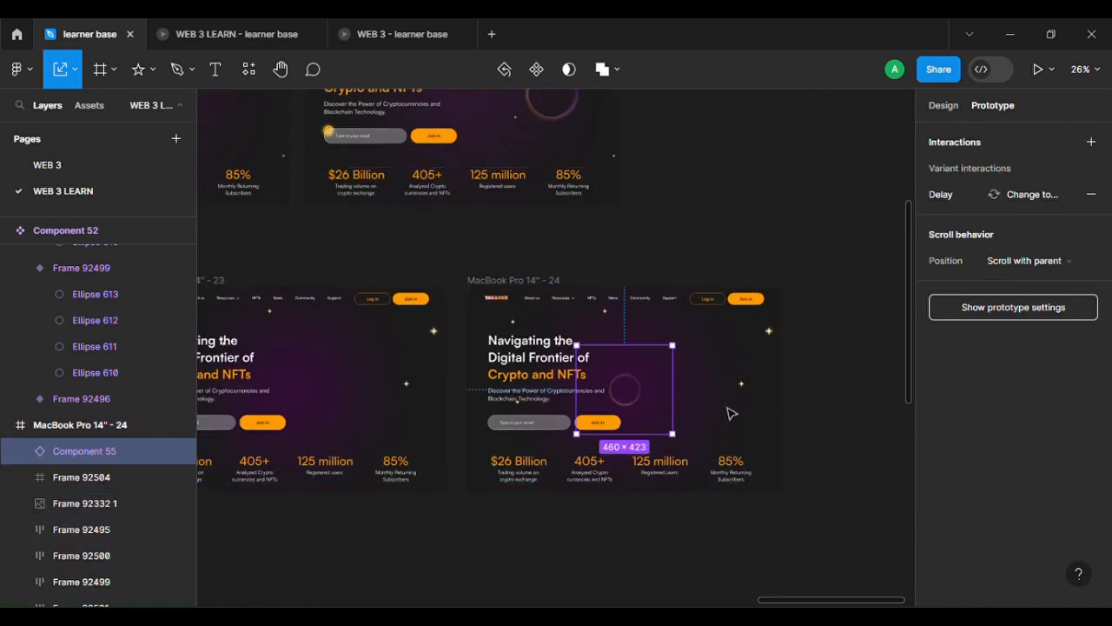
# Scale the new ring instance to about 668 × 614.27 against the right edge of MacBook Pro 14" - 24 and centre it vertically.
pyautogui.moveTo(689, 386); pyautogui.dragTo(750, 400)
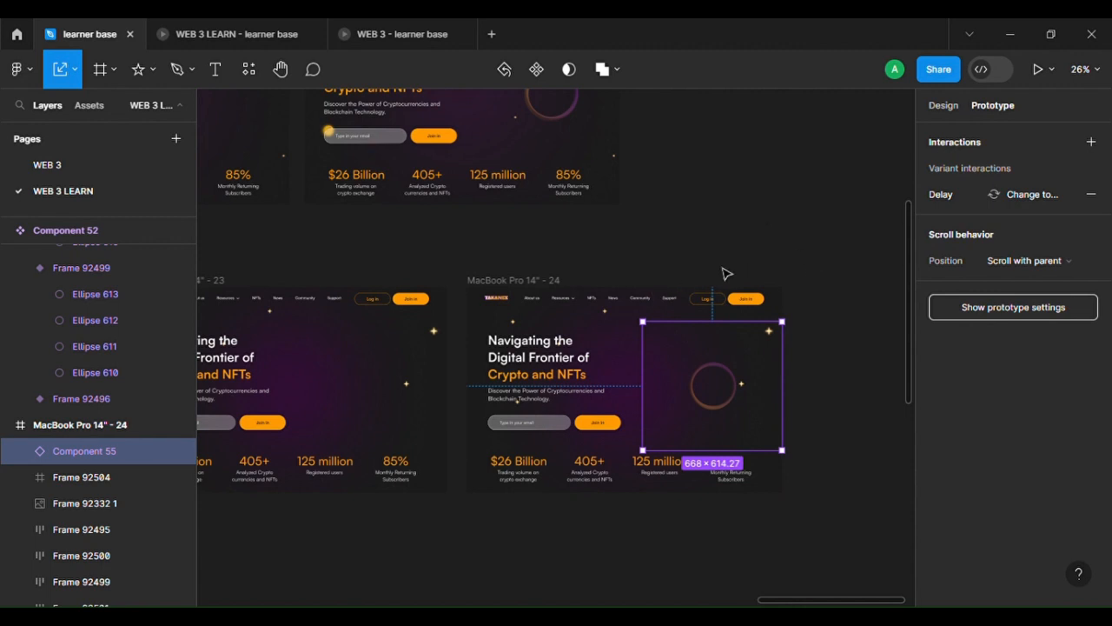
pyautogui.hotkey('shift', 'e')
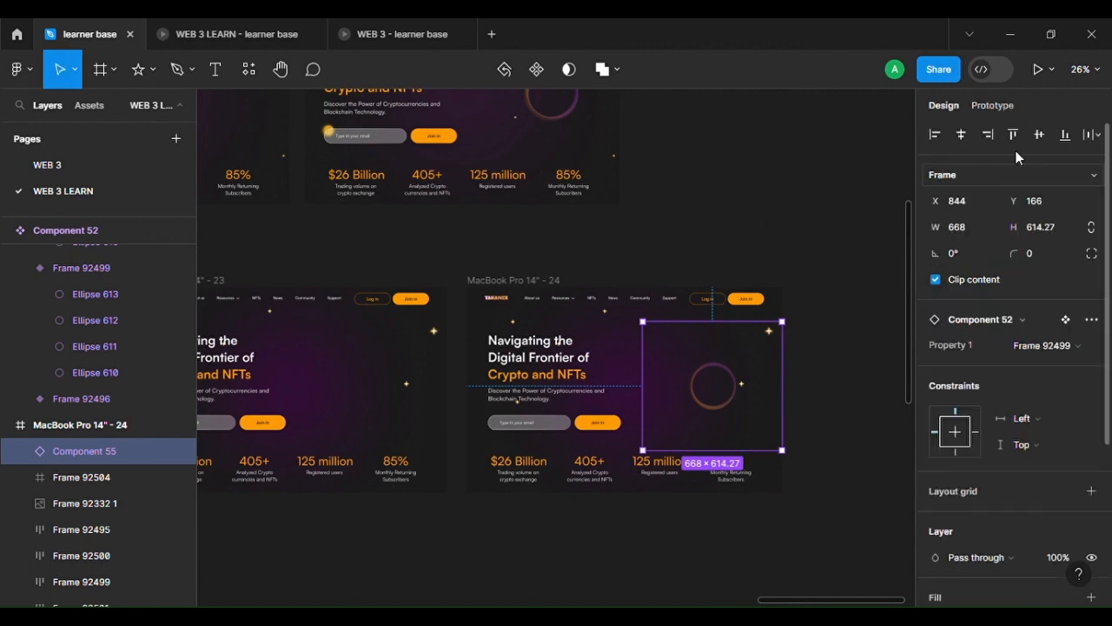
# Play the Flow 4 prototype to check the resized ring and coin animation, and return to the design file.
pyautogui.click(510, 280)
pyautogui.click(1037, 69)
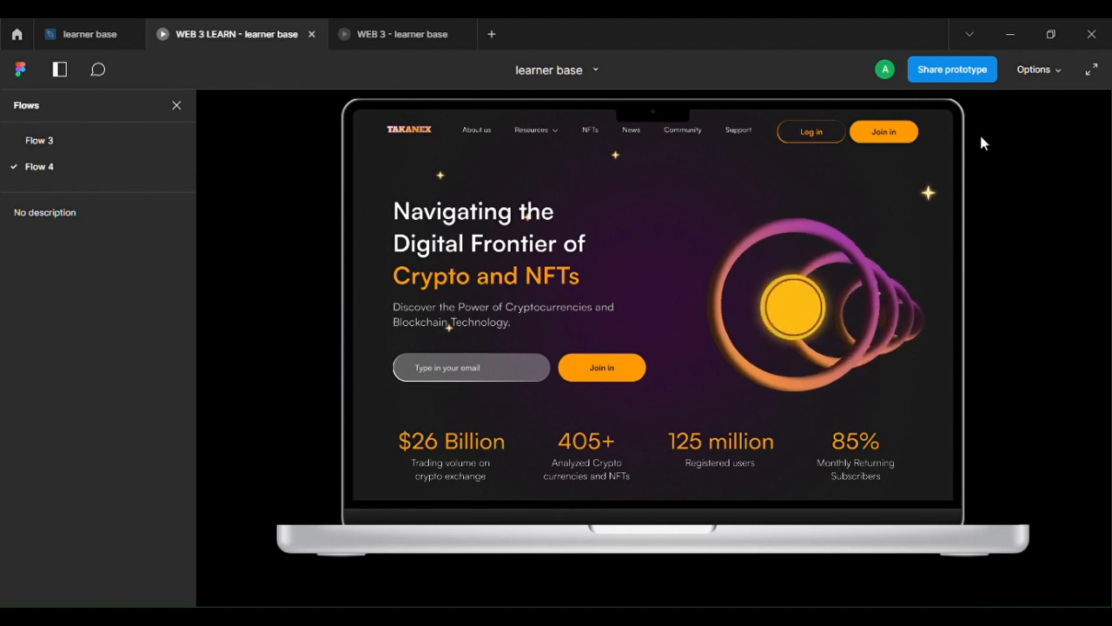
pyautogui.moveTo(87, 32)
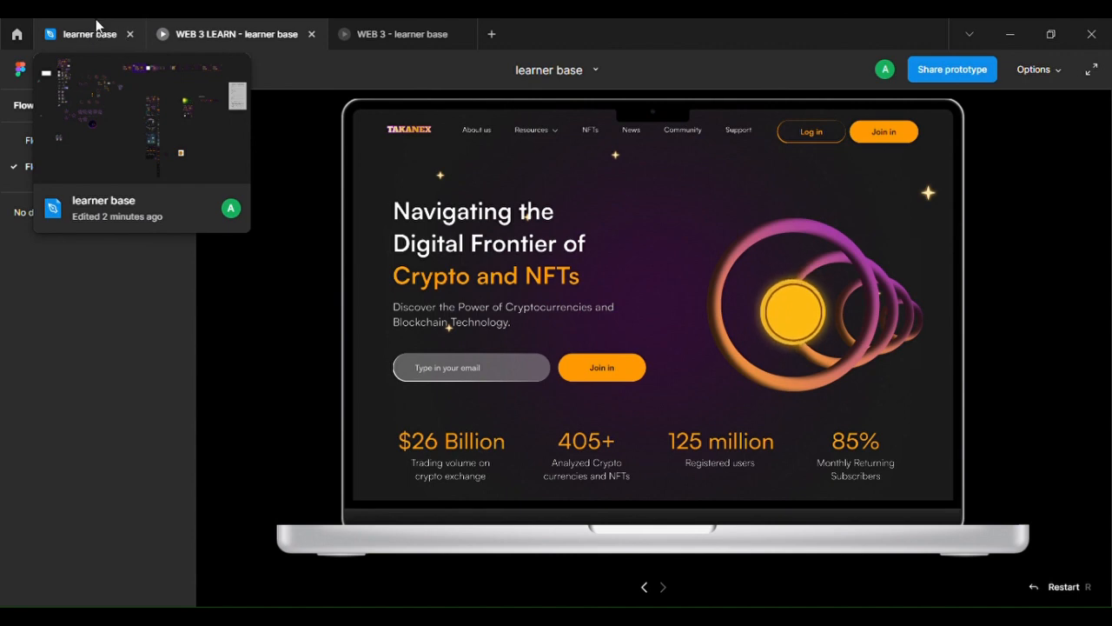
pyautogui.click(96, 26)
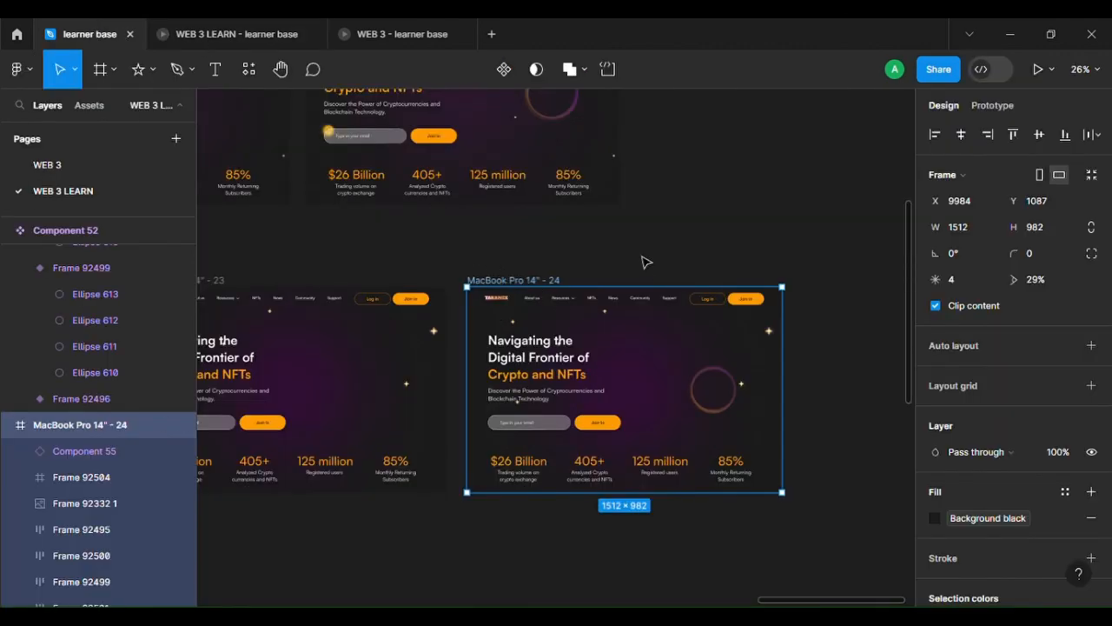
# Examine the Component 52 ring variants and the Bitcoin coin components below MacBook Pro 14" - 21 and 22.
pyautogui.scroll(-5, 646, 261)
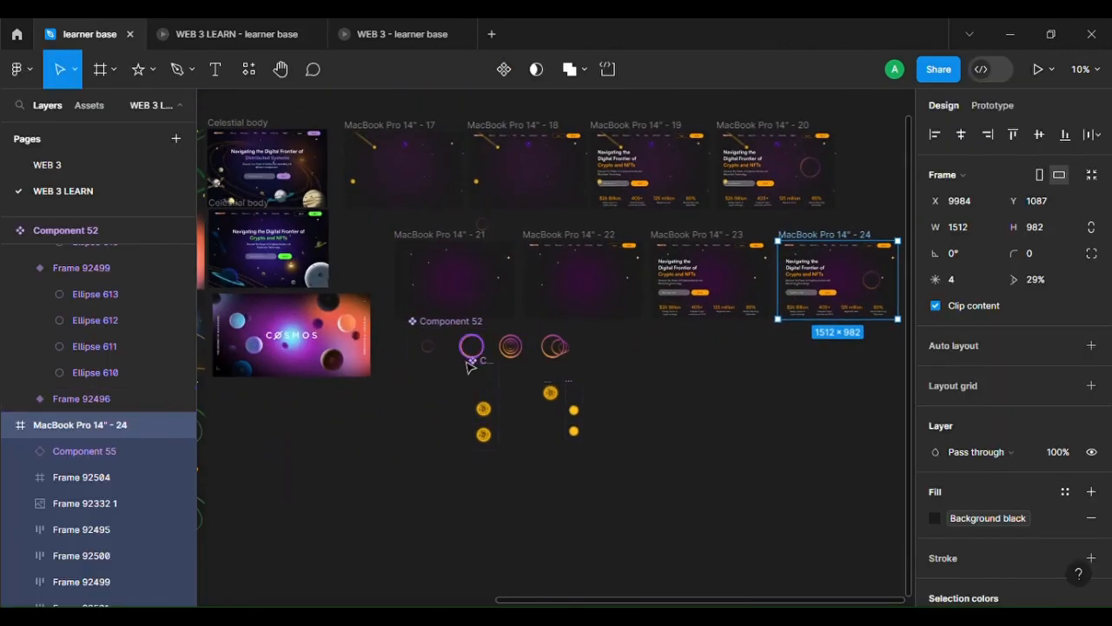
pyautogui.scroll(5, 469, 365)
pyautogui.scroll(2, 472, 367)
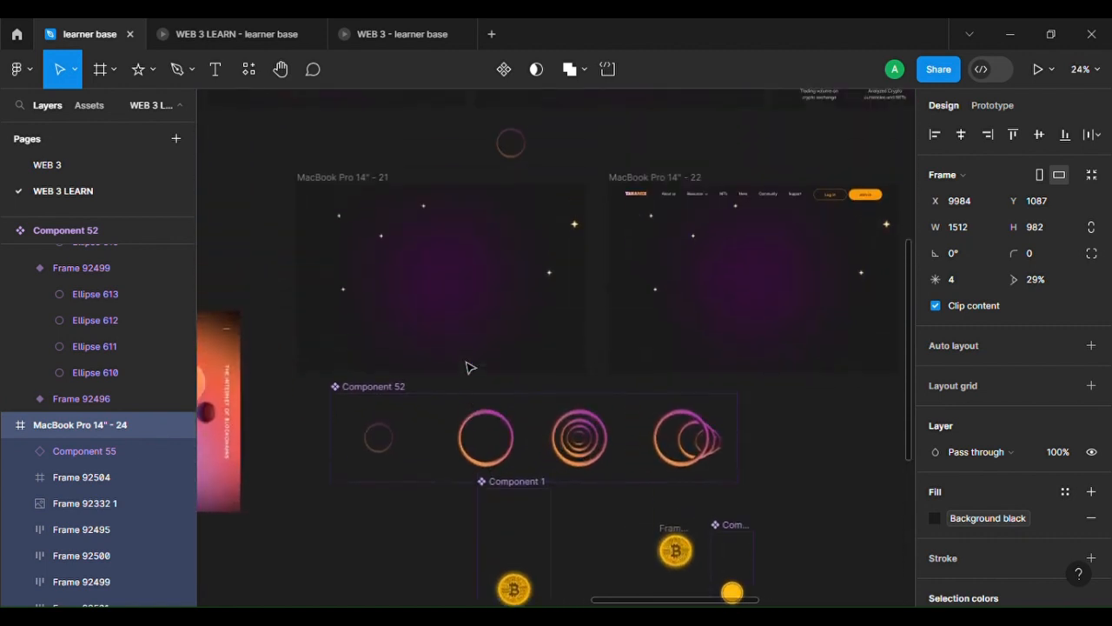
pyautogui.scroll(8, 574, 439)
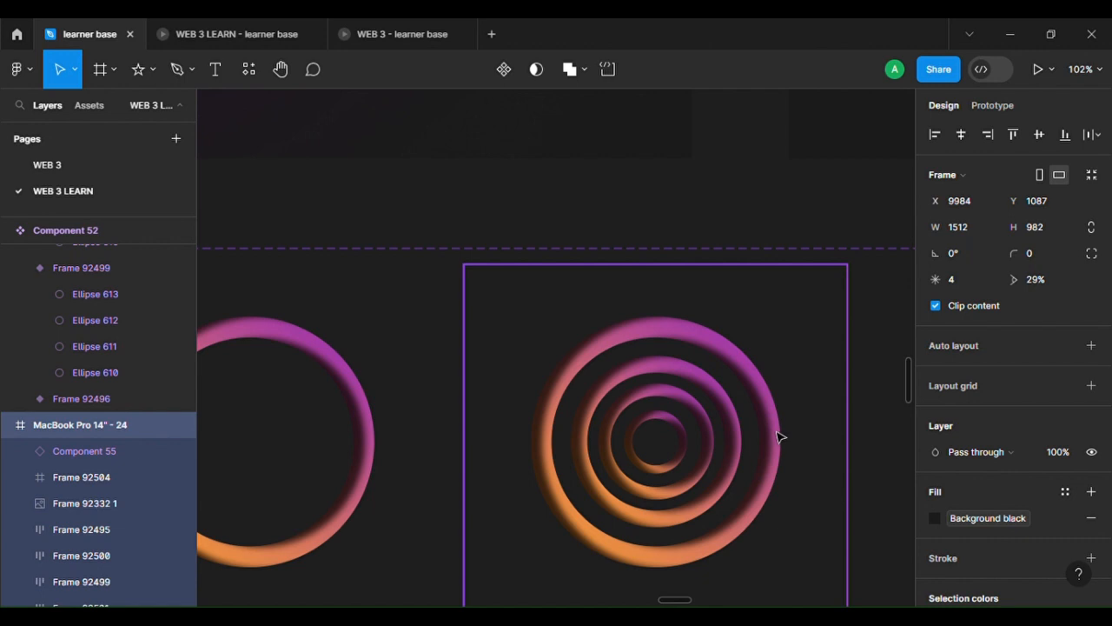
pyautogui.scroll(-4, 779, 437)
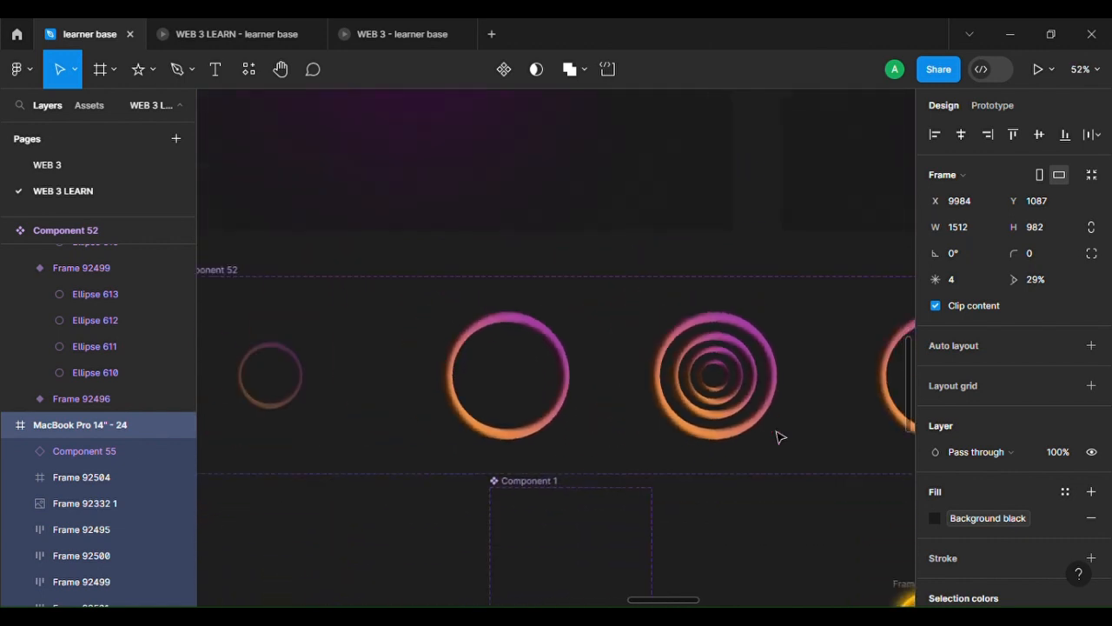
pyautogui.scroll(-1, 790, 360)
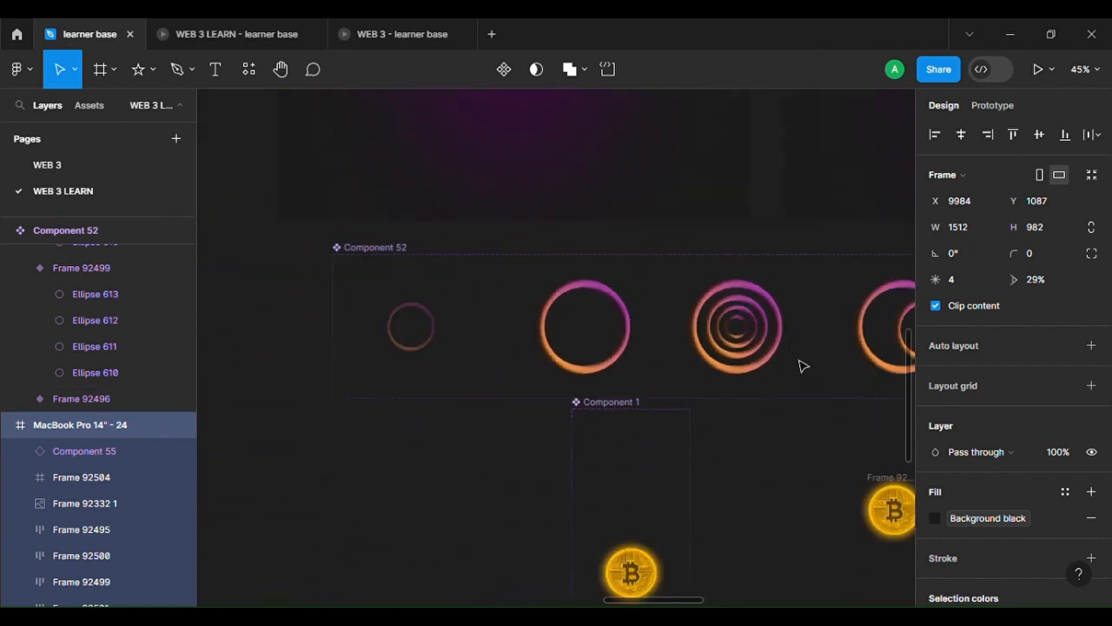
pyautogui.scroll(-3, 801, 365)
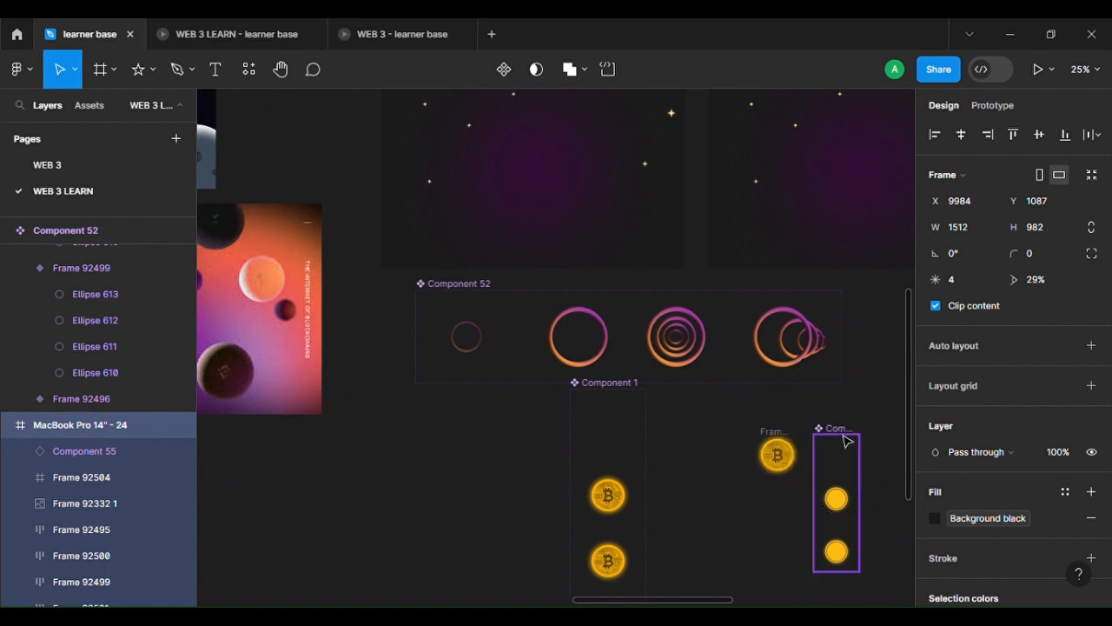
pyautogui.hscroll(3, 824, 350)
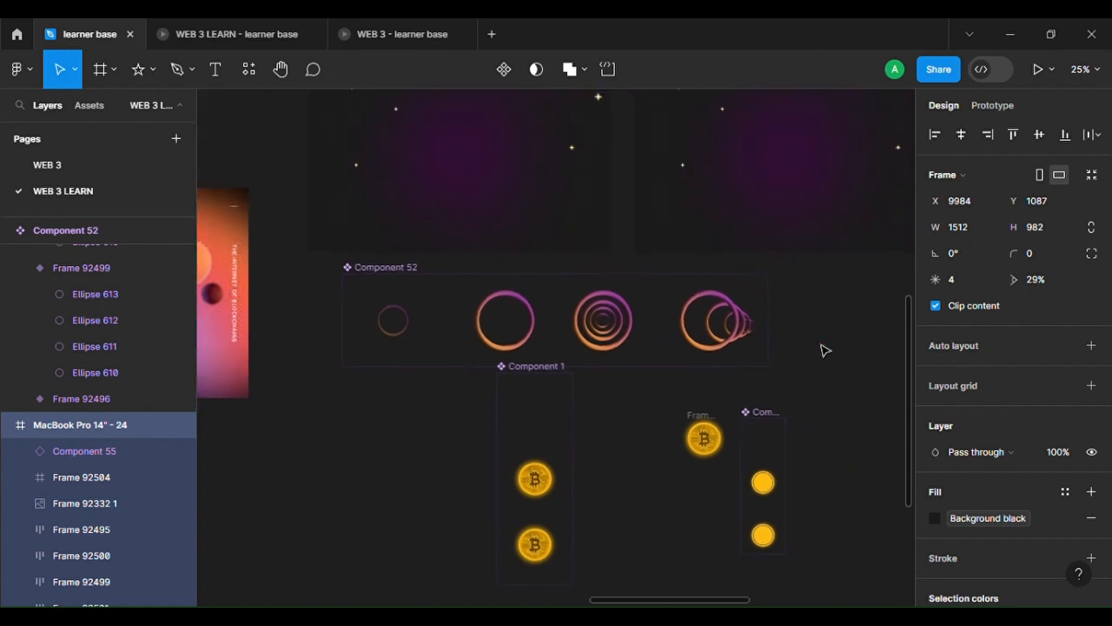
pyautogui.hscroll(5, 824, 350)
pyautogui.scroll(2, 824, 350)
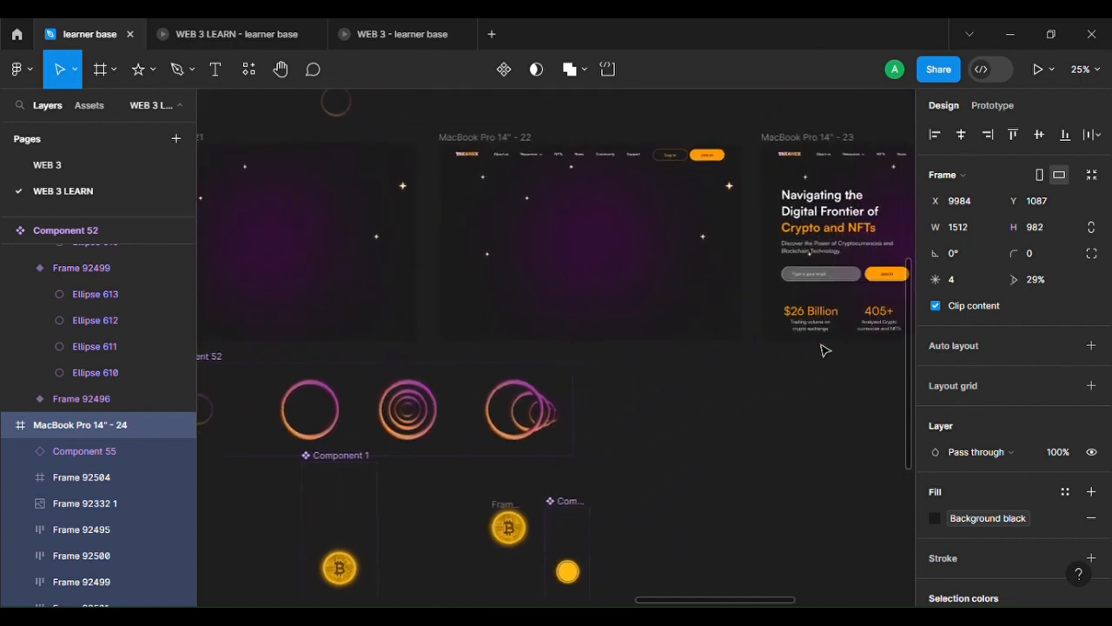
pyautogui.hscroll(1, 824, 350)
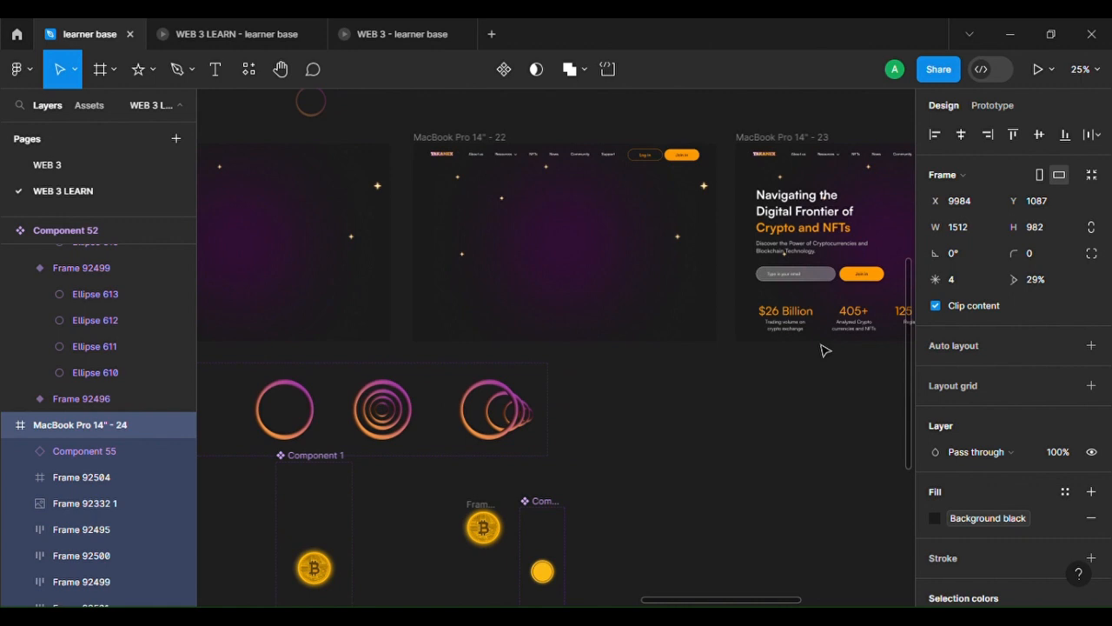
pyautogui.scroll(2, 687, 411)
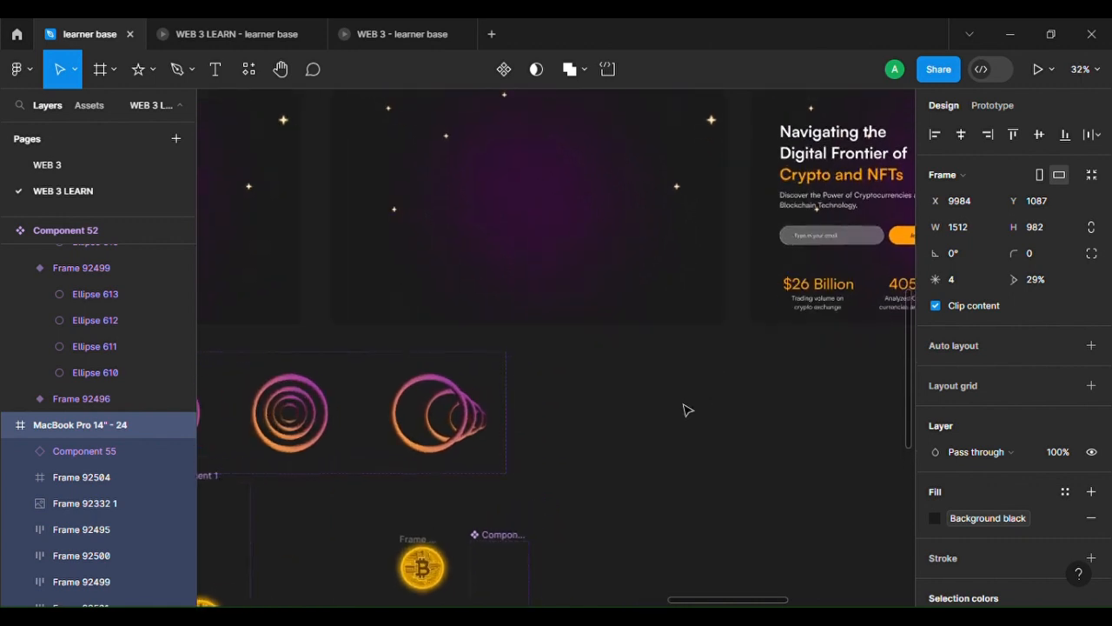
# Review the ring and coin components alongside the Celestial body designs and the MacBook Pro 14" - 17 to 24 frames.
pyautogui.hscroll(-5, 687, 411)
pyautogui.scroll(-1, 687, 410)
pyautogui.hscroll(-1, 688, 410)
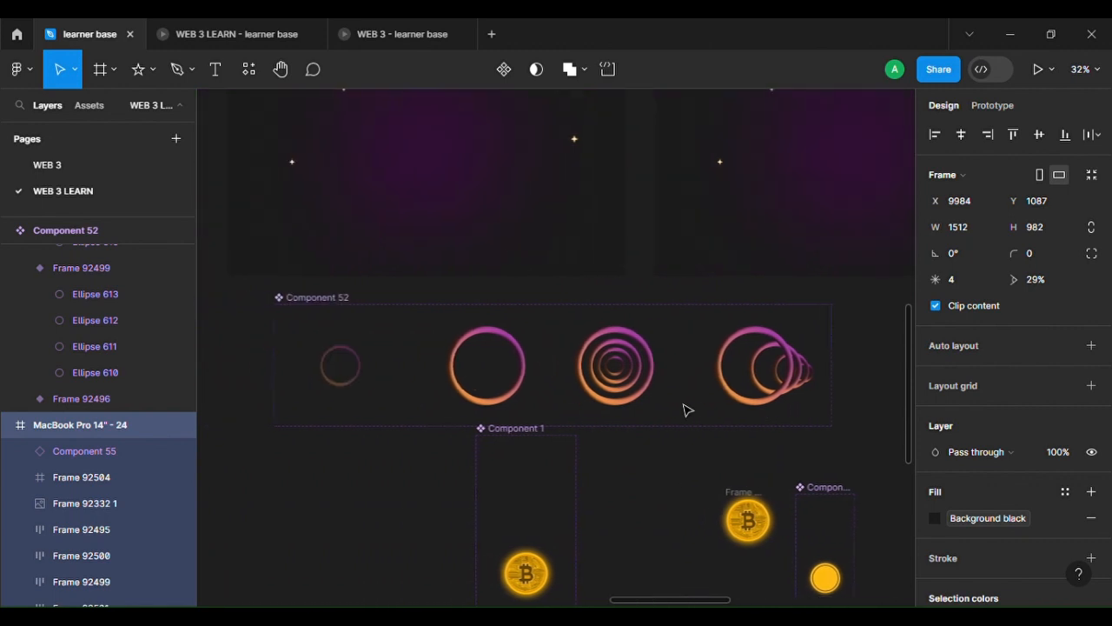
pyautogui.hscroll(-2, 687, 410)
pyautogui.scroll(-1, 687, 410)
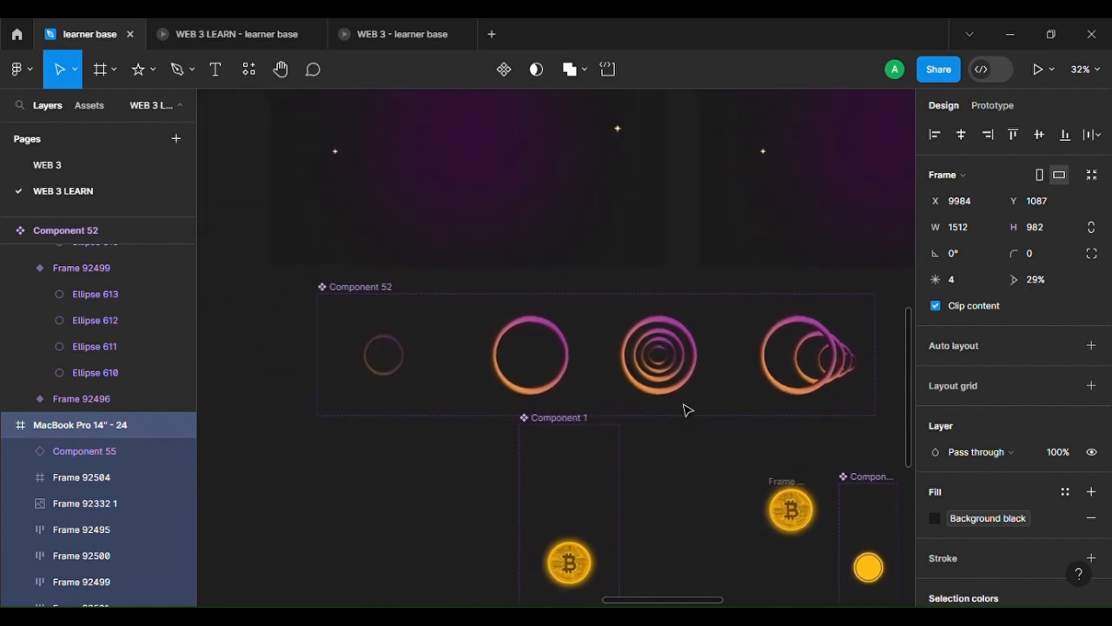
pyautogui.scroll(-2, 686, 406)
pyautogui.hscroll(-5, 685, 405)
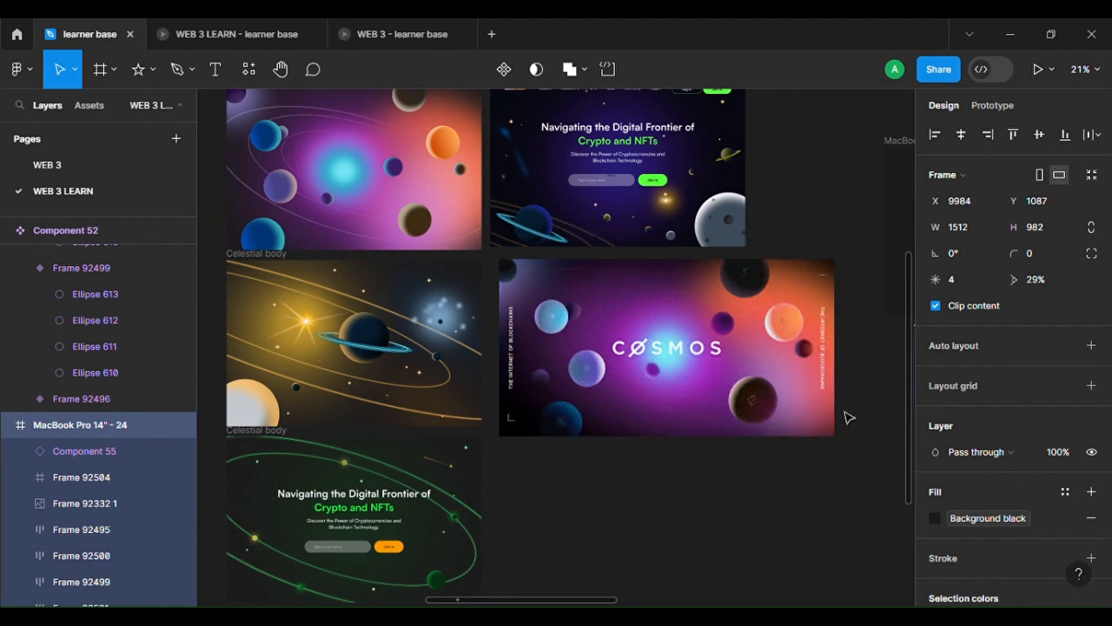
pyautogui.hscroll(6, 849, 418)
pyautogui.hscroll(1, 849, 418)
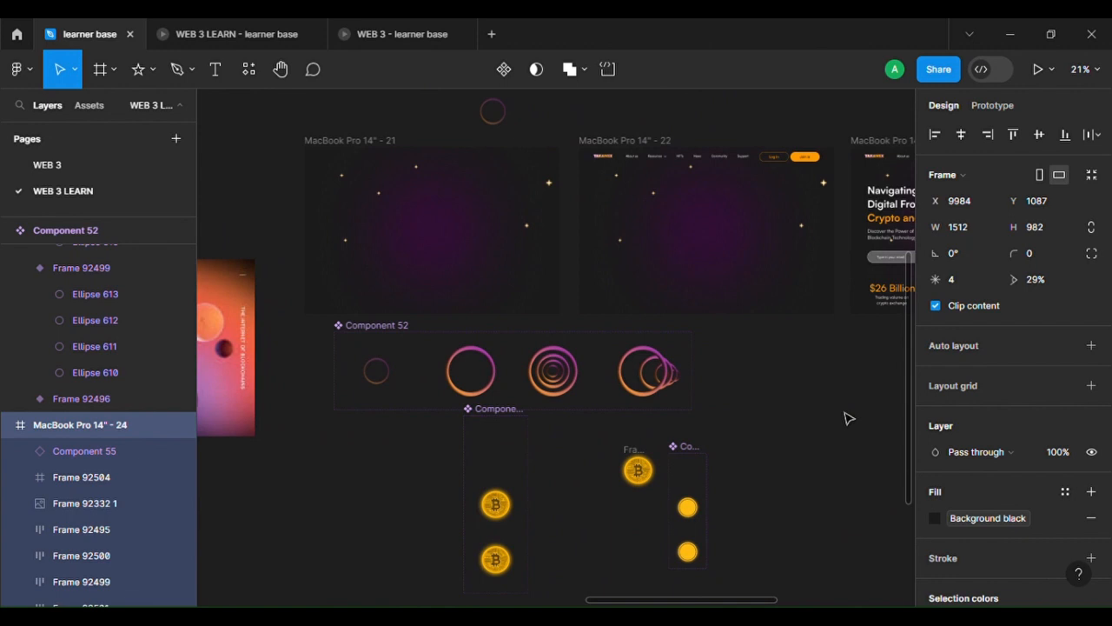
pyautogui.scroll(-5, 847, 418)
pyautogui.hscroll(3, 847, 418)
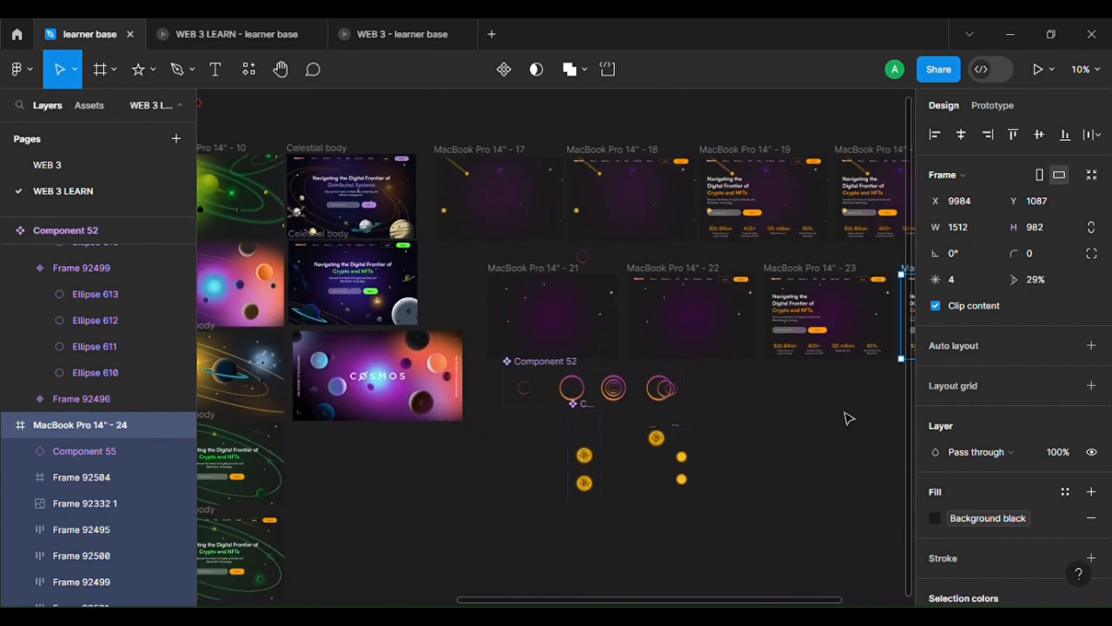
pyautogui.hscroll(2, 847, 418)
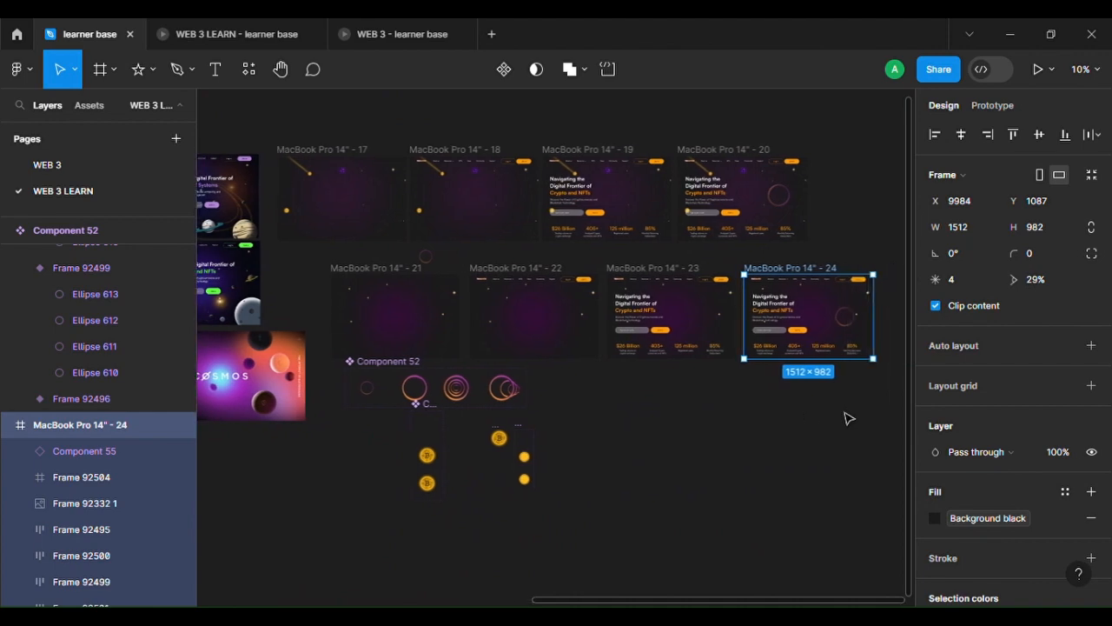